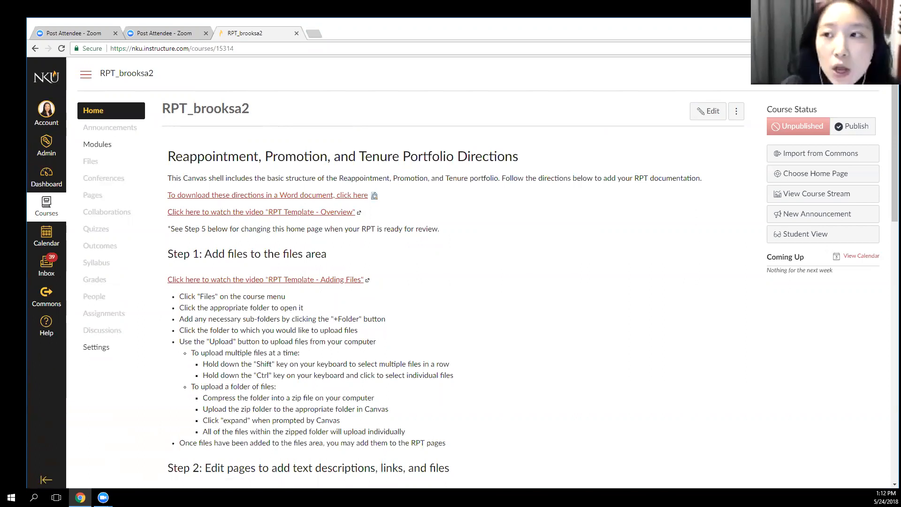
Maximize the browser window and open the account's personal files area in a separate browser tab
click(866, 23)
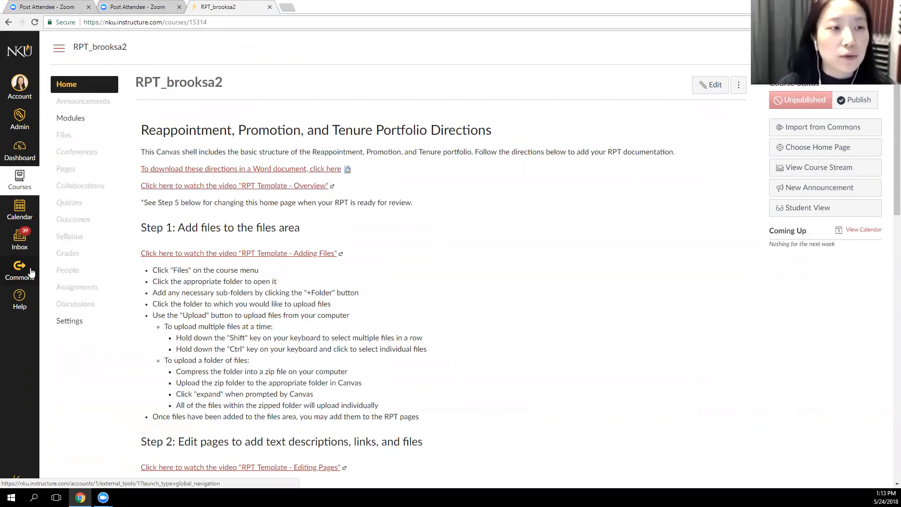
click(20, 84)
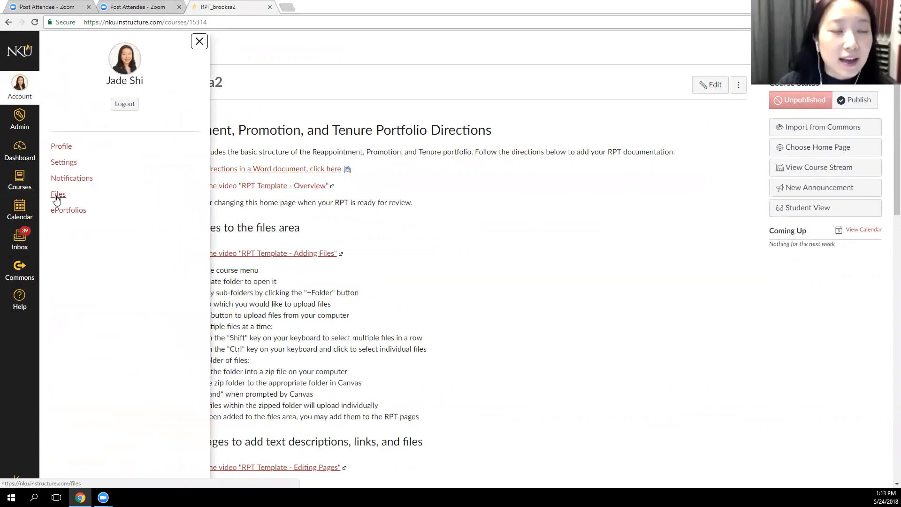
right_click(56, 198)
click(84, 200)
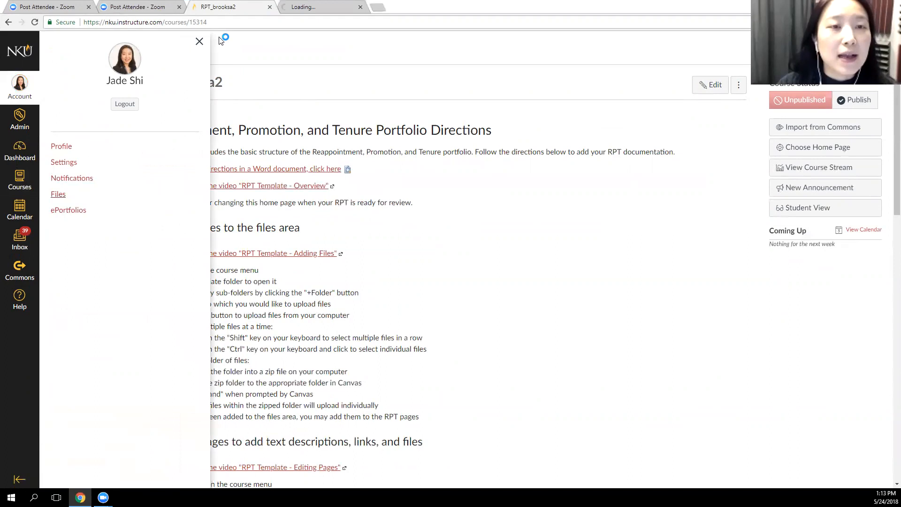
key(ctrl+Tab)
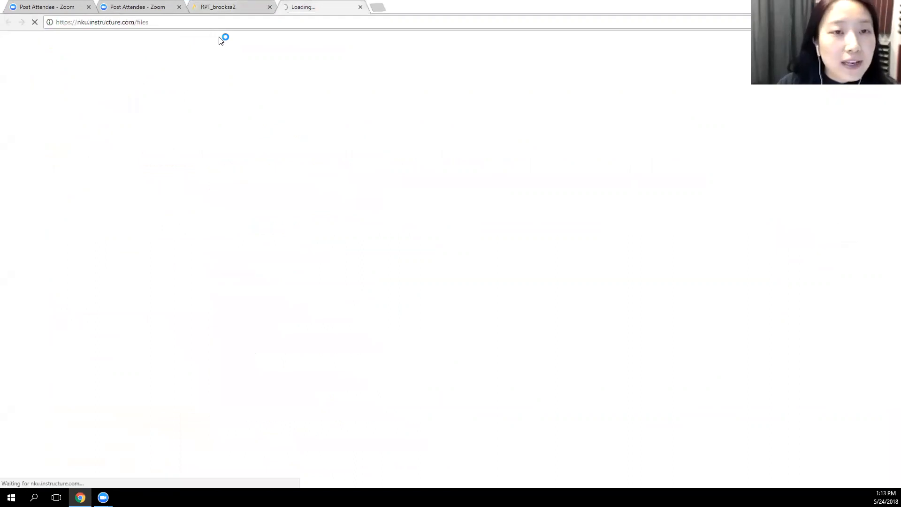
key(ctrl+shift+Tab)
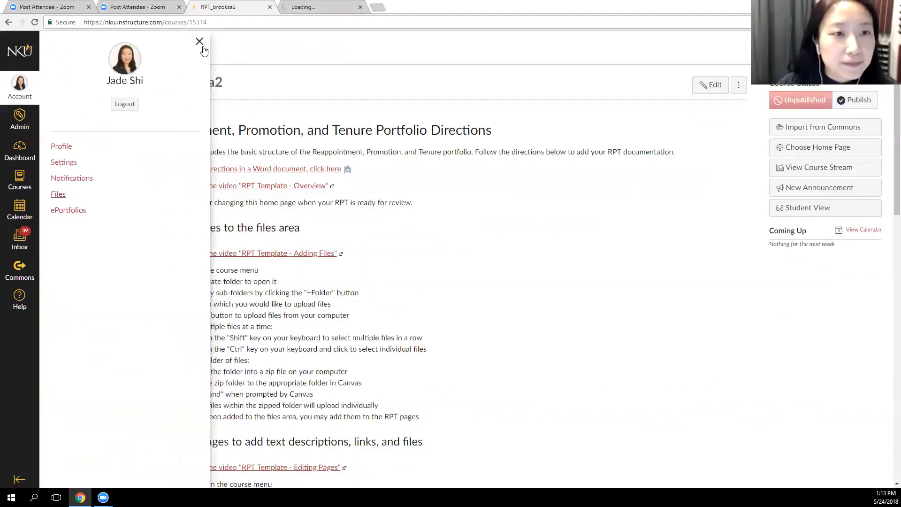
key(ctrl+Tab)
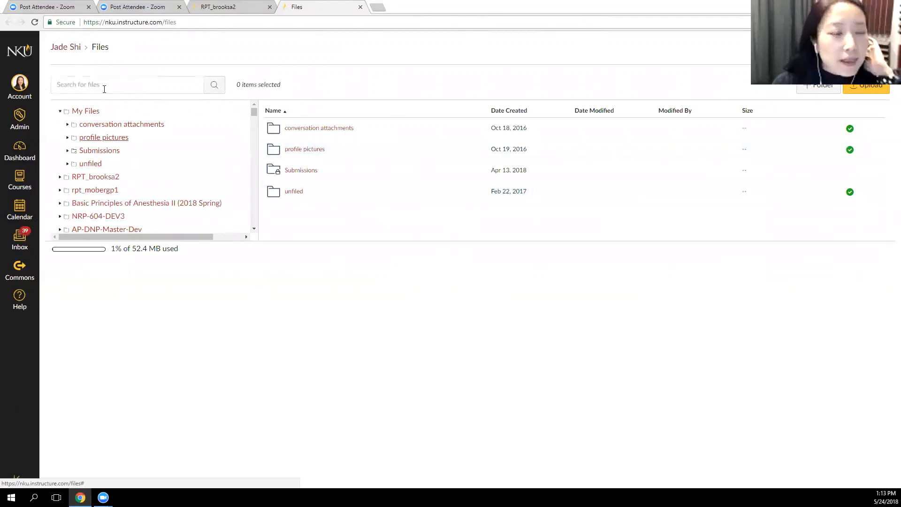
Browse the course folders in the file tree and inspect the contents of the profile pictures folder
drag(254, 111, 252, 126)
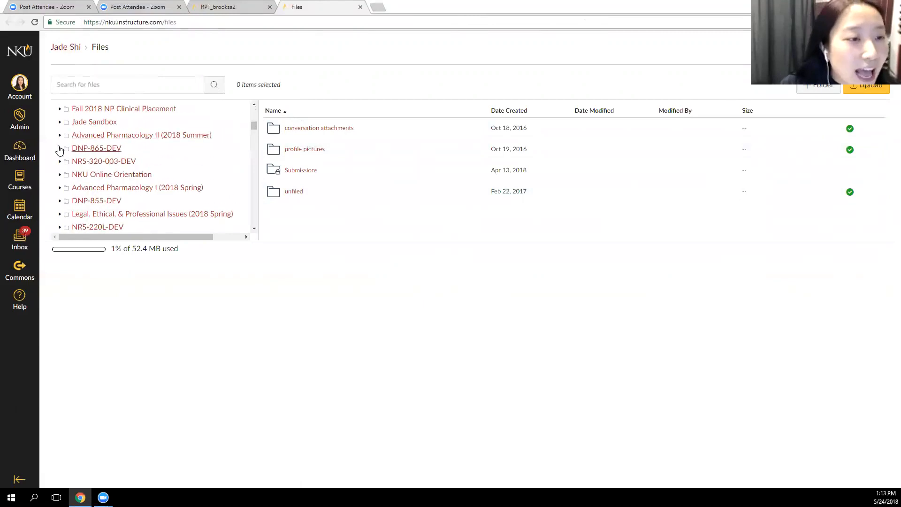
scroll(87, 162, up, 2)
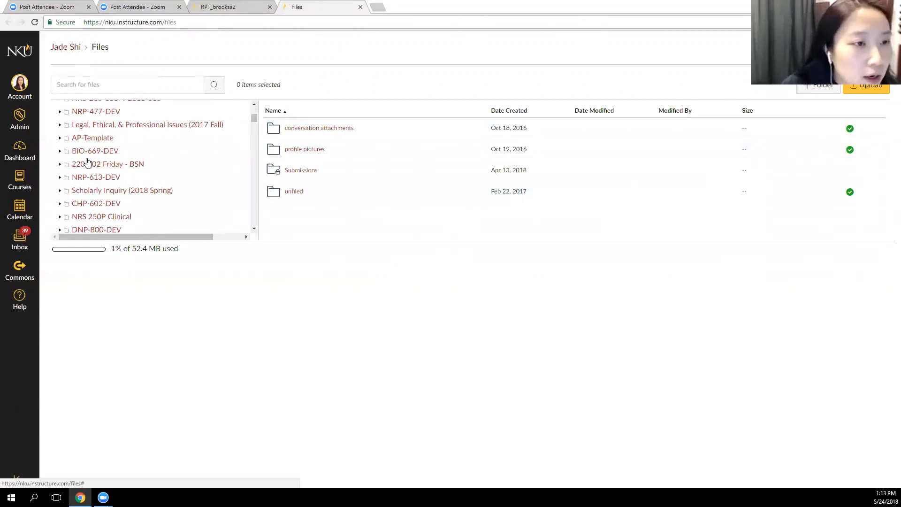
scroll(87, 163, up, 4)
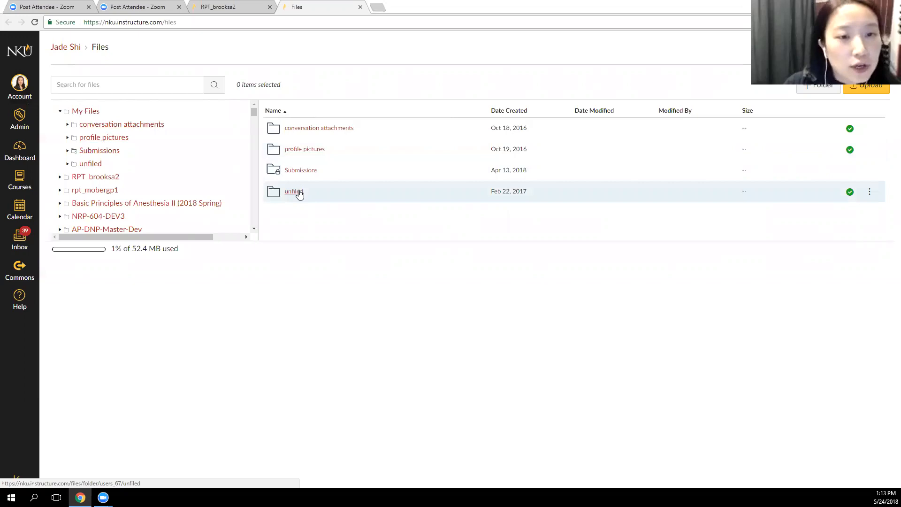
click(311, 150)
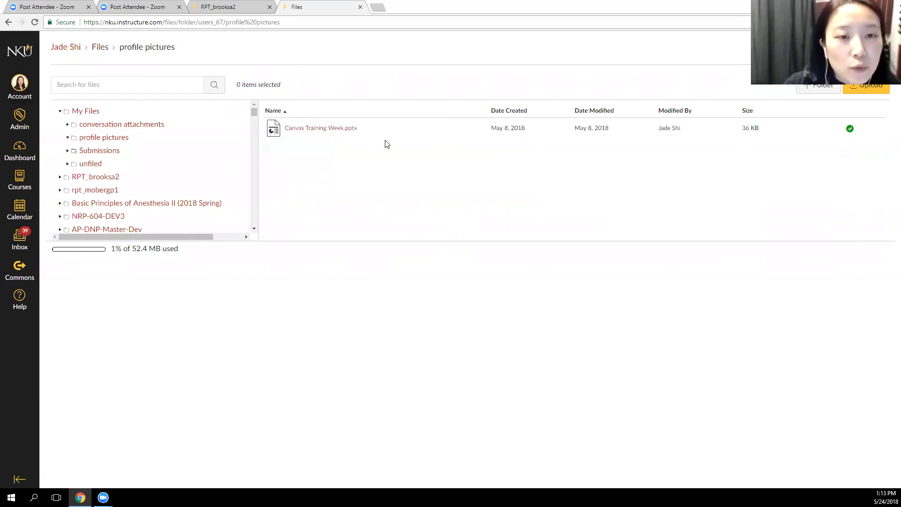
key(alt+Left)
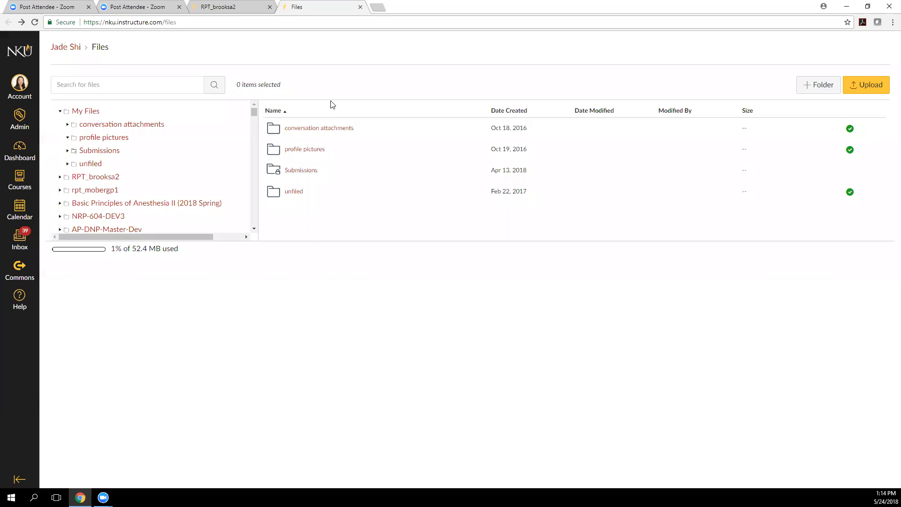
click(19, 92)
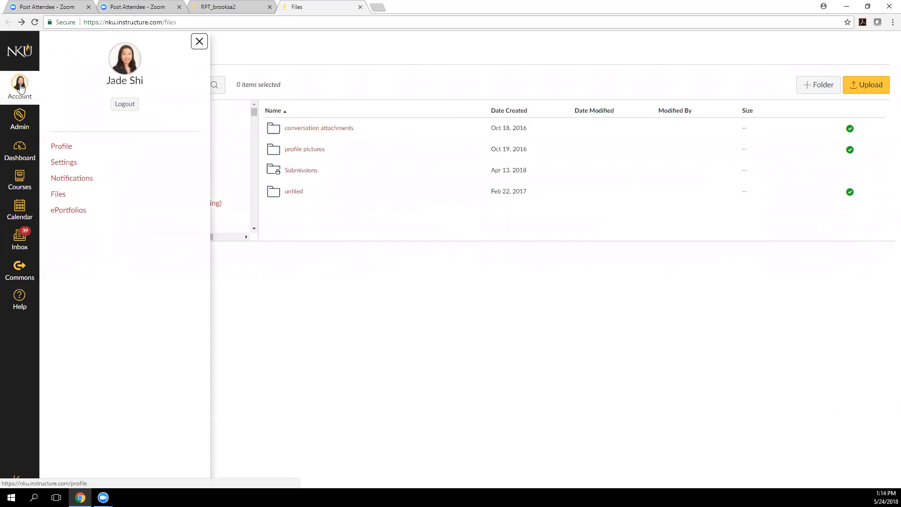
click(199, 42)
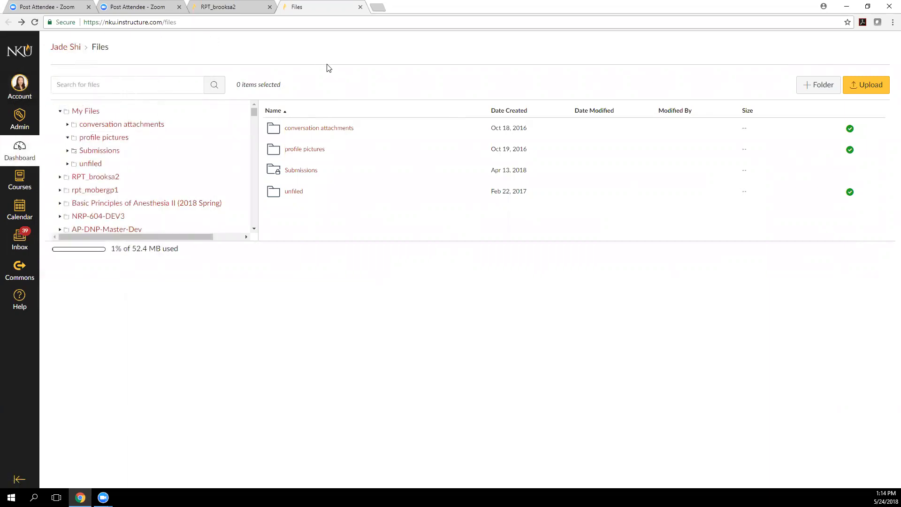
click(20, 83)
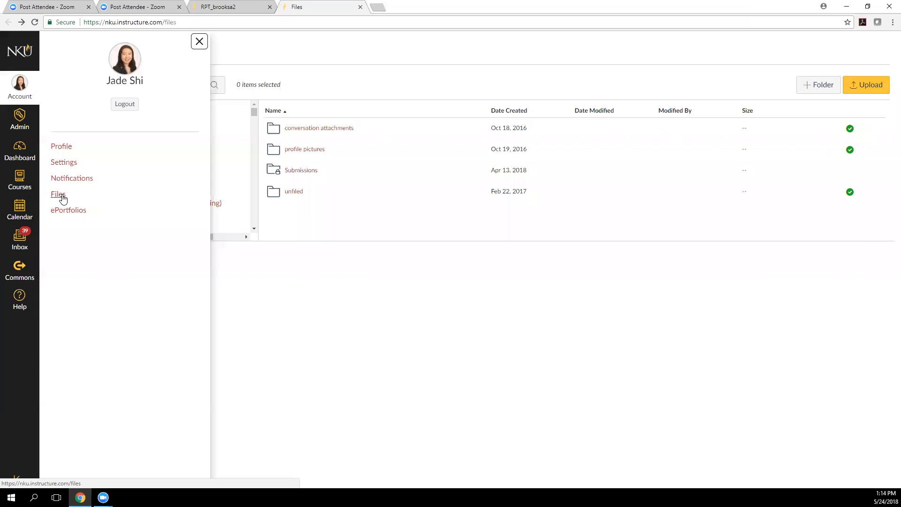
click(199, 42)
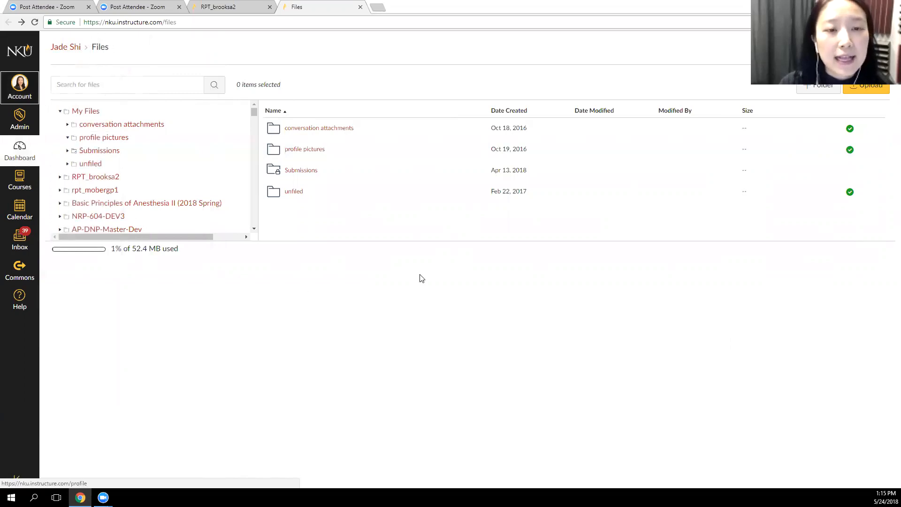
Show the contents of the top-level My Files folder
click(82, 114)
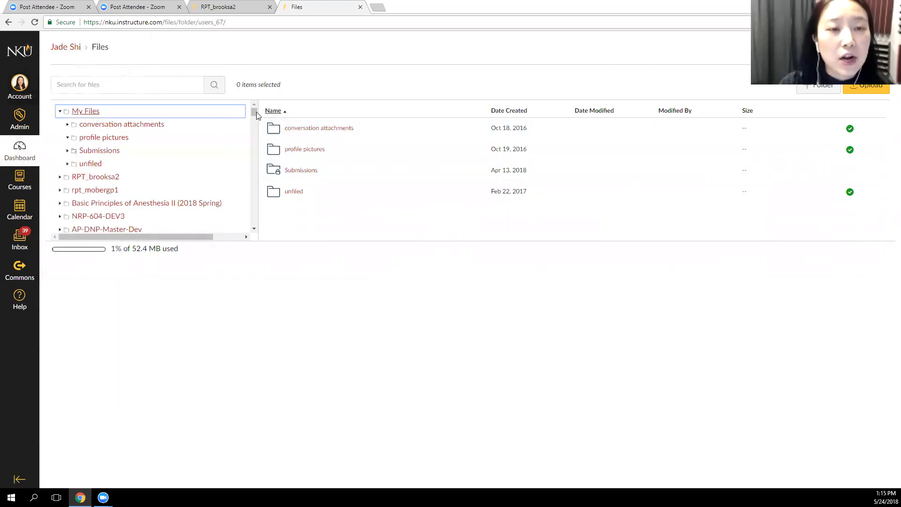
mouse_move(254, 112)
mouse_down()
mouse_move(253, 210)
mouse_move(243, 107)
mouse_up()
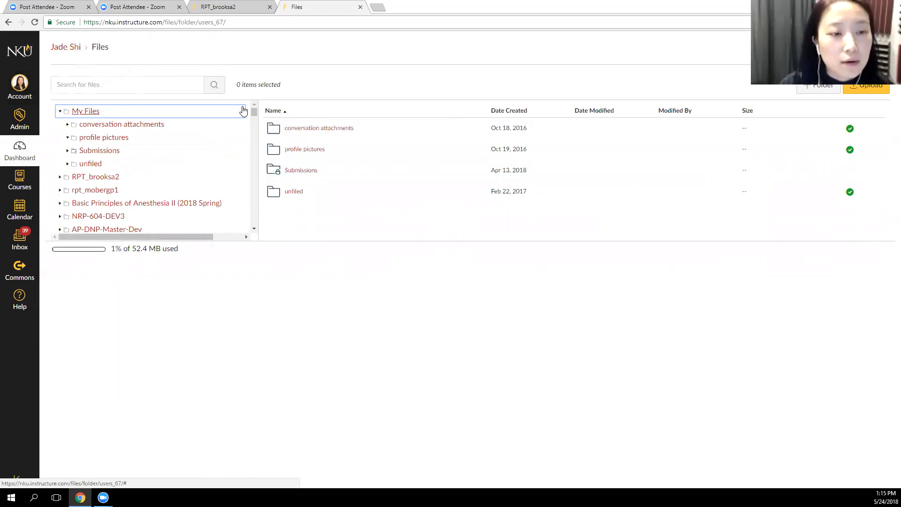
click(440, 385)
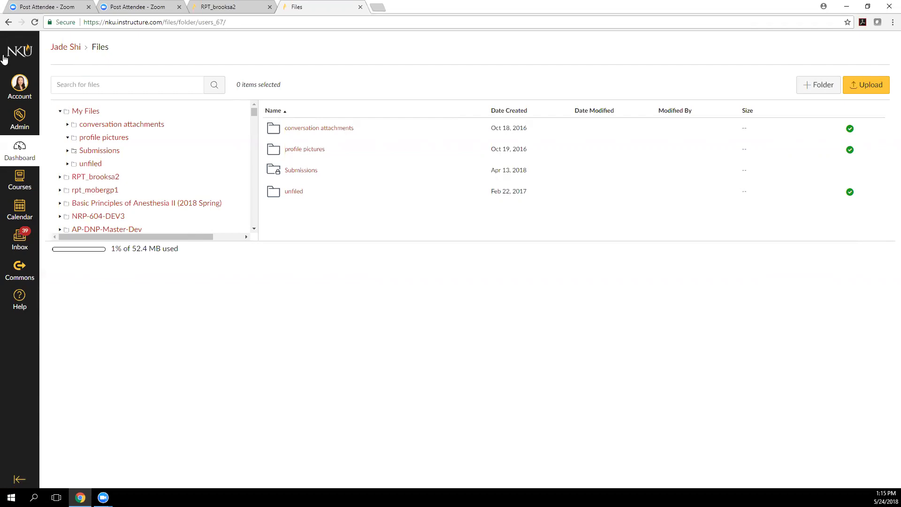
Open nku.edu in a new browser tab and go through its Canvas & Blackboard page to the Blackboard login page
click(378, 8)
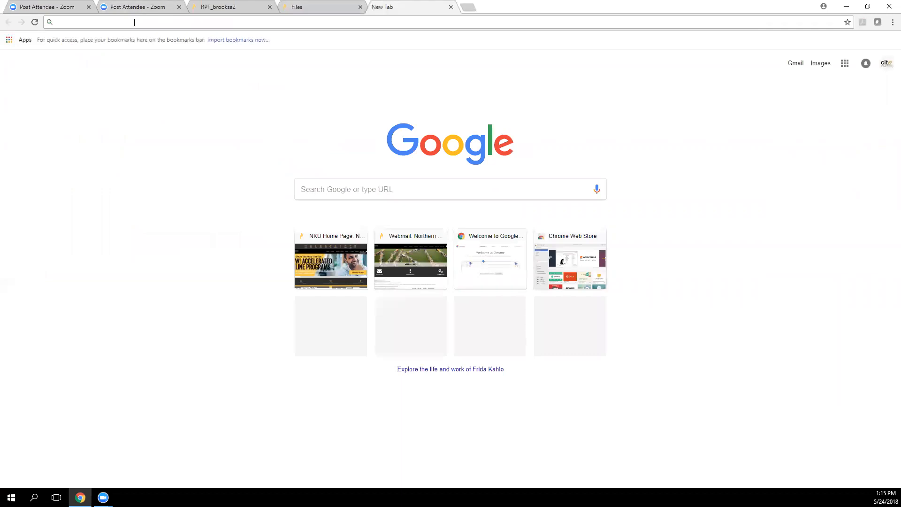
text(nku.edu)
key(Return)
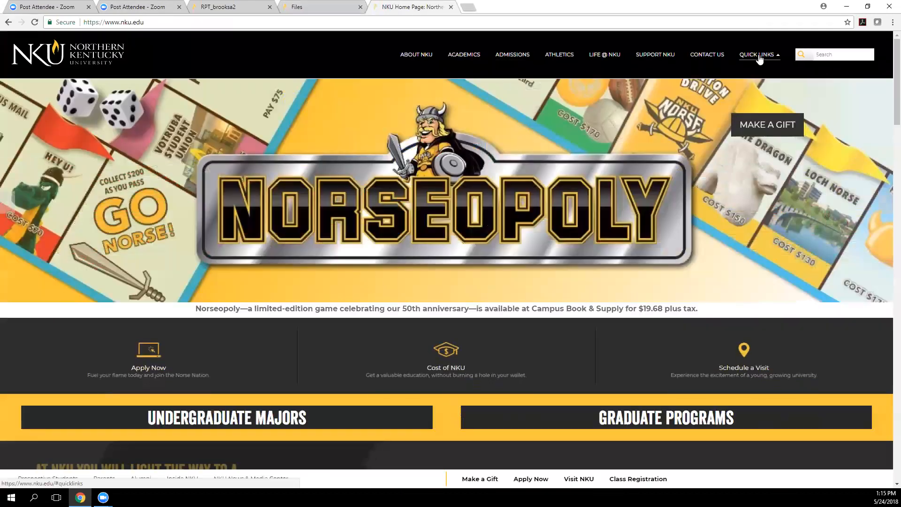
click(758, 54)
click(196, 54)
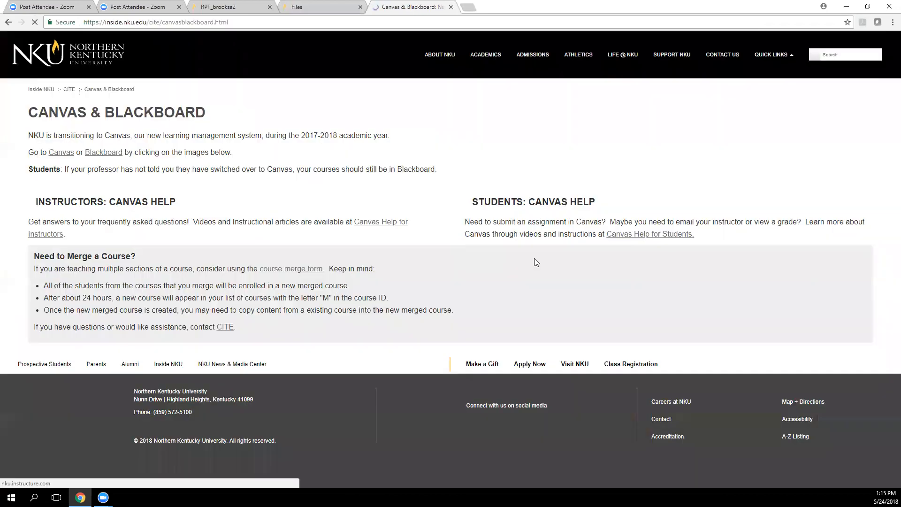
click(291, 205)
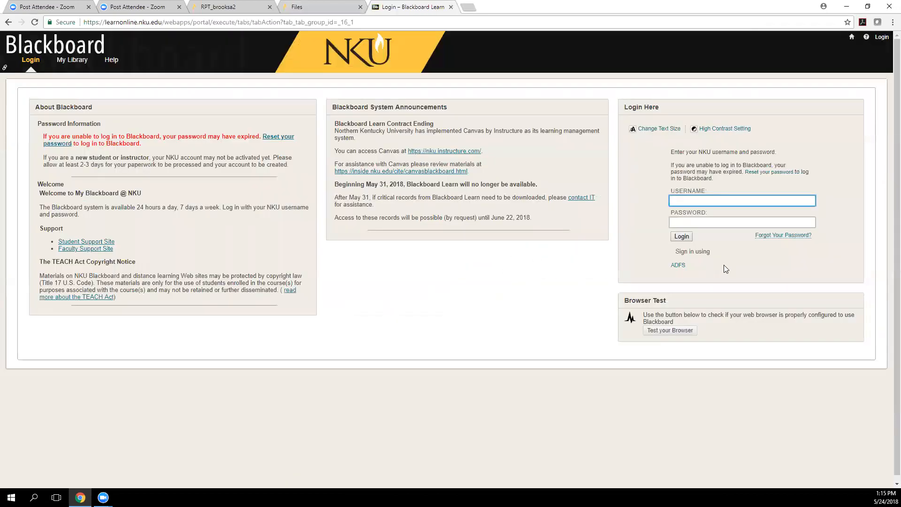
Try to log in to Blackboard with the browser's saved username and password
key(Down)
key(Down)
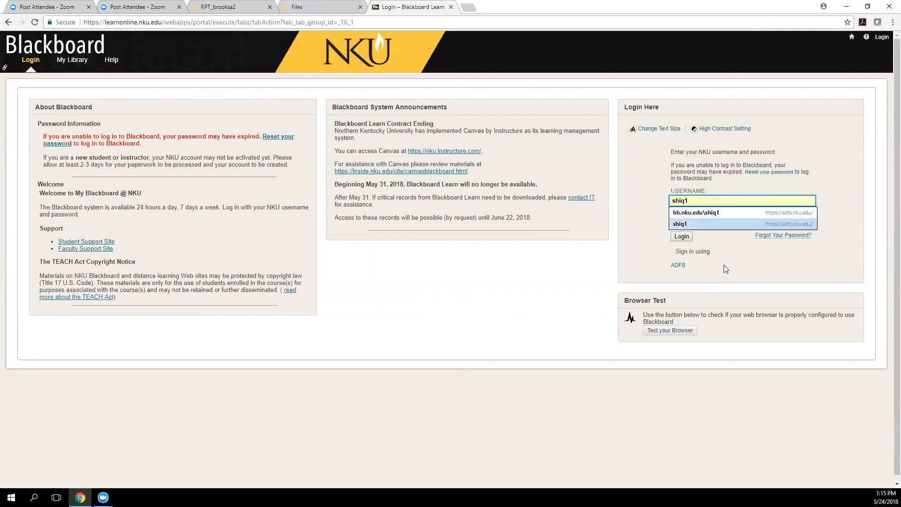
key(Return)
click(682, 236)
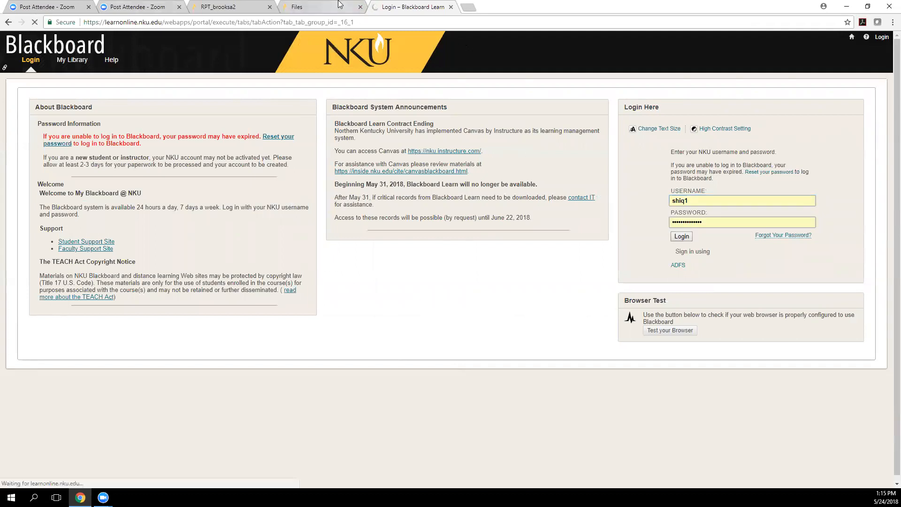
click(328, 6)
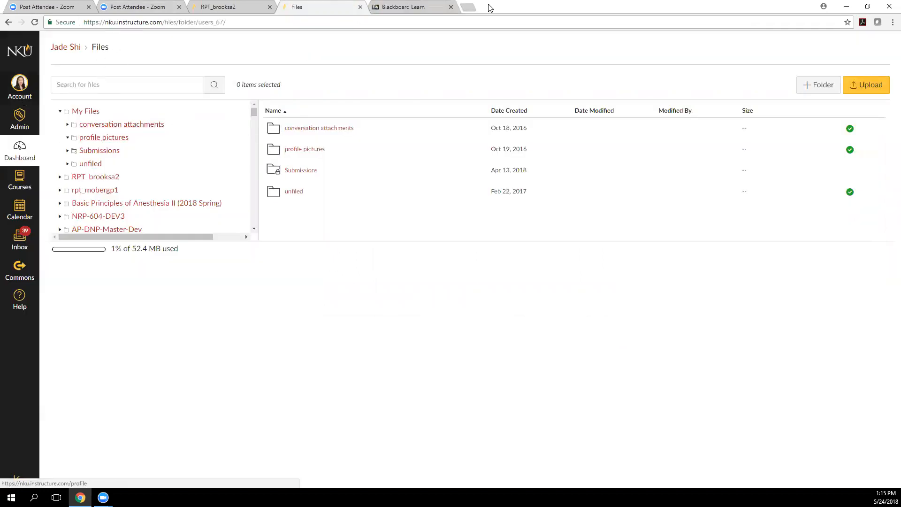
click(412, 6)
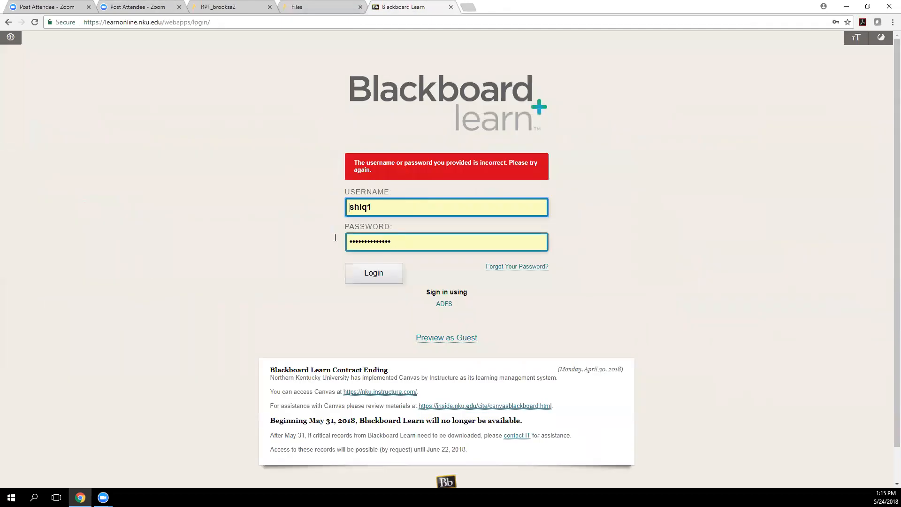
Enter the account password on the Blackboard Learn login page and log in
key(Tab)
text(••••••••••)
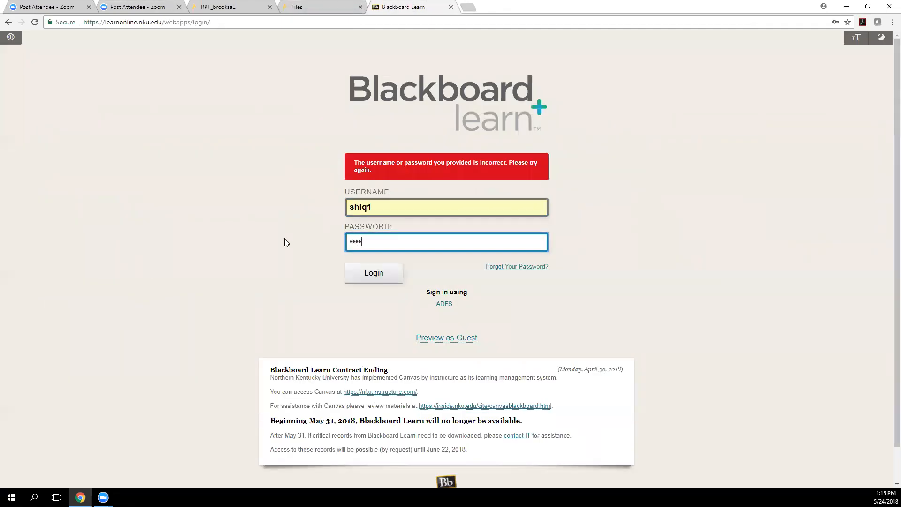
text(•••)
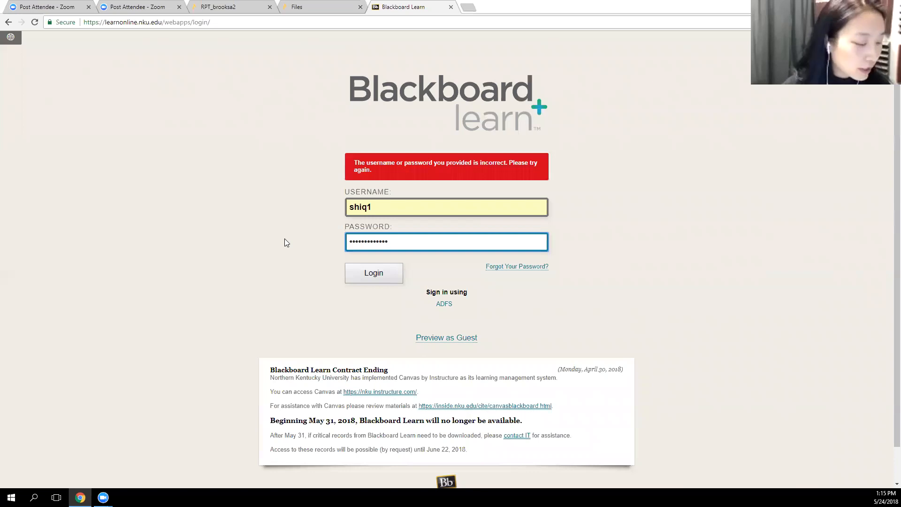
key(Return)
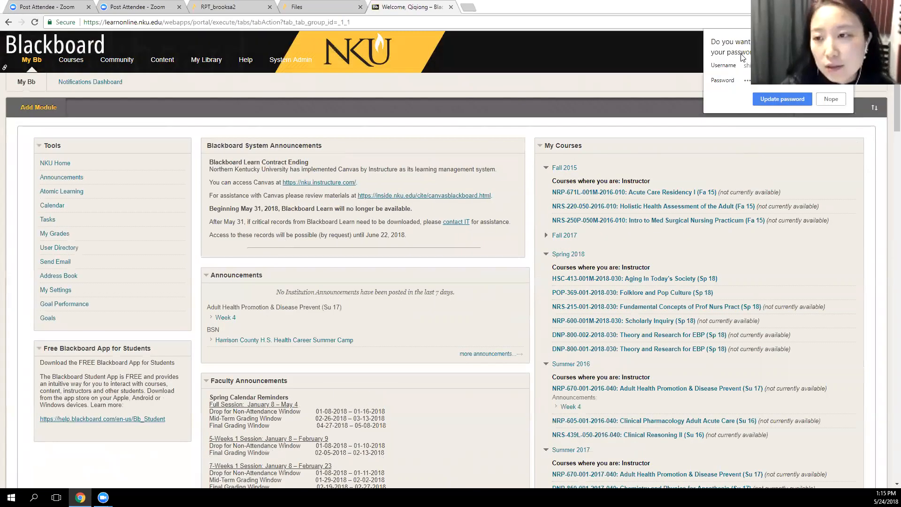
Return to the Canvas files page, open the NRP-604-DEV3 course folder and look through its files
click(351, 5)
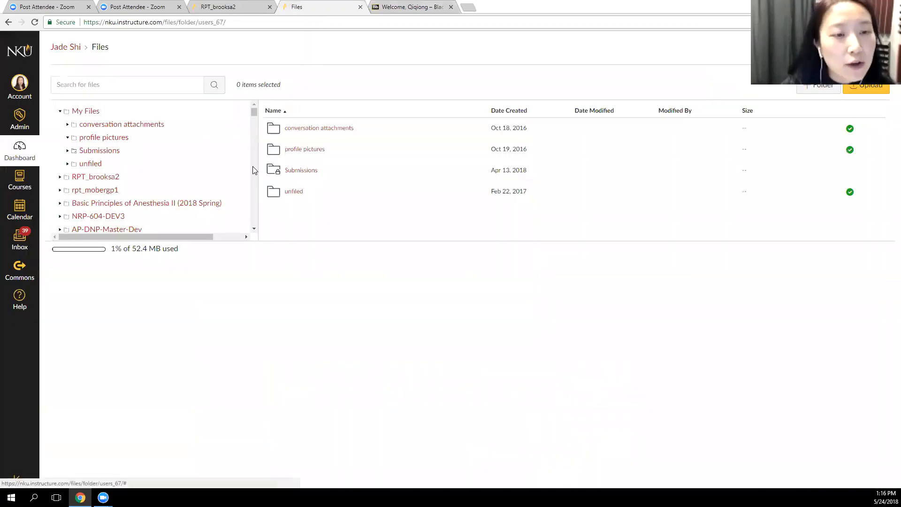
click(99, 216)
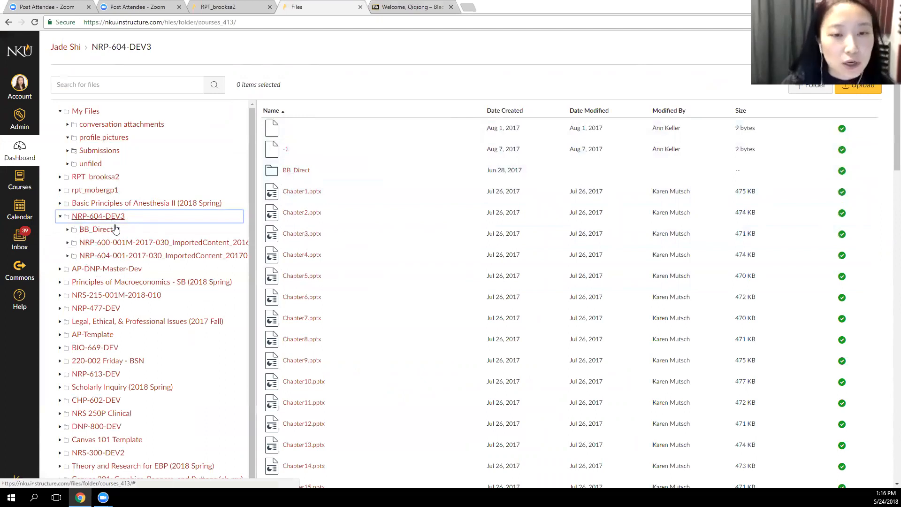
scroll(476, 286, down, 5)
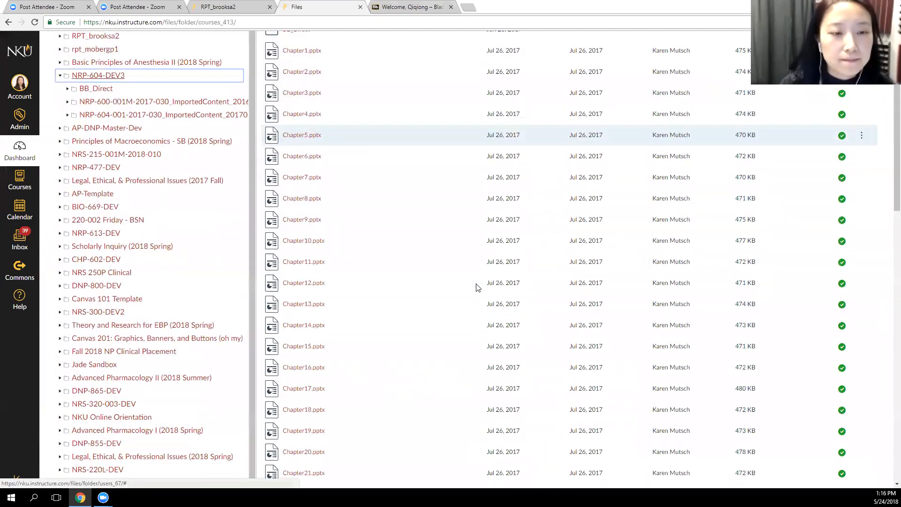
scroll(476, 287, up, 5)
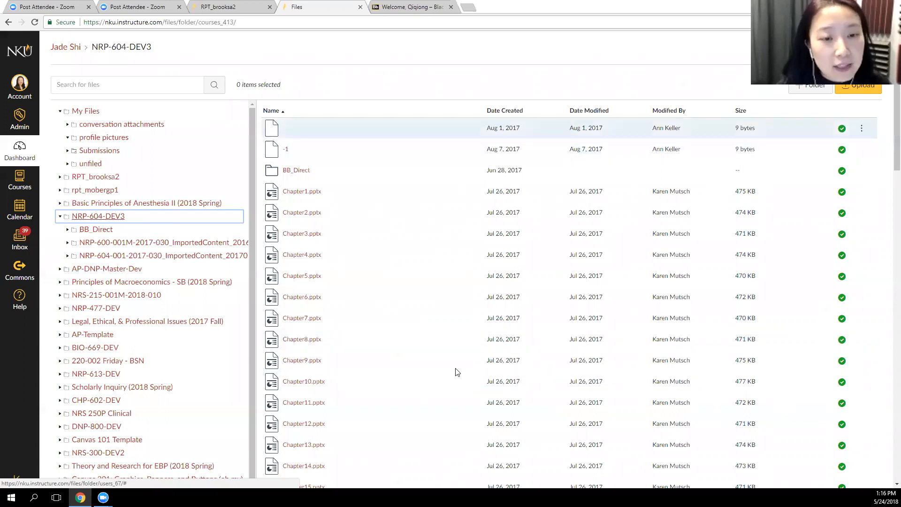
scroll(405, 311, down, 15)
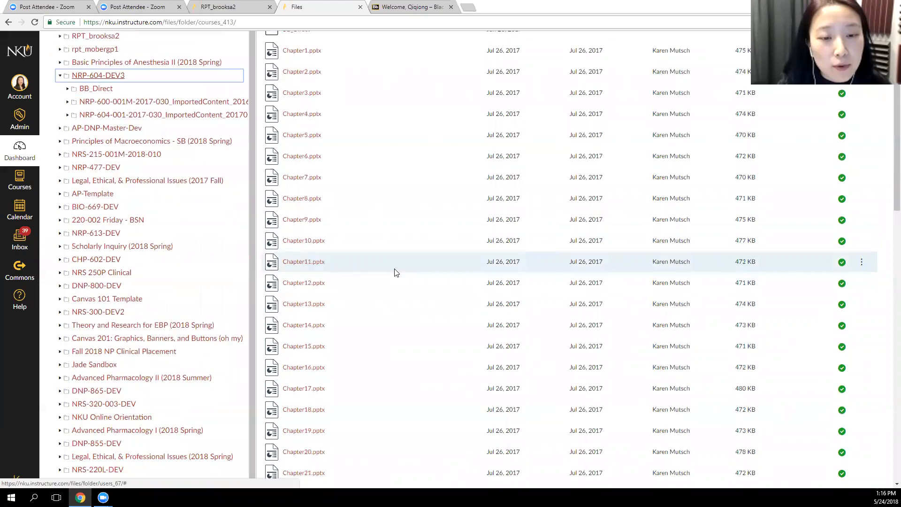
scroll(398, 287, down, 4)
scroll(415, 275, up, 1)
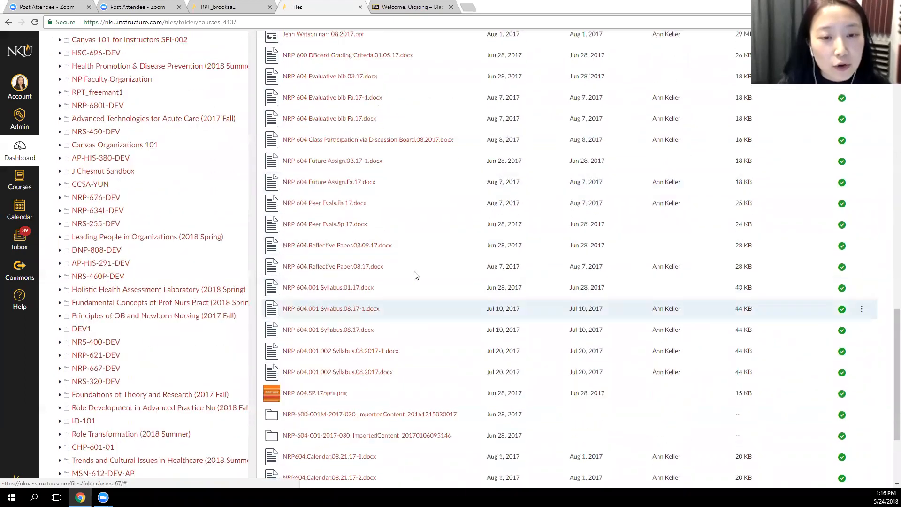
Look through the NRP-604-DEV3 files and the list of course folders, and return to My Files
scroll(415, 320, up, 15)
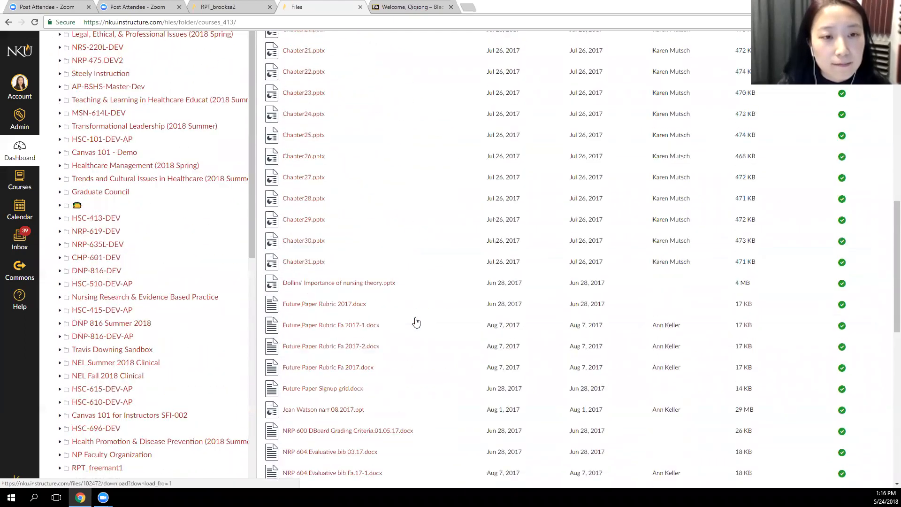
scroll(420, 333, up, 6)
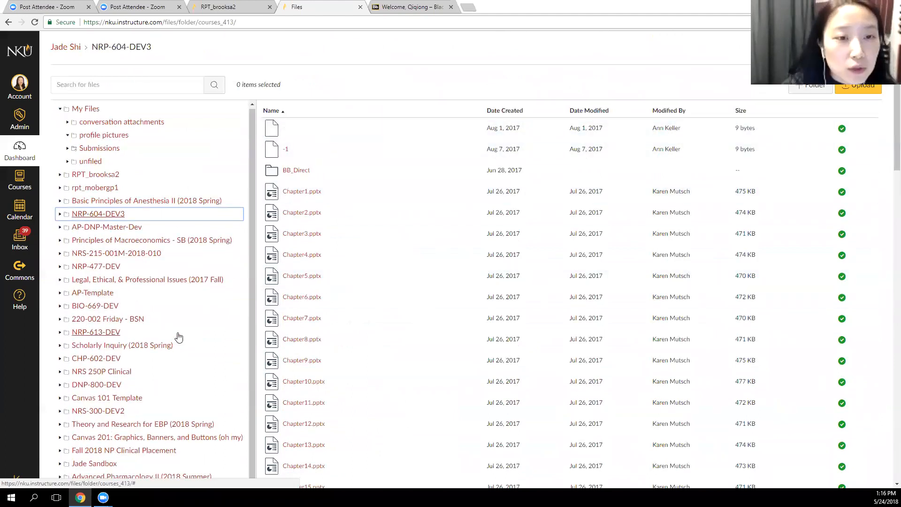
scroll(214, 335, down, 5)
scroll(214, 335, down, 20)
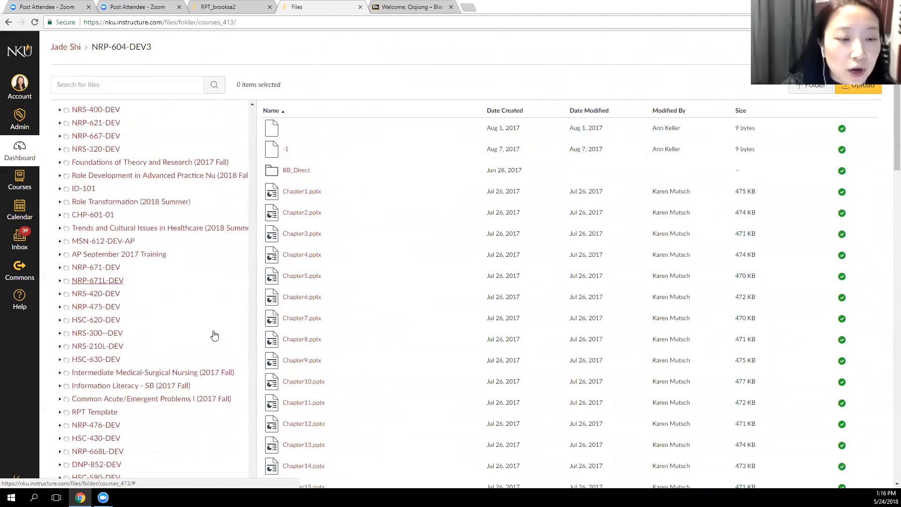
scroll(215, 334, up, 20)
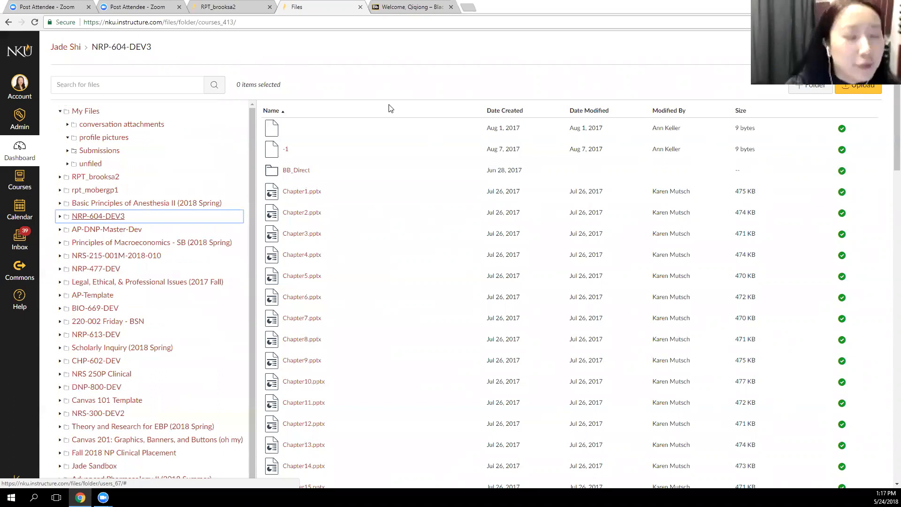
click(489, 95)
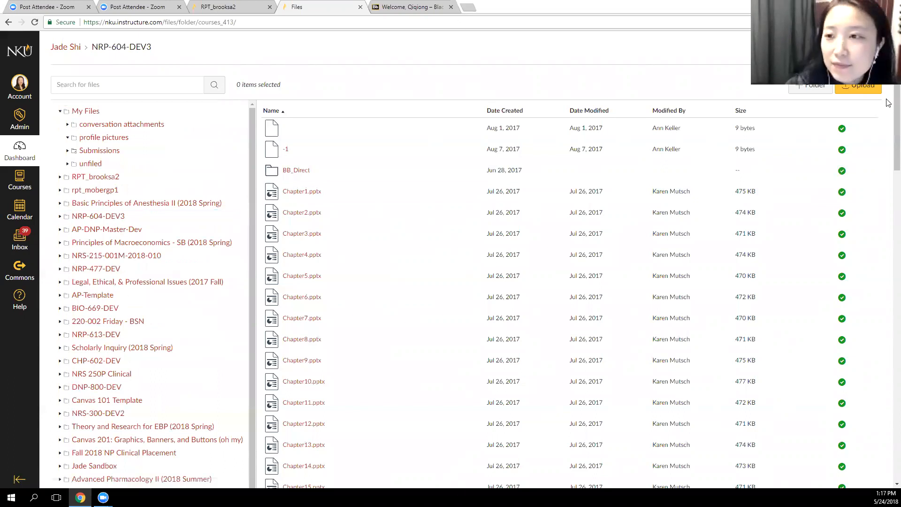
drag(894, 117, 843, 448)
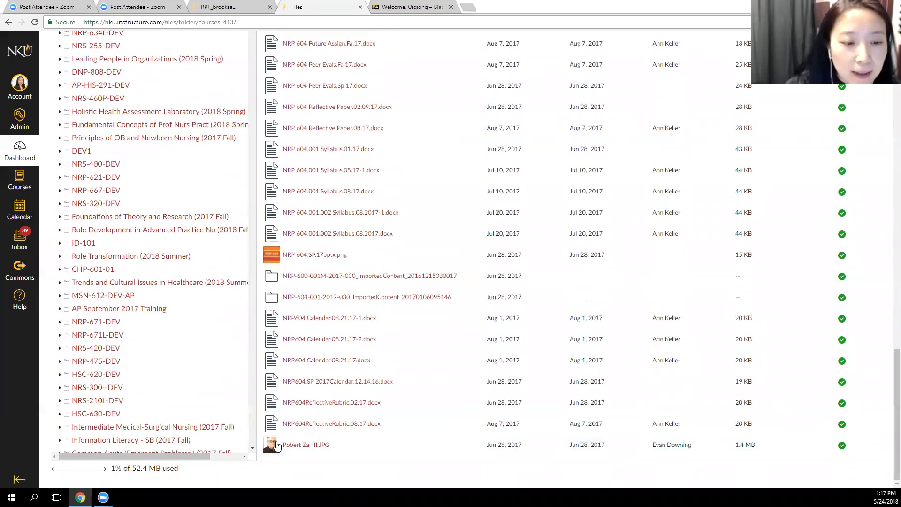
scroll(175, 320, up, 15)
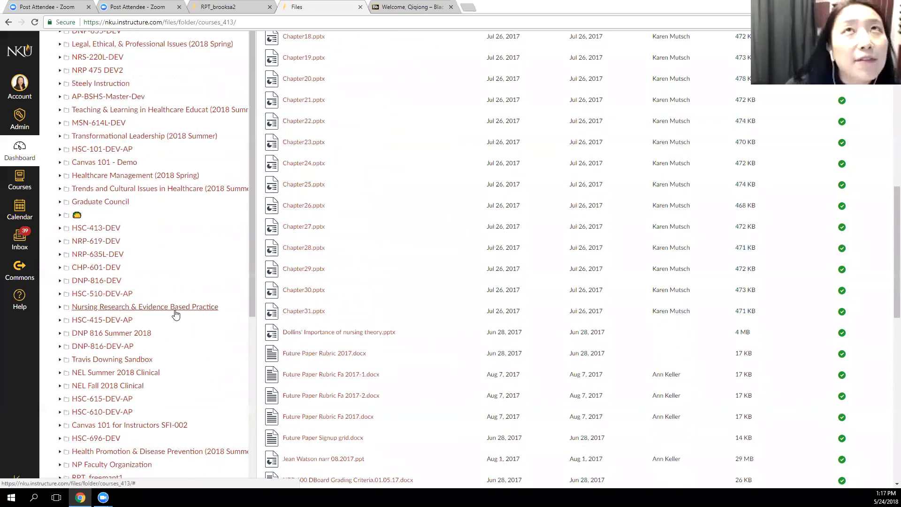
scroll(175, 314, up, 15)
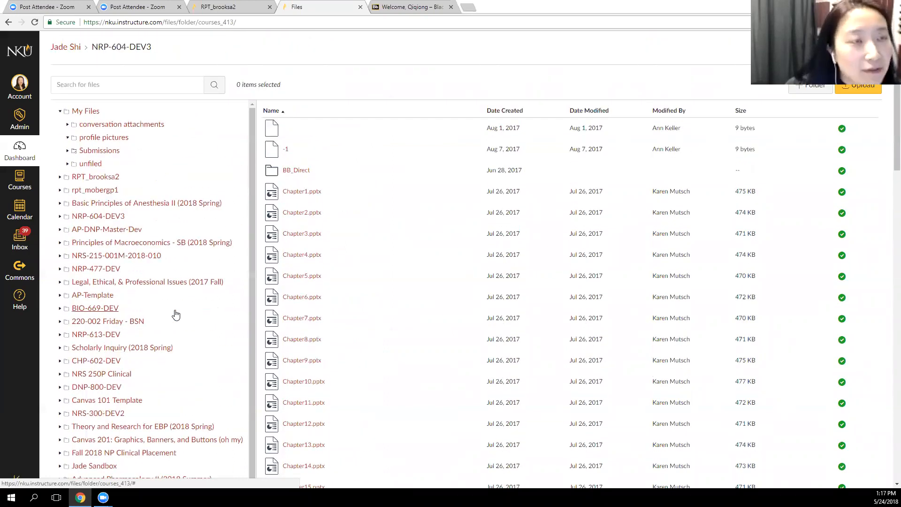
click(87, 111)
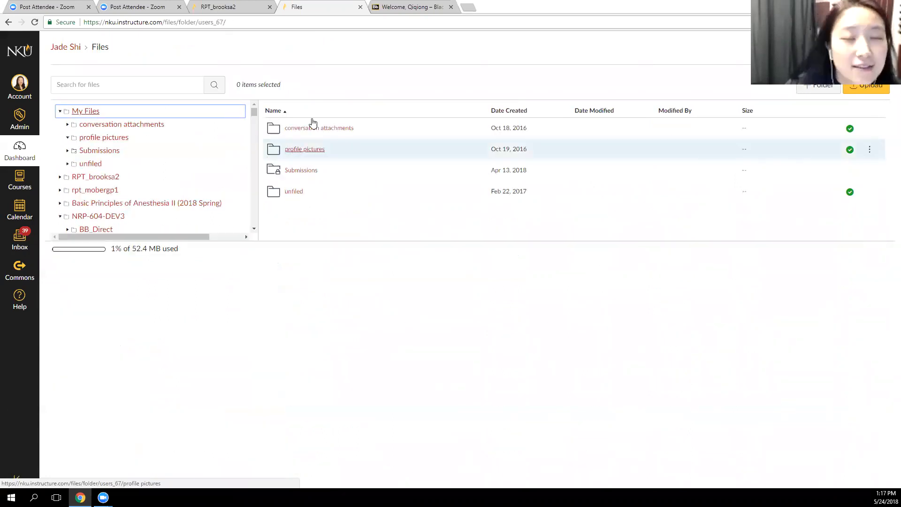
Switch to Blackboard, look through My Courses and My Organizations, and open the personal test course
click(420, 7)
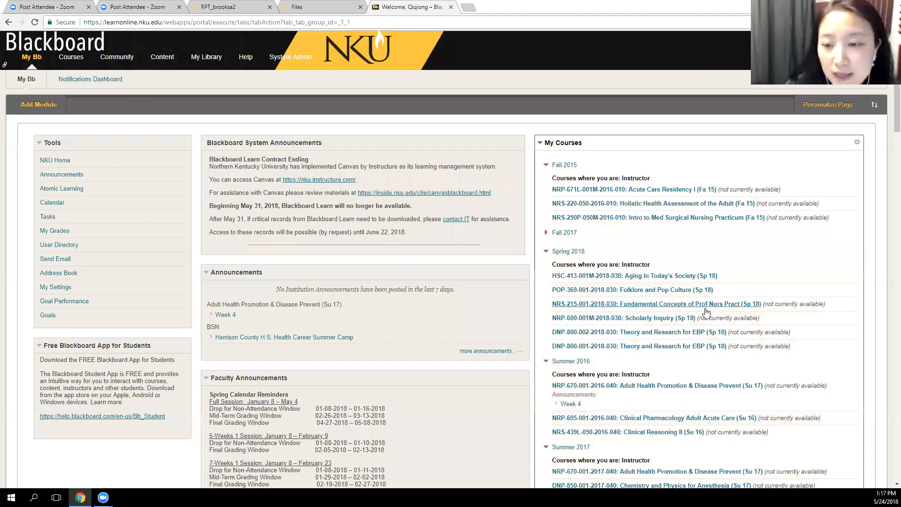
scroll(704, 310, down, 5)
middle_click(706, 315)
scroll(692, 325, down, 15)
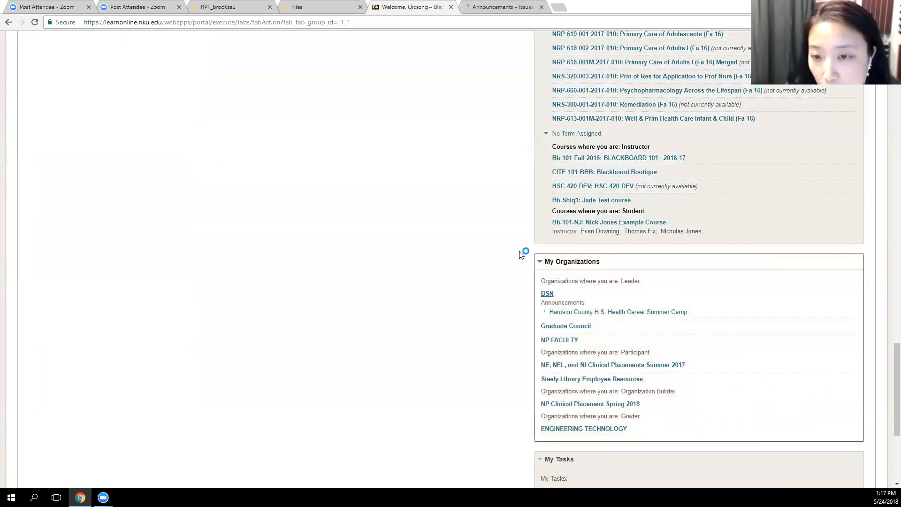
scroll(505, 318, up, 1)
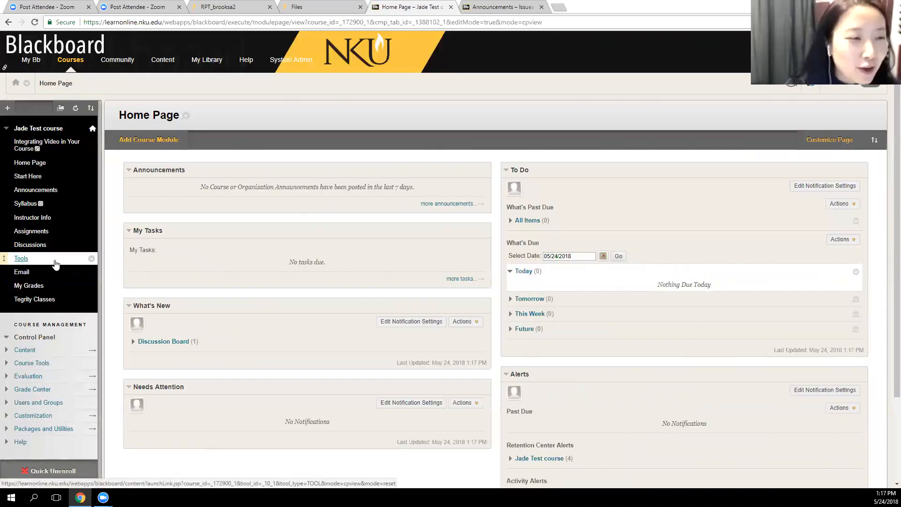
Expand the test course's Content section and open its own course content folder to view the stored files
scroll(49, 315, down, 1)
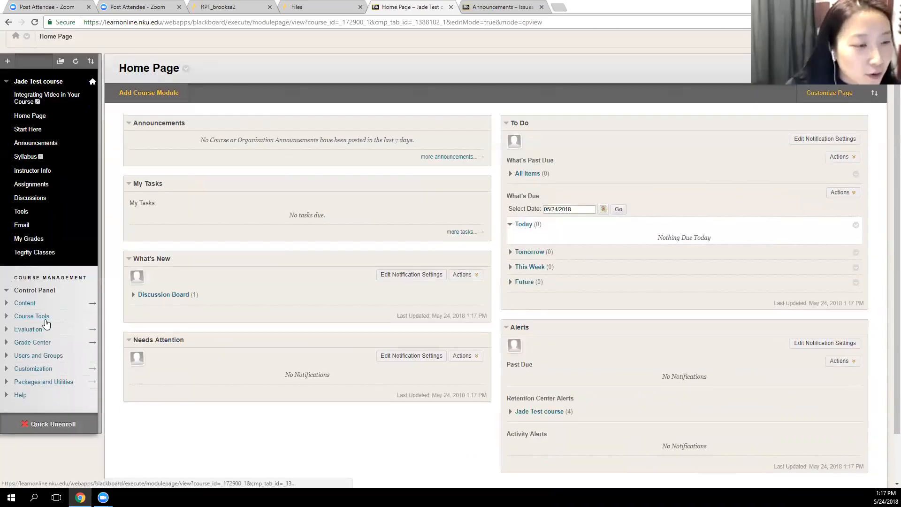
click(27, 304)
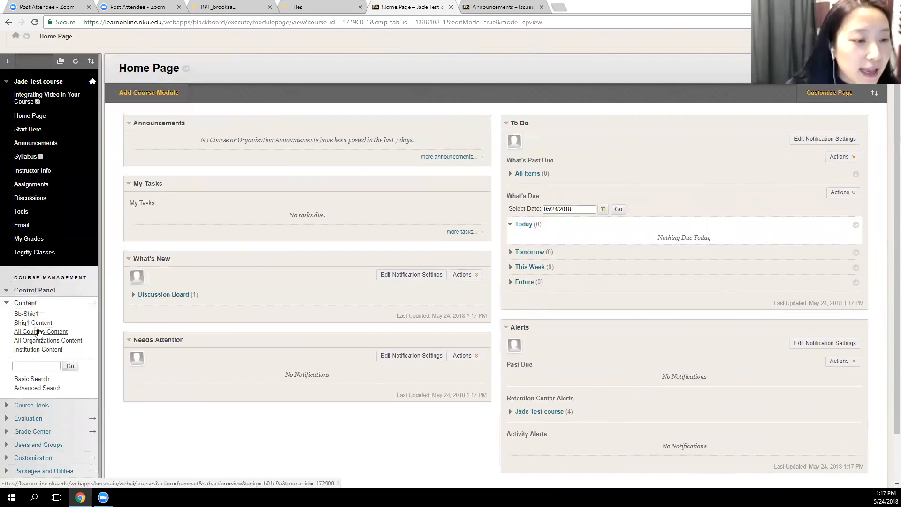
click(29, 314)
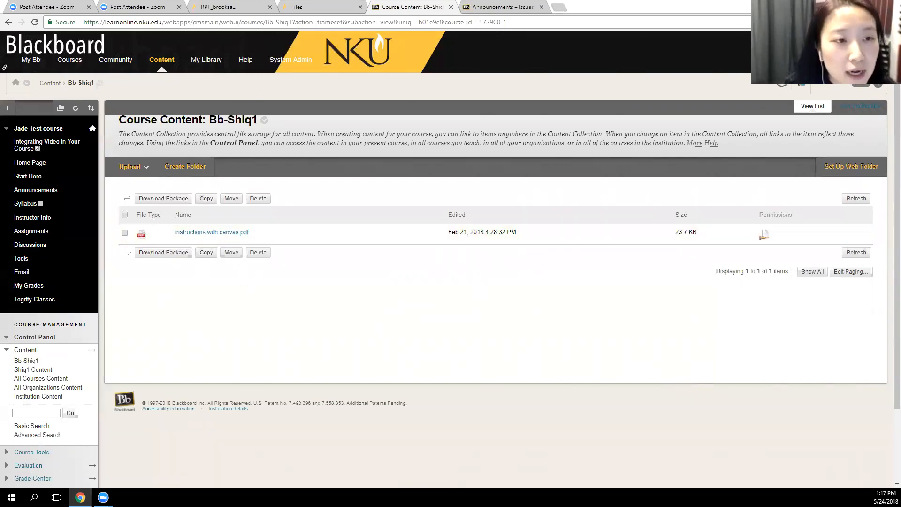
drag(117, 121, 301, 121)
click(329, 349)
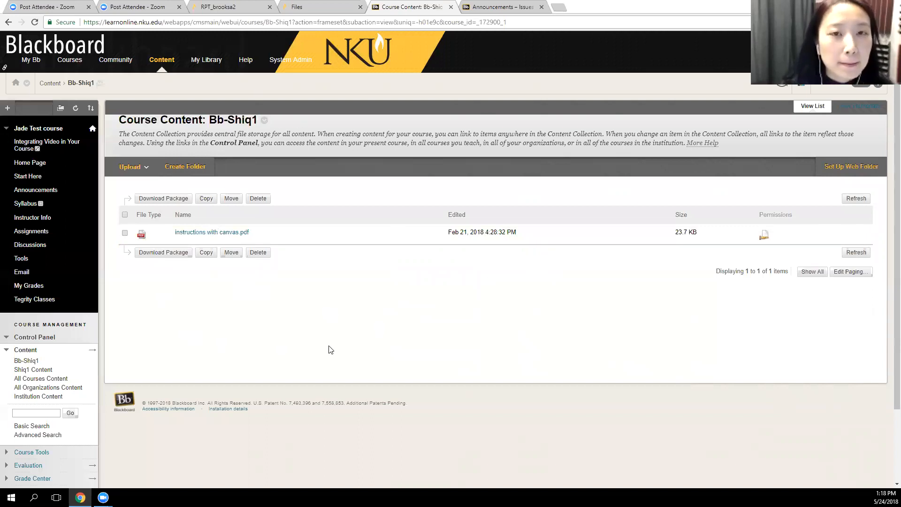
Return to Canvas and open the Canvas 101 - Demo course
click(334, 6)
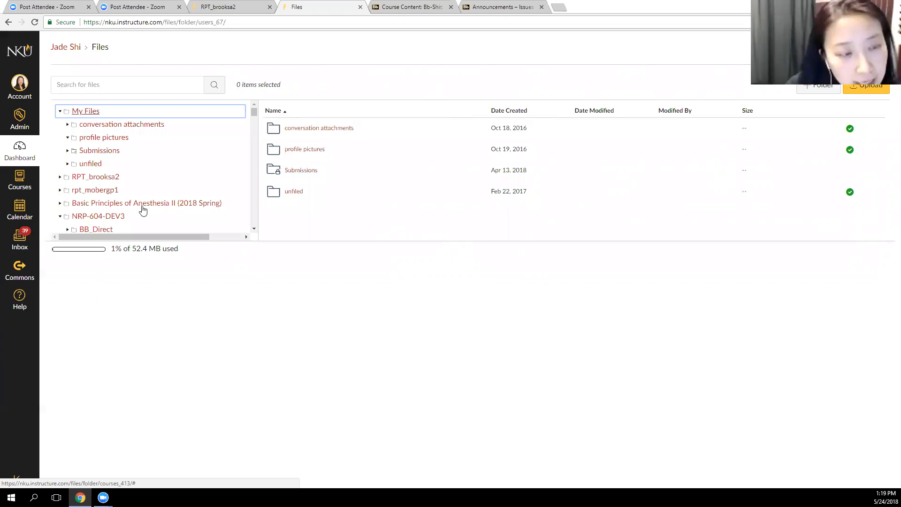
click(23, 188)
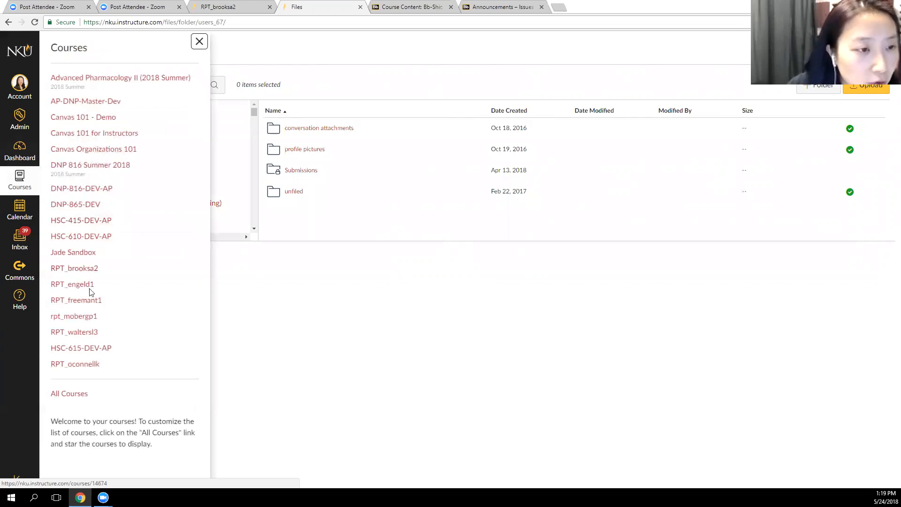
click(107, 118)
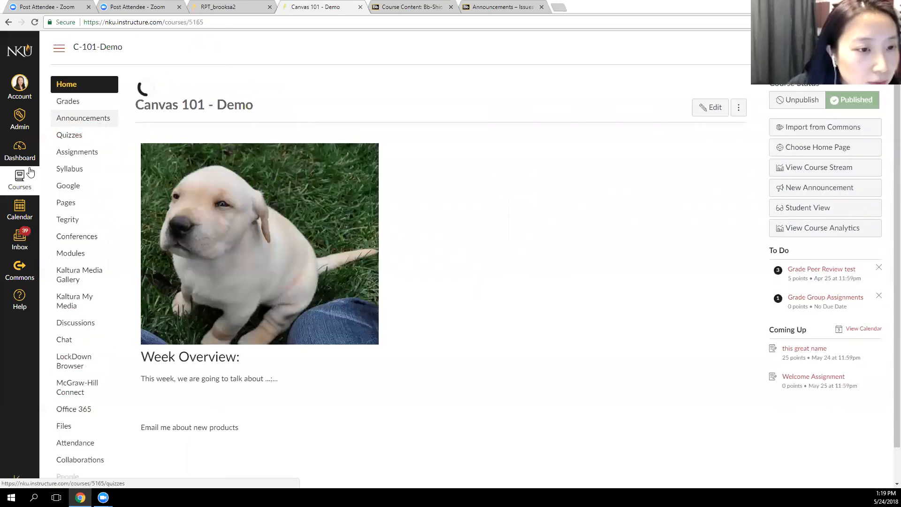
Switch to the personal sandbox course and open the 2017 Spring folder in its Files area
click(20, 183)
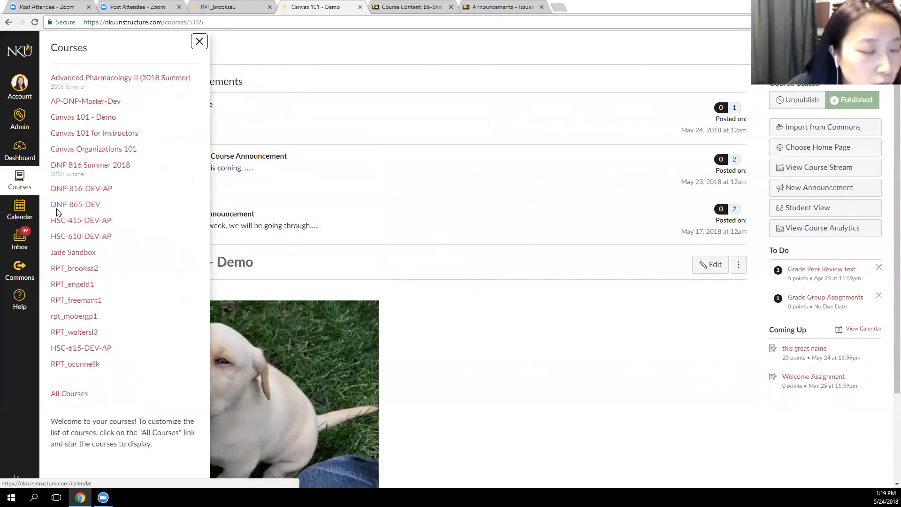
click(174, 266)
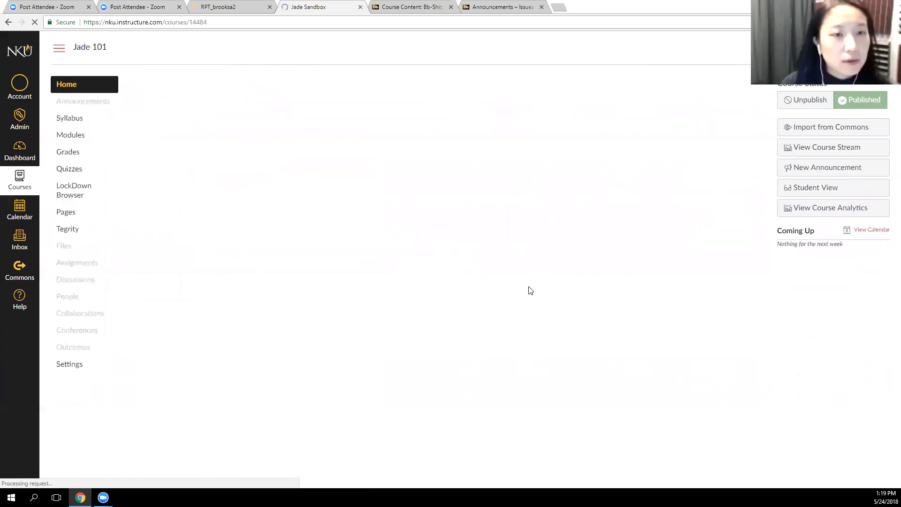
scroll(488, 331, down, 2)
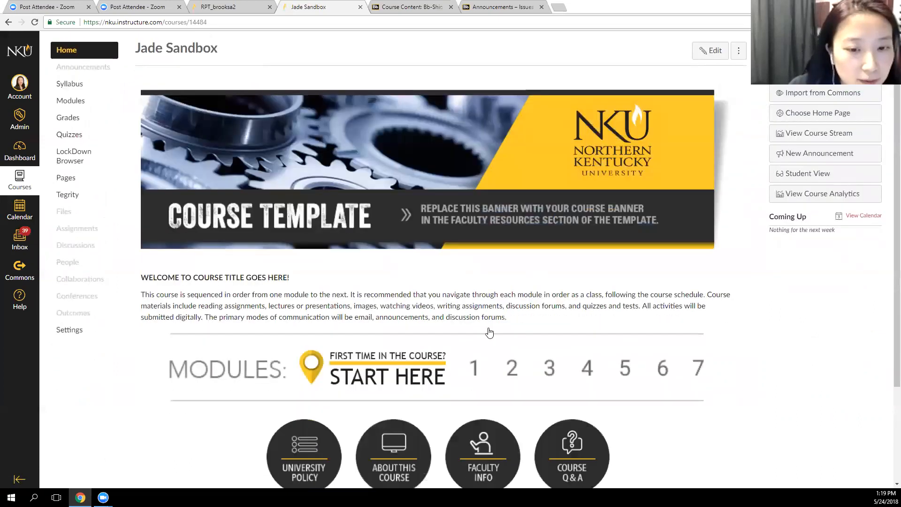
scroll(125, 195, up, 2)
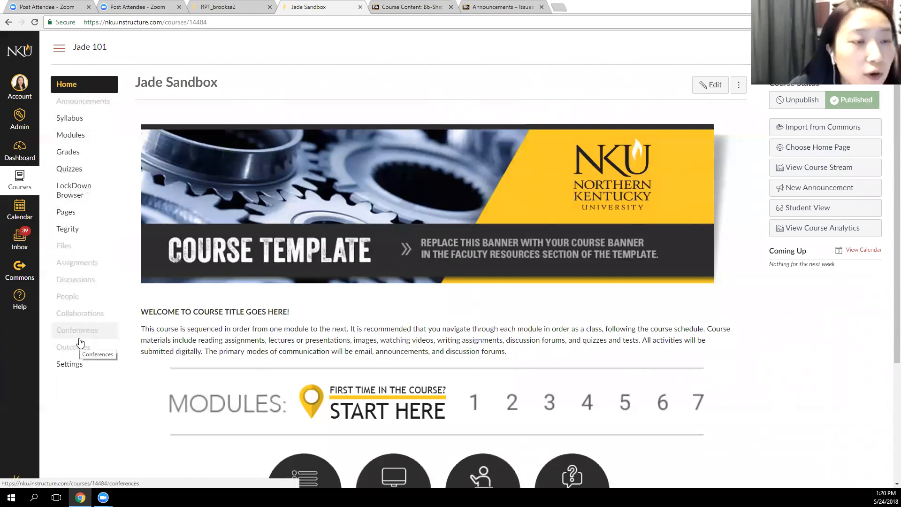
click(86, 246)
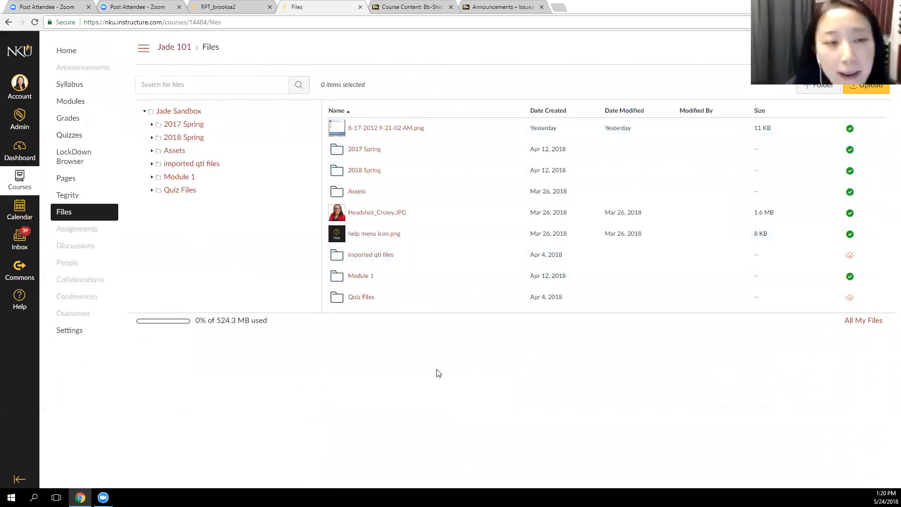
click(188, 124)
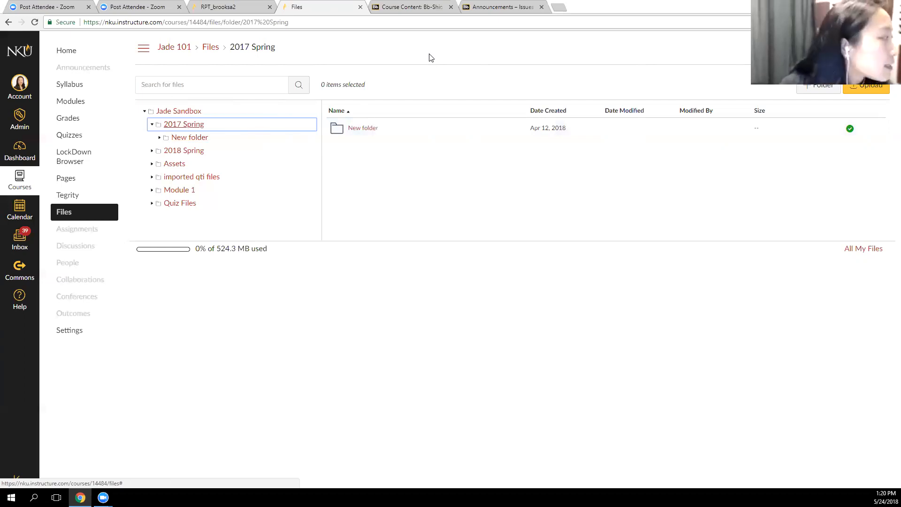
click(698, 59)
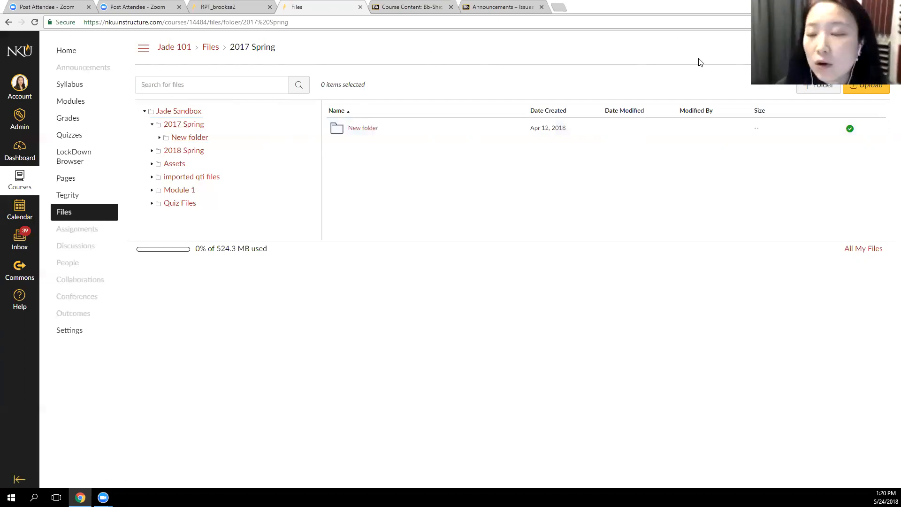
click(871, 92)
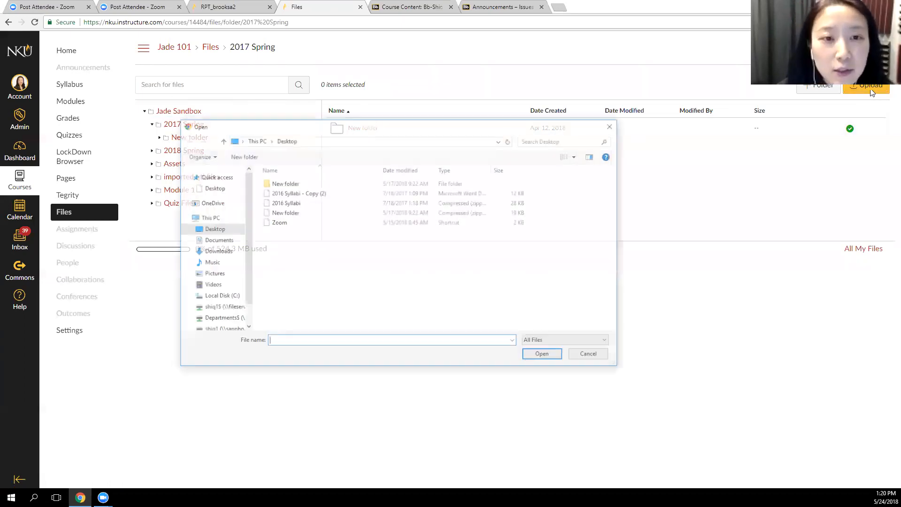
click(293, 193)
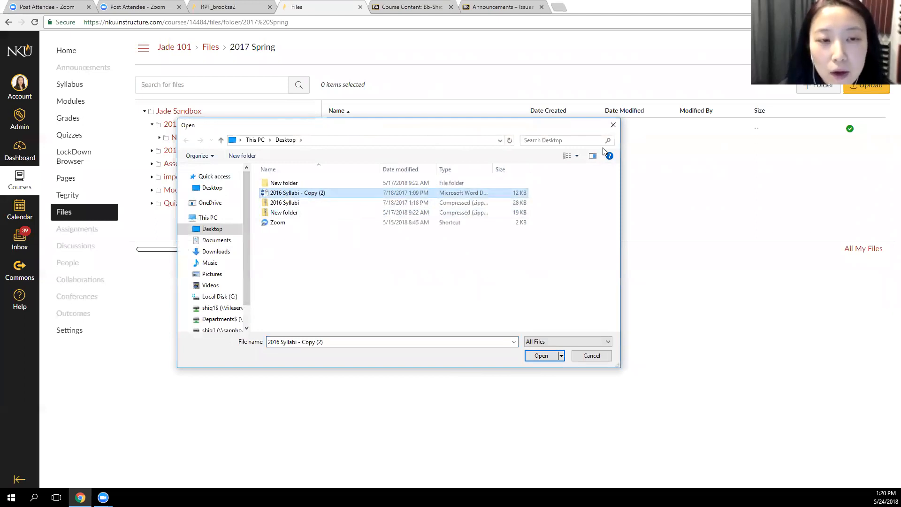
click(613, 129)
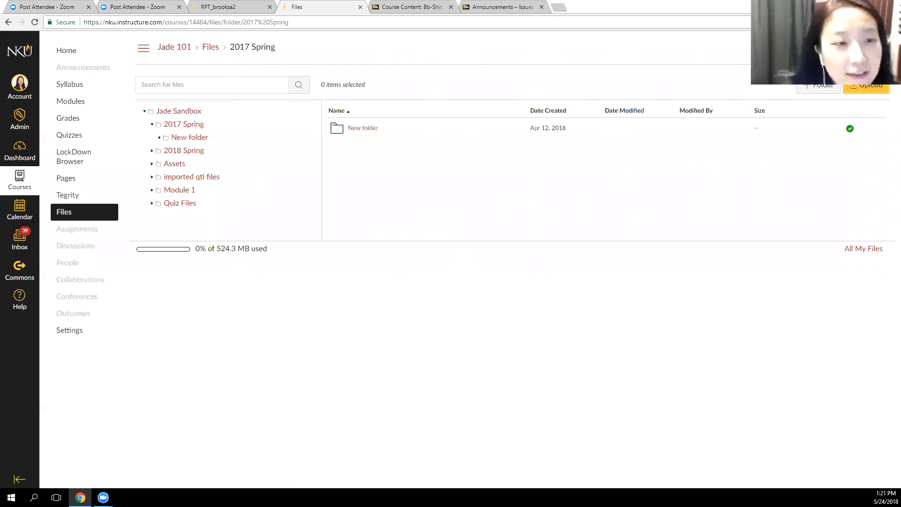
Upload the document 2016 Syllabi - Copy (2) from the Desktop into the 2018 Spring folder
click(188, 155)
click(866, 88)
click(300, 192)
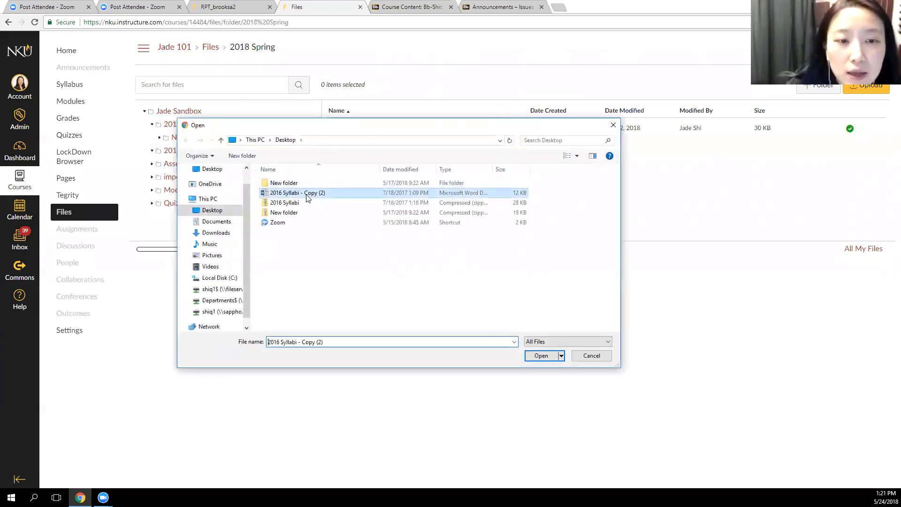
key(Return)
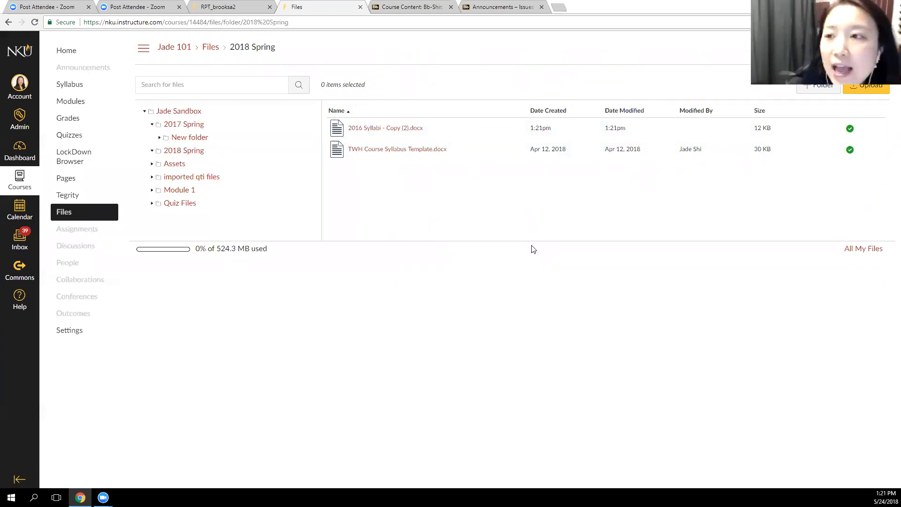
Restore and move the browser window to expose the desktop, and place the 2016 Syllabi document beside it from File Explorer
click(868, 5)
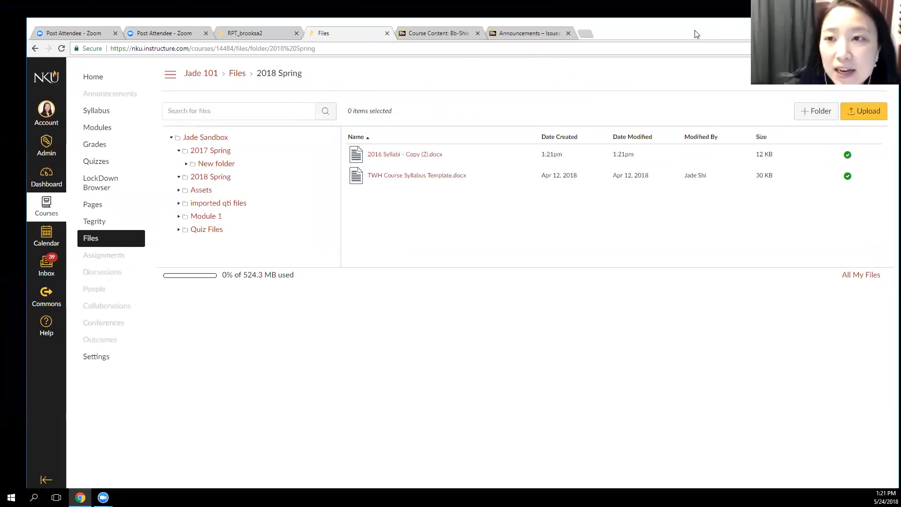
drag(695, 31, 708, 20)
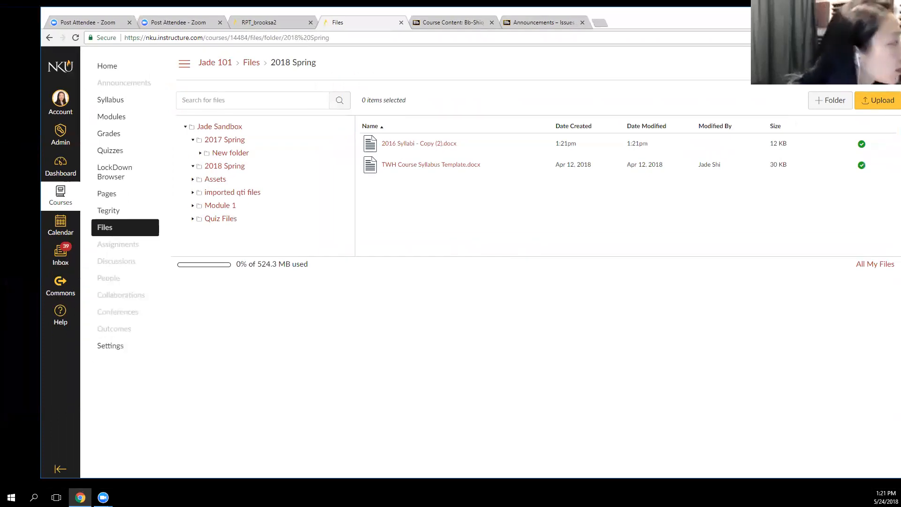
key(super+e)
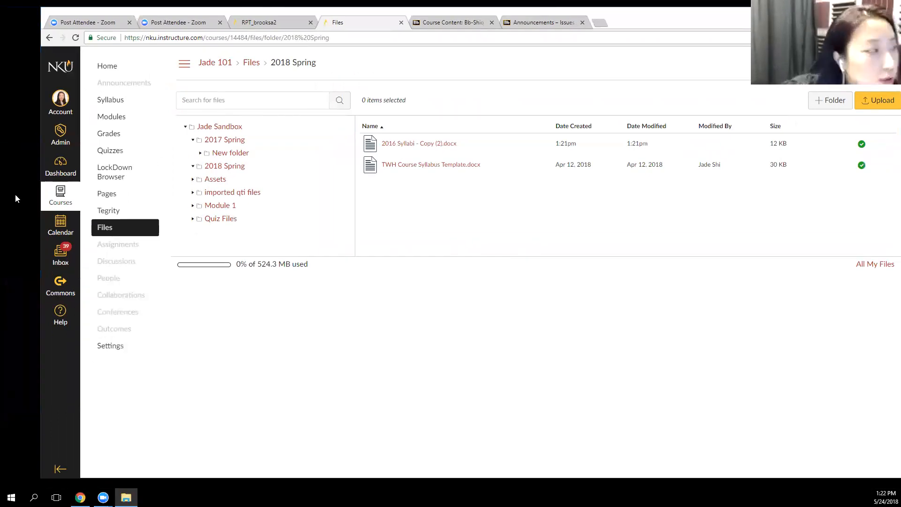
drag(124, 280, 19, 207)
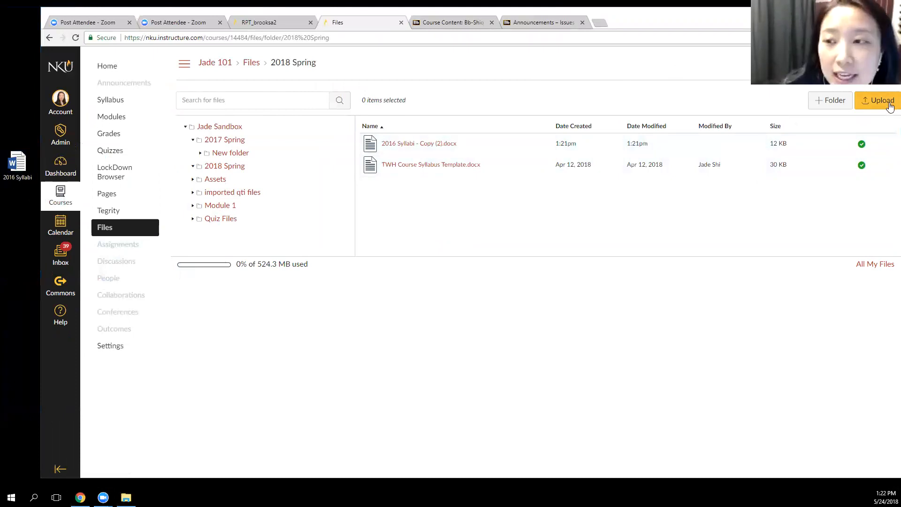
Upload the 2016 Syllabi document from the desktop into the course's 2018 Spring folder
drag(17, 164, 637, 186)
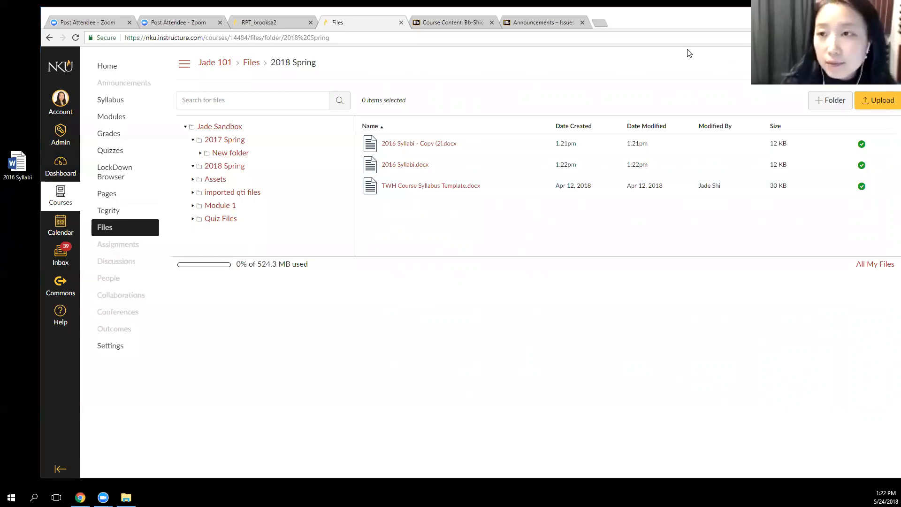
drag(732, 25, 721, 24)
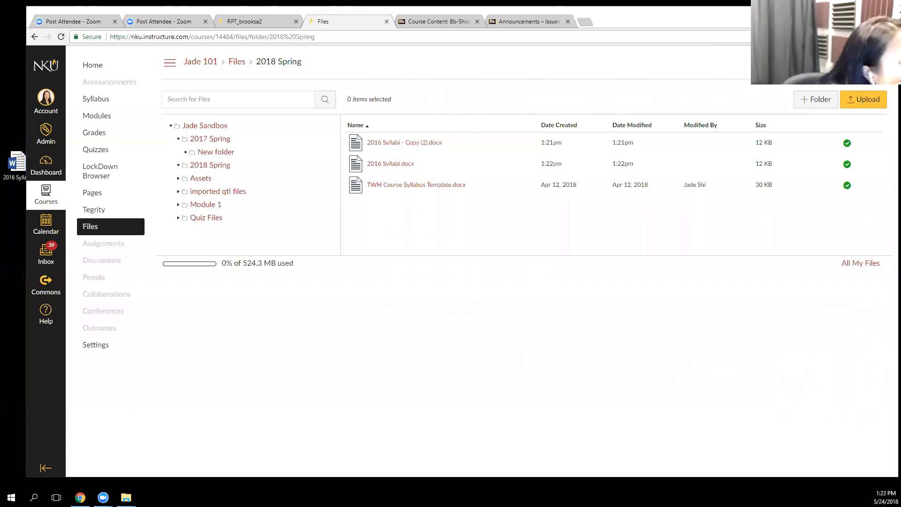
Place the 2016 Syllabi folder on the desktop beside the browser, and open it to check the documents inside
key(alt+F4)
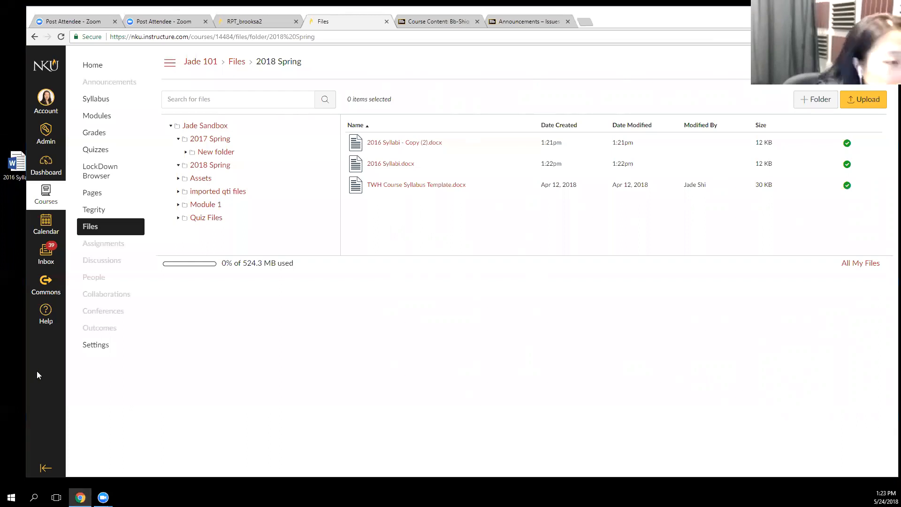
click(12, 215)
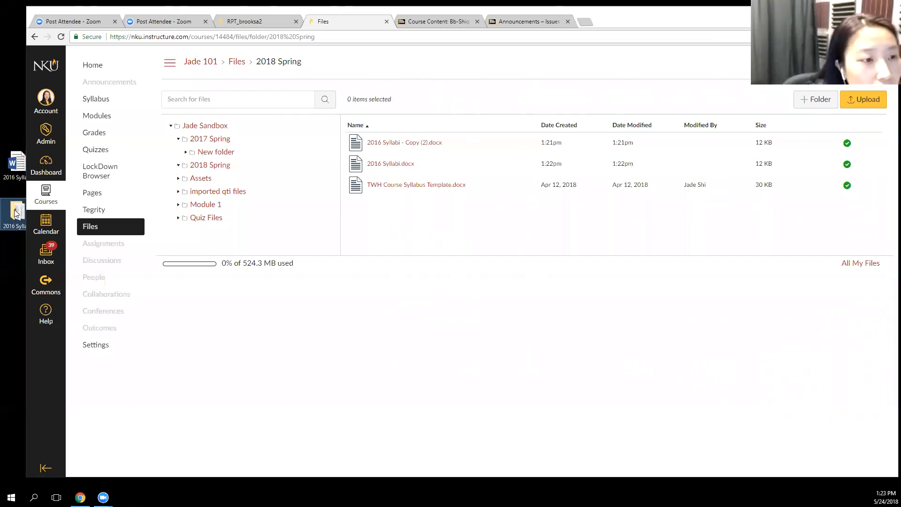
drag(709, 22, 815, 17)
drag(25, 214, 61, 216)
double_click(61, 216)
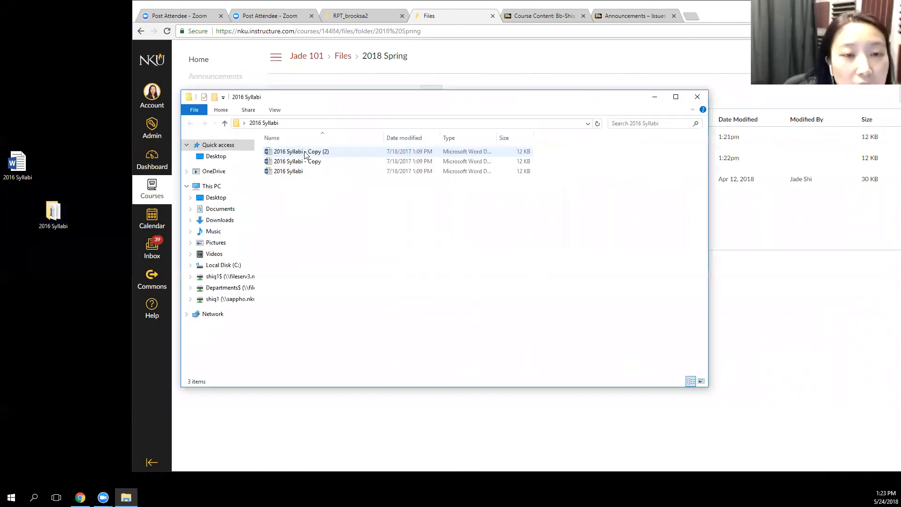
click(697, 97)
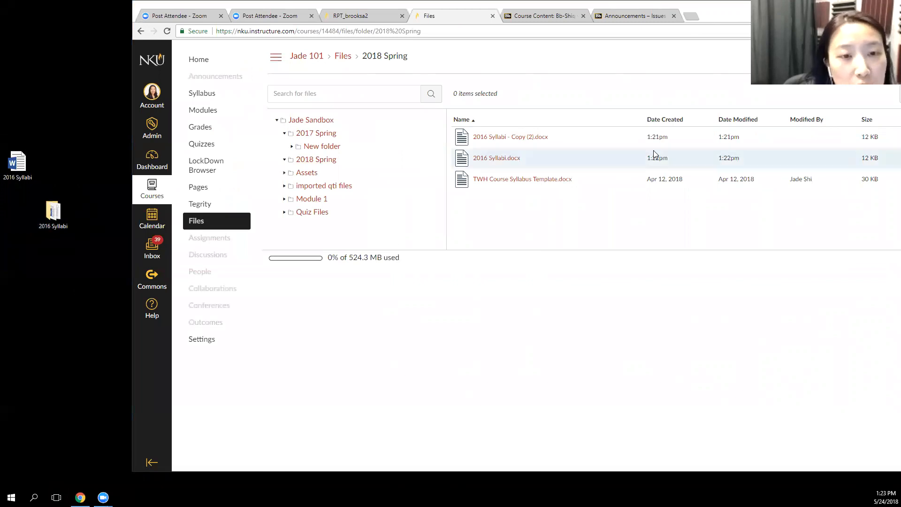
Try to upload the whole 2016 Syllabi folder from the desktop into the 2018 Spring folder
drag(50, 213, 668, 210)
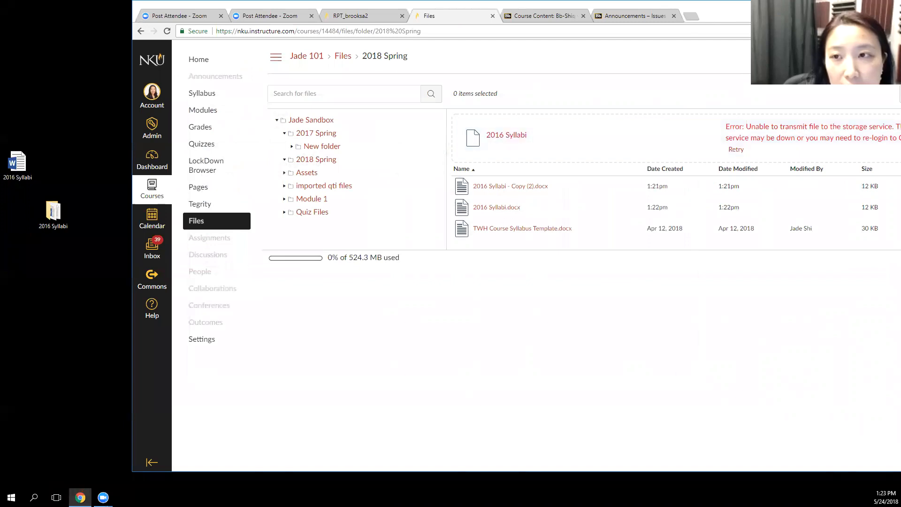
drag(722, 9, 667, 13)
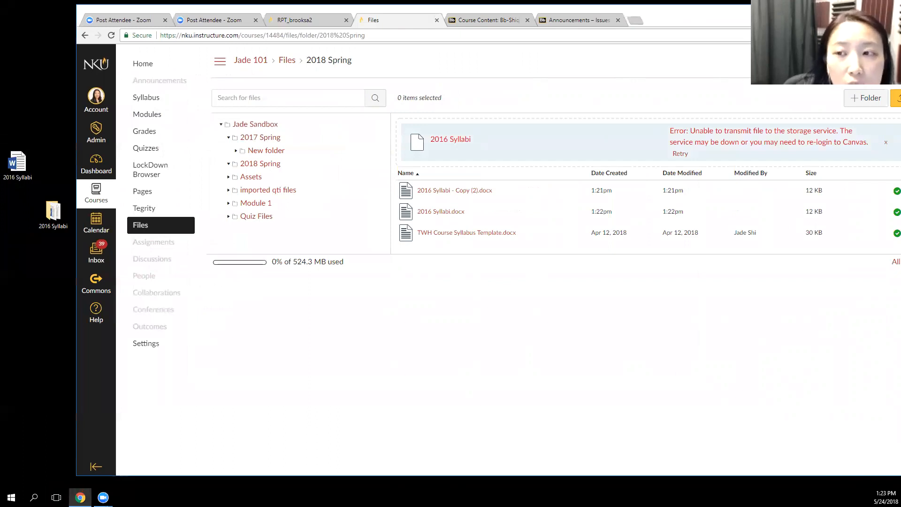
drag(706, 16, 771, 11)
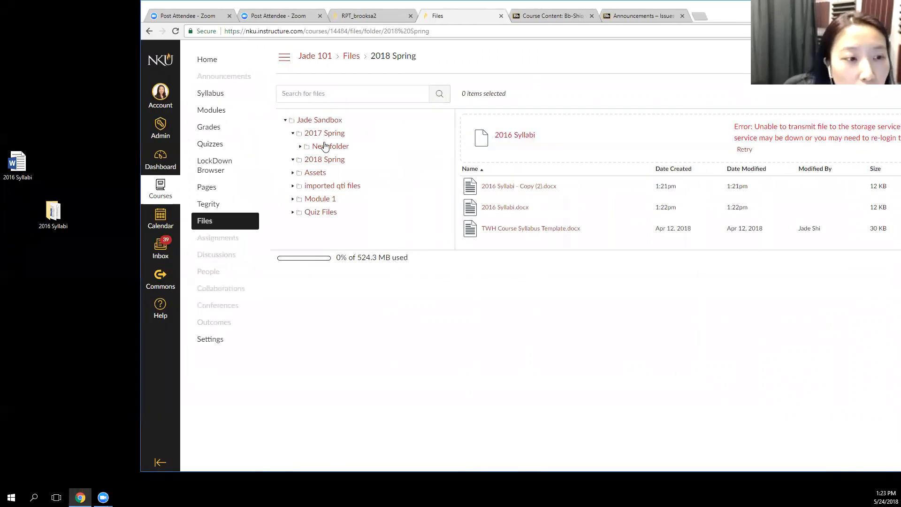
Try to send the 2016 Syllabi folder on the desktop to a compressed (zipped) folder
right_click(56, 212)
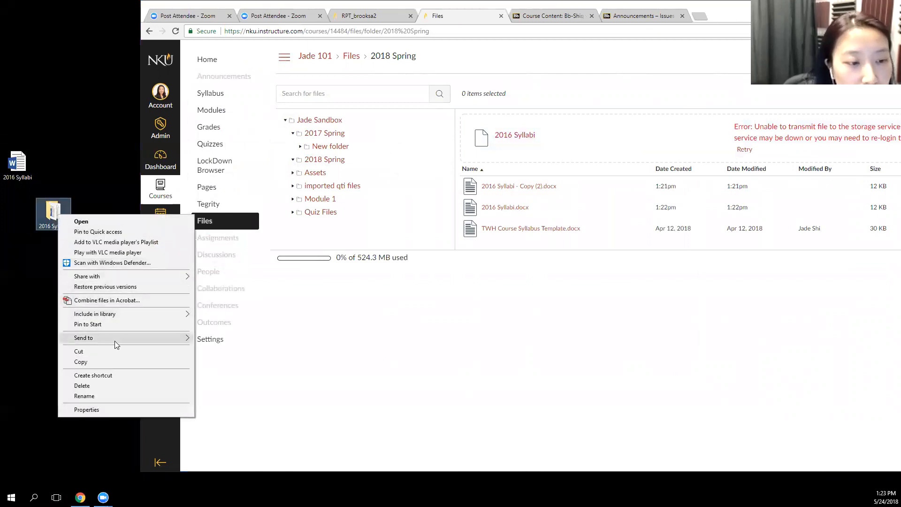
mouse_move(115, 341)
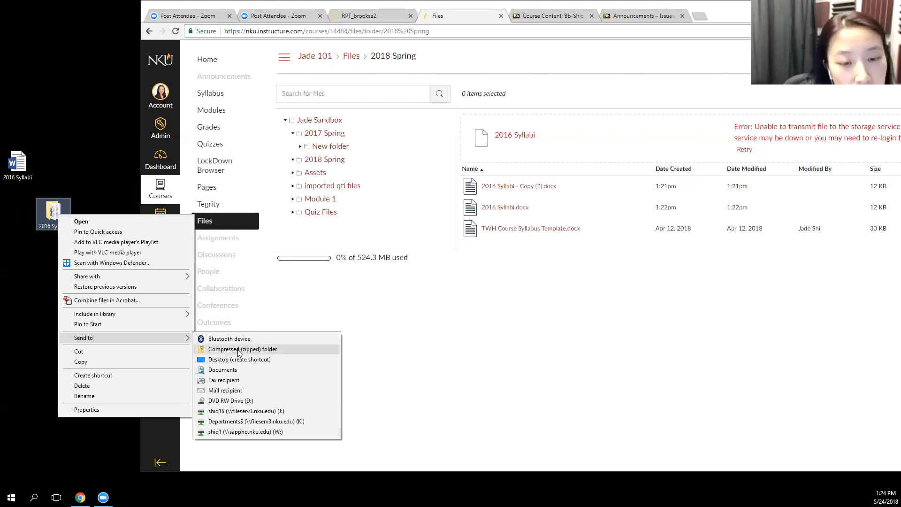
click(280, 350)
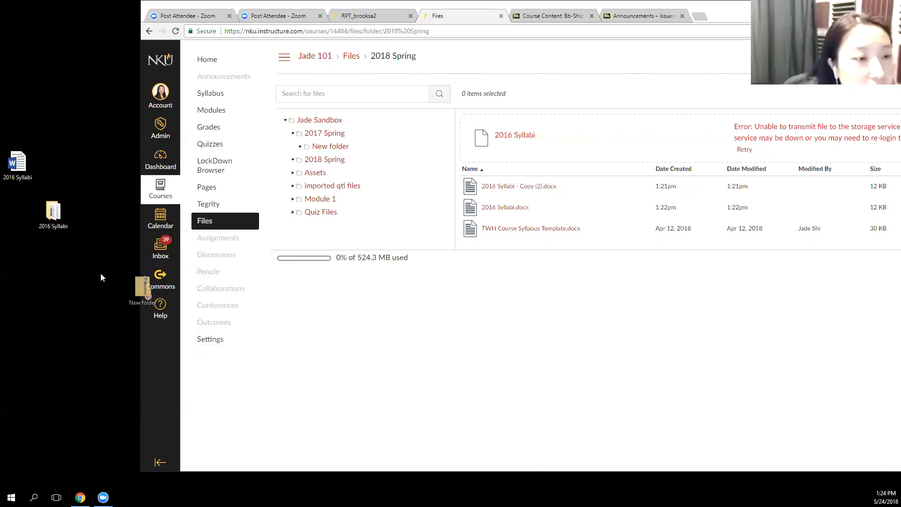
Place the zipped New folder on the desktop and upload it into the 2018 Spring folder, expanding its contents
drag(100, 277, 81, 264)
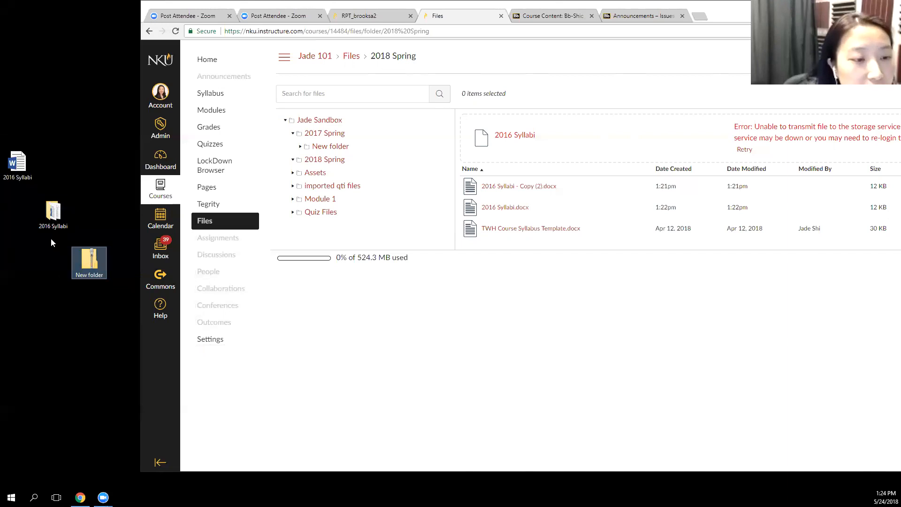
drag(87, 263, 649, 155)
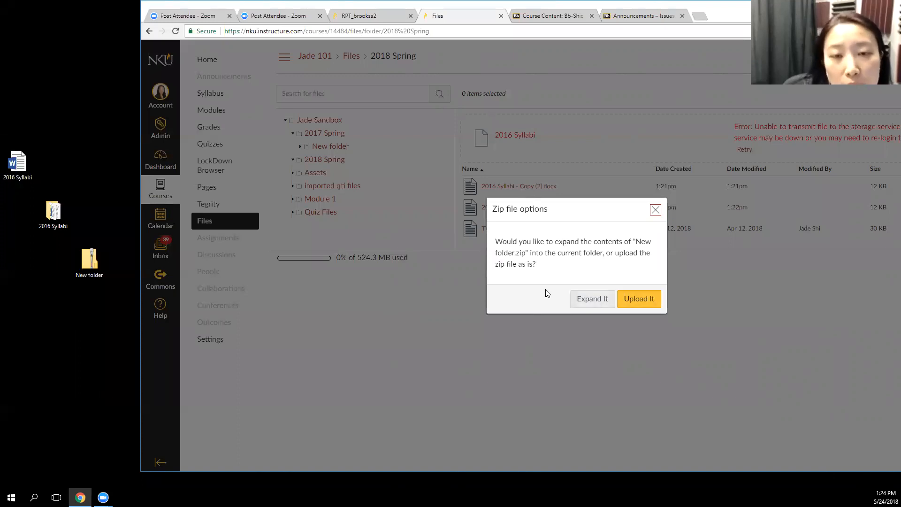
key(Return)
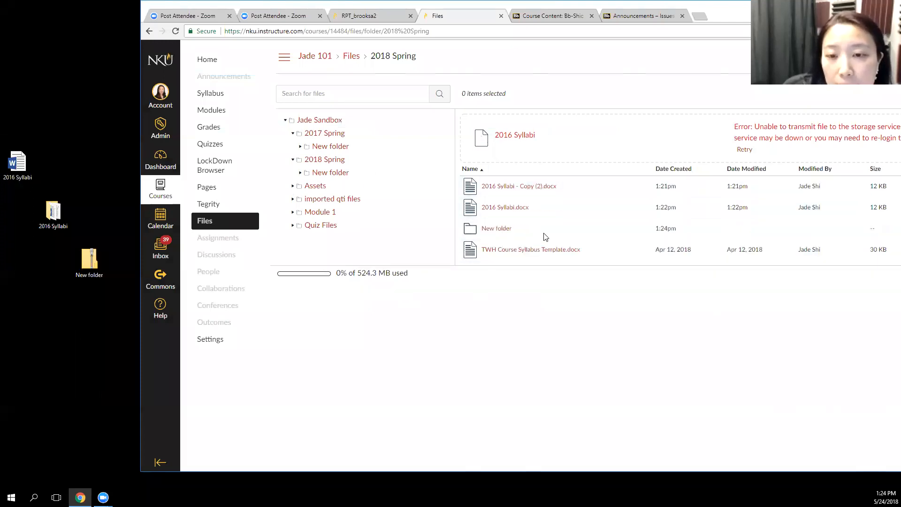
Open the uploaded New folder in 2018 Spring and view the contents of its subfolders New folder and New folder (2)
click(503, 230)
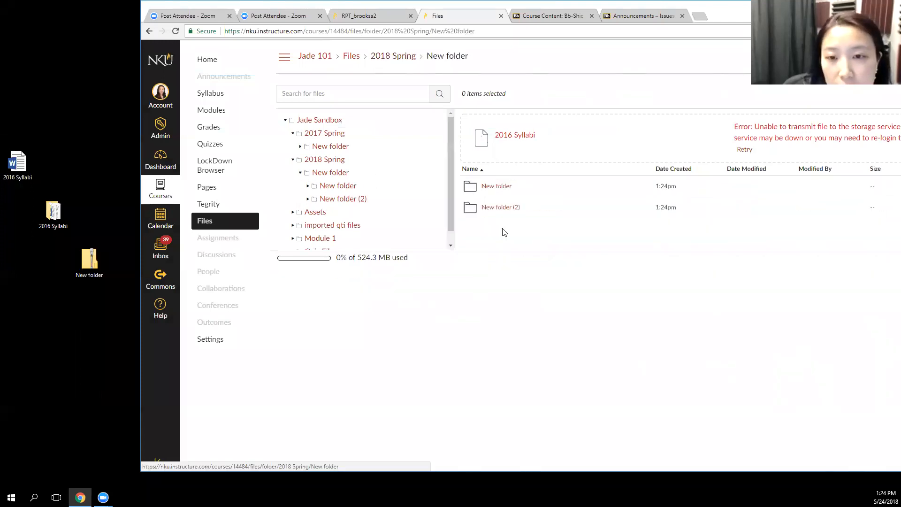
click(507, 188)
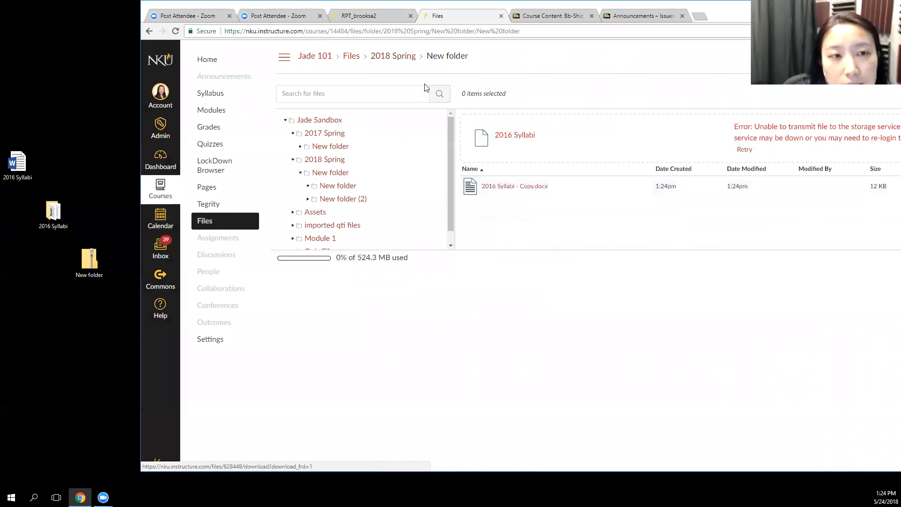
click(150, 33)
click(491, 207)
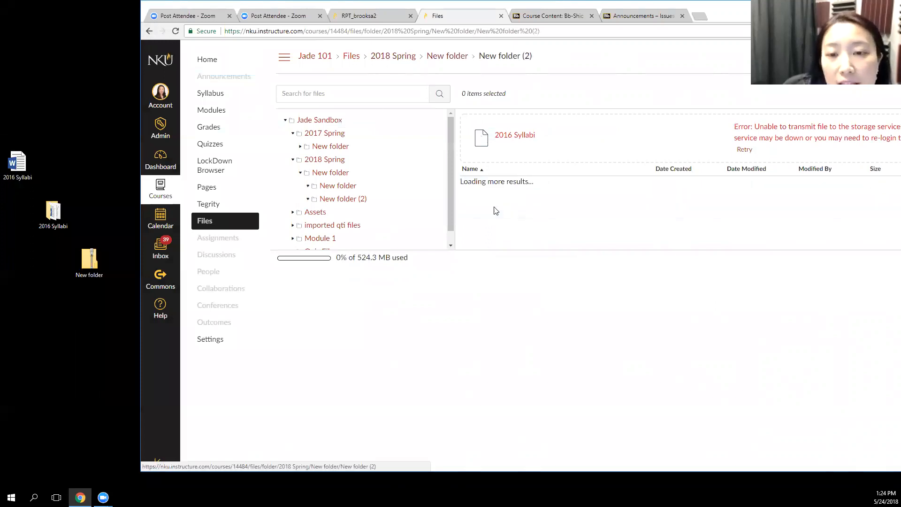
click(149, 32)
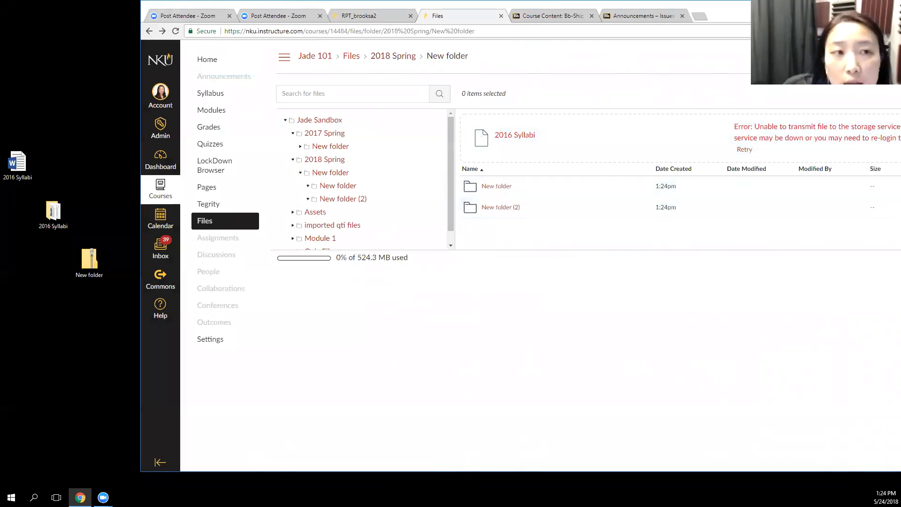
Maximize the browser window and return to the sandbox course's top-level folder in Files
drag(791, 15, 670, 26)
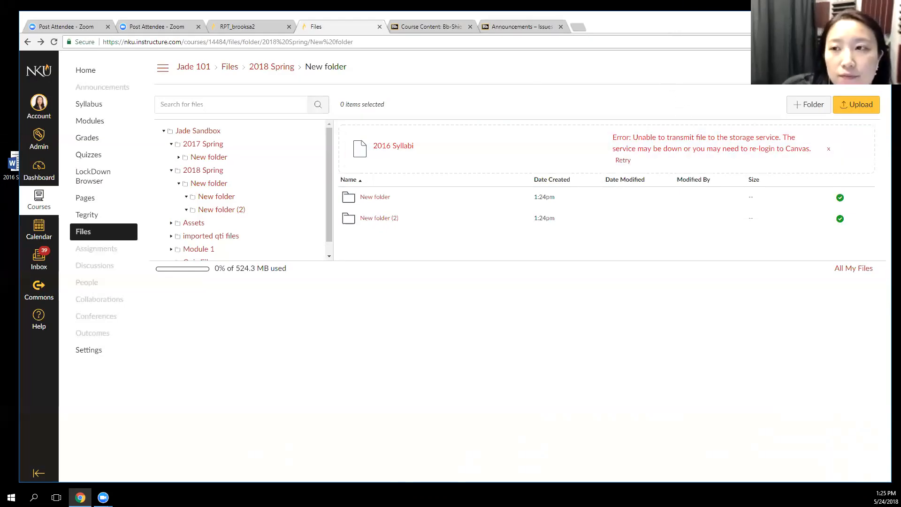
click(858, 17)
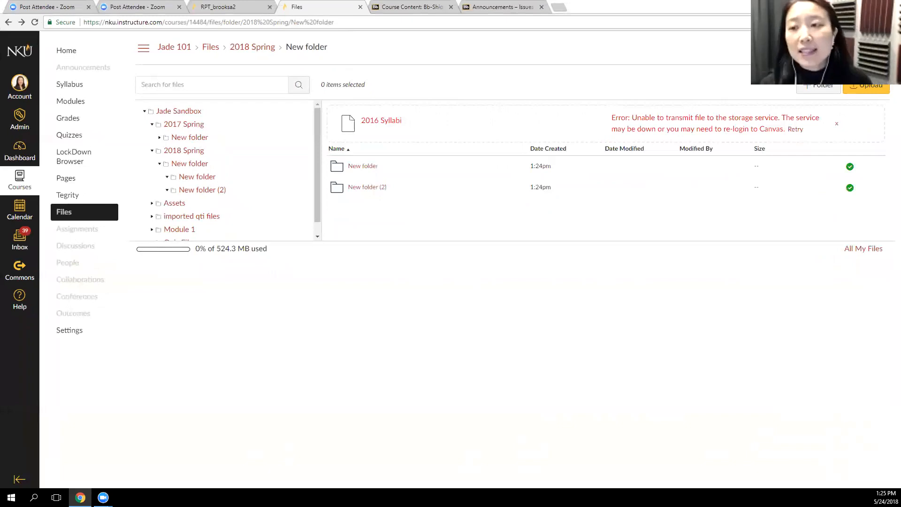
click(178, 111)
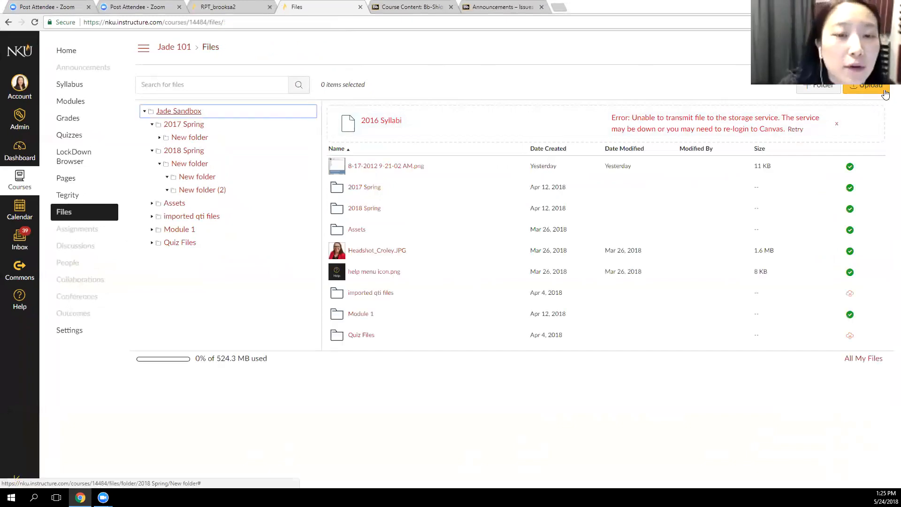
Create a folder named Module 2 at the top level of the sandbox files and refresh the page
click(556, 84)
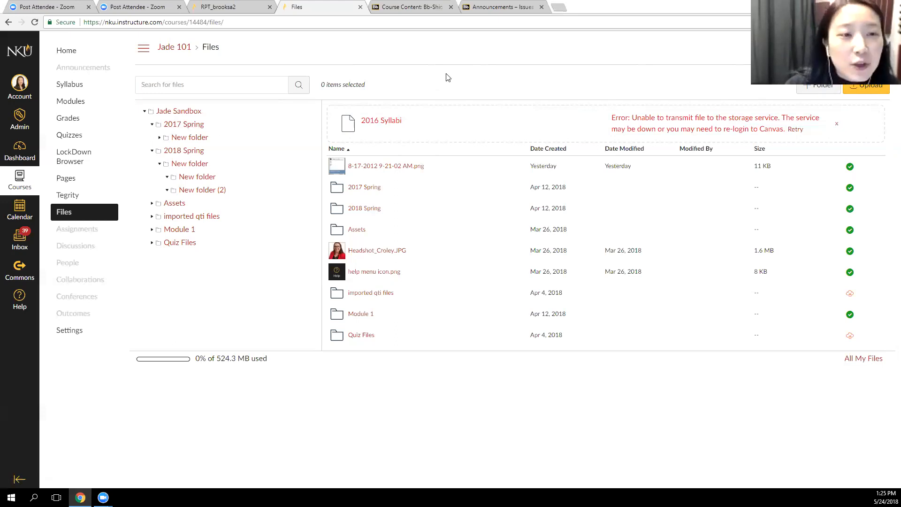
click(184, 114)
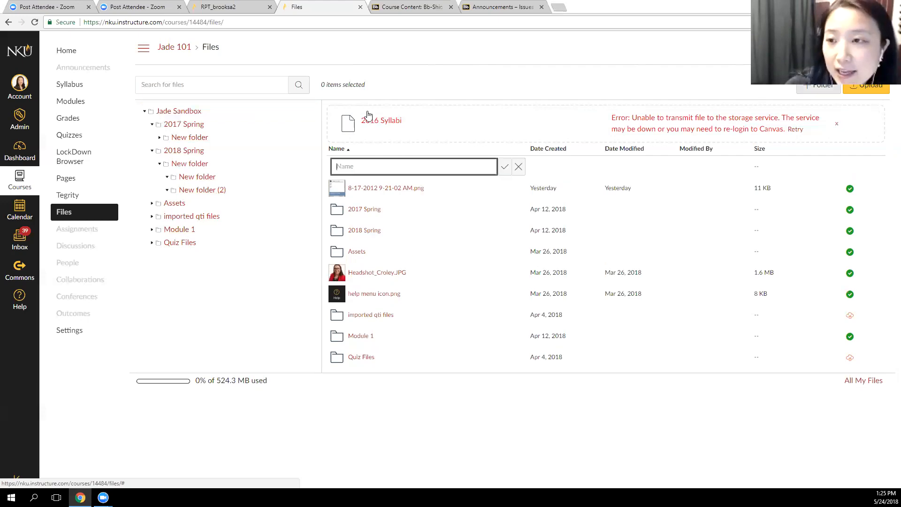
text(M)
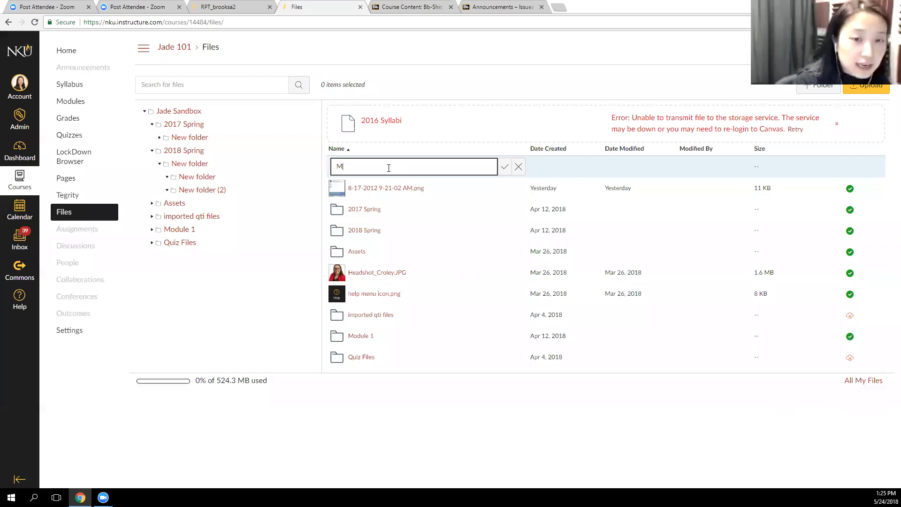
text(odule 2)
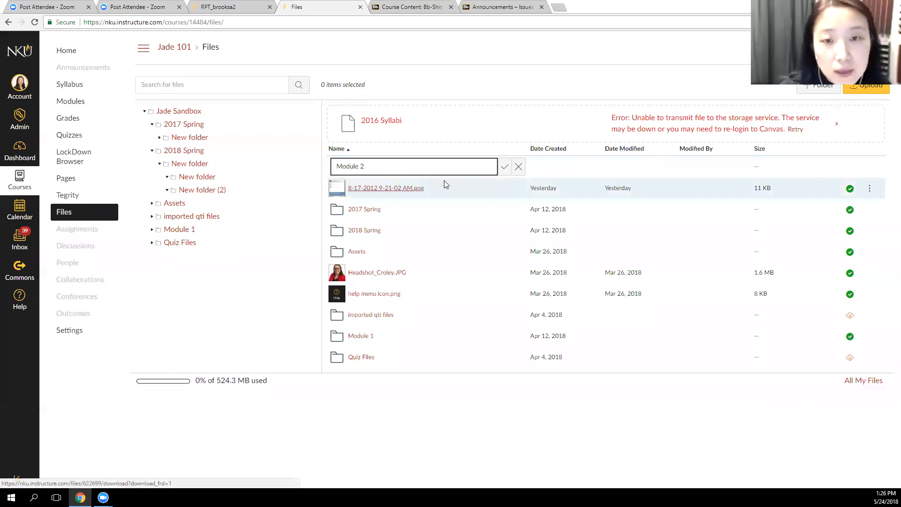
click(505, 168)
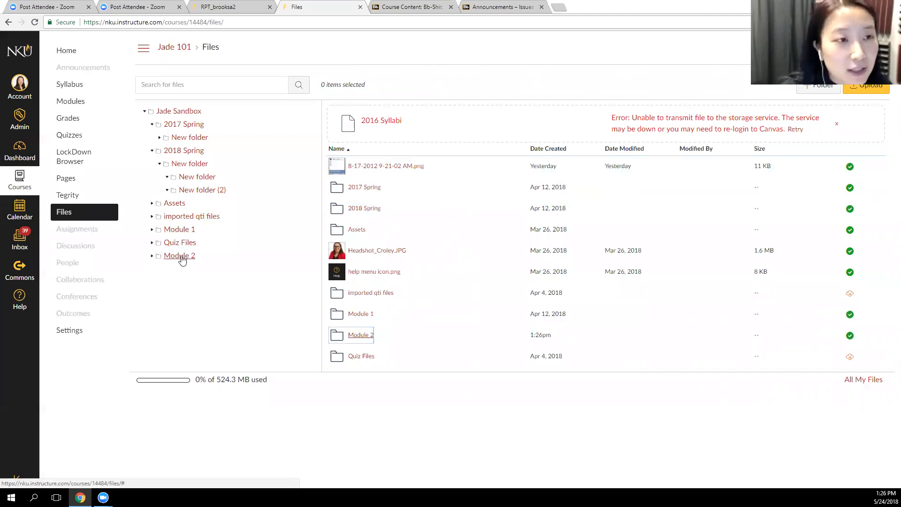
click(35, 22)
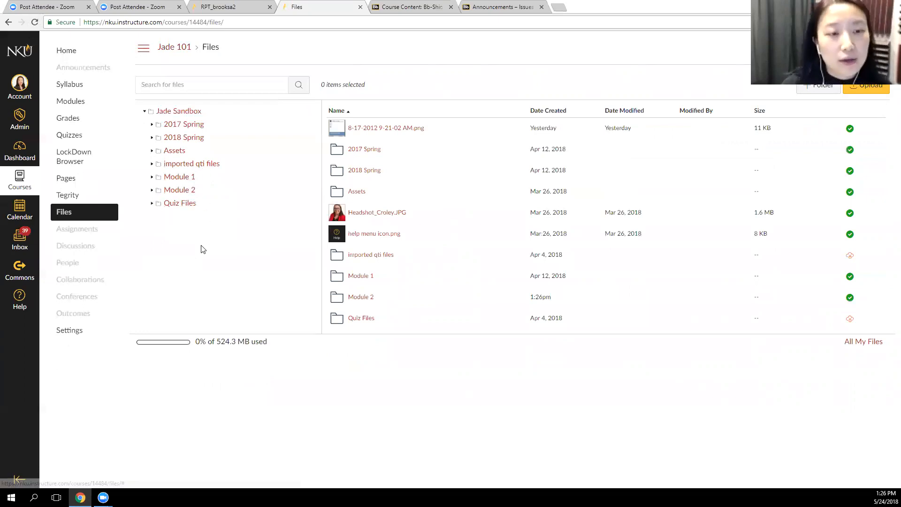
Open the Module 2 folder and look at the options available for its link in the folder tree
click(189, 195)
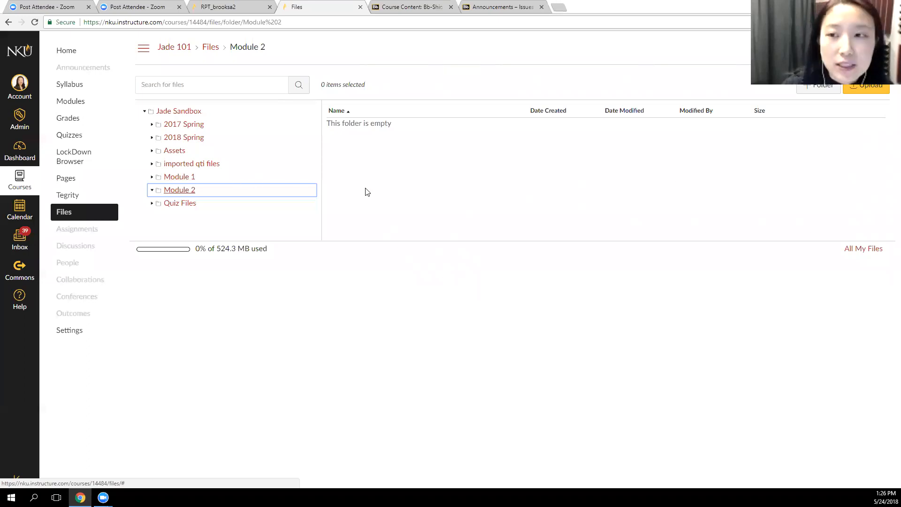
right_click(190, 193)
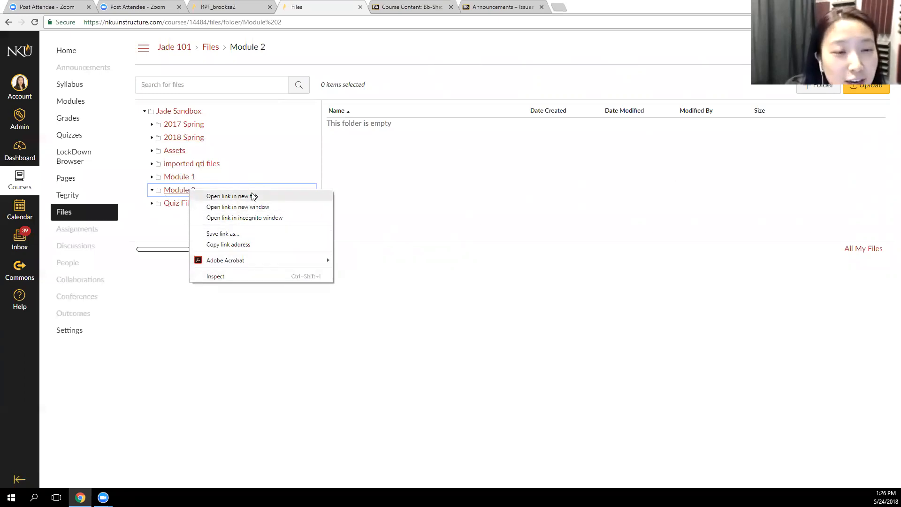
click(174, 222)
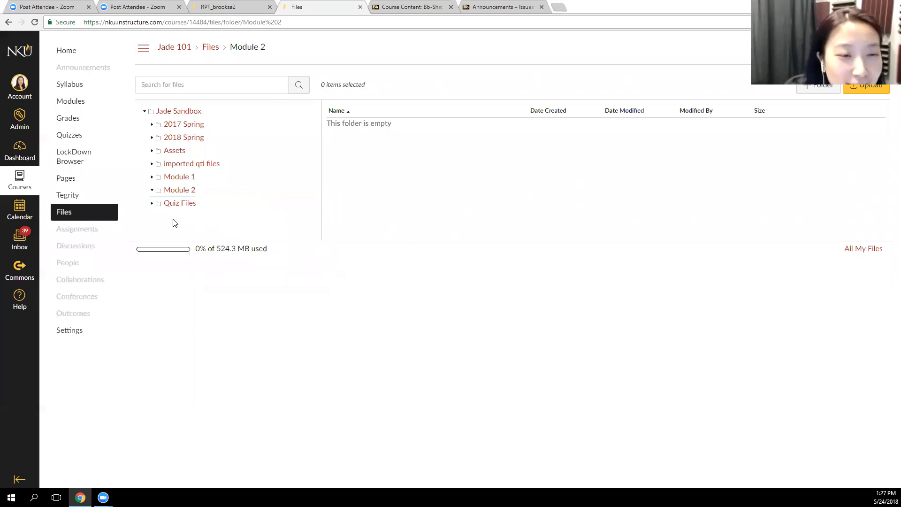
Return to the sandbox's top-level folder and delete the Module 2 folder
click(179, 115)
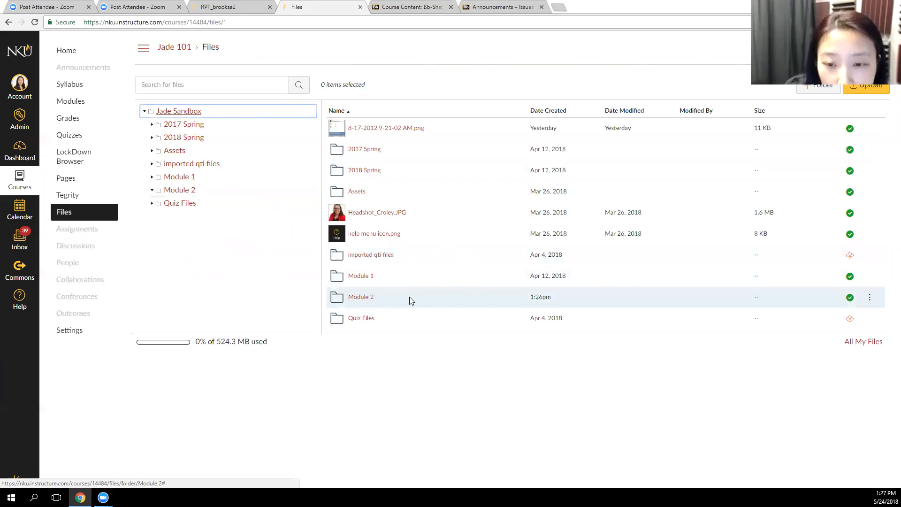
click(869, 298)
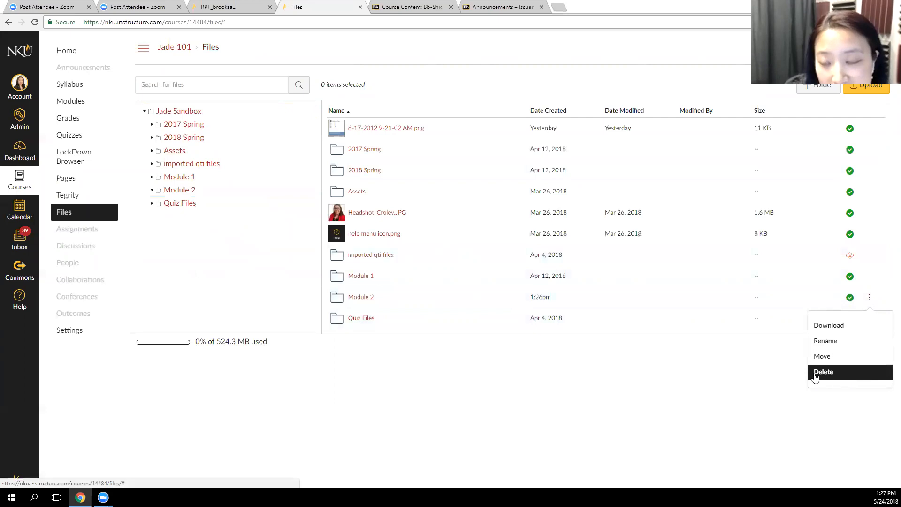
click(858, 377)
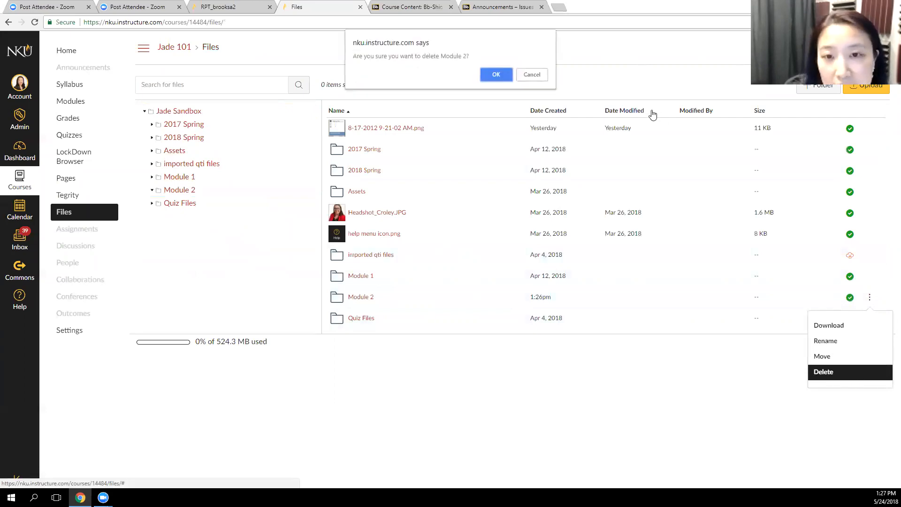
click(497, 77)
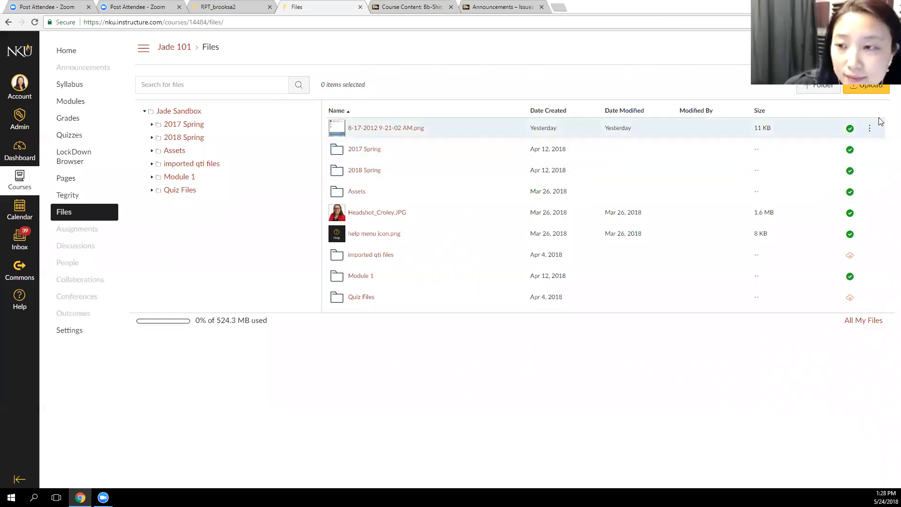
click(446, 131)
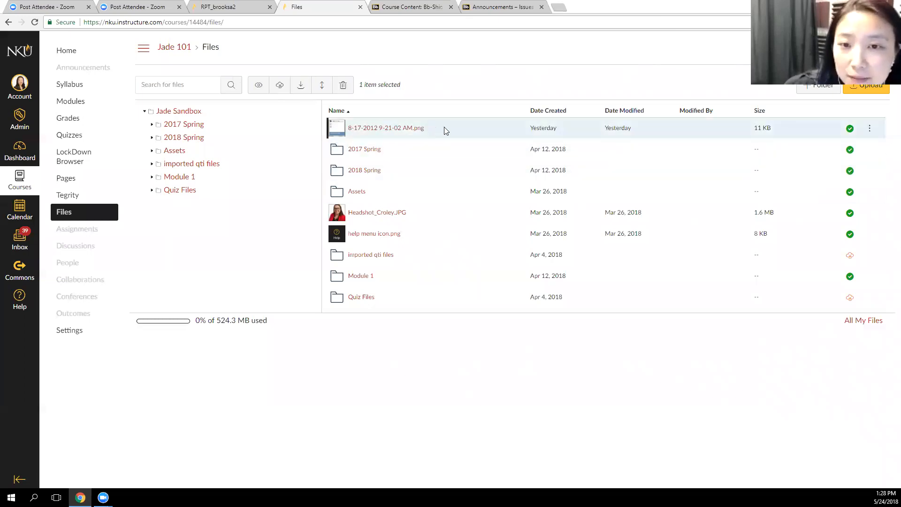
click(471, 129)
click(472, 130)
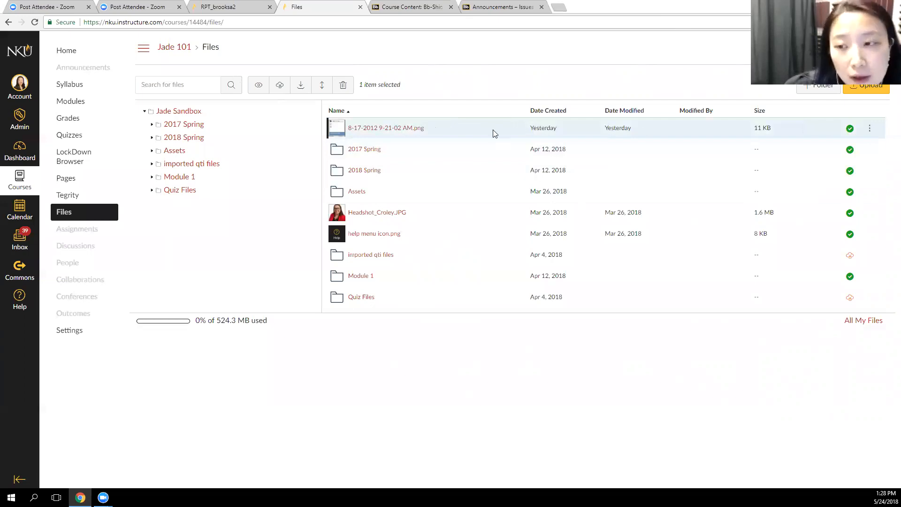
click(849, 129)
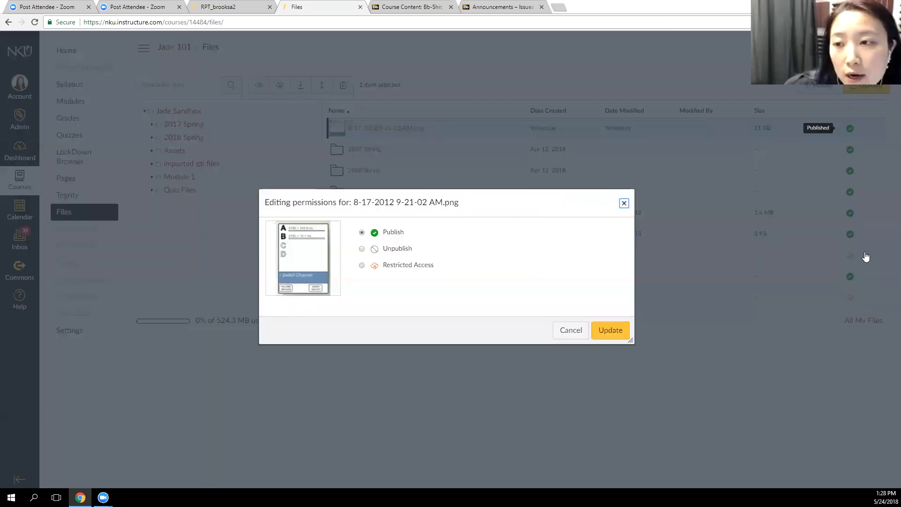
click(397, 249)
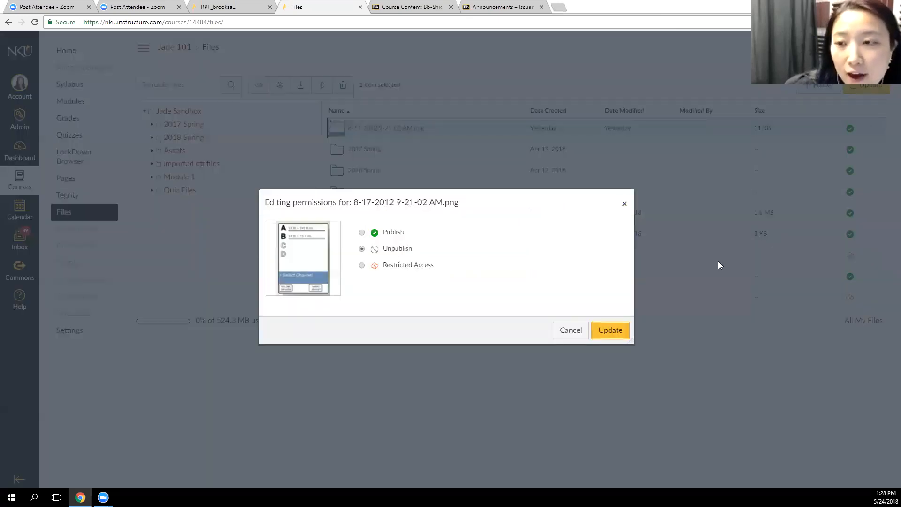
click(610, 331)
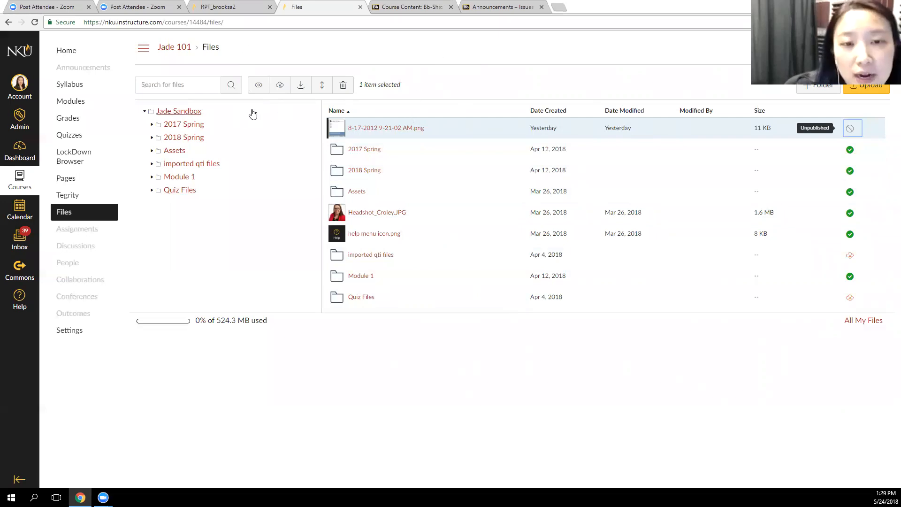
Preview the selected image, then examine its Restricted Access options, including link-only access and scheduled student availability, without saving
click(259, 85)
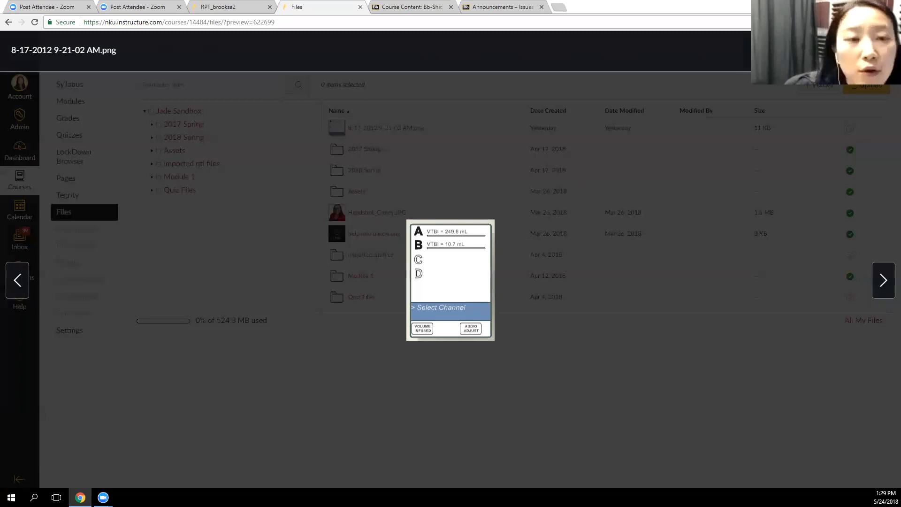
key(Escape)
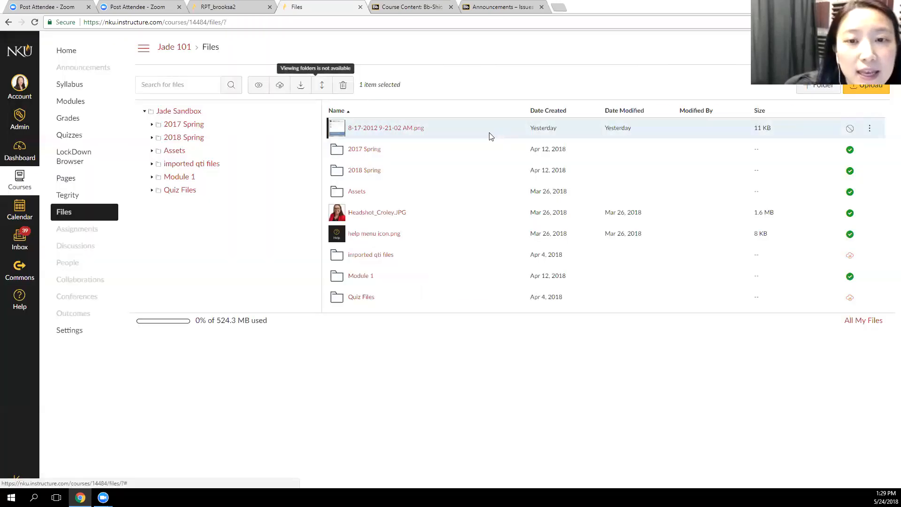
click(279, 87)
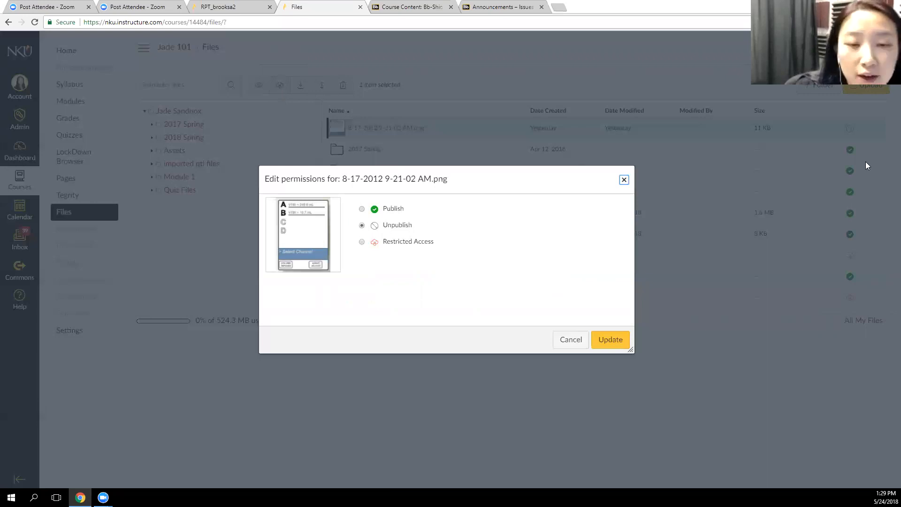
click(362, 242)
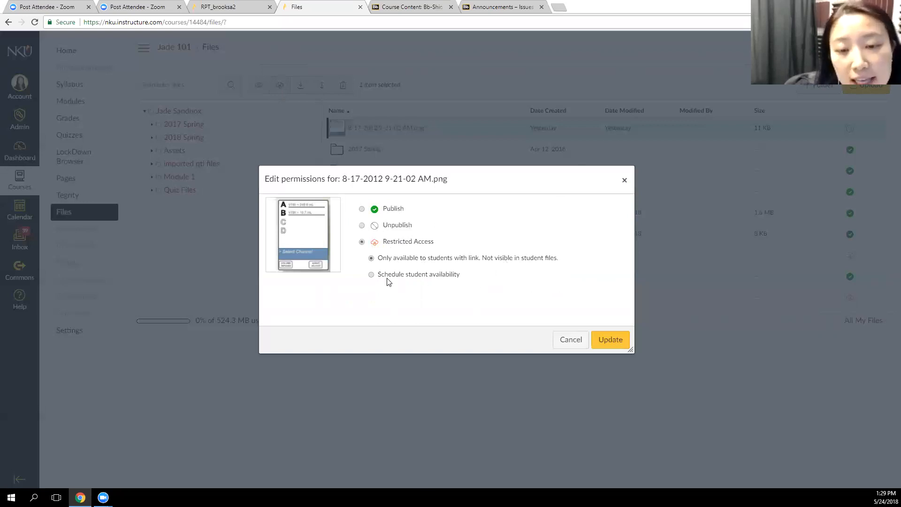
click(371, 274)
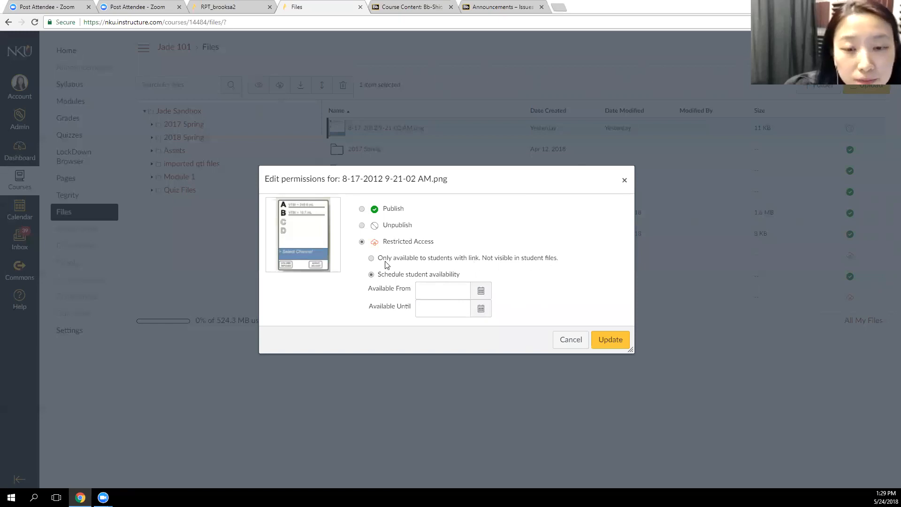
click(528, 257)
key(Escape)
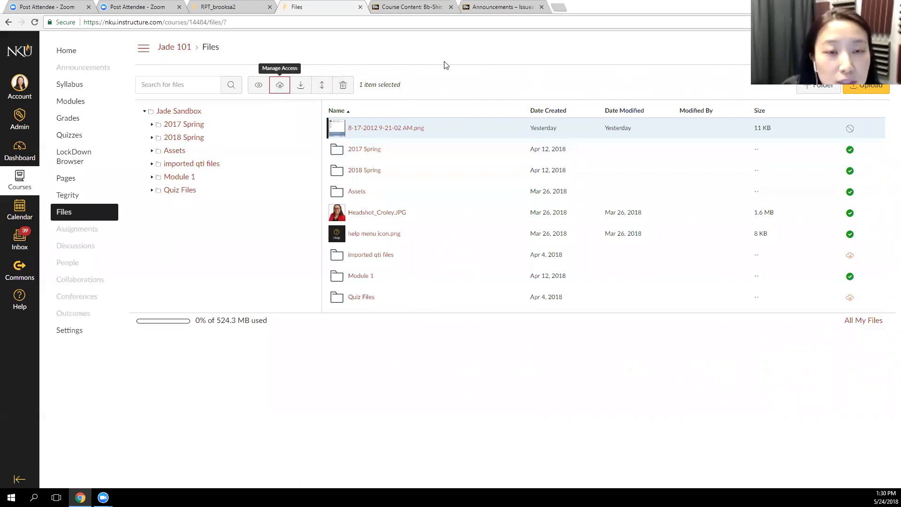
View the destination folders offered for moving the selected image, leaving the file where it is
drag(470, 124, 423, 124)
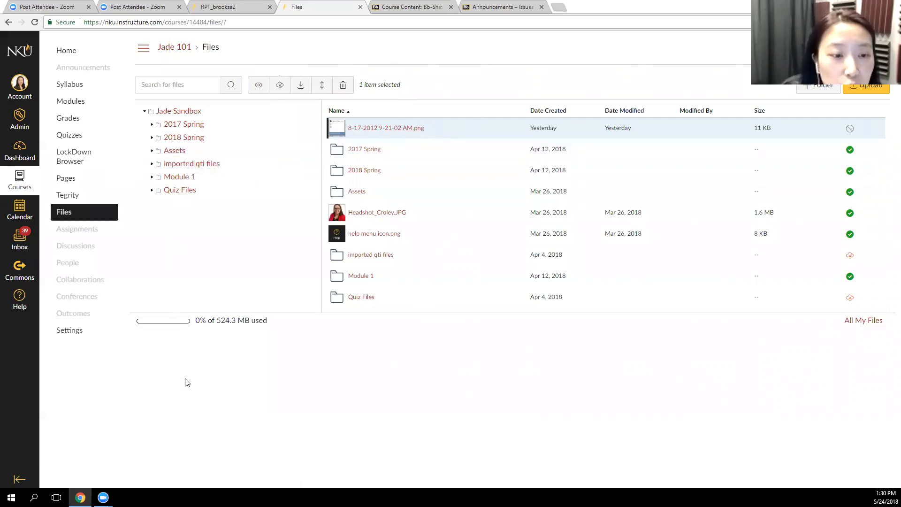
click(322, 86)
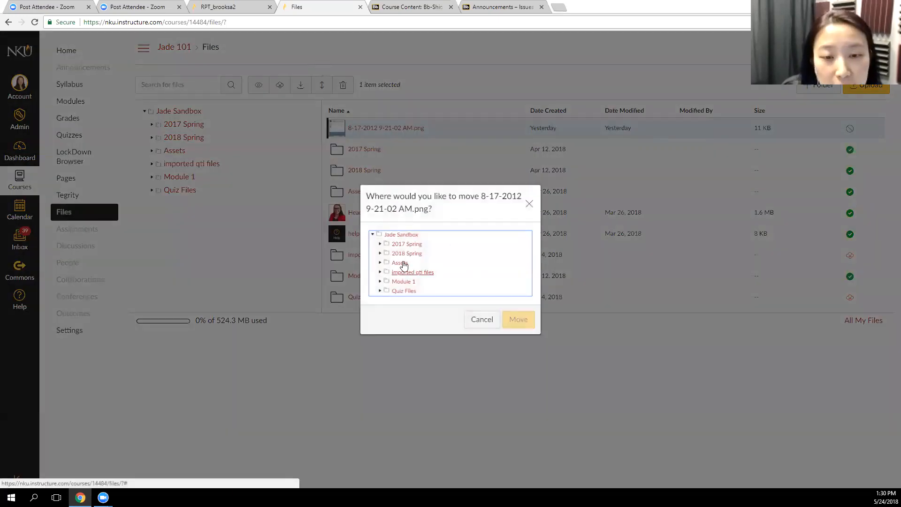
click(530, 207)
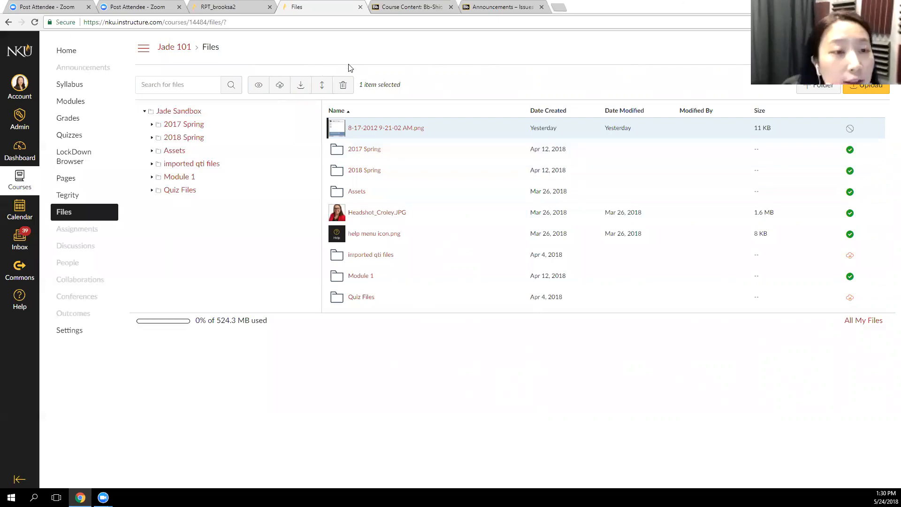
Sort the file list by date created, date modified and modified by, and finally by size in descending order
click(563, 113)
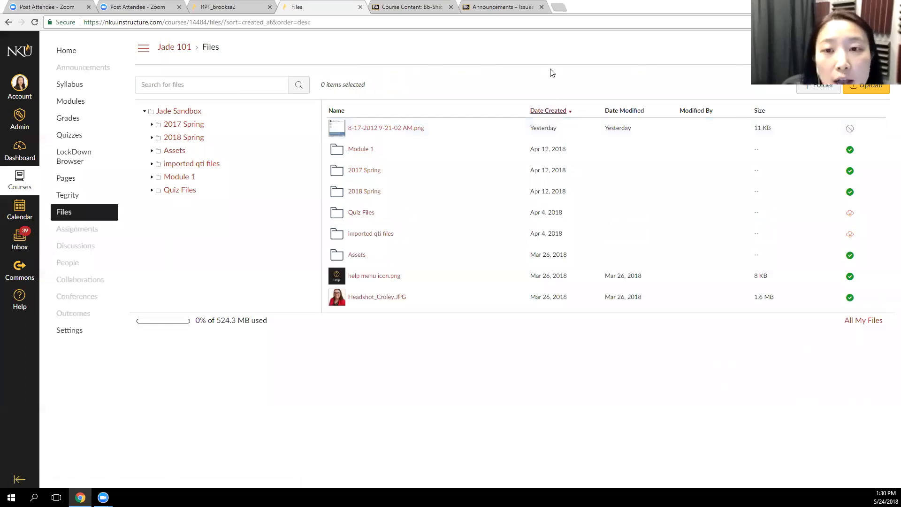
click(631, 111)
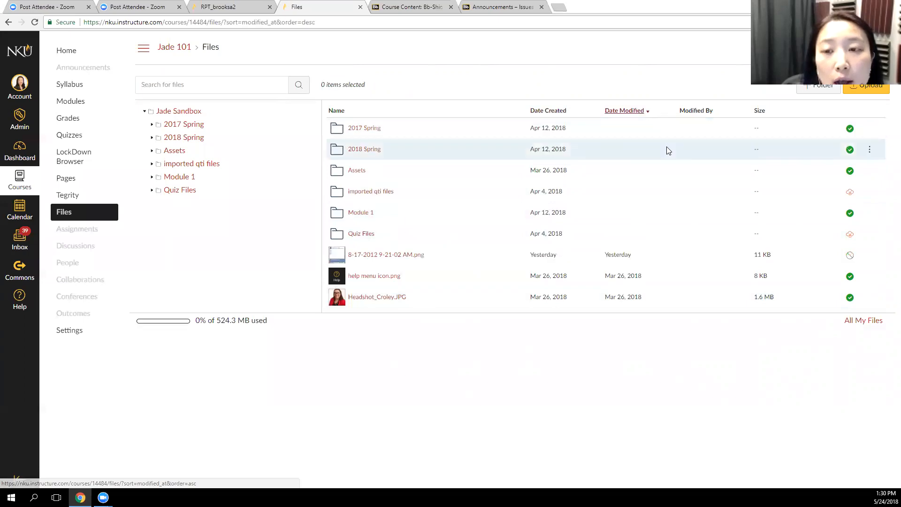
click(681, 111)
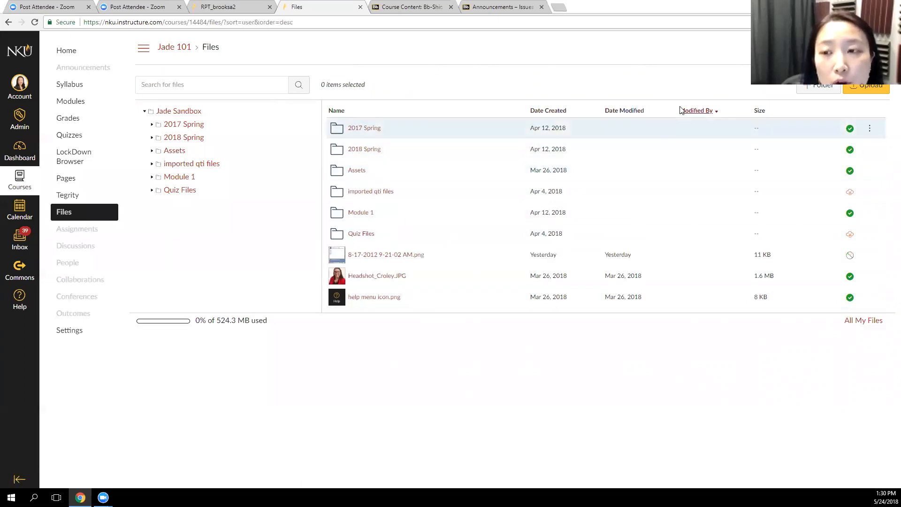
click(759, 111)
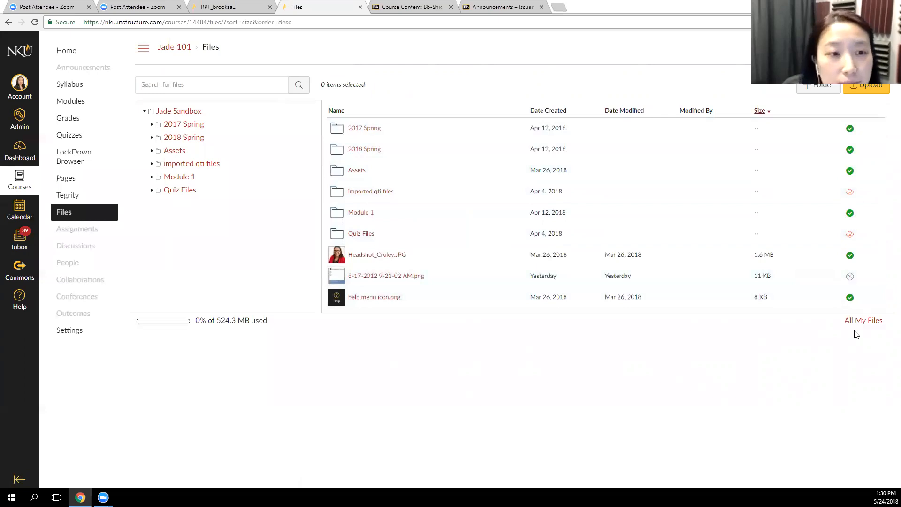
click(263, 92)
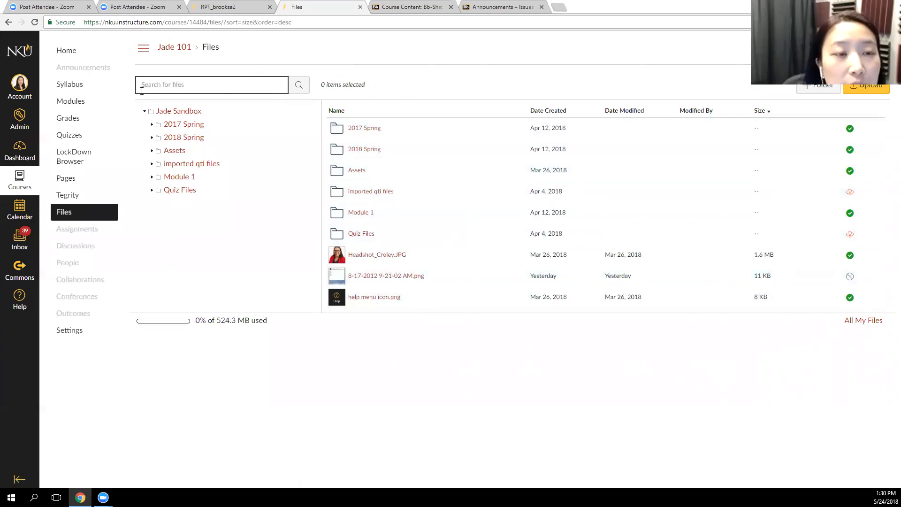
click(518, 76)
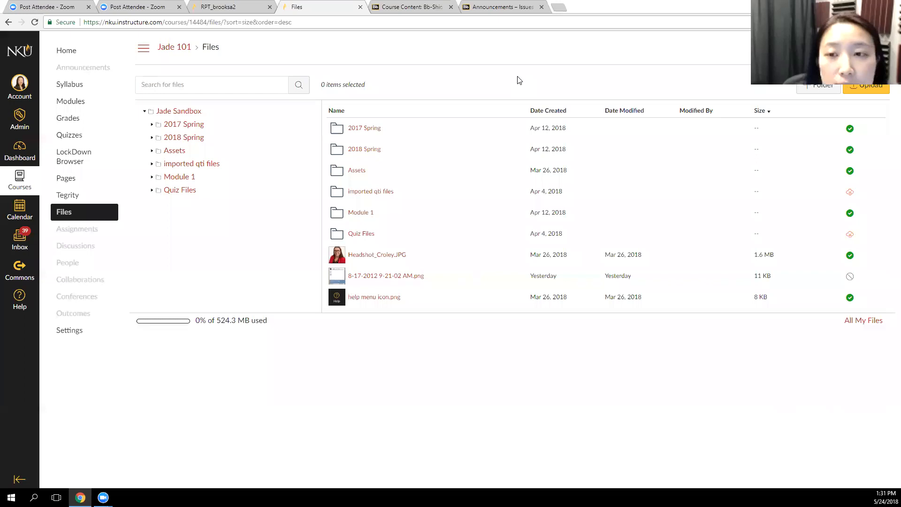
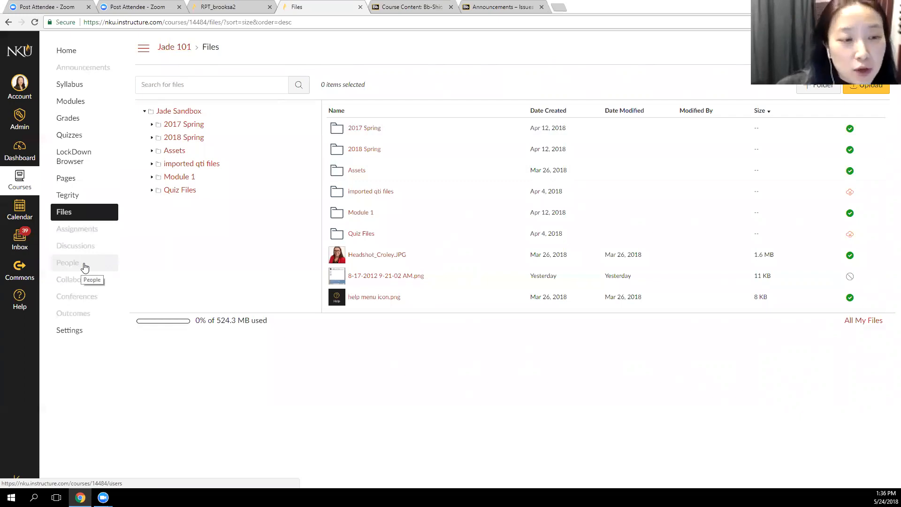
Go to Group 1's homepage from the course's People groups and view the group's Files area
click(83, 263)
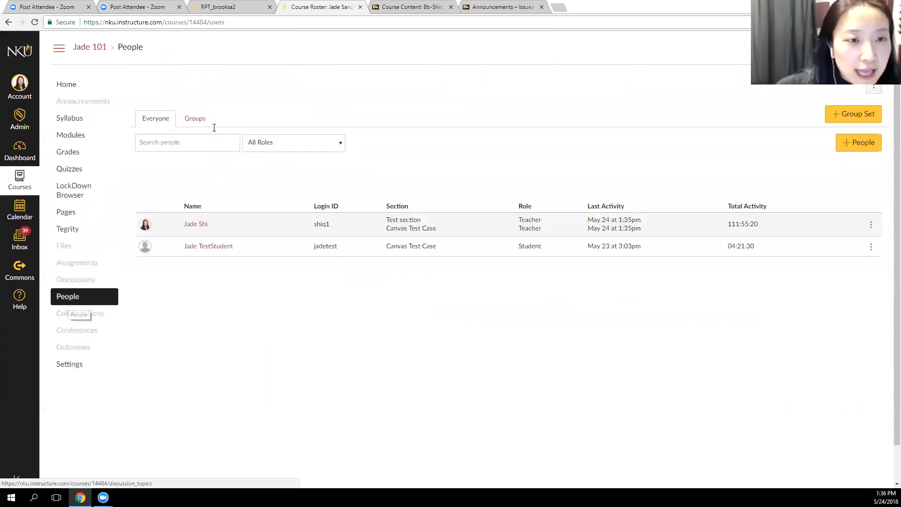
click(196, 119)
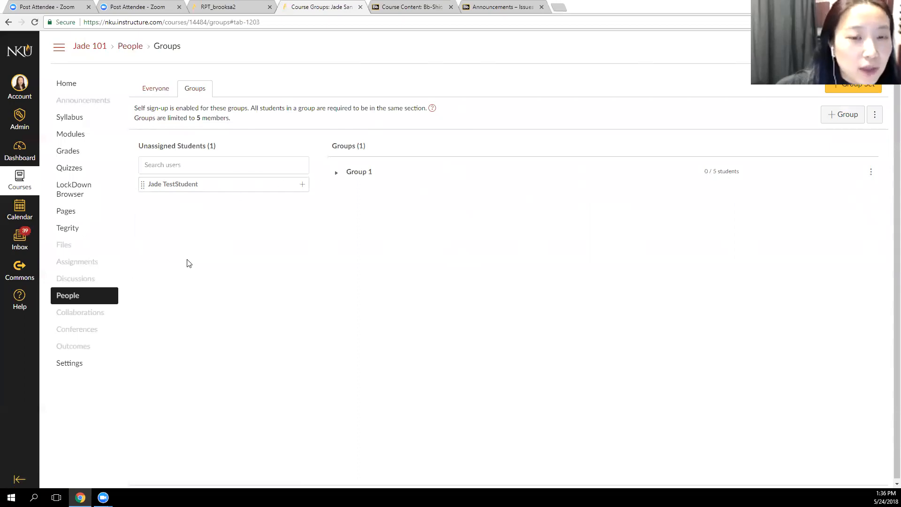
click(367, 176)
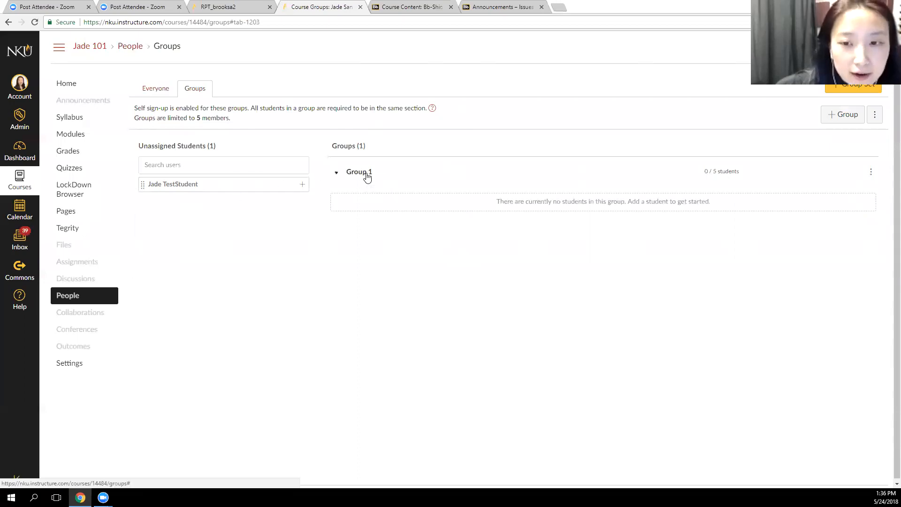
click(871, 174)
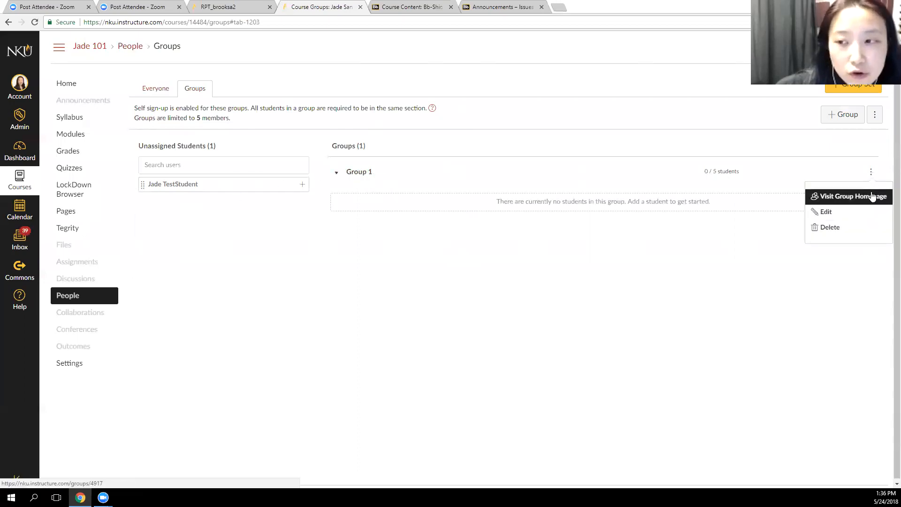
click(871, 196)
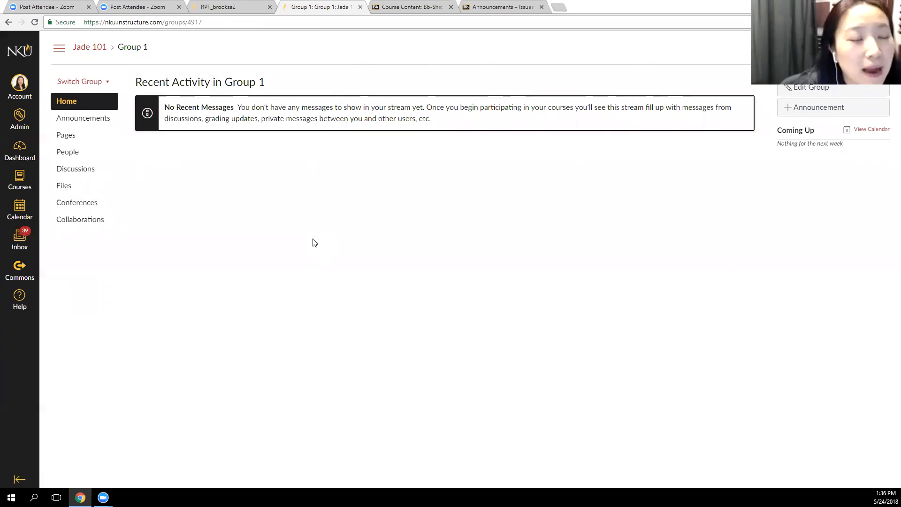
click(64, 188)
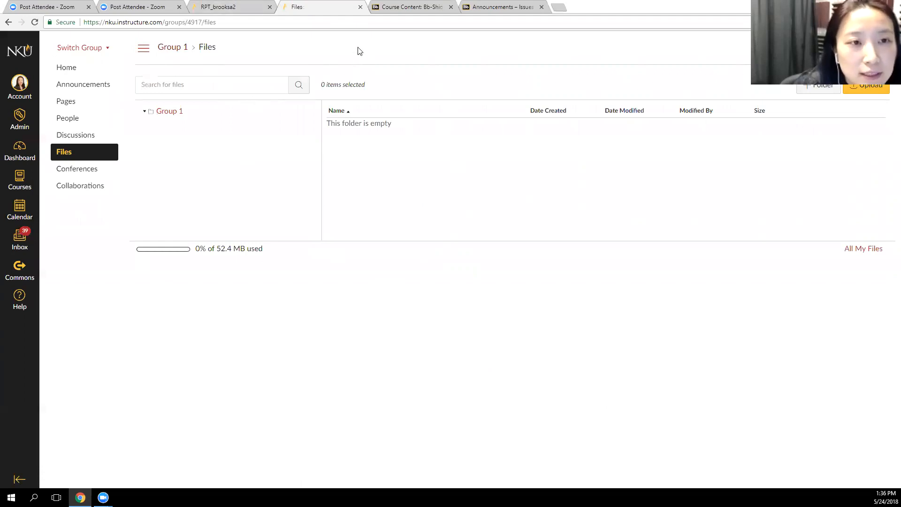
Leave the Group 1 files, return to the parent sandbox course and display its Files list
click(9, 22)
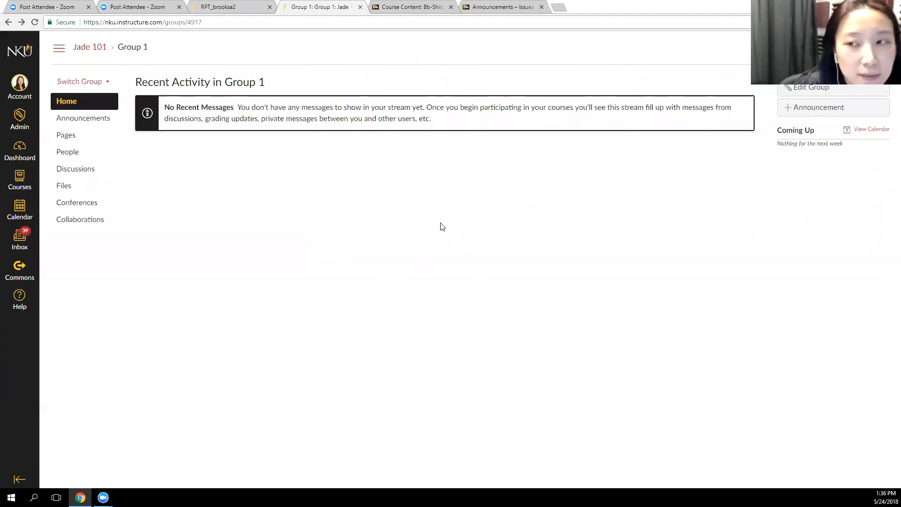
click(81, 52)
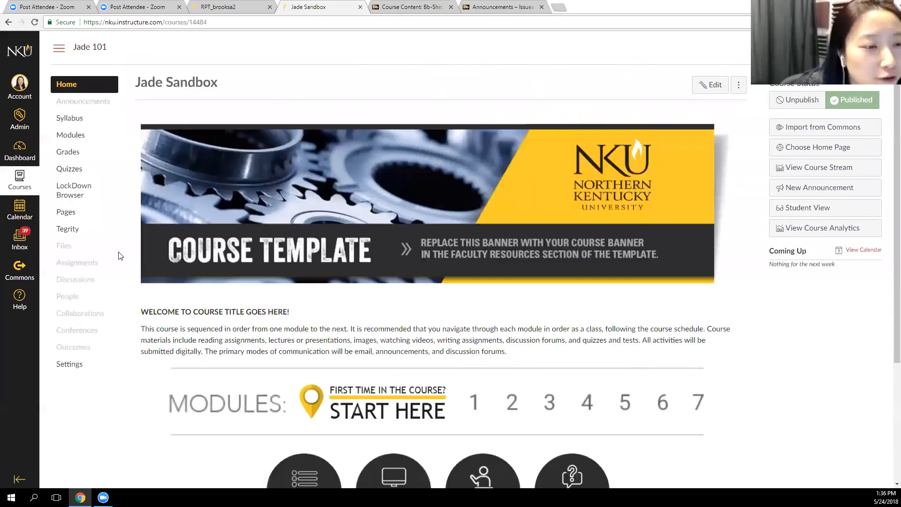
click(78, 245)
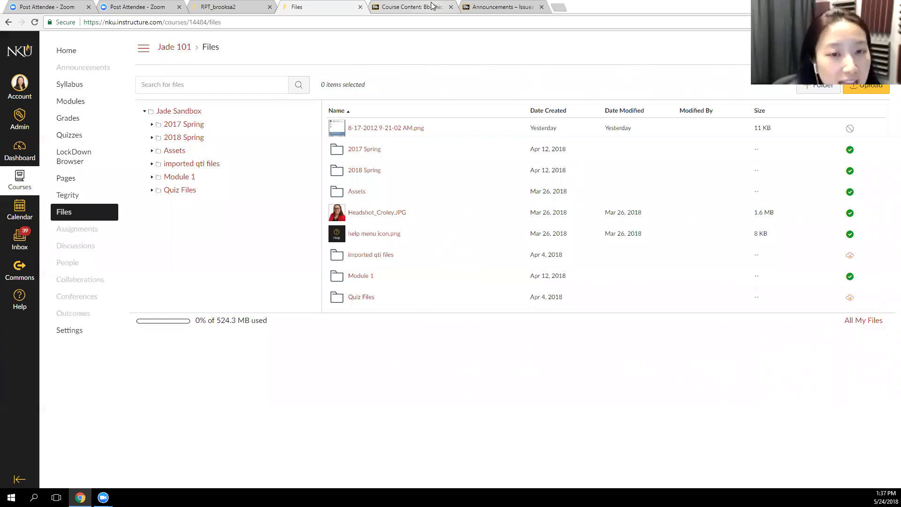
Switch to the Blackboard course Issues in Advanced Practice (Su 17) and look through its announcements
click(500, 7)
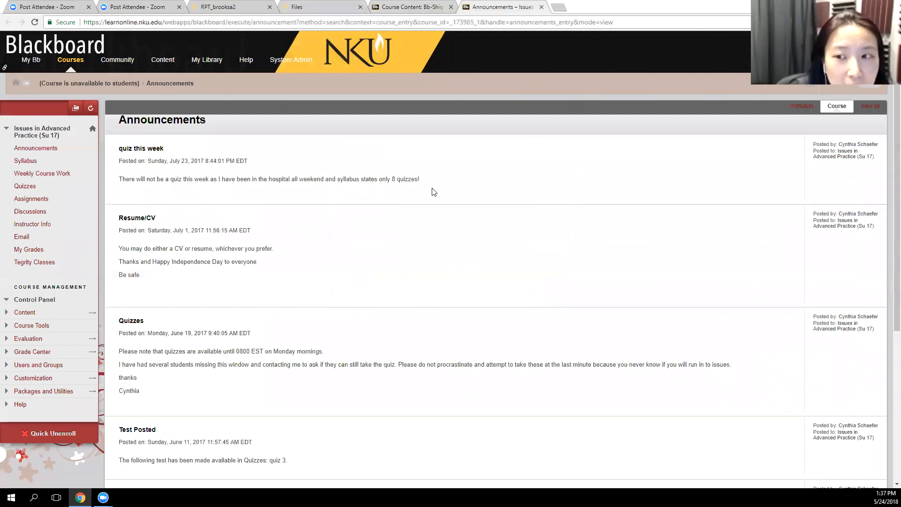
scroll(431, 192, down, 5)
scroll(438, 221, up, 5)
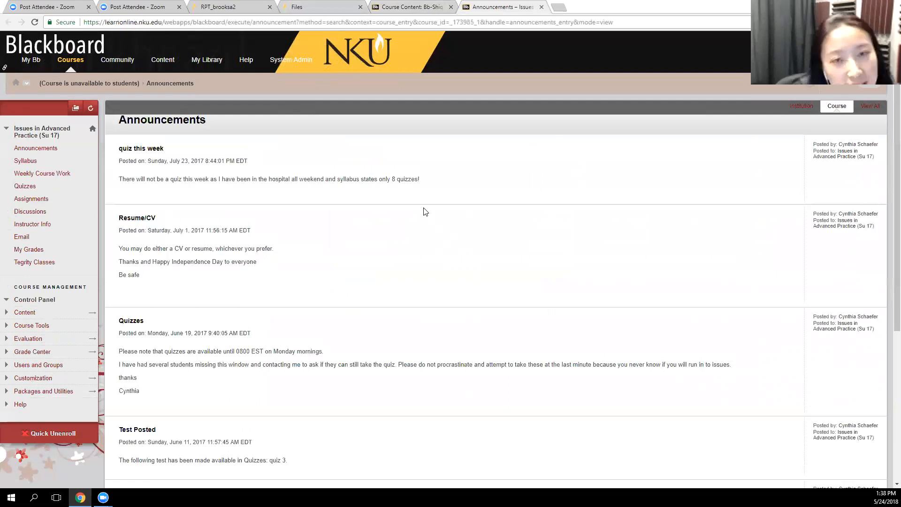
scroll(247, 141, down, 3)
scroll(383, 268, up, 3)
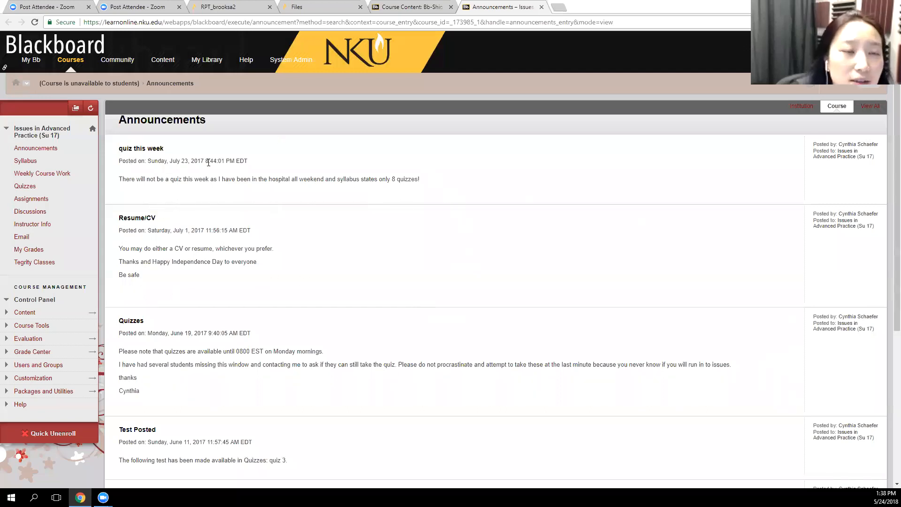
Switch back to Canvas, view Module 1 through the number link on the course home page, and return to the home page
click(345, 7)
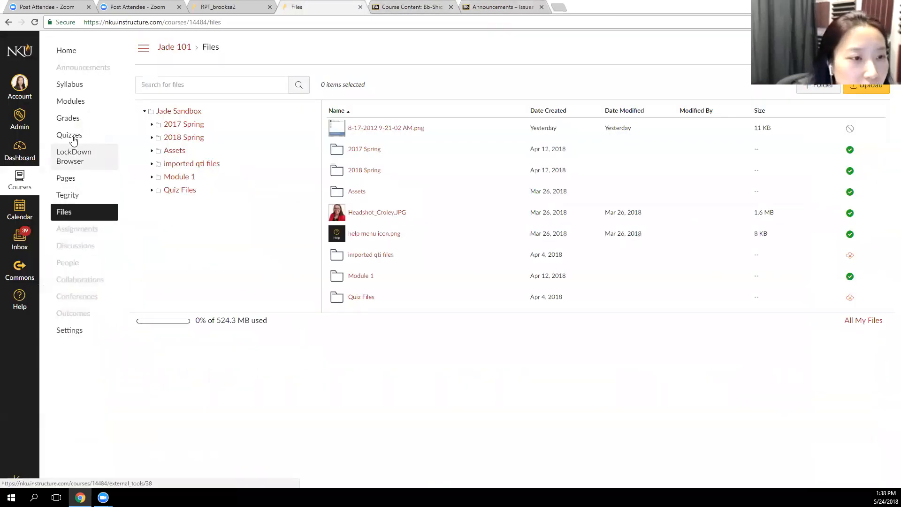
click(80, 55)
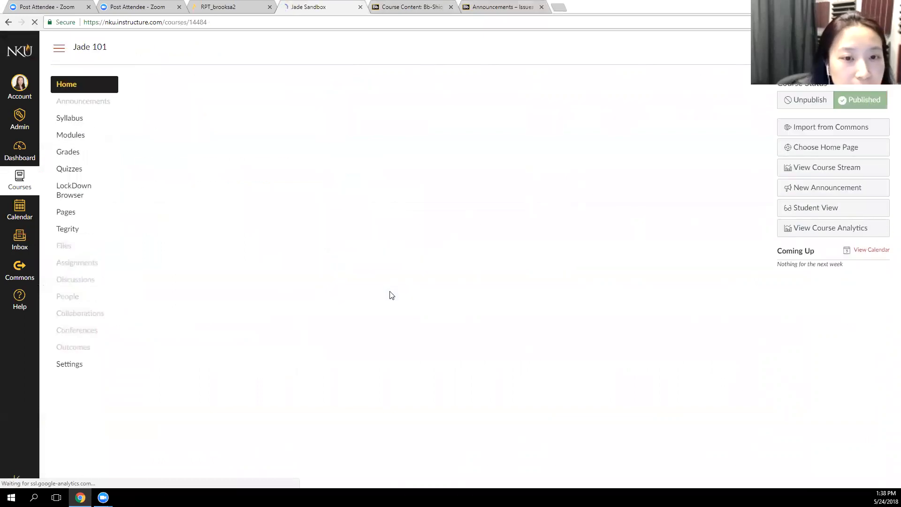
scroll(731, 330, down, 3)
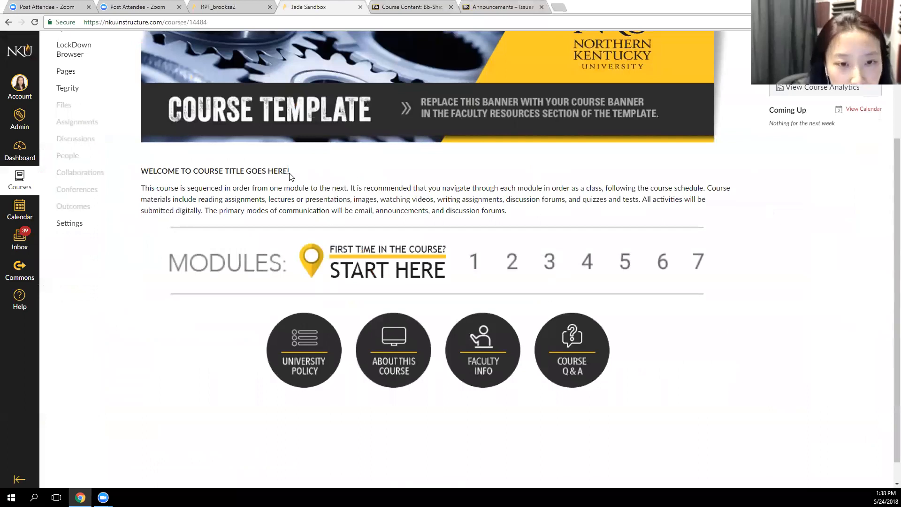
click(476, 264)
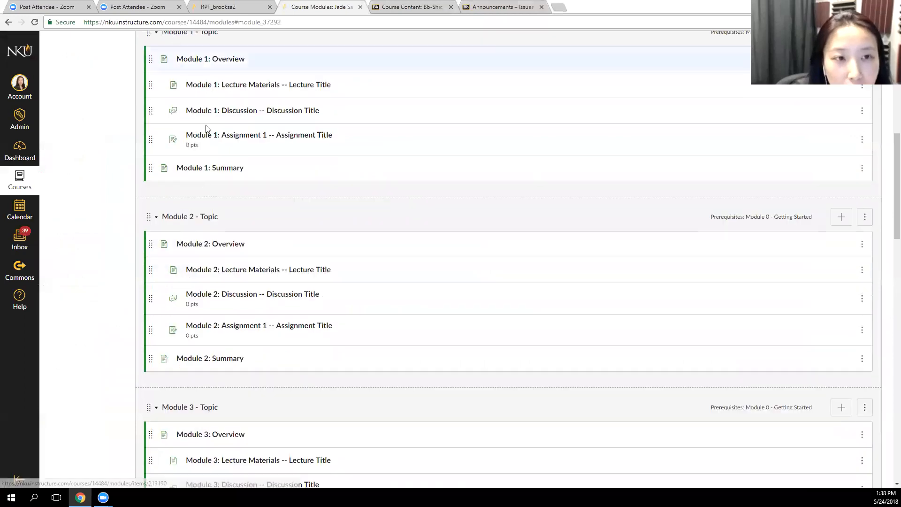
key(alt+Left)
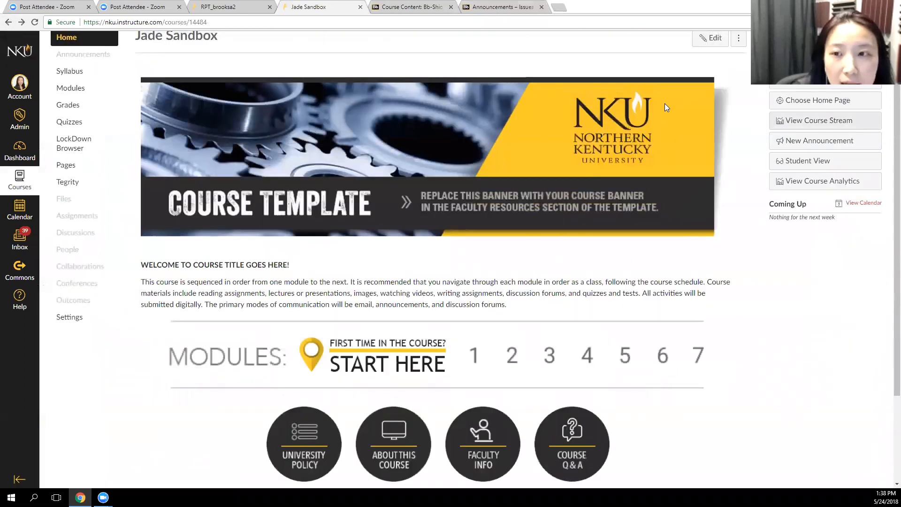
Open the University Policy link from the course home page in a new tab, then return to the home page and clear the text highlight
drag(355, 282, 548, 313)
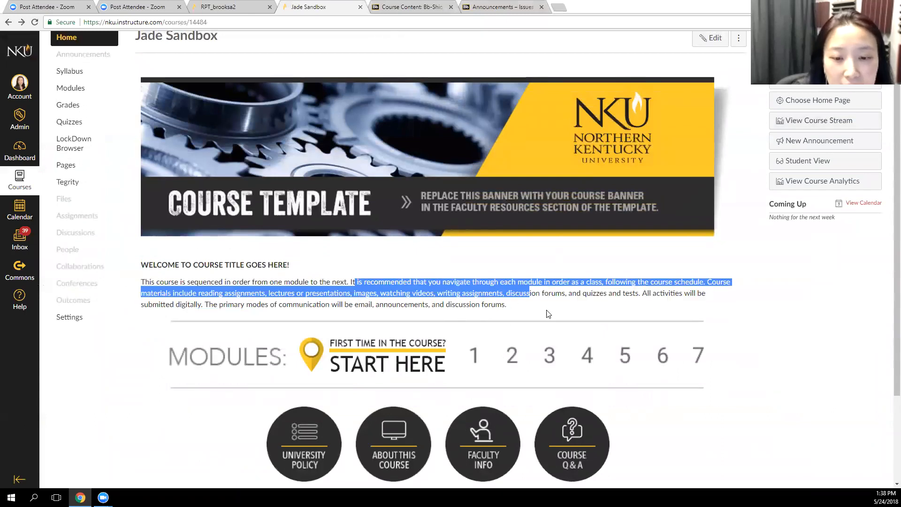
scroll(793, 403, down, 2)
right_click(312, 348)
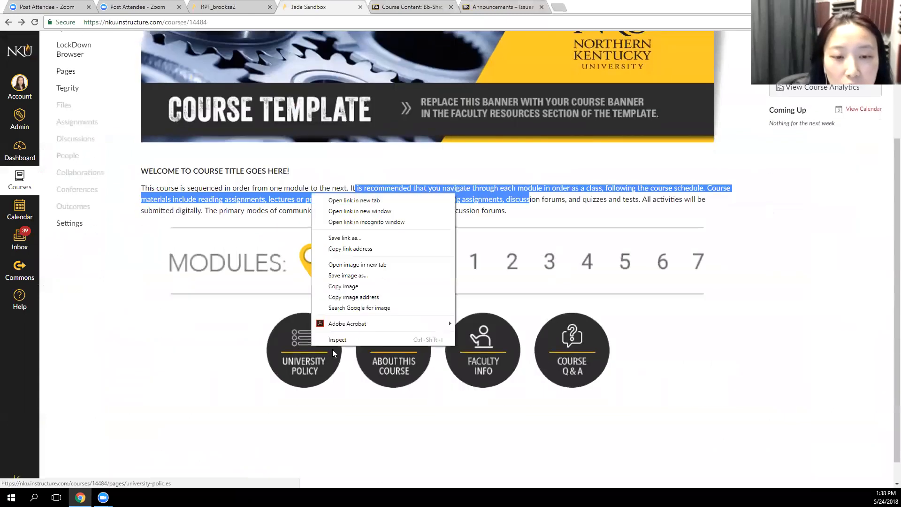
click(389, 202)
click(402, 7)
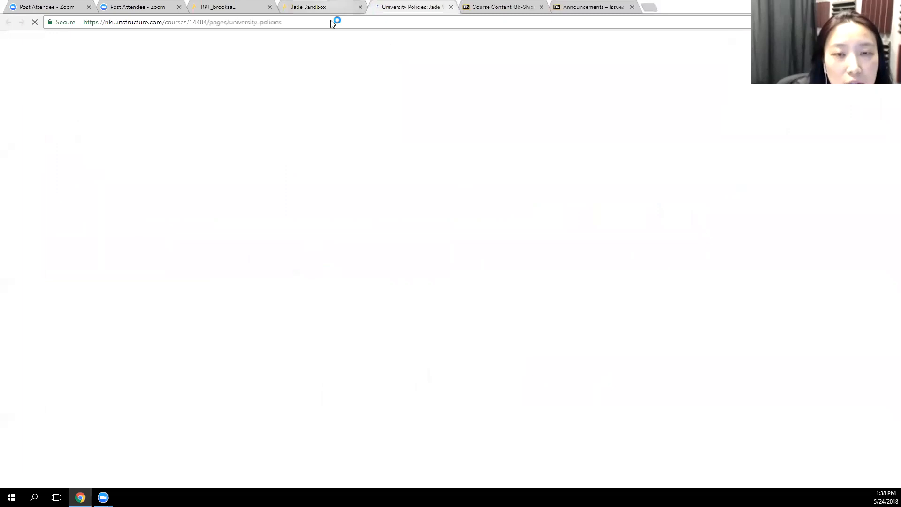
click(328, 6)
scroll(402, 134, up, 2)
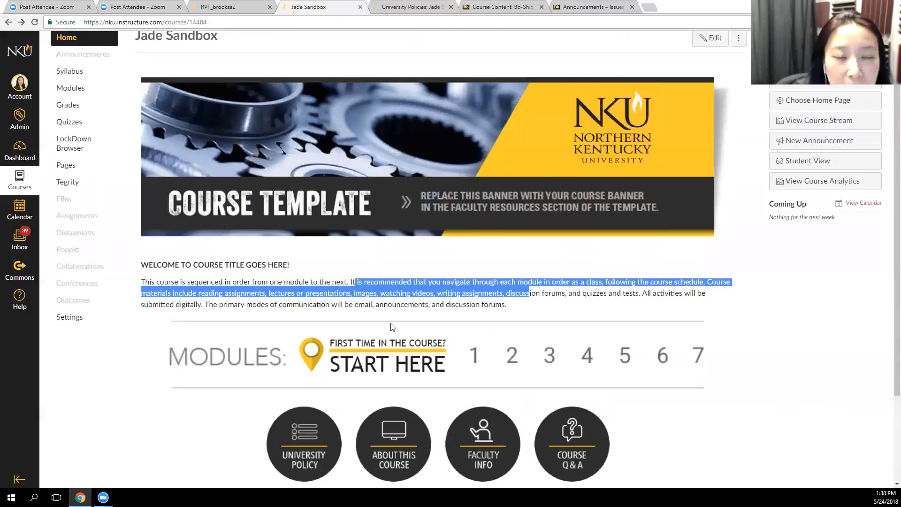
scroll(392, 327, up, 1)
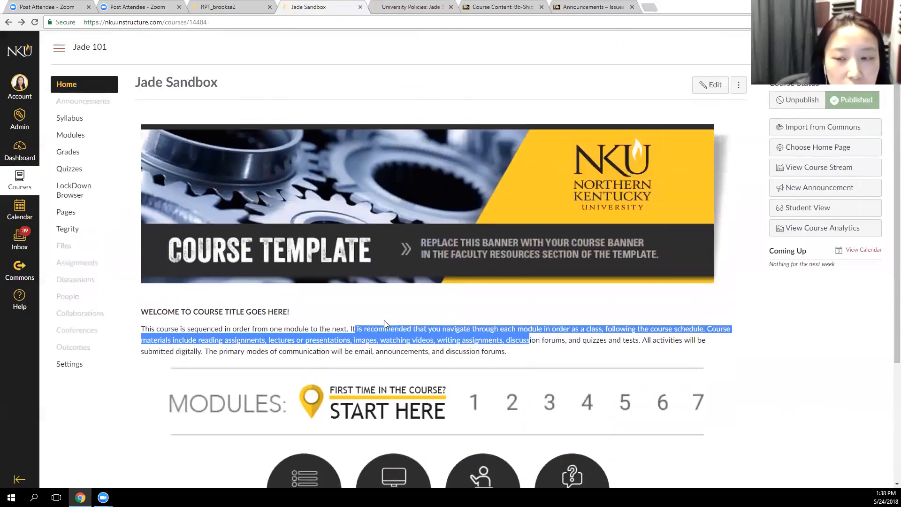
click(830, 364)
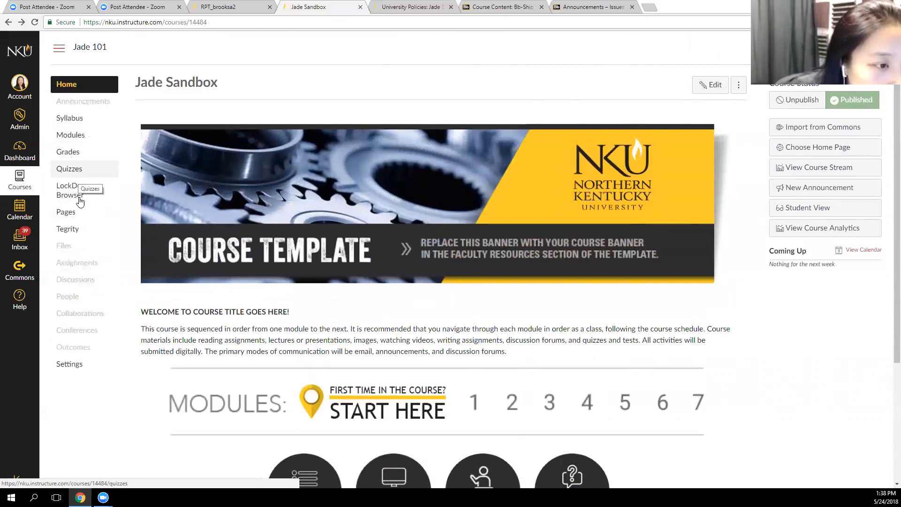
Display the list of all pages in the Canvas course
click(70, 364)
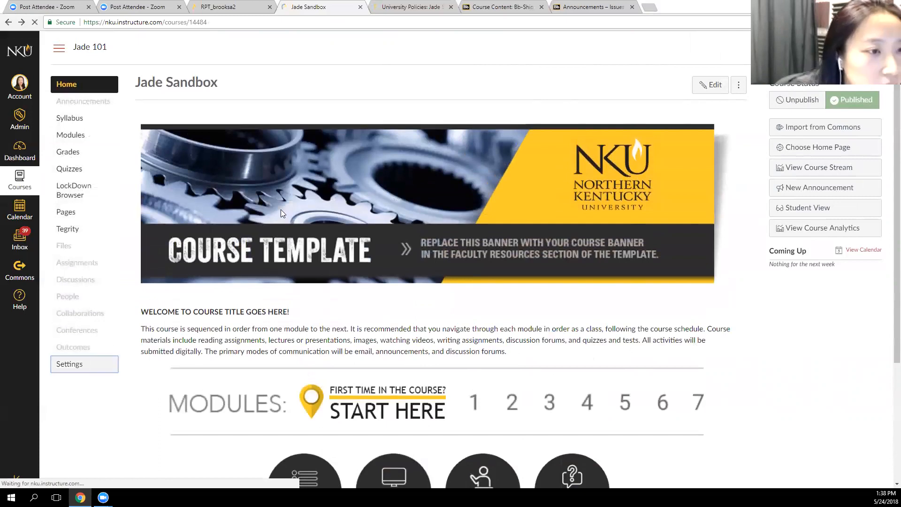
click(74, 210)
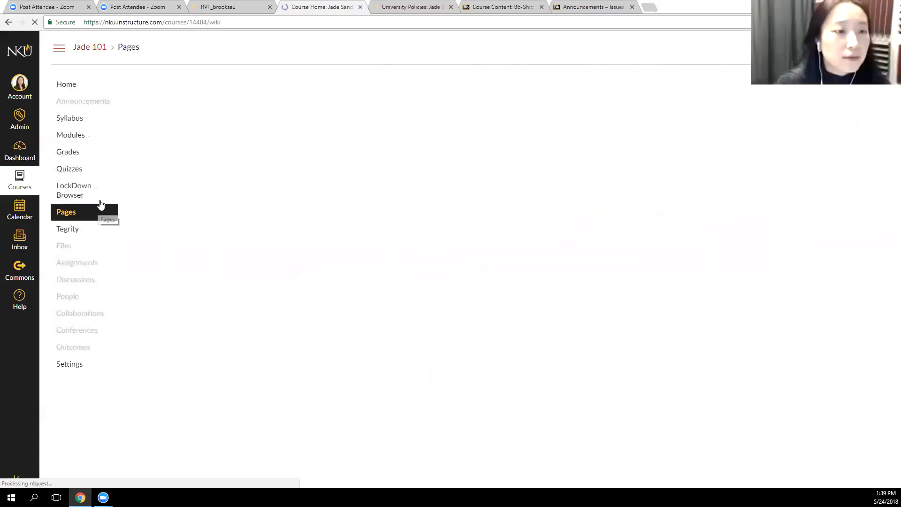
click(170, 85)
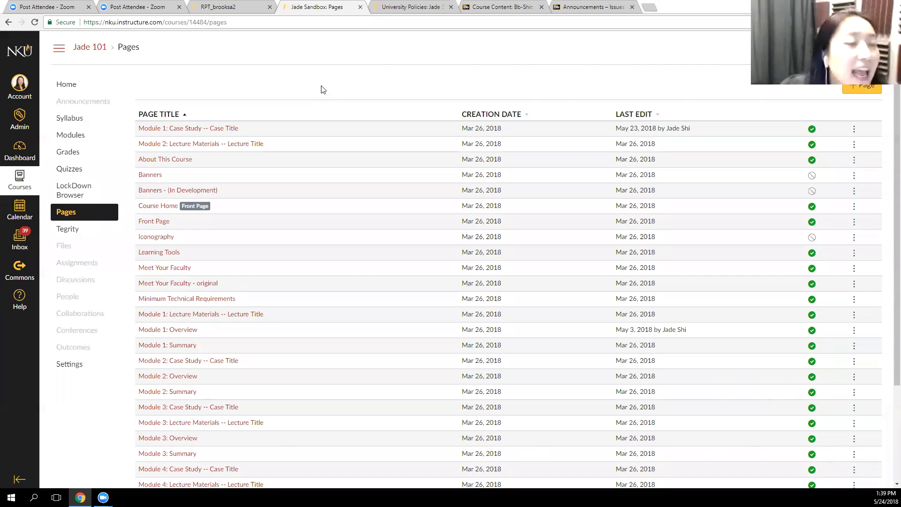
Go back to the course home page and look over its banner, welcome text and module links
click(70, 84)
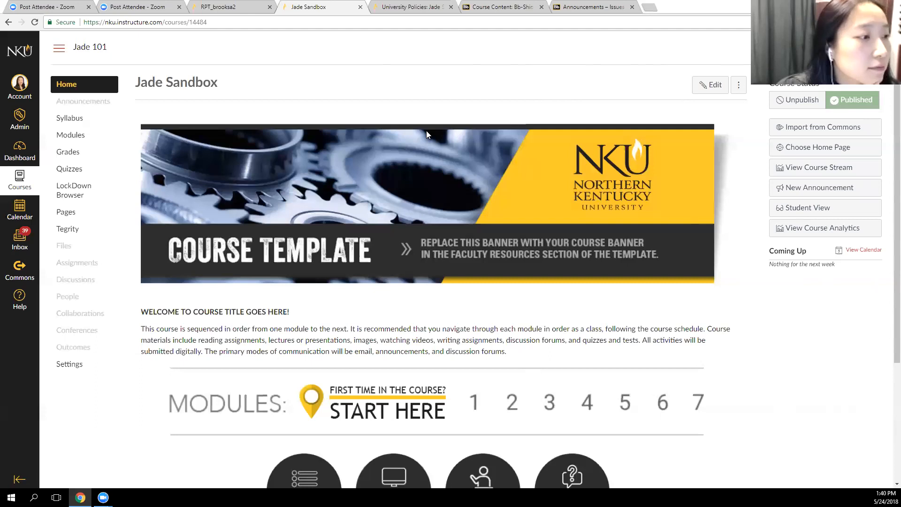
scroll(514, 337, down, 3)
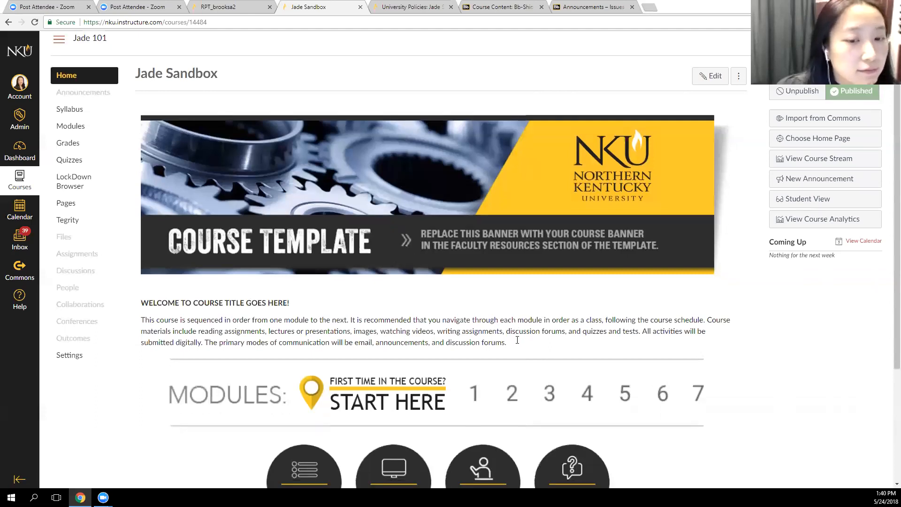
scroll(520, 337, up, 3)
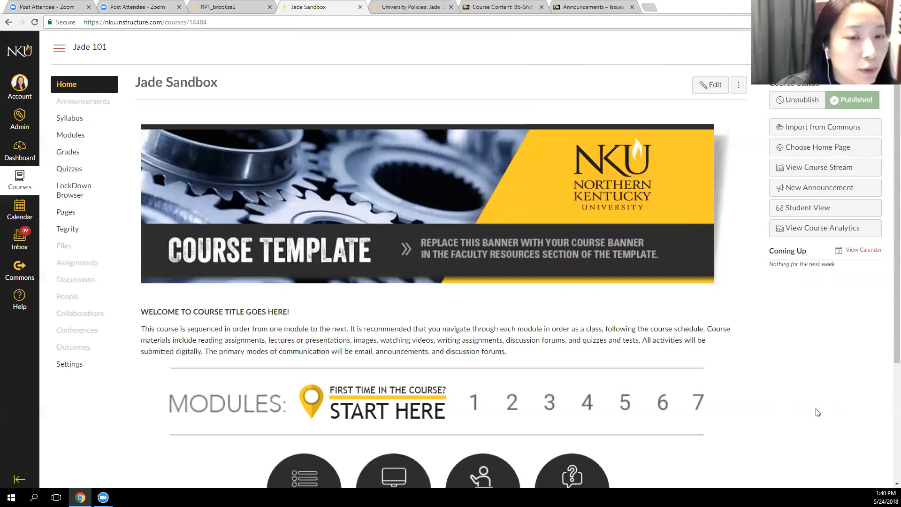
View all pages of the course again and look through the titles, creation dates and last edits
click(72, 219)
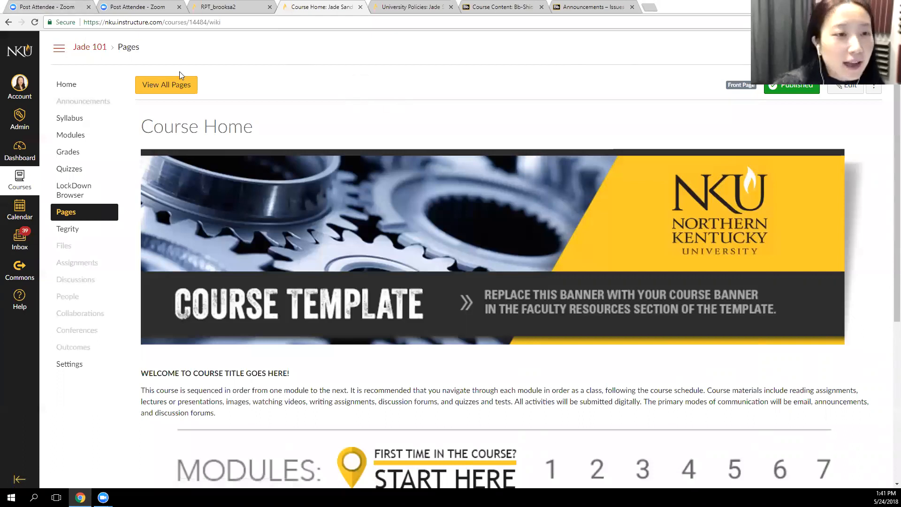
click(180, 85)
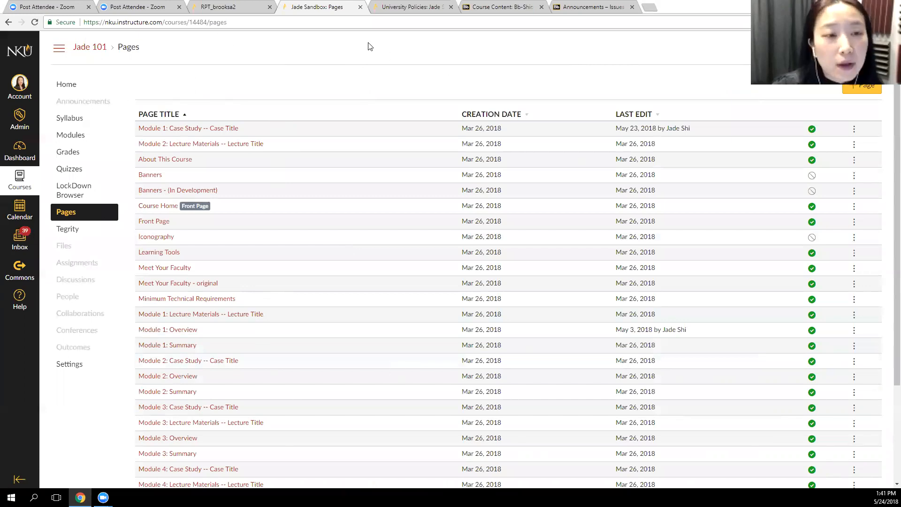
scroll(331, 95, down, 3)
scroll(331, 95, up, 3)
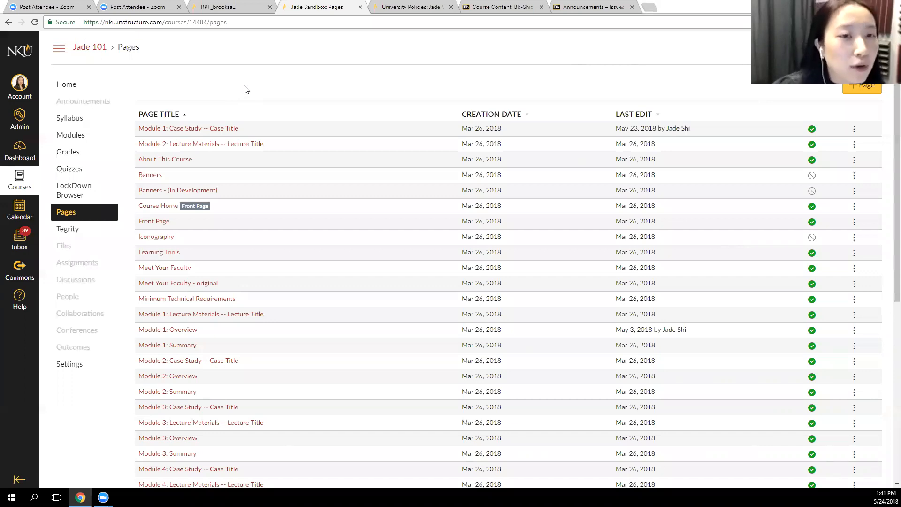
scroll(245, 89, down, 2)
scroll(245, 88, up, 2)
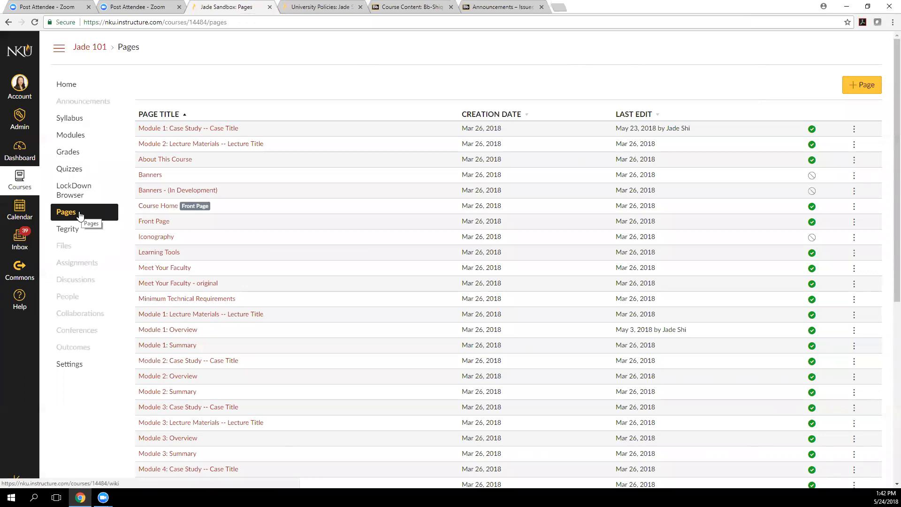
Open the page Module 1: Case Study -- Case Title, then return to the list of all pages
click(216, 128)
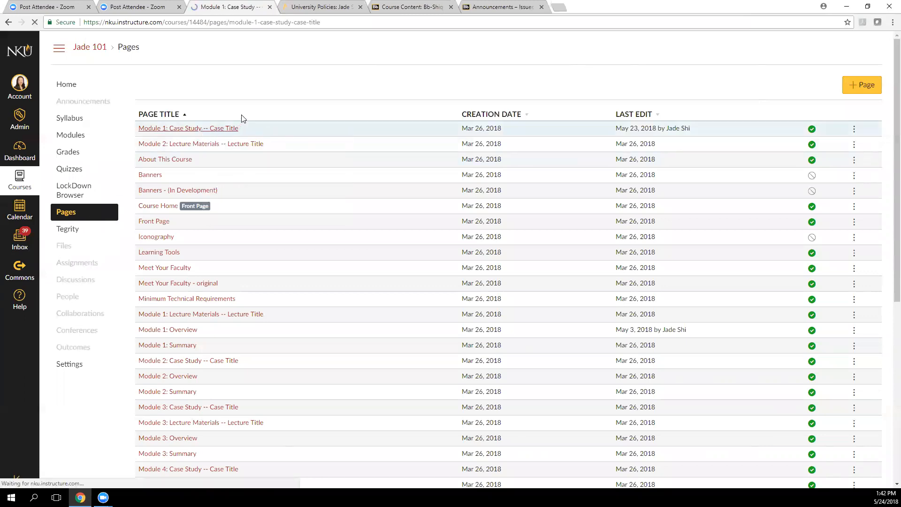
click(8, 23)
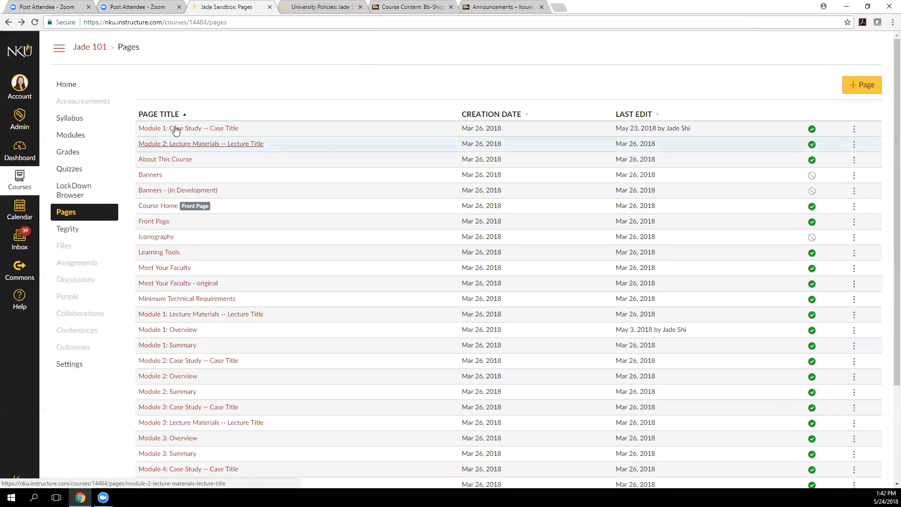
Open the page Module 1: Case Study -- Case Title in a new tab and compare it with the list of all pages
right_click(181, 128)
click(209, 134)
click(414, 6)
click(343, 7)
drag(431, 7, 424, 7)
click(224, 6)
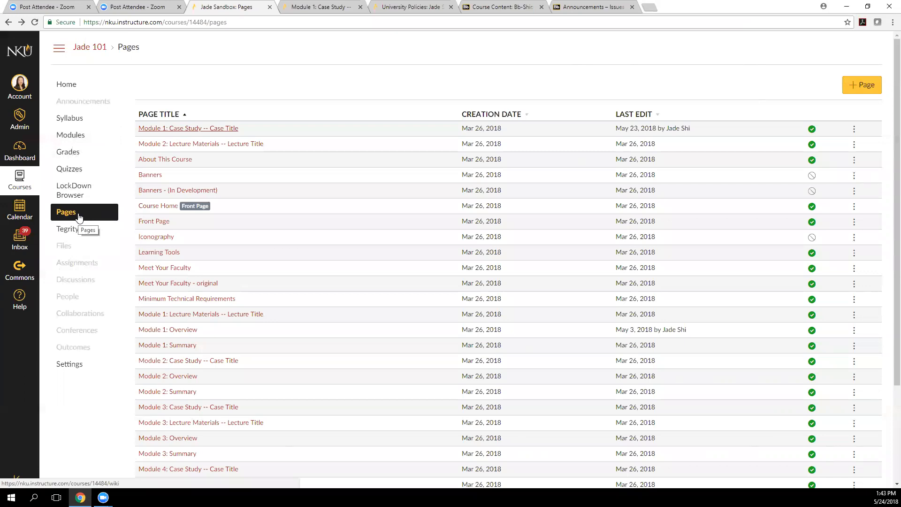
click(318, 6)
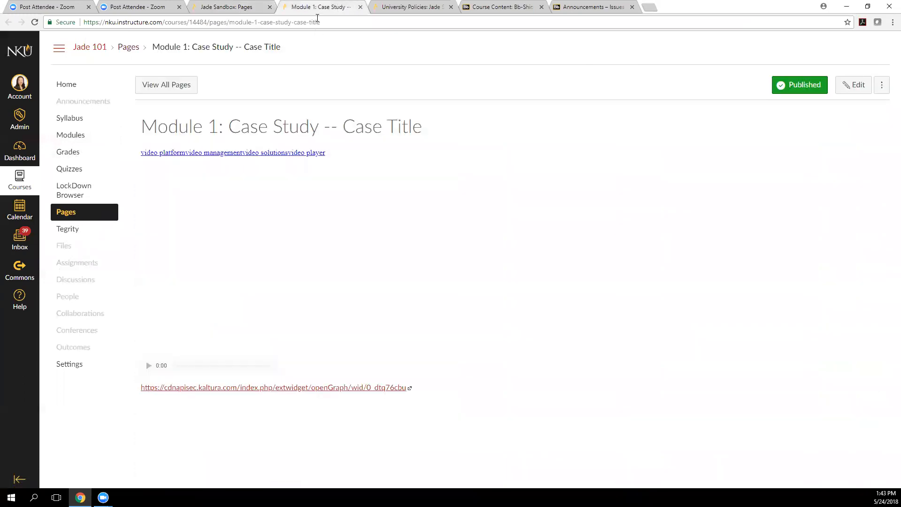
click(247, 6)
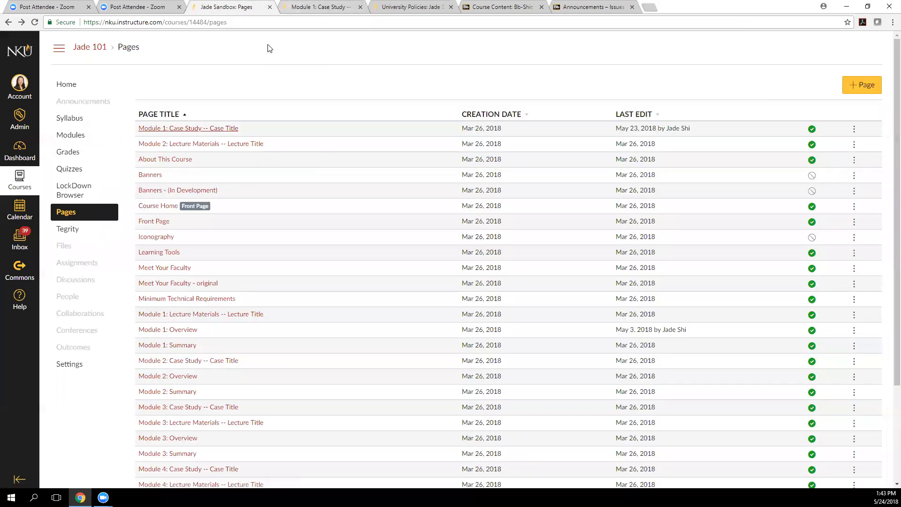
click(303, 6)
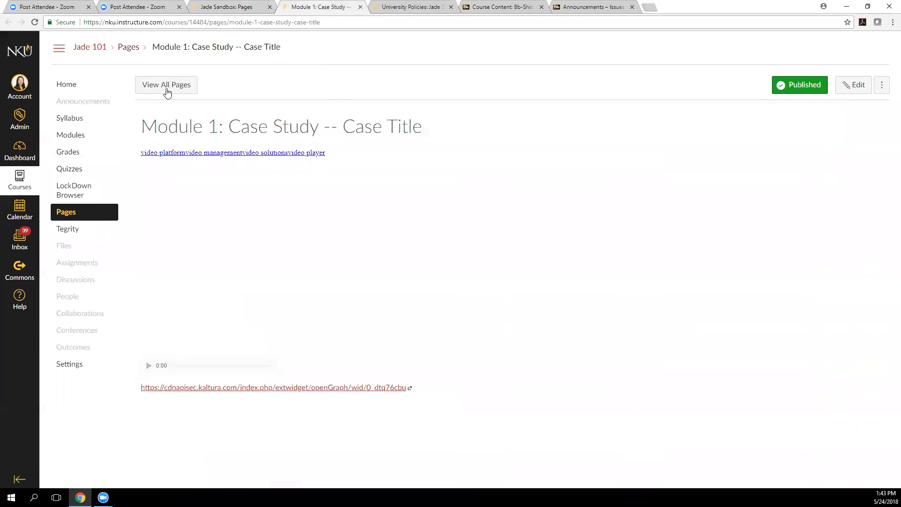
Go from the case study page to all pages, open Module 2: Lecture Materials -- Lecture Title and look through it
click(167, 86)
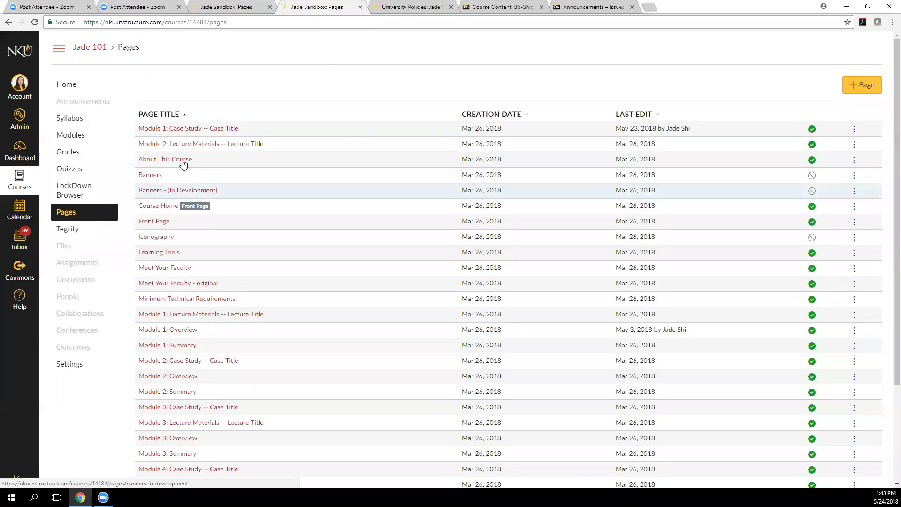
click(181, 144)
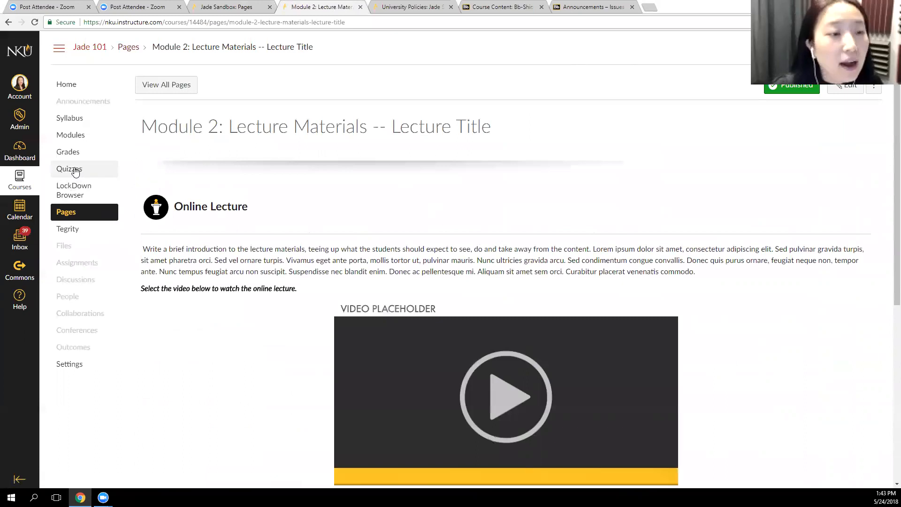
scroll(78, 173, down, 6)
scroll(177, 252, up, 6)
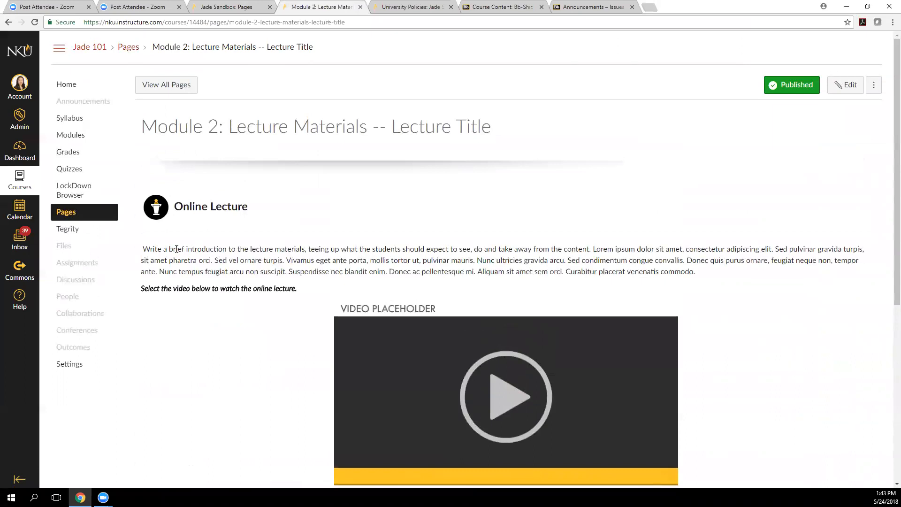
Switch to the Blackboard course content for Bb-Shiq1 and look over its file list and course management menu
click(509, 6)
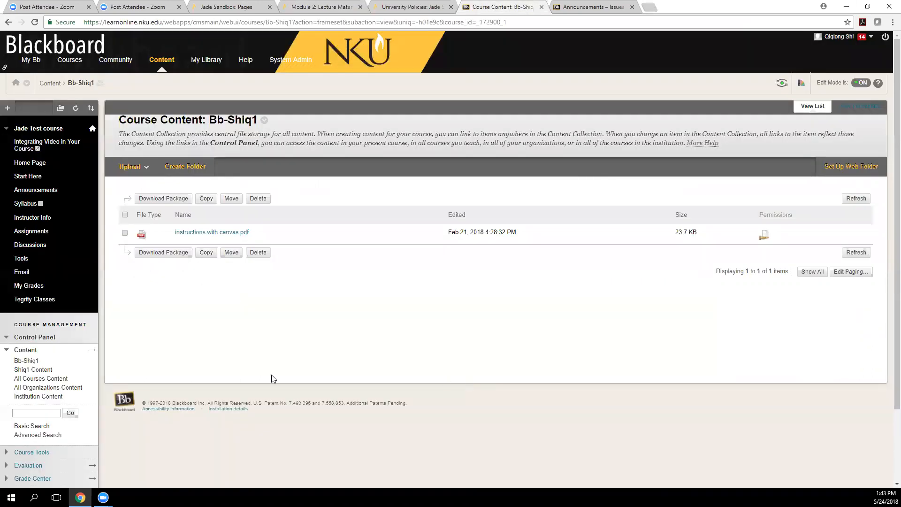
scroll(64, 380, down, 1)
scroll(64, 380, down, 2)
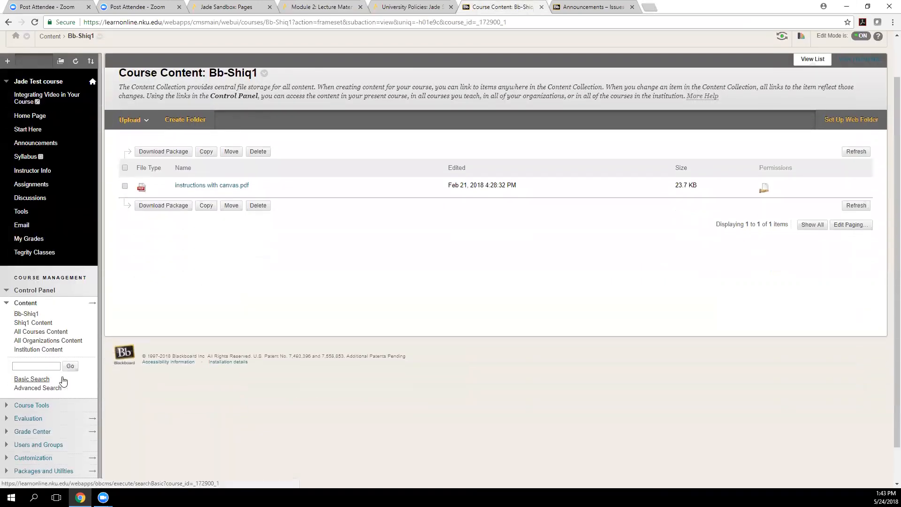
scroll(63, 381, up, 2)
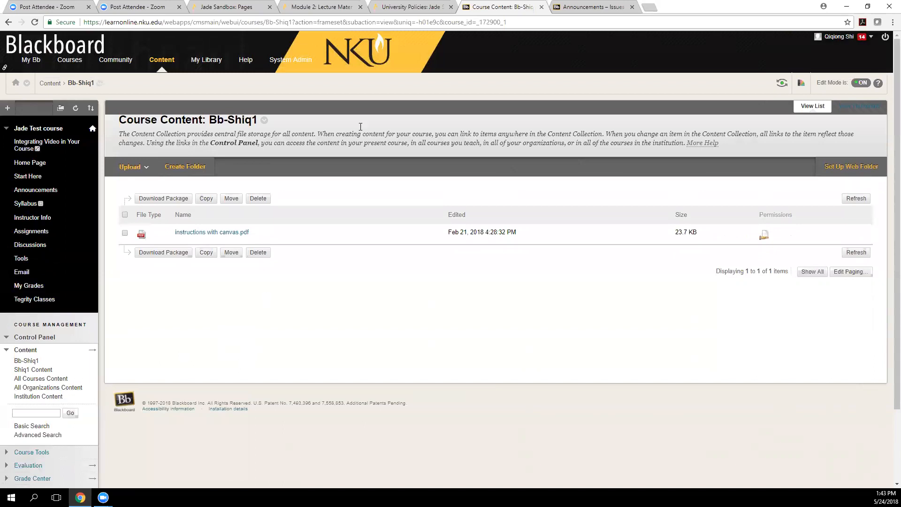
Return to the Canvas course, open its Assignments list and look through the assignments, discussions and quizzes
click(338, 8)
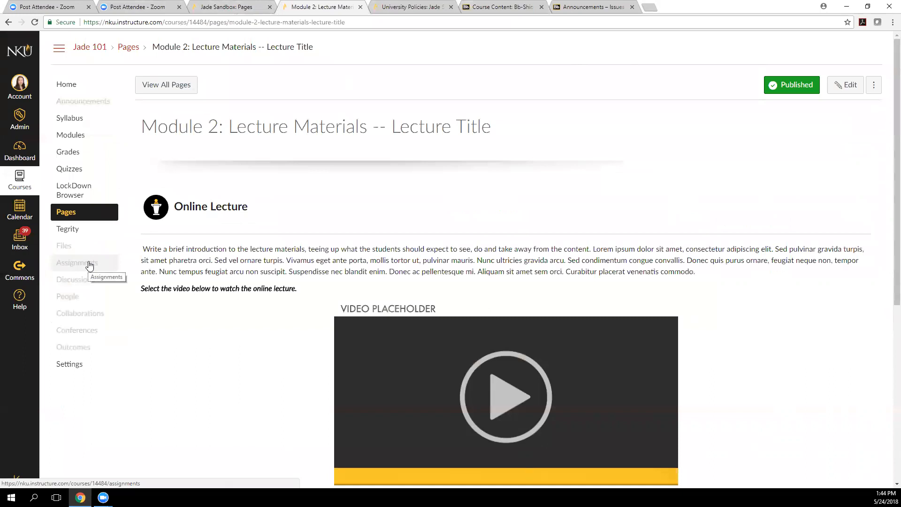
click(66, 271)
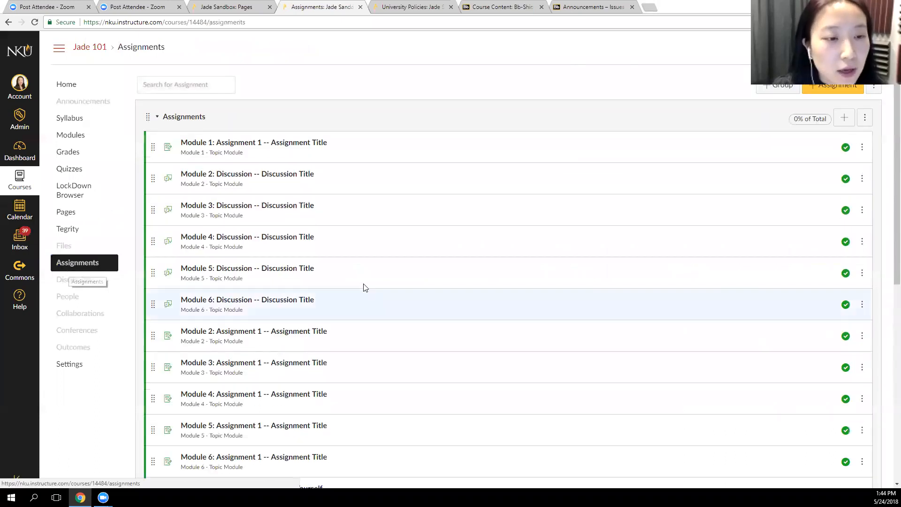
scroll(386, 120, down, 8)
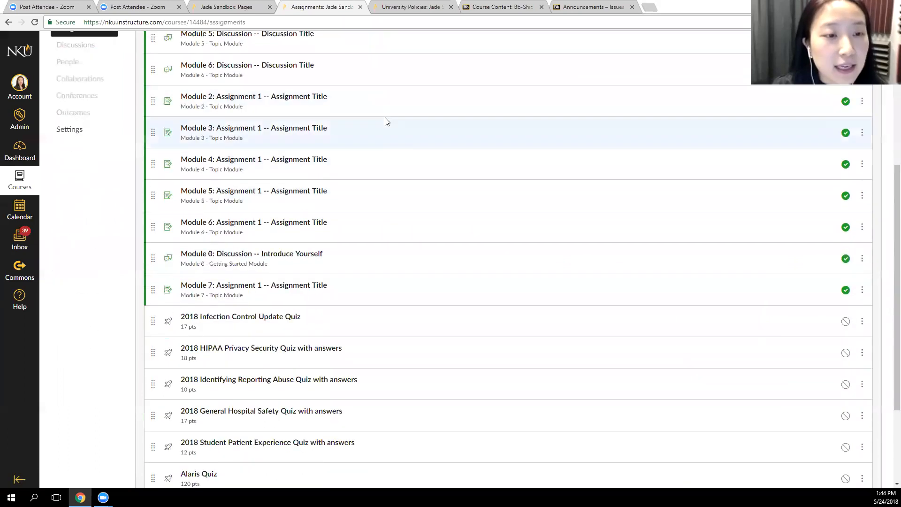
scroll(386, 121, up, 8)
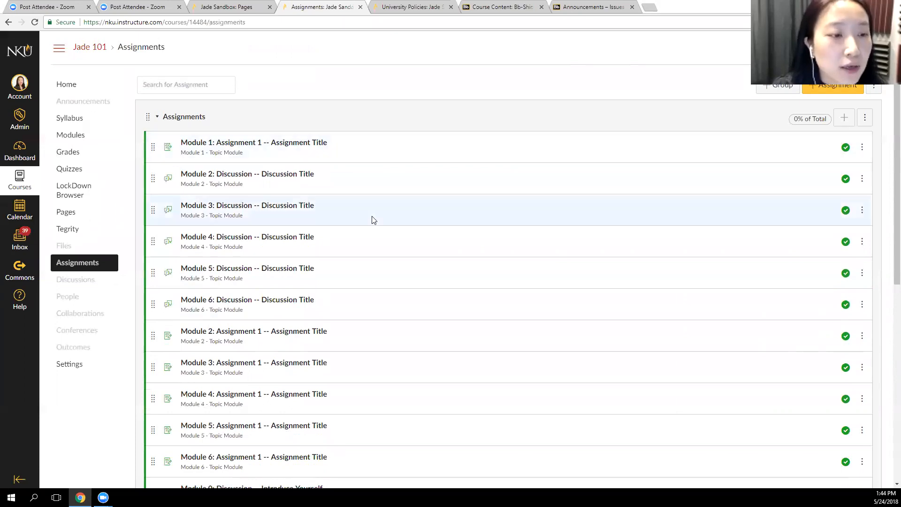
scroll(373, 220, down, 1)
scroll(374, 220, up, 1)
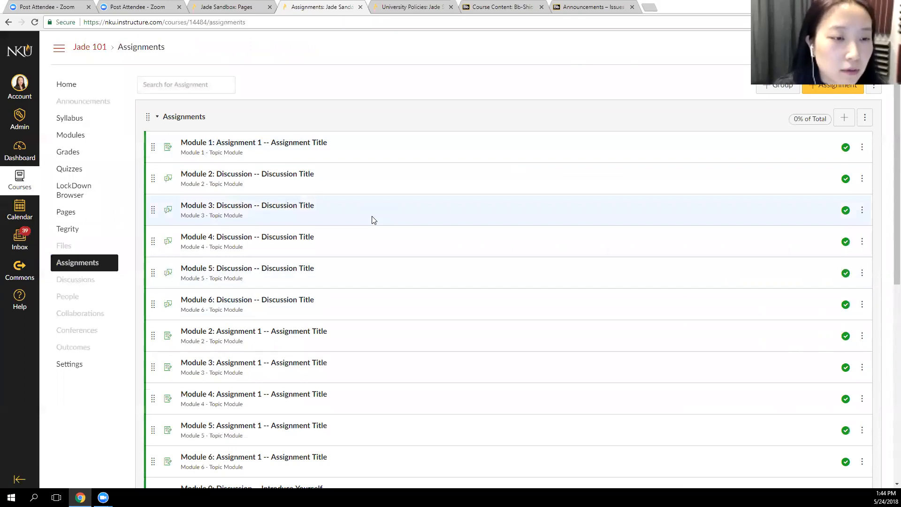
Open the course Modules in a new tab and look through the items of Module 0 - Getting Started
right_click(70, 135)
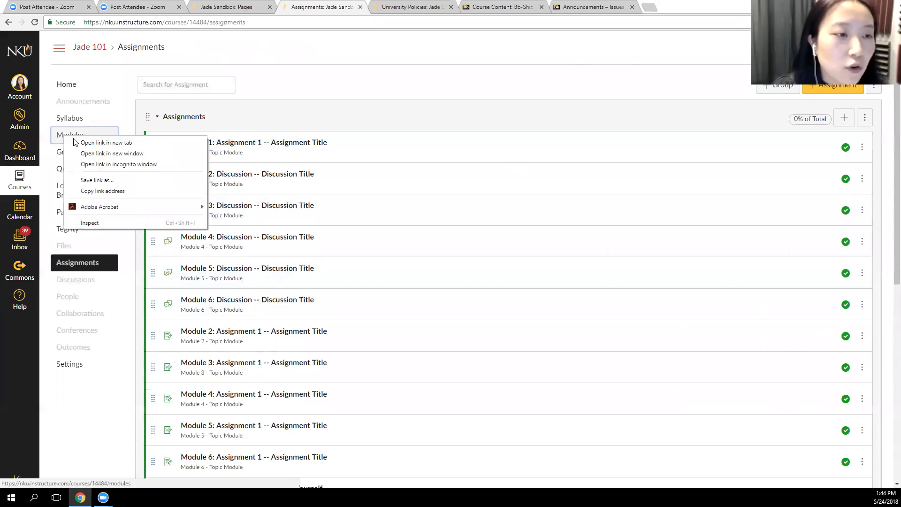
click(87, 141)
click(404, 8)
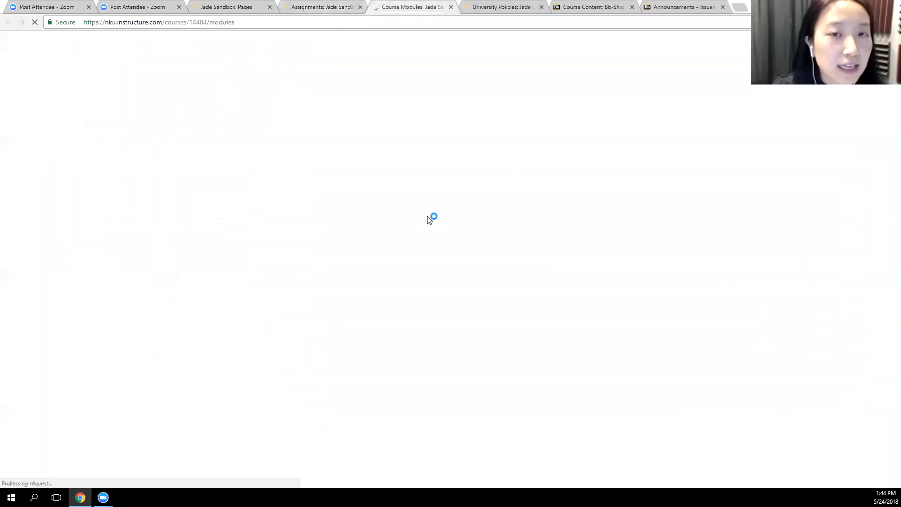
scroll(408, 275, down, 4)
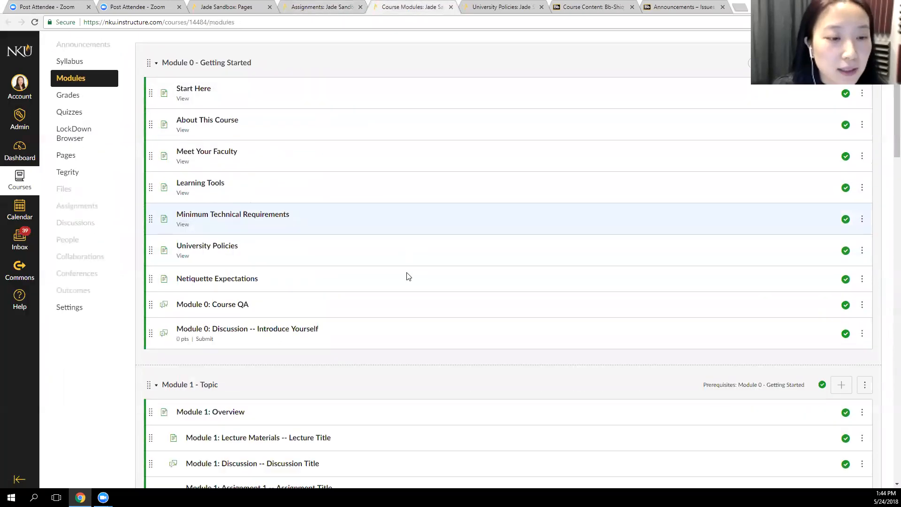
scroll(407, 275, up, 4)
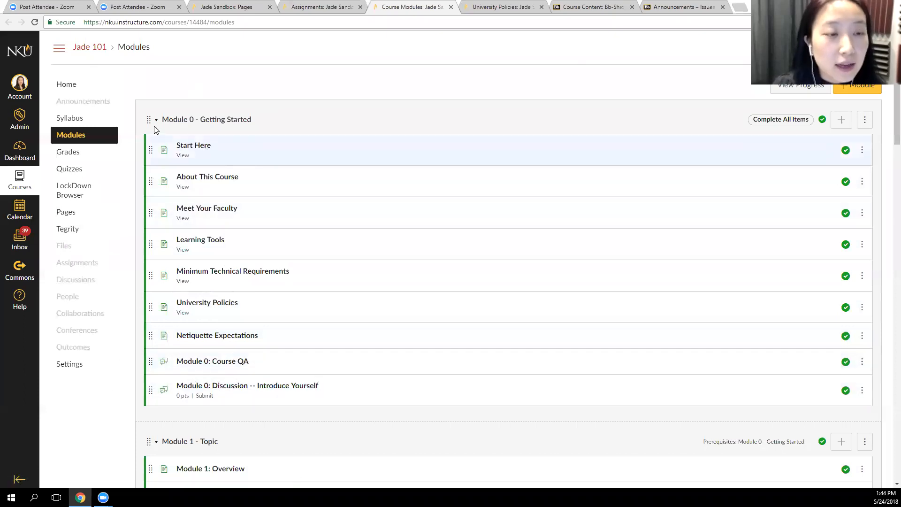
scroll(289, 239, down, 1)
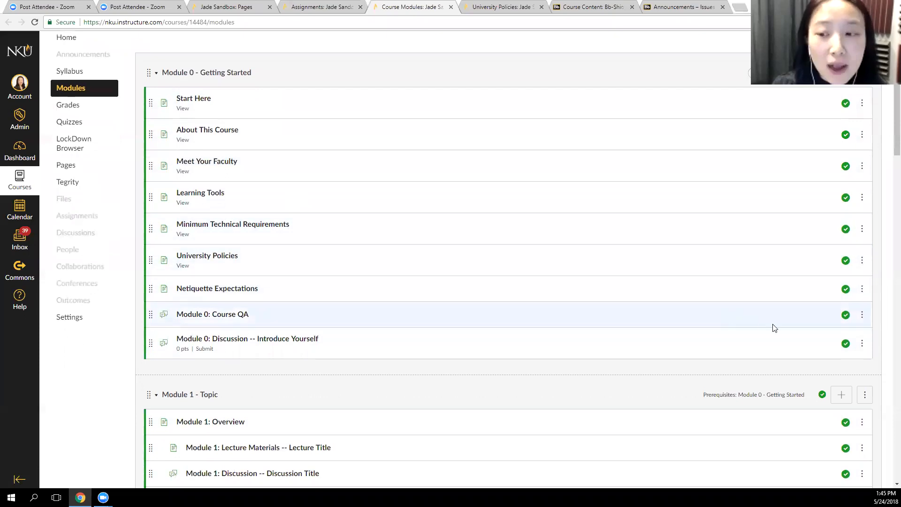
Show the options for Module 0: Course QA, open that discussion in a new tab, and return to the modules
click(862, 314)
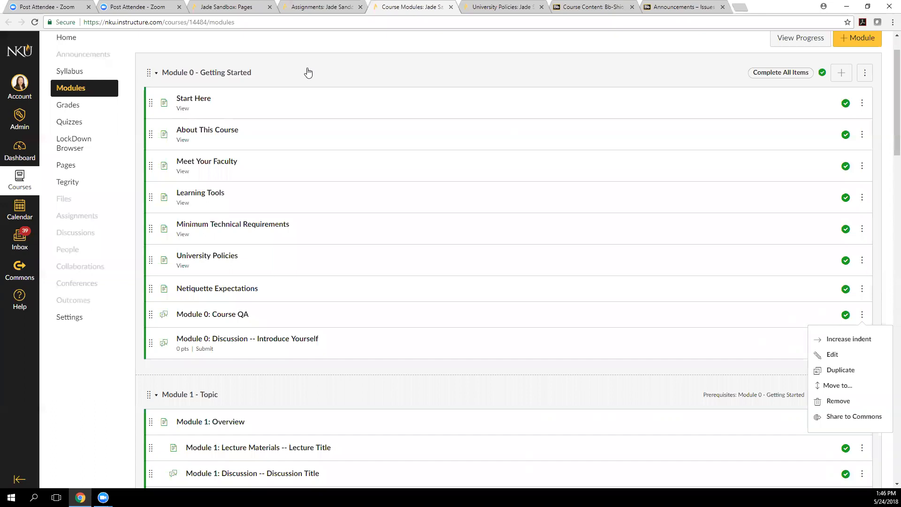
scroll(196, 165, up, 1)
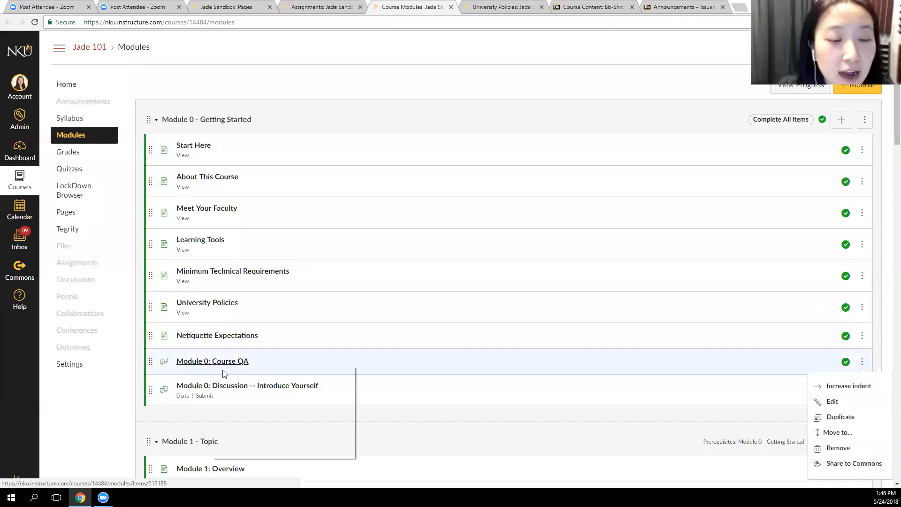
click(209, 365)
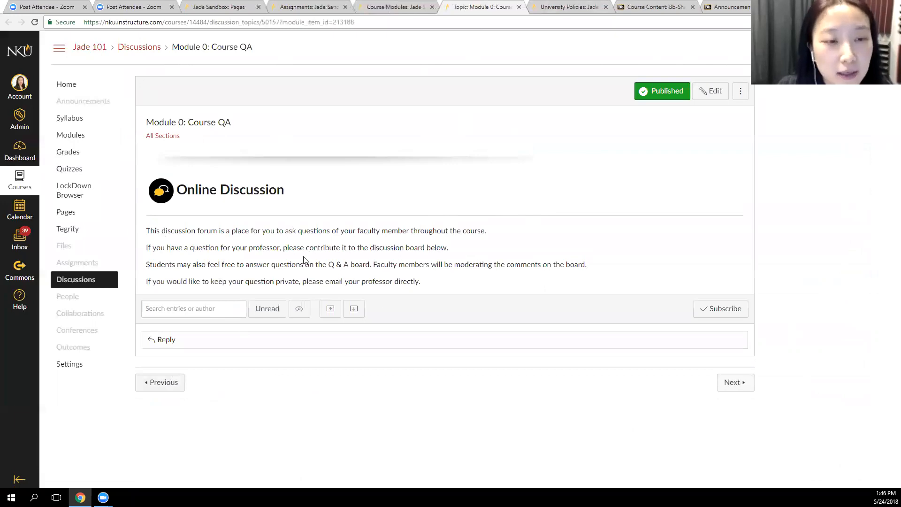
click(416, 5)
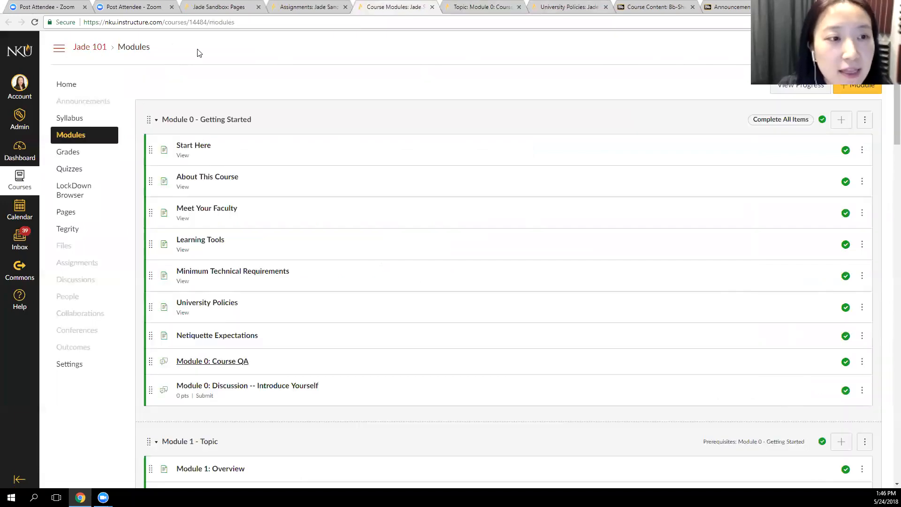
Open the course Announcements and Assignments in separate new tabs and look over both
right_click(93, 107)
click(127, 110)
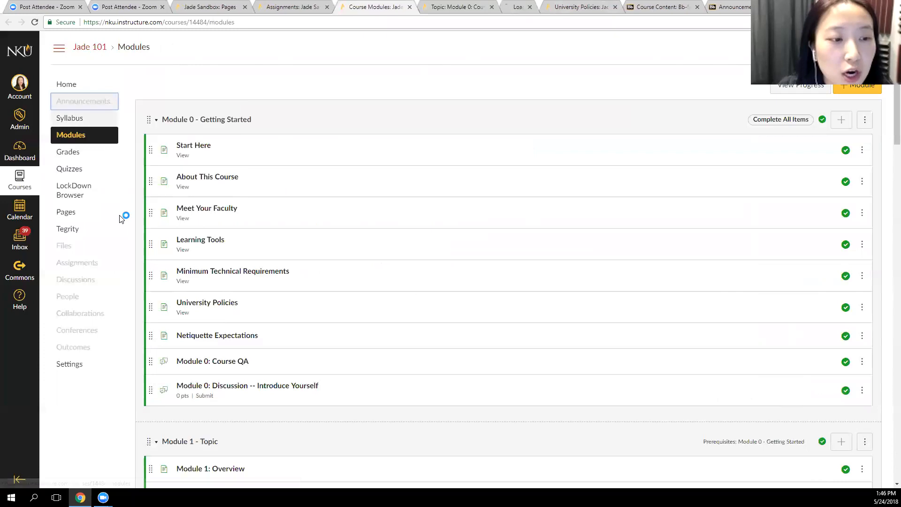
right_click(98, 264)
click(136, 268)
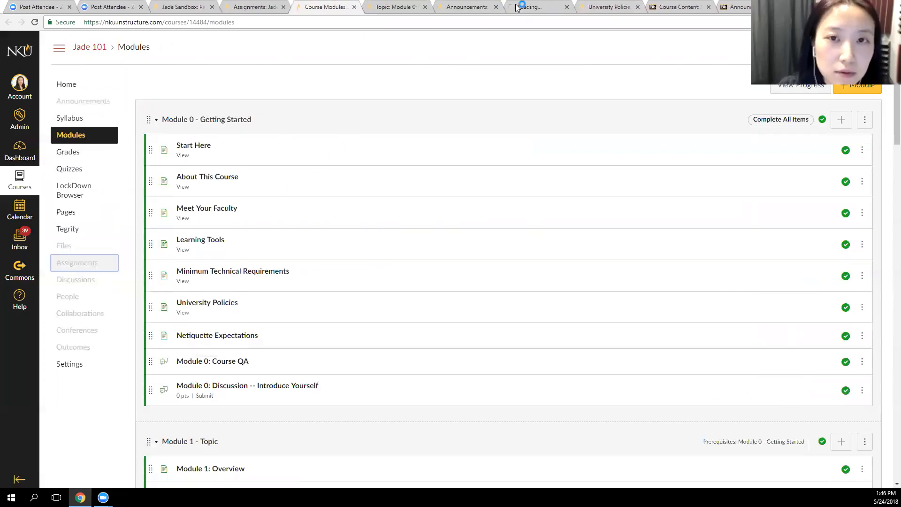
click(467, 7)
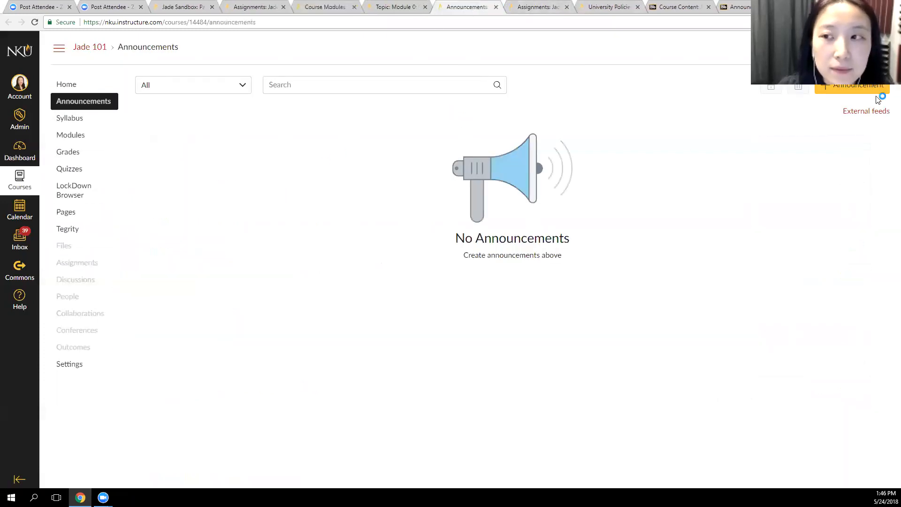
click(534, 9)
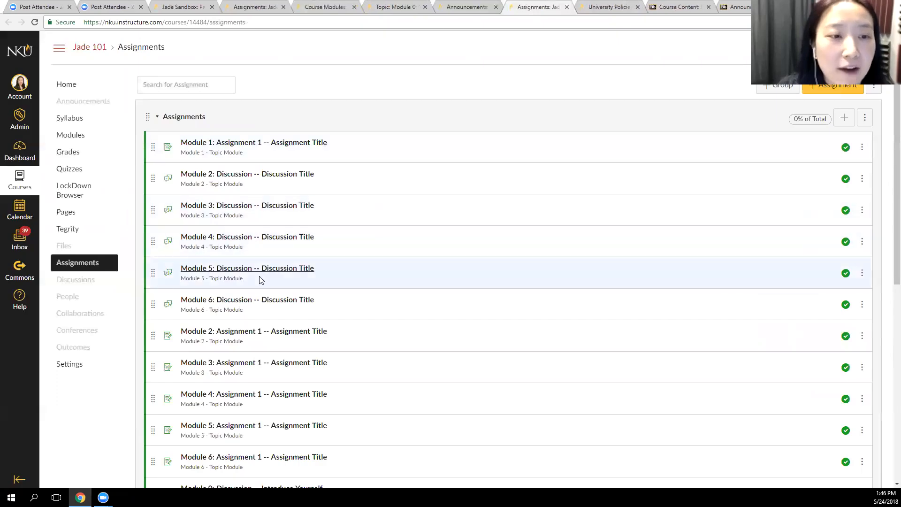
scroll(260, 280, down, 8)
scroll(260, 280, up, 8)
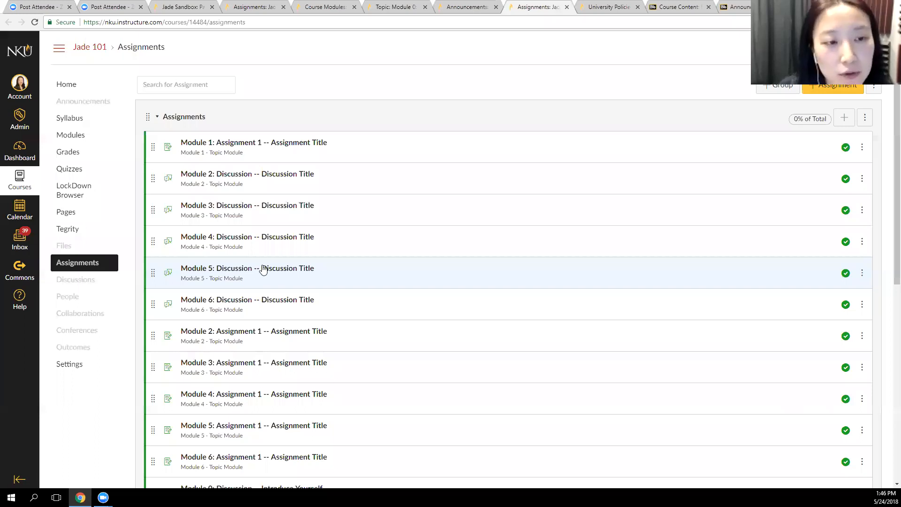
Close the extra Assignments, Announcements and University Policies tabs and go back to the course modules
middle_click(545, 7)
click(527, 5)
middle_click(465, 7)
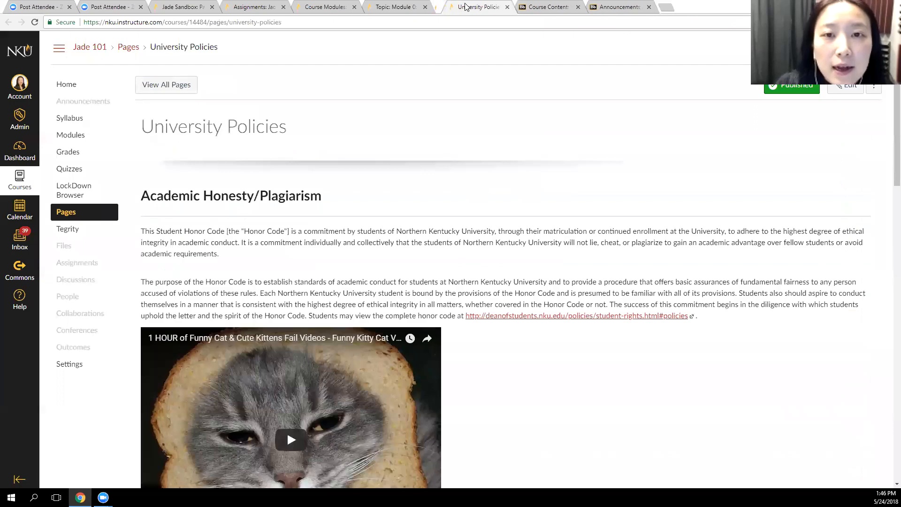
middle_click(466, 7)
click(375, 6)
click(337, 7)
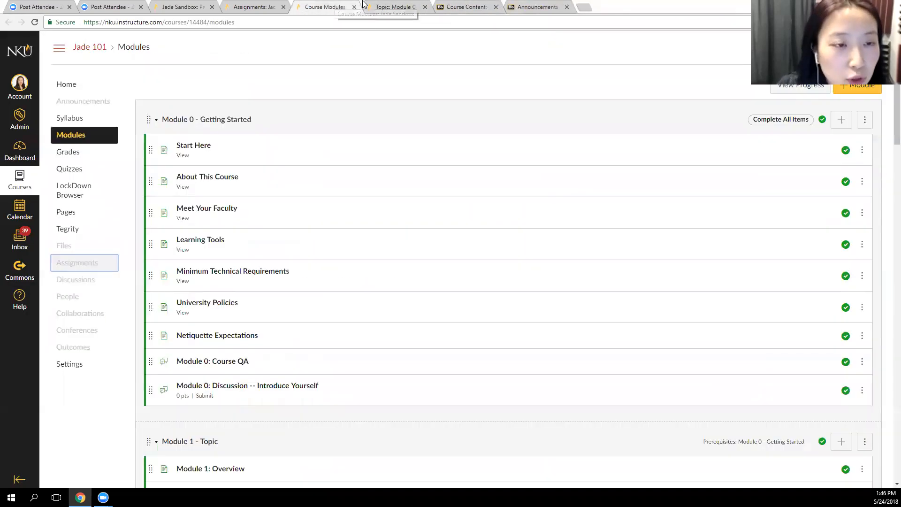
Open Start Here in Module 0, advance to the next item, About This Course, and look through that page
click(197, 146)
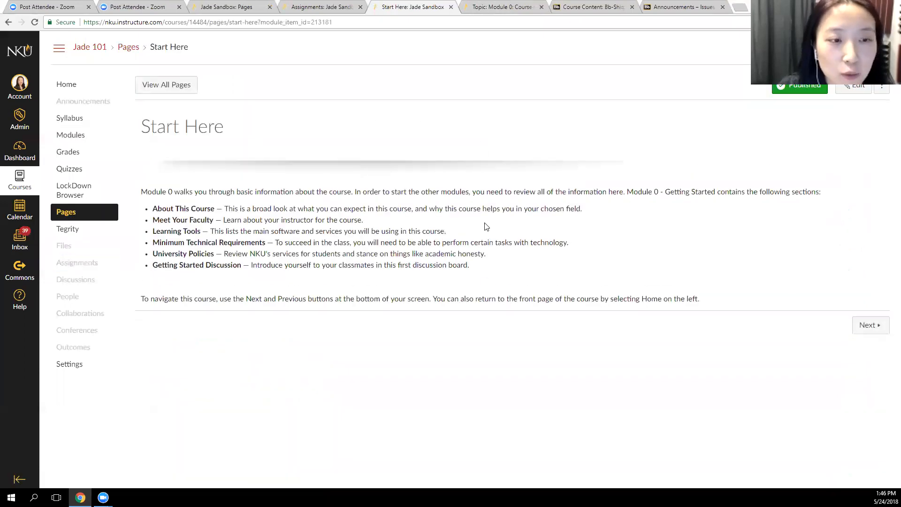
click(868, 325)
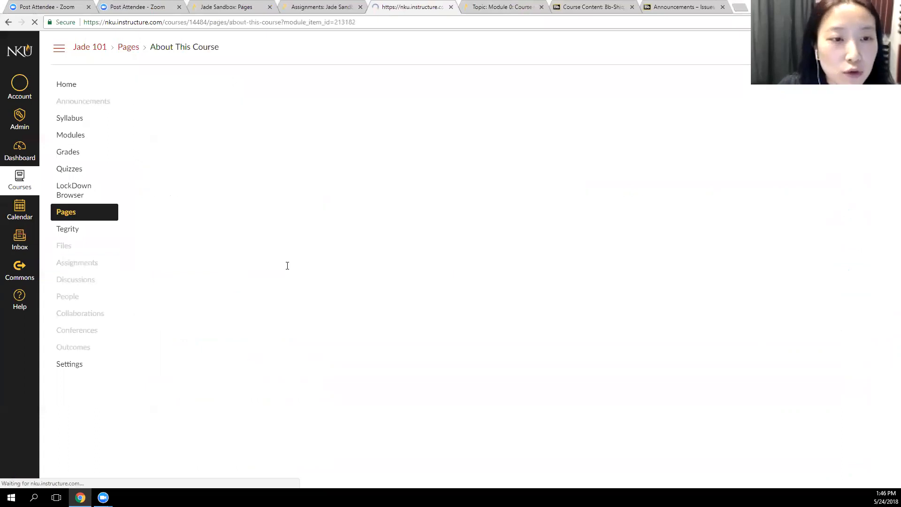
scroll(334, 317, down, 6)
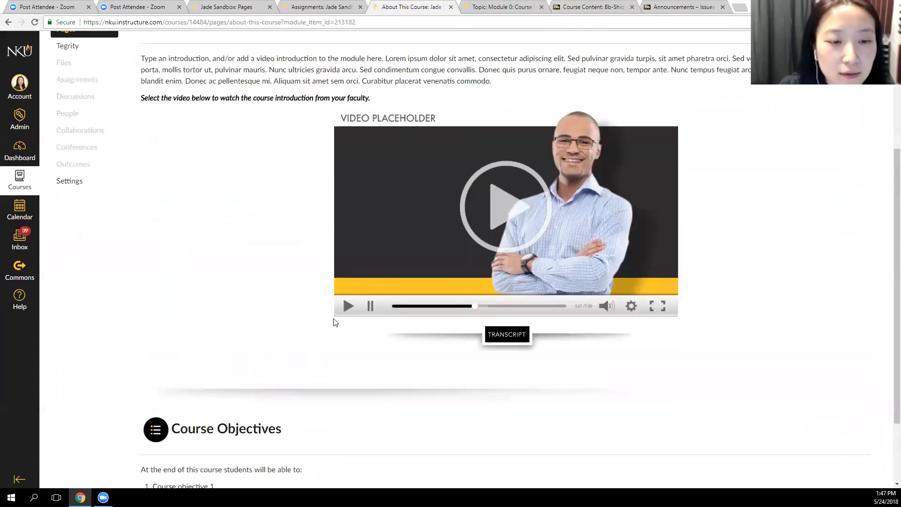
scroll(335, 322, up, 6)
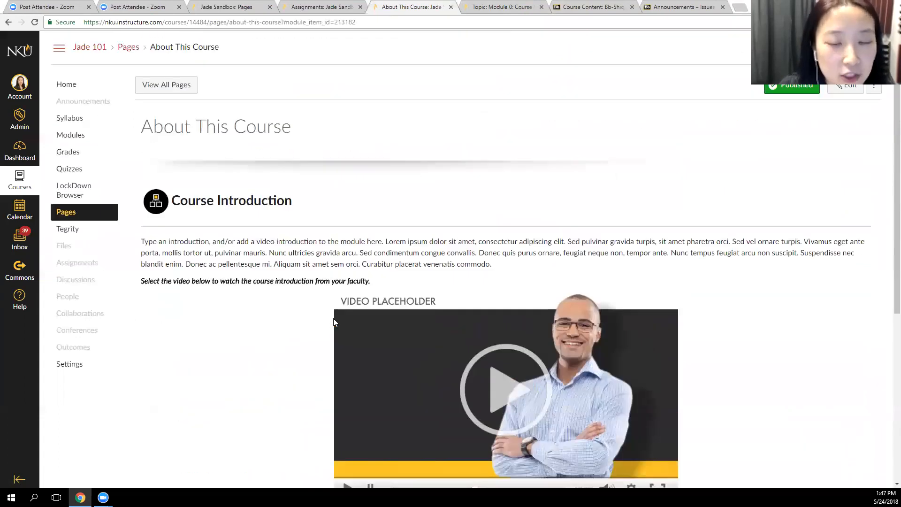
Look through the About This Course page down to Course Objectives and return to the course's Pages list
scroll(334, 322, down, 4)
scroll(518, 419, up, 4)
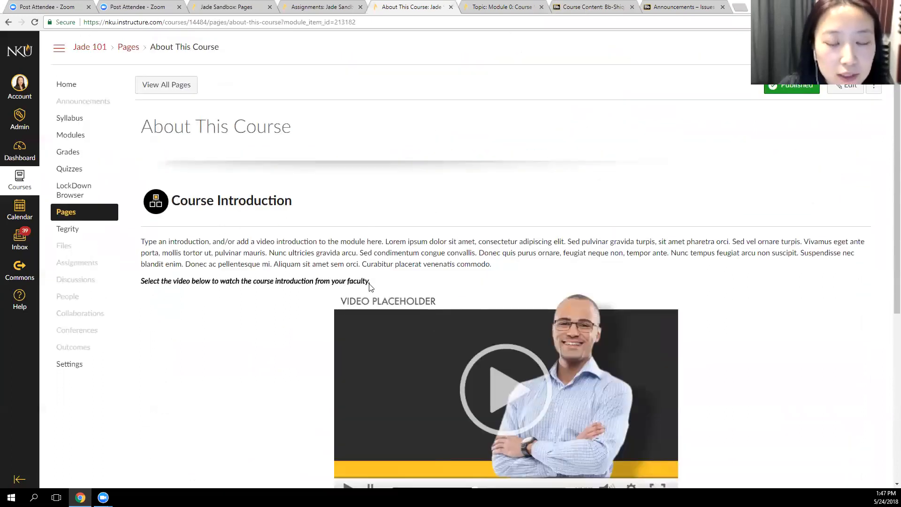
scroll(370, 287, down, 6)
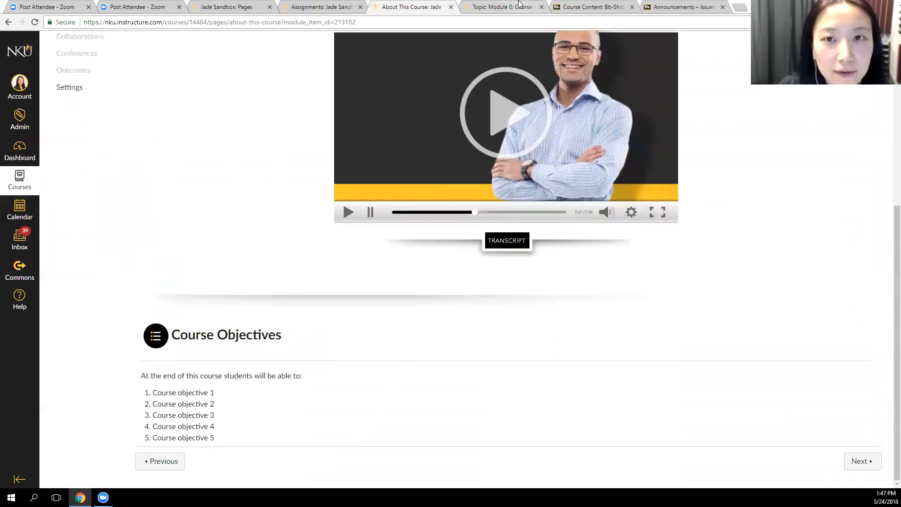
click(520, 5)
key(ctrl+shift+Tab)
key(ctrl+shift+Tab)
key(ctrl+shift+Tab)
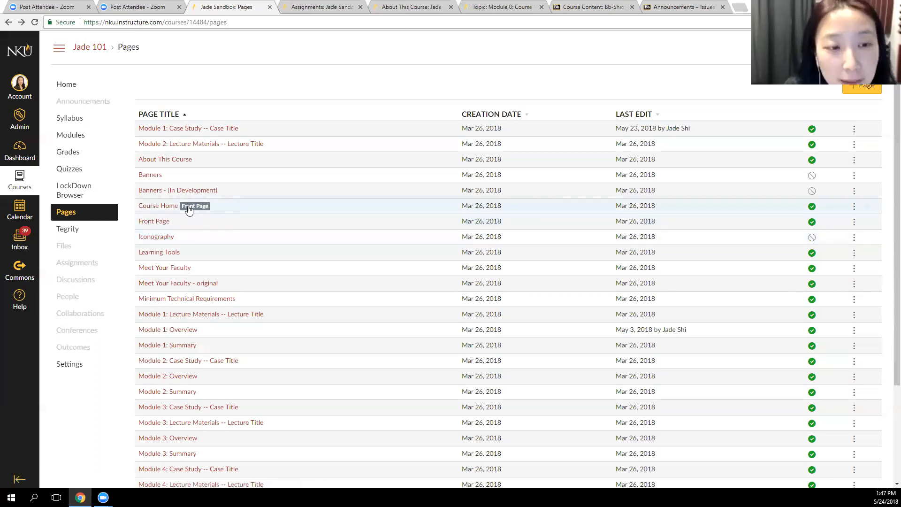
Open the course Home in a new tab and save Pages Front Page as the Choose Home Page setting
right_click(85, 89)
key(Escape)
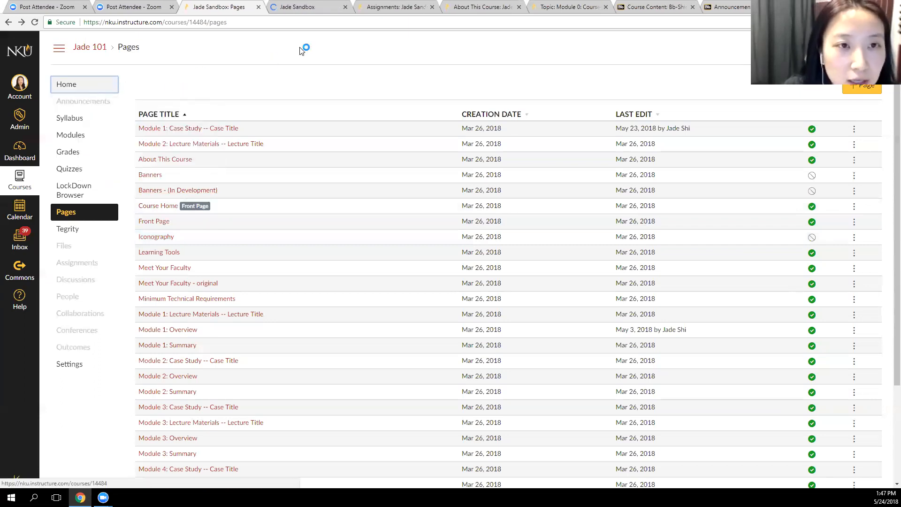
click(295, 8)
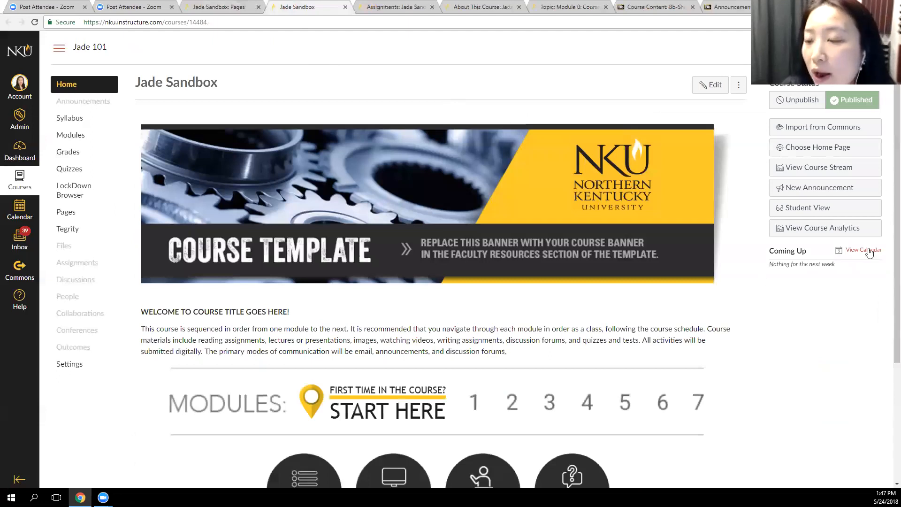
key(Return)
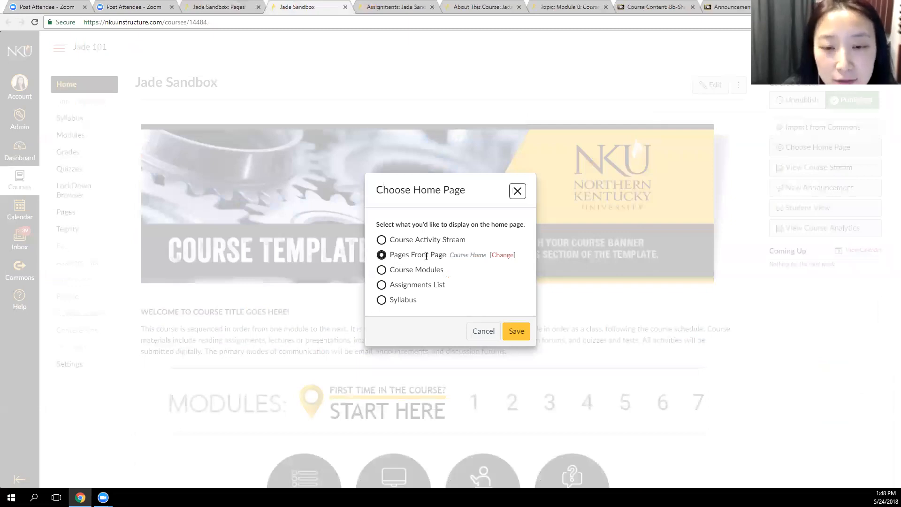
click(519, 331)
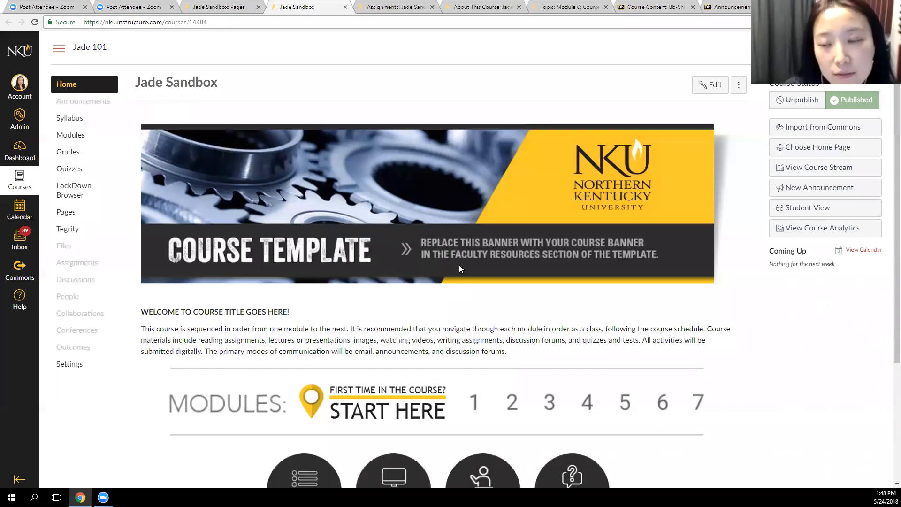
In the Pages list, show the options for Banners - (In Development) and sort the pages by creation date, ending with page title order
click(219, 7)
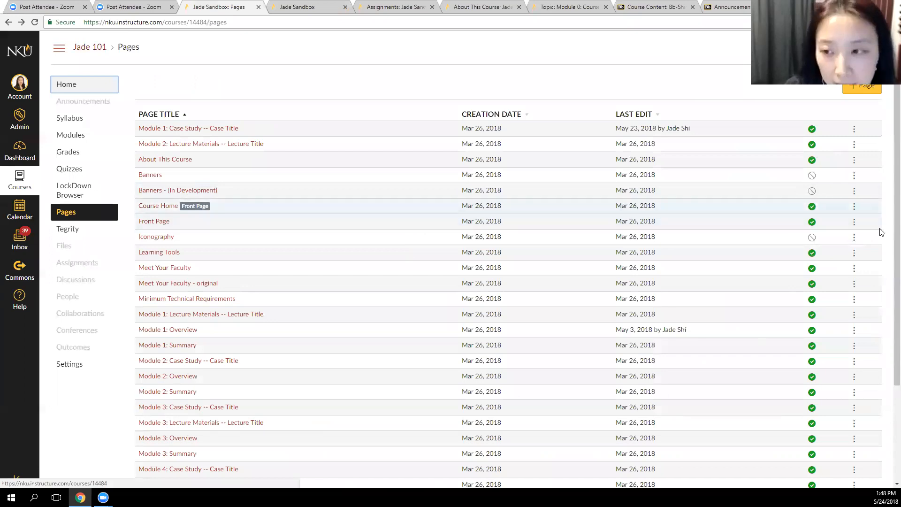
click(854, 191)
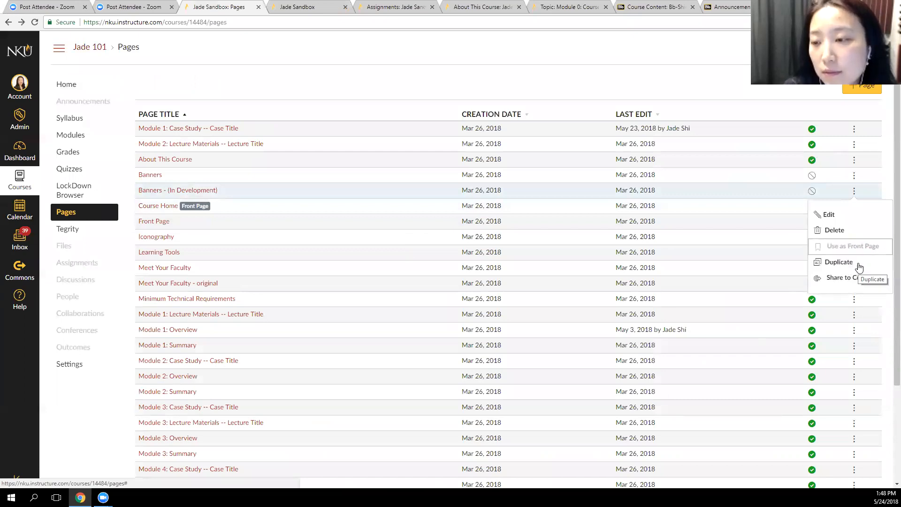
click(868, 248)
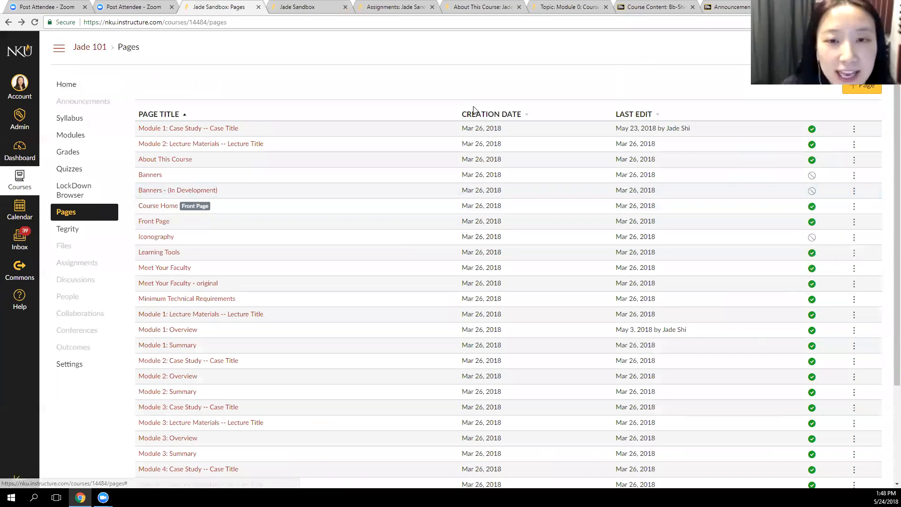
click(488, 115)
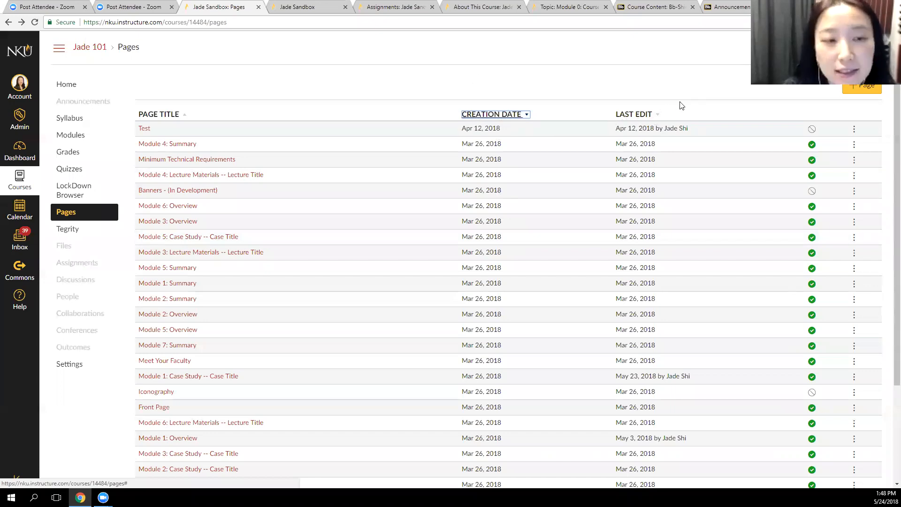
click(170, 115)
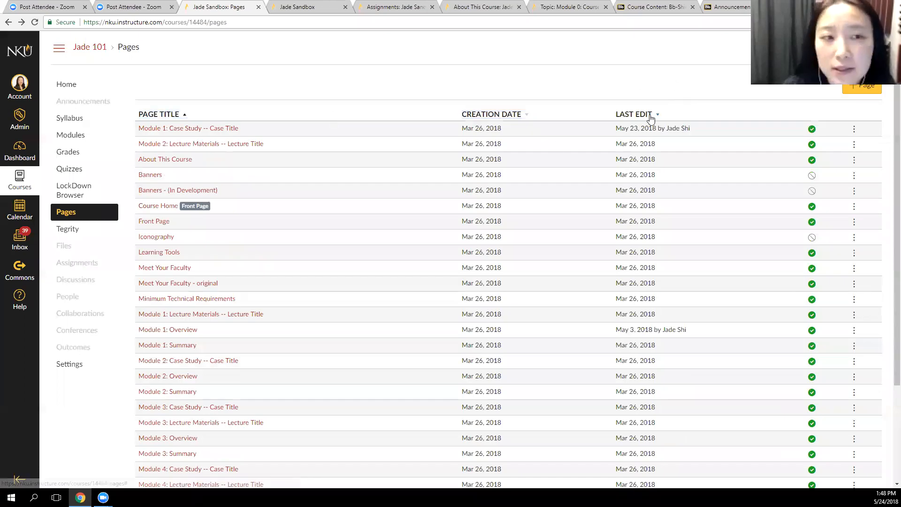
Start a new page, title it "Weekly Over Page", and place the cursor in its body
click(862, 89)
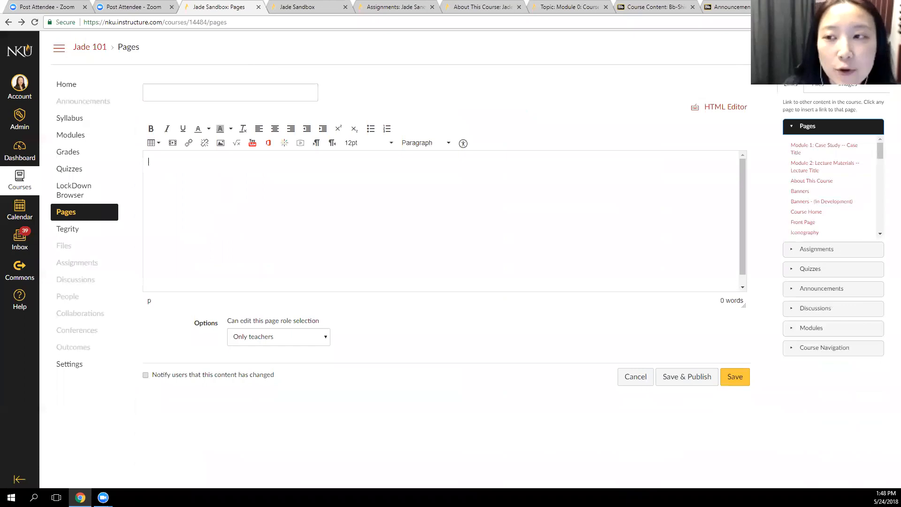
click(182, 90)
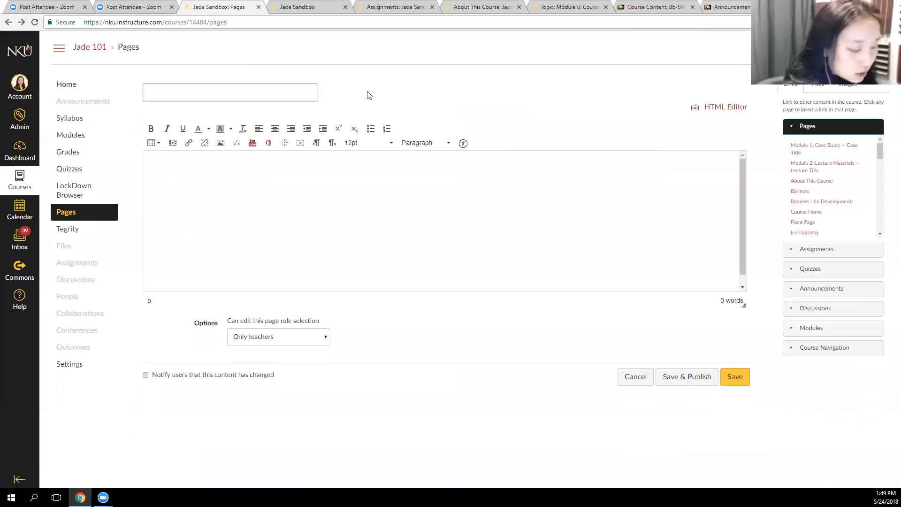
text(Weekly Over)
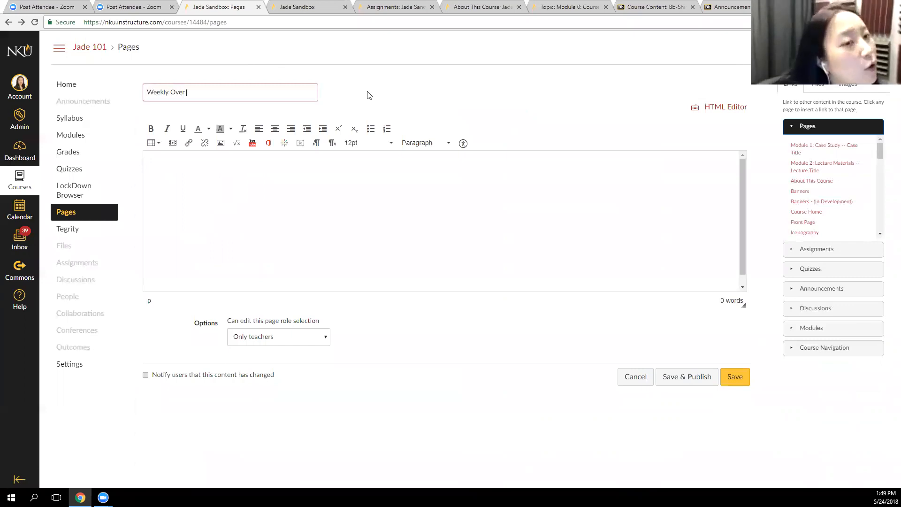
text( page)
key(BackSpace)
key(BackSpace)
key(BackSpace)
key(BackSpace)
text(Page)
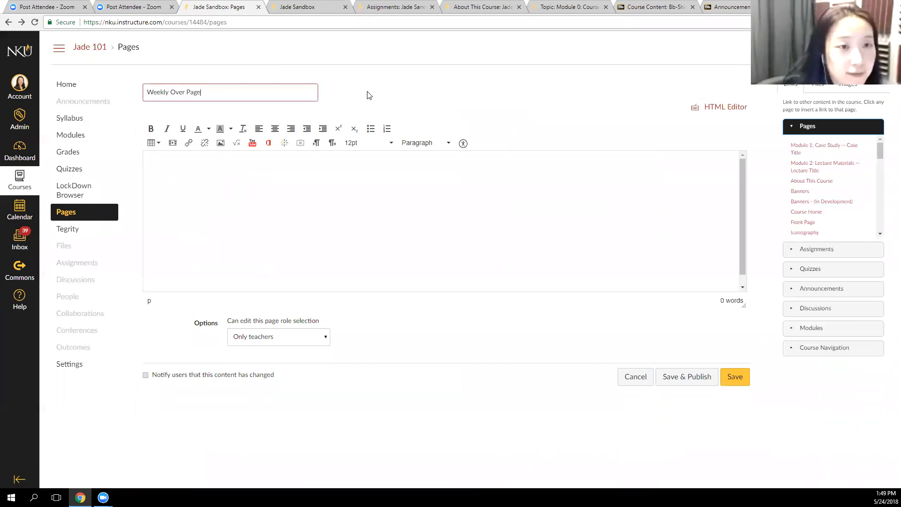
click(227, 257)
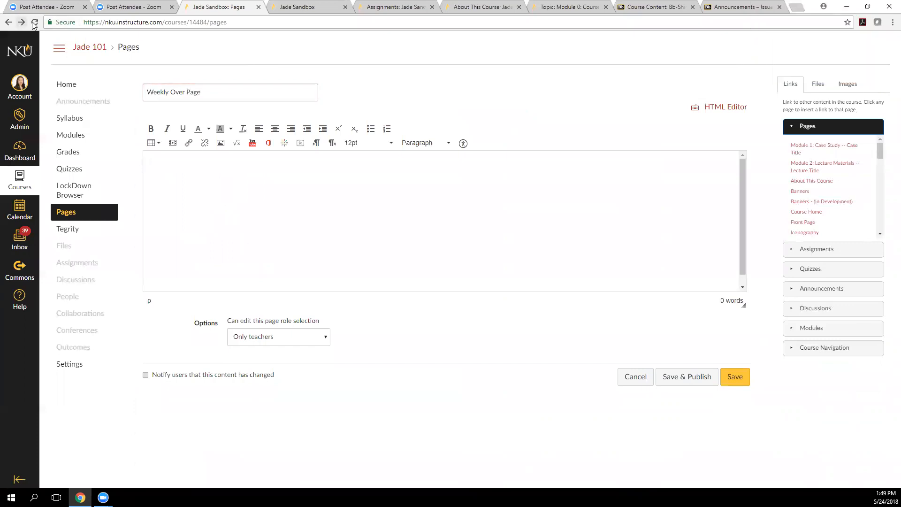
Start another blank page from the course home's full pages list and close that tab without saving
key(ctrl+Tab)
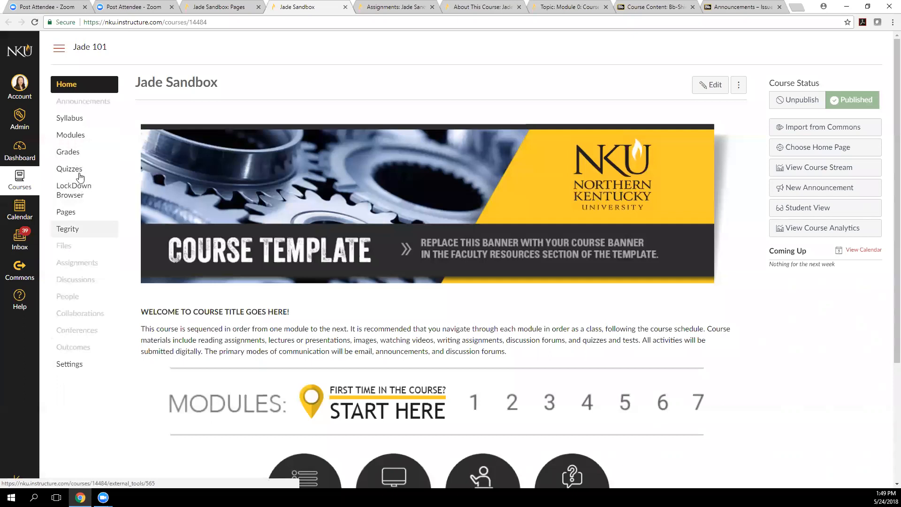
click(87, 214)
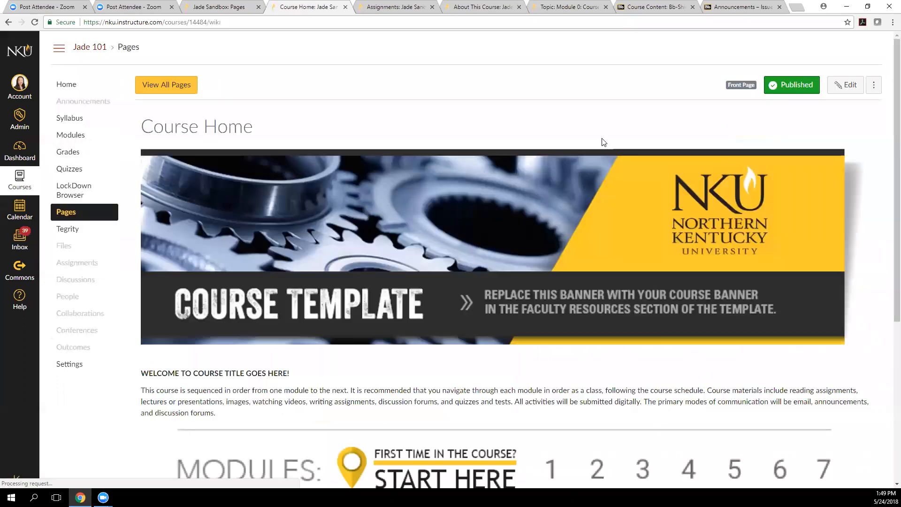
click(183, 90)
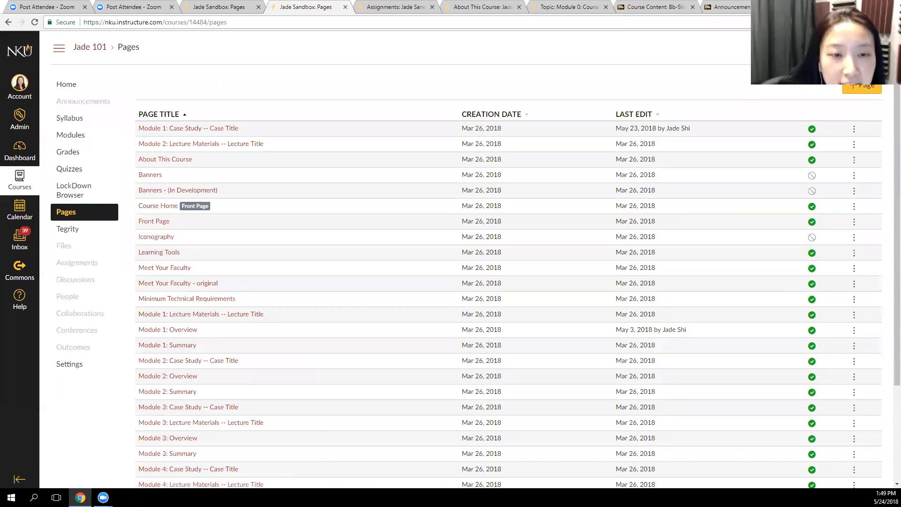
click(862, 88)
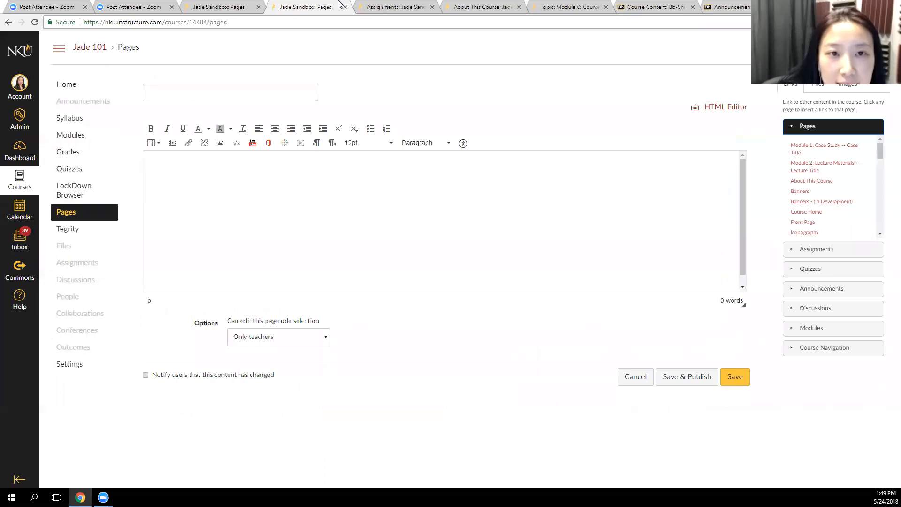
click(230, 7)
click(338, 4)
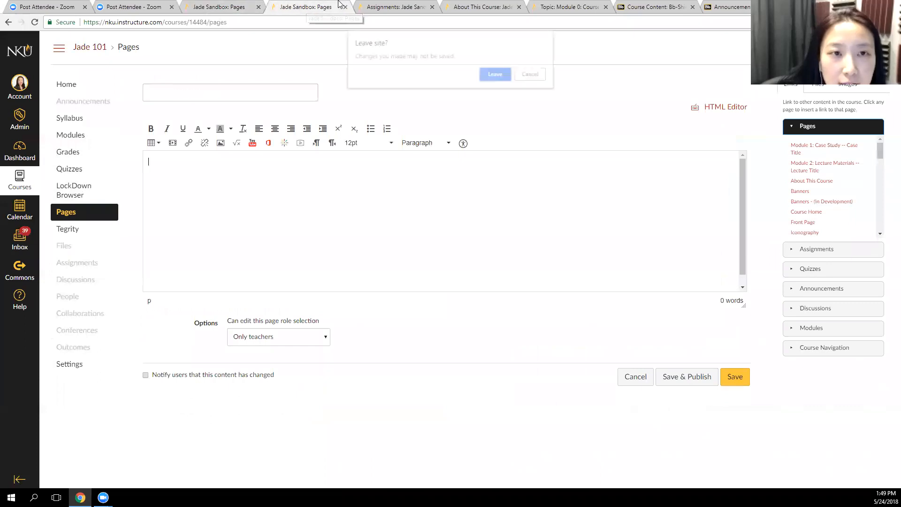
click(504, 80)
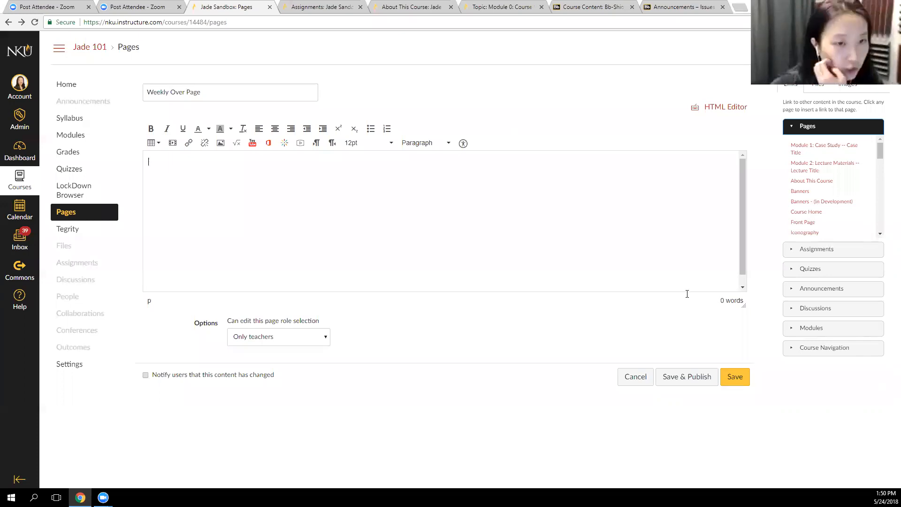
Enter "Learning Outcomes:" as the first line of the Weekly Over Page body
click(326, 187)
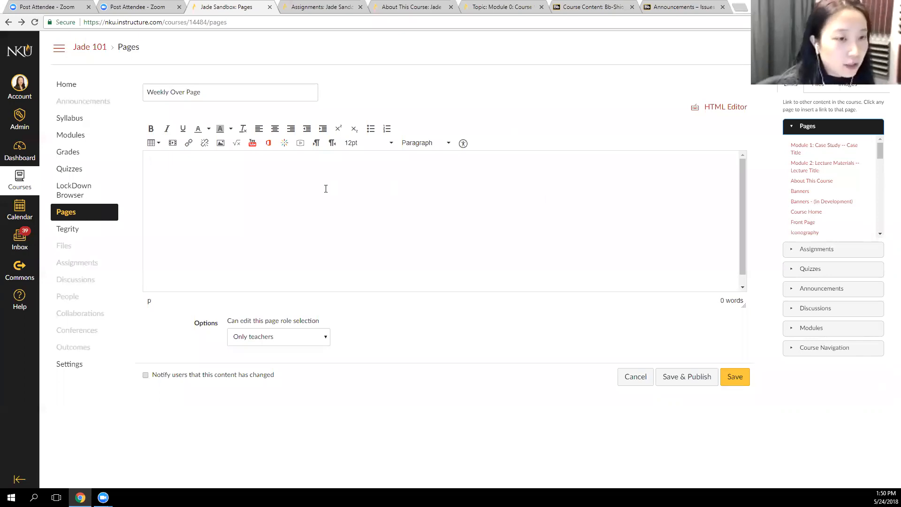
text(Learning )
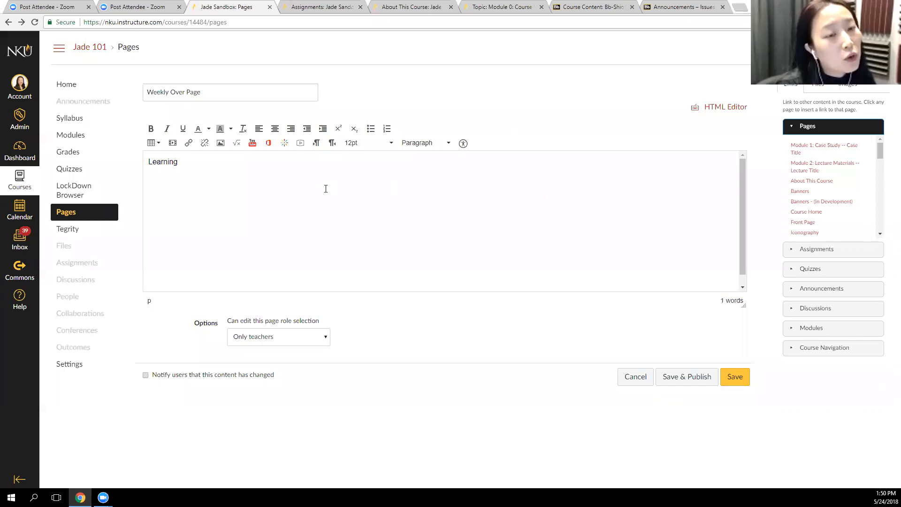
text(Ou)
key(BackSpace)
key(BackSpace)
text(Ou)
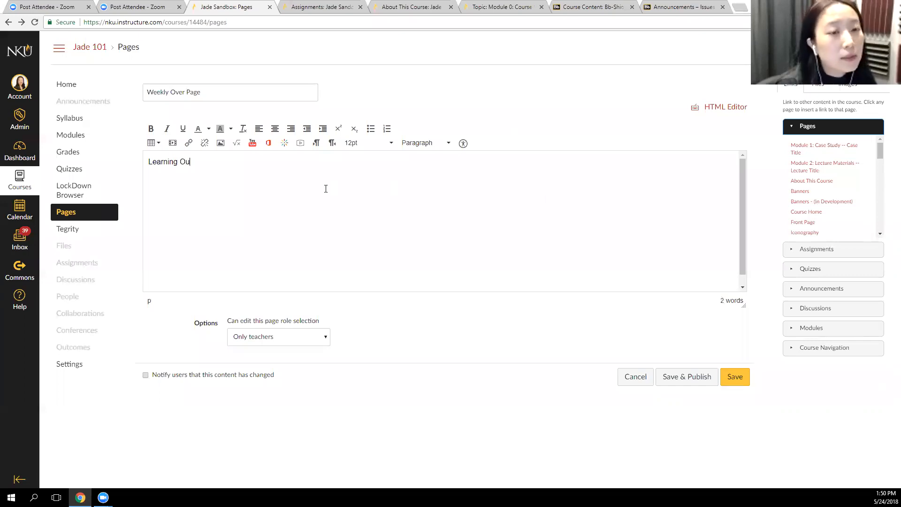
text(tcom)
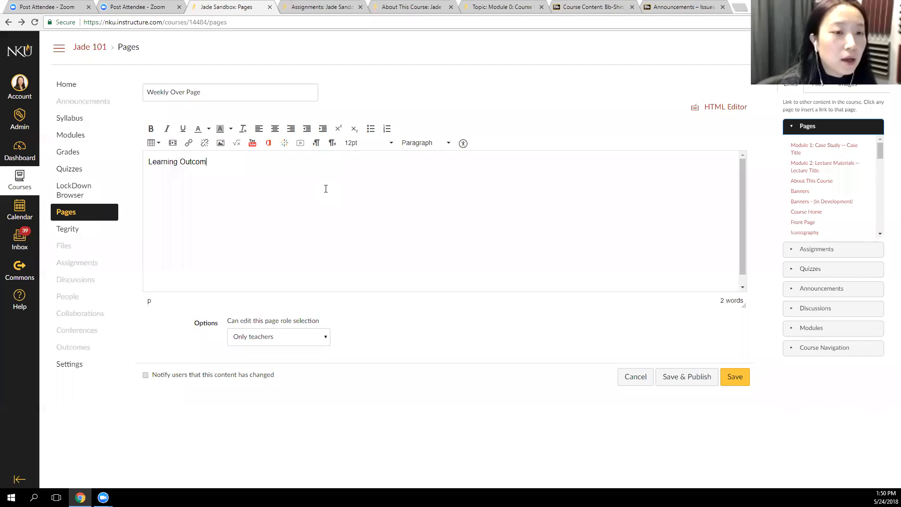
text(eslearn)
Add "Learning Activities:" as the second line of the page body
key(BackSpace)
key(BackSpace)
key(BackSpace)
key(BackSpace)
key(BackSpace)
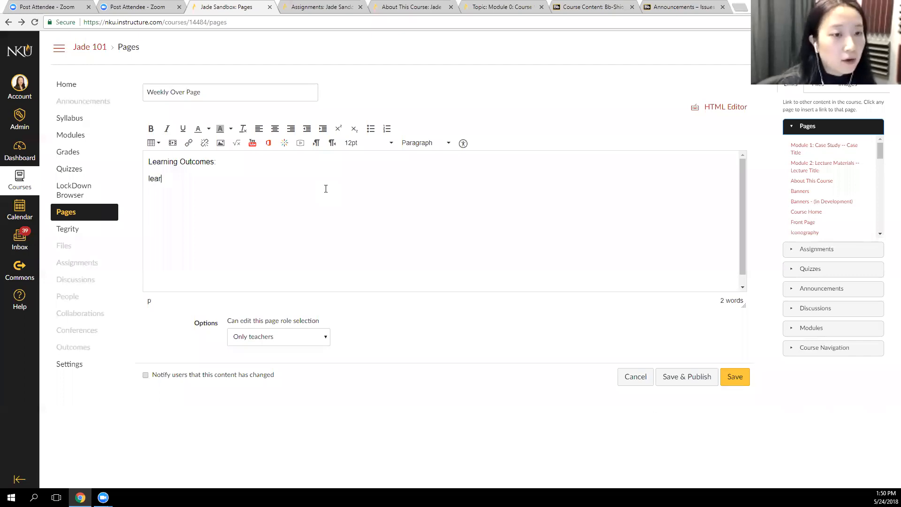
text(Learning )
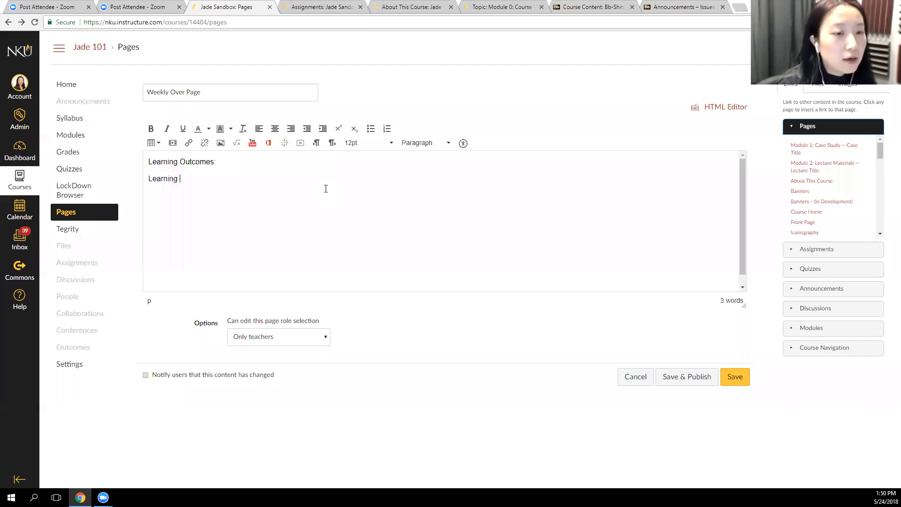
text(a)
key(BackSpace)
text(Activities:)
Add "Learning Materials:" and "Learning Assessments:" as the third and fourth lines of the page body
key(Return)
text(Learning M)
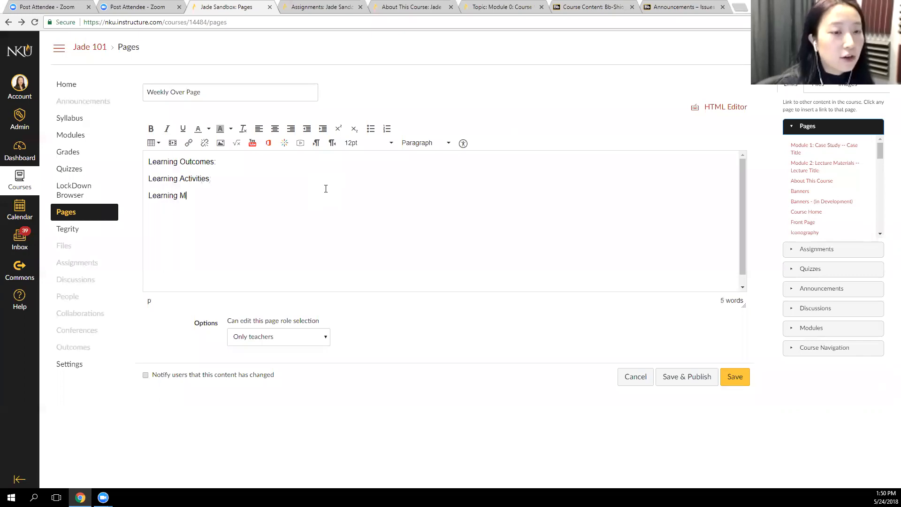
text(artterials)
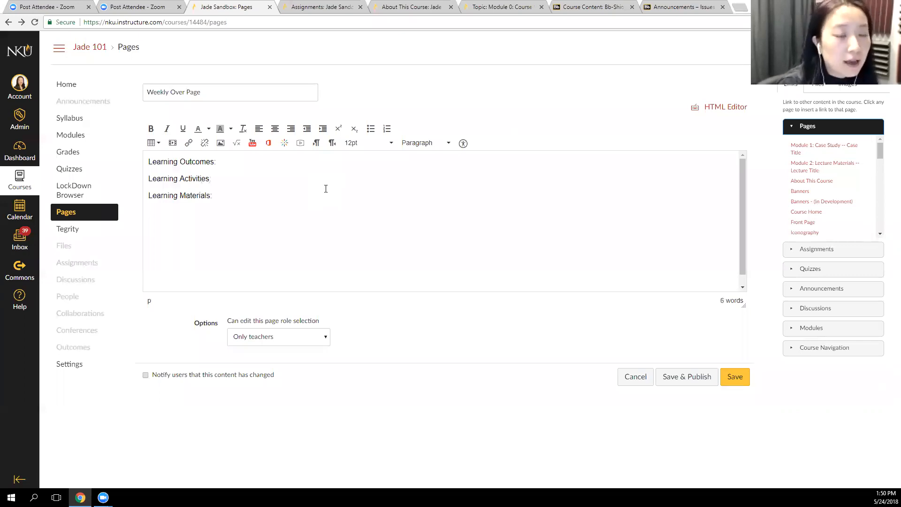
key(Return)
text(Learning )
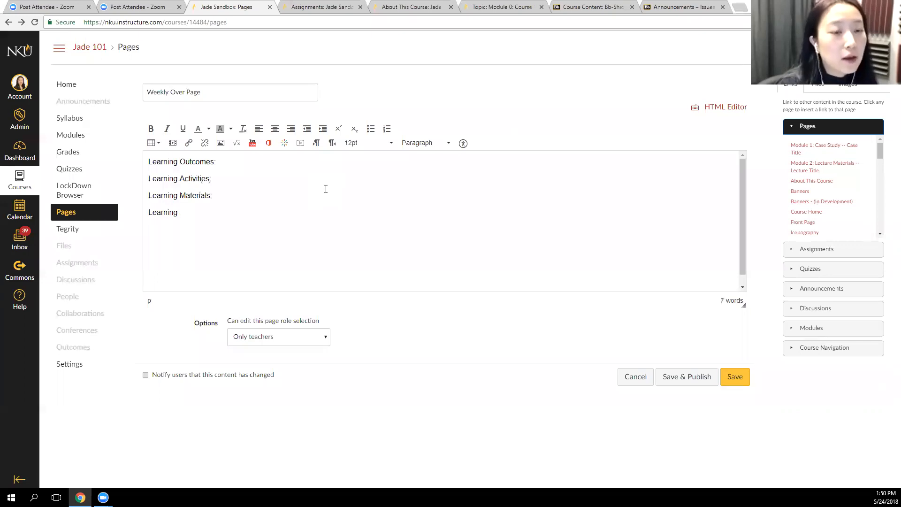
text(Assessments:)
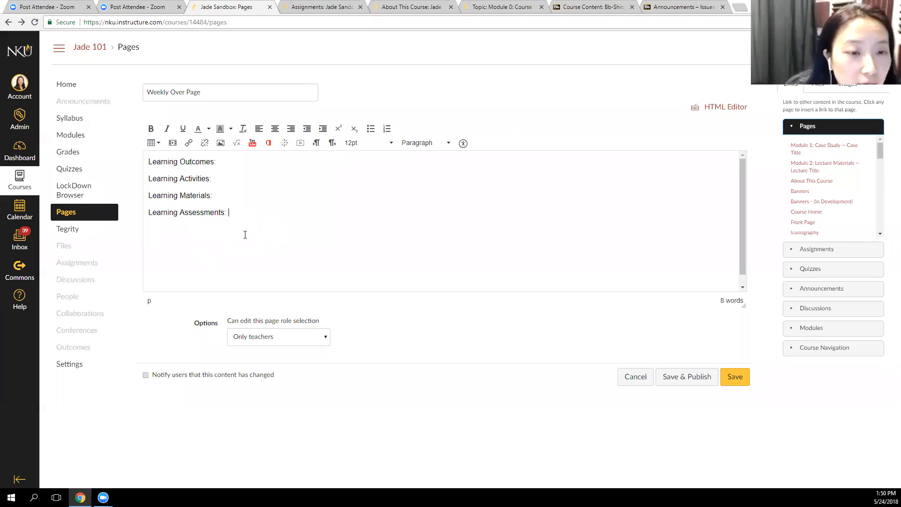
drag(256, 218, 138, 156)
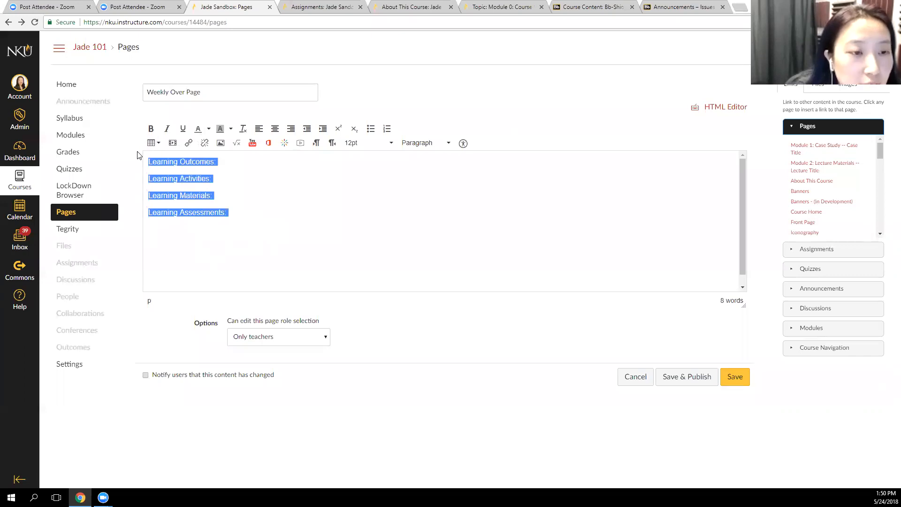
click(391, 143)
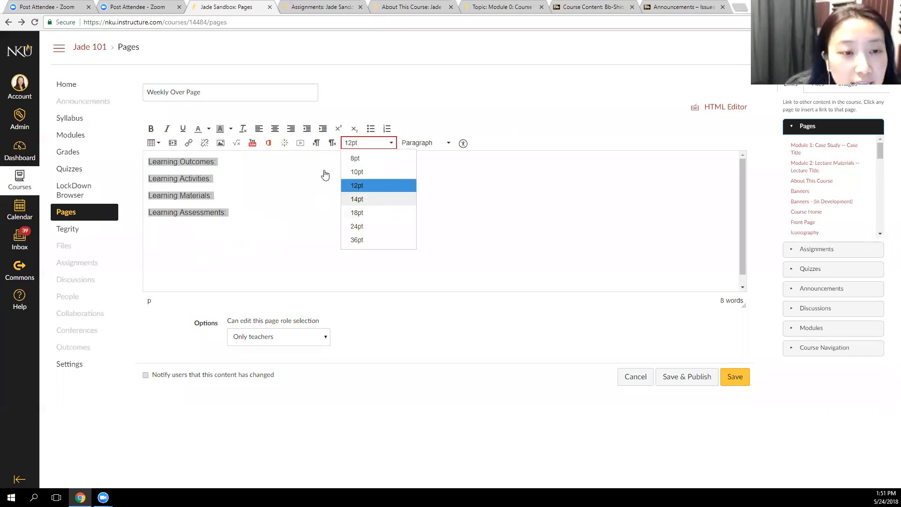
click(305, 210)
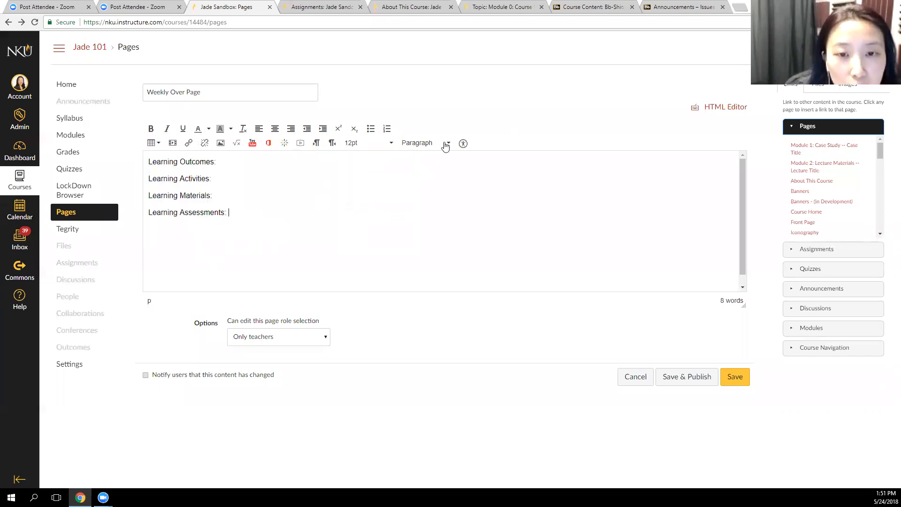
Apply the Header 2 style to all four Learning lines in the page body
drag(244, 216, 98, 155)
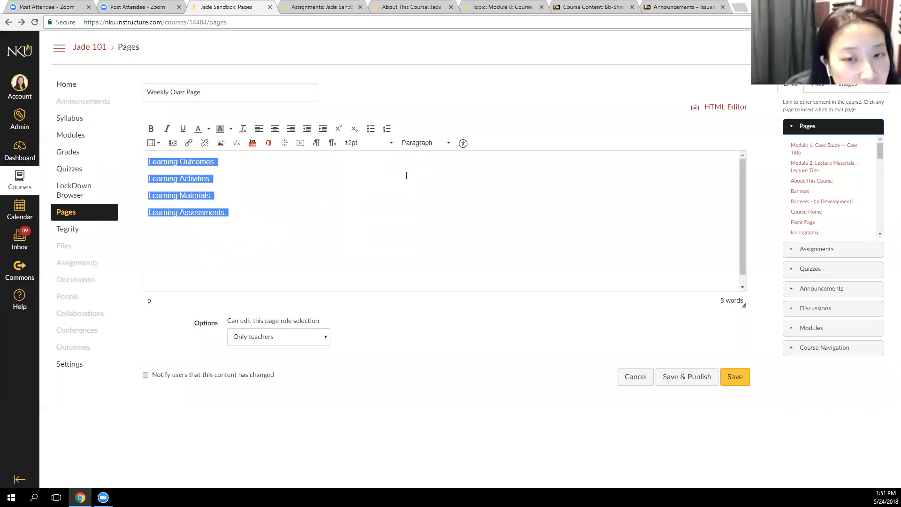
click(428, 143)
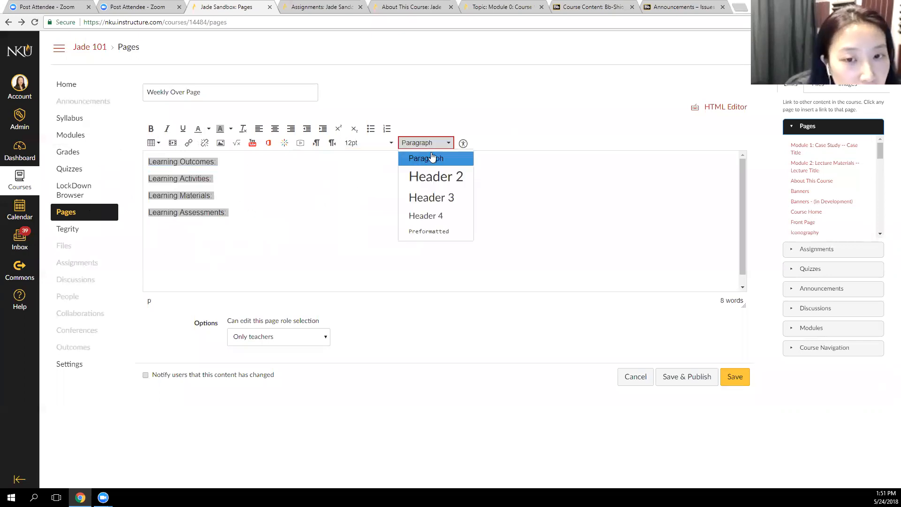
click(438, 177)
click(363, 148)
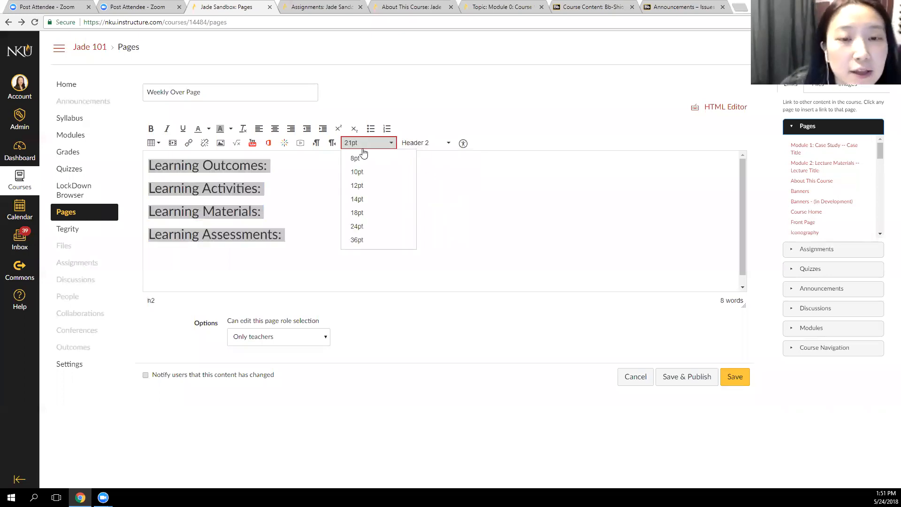
click(475, 197)
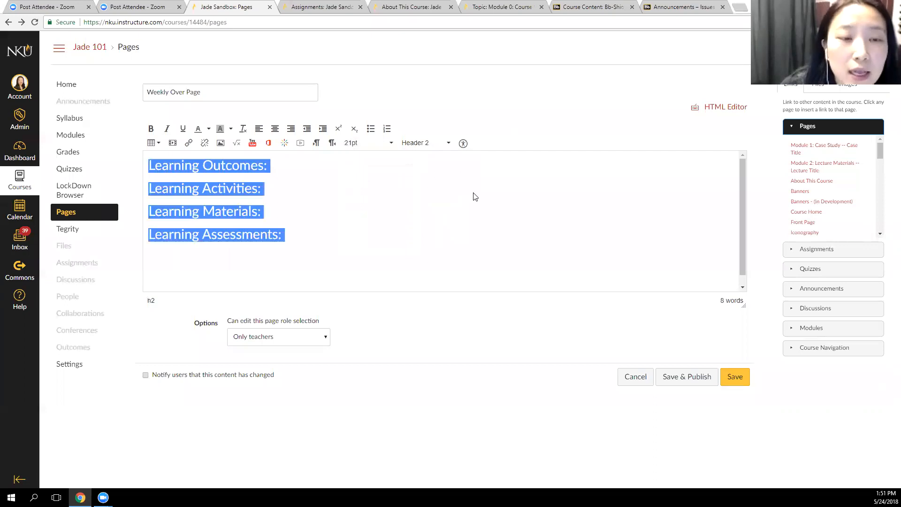
click(316, 231)
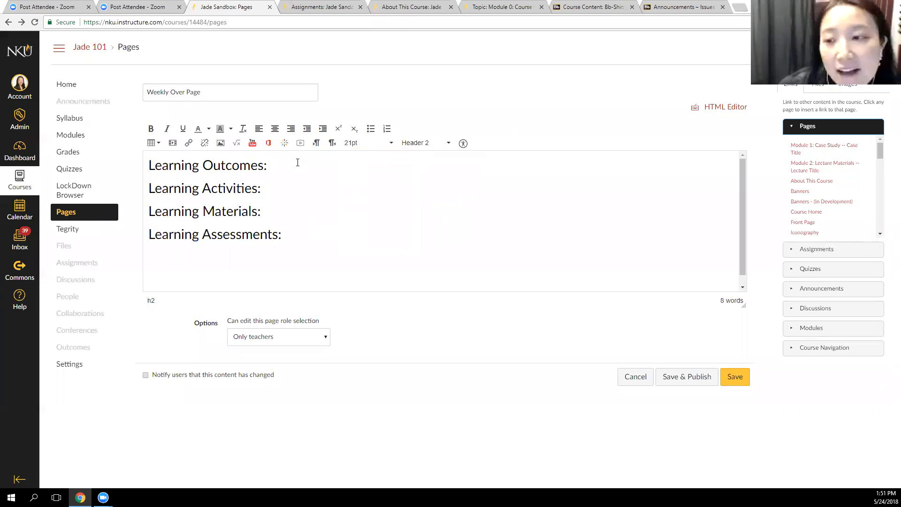
Format the "Learning Outcomes:" heading as bold, italic and underlined with blue text
drag(273, 167, 139, 156)
click(153, 129)
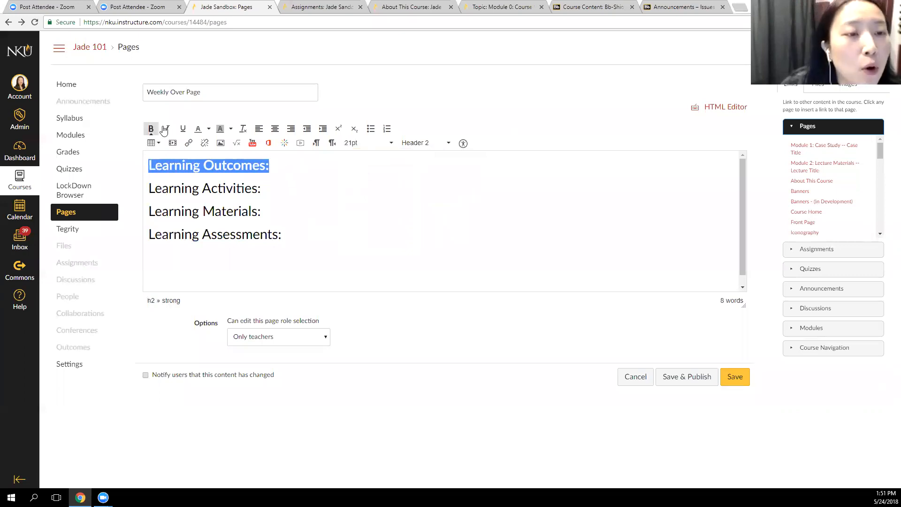
click(168, 129)
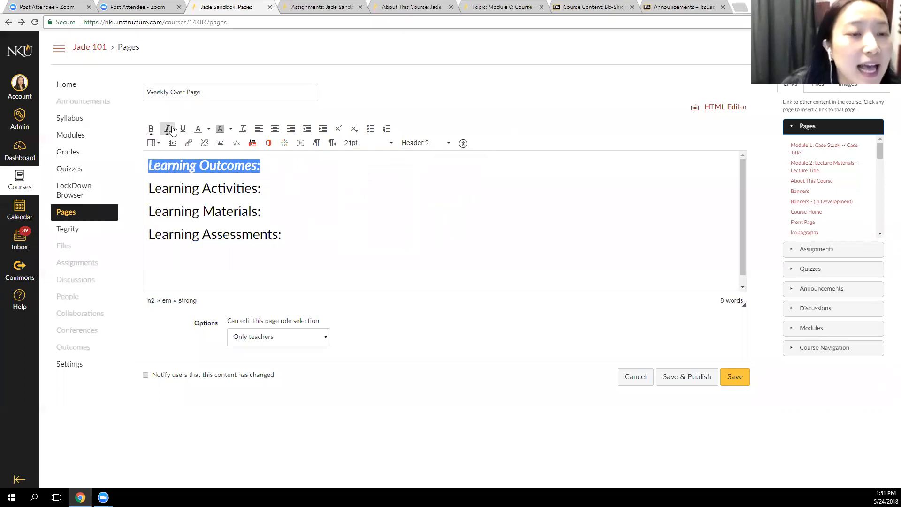
click(183, 129)
click(210, 130)
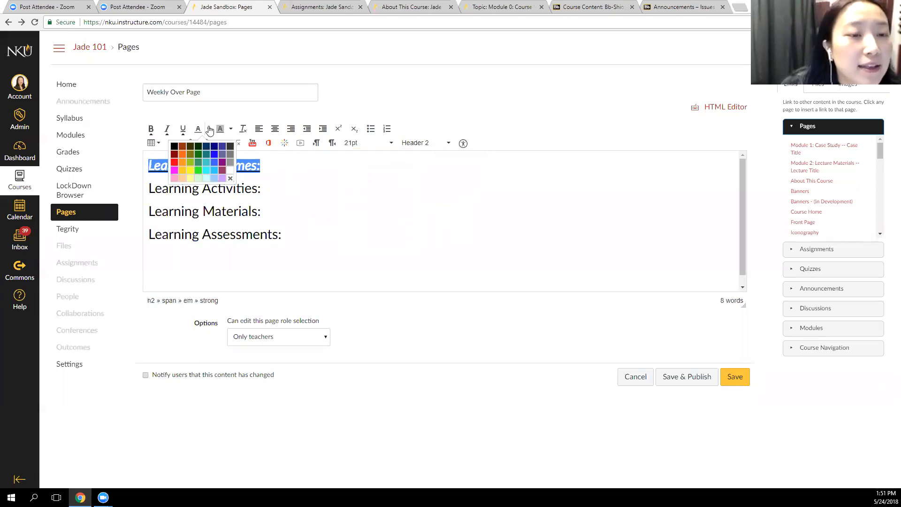
click(215, 153)
click(285, 191)
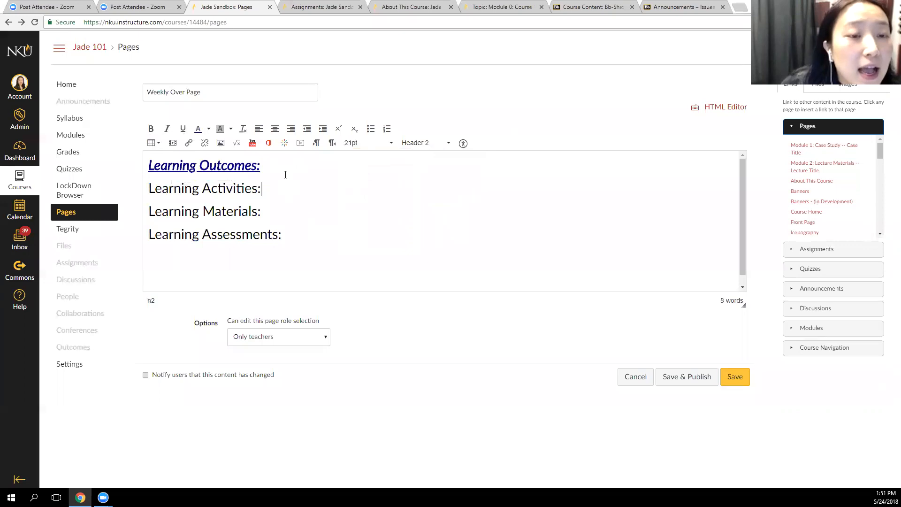
Clear the bold, italic, underline and colour formatting from the "Learning Outcomes:" heading
drag(284, 167, 141, 166)
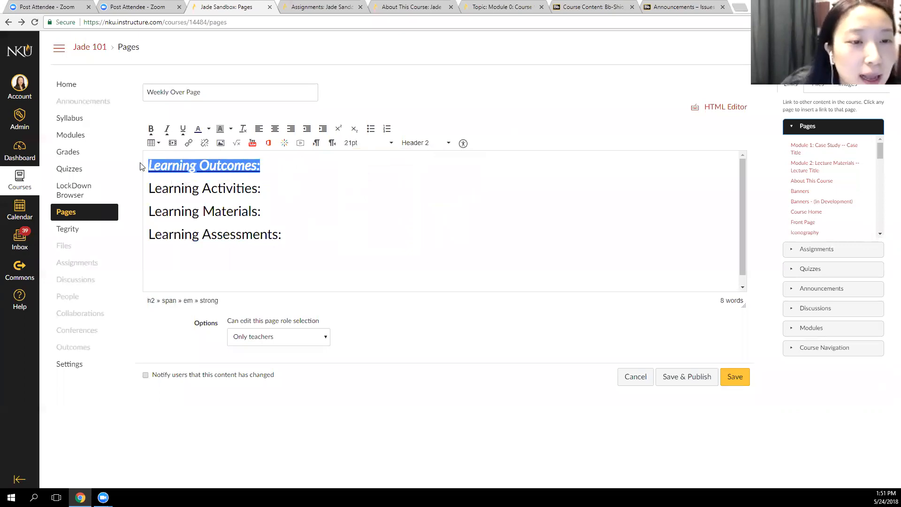
click(243, 131)
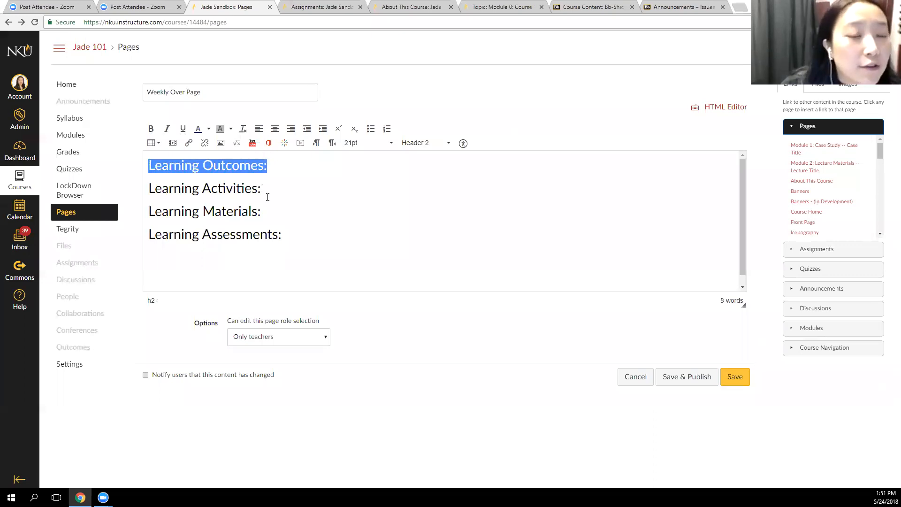
click(163, 129)
click(151, 129)
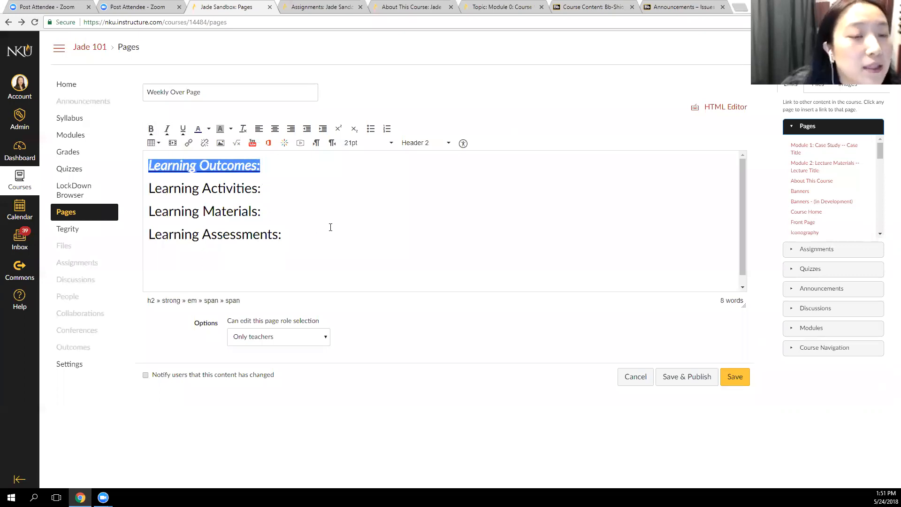
click(244, 130)
click(281, 168)
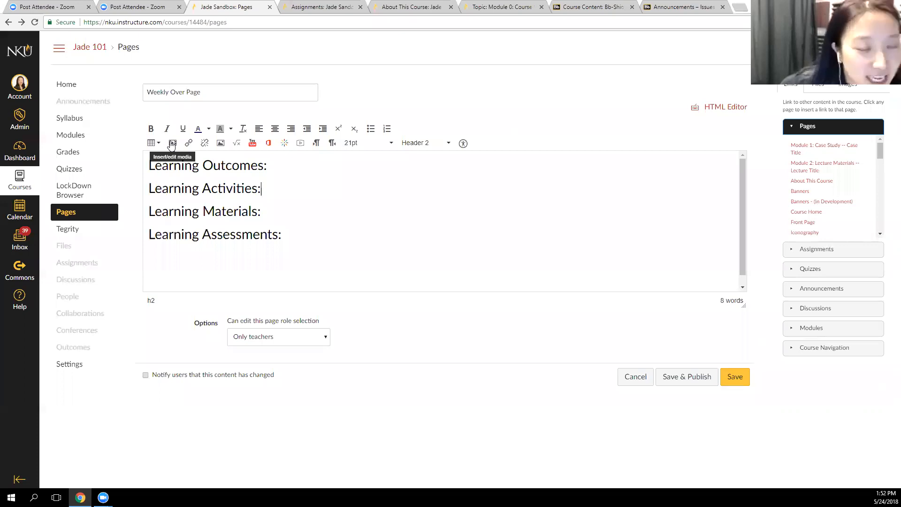
Open YouTube in a new browser tab and search for "kitty"
click(740, 7)
text(youtube.com/channel/UCRKfDCnfhcgp98SkWeKriDw)
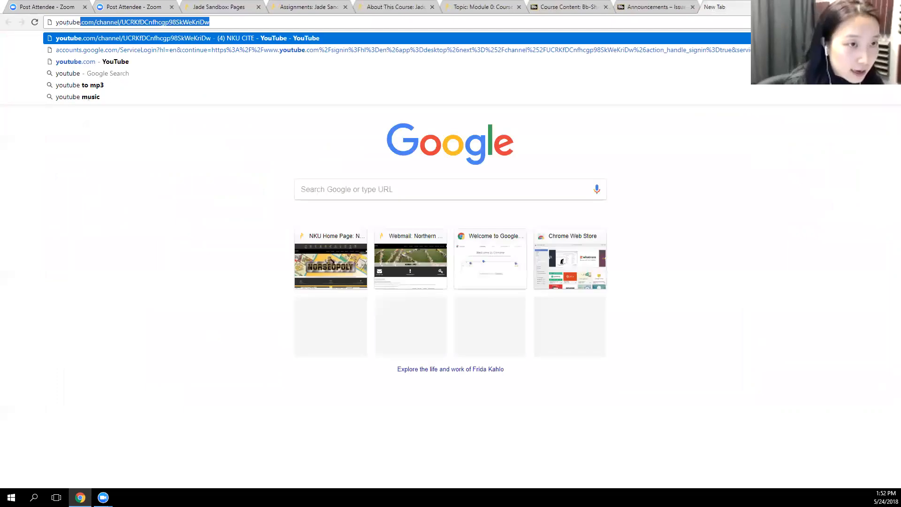
key(Return)
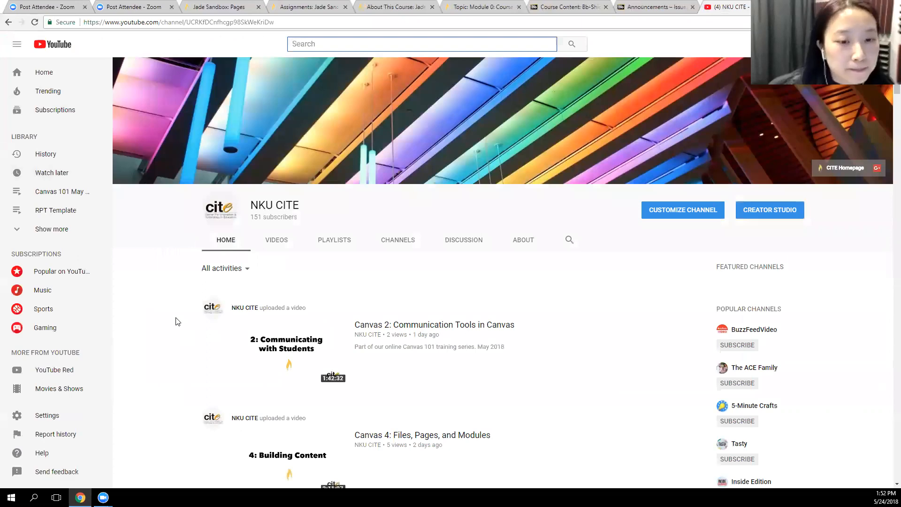
text(kitty)
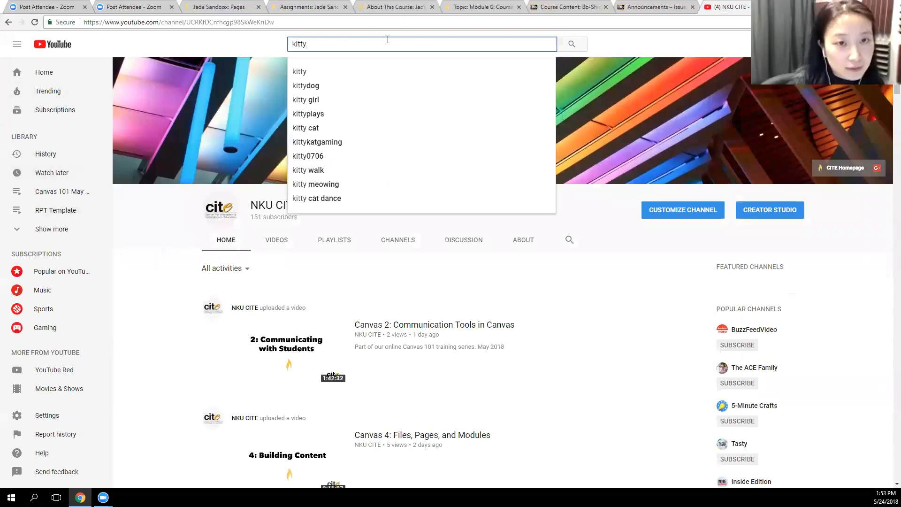
key(Return)
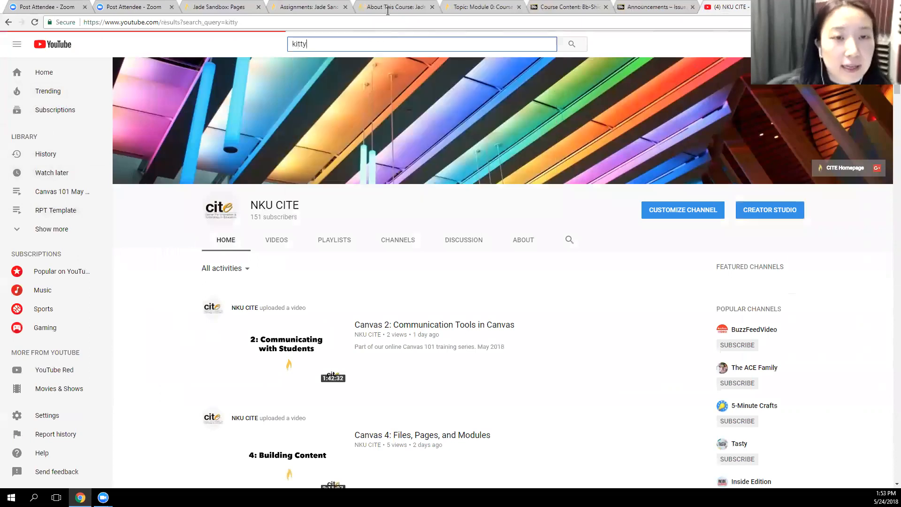
Open the video "Kitty Gets Sneakily Close to Owner", pause playback and select its web address for copying
scroll(330, 294, down, 5)
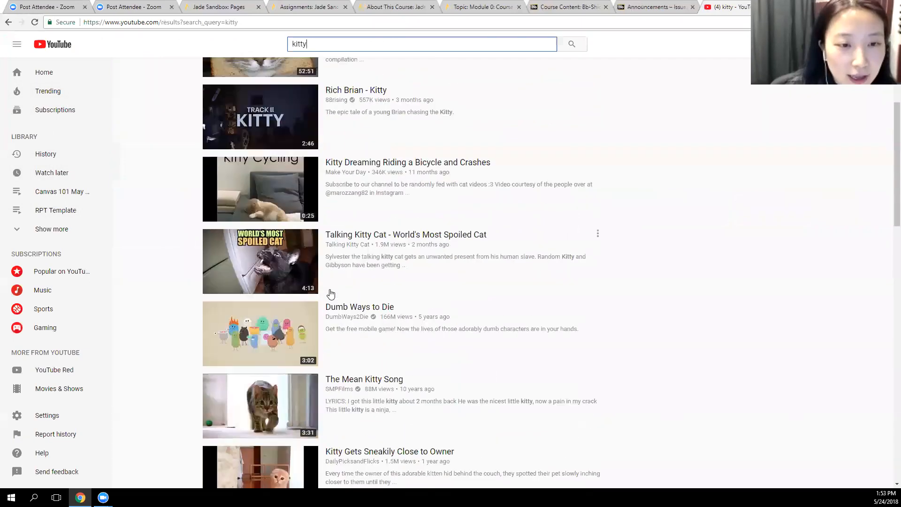
scroll(330, 295, down, 5)
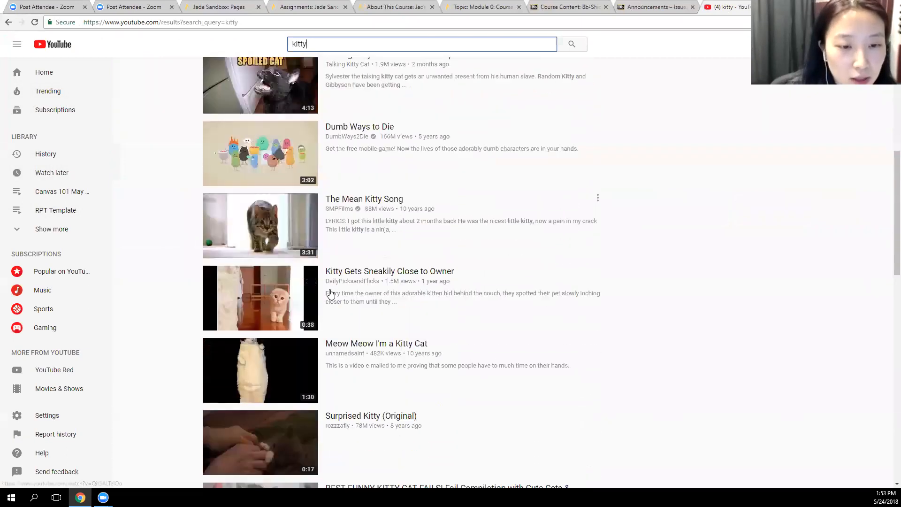
click(282, 254)
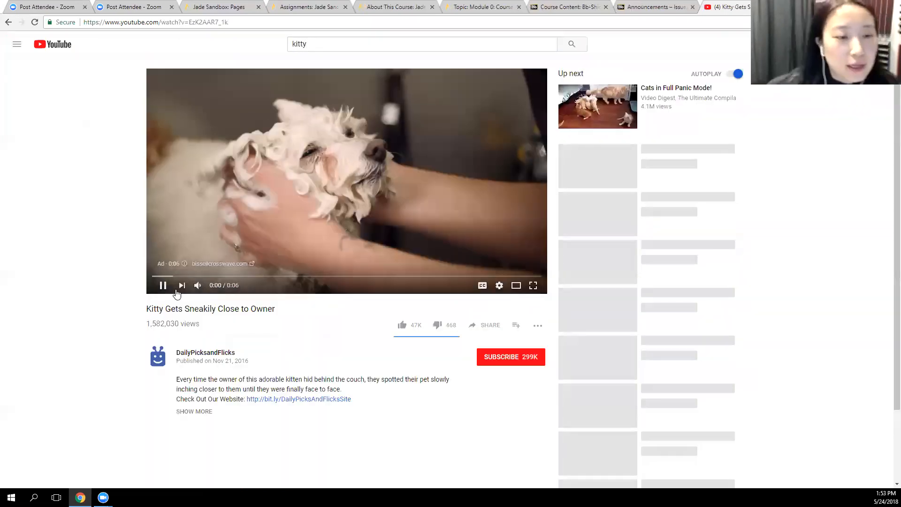
click(163, 287)
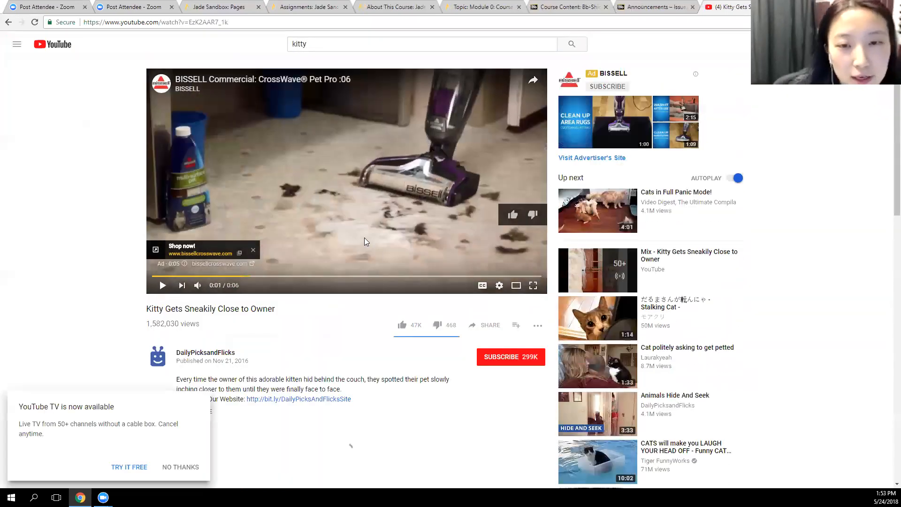
click(281, 18)
key(ctrl+c)
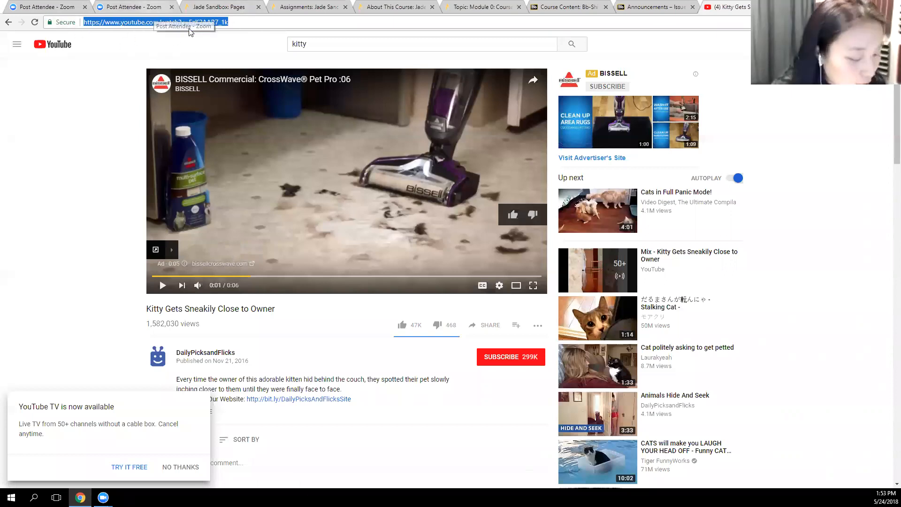
Return to the Weekly Over Page draft and add the bullet "View this video and think about ....." under Learning Activities
click(381, 6)
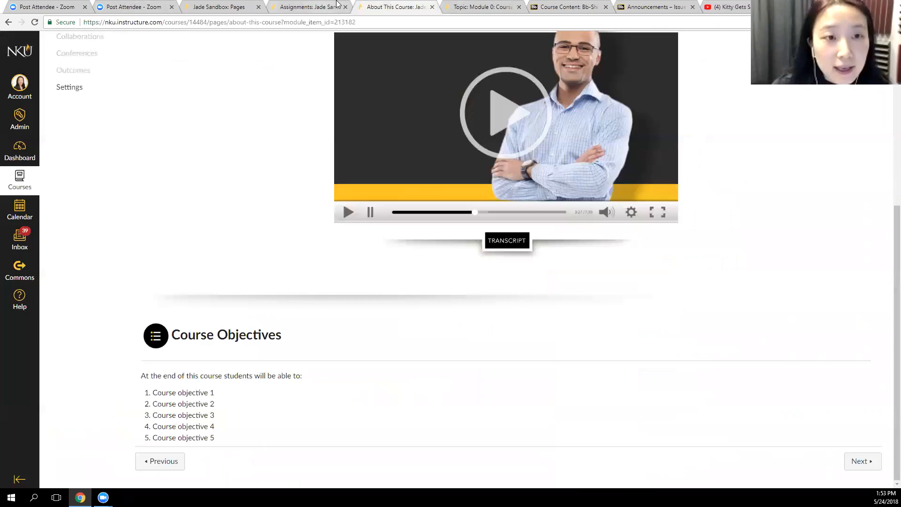
click(337, 5)
click(225, 6)
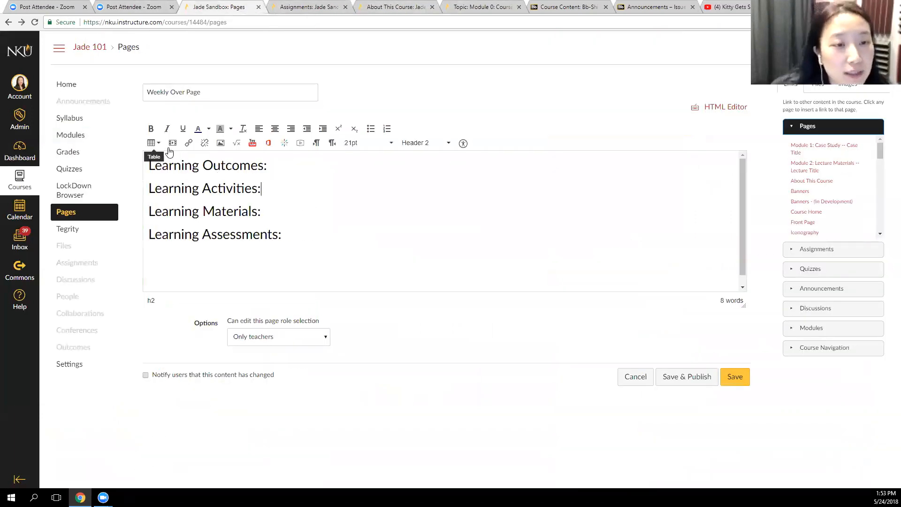
click(266, 211)
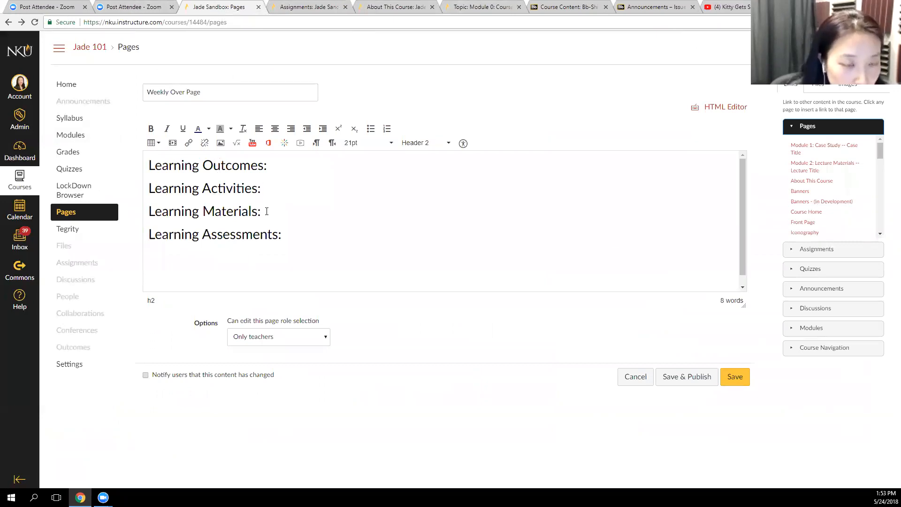
key(Up)
key(Return)
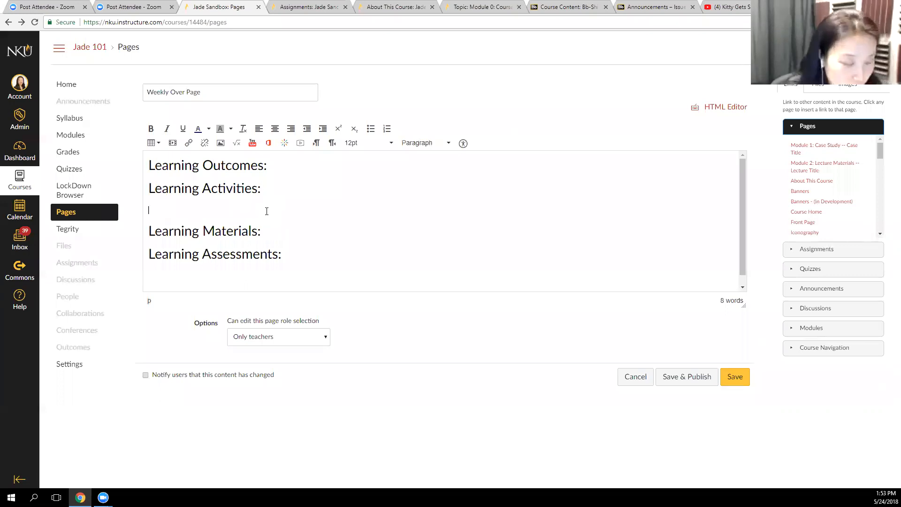
click(370, 129)
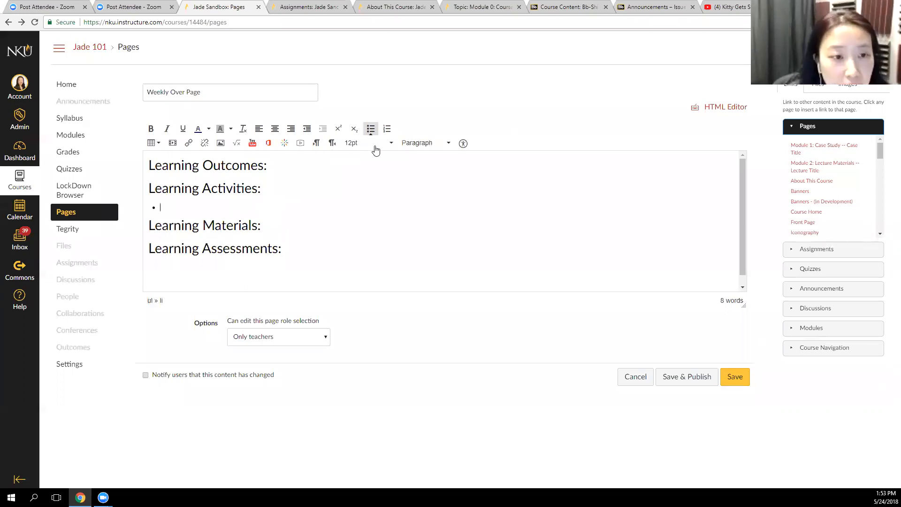
text(View this video and think about)
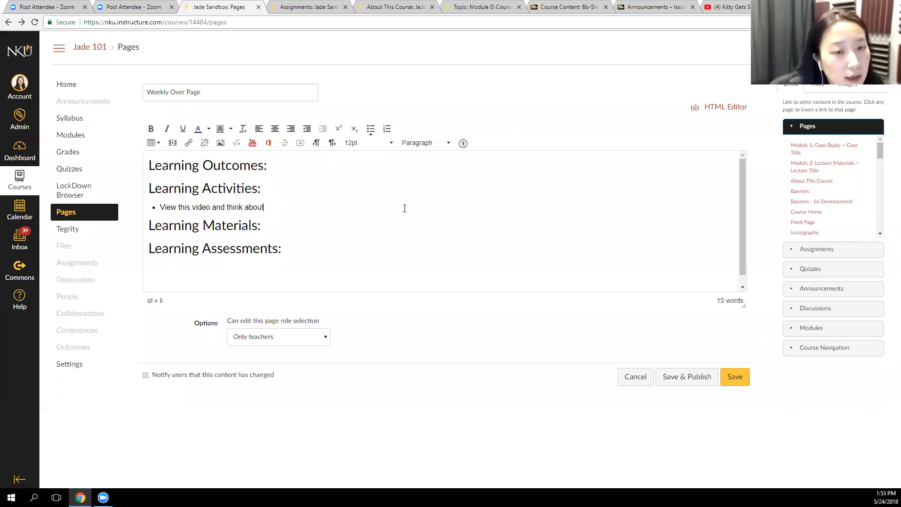
text( .....)
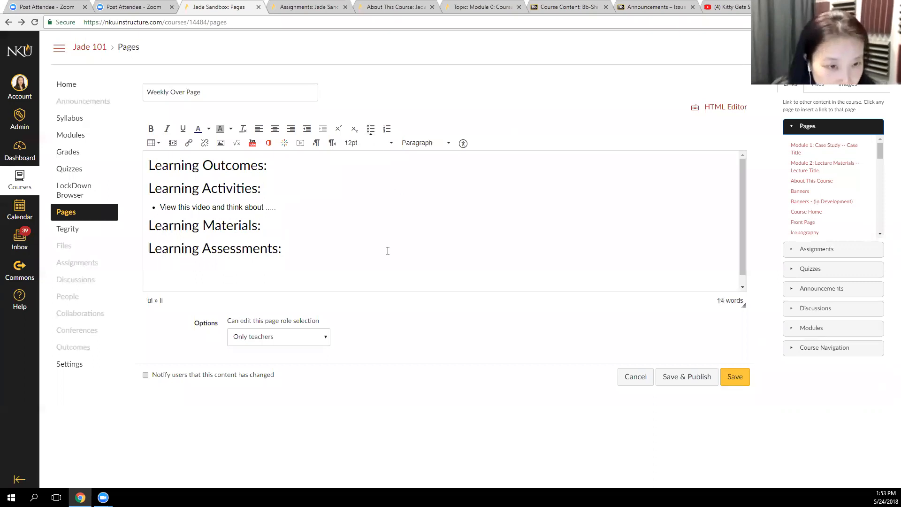
Embed the copied YouTube video as media on a new unbulleted line below the "View this video and think about ....." bullet
key(Return)
key(BackSpace)
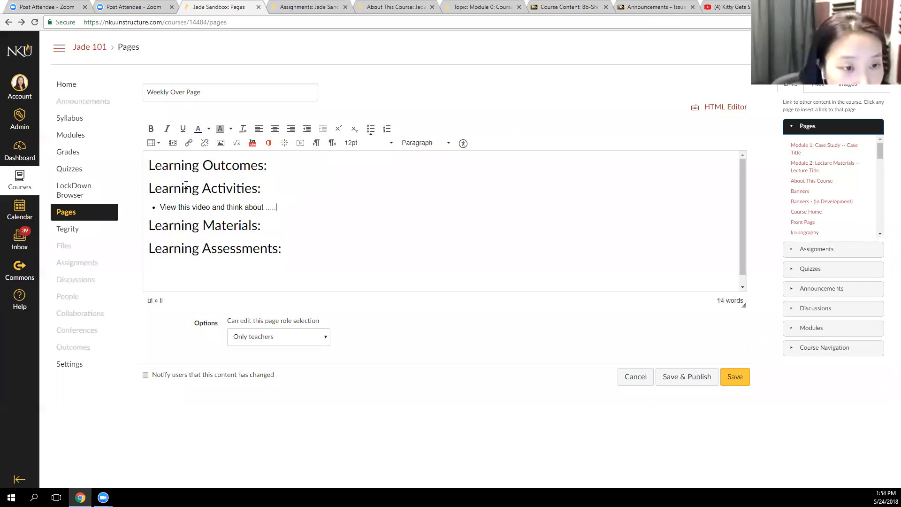
key(Return)
key(Return)
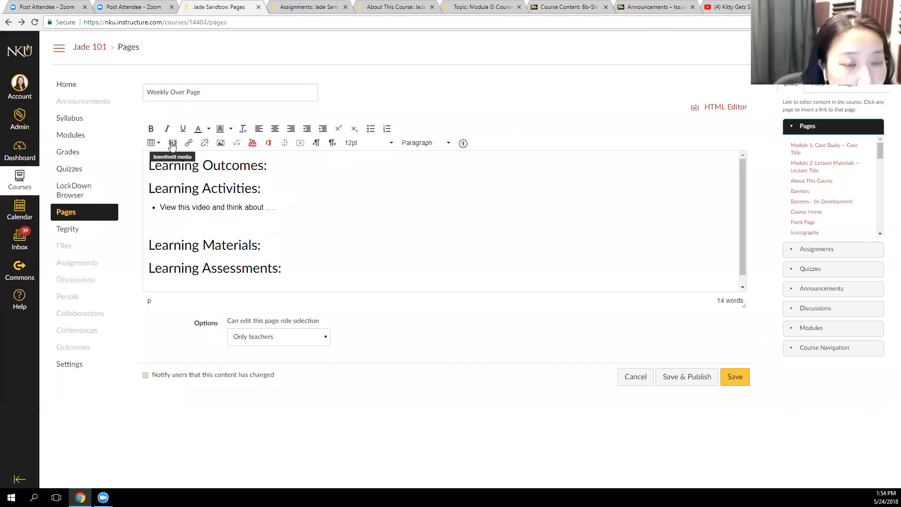
click(172, 143)
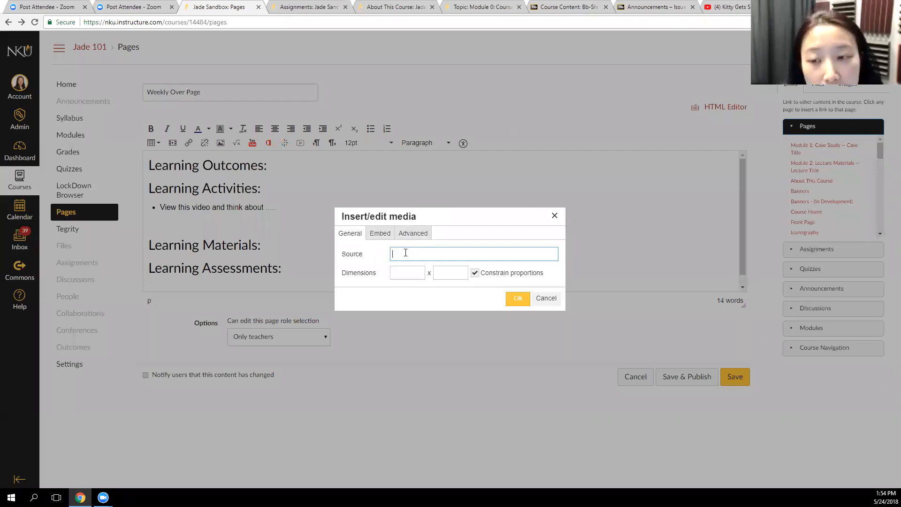
click(380, 234)
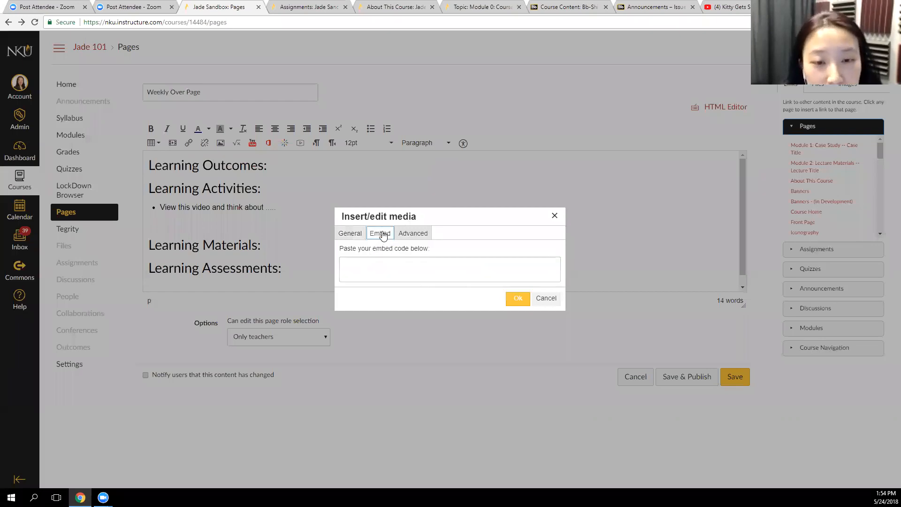
click(414, 235)
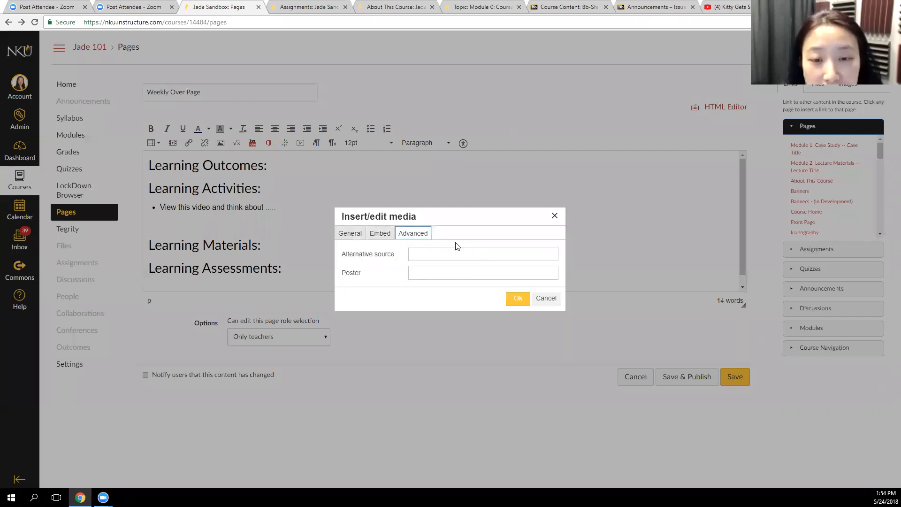
click(383, 235)
click(350, 234)
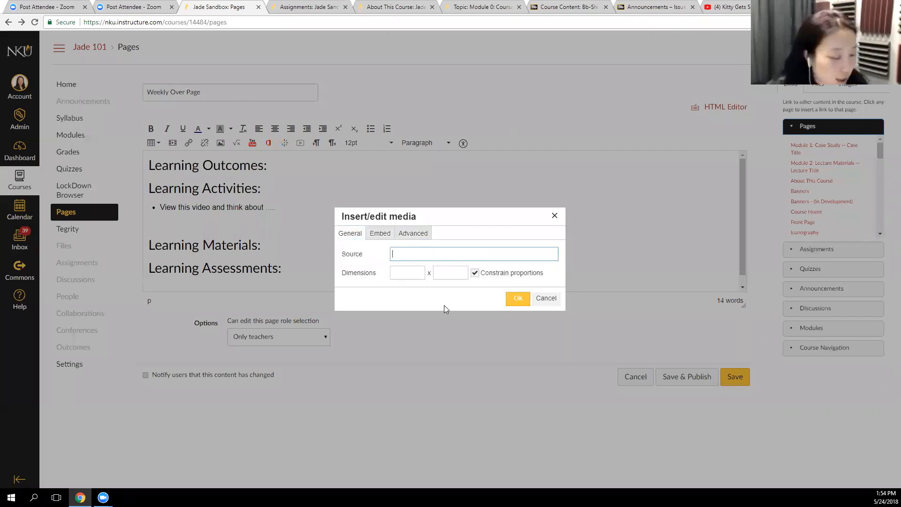
key(ctrl+v)
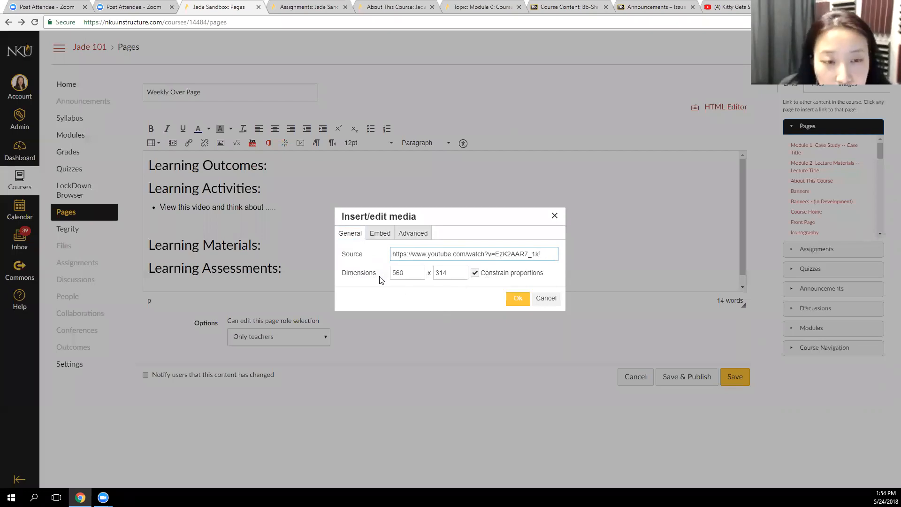
click(524, 301)
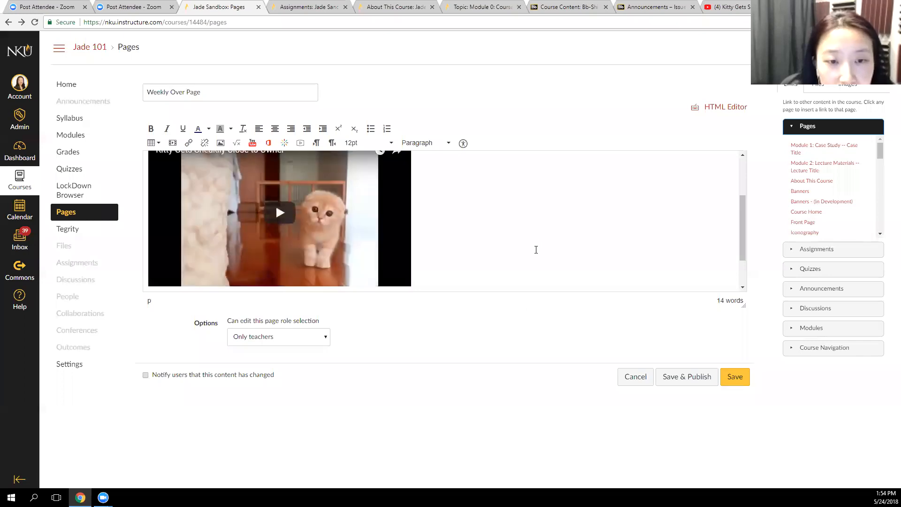
Save the Weekly Over Page, and test the embedded video by playing it briefly and pausing it
scroll(538, 243, down, 3)
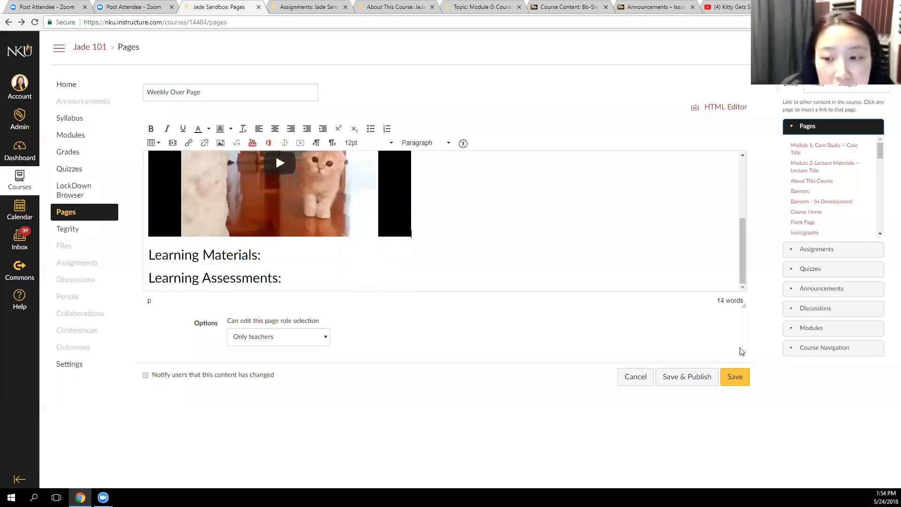
click(739, 378)
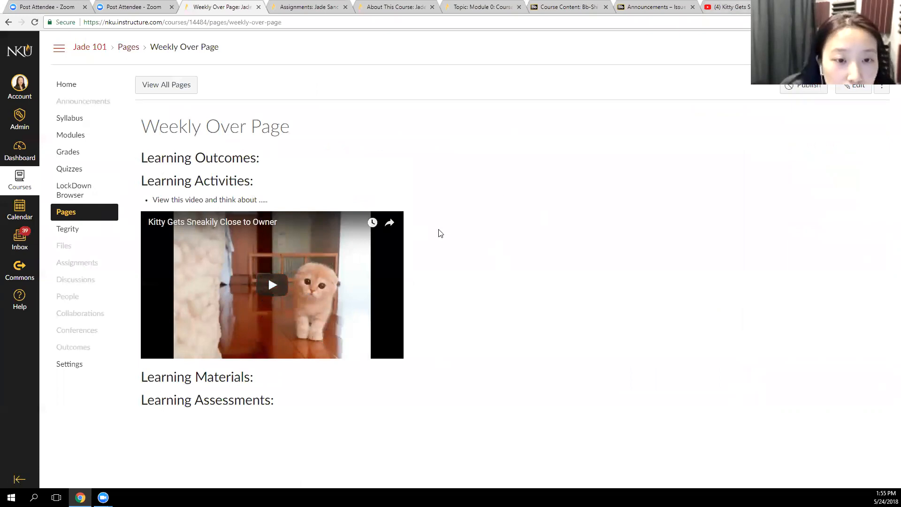
click(273, 285)
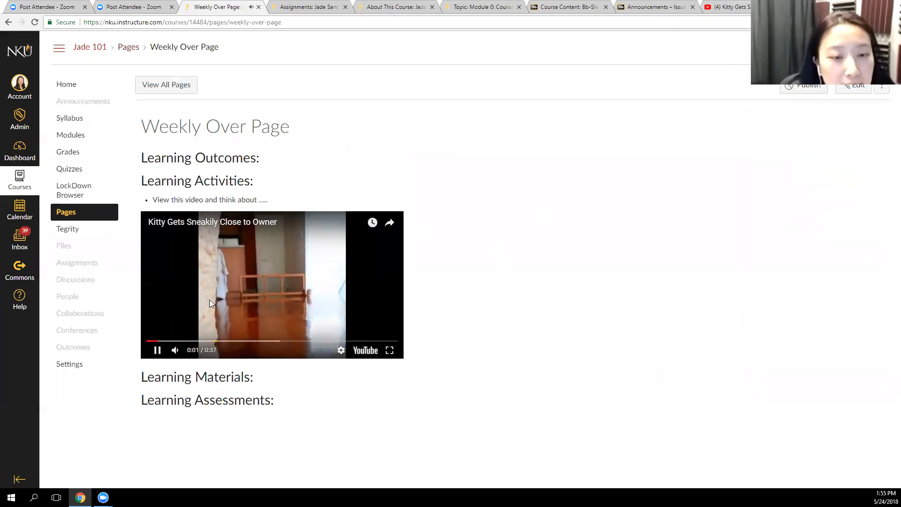
click(157, 350)
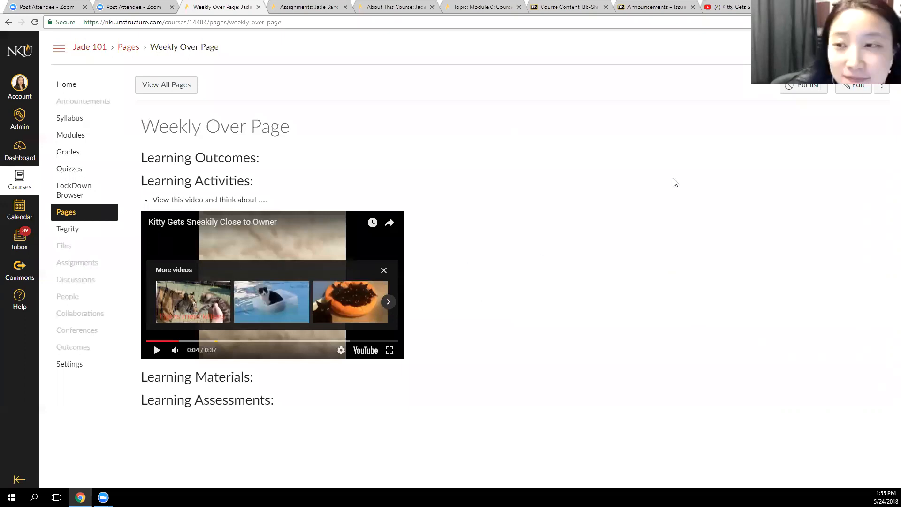
Reopen the Weekly Over Page for editing and enlarge the content area to about twice its height
click(853, 86)
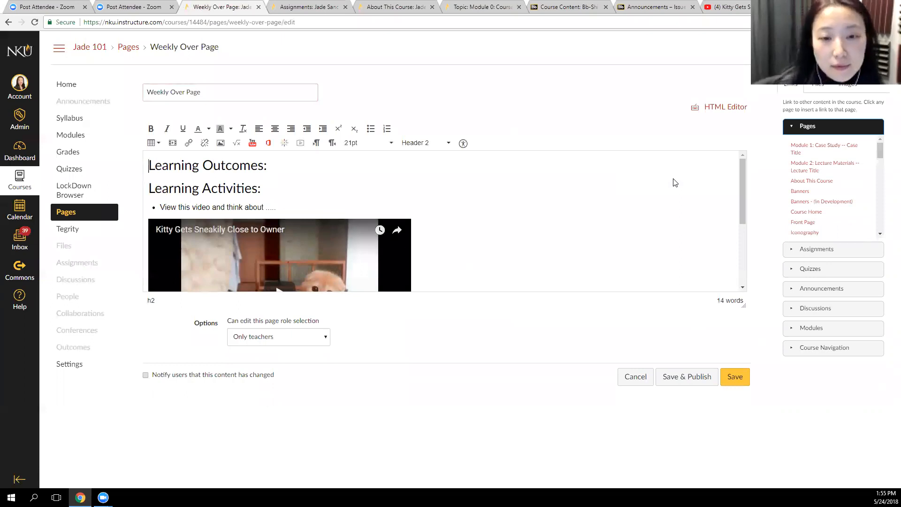
drag(743, 301, 735, 432)
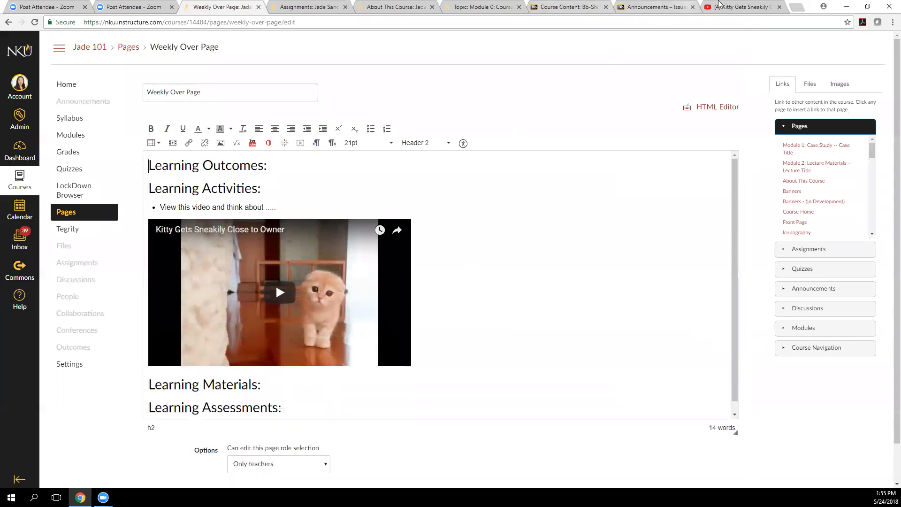
click(743, 7)
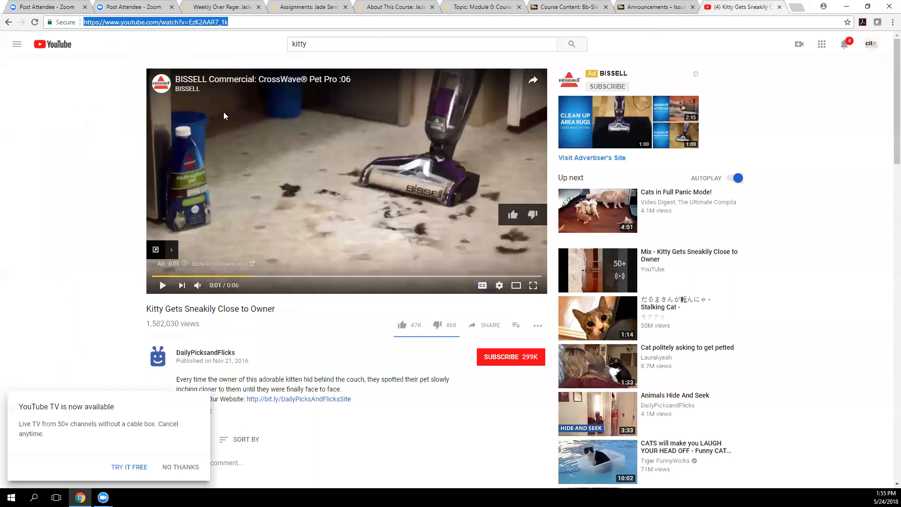
click(223, 7)
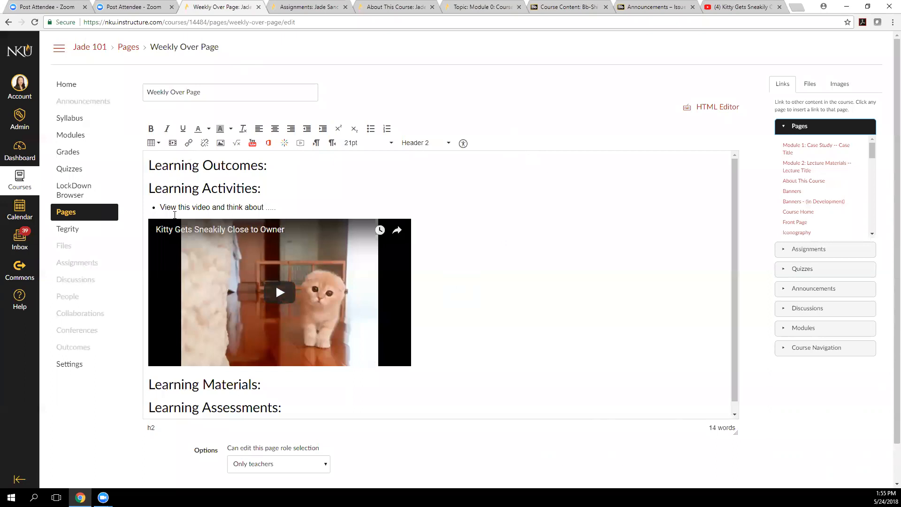
Add an empty unbulleted line between the "View this video" bullet and the embedded video
click(294, 208)
key(Return)
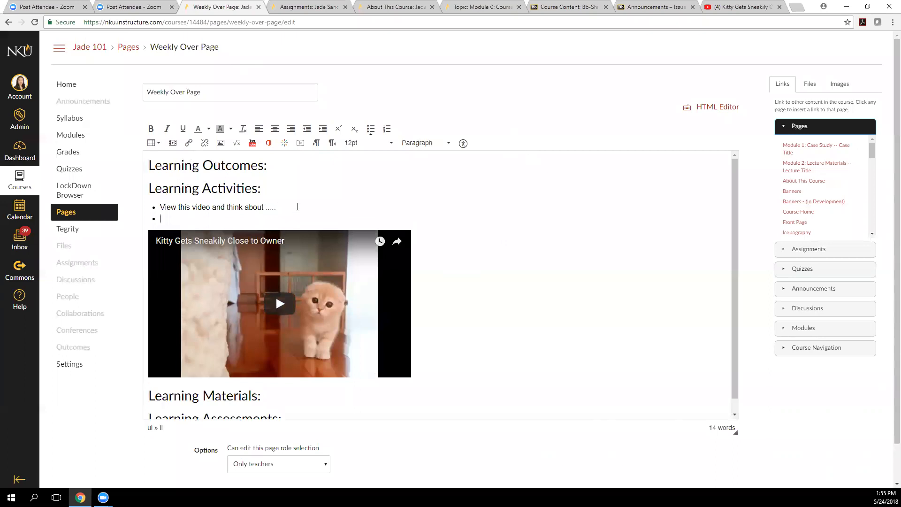
key(BackSpace)
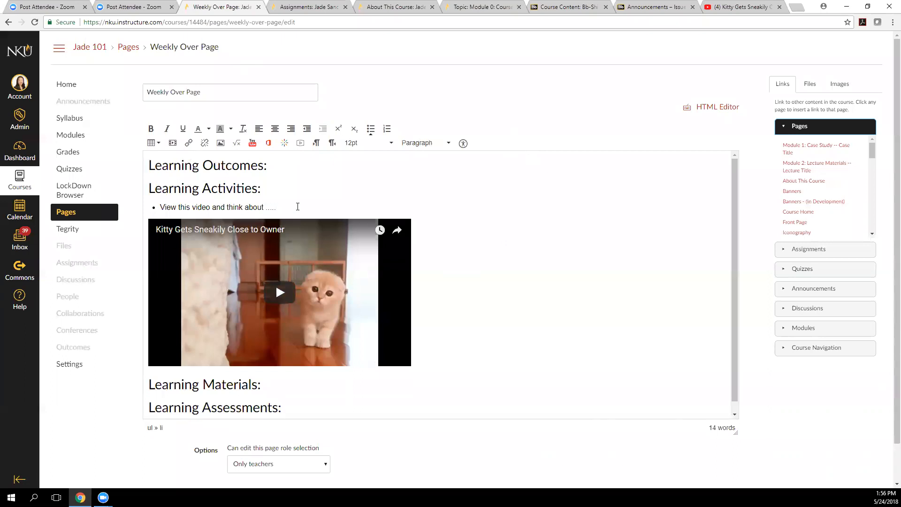
key(Return)
key(Return)
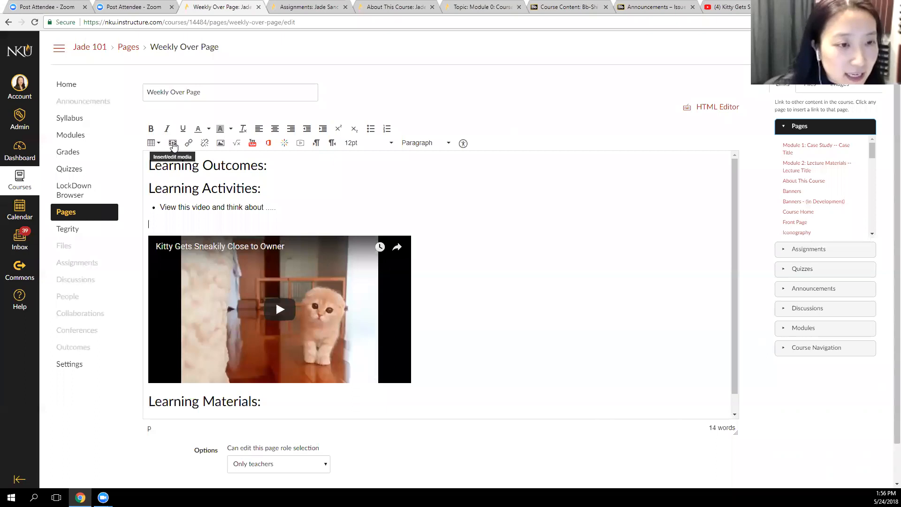
click(173, 144)
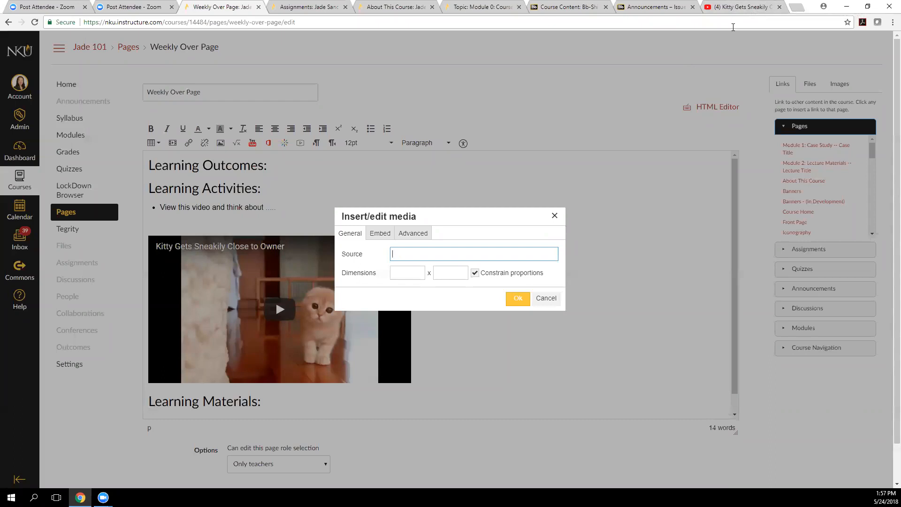
click(534, 213)
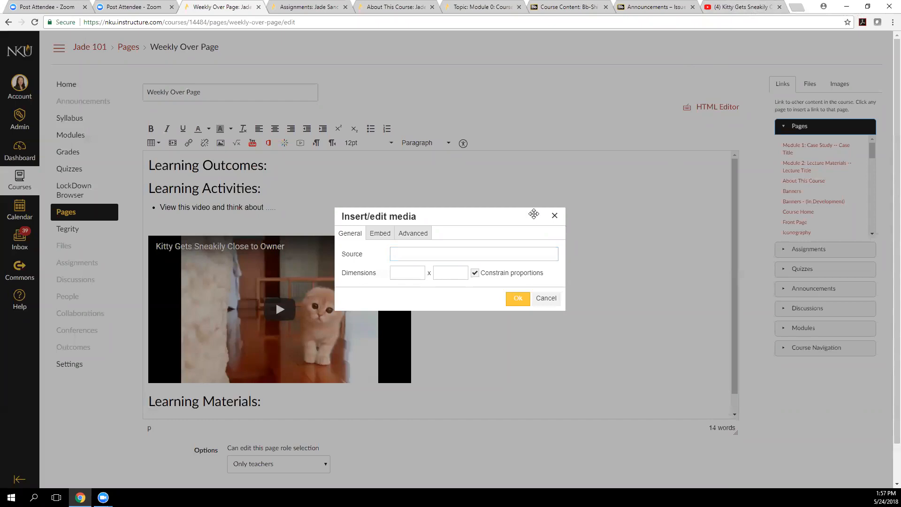
key(Escape)
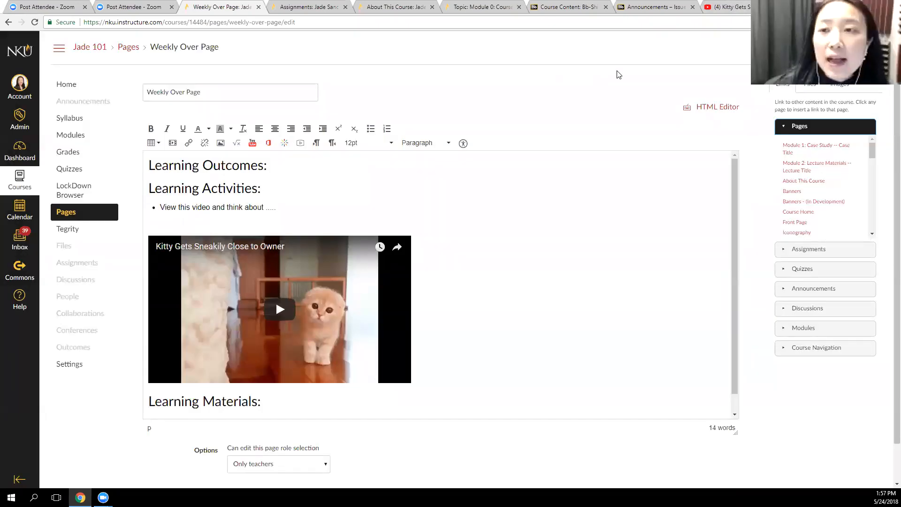
Select the kitty video's web address again on YouTube, and open and cancel media insertion in the Weekly Over Page draft
click(725, 7)
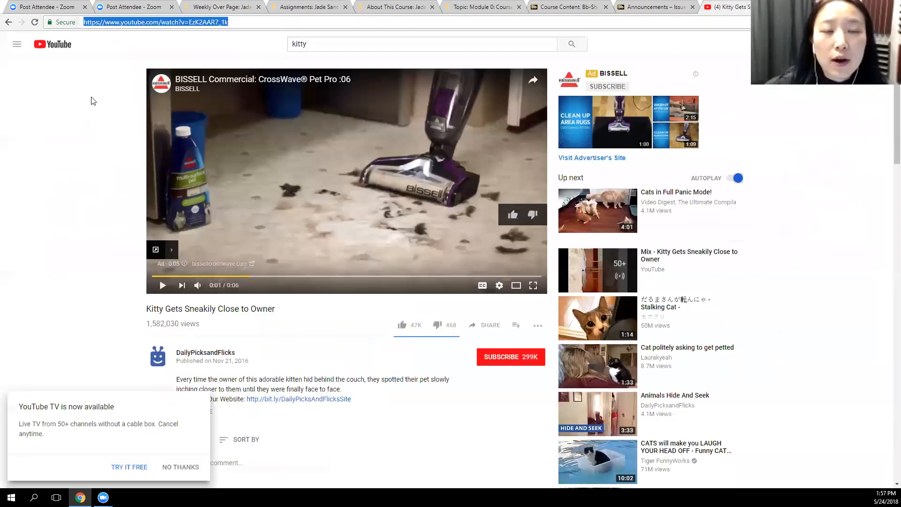
click(92, 101)
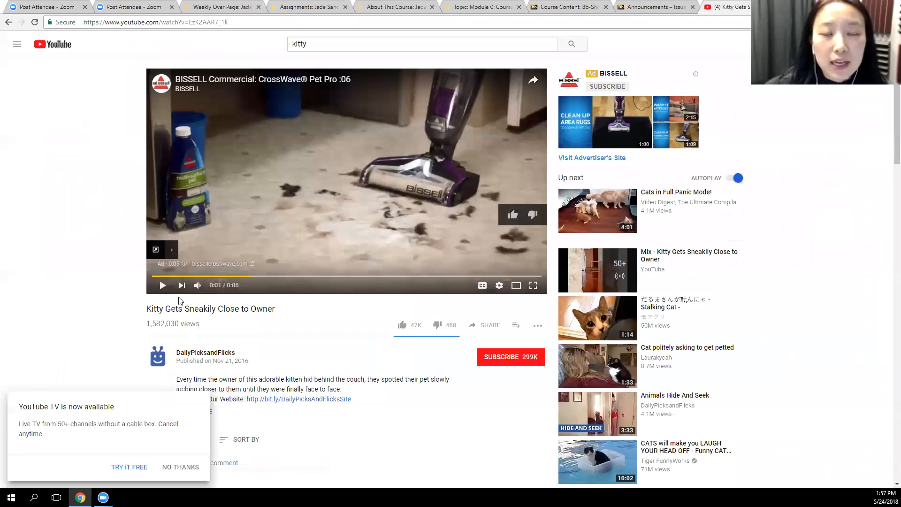
drag(228, 22, 77, 18)
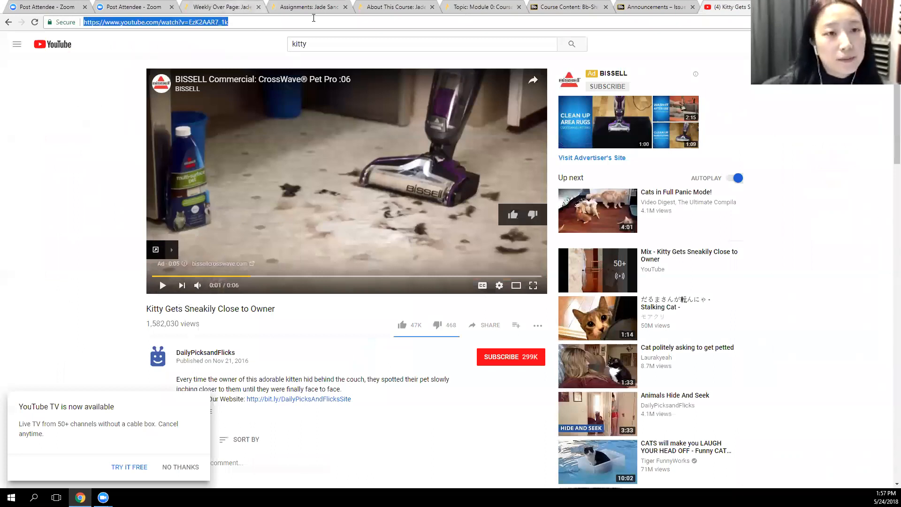
click(220, 7)
click(173, 143)
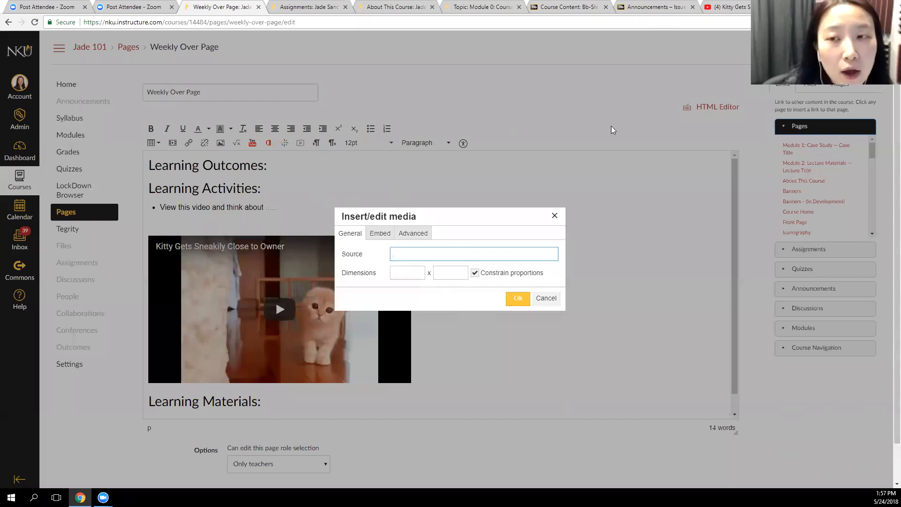
click(727, 6)
click(251, 24)
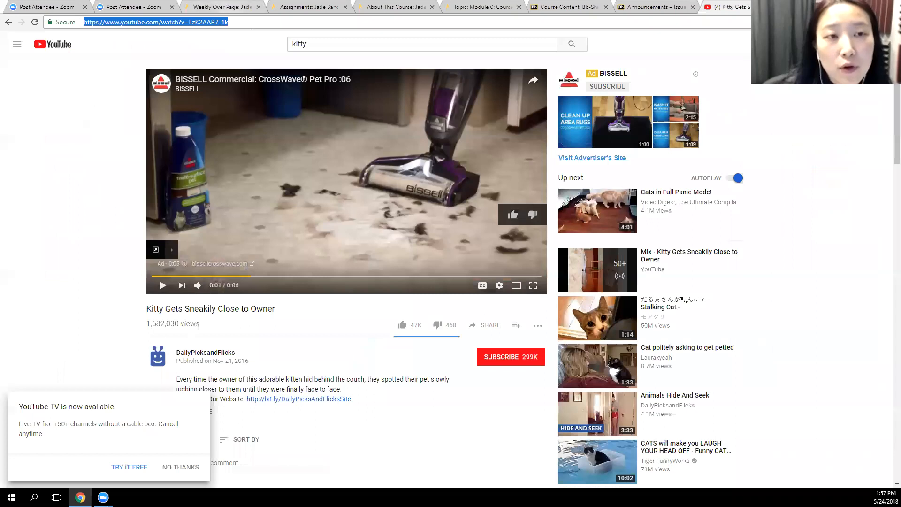
click(230, 7)
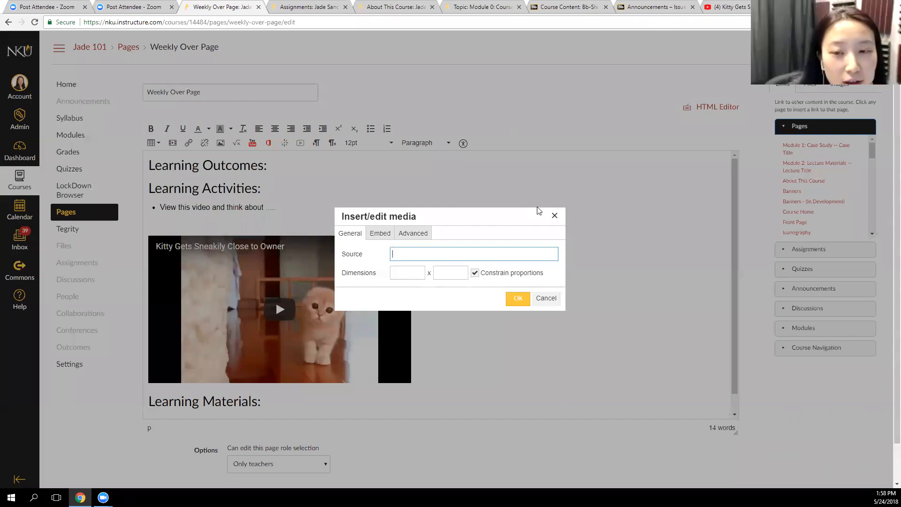
click(554, 215)
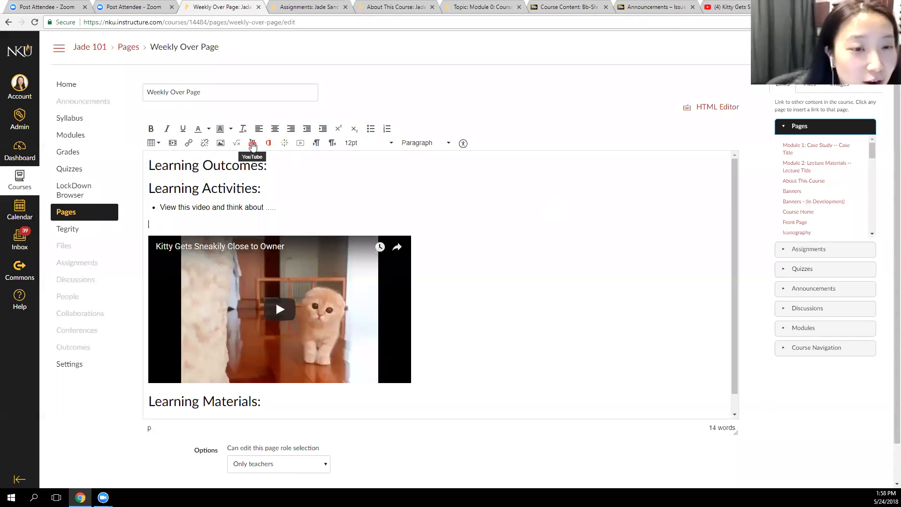
Search for "kitty" with the YouTube embedding tool of the Weekly Over Page editor
click(251, 144)
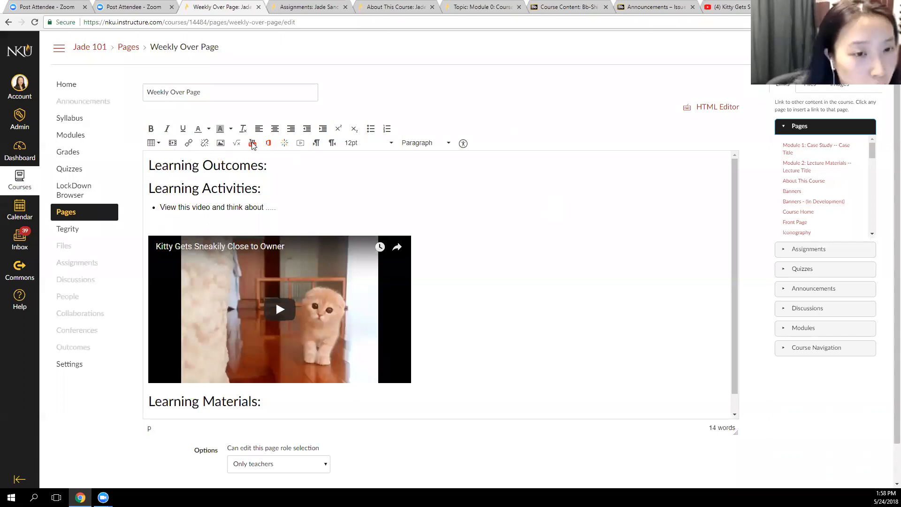
click(497, 170)
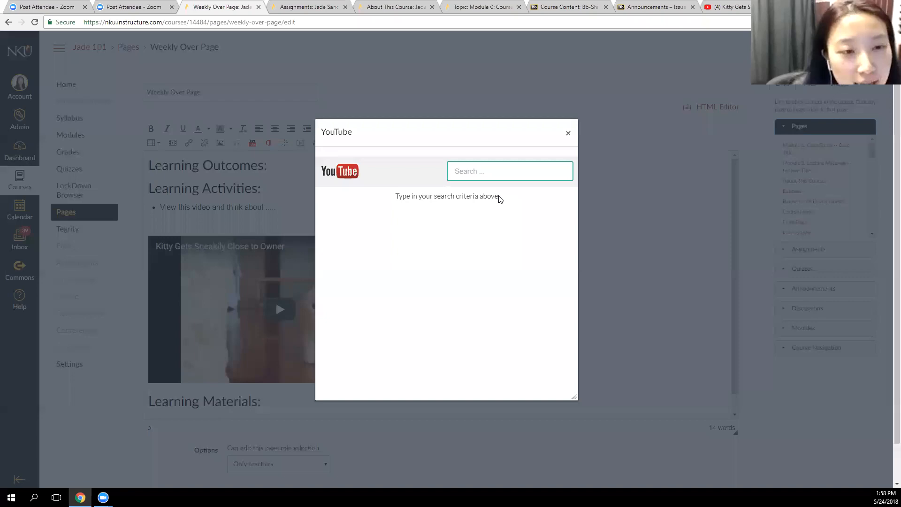
click(499, 170)
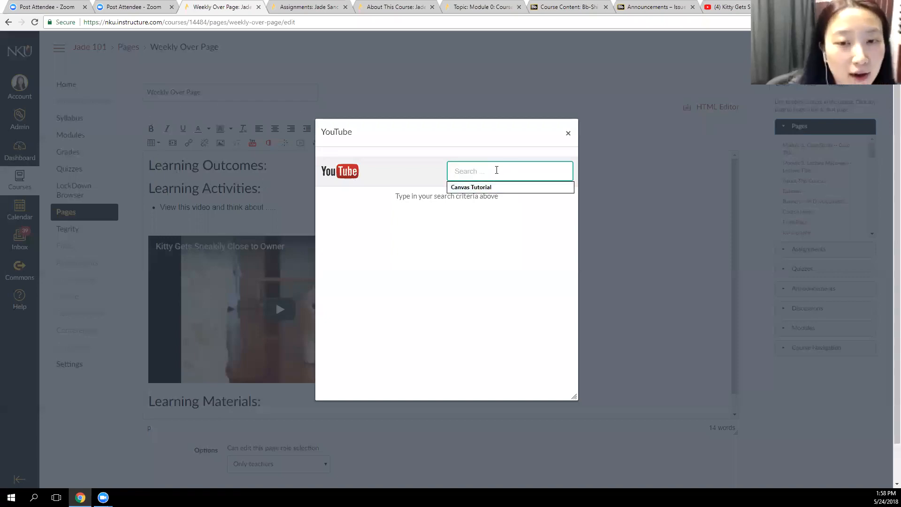
text(kitty)
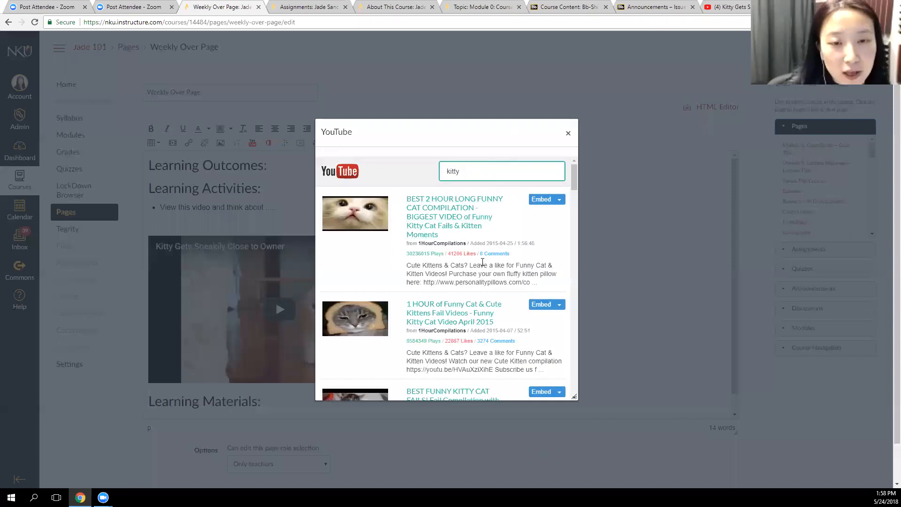
Embed a second copy of the "Kitty Gets Sneakily Close to Owner" video above the existing one, and review the page draft
scroll(446, 236, down, 10)
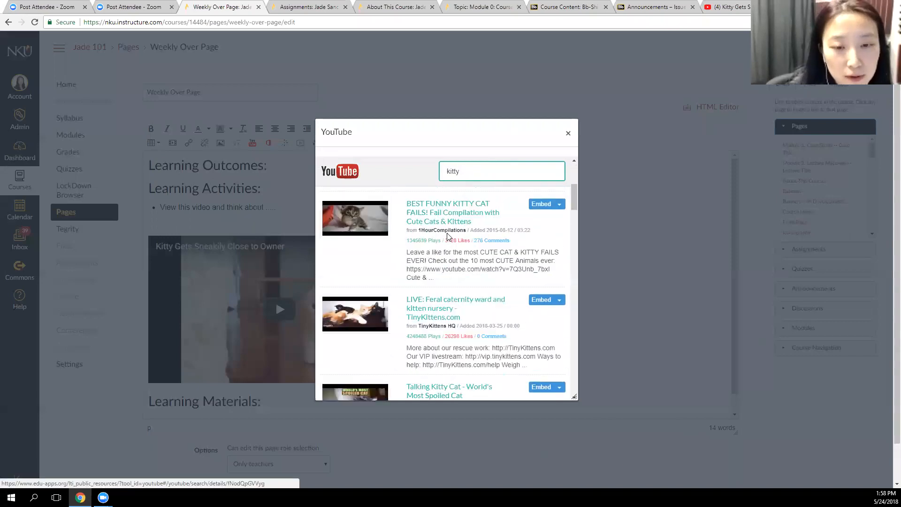
scroll(447, 236, down, 10)
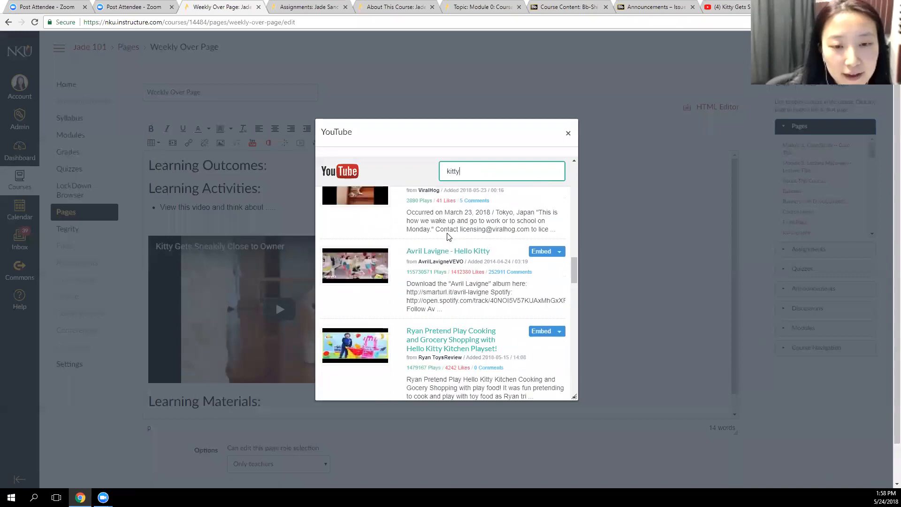
click(542, 262)
scroll(541, 266, down, 1)
scroll(541, 263, up, 1)
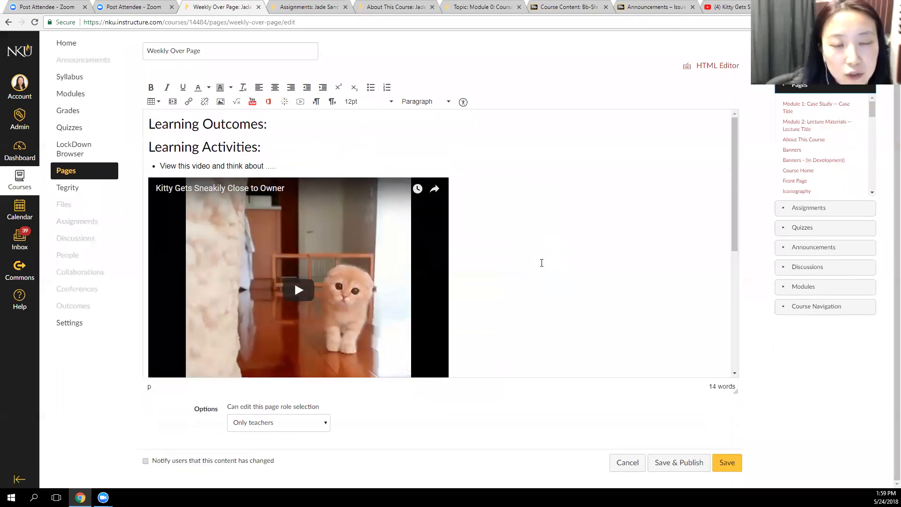
scroll(541, 262, down, 5)
scroll(541, 263, up, 4)
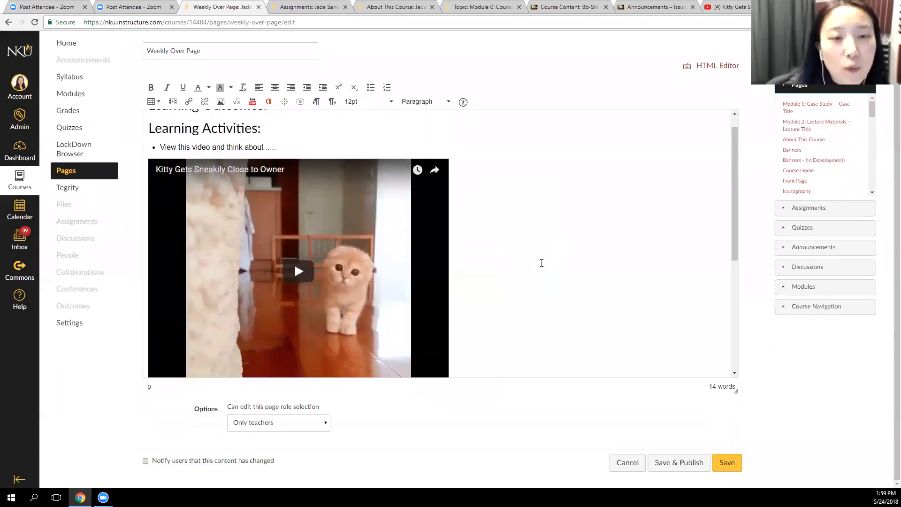
scroll(542, 263, down, 5)
scroll(541, 263, up, 4)
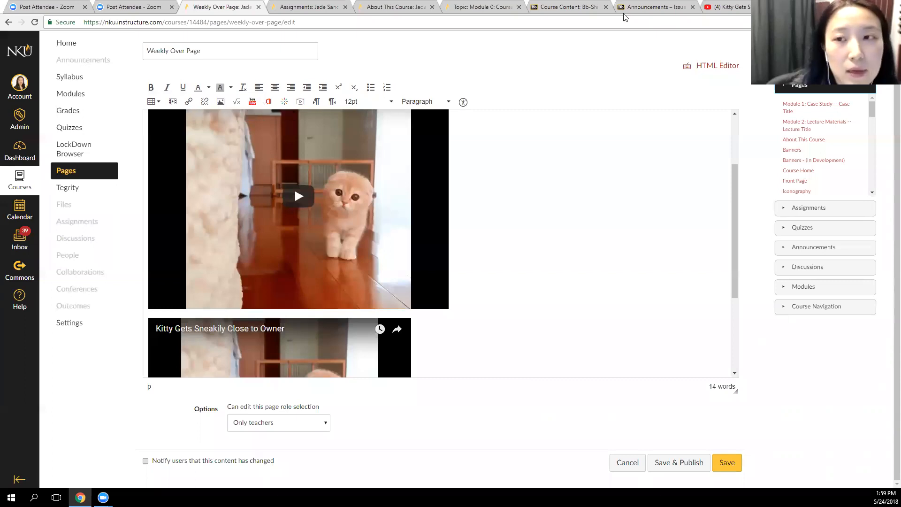
Switch to YouTube and search for "ted talks"
click(730, 6)
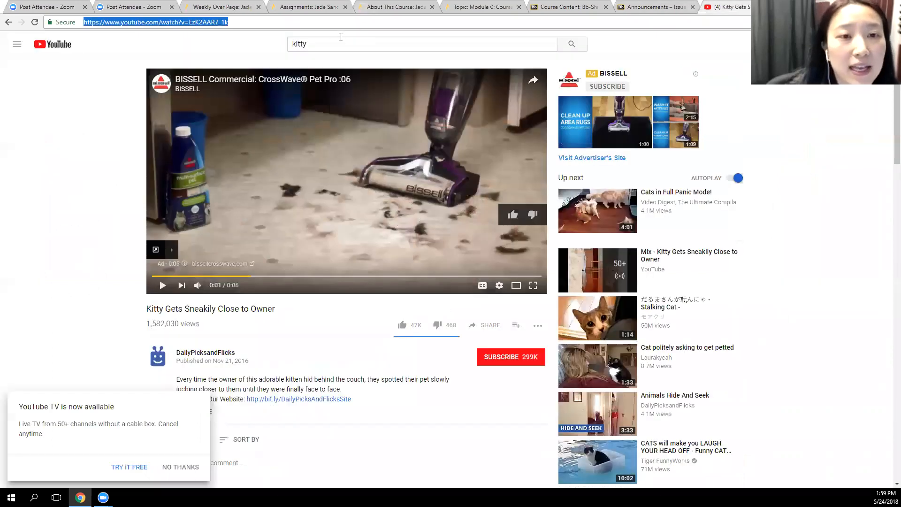
click(340, 37)
text(ted)
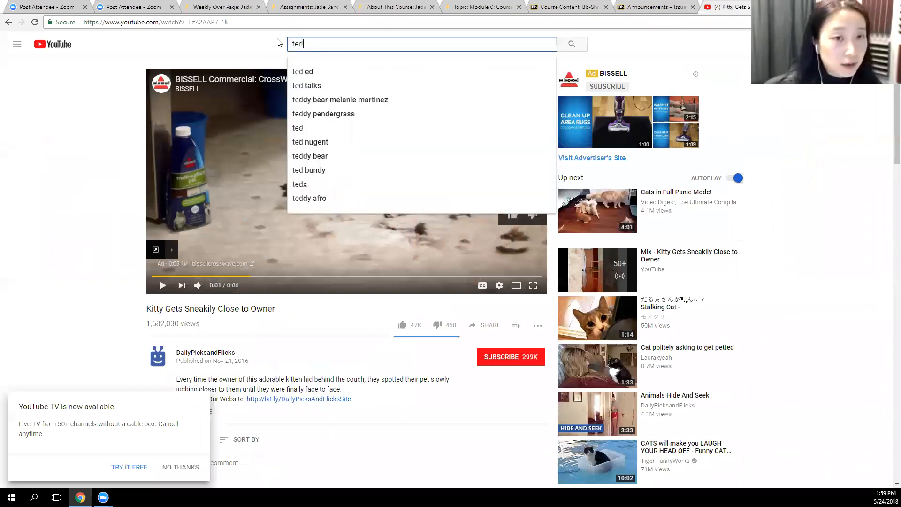
text( talks)
key(Return)
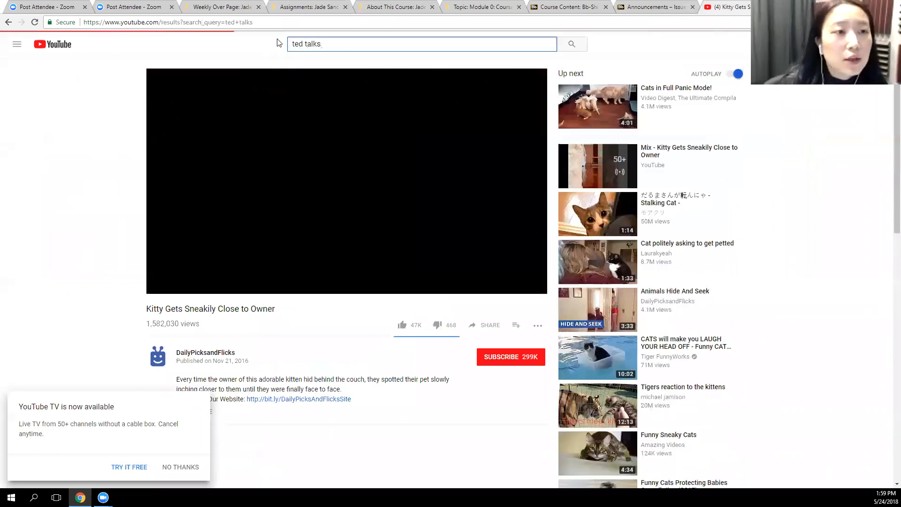
Search Google for "ted talks" in a new browser tab and open the TED website
key(ctrl+t)
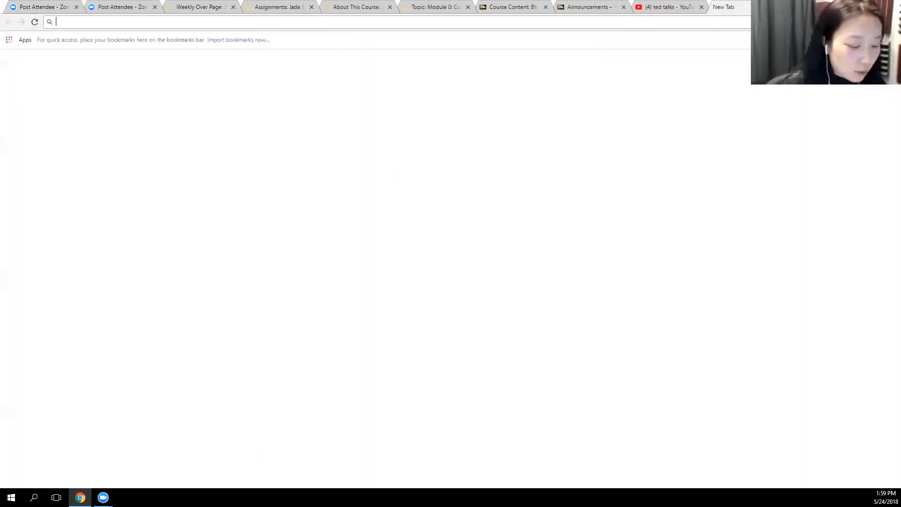
text(ted talks)
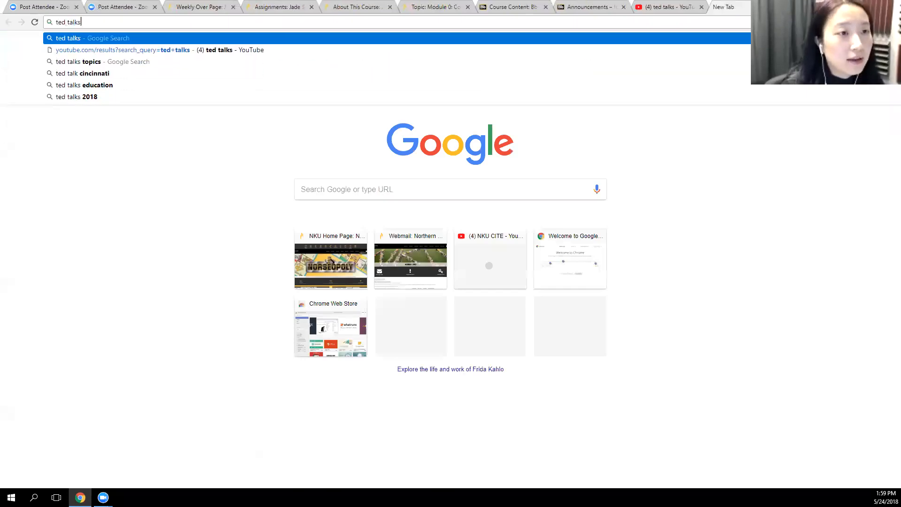
key(Return)
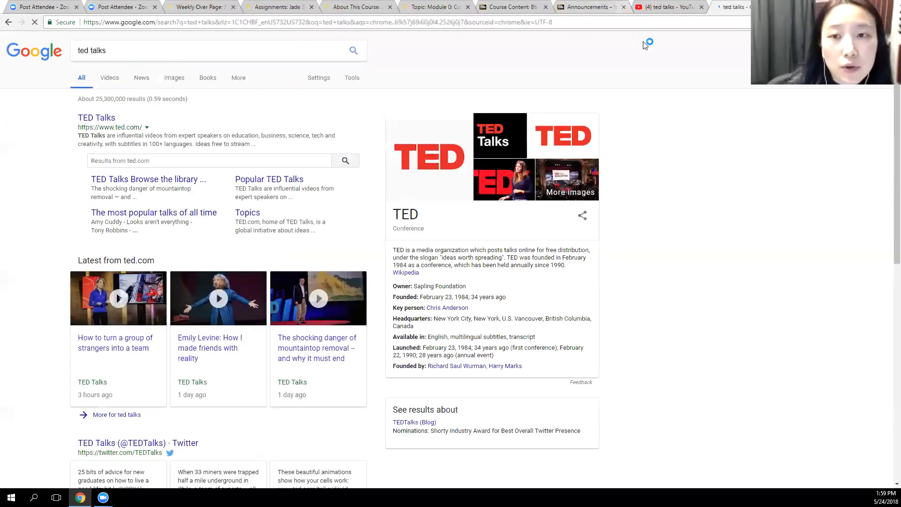
click(94, 119)
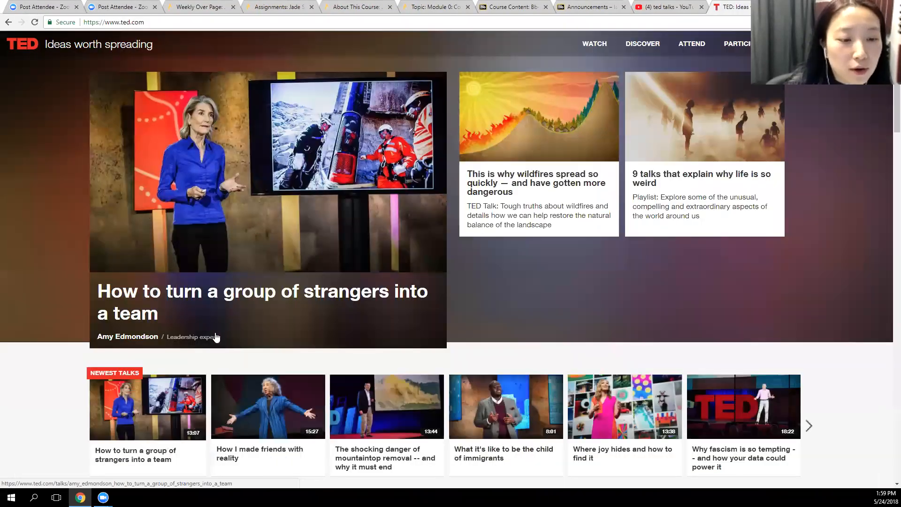
Open the TED talk "What it's like to be the child of immigrants", play it briefly and pause it
scroll(217, 338, down, 5)
scroll(126, 154, up, 5)
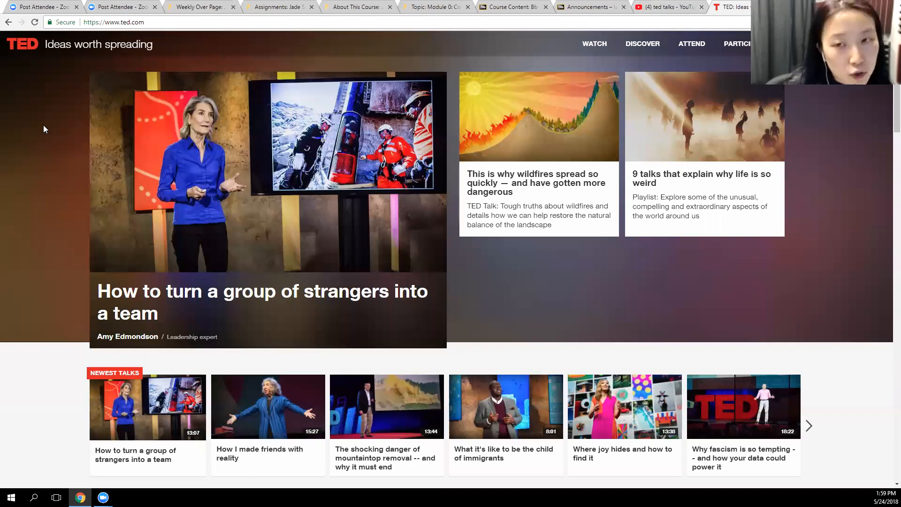
scroll(657, 276, down, 4)
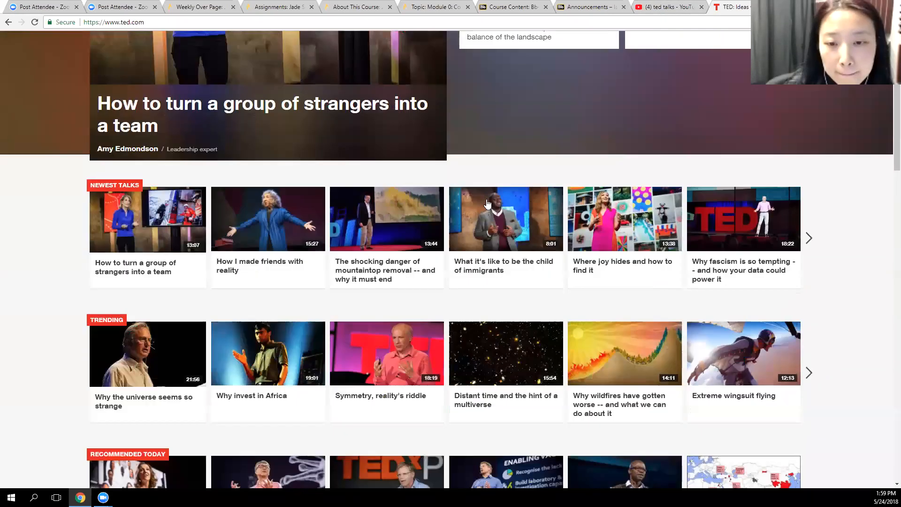
click(495, 213)
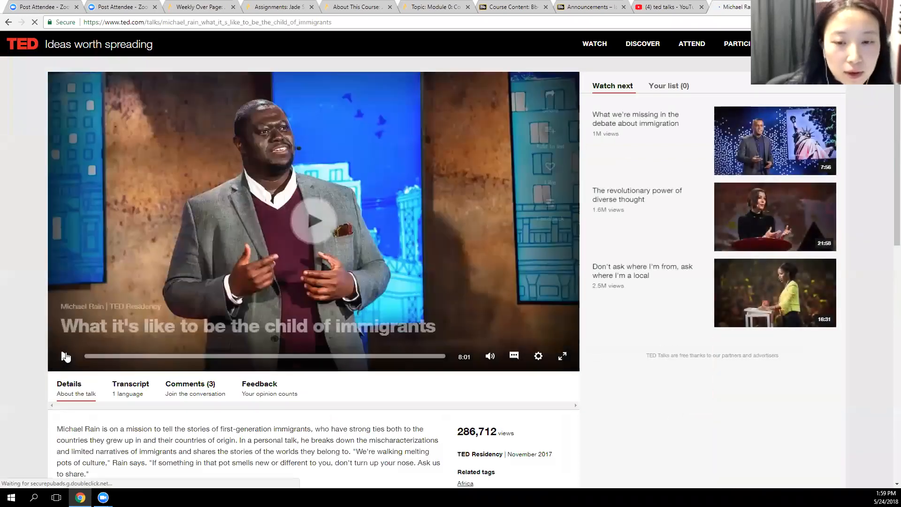
click(64, 358)
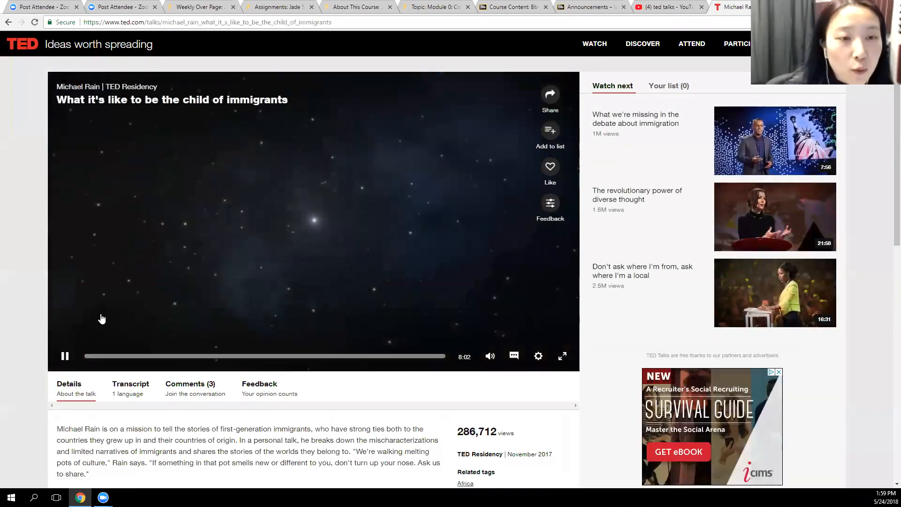
click(65, 355)
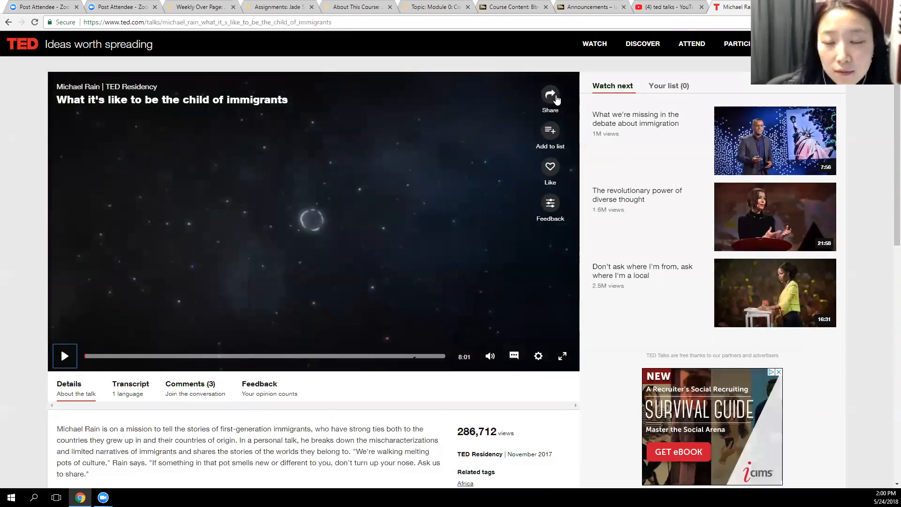
Open the talk's sharing options and select its full direct link
click(551, 96)
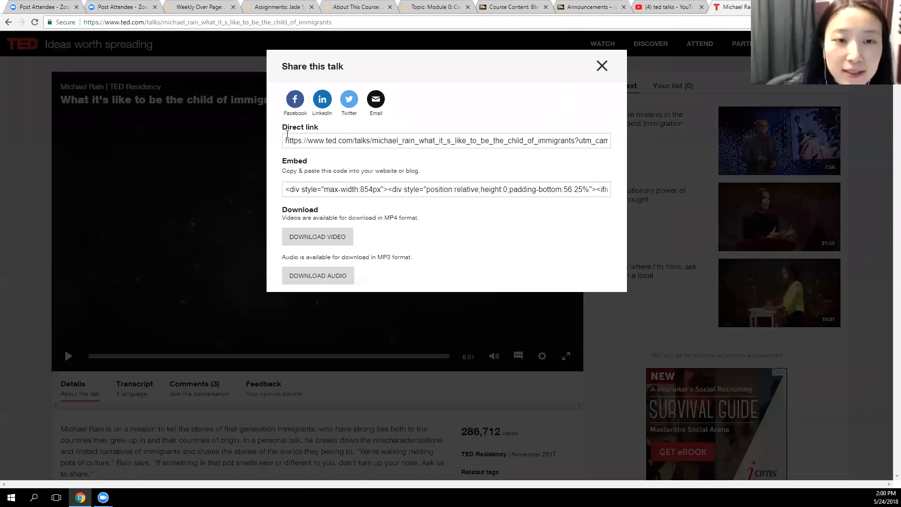
drag(286, 140, 652, 142)
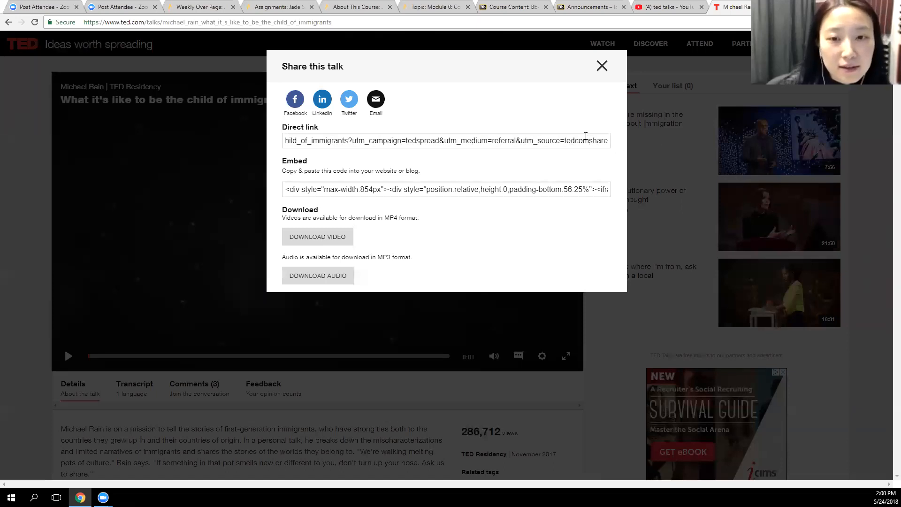
click(571, 137)
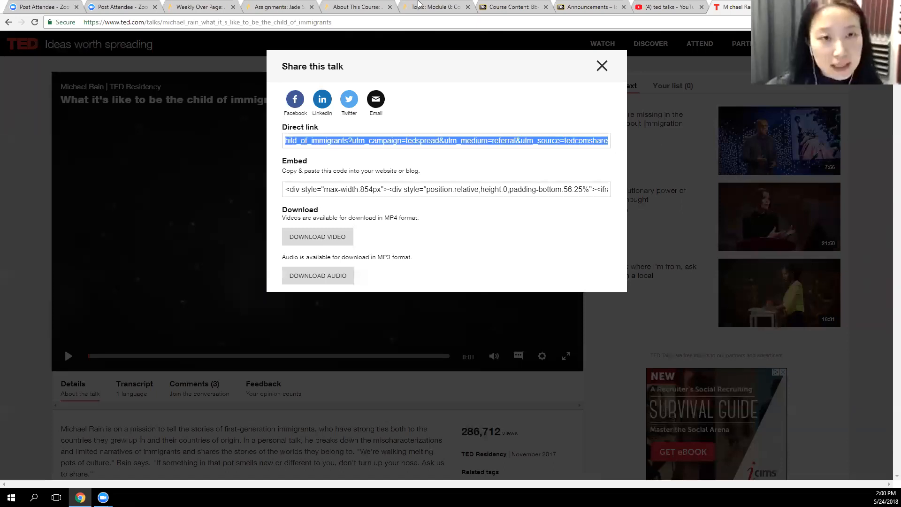
Return to the Weekly Over Page draft and delete the larger duplicate kitty video and the empty line above the remaining one
click(194, 7)
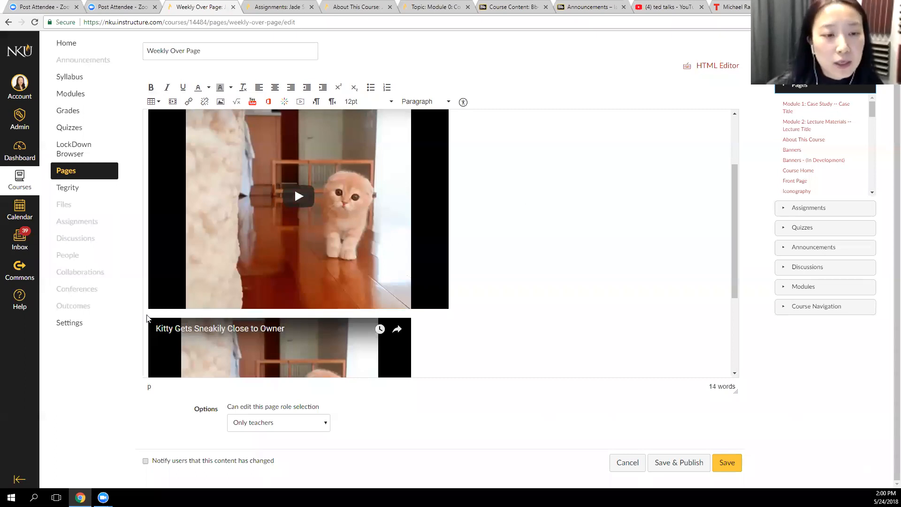
click(480, 245)
key(BackSpace)
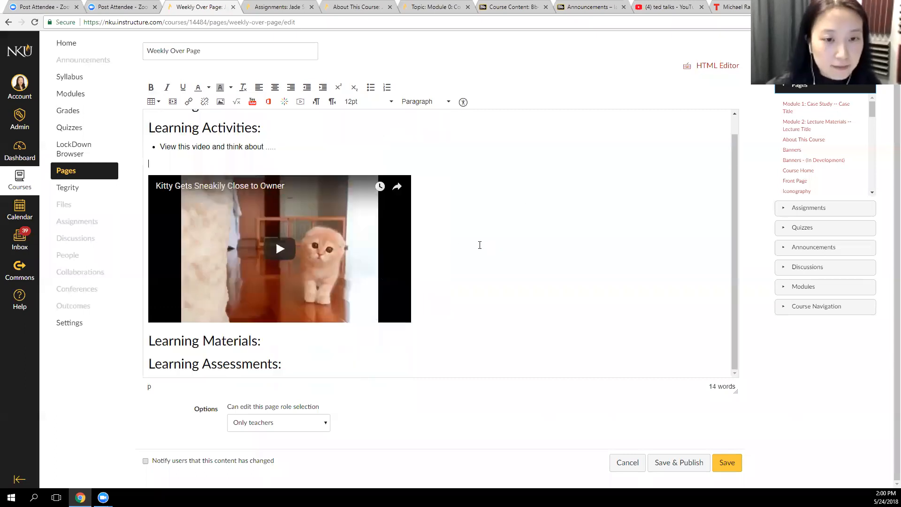
key(BackSpace)
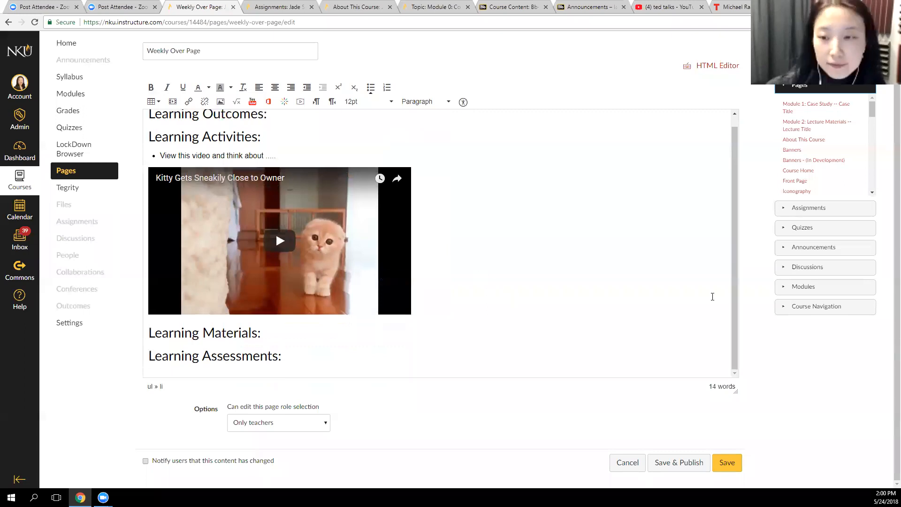
Add a new bullet directly under the Learning Activities heading, above the "View this video" bullet
scroll(734, 305, up, 1)
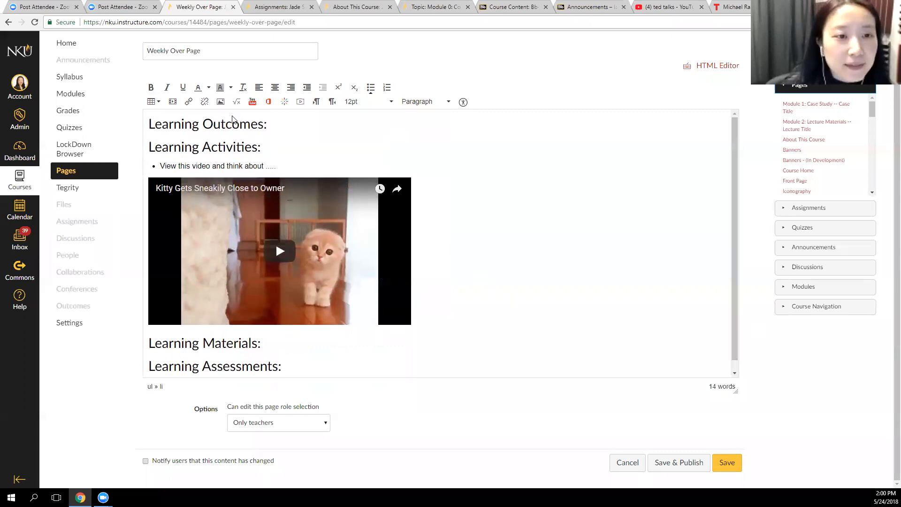
scroll(889, 154, up, 1)
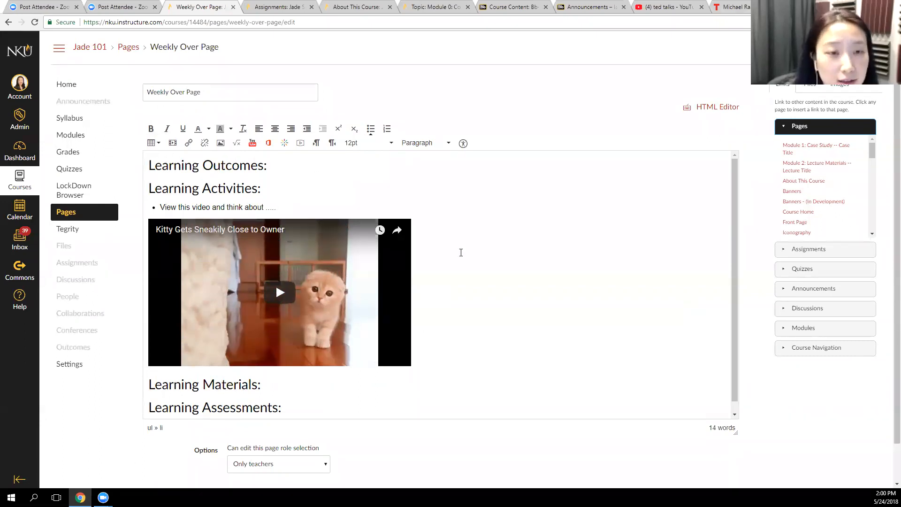
scroll(460, 252, down, 2)
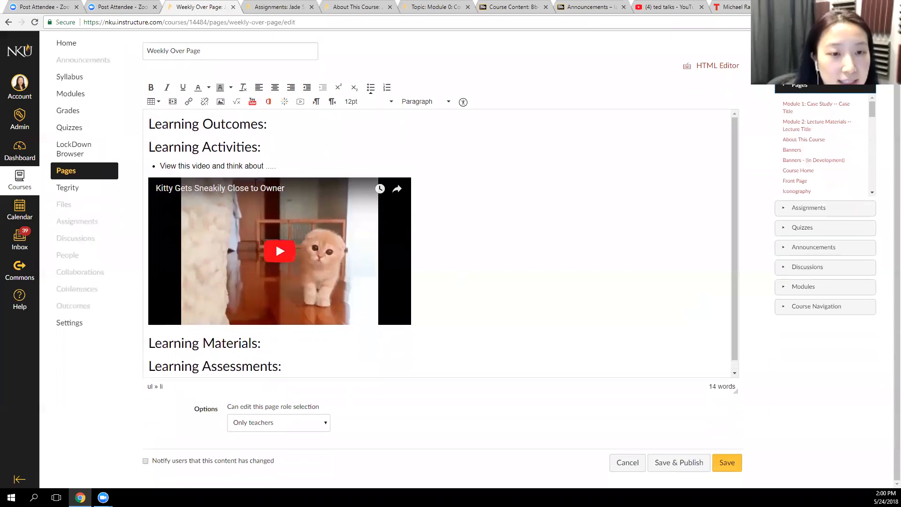
click(265, 147)
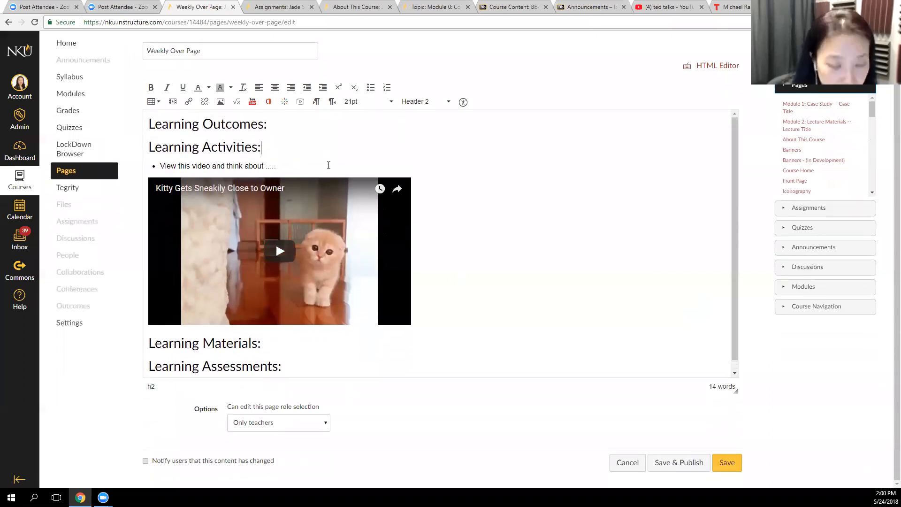
key(Return)
click(370, 88)
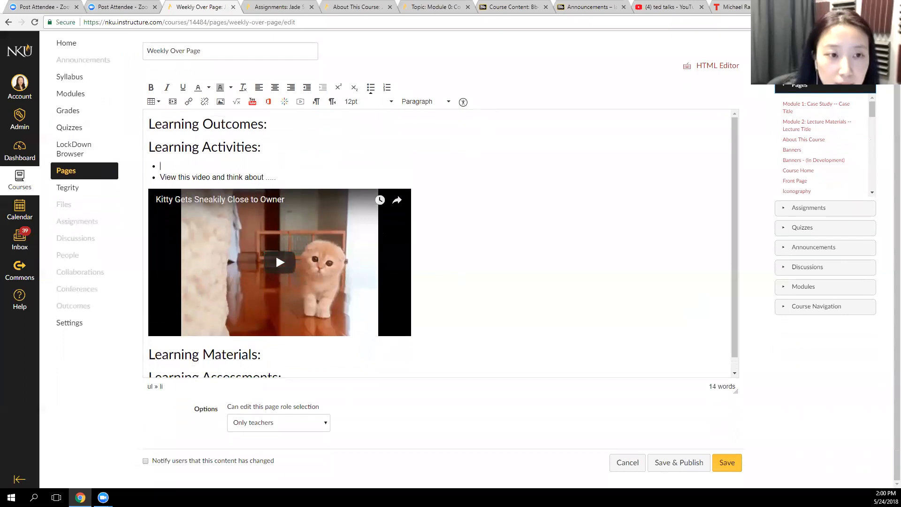
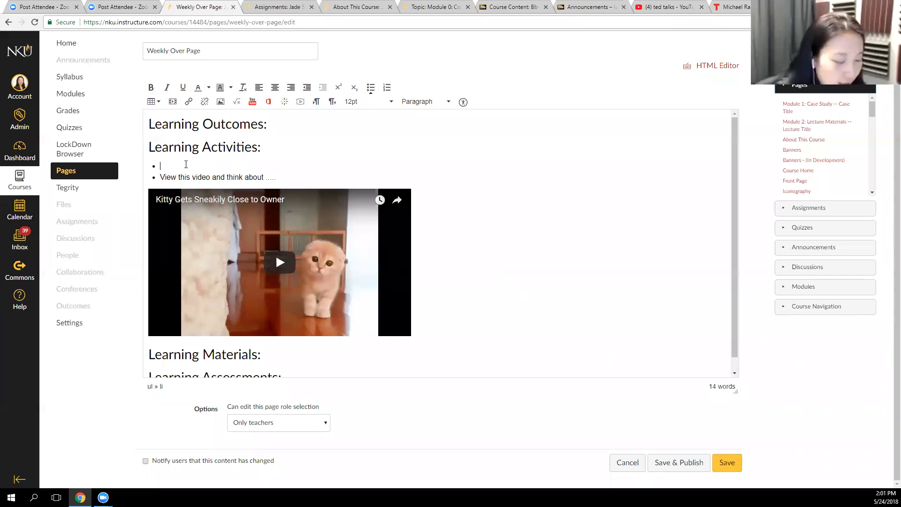
Close the TED sharing options, copy the Blackboard Announcements page address, and paste it into the empty Learning Activities bullet on the Weekly Over Page
click(735, 7)
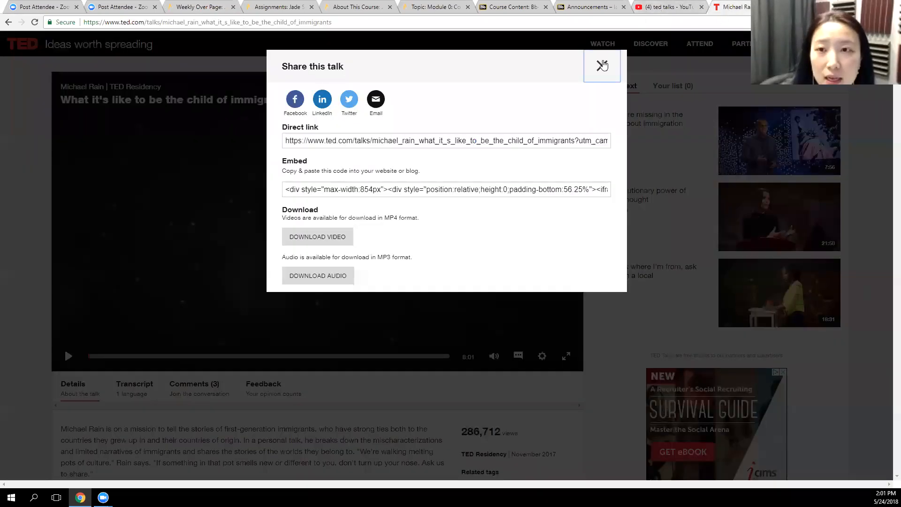
click(602, 65)
click(586, 7)
click(504, 23)
key(ctrl+c)
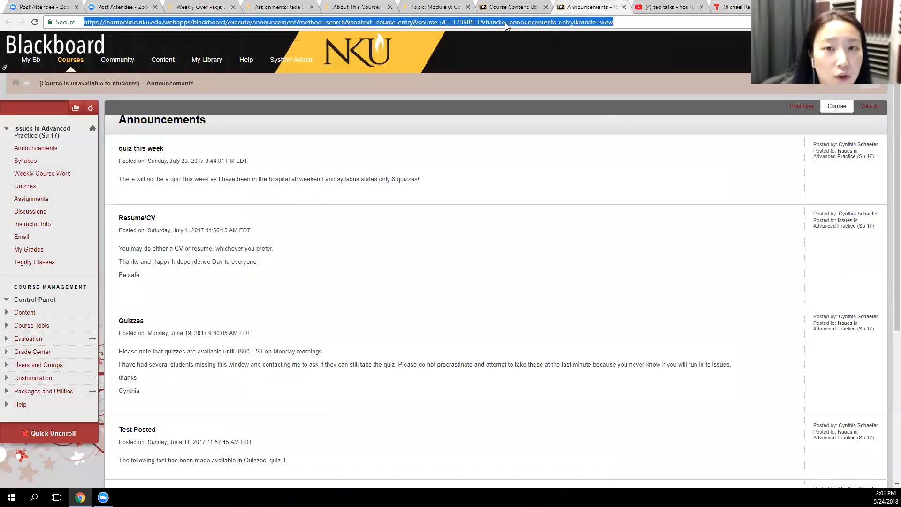
click(281, 7)
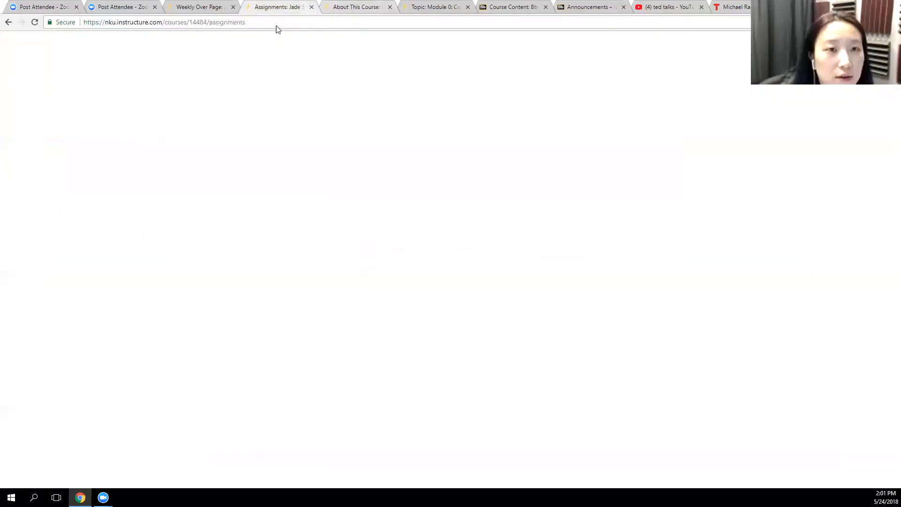
click(199, 7)
key(ctrl+v)
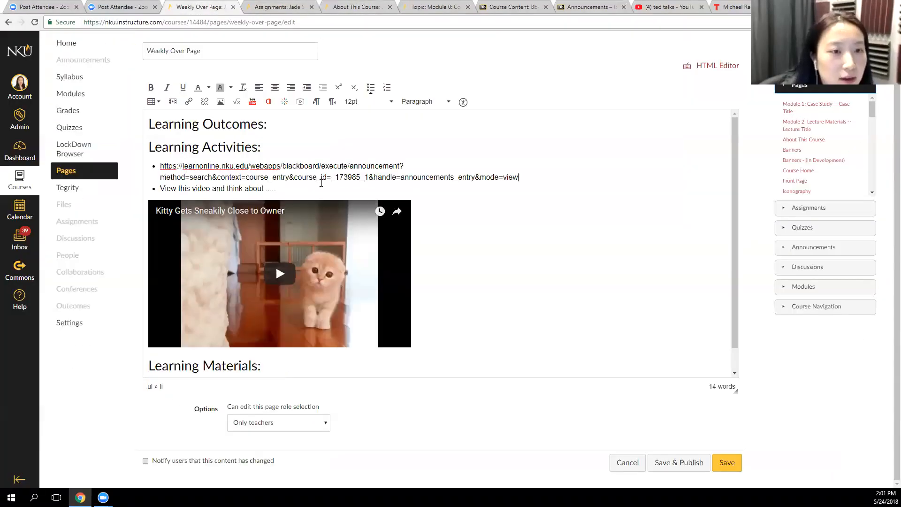
click(434, 197)
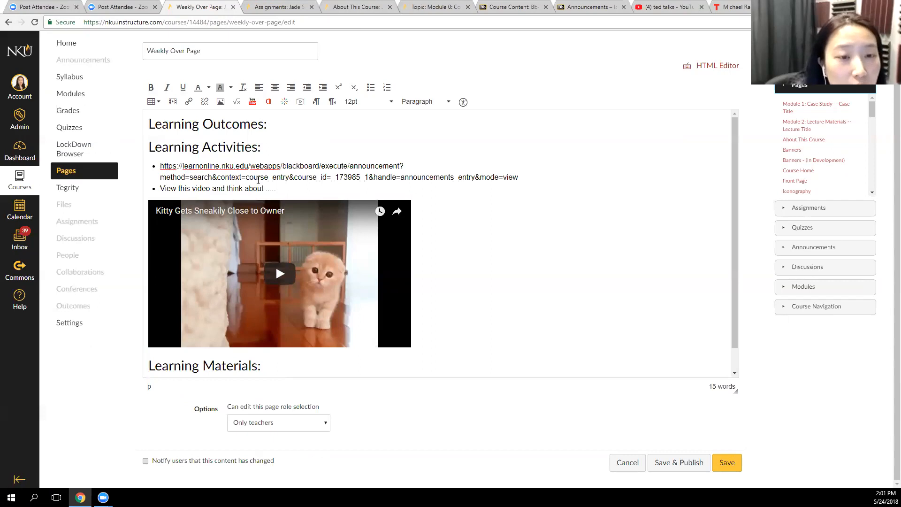
Clear the pasted Blackboard address from the first Learning Activities bullet, leaving the bullet empty
drag(518, 177, 160, 165)
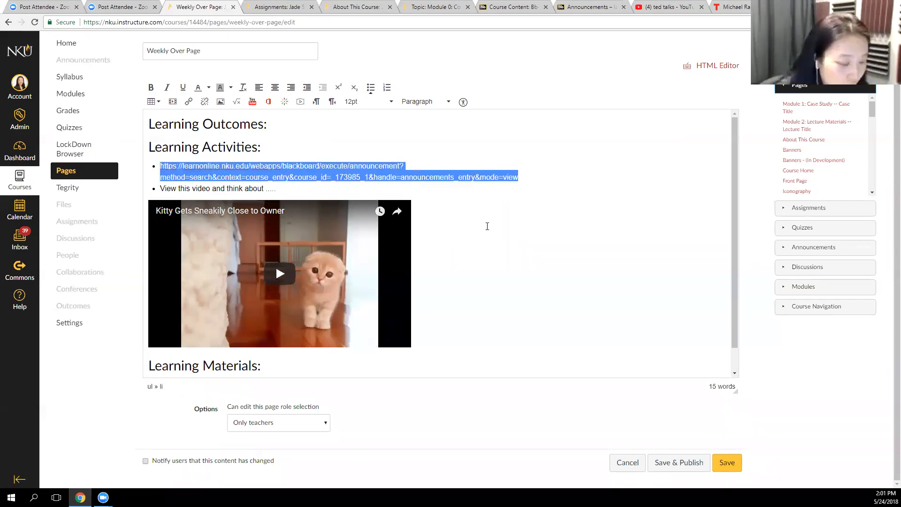
text(G)
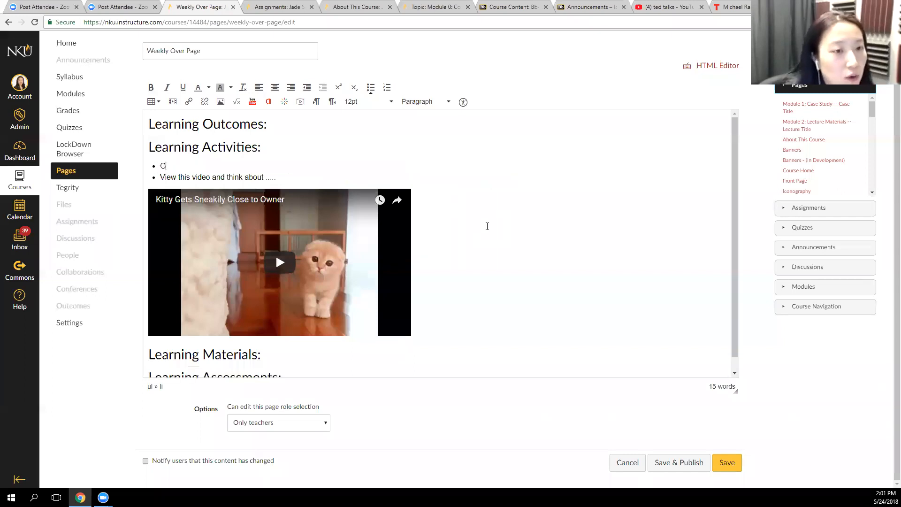
key(BackSpace)
key(BackSpace)
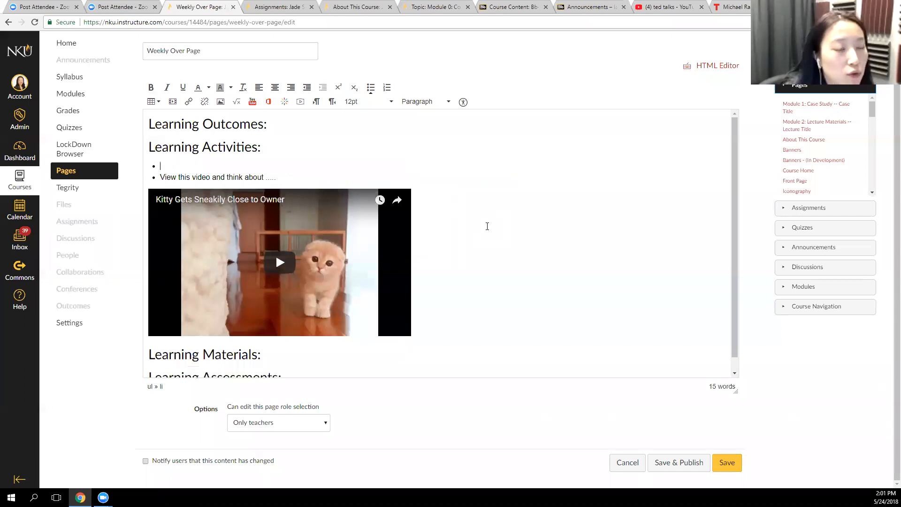
Write "Use this search engine" in the empty first bullet under Learning Activities
text(Us th)
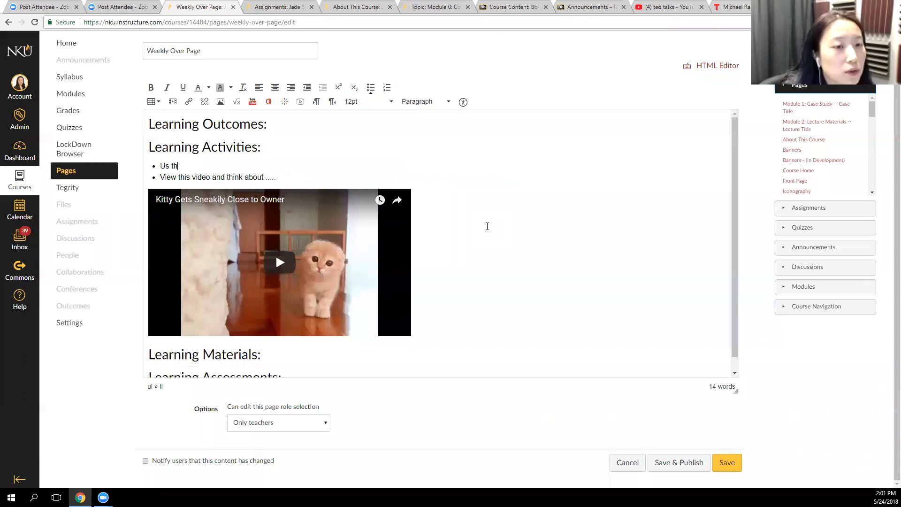
text(this )
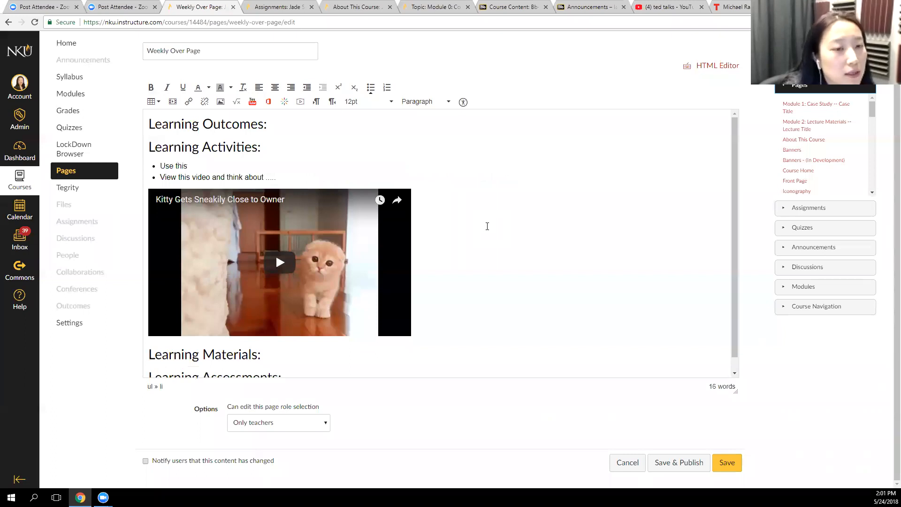
text(search e)
key(BackSpace)
key(BackSpace)
key(BackSpace)
key(BackSpace)
key(BackSpace)
text(rch engin)
key(BackSpace)
key(BackSpace)
text(ine )
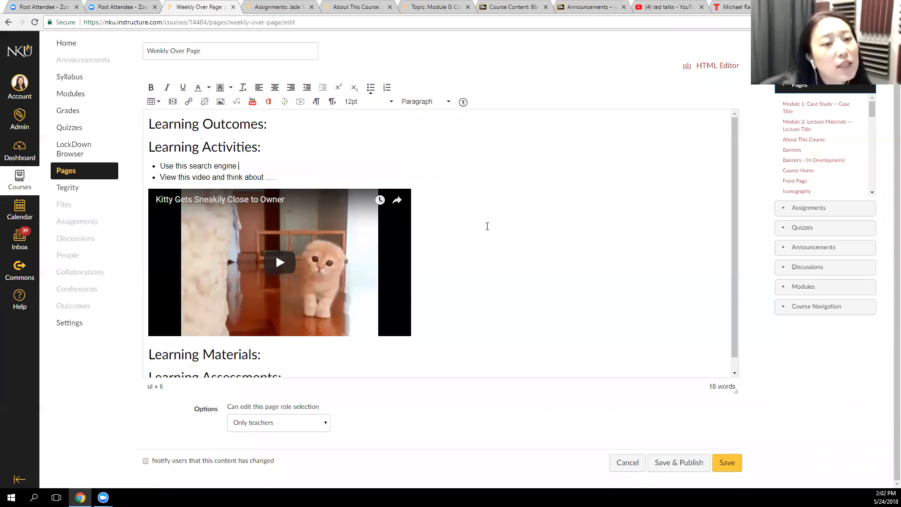
text(to loo)
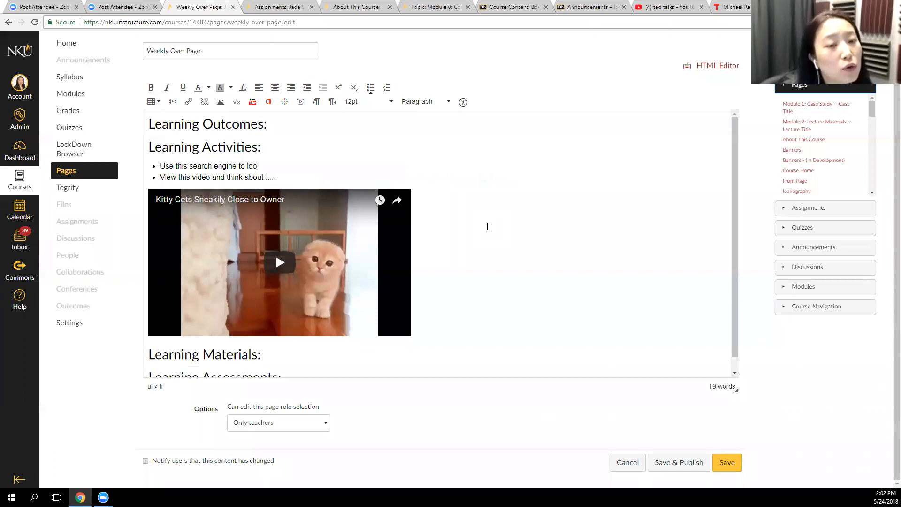
text(k for the )
text(topoic)
text(cis)
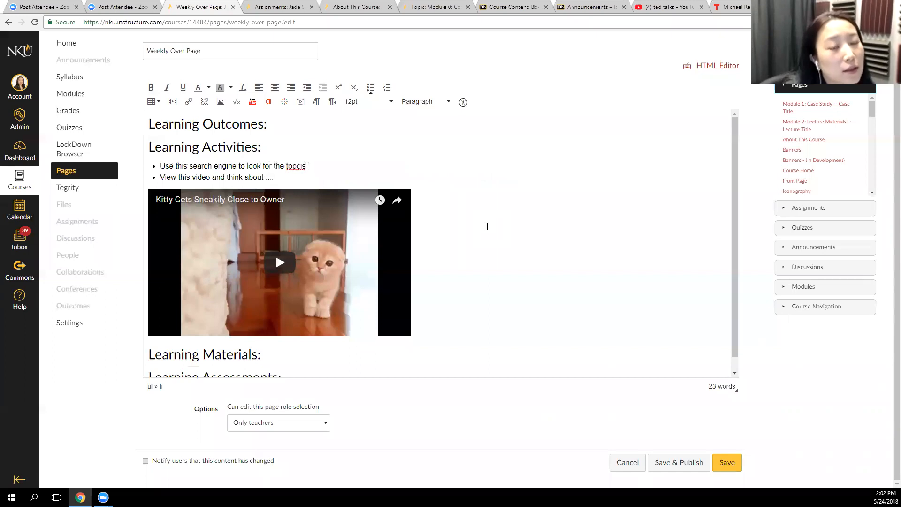
Continue the first Learning Activities bullet with "to look for the topics that you are instrested in"
key(BackSpace)
key(BackSpace)
text(ics that your)
key(BackSpace)
key(BackSpace)
text(are instrested in)
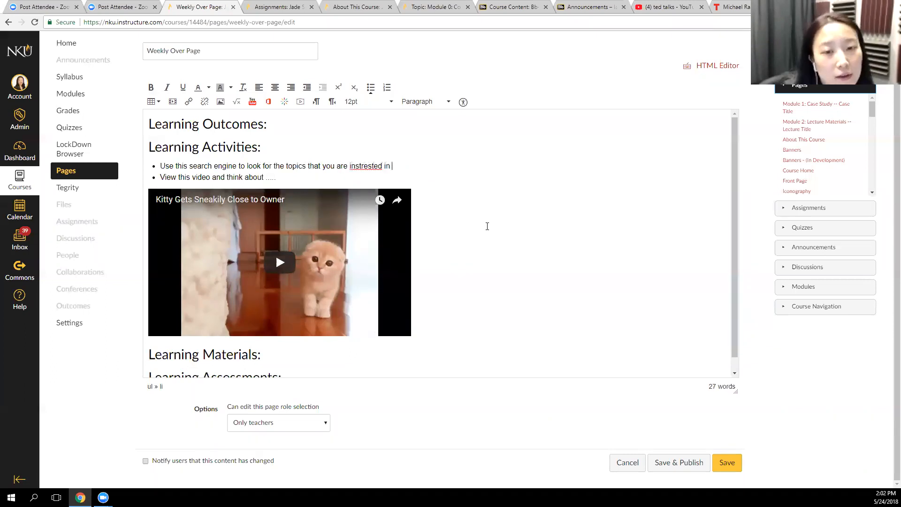
Correct the misspelled word near the end of the first Learning Activities bullet to "interested"
right_click(360, 166)
click(406, 175)
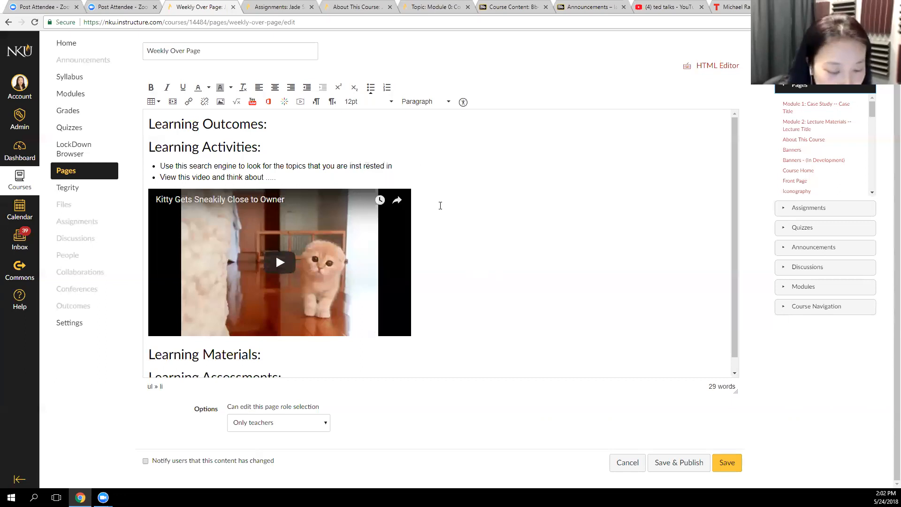
key(BackSpace)
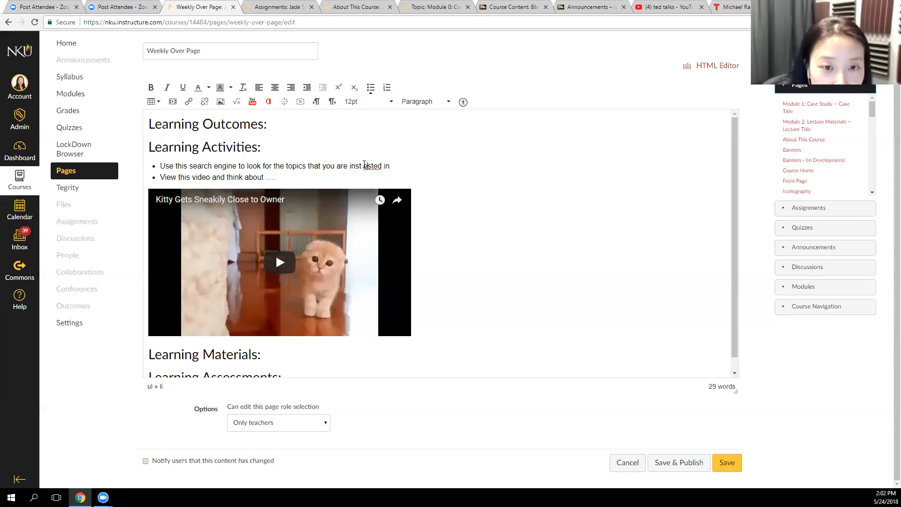
key(BackSpace)
text(r)
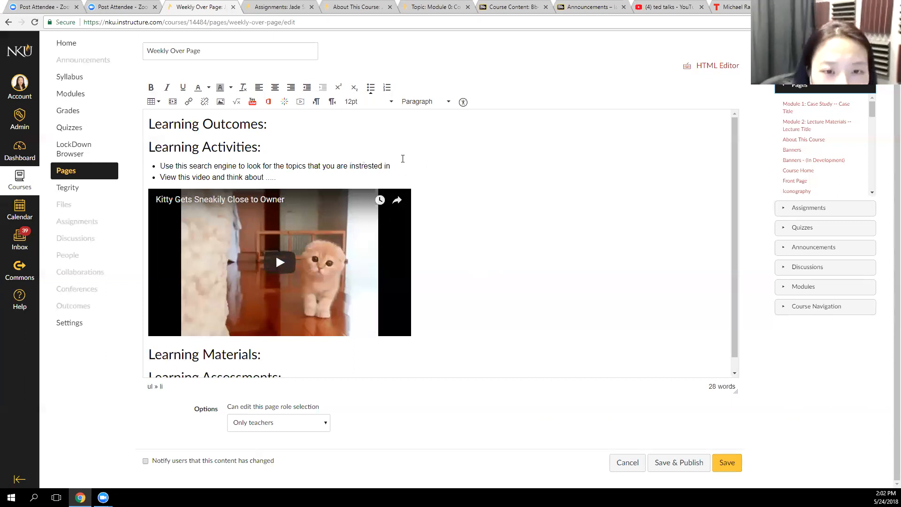
right_click(375, 167)
click(438, 193)
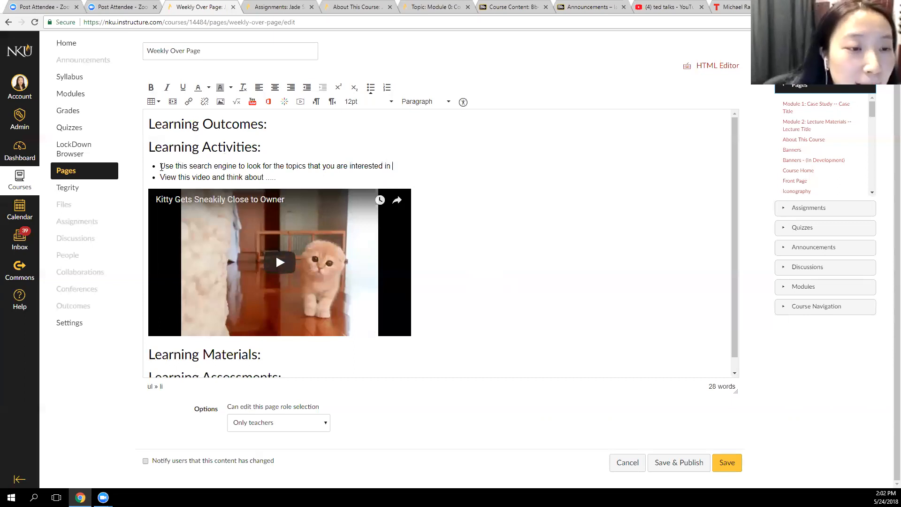
Start a website link on the words "search engine" in the first bullet, and select the Google home page address in a new browser tab
drag(187, 165, 237, 166)
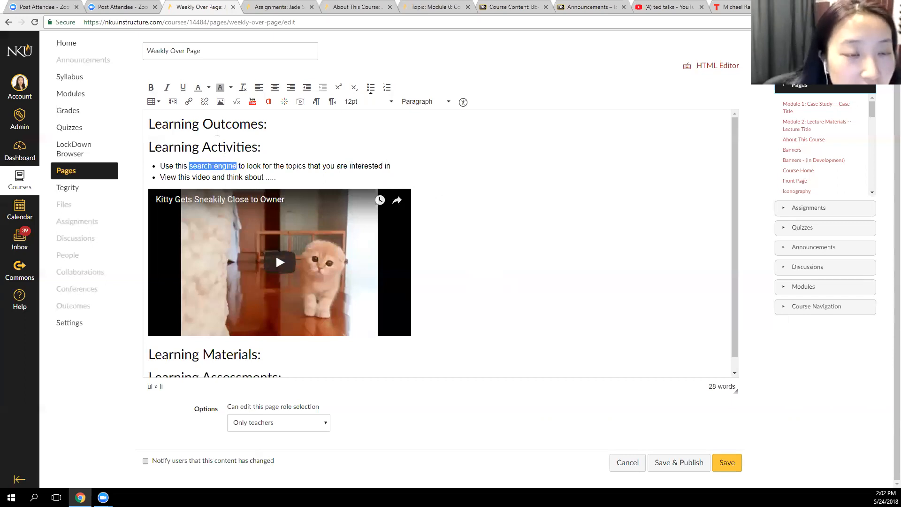
click(187, 102)
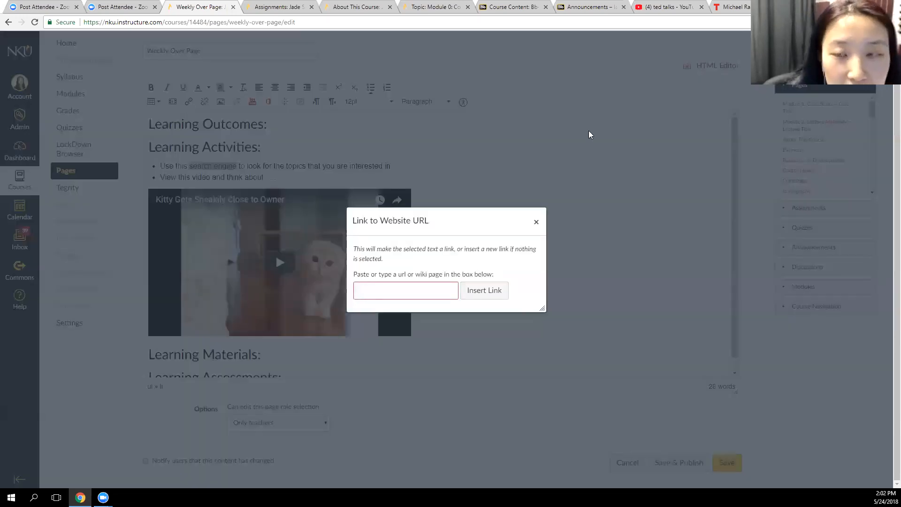
key(ctrl+t)
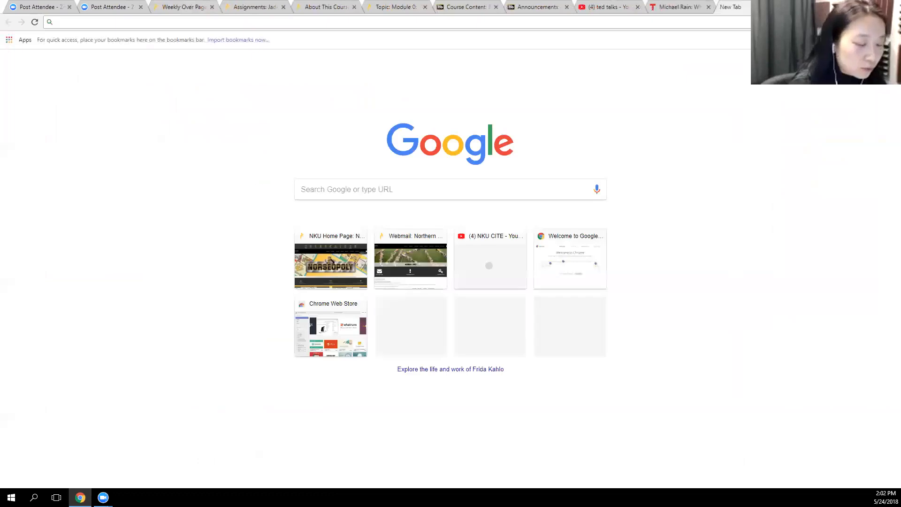
text(google)
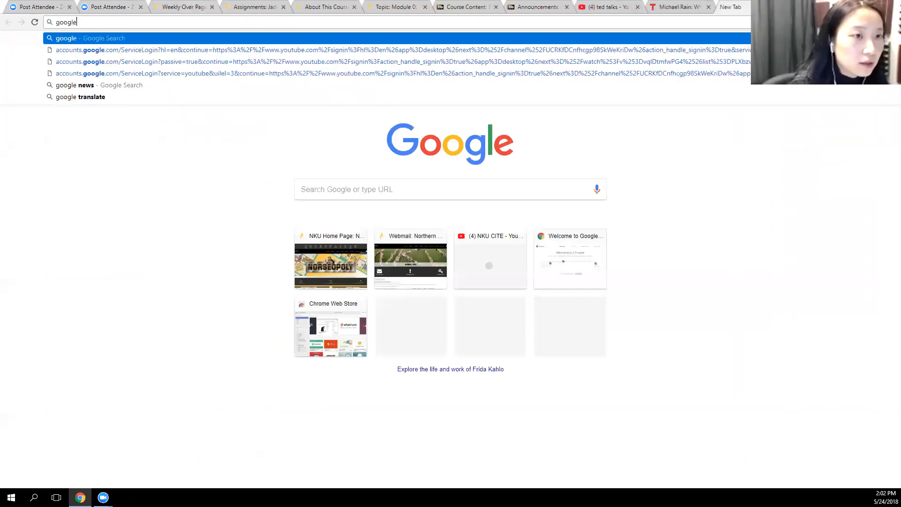
key(Return)
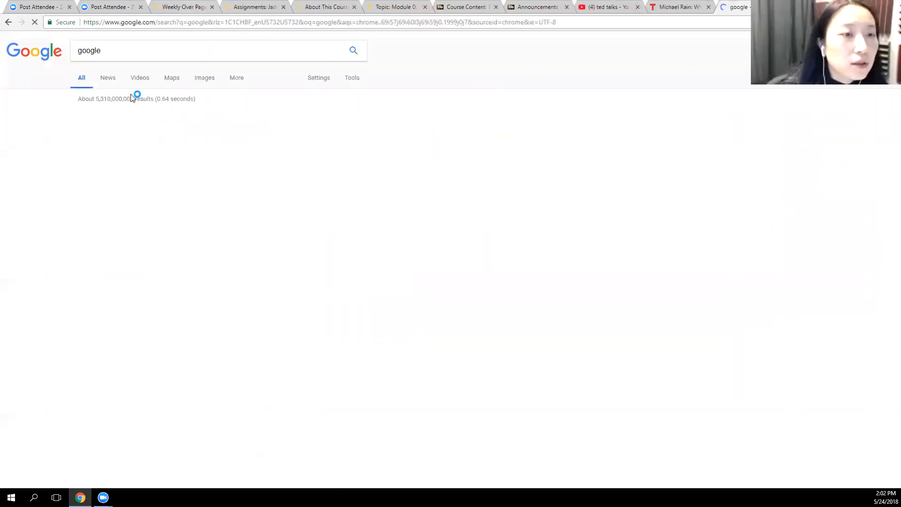
click(99, 119)
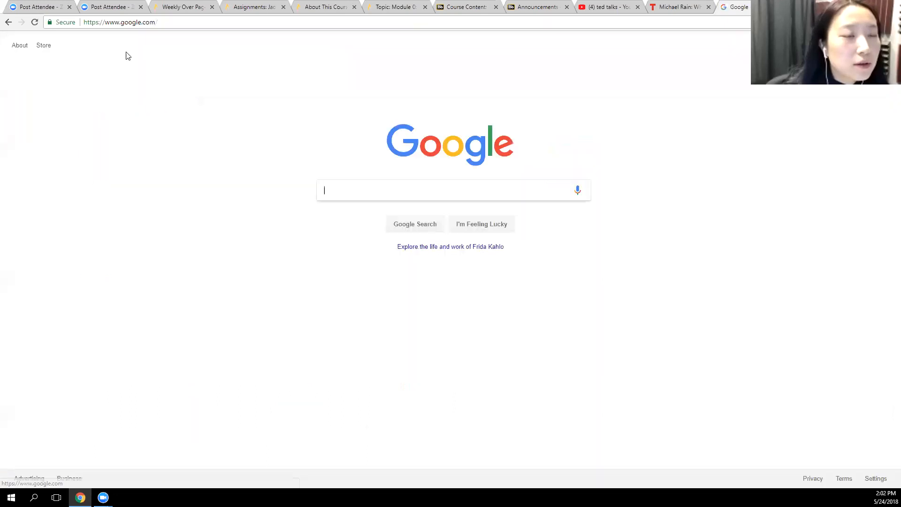
click(130, 23)
key(ctrl+c)
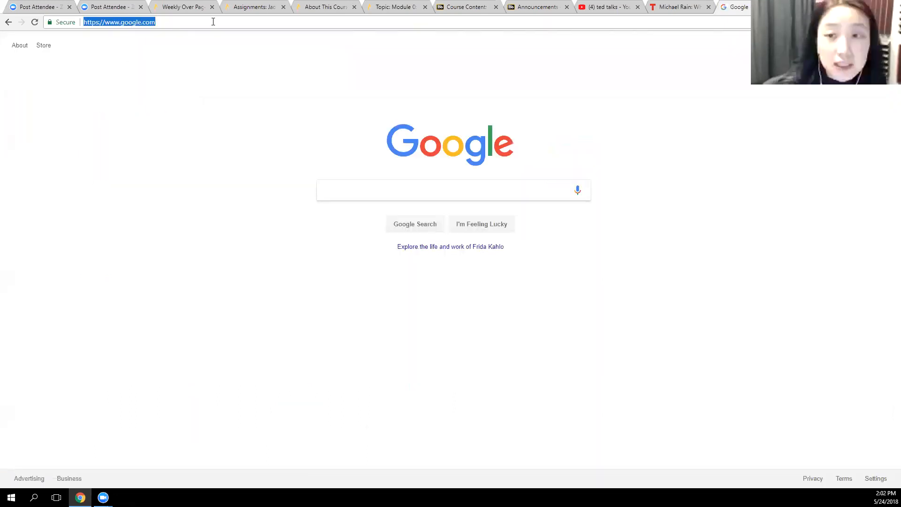
click(341, 5)
click(253, 7)
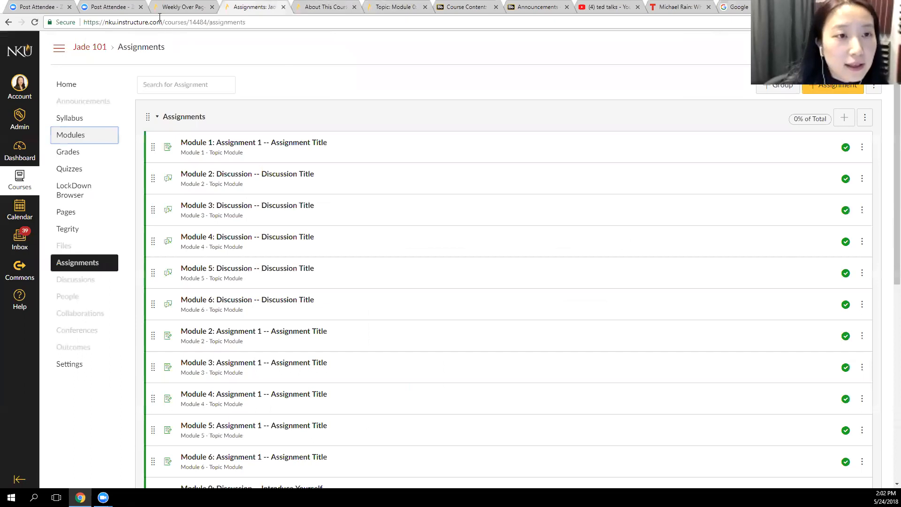
click(183, 6)
click(371, 288)
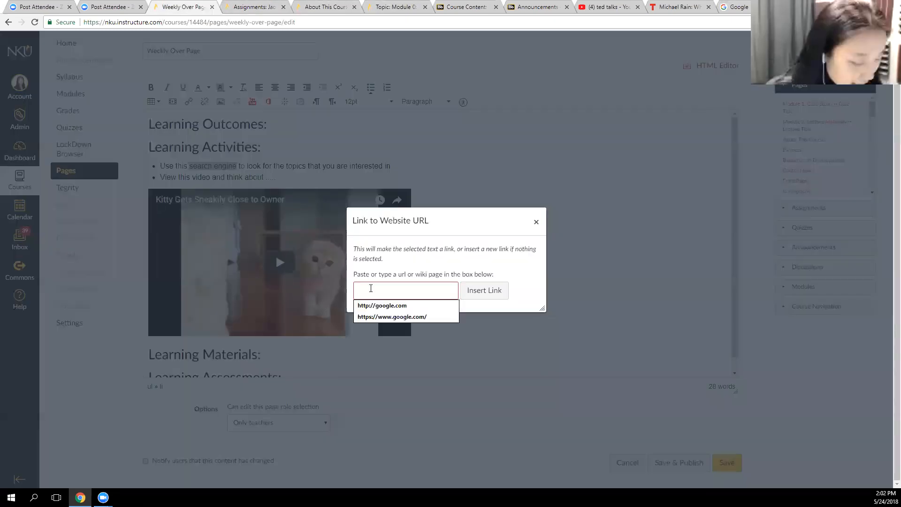
key(ctrl+v)
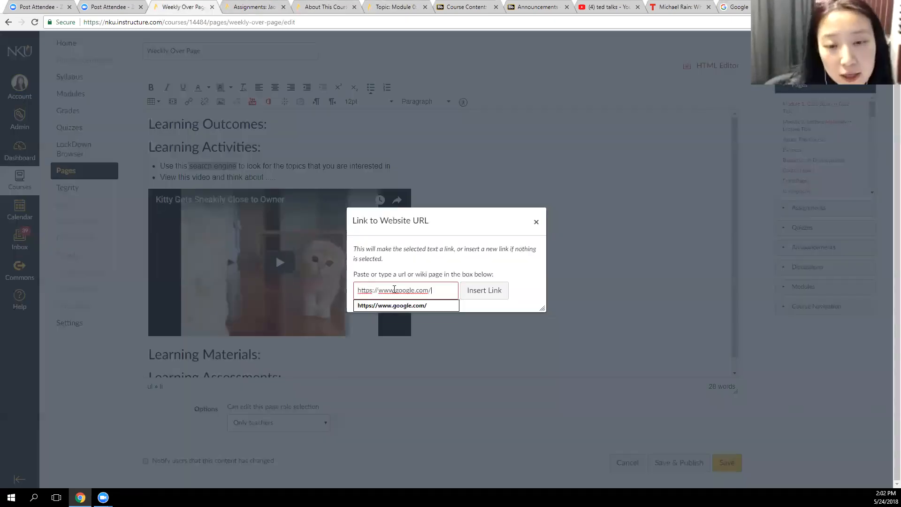
click(474, 291)
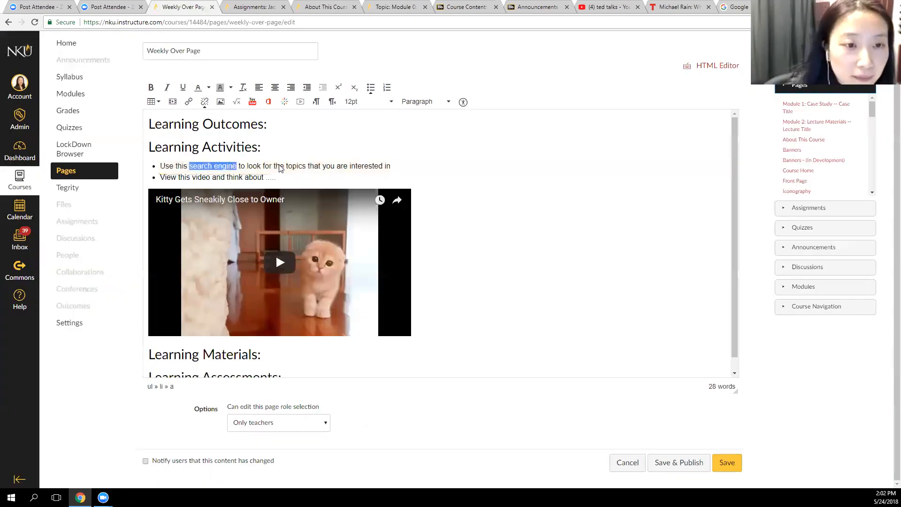
click(249, 166)
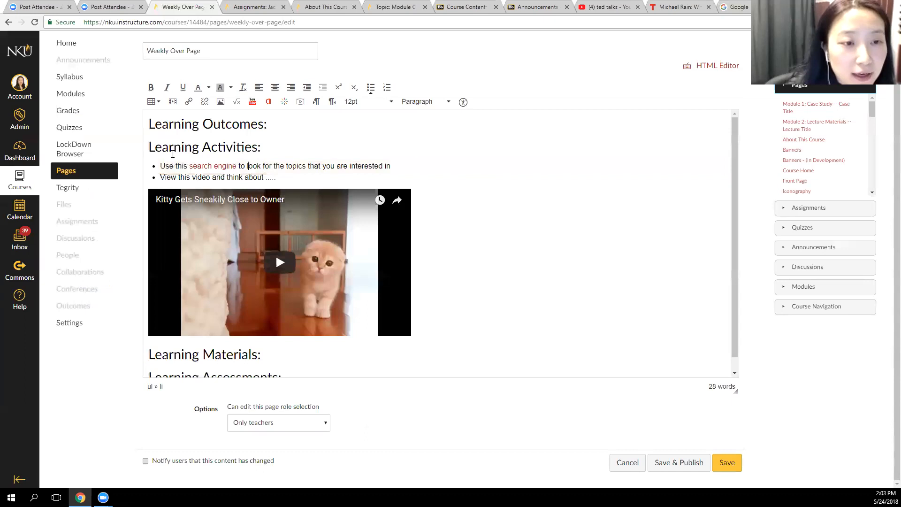
Save the Weekly Over Page, test its "search engine" link, and return to the saved page
click(727, 462)
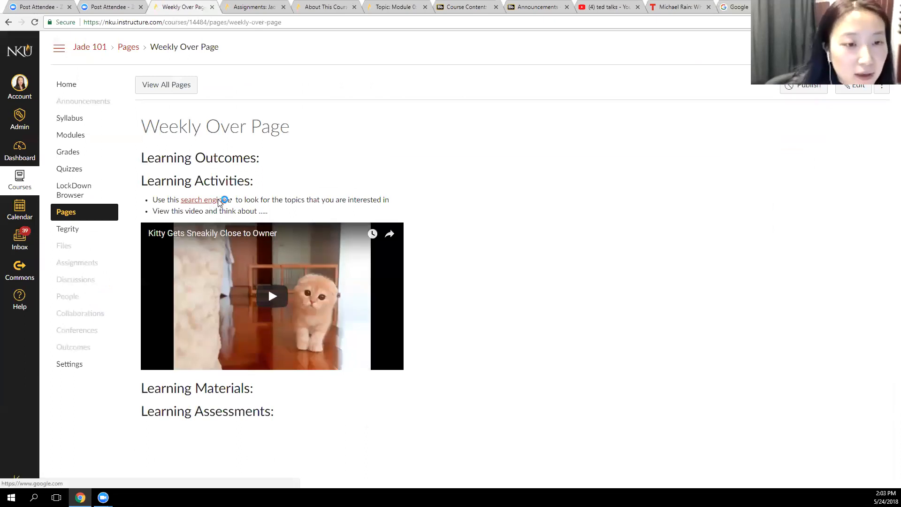
click(218, 201)
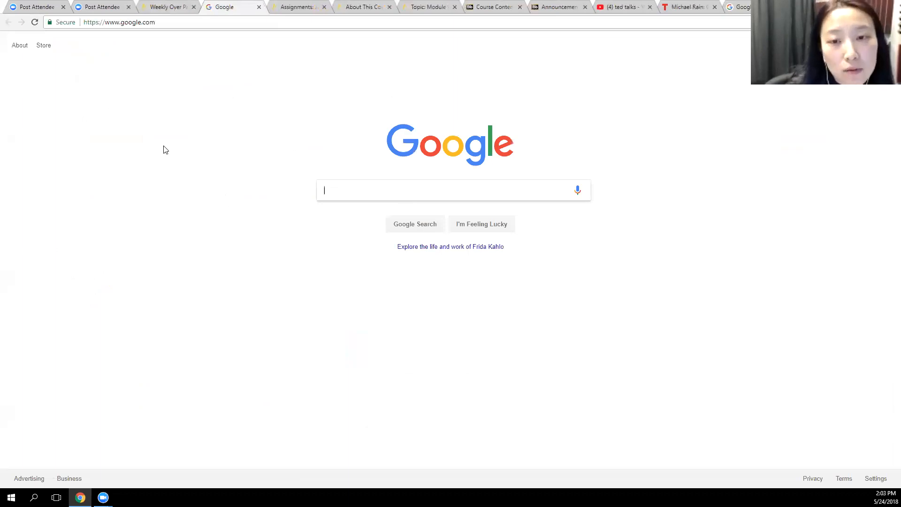
click(167, 6)
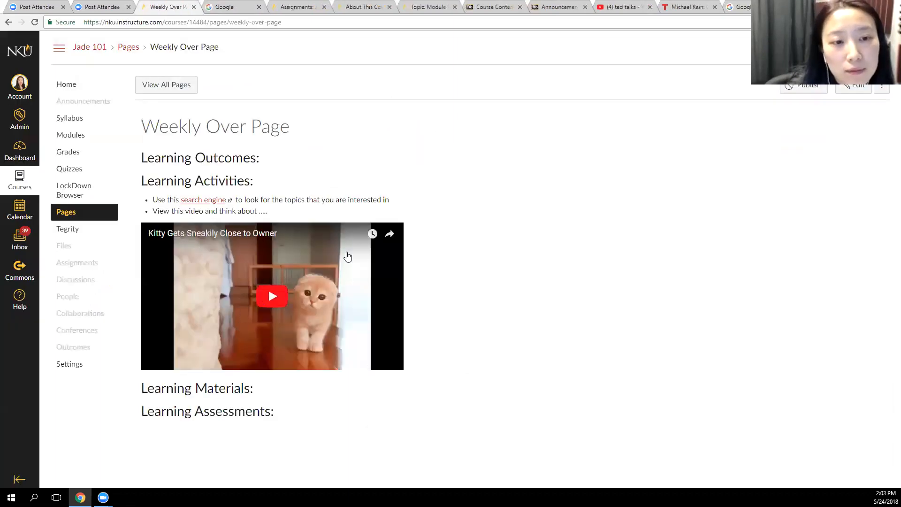
Reopen the Weekly Over Page for editing and add an empty line above the Learning Outcomes heading
click(852, 86)
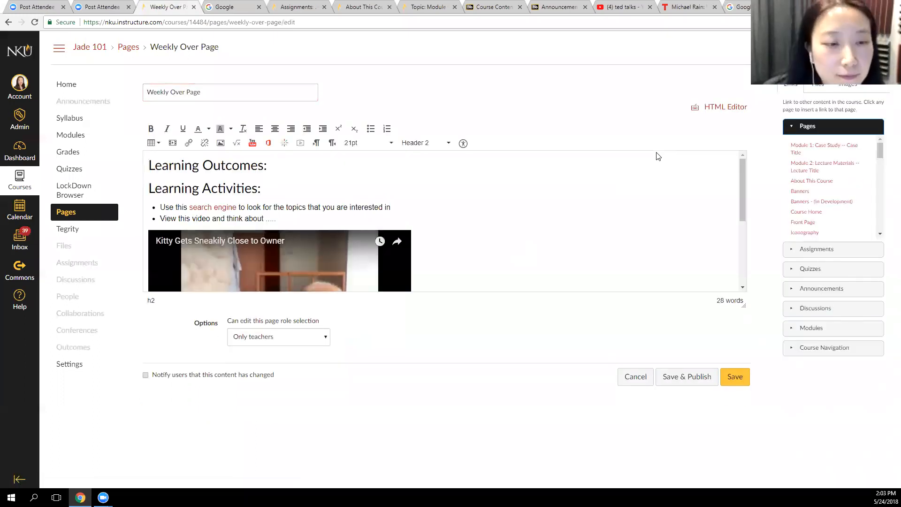
click(479, 227)
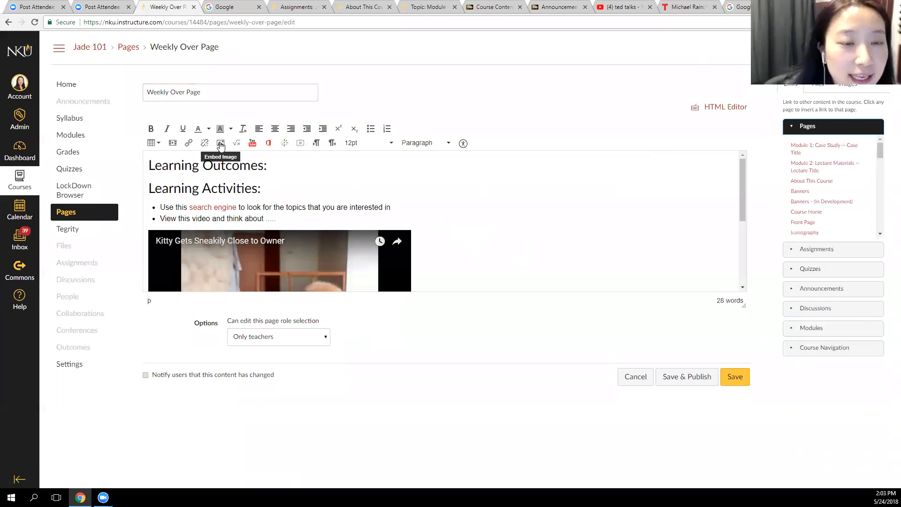
click(149, 166)
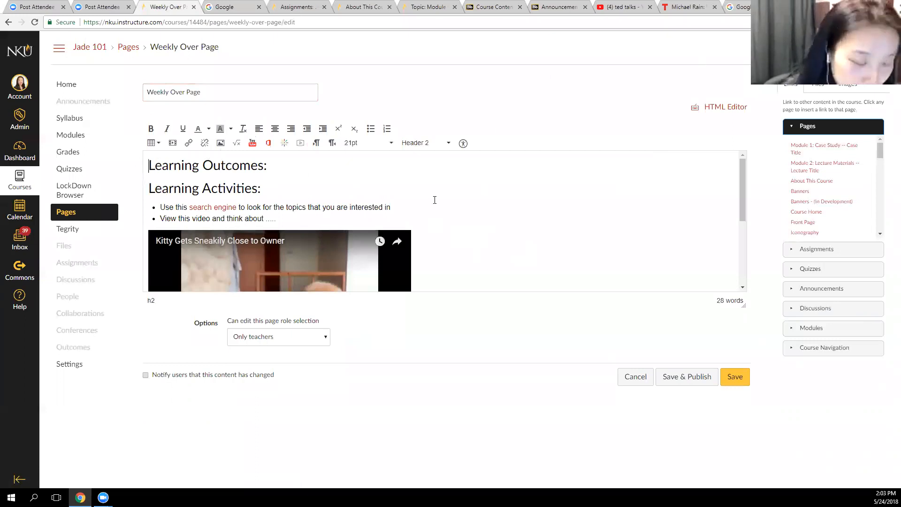
key(Return)
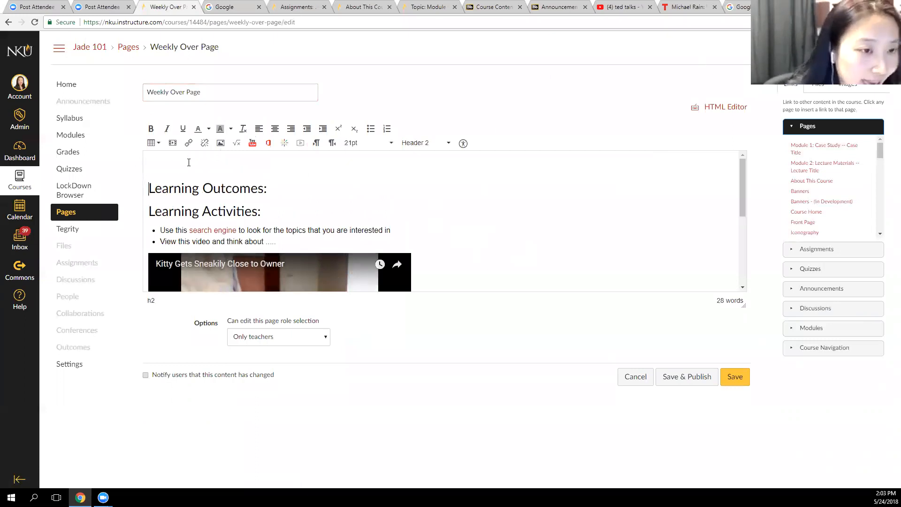
Review the ways to embed an image, including the image source dialog and the course image list, and return to the course links
click(221, 144)
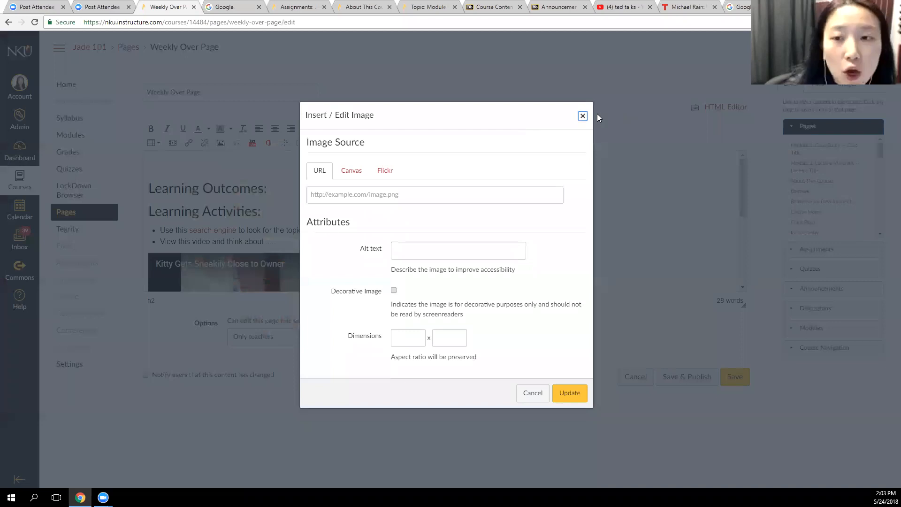
click(583, 116)
click(866, 91)
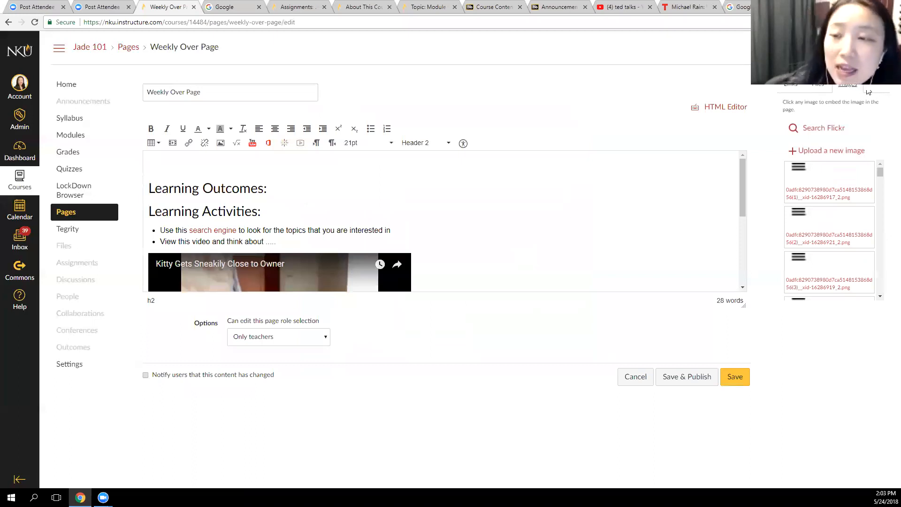
click(790, 86)
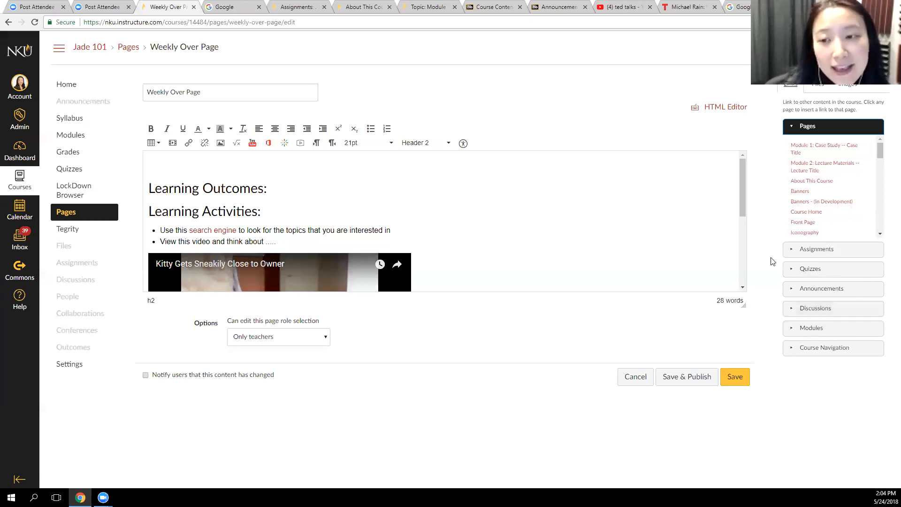
Add an empty line under both the Learning Materials and Learning Assessments headings
drag(742, 207, 742, 276)
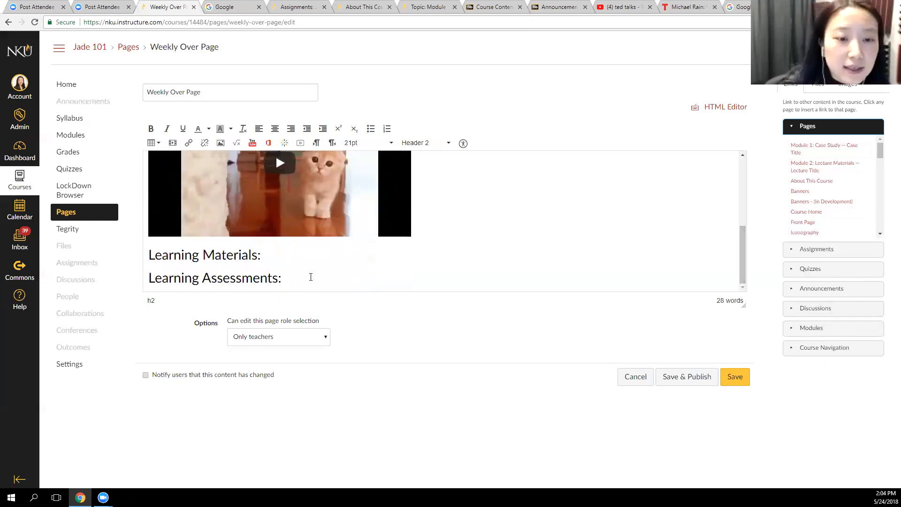
key(Return)
click(276, 237)
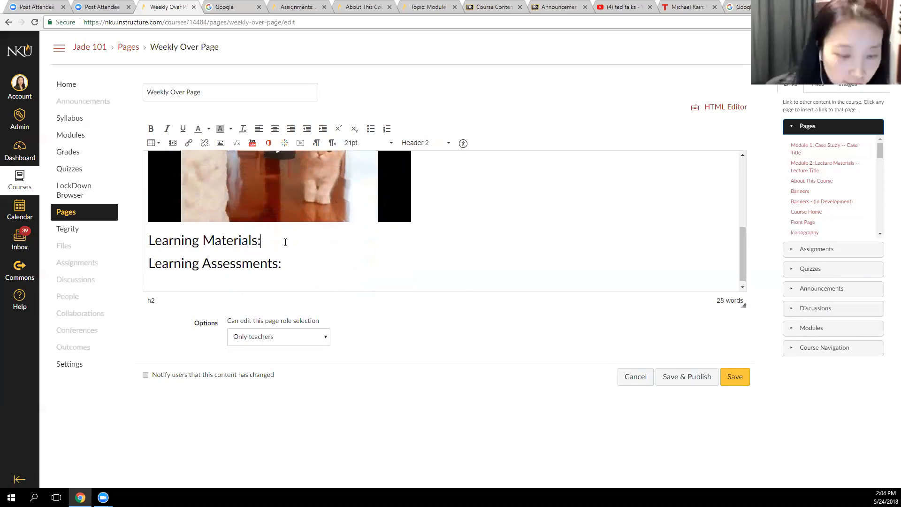
key(Return)
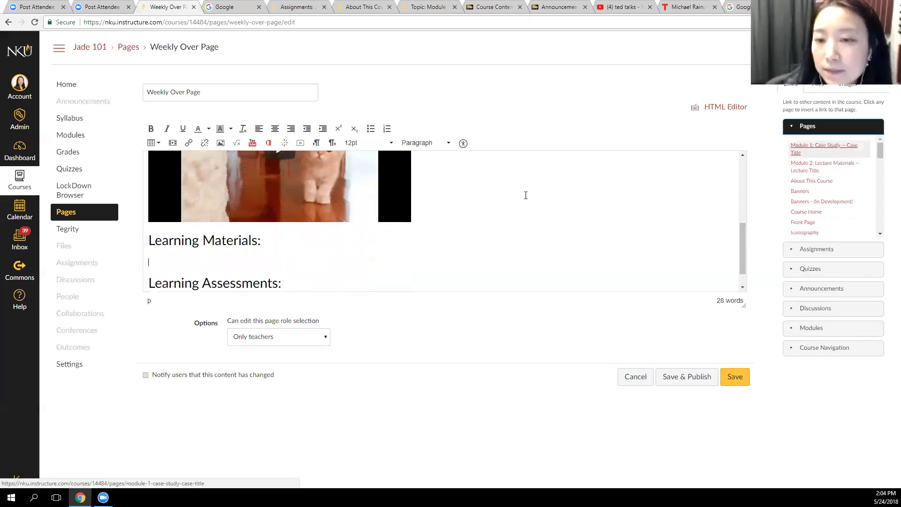
click(322, 279)
key(Return)
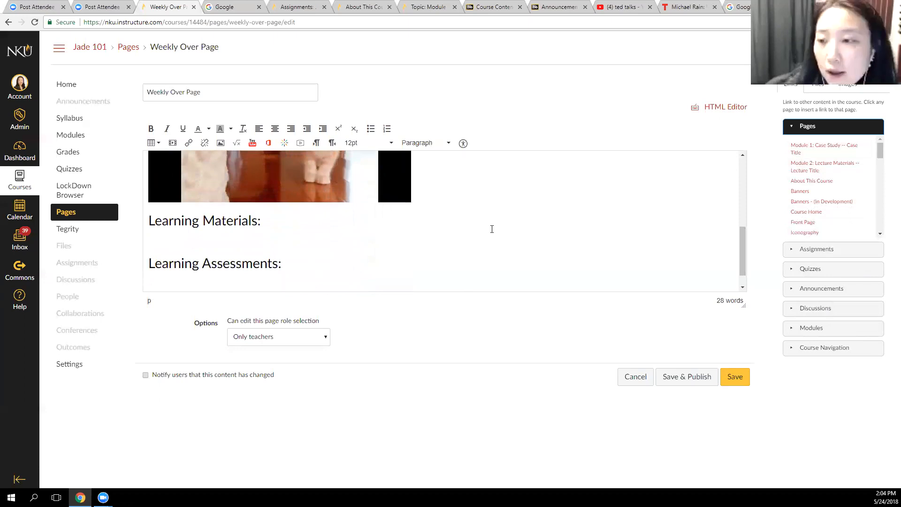
Insert a link to "Module 1: Assignment 1 -- Assignment Title" under Learning Assessments and start a new line
click(833, 249)
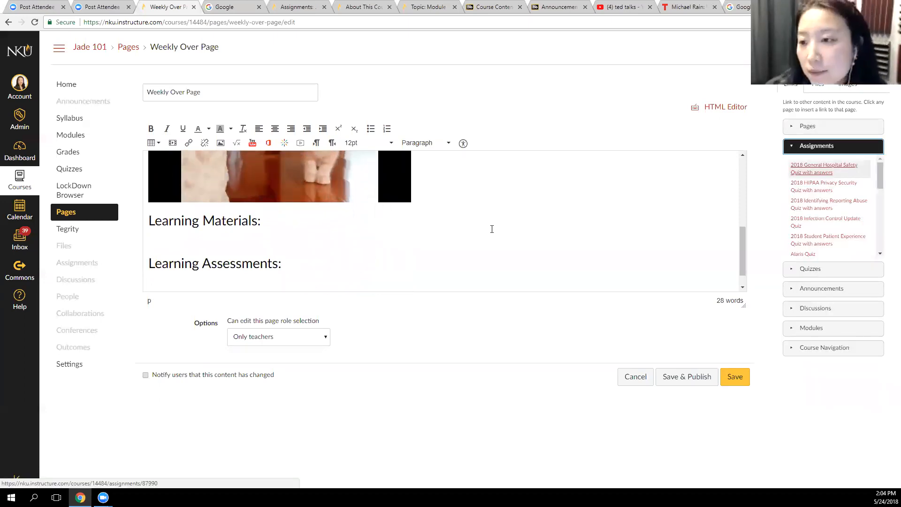
click(159, 281)
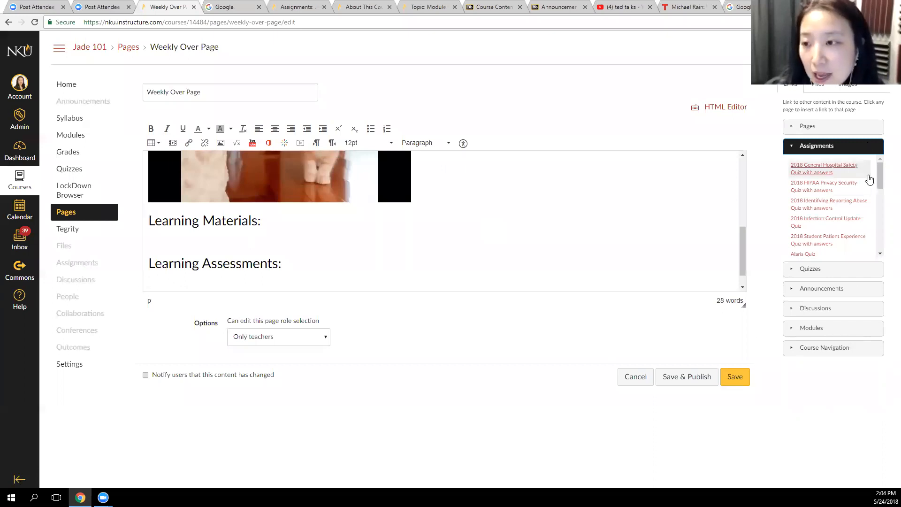
drag(877, 177, 881, 207)
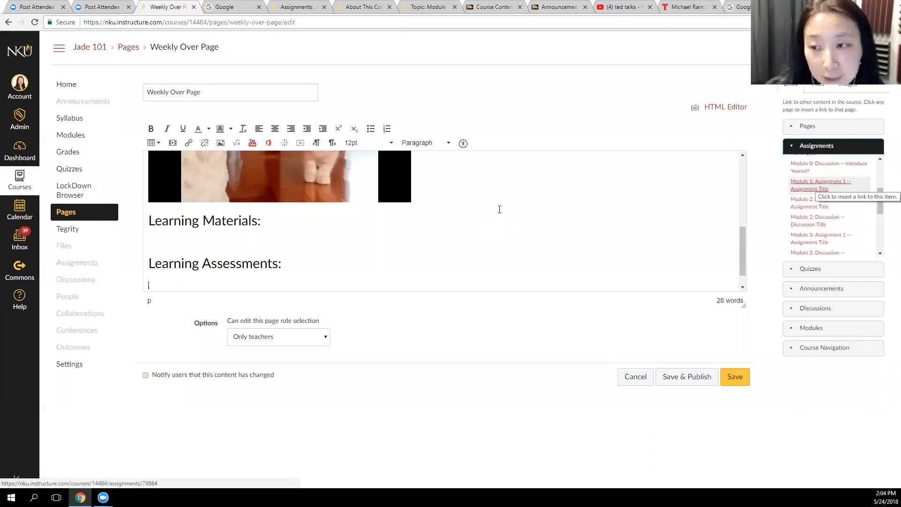
click(818, 186)
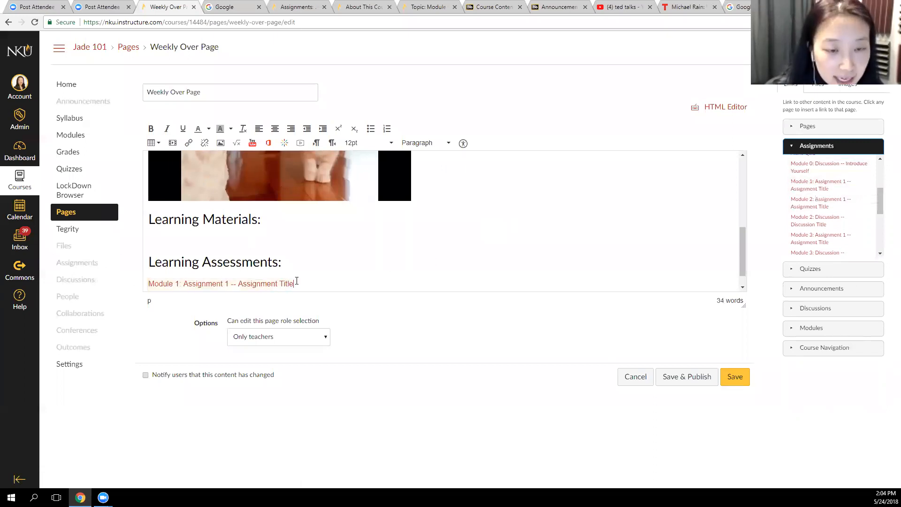
key(Return)
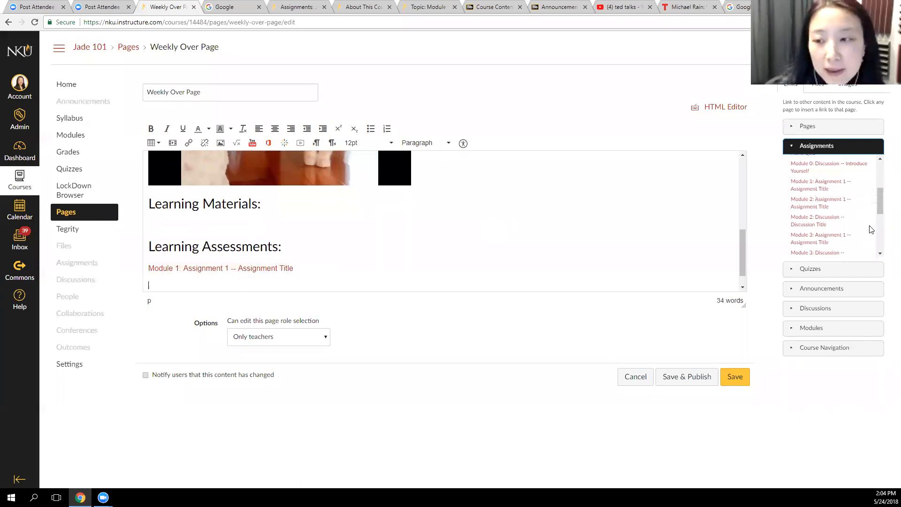
Insert links to "Alaris Quiz" and "Module 1: Discussion -- Discussion Title" on separate lines below the assignment link
click(837, 268)
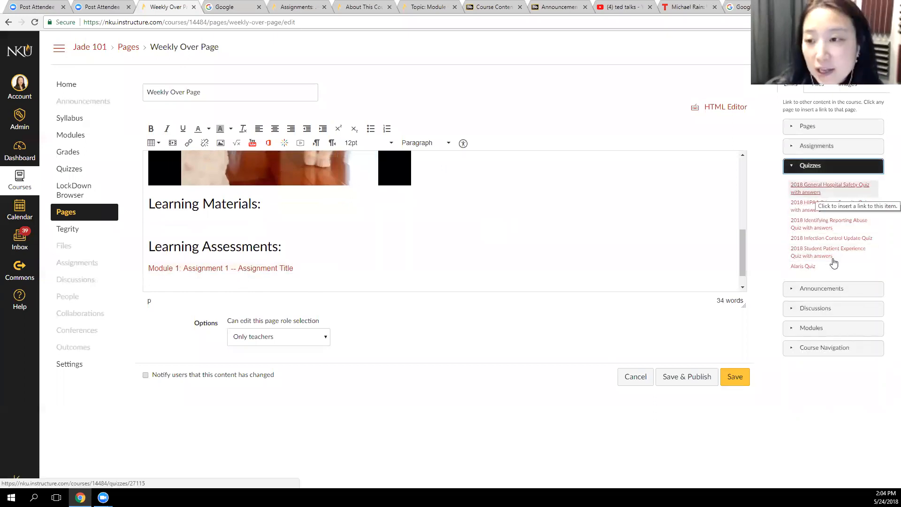
click(814, 266)
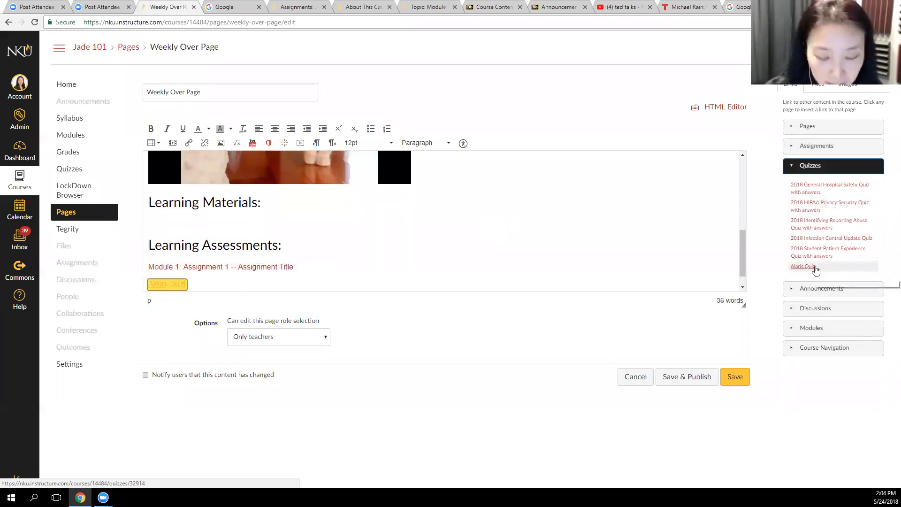
click(824, 308)
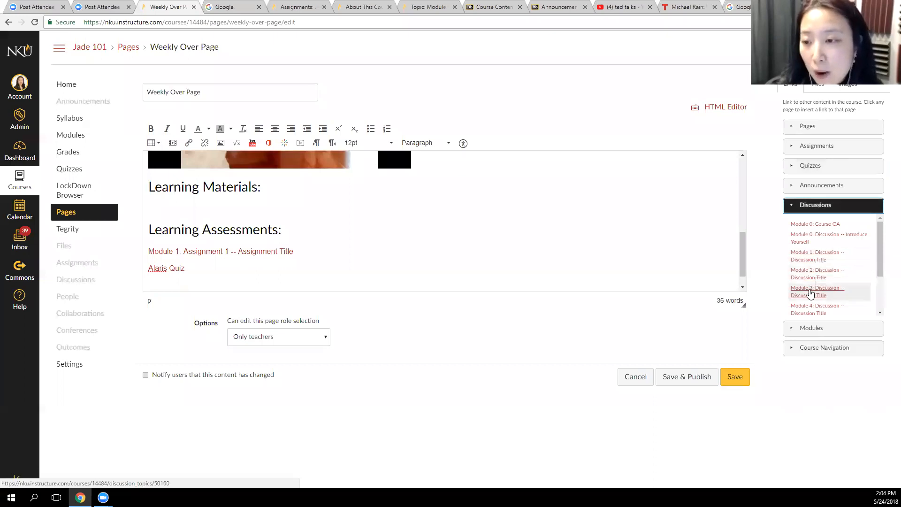
click(809, 259)
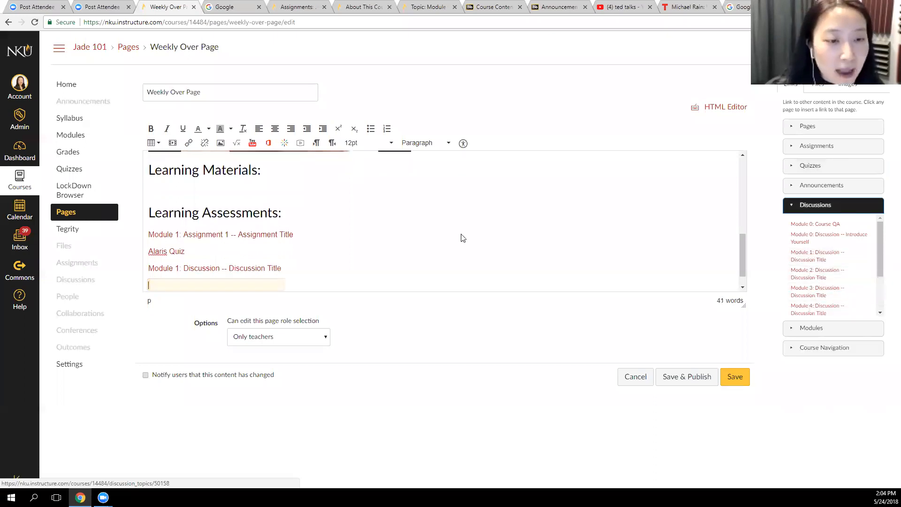
Format the three Learning Assessments links as a bulleted list and save the page
drag(281, 268, 126, 237)
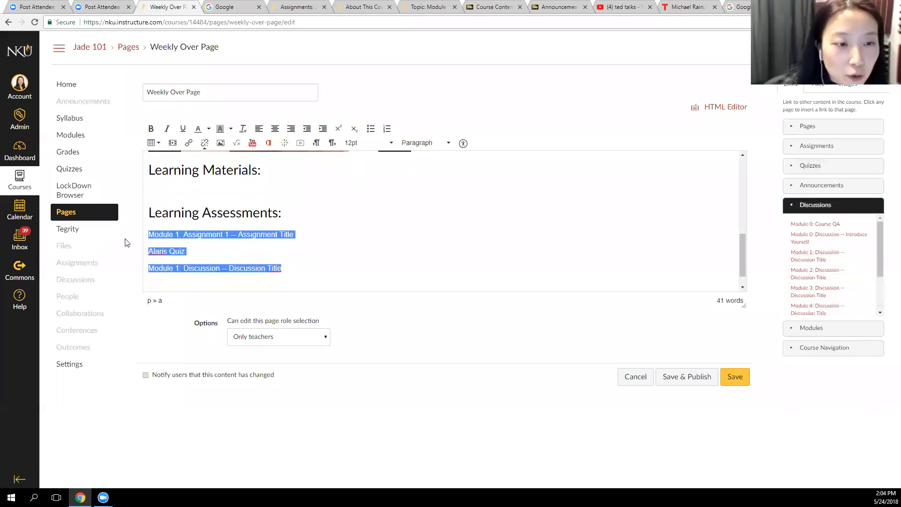
click(371, 129)
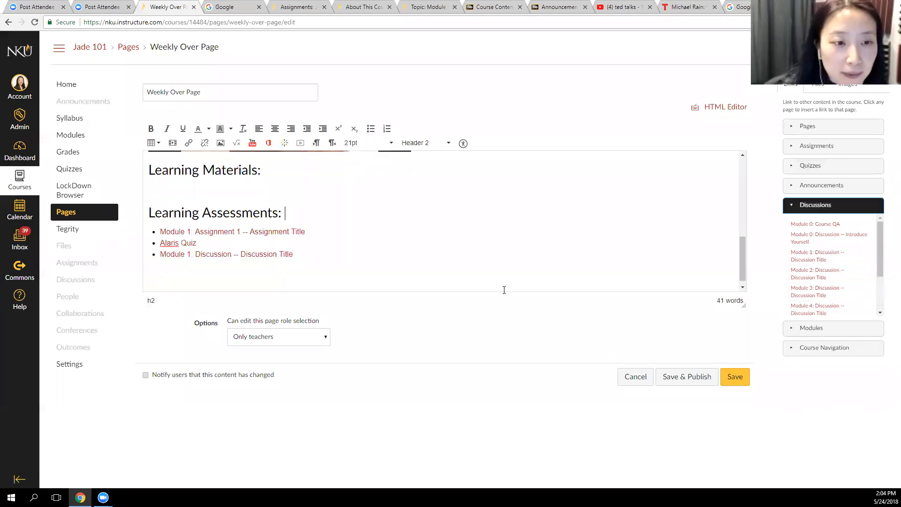
click(734, 377)
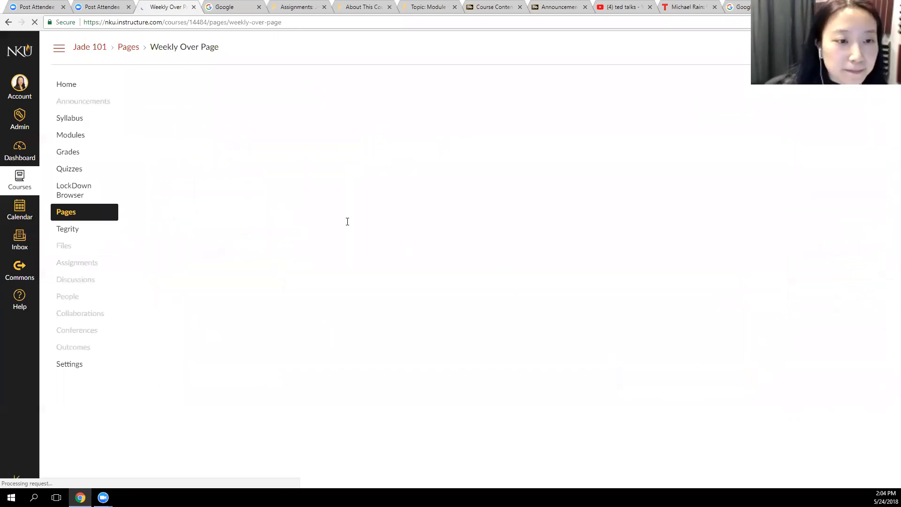
Test the Module 1 assignment link on the saved page and return to the Weekly Over Page
scroll(347, 223, down, 2)
click(222, 409)
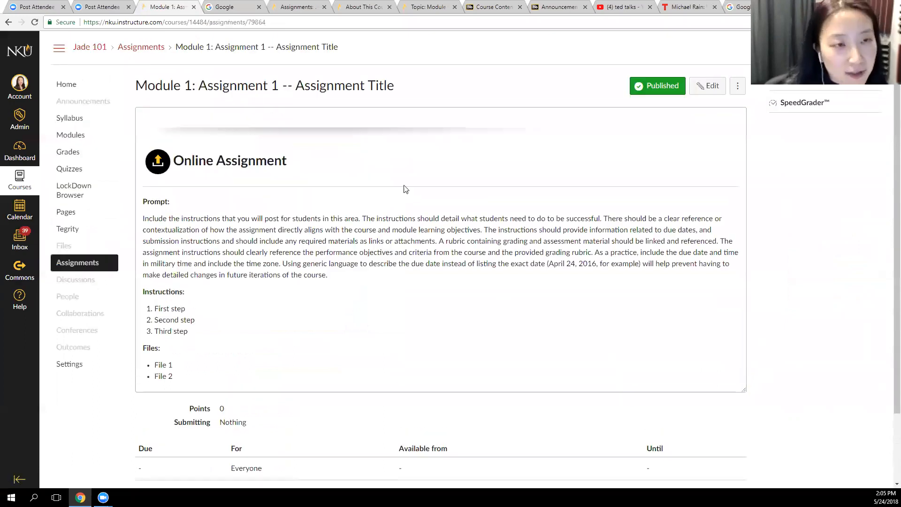
click(9, 22)
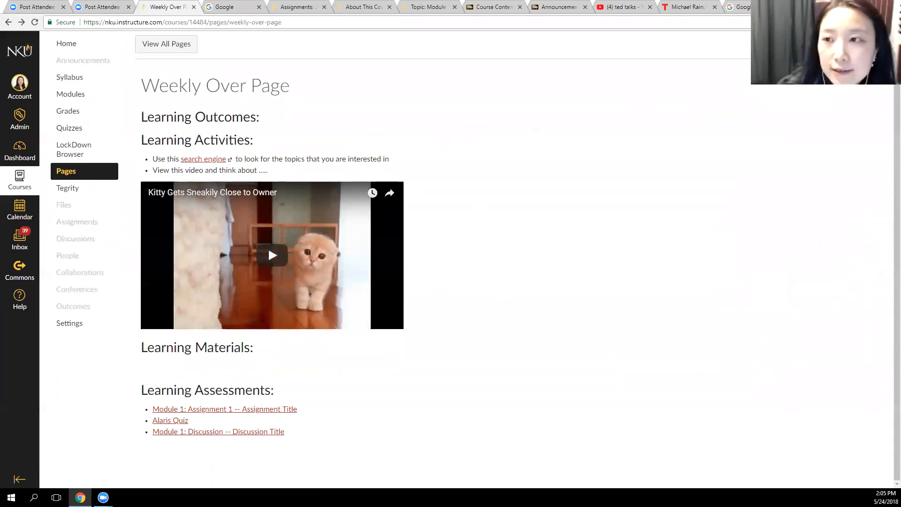
Reopen the Weekly Over Page in a taller editing area and add an empty line under the Learning Materials heading
click(848, 45)
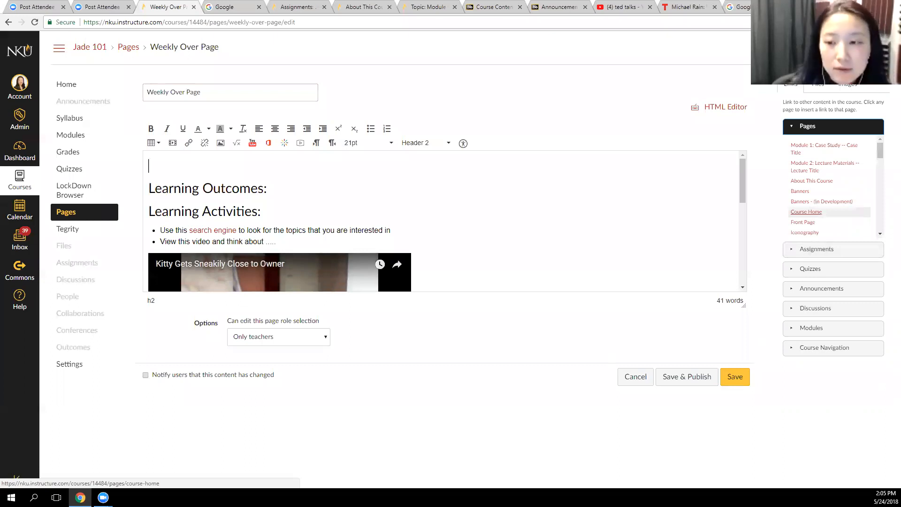
drag(743, 305, 727, 424)
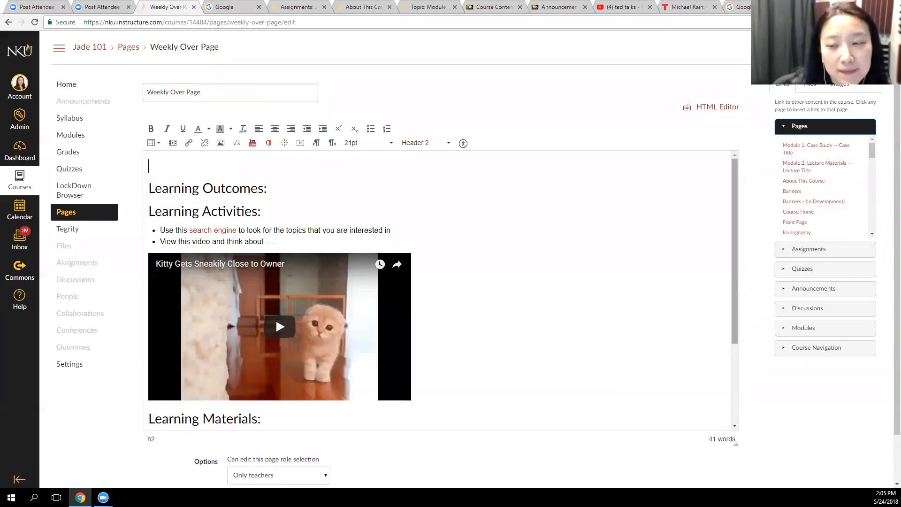
scroll(441, 291, down, 3)
click(351, 390)
click(279, 305)
key(Return)
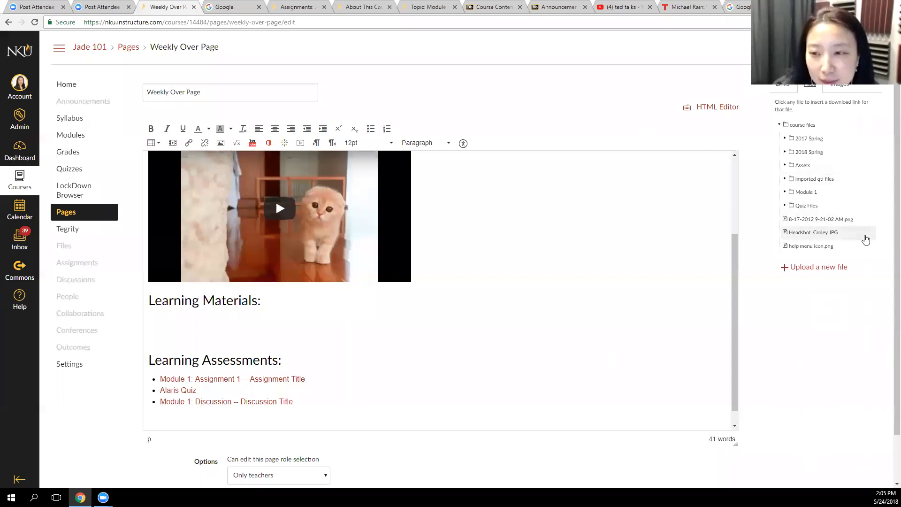
Insert a download link to the headshot JPG course file under Learning Materials and start a new line
click(819, 232)
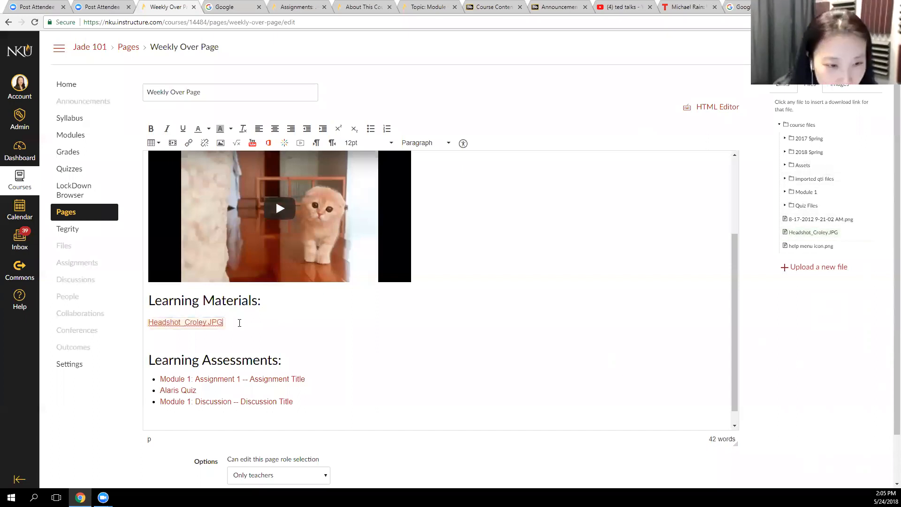
key(Return)
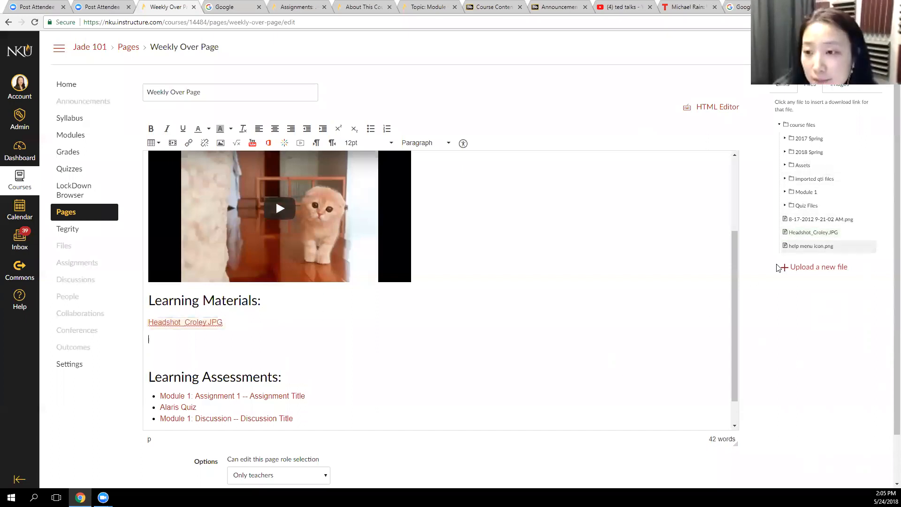
Examine the contents of the course file folders, including Module 1, Quiz Files, imported qti files, Assets and 2018 Spring with its subfolders
click(806, 191)
click(806, 205)
click(814, 179)
click(806, 192)
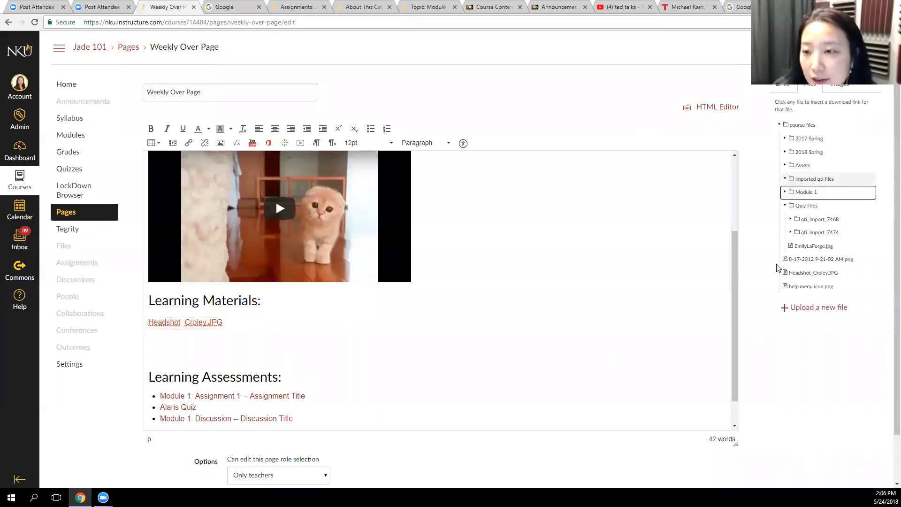
click(802, 165)
scroll(826, 244, down, 4)
scroll(825, 243, up, 4)
click(809, 152)
click(813, 165)
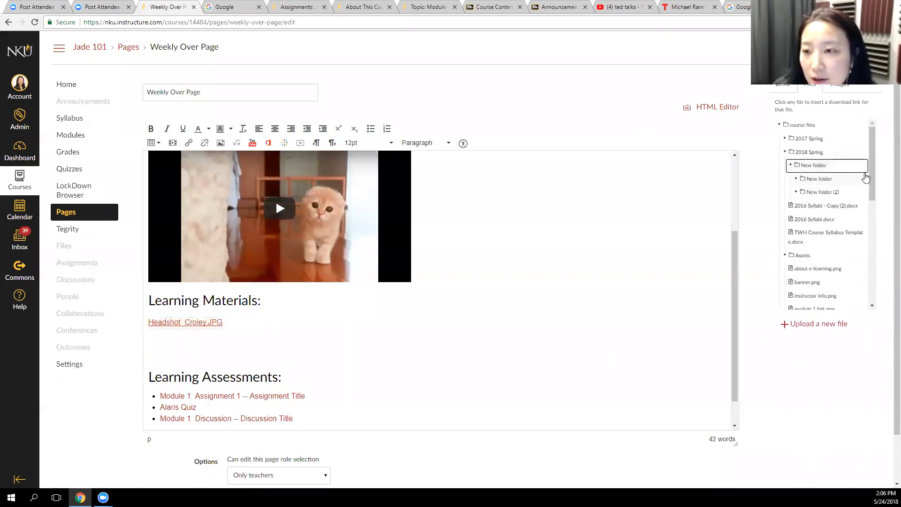
click(822, 191)
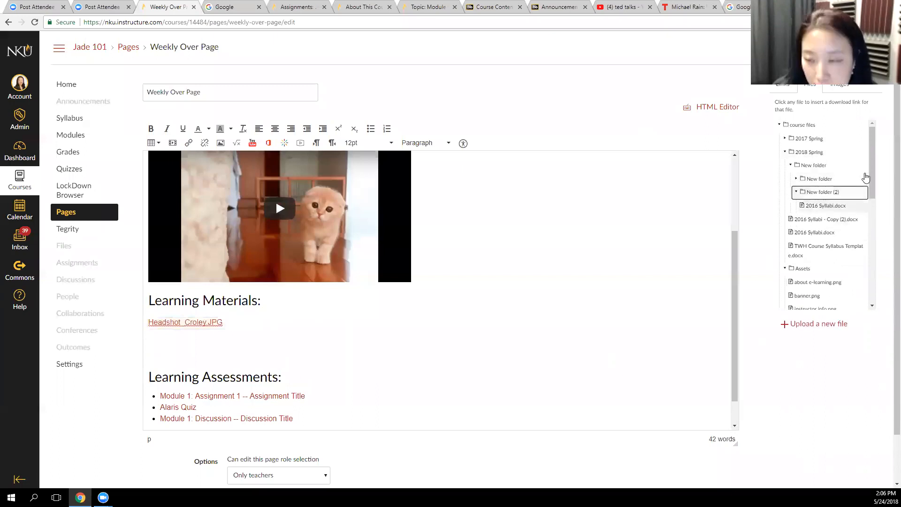
Replace the headshot link under Learning Materials with the text "Read this syllabus before you move on to the next module ....."
drag(272, 334, 123, 325)
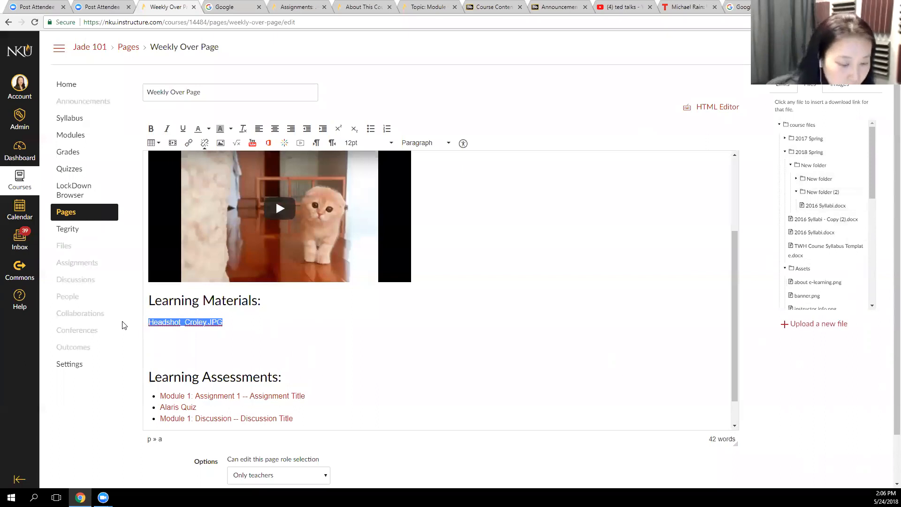
key(Delete)
text(Finish th)
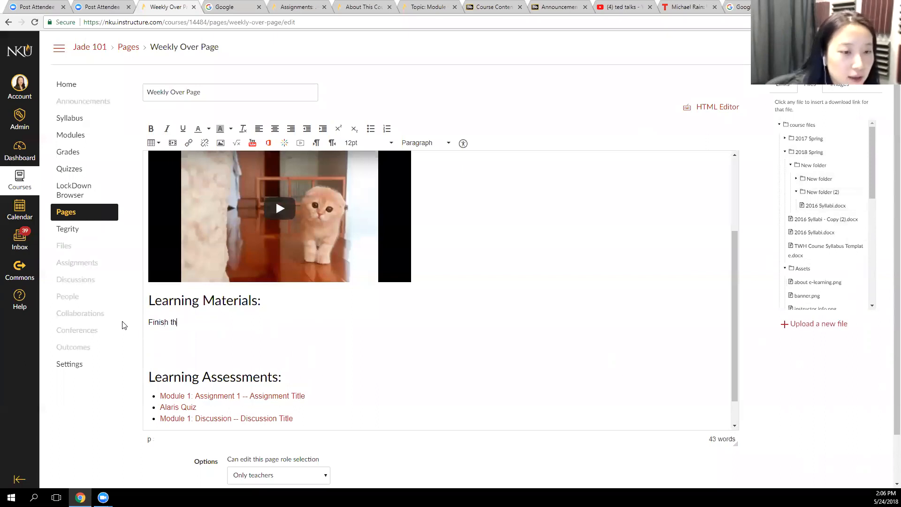
text(is syllabus)
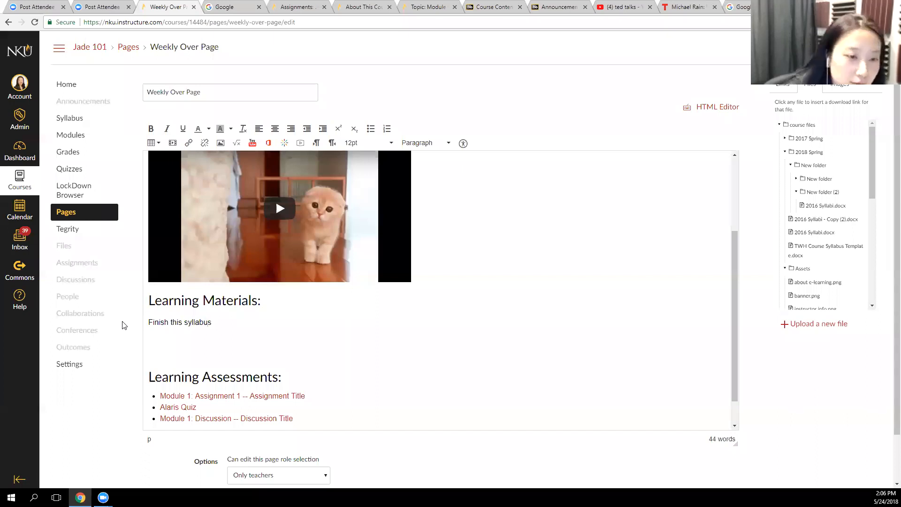
double_click(167, 322)
text(Read)
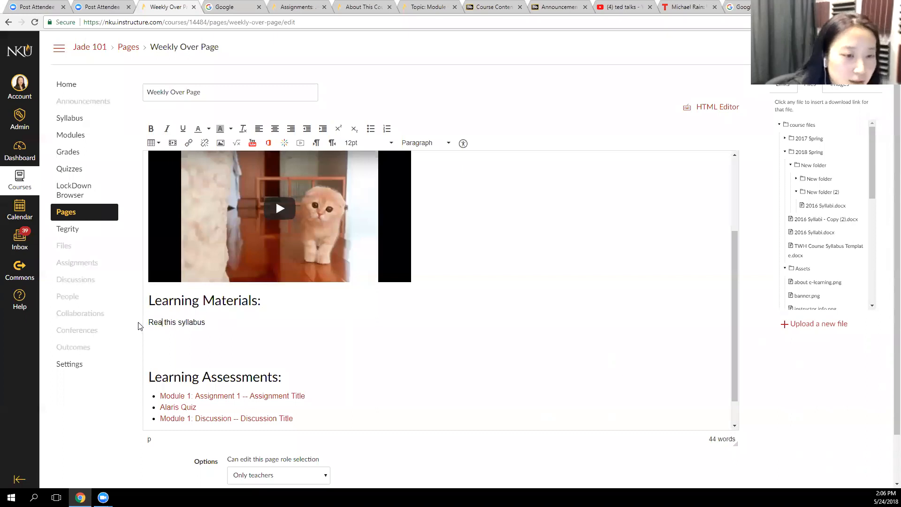
text( before t)
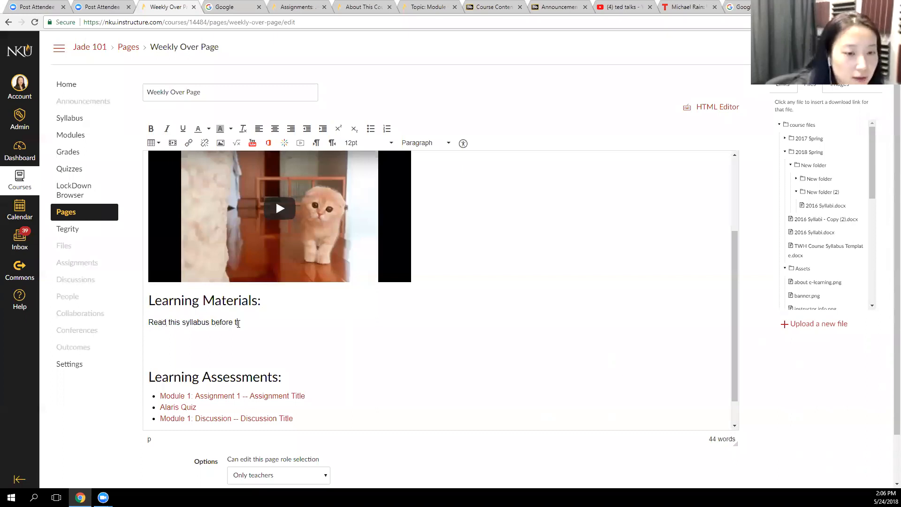
key(BackSpace)
text(you move)
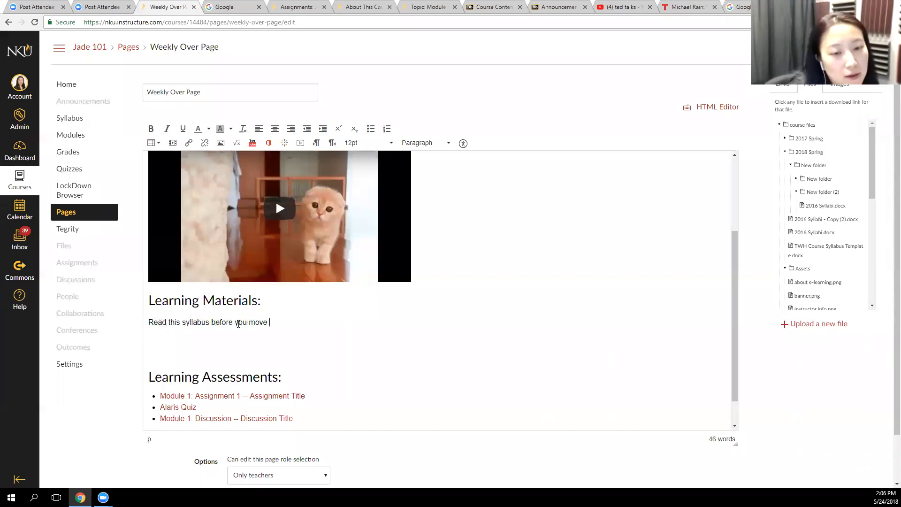
text( on to t)
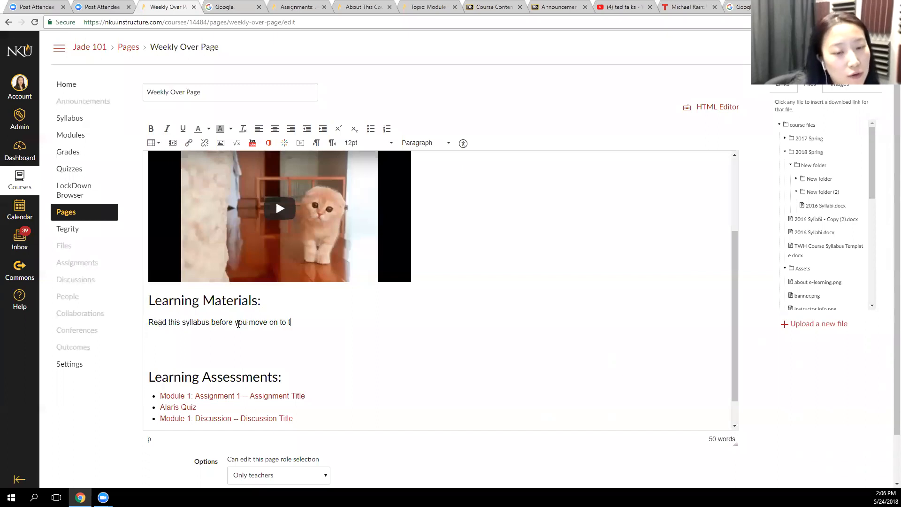
text(he next module .....)
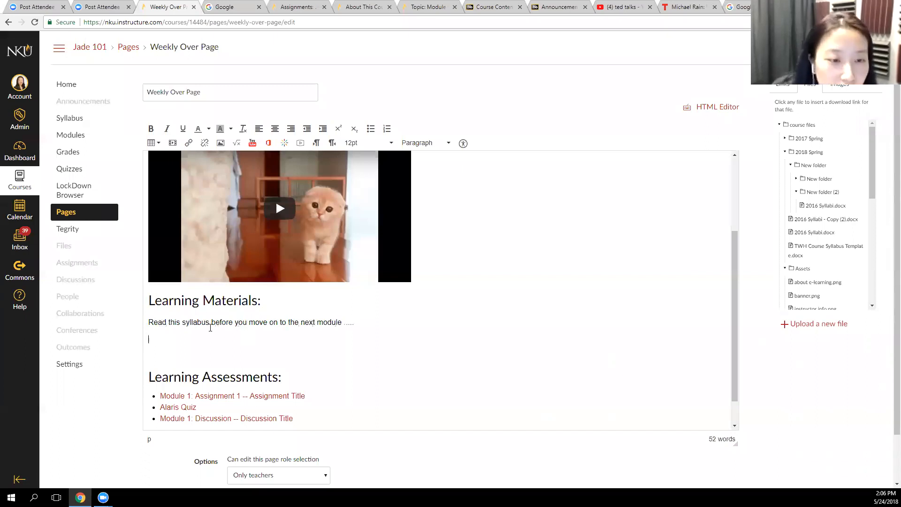
Link the word "syllabus" to the 2016 Syllabi.docx file in New folder (2) and save the page
drag(211, 327, 182, 324)
click(825, 206)
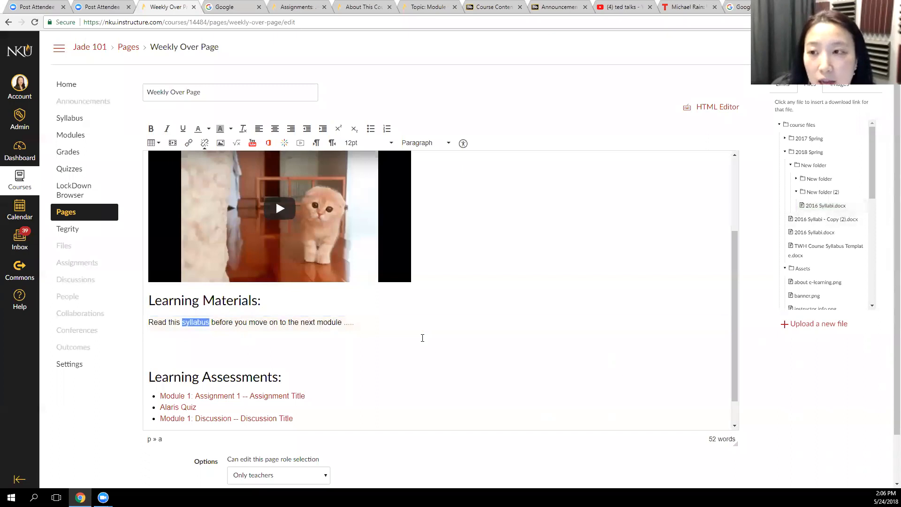
scroll(737, 446, down, 1)
click(731, 464)
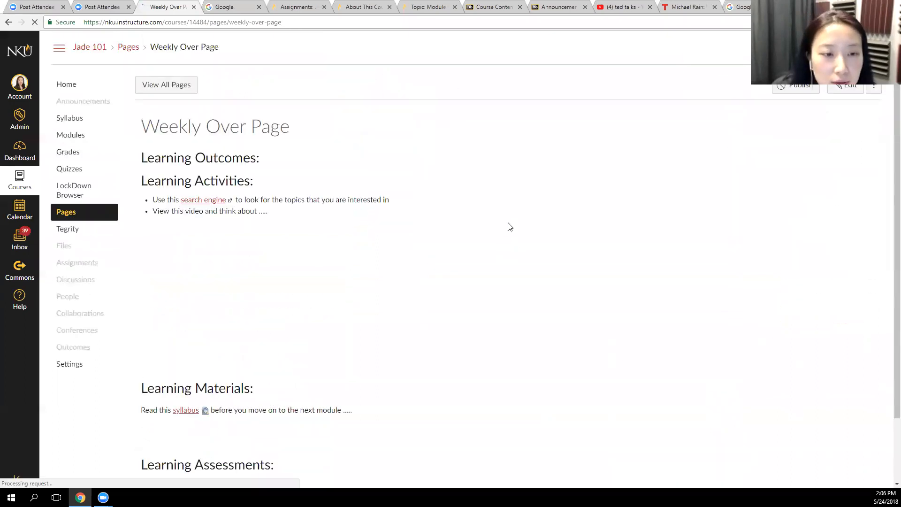
Preview the linked syllabus document inline on the saved page, look through it and minimize the preview
scroll(379, 269, down, 2)
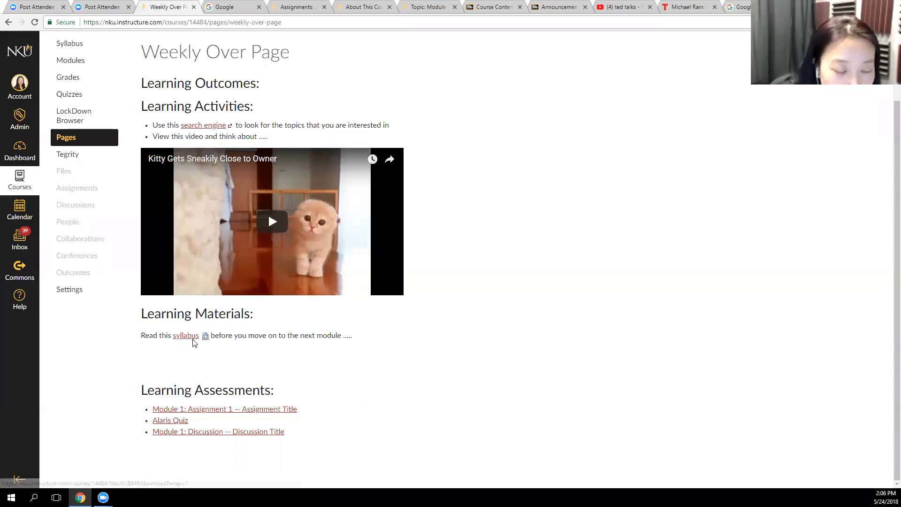
click(205, 336)
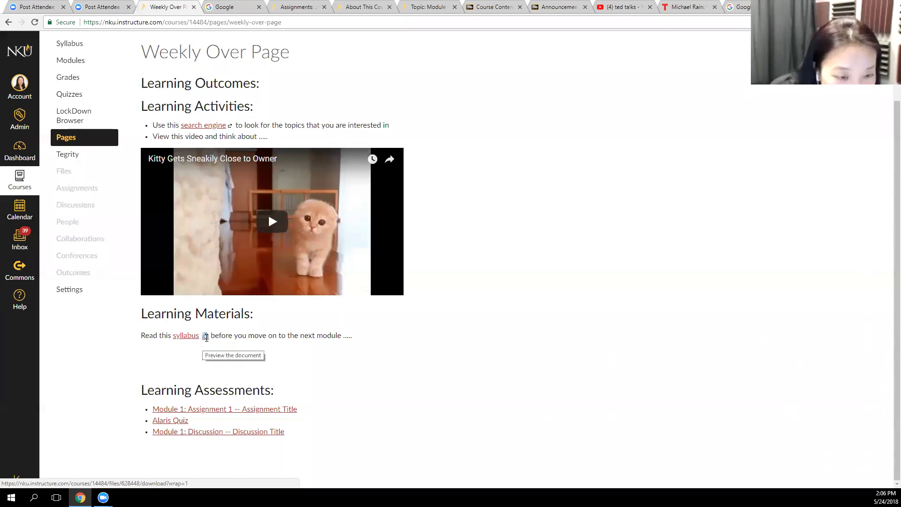
scroll(81, 351, down, 4)
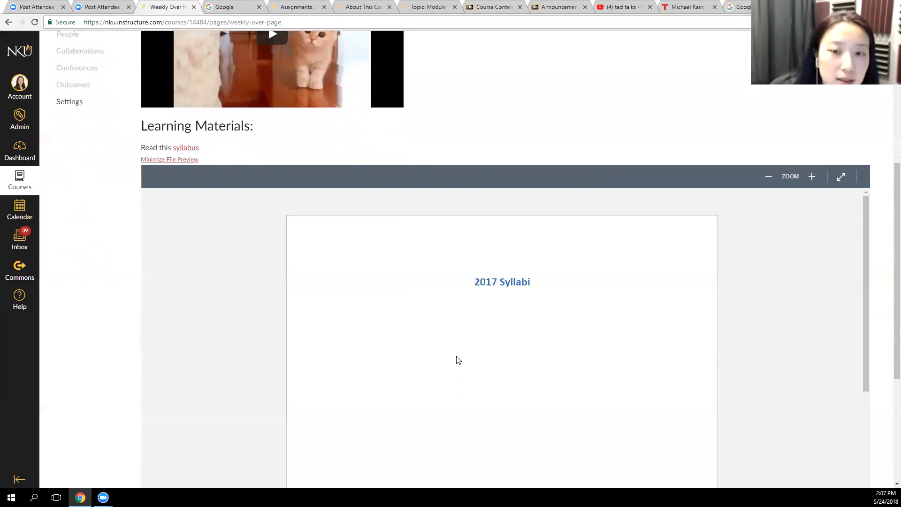
scroll(458, 360, down, 3)
scroll(458, 361, up, 3)
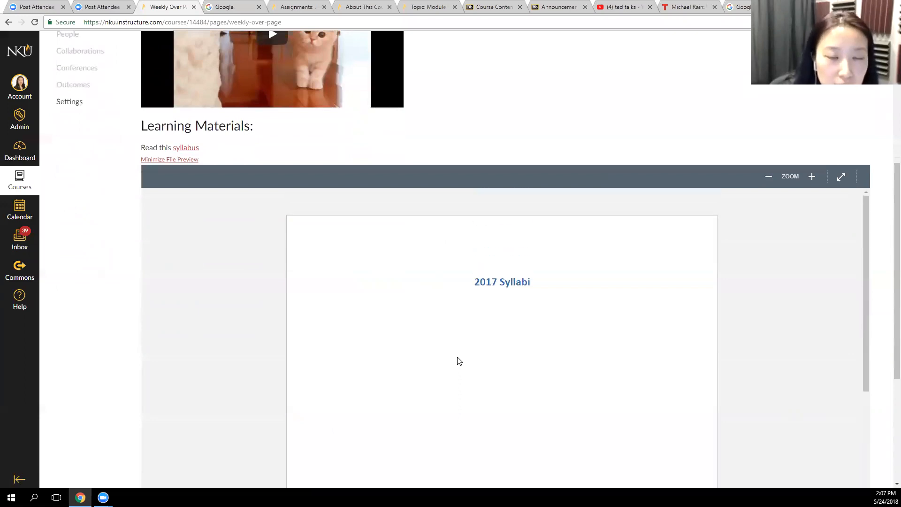
click(188, 160)
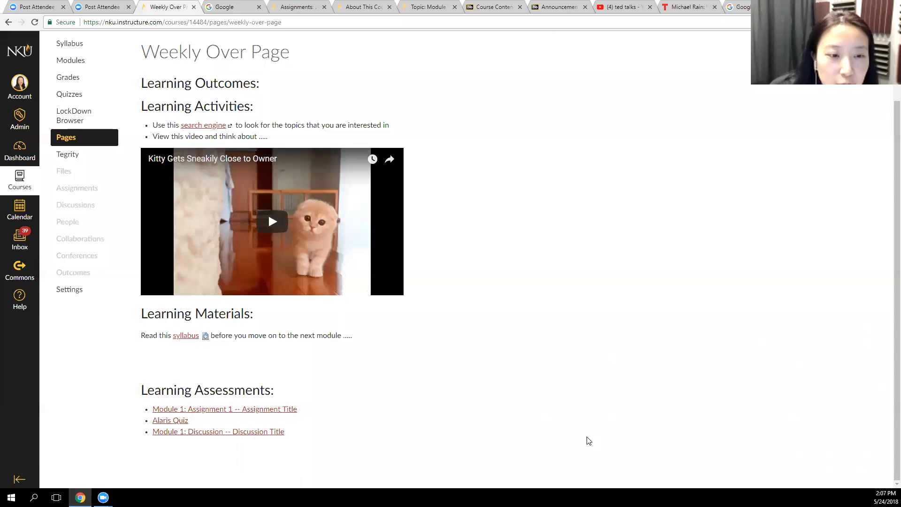
Reopen the Weekly Over Page for editing and enlarge the editing area downward
scroll(587, 439, up, 2)
click(846, 88)
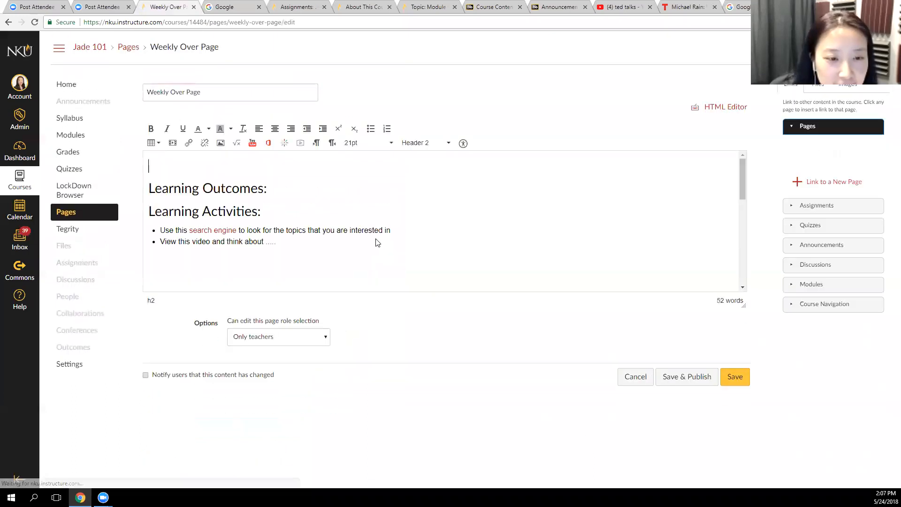
scroll(384, 234, down, 5)
drag(743, 302, 735, 474)
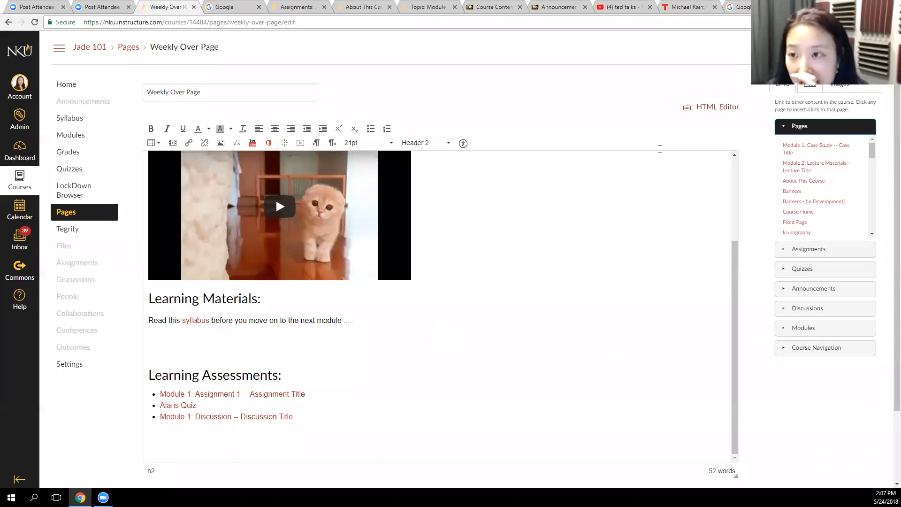
Embed the course image banner.png on the empty line above the Learning Outcomes heading
click(839, 85)
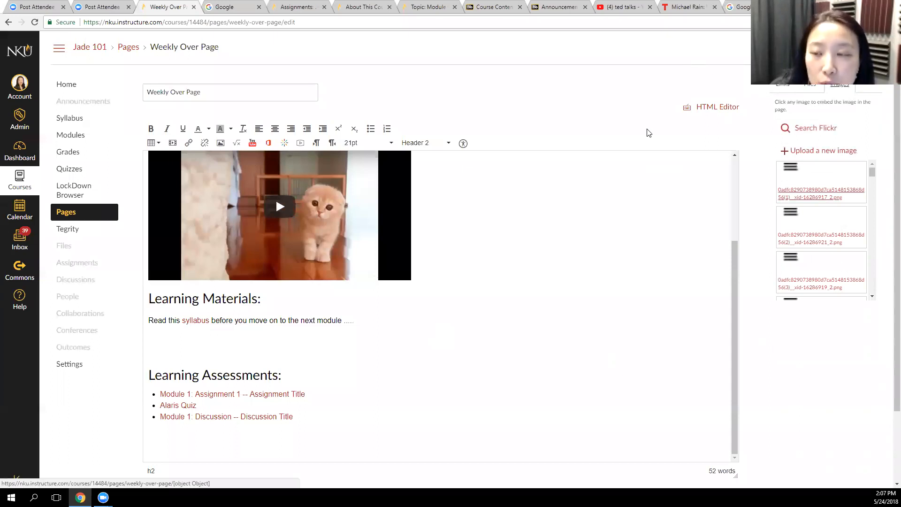
mouse_move(872, 172)
mouse_down()
mouse_move(871, 290)
mouse_move(880, 170)
mouse_up()
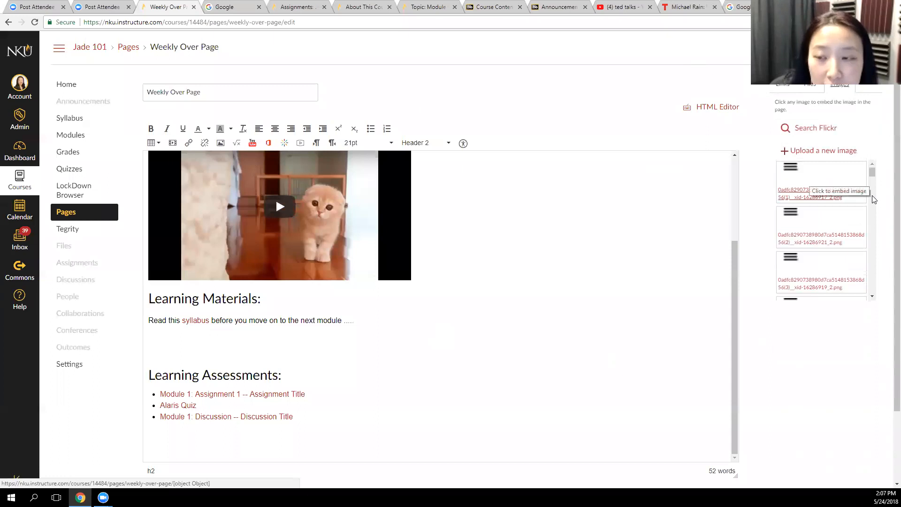
scroll(189, 242, up, 3)
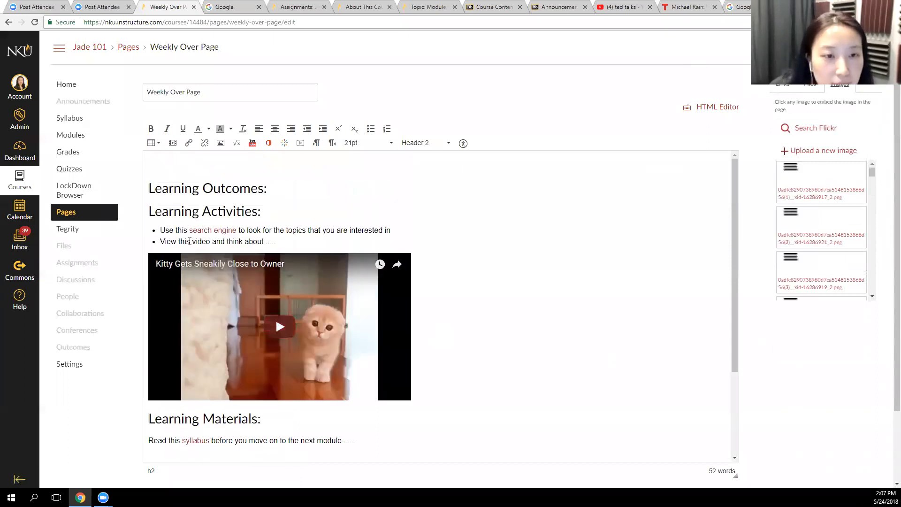
click(154, 166)
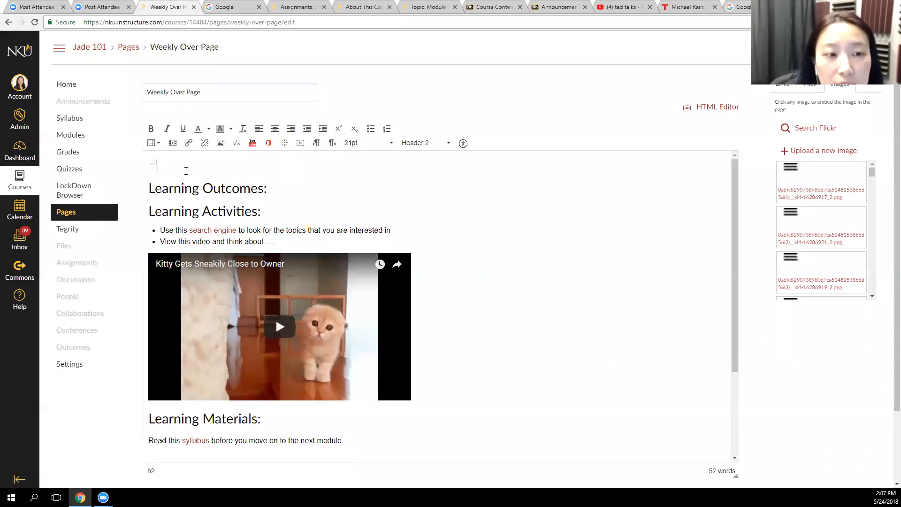
scroll(875, 258, down, 5)
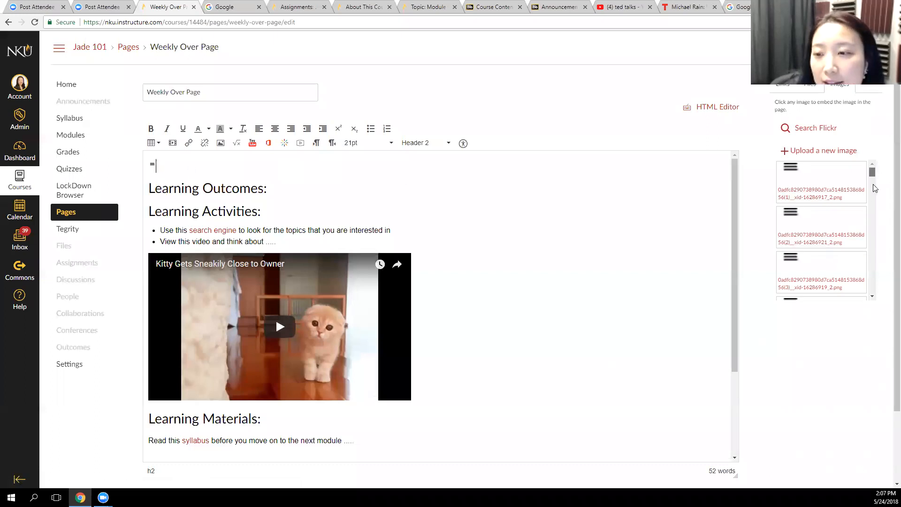
scroll(876, 258, down, 2)
scroll(875, 258, up, 1)
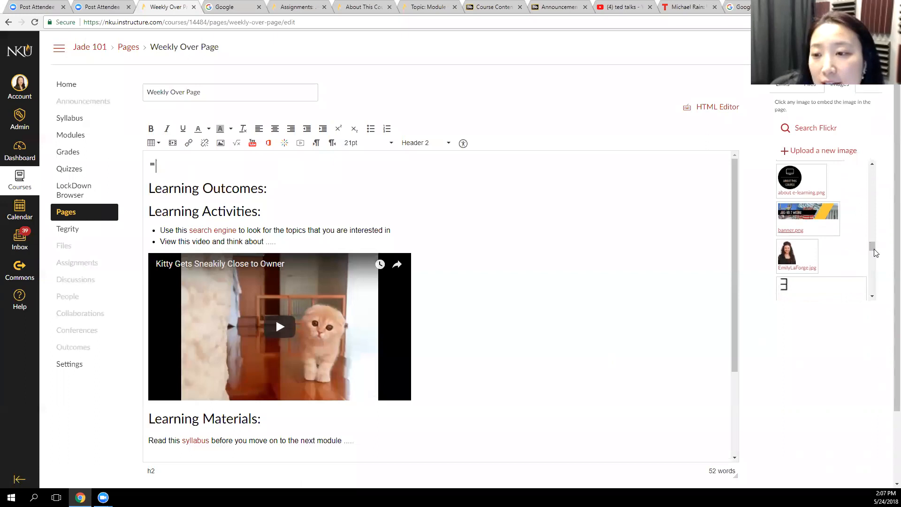
click(807, 216)
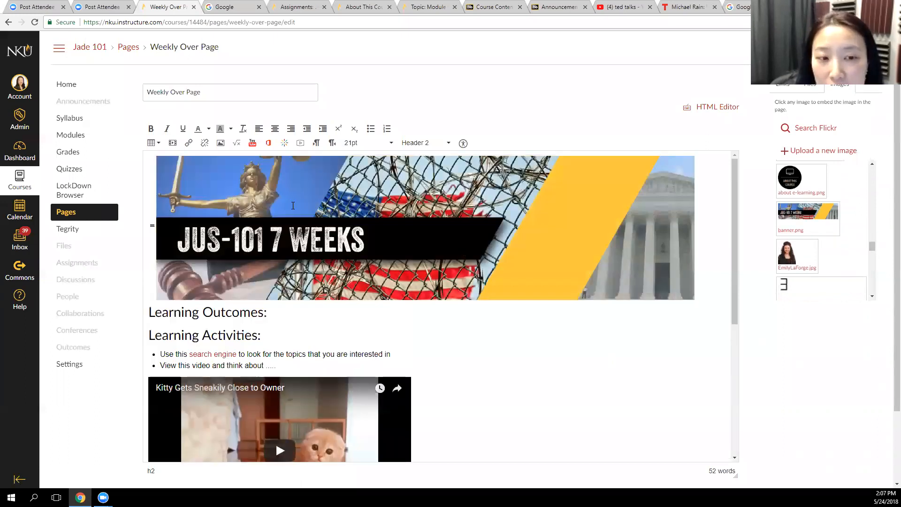
Examine the URL and Canvas image sources for inserting an image, including the Course files and My files folders
click(220, 144)
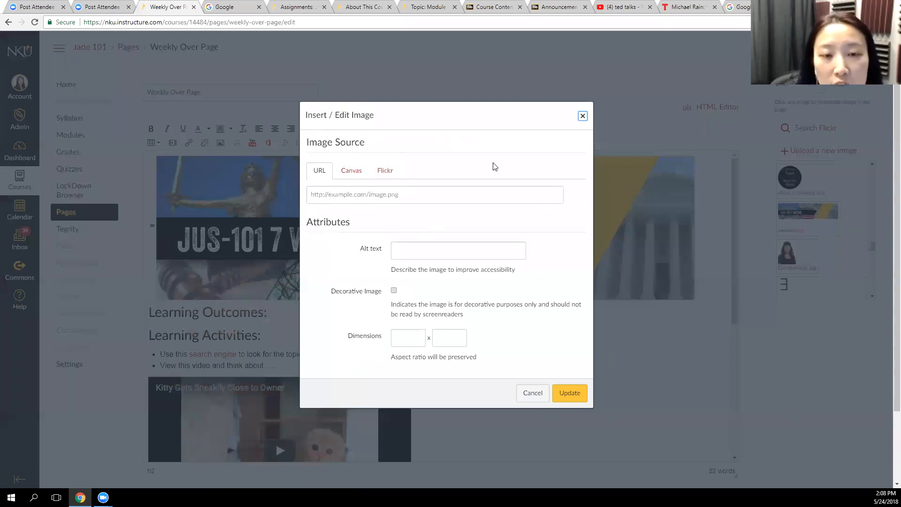
click(328, 196)
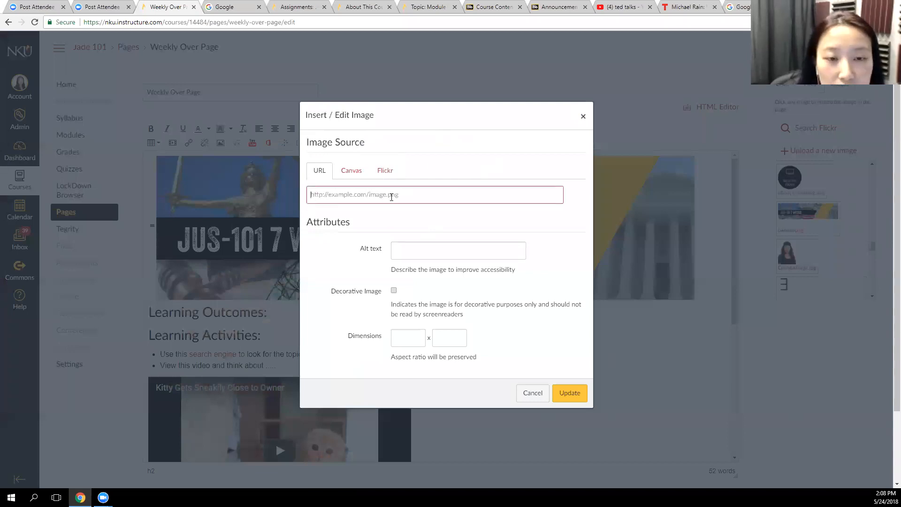
click(351, 172)
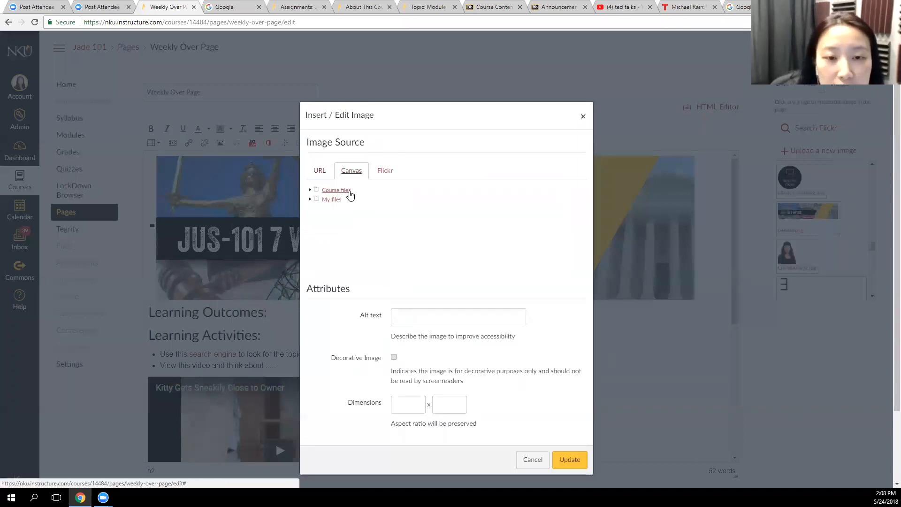
click(349, 194)
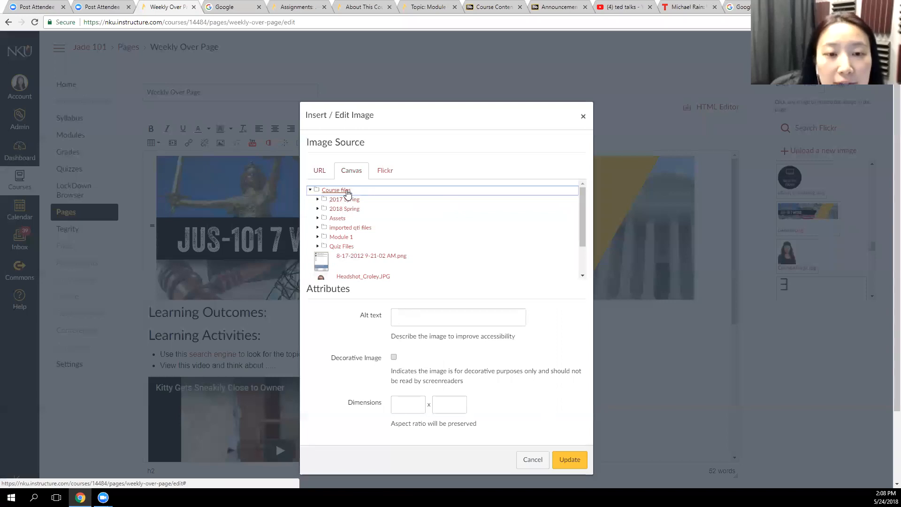
click(345, 193)
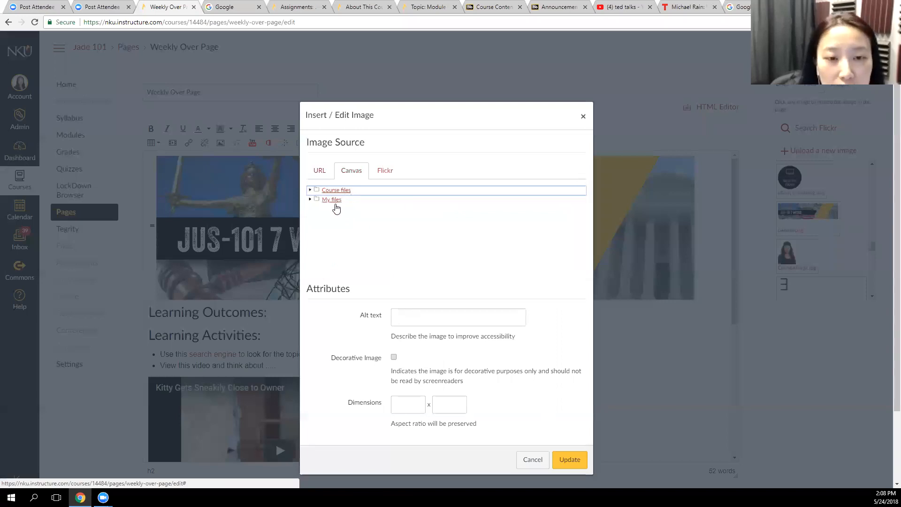
click(333, 200)
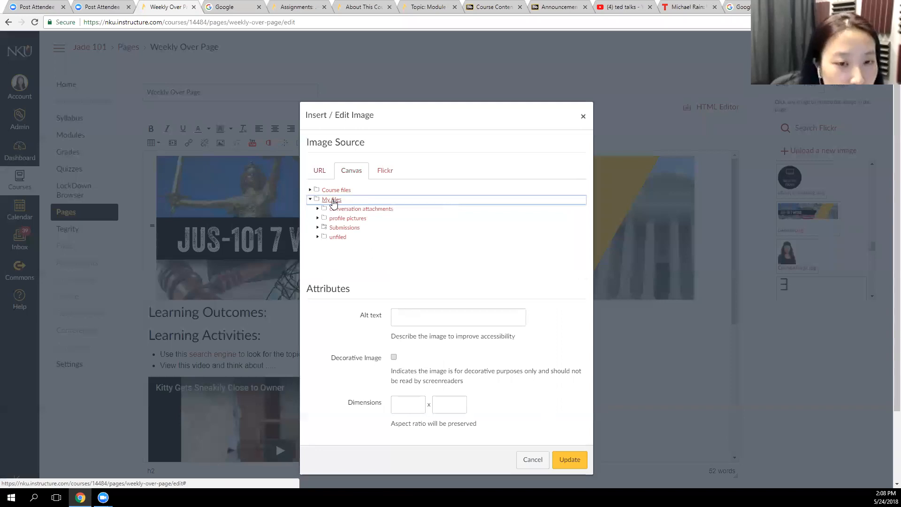
click(332, 201)
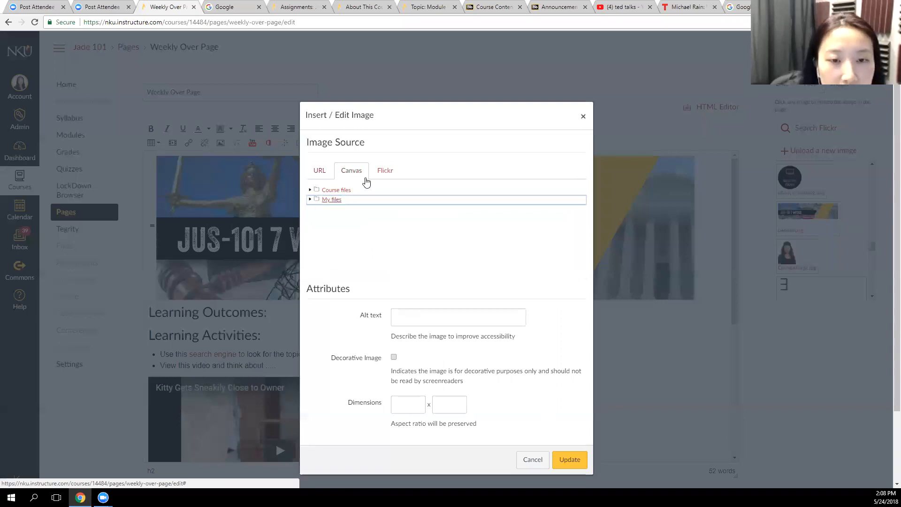
Search Flickr for "Kitty" as the image source and select the black-and-white photo of a cat lying down
click(387, 174)
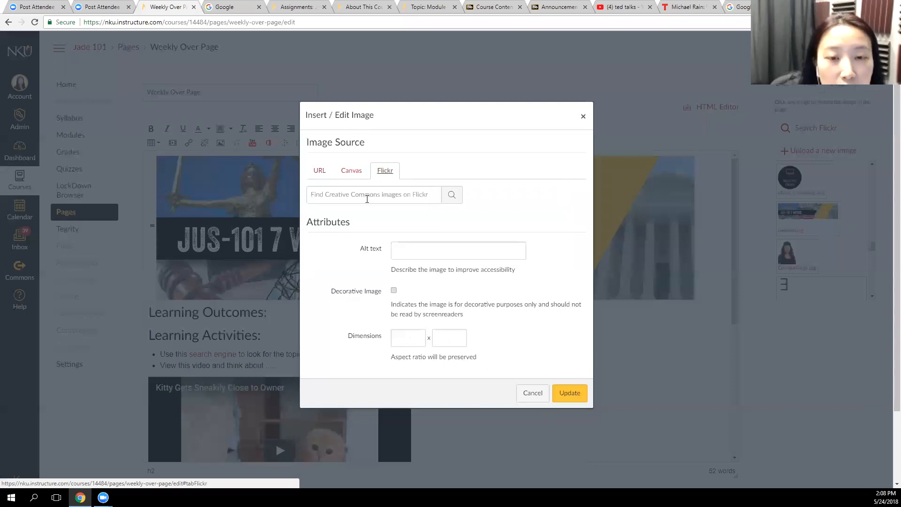
click(385, 196)
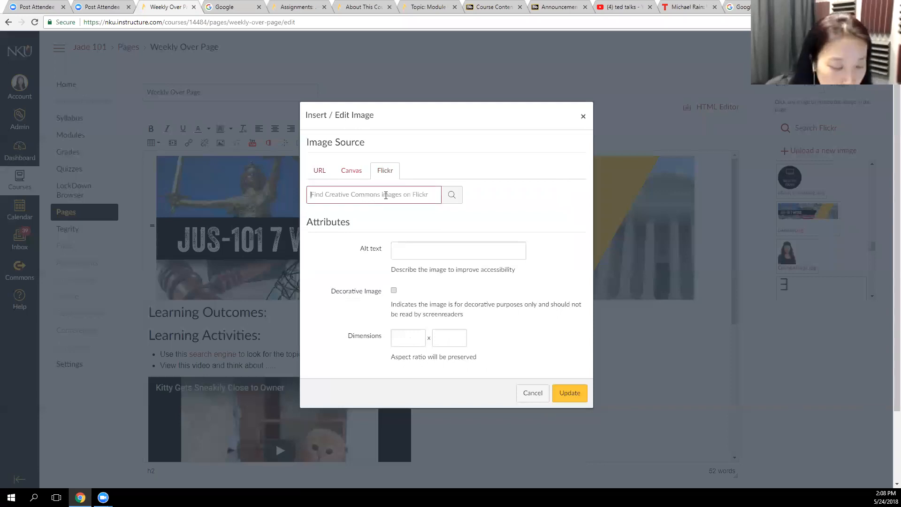
text(Kit)
key(Return)
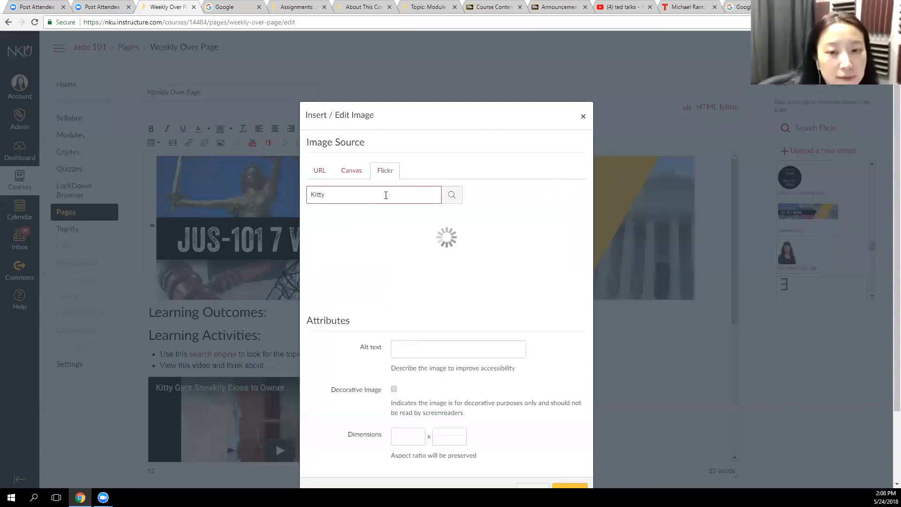
scroll(517, 243, down, 4)
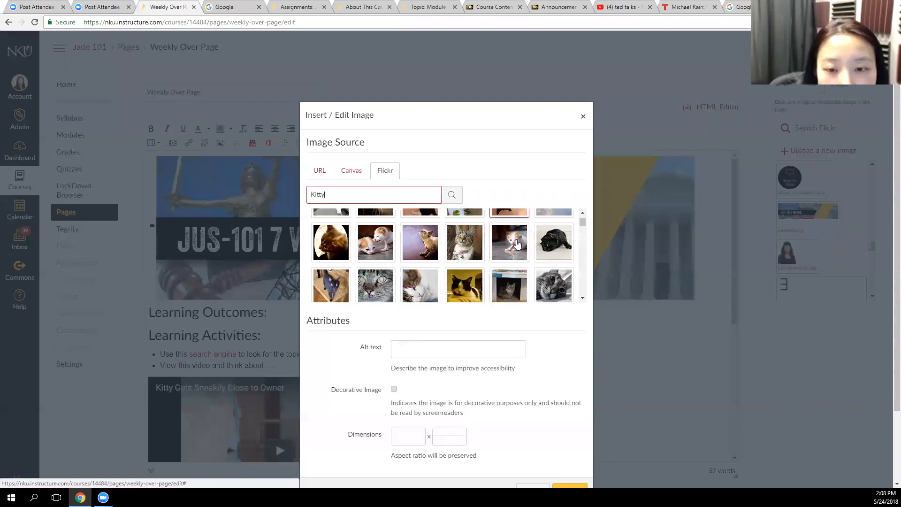
click(550, 230)
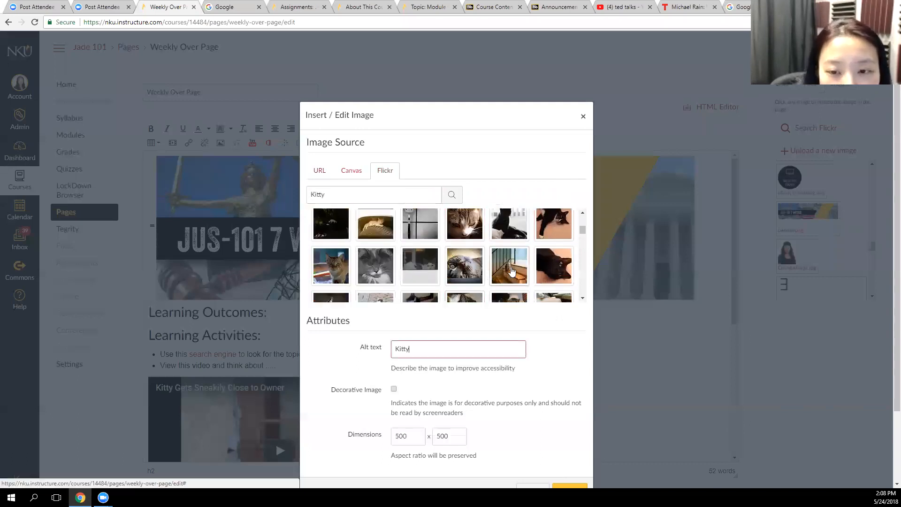
scroll(509, 267, up, 2)
scroll(545, 286, down, 2)
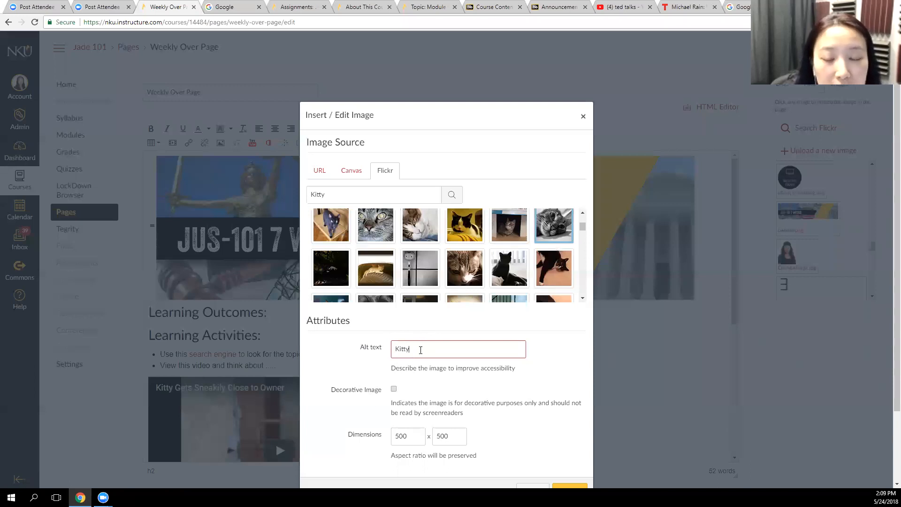
Mark the selected Kitty photo as a decorative image and insert it into the page
drag(487, 114, 494, 77)
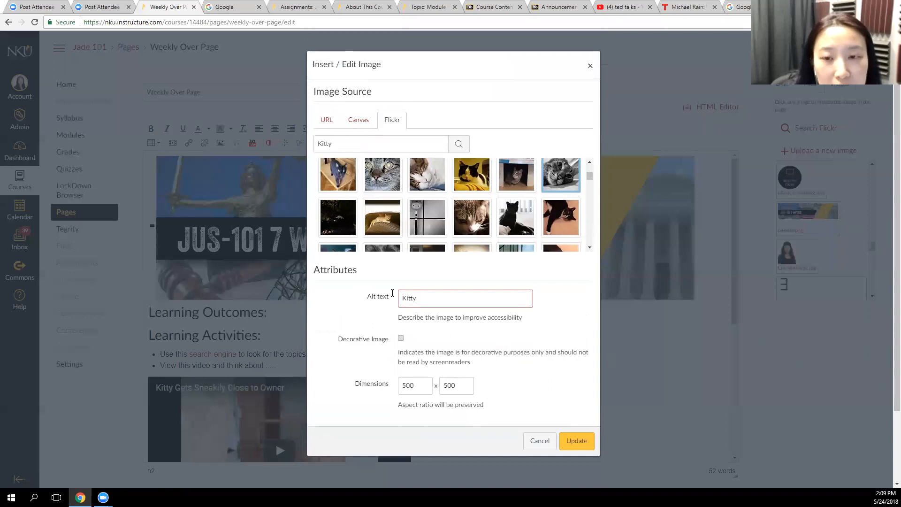
scroll(358, 306, down, 1)
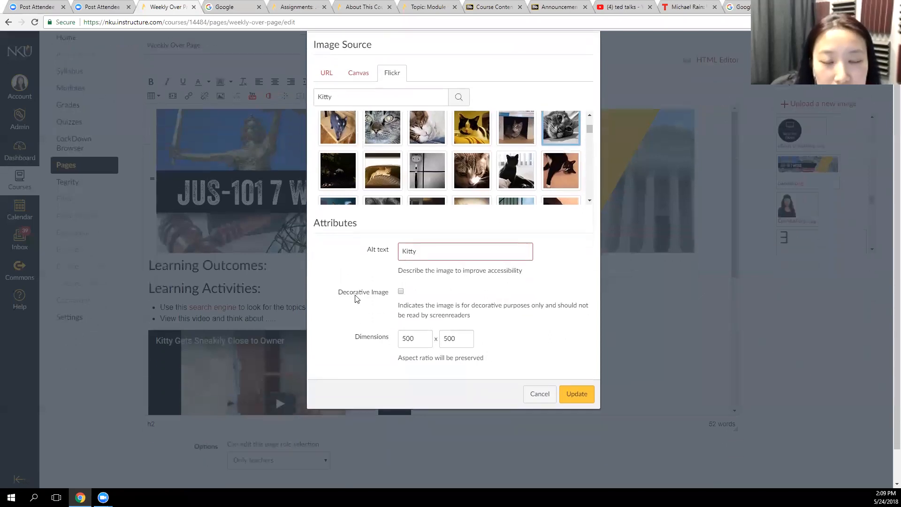
click(399, 292)
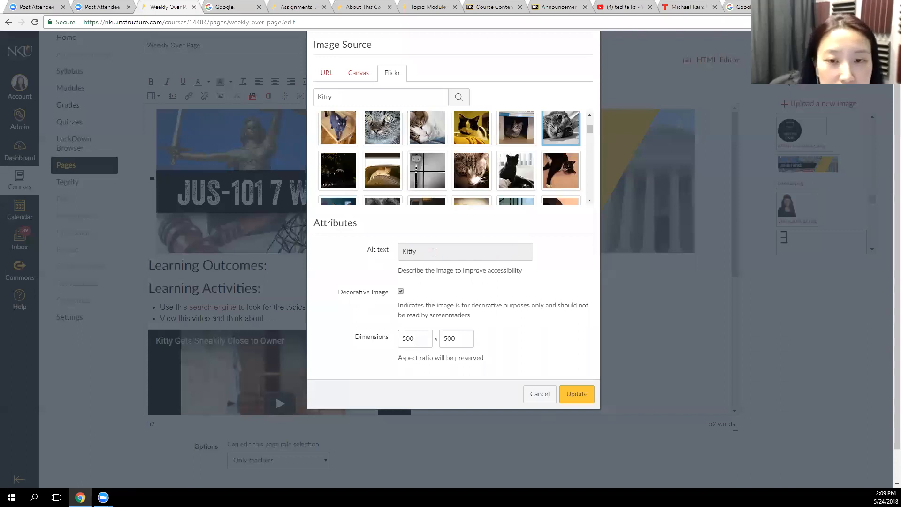
scroll(388, 319, down, 1)
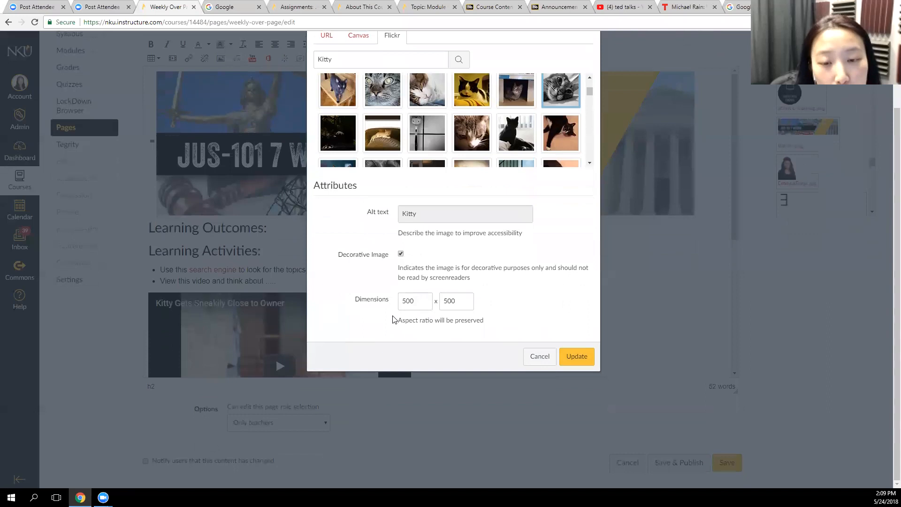
key(Return)
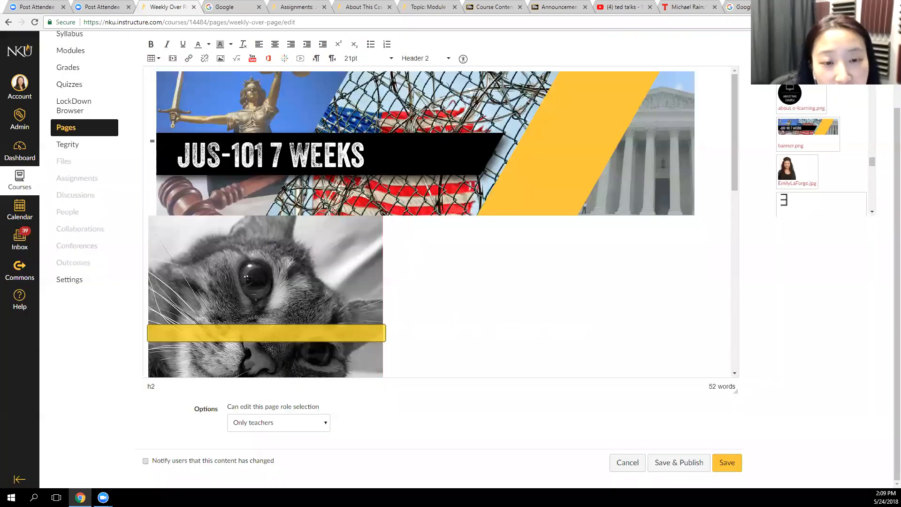
Shrink the inserted cat photo proportionally to about two thirds of its displayed size
click(345, 244)
drag(382, 214, 306, 286)
click(424, 314)
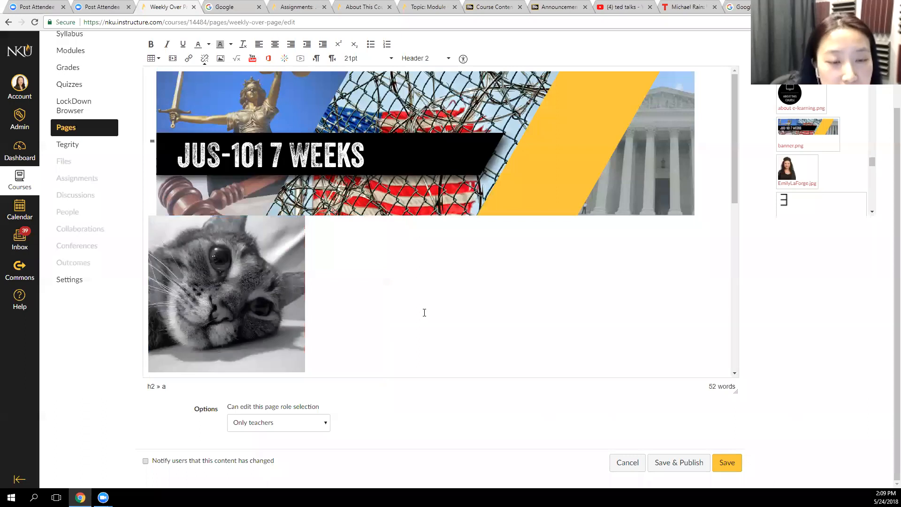
scroll(424, 312, up, 1)
scroll(424, 313, up, 2)
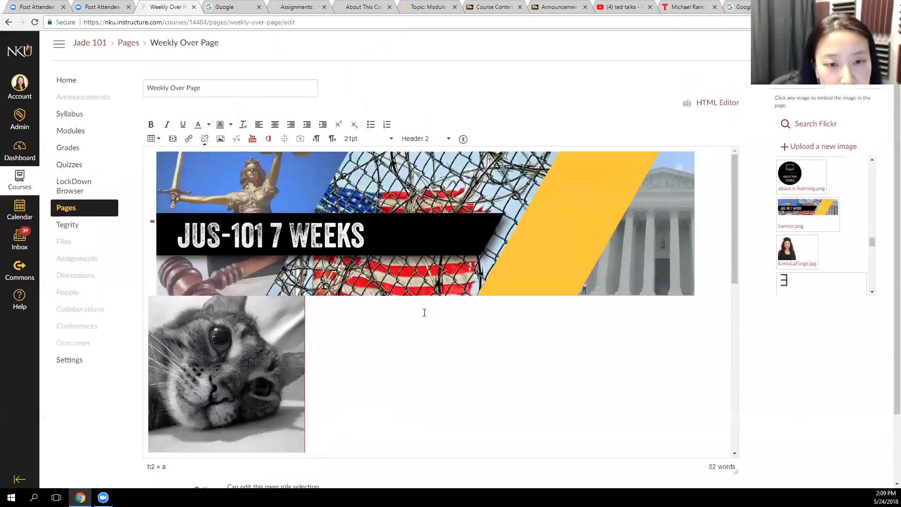
scroll(424, 312, down, 2)
Delete the JUS-101 7 Weeks banner image above the cat photo
click(225, 306)
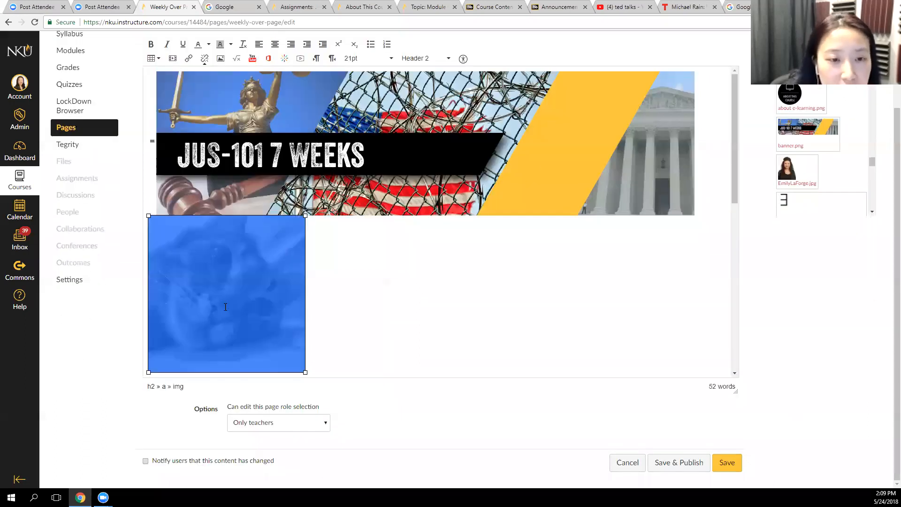
click(379, 166)
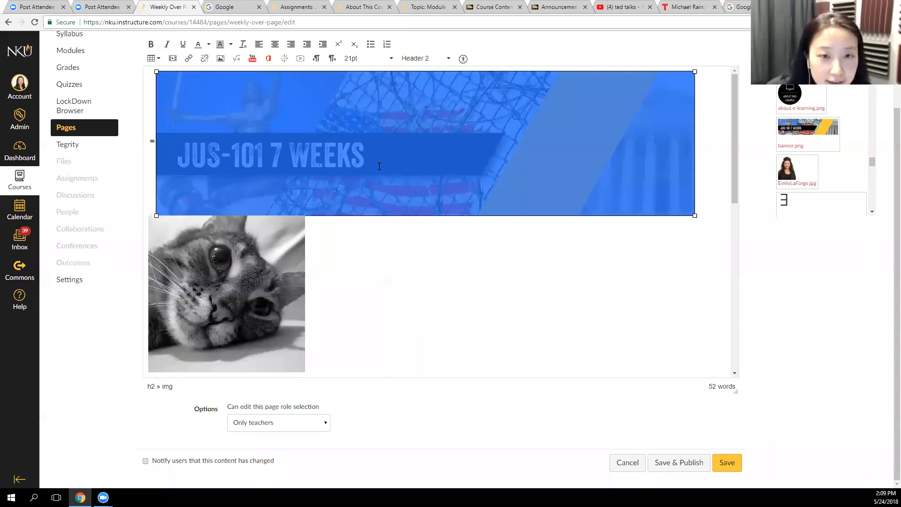
key(Delete)
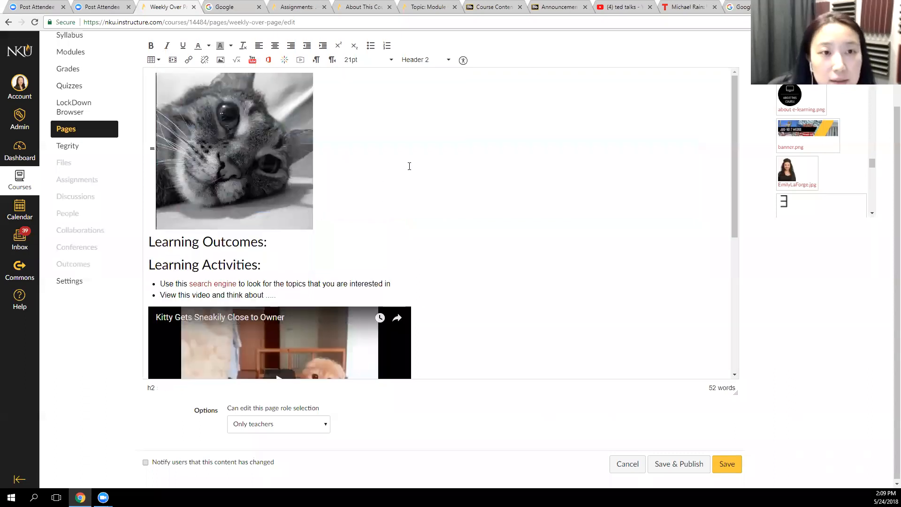
scroll(409, 164, up, 2)
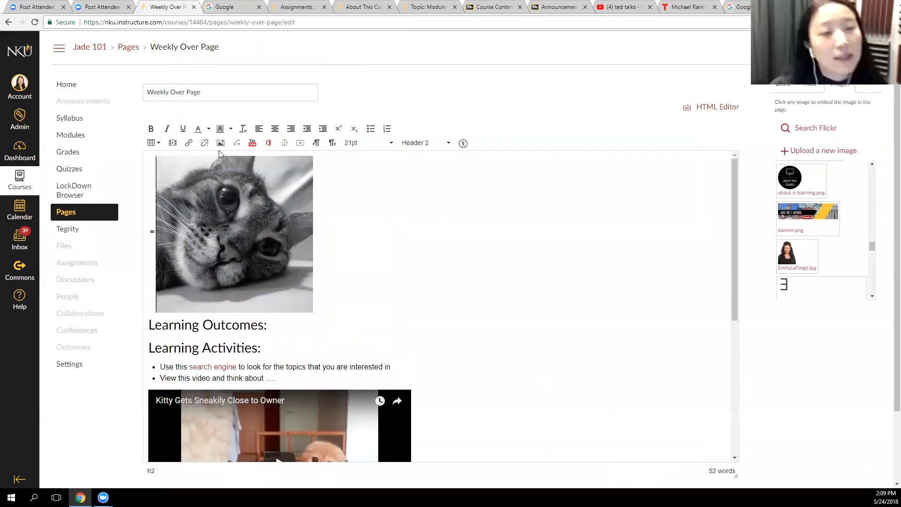
Open the Microsoft Office 365 file picker, look through the OneDrive files and close it without attaching anything
click(422, 283)
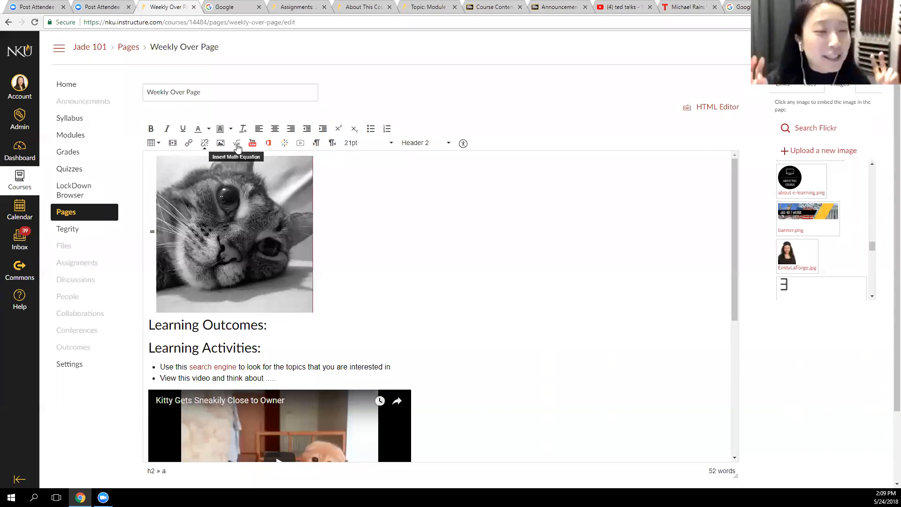
click(268, 146)
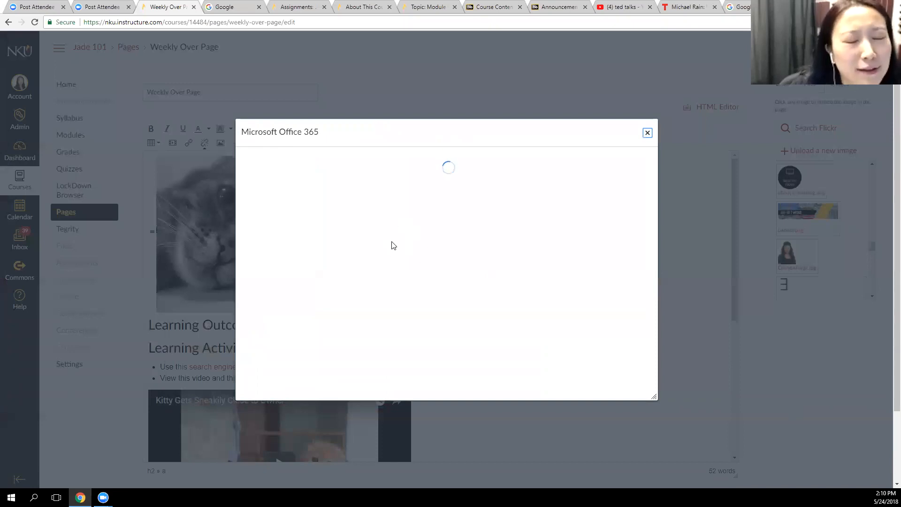
scroll(422, 253, down, 5)
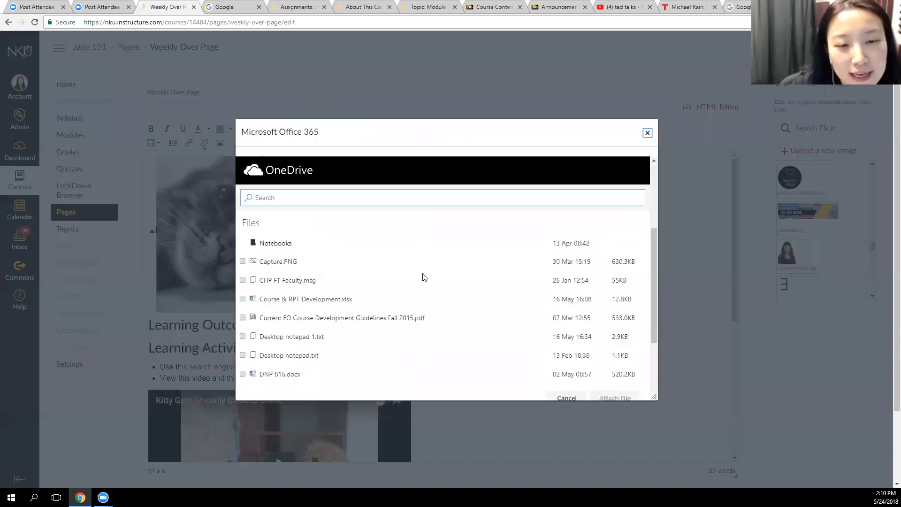
scroll(424, 284, up, 5)
scroll(424, 285, down, 10)
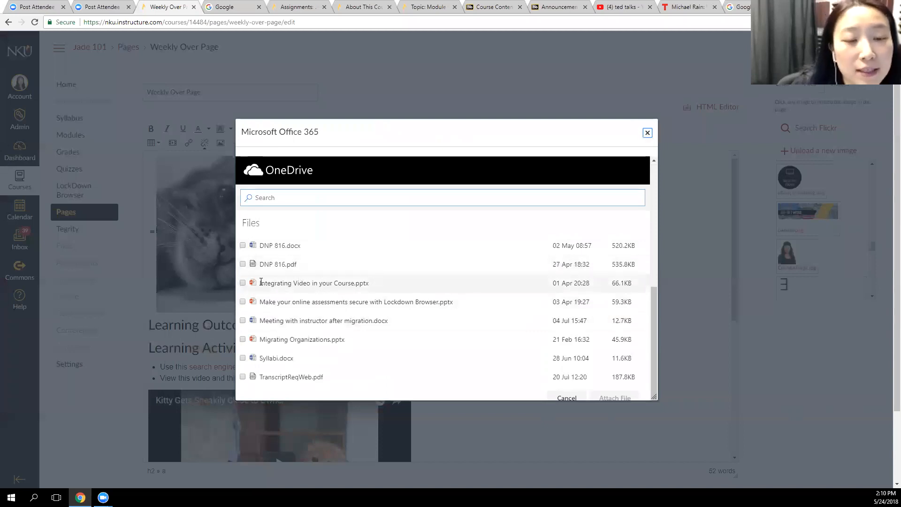
click(647, 134)
click(500, 87)
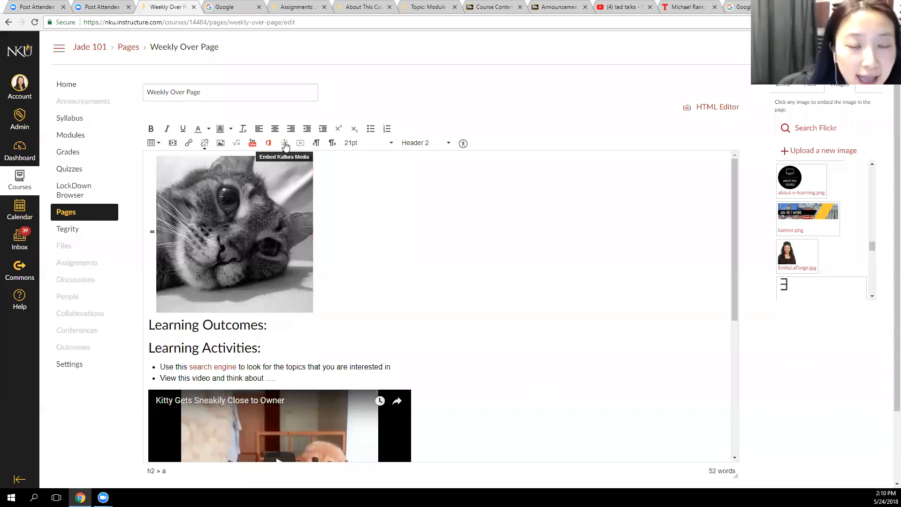
click(285, 144)
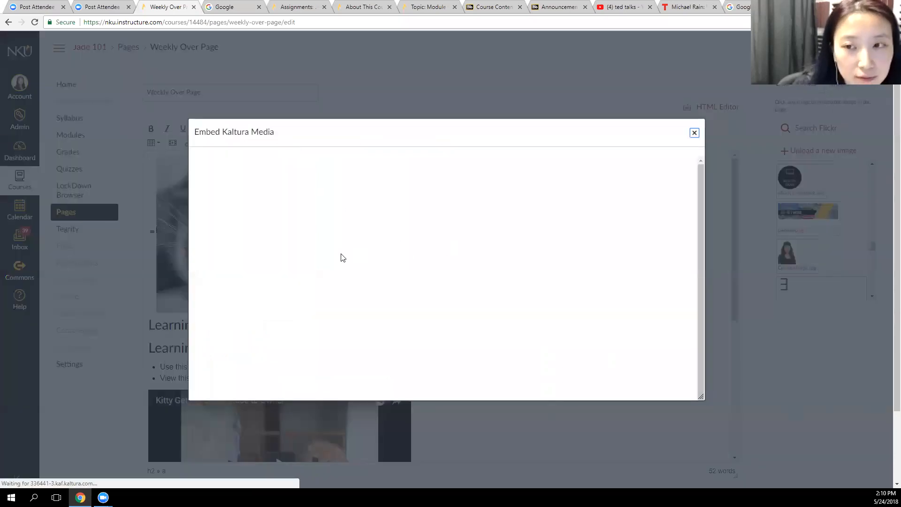
click(694, 133)
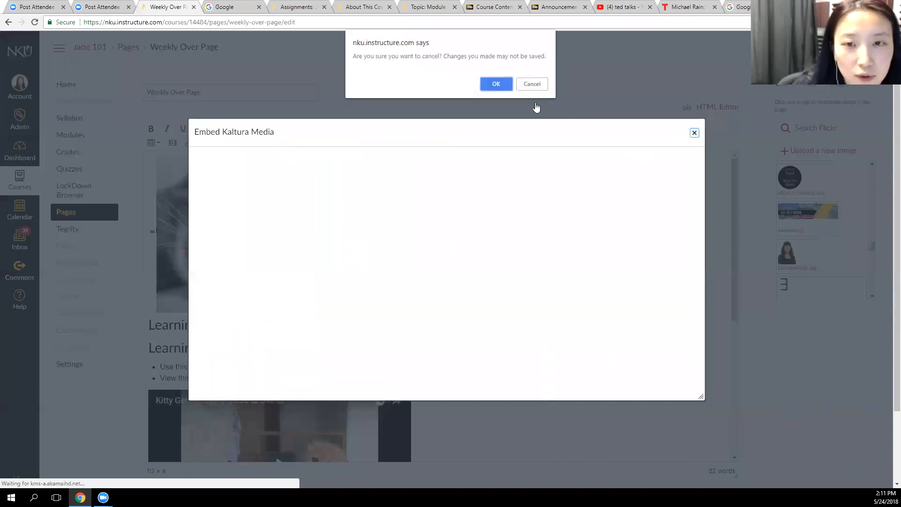
click(497, 83)
Embed the Kaltura media "Screen Capture - 2017 Sep 20 09:34:38 - Quiz" from My Media beside the cat photo
click(278, 148)
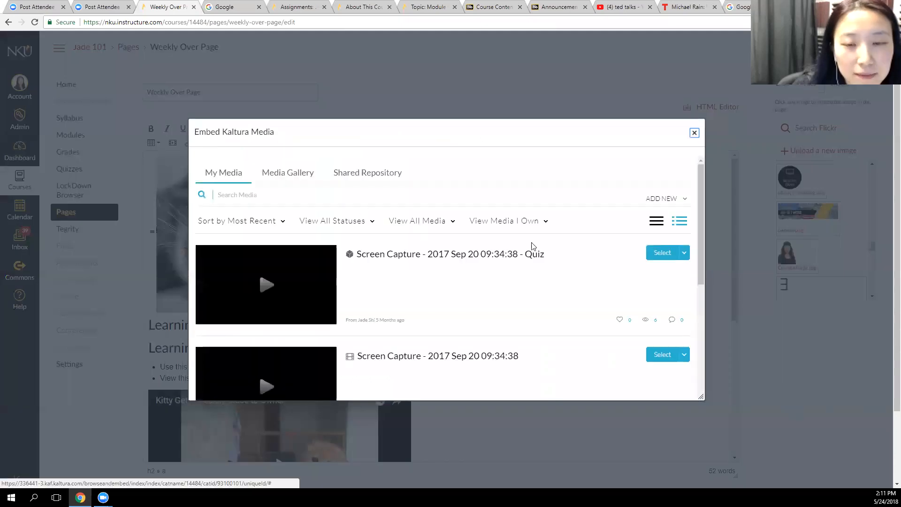
scroll(377, 272, down, 2)
scroll(377, 270, down, 5)
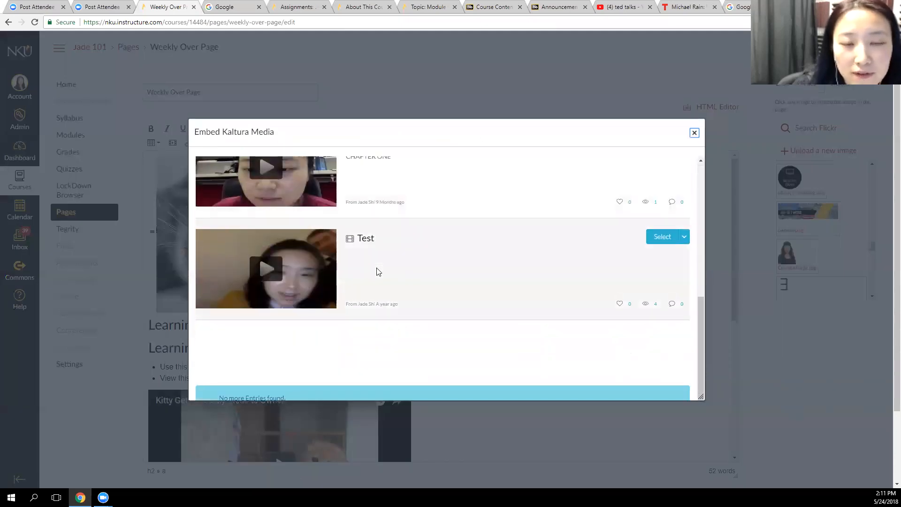
scroll(381, 269, up, 7)
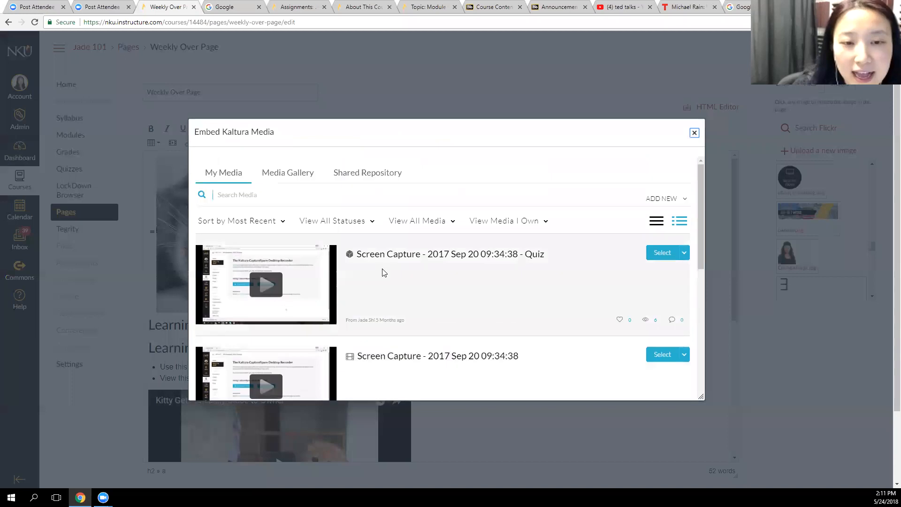
click(663, 253)
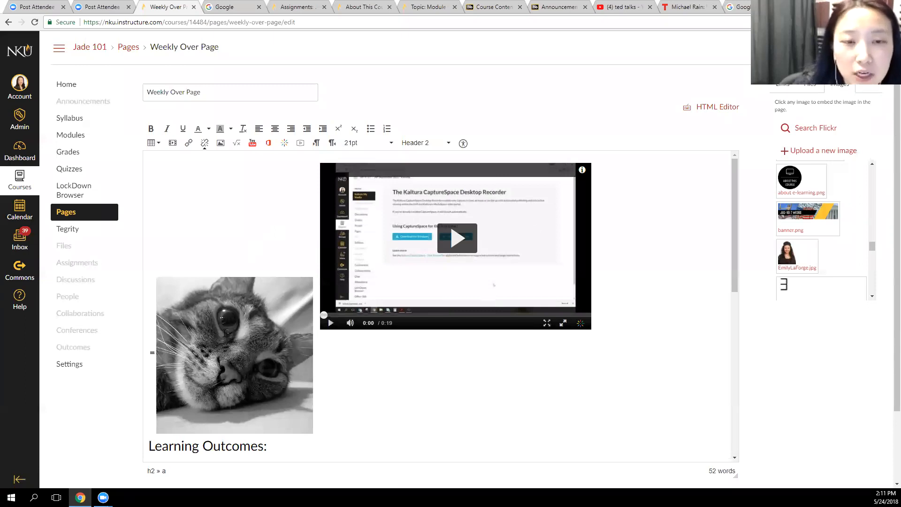
Remove the embedded Kaltura video beside the cat photo
key(Left)
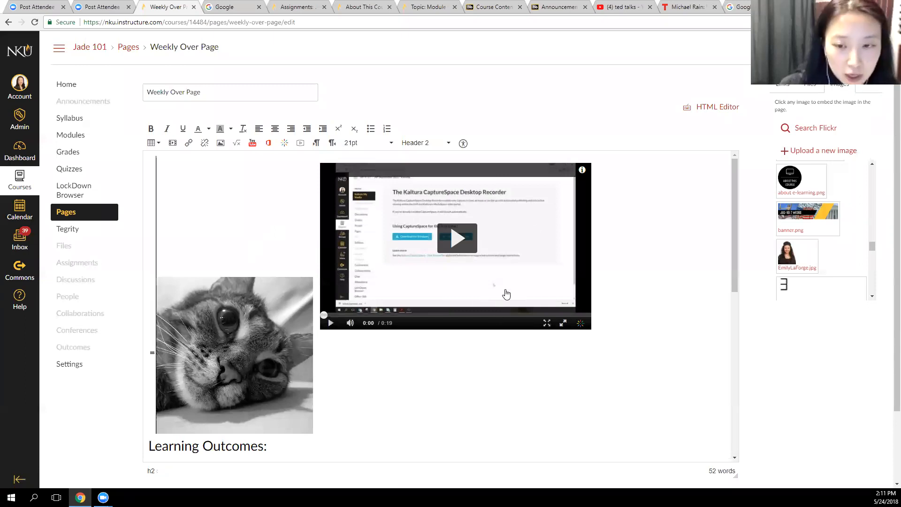
click(372, 353)
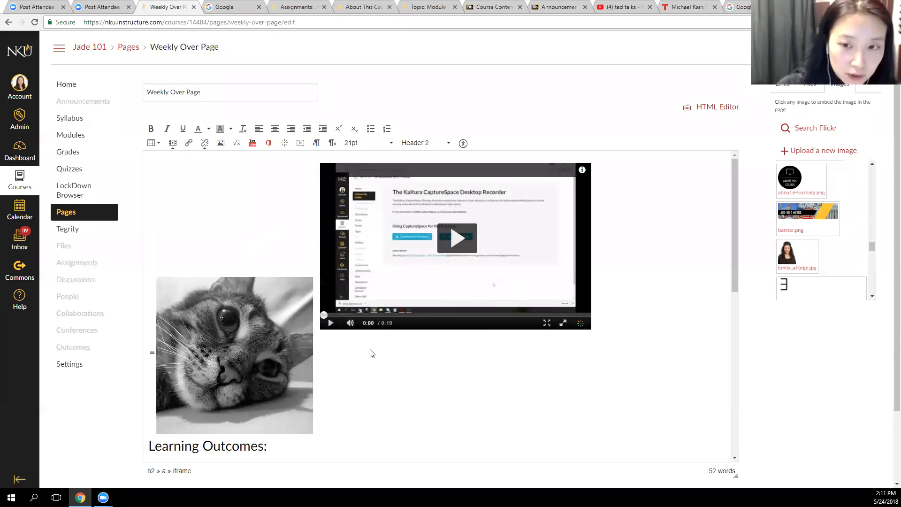
key(Delete)
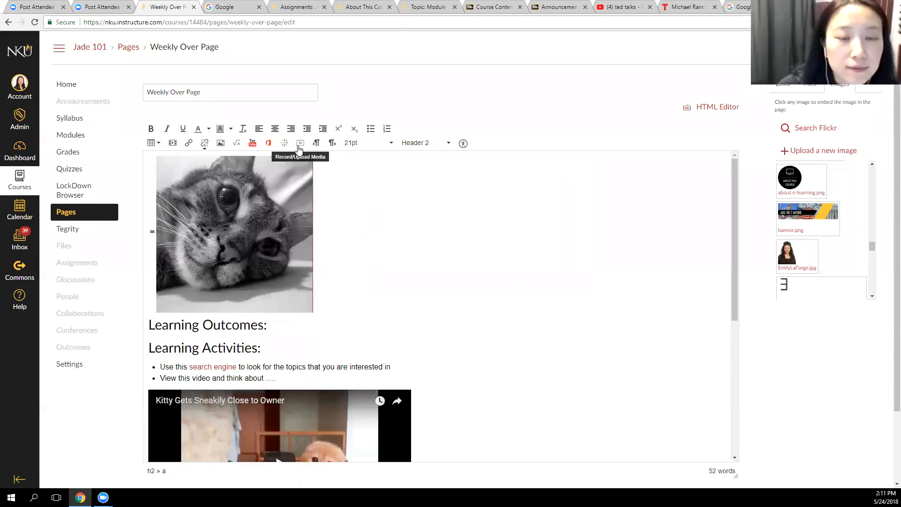
Open the Record/Upload Media Comment dialog and examine its media recording options
scroll(354, 307, down, 4)
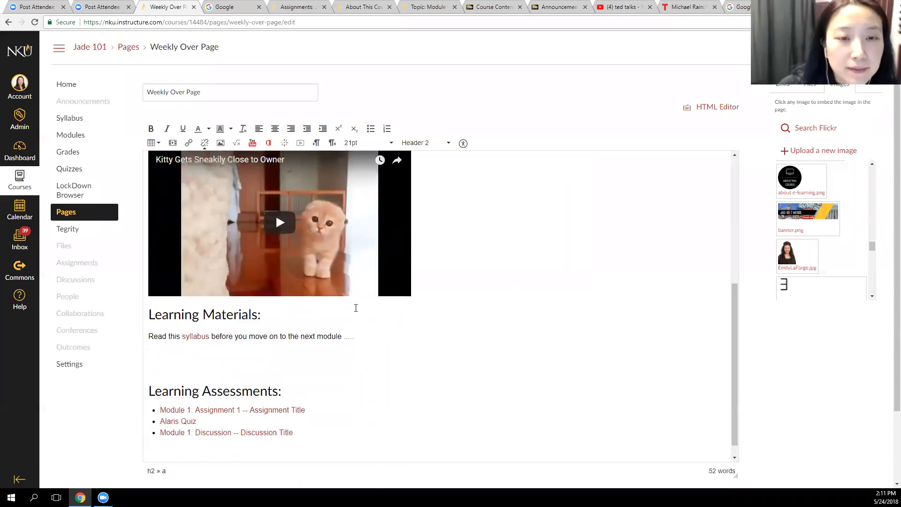
scroll(354, 308, up, 4)
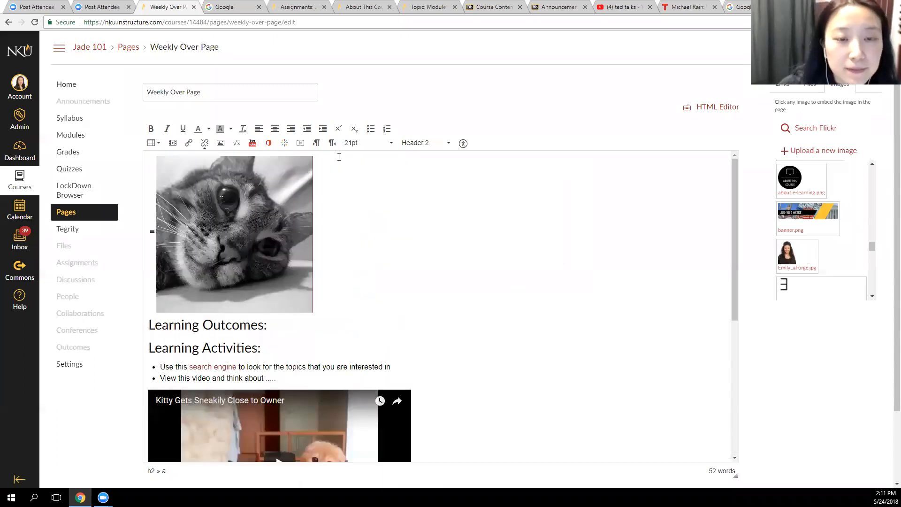
click(301, 144)
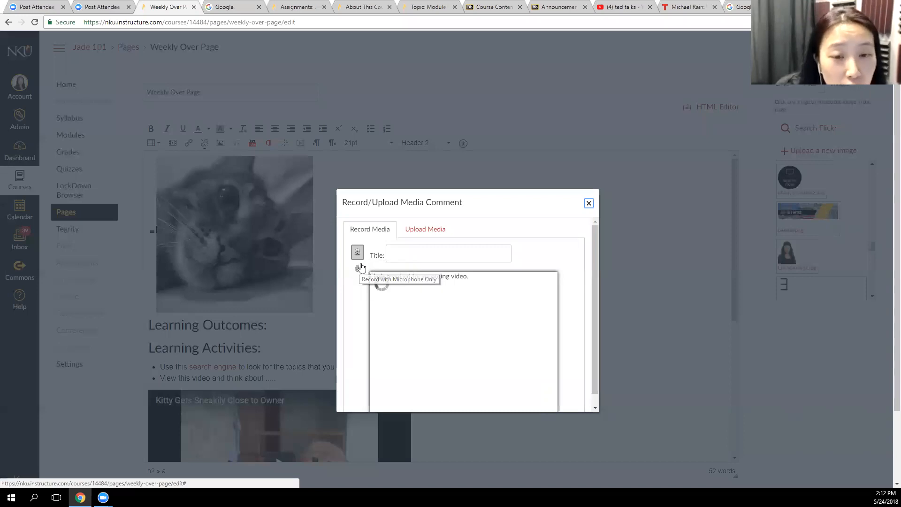
scroll(374, 326, down, 1)
scroll(374, 325, up, 1)
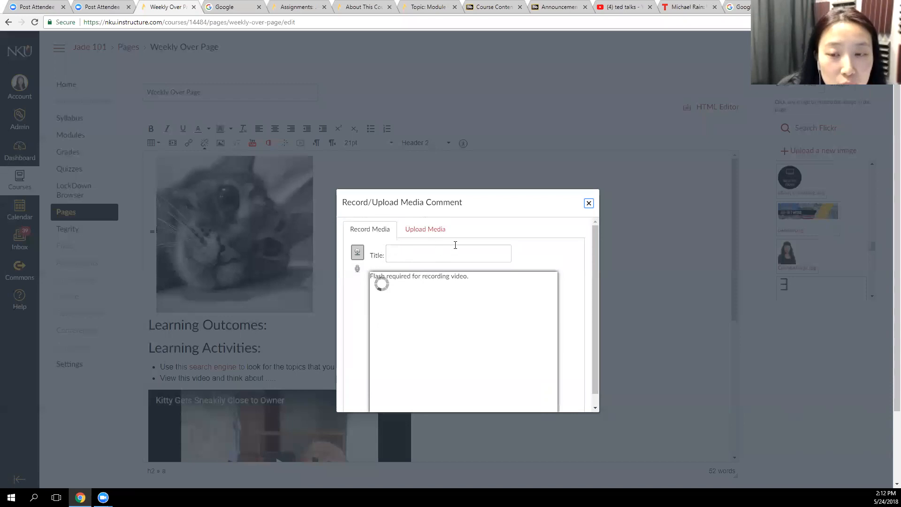
Restrict page editing to Only teachers, enable notifying users that the content has changed, and save the page
key(Escape)
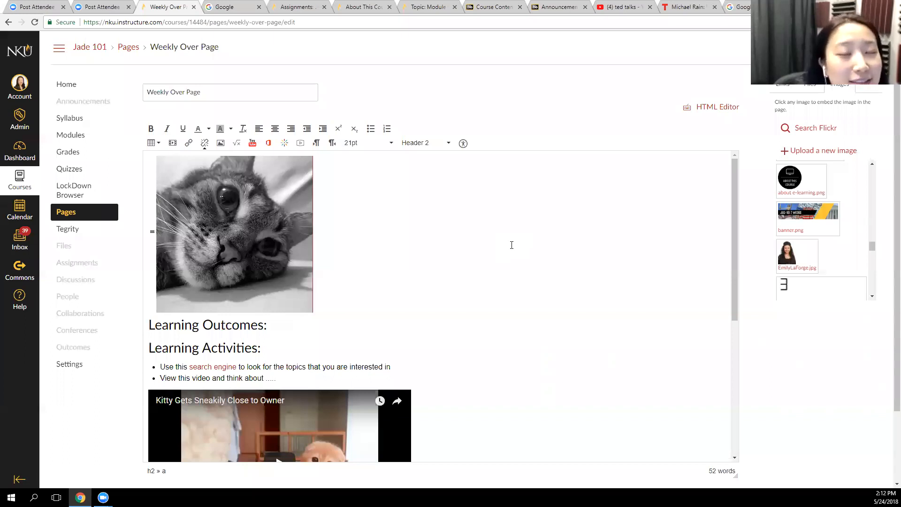
scroll(511, 245, down, 4)
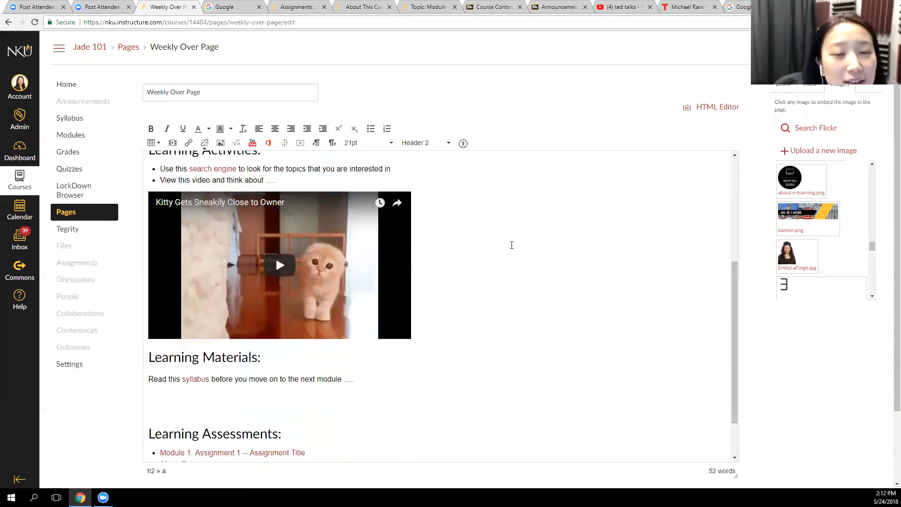
scroll(511, 244, down, 1)
click(536, 270)
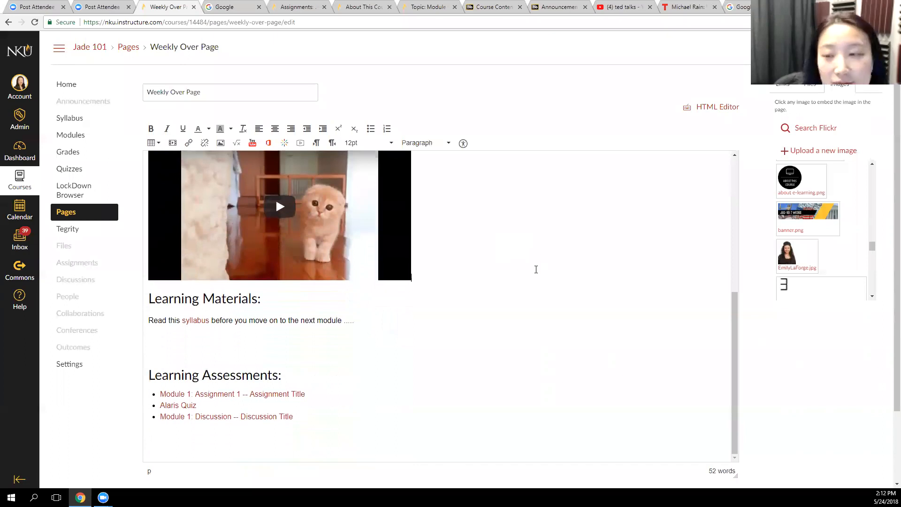
scroll(403, 396, down, 2)
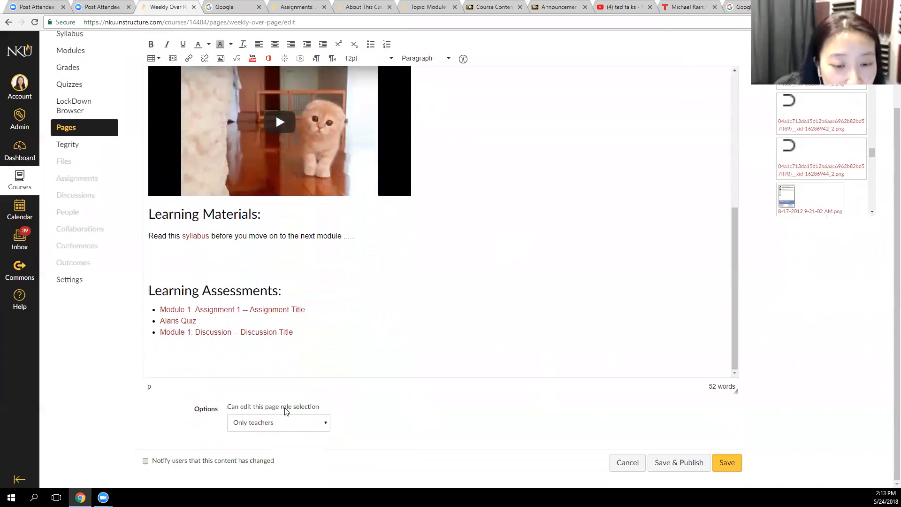
click(303, 425)
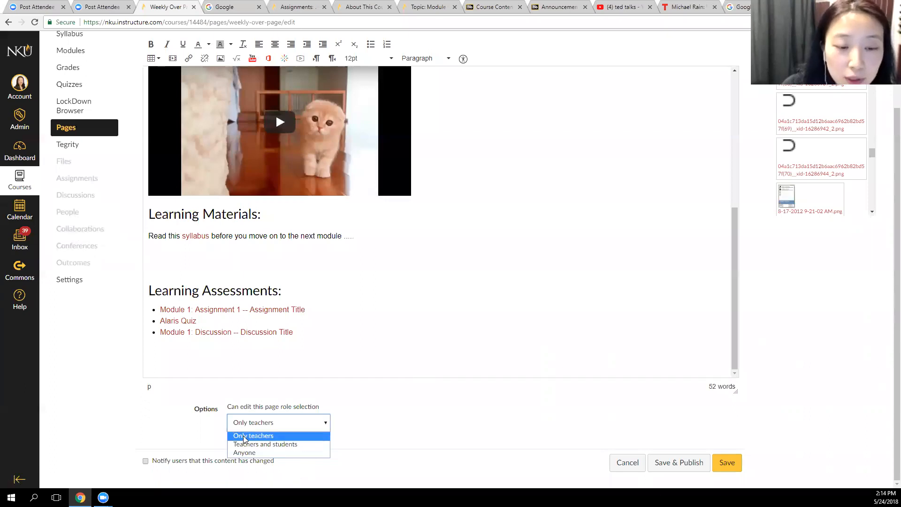
click(260, 439)
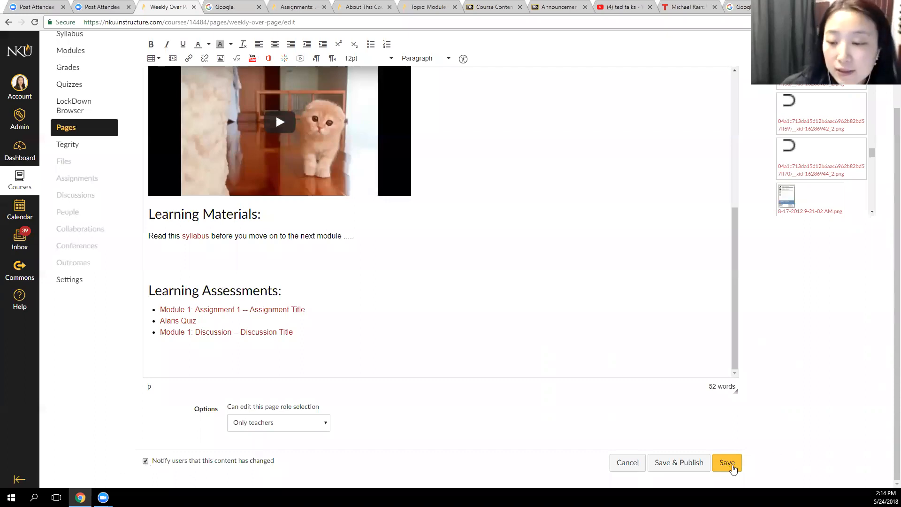
click(726, 463)
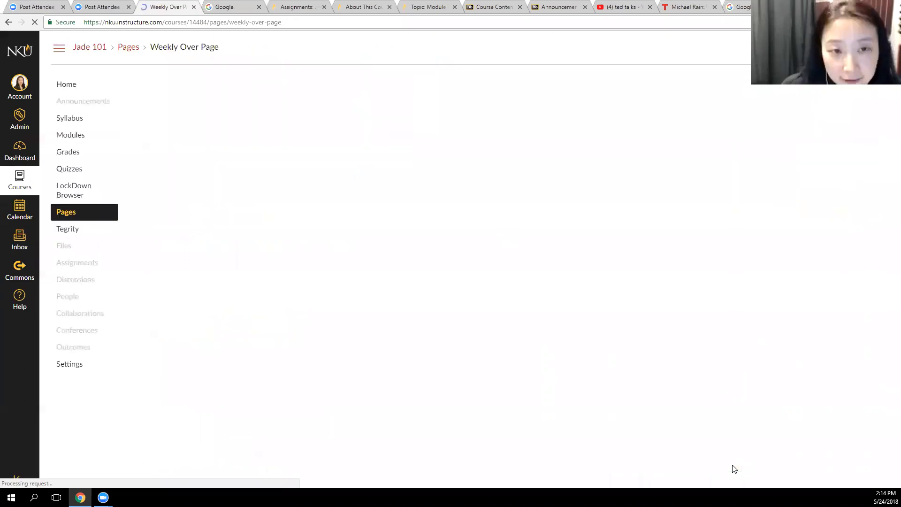
Review the saved Weekly Over Page from the cat photo through its lower sections
scroll(666, 371, down, 5)
scroll(668, 377, up, 4)
scroll(668, 377, up, 1)
scroll(348, 404, down, 5)
scroll(451, 431, up, 5)
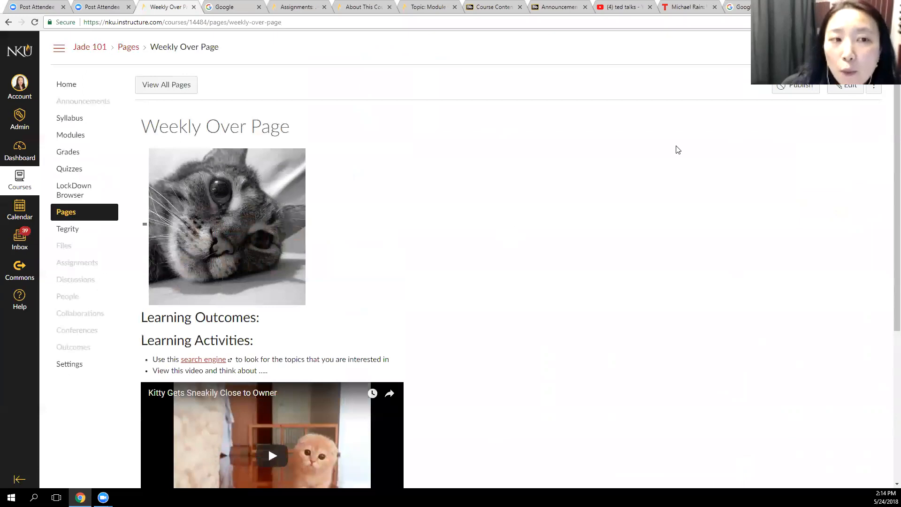
View the page history, step back through revisions to May 24 at 2:03pm, and return to the page without restoring one
click(875, 93)
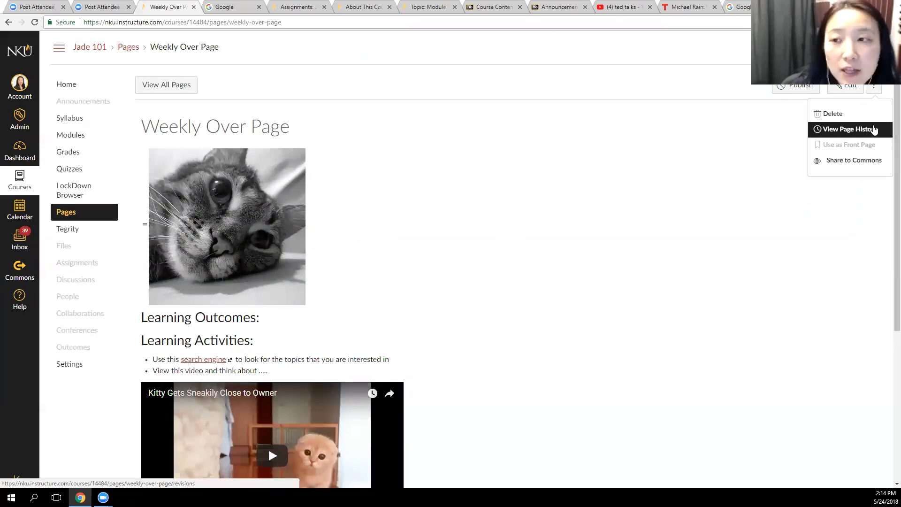
click(874, 130)
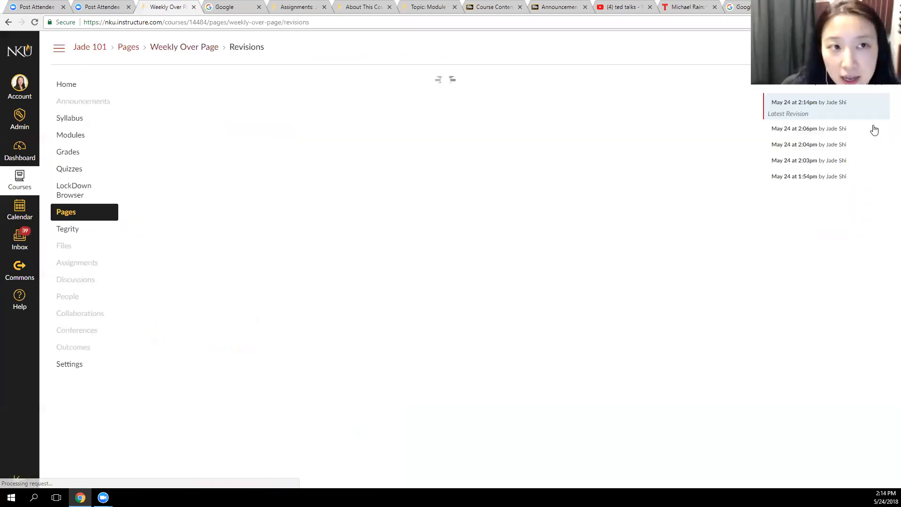
key(Down)
key(Down)
key(Down)
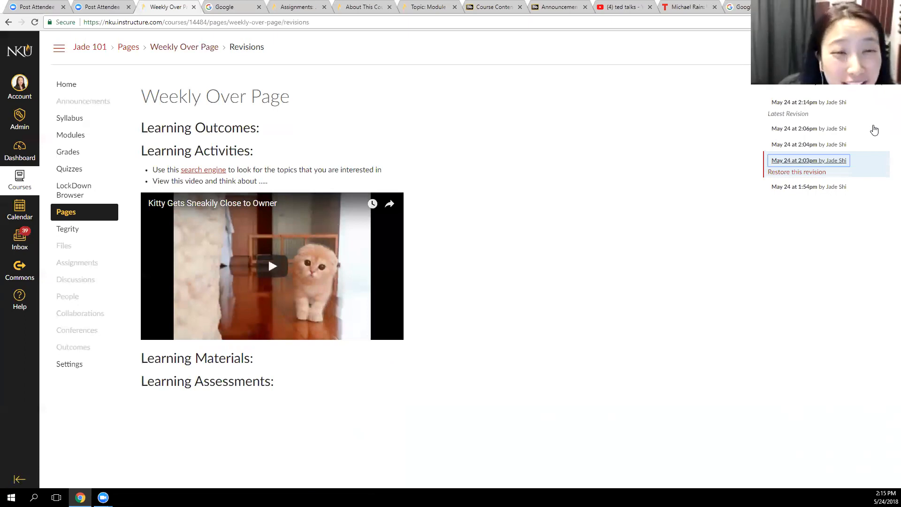
click(880, 85)
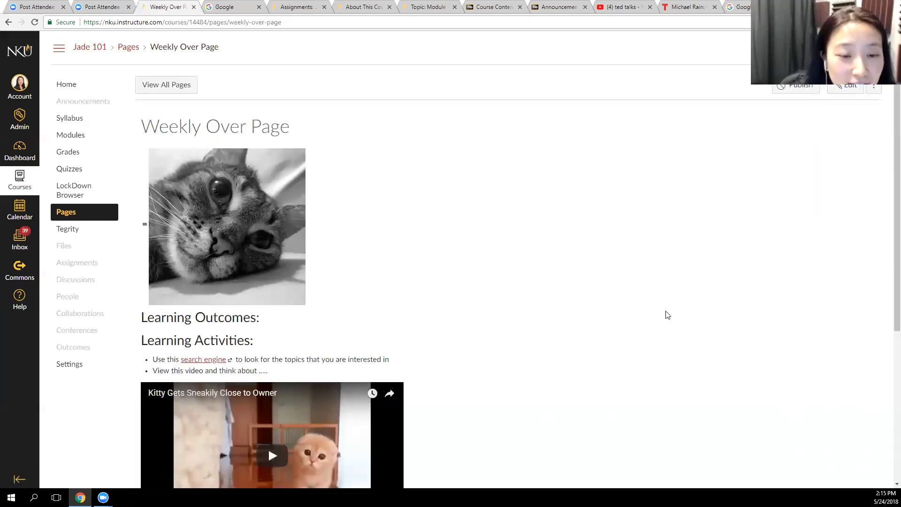
scroll(666, 314, down, 5)
scroll(667, 314, up, 5)
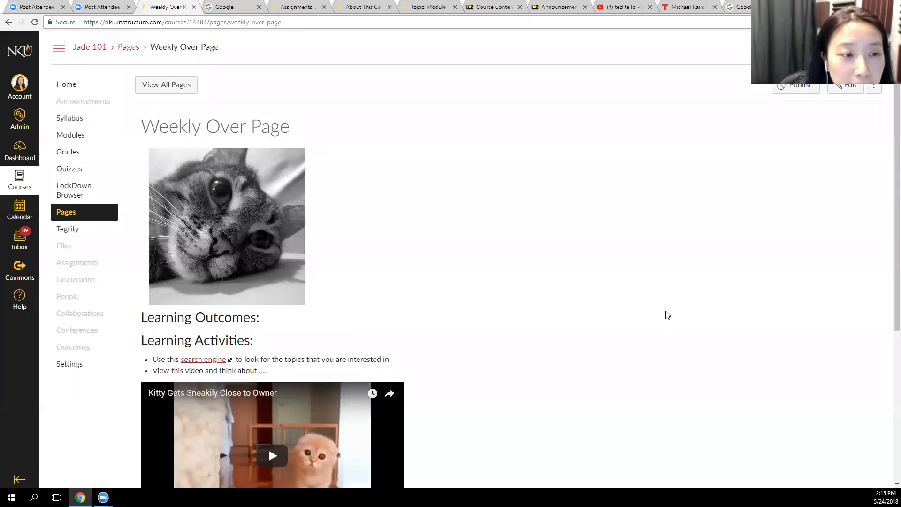
click(186, 93)
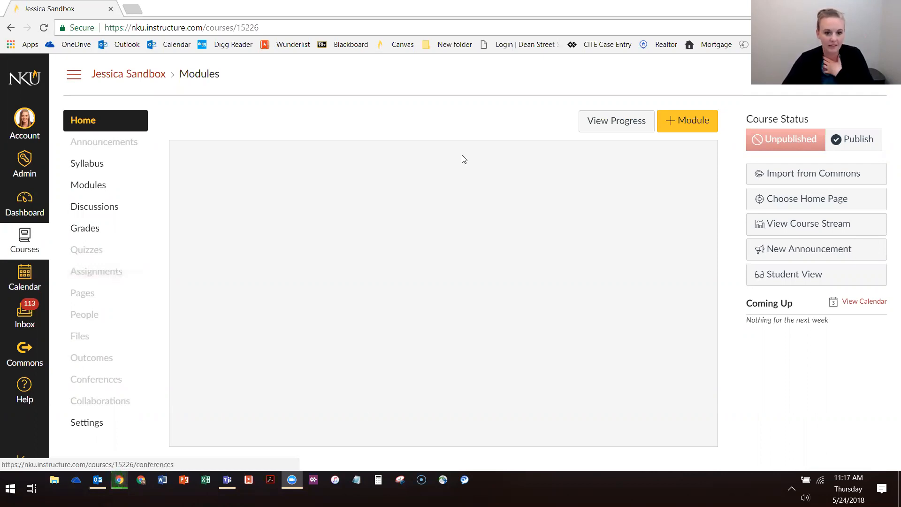
Compare the sandbox course's Home page with its Modules page, ending on Home
click(112, 126)
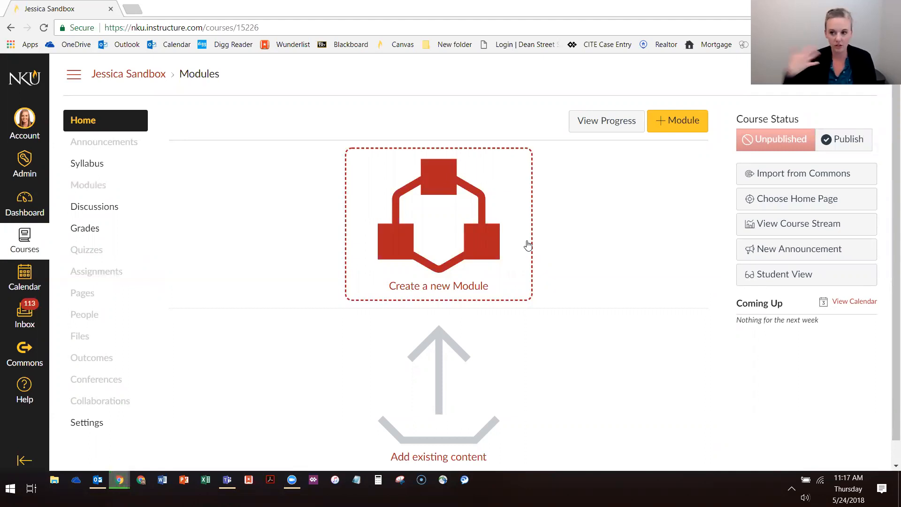
click(107, 194)
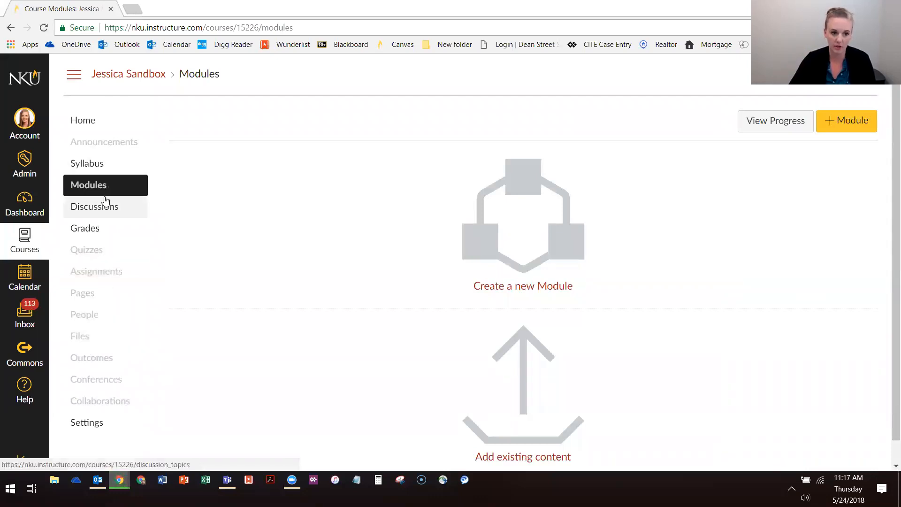
click(81, 124)
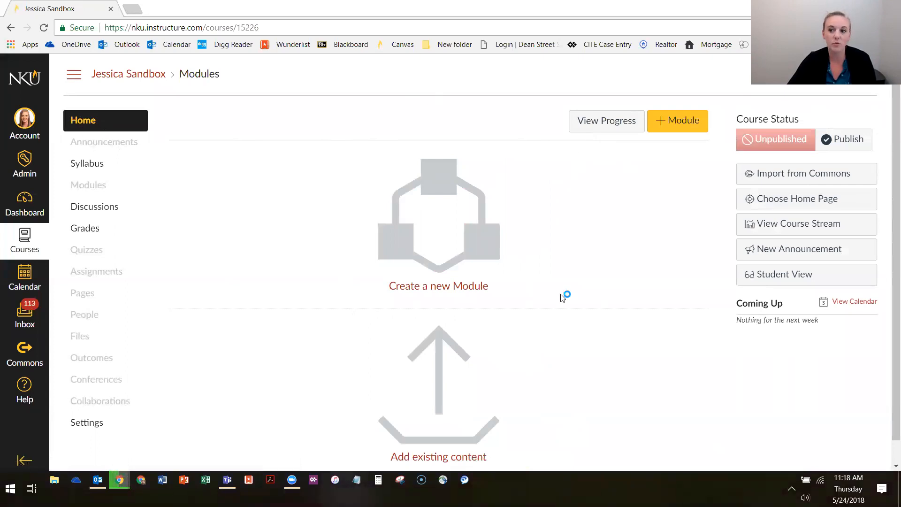
click(92, 186)
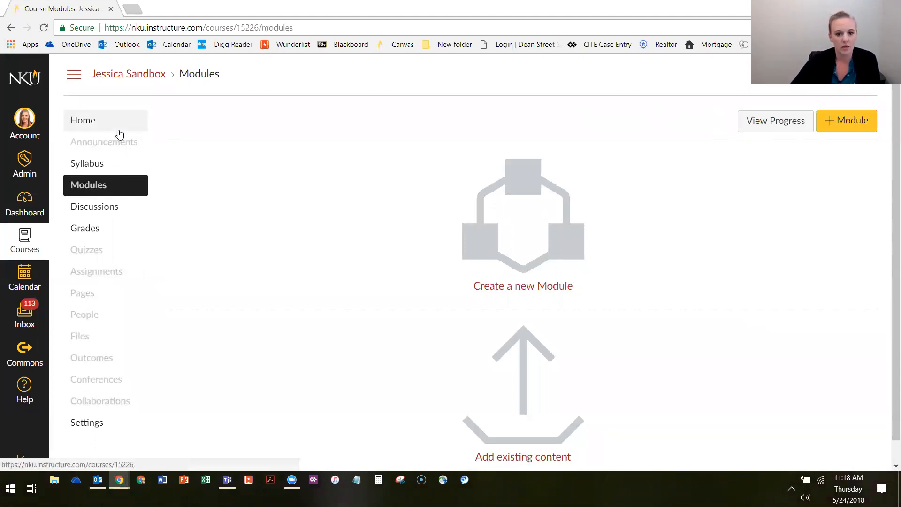
click(88, 121)
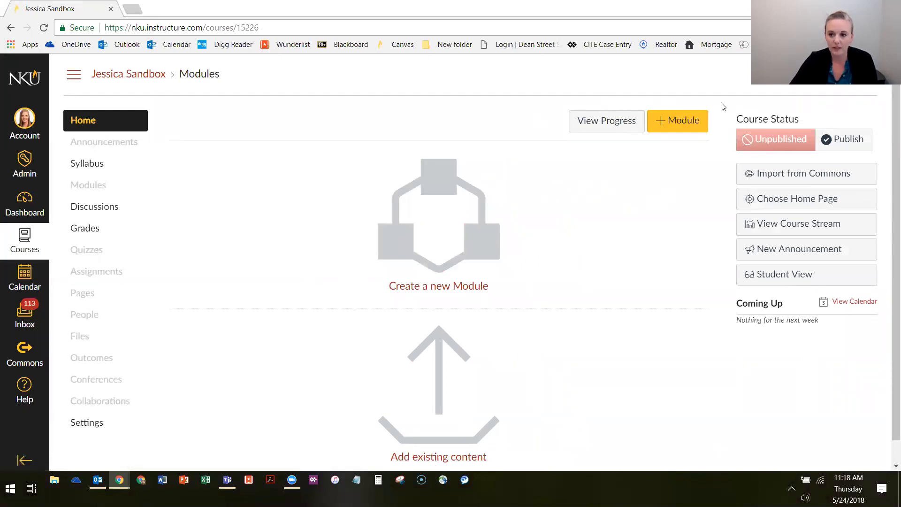
Add a module named "Introduction Module" to the course
click(674, 121)
click(347, 209)
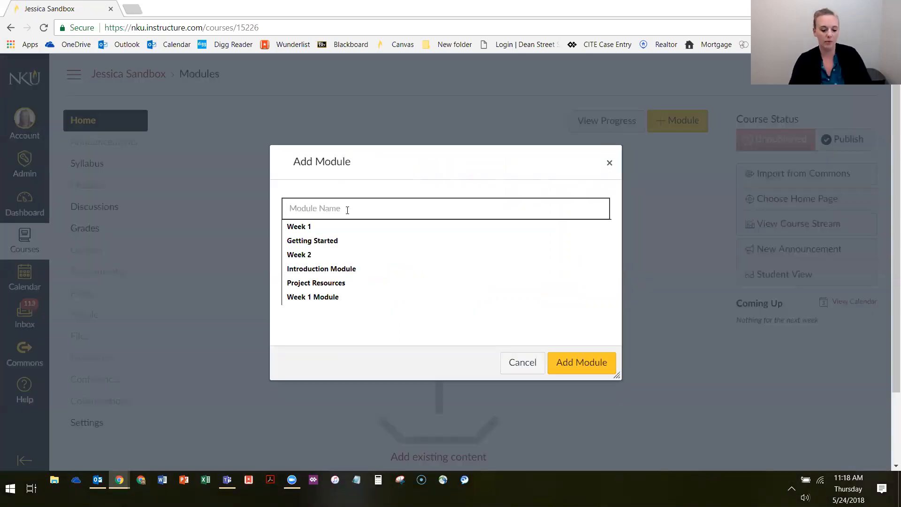
text(Int)
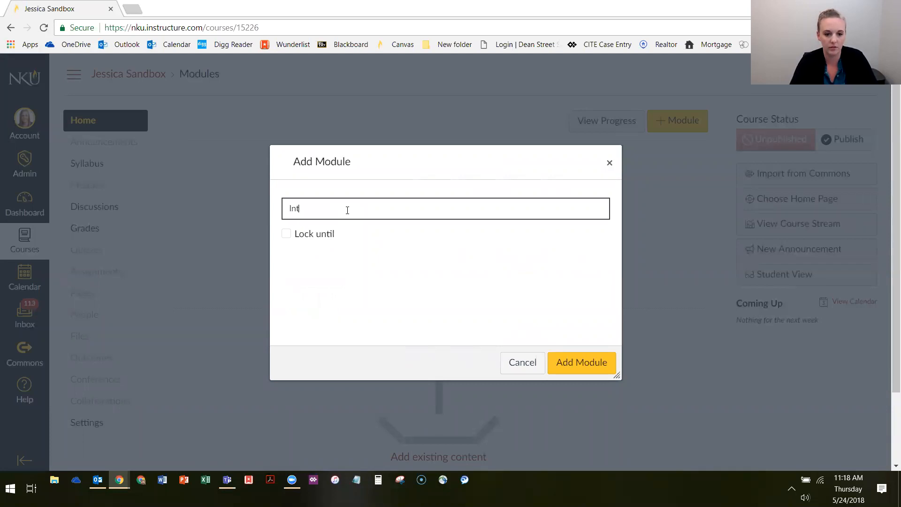
text(roduction Module)
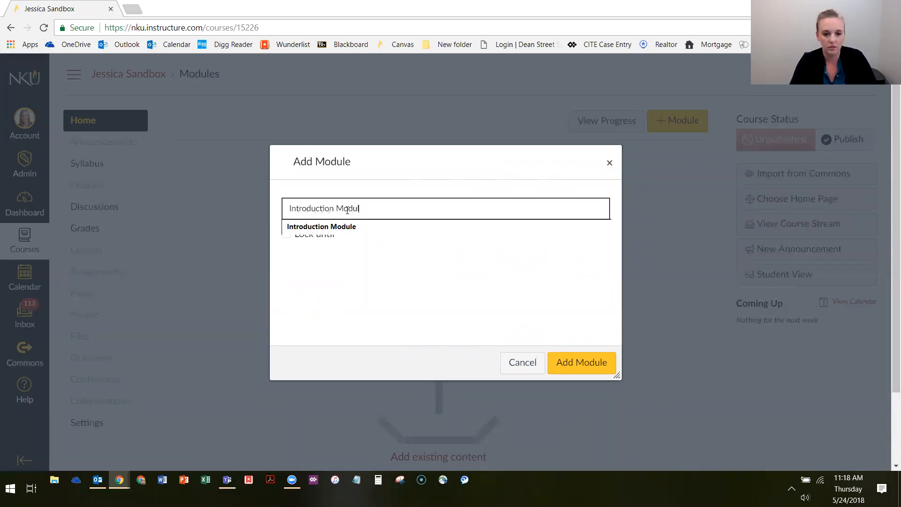
click(569, 361)
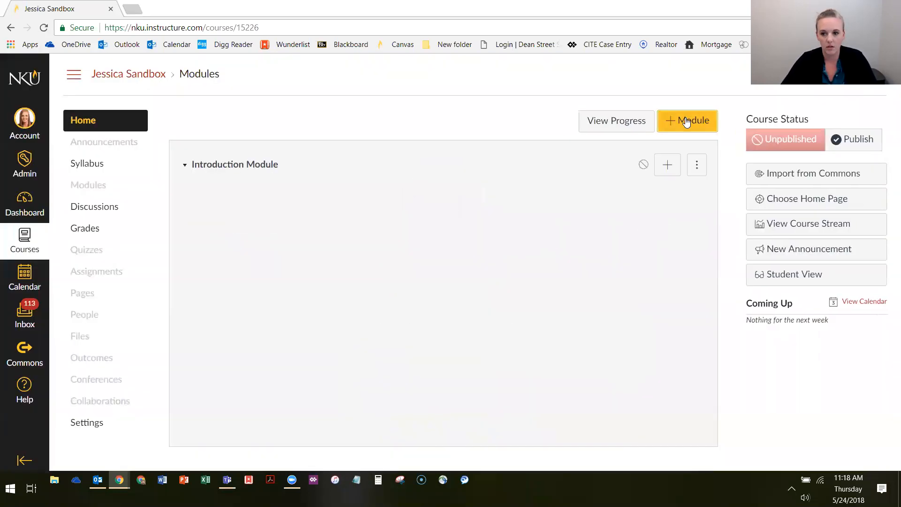
Add a module named "Week 1" below the Introduction Module
click(684, 120)
click(405, 209)
text(Week 1)
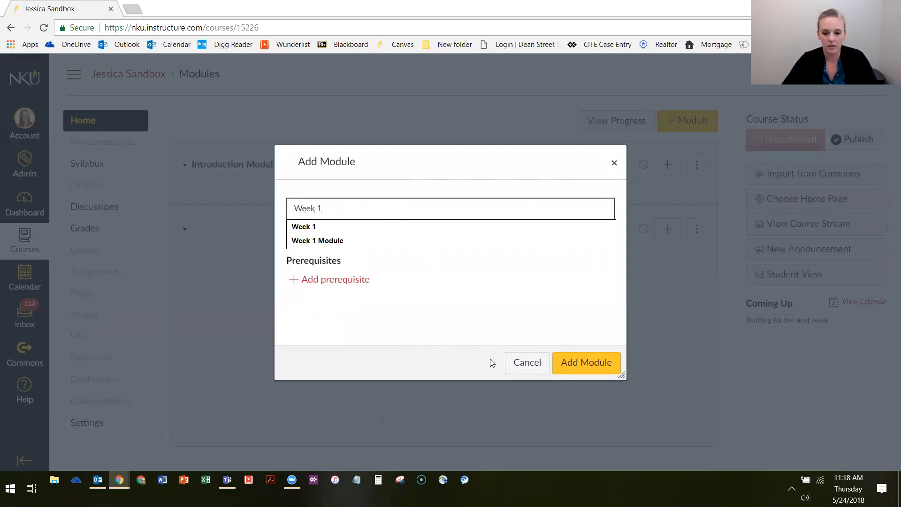
click(584, 363)
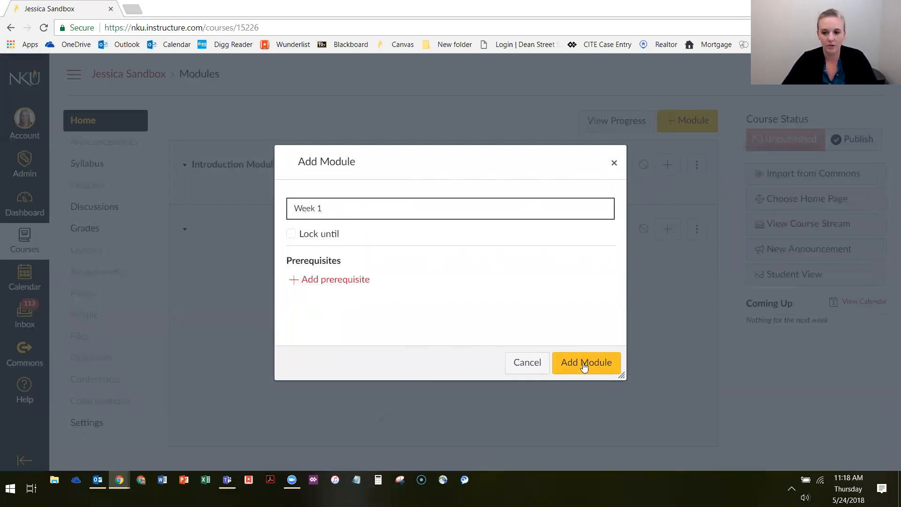
Add a module named "Week 2" without a lock date or prerequisites
click(701, 121)
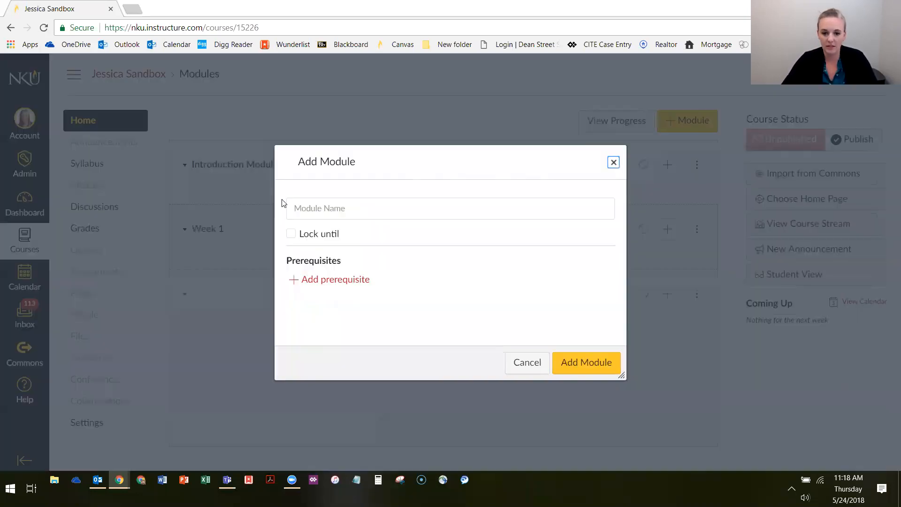
click(310, 209)
text(Week 2)
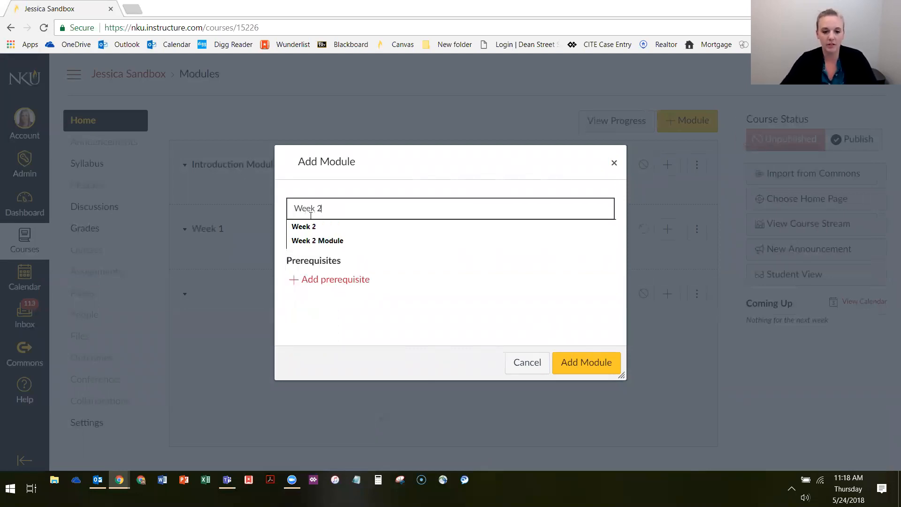
click(356, 327)
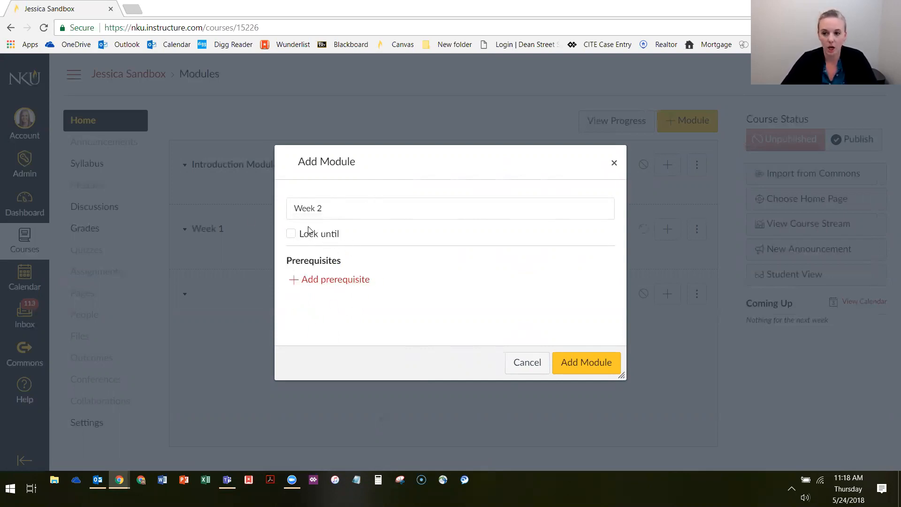
click(593, 363)
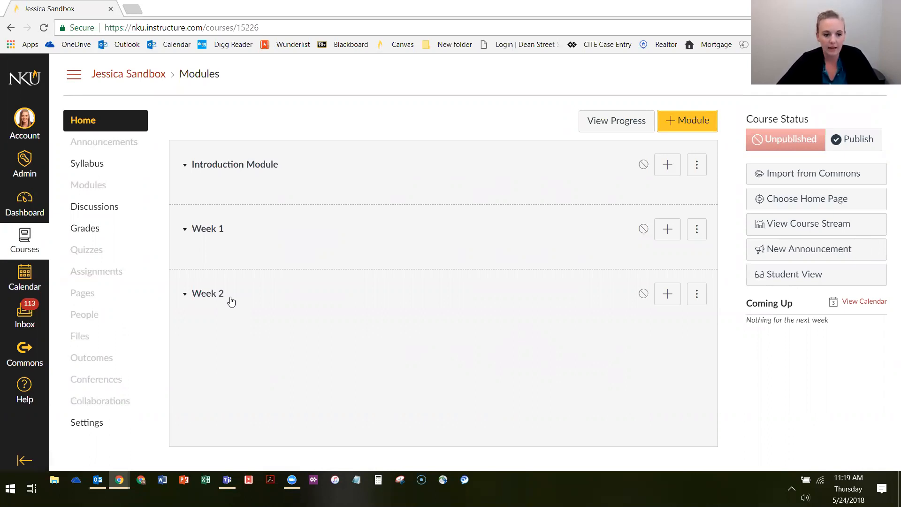
Examine the Introduction Module's management options without choosing any of them
click(186, 179)
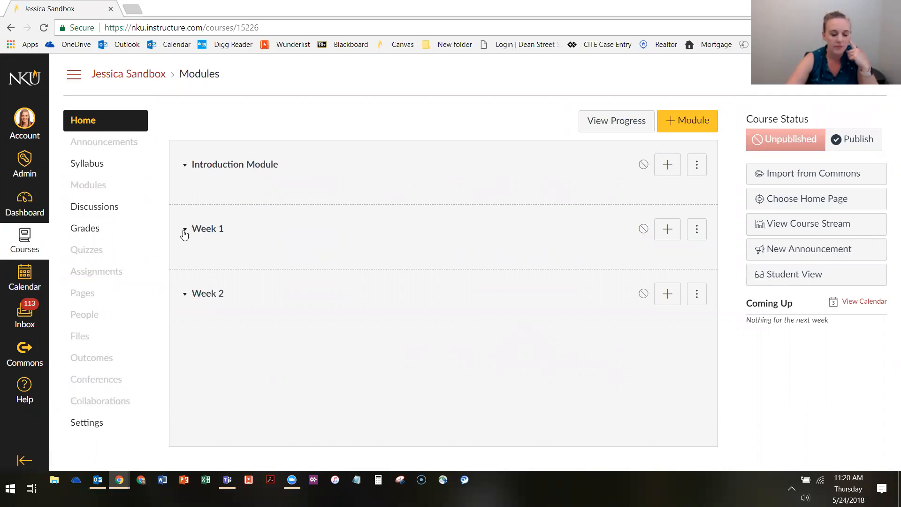
click(184, 165)
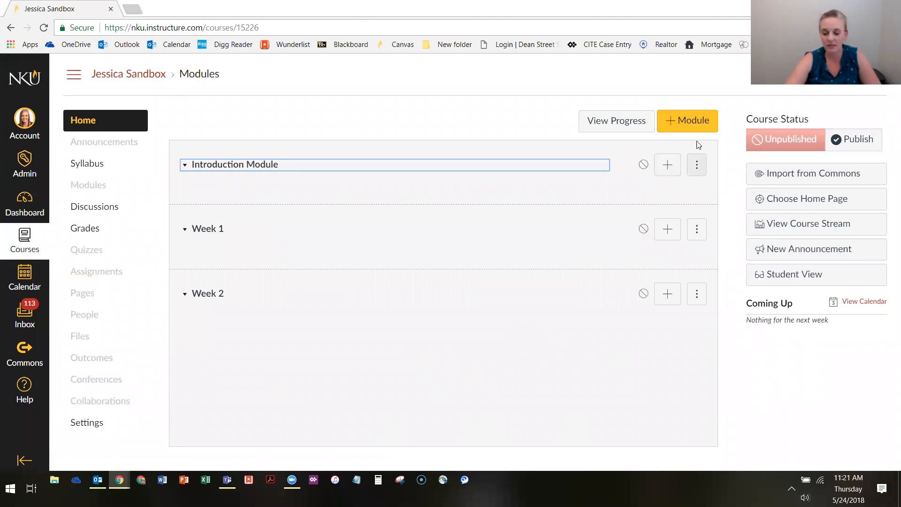
click(697, 165)
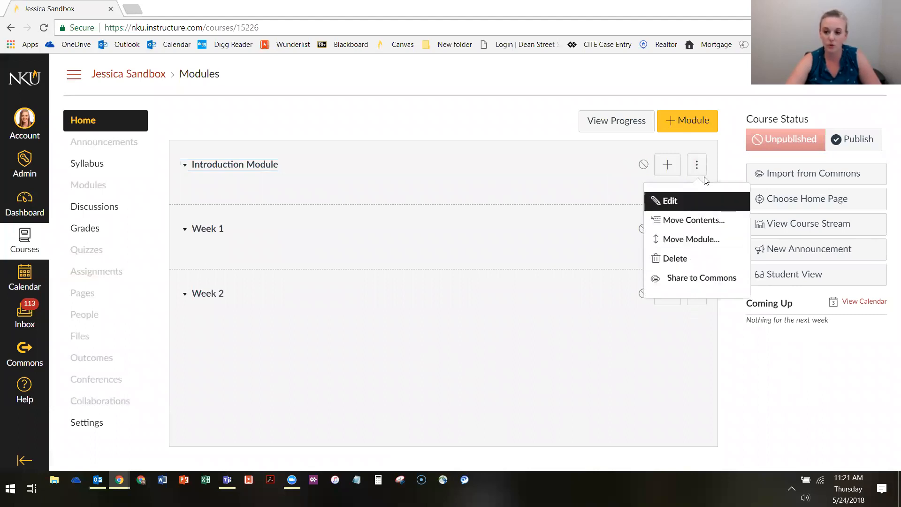
click(697, 165)
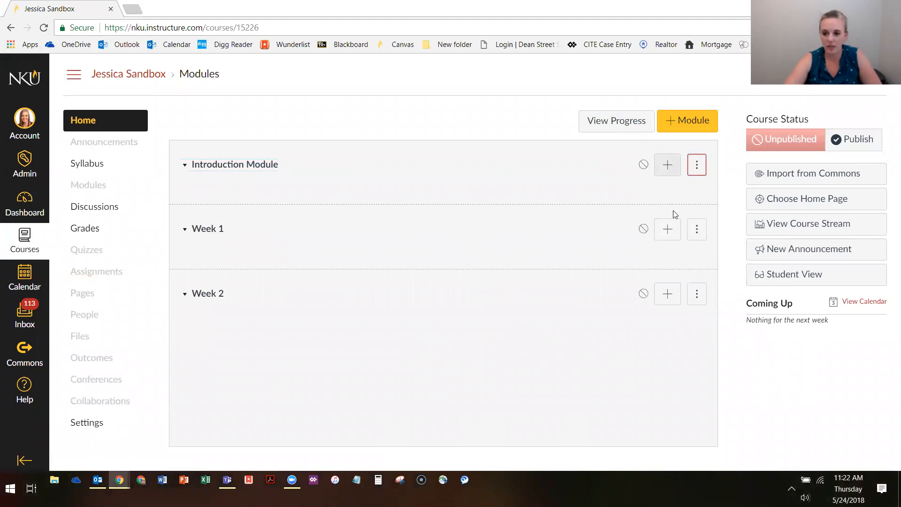
Start adding an item to the Introduction Module and set its type to Content Page
click(666, 165)
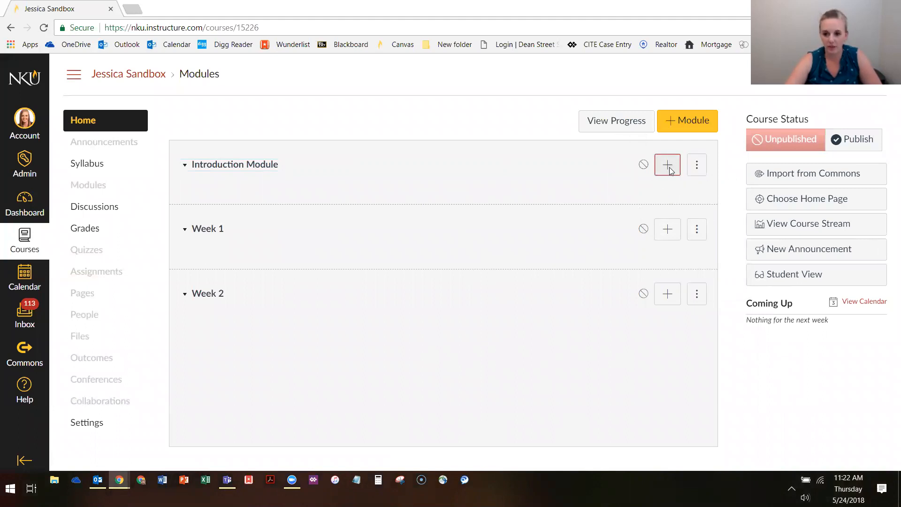
click(353, 165)
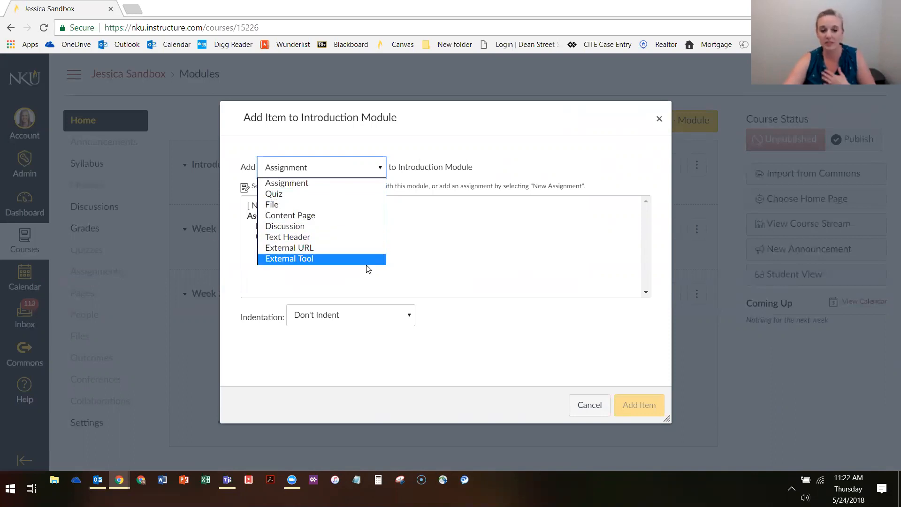
click(308, 215)
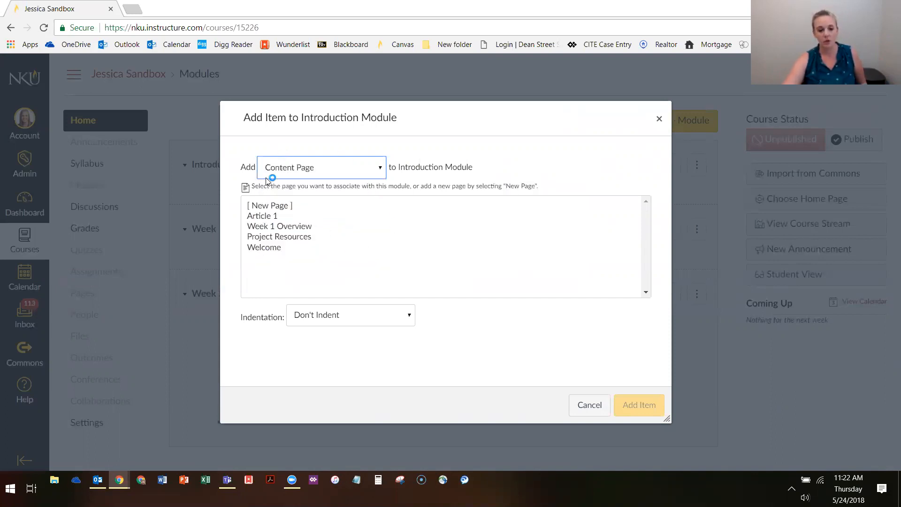
click(300, 172)
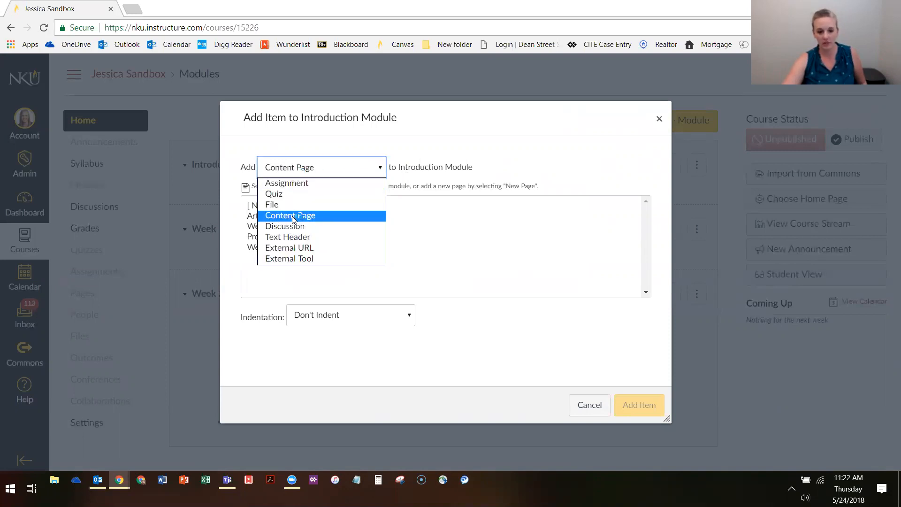
click(323, 214)
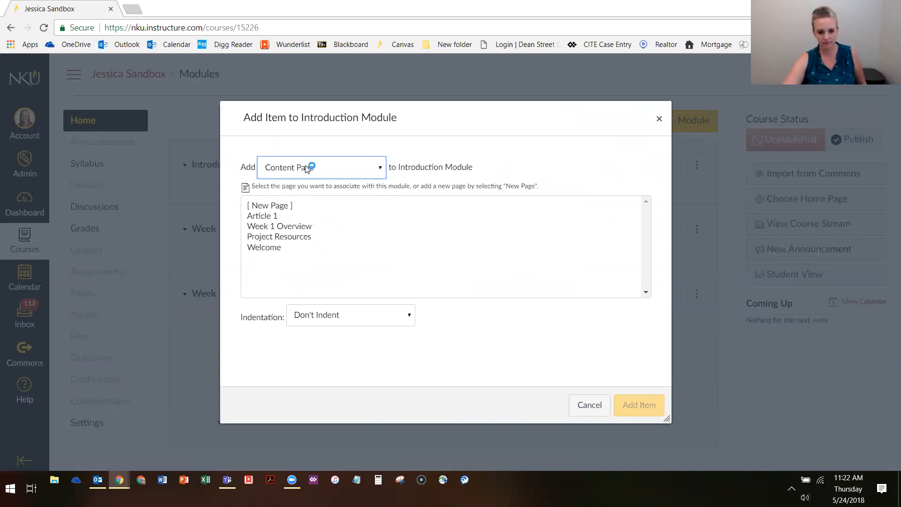
Try out the existing pages Article 1, Week 1 Overview, Project Resources and Welcome as the item to add
click(268, 216)
click(269, 227)
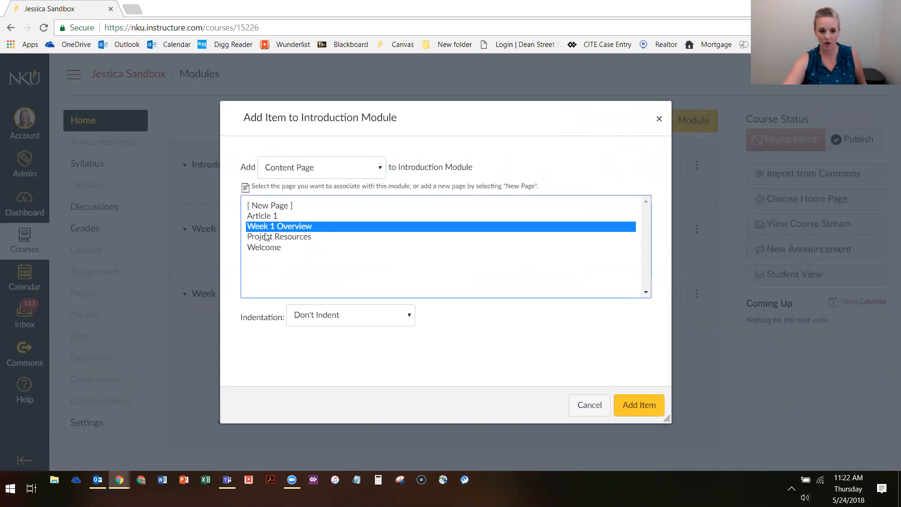
click(267, 237)
click(268, 227)
click(268, 217)
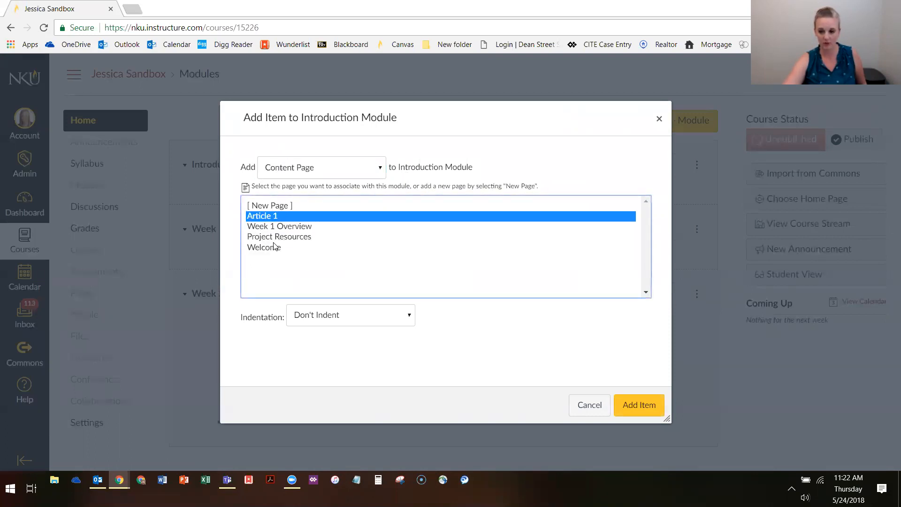
click(306, 207)
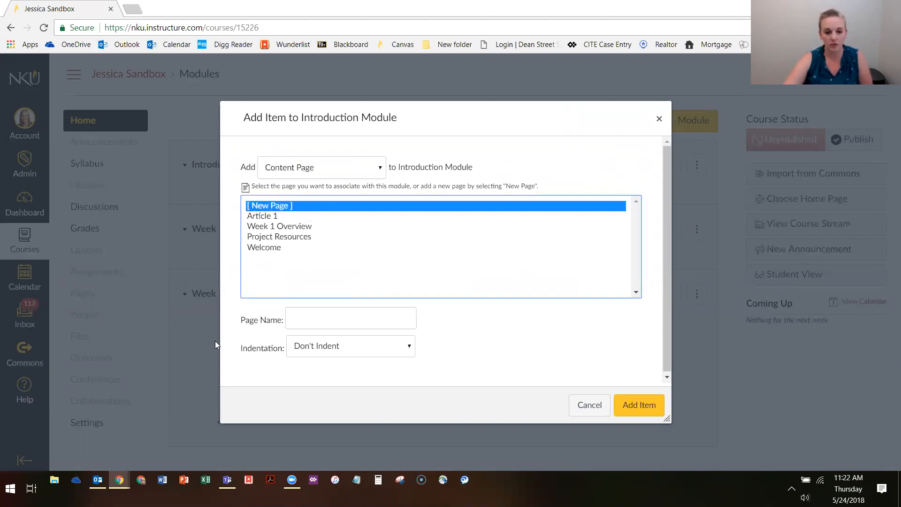
click(268, 249)
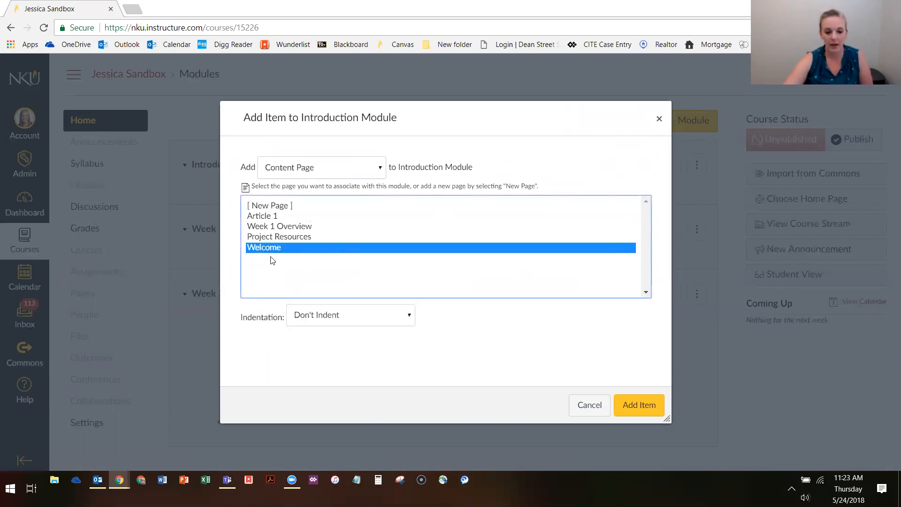
Choose to create a new page for the module item and name it "Welcome!"
click(271, 206)
click(329, 319)
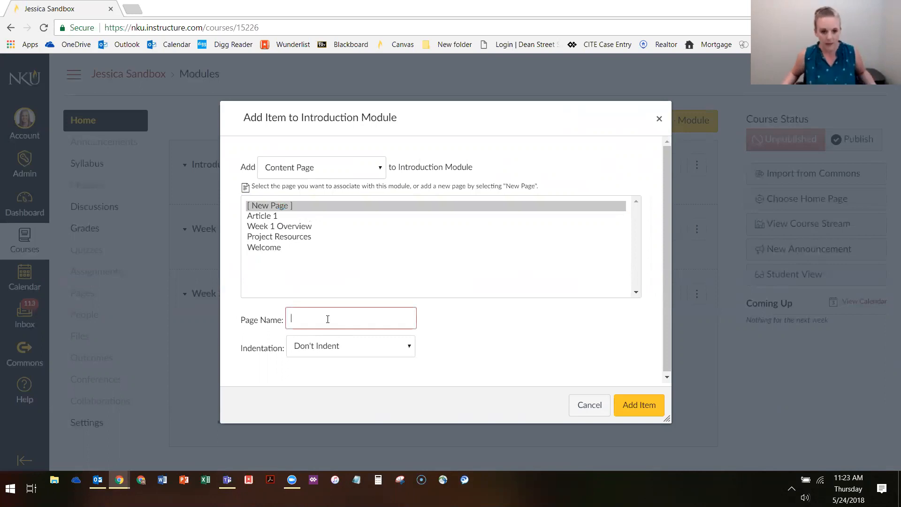
click(285, 210)
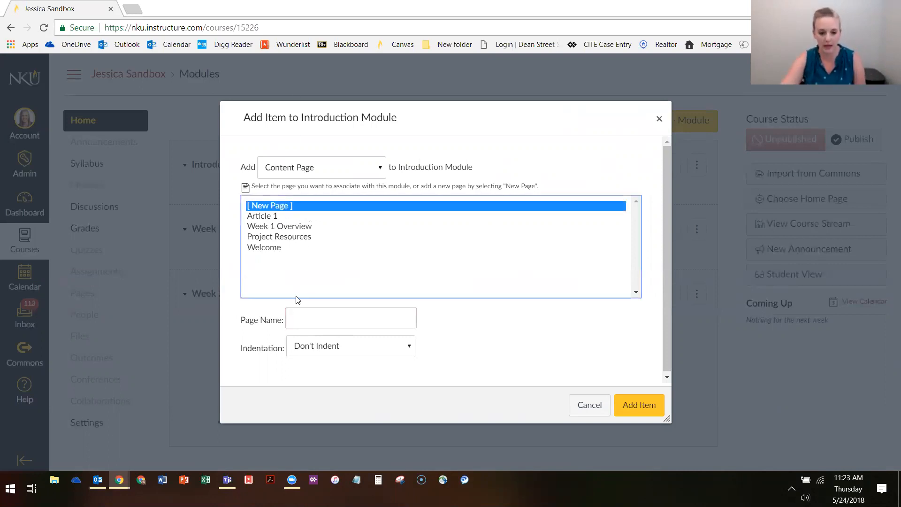
click(317, 321)
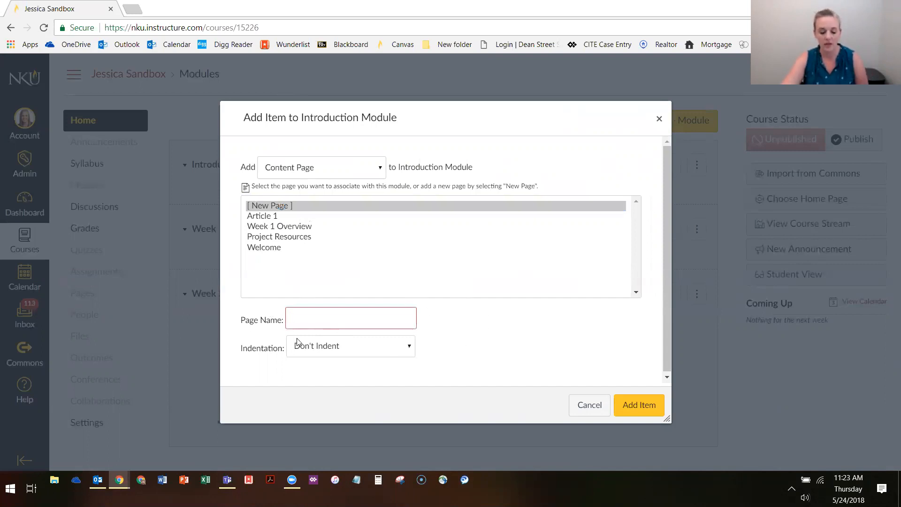
text(Welcome!)
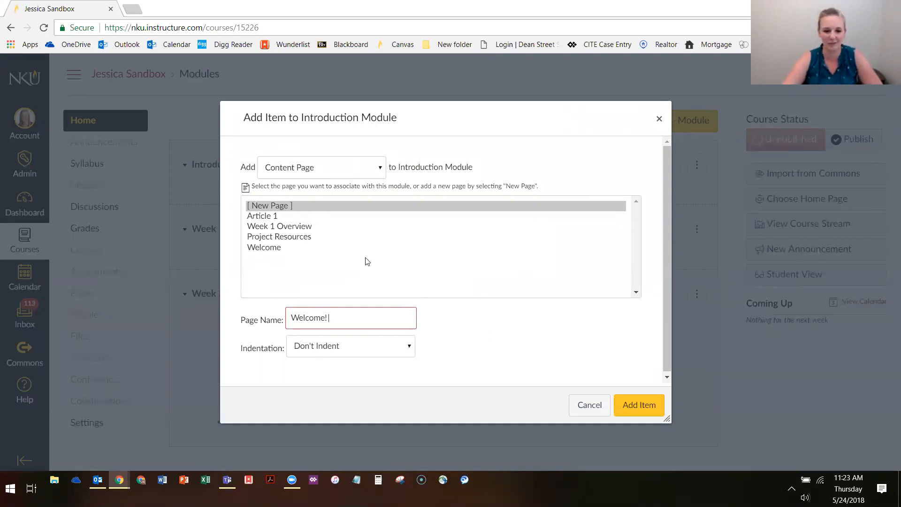
Keep the new Welcome! page's indentation at Don't Indent and add it to the Introduction Module
click(263, 250)
click(279, 209)
click(300, 323)
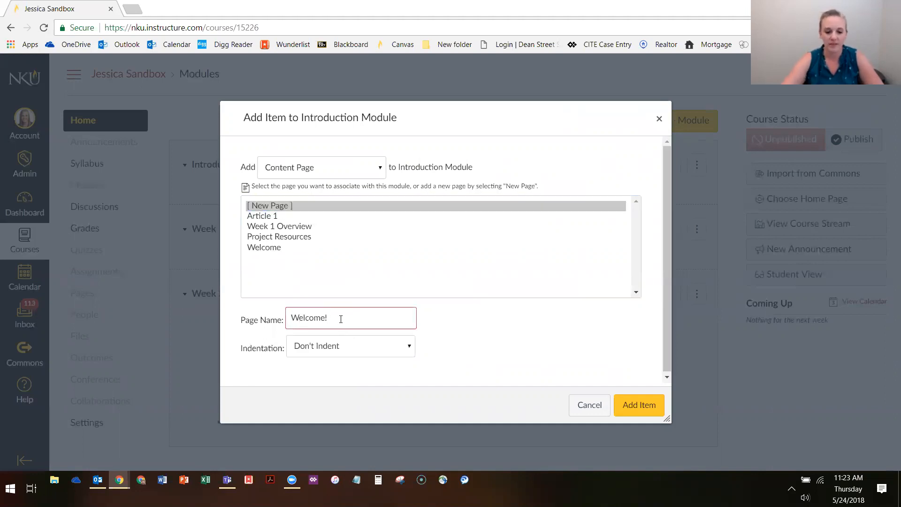
click(327, 346)
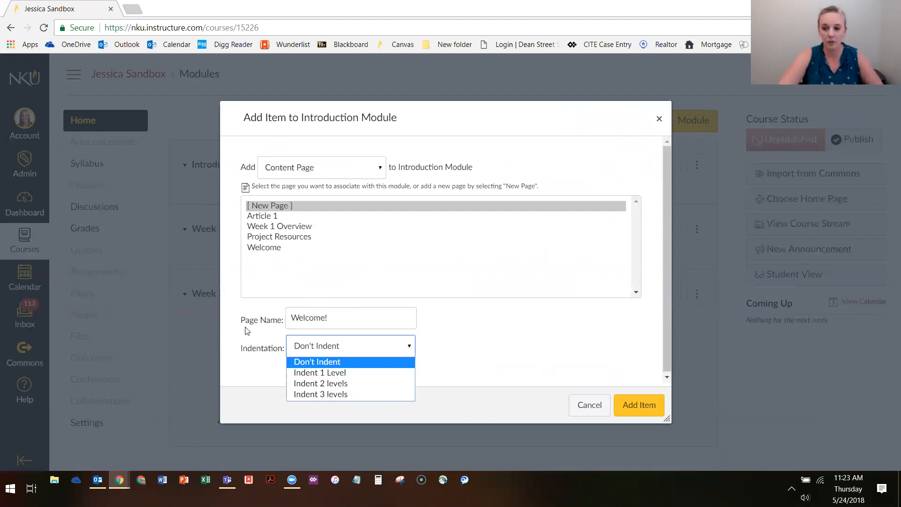
click(350, 357)
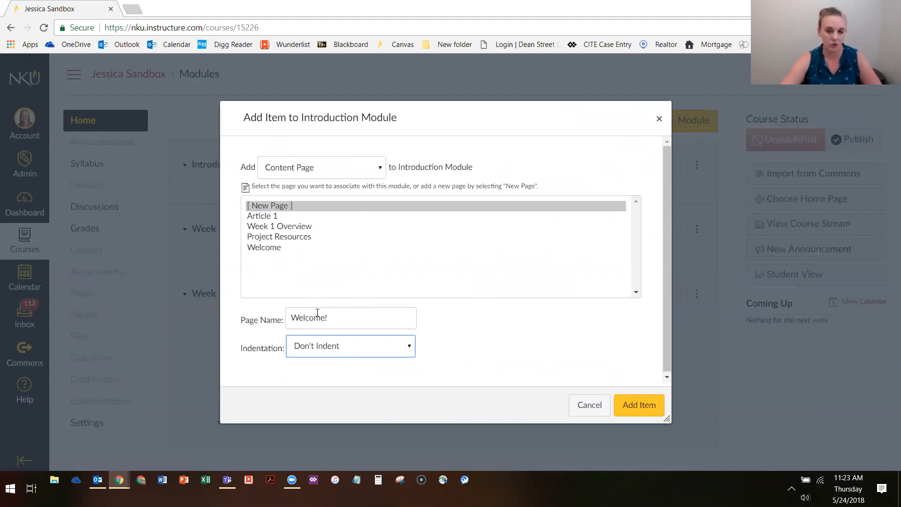
click(352, 314)
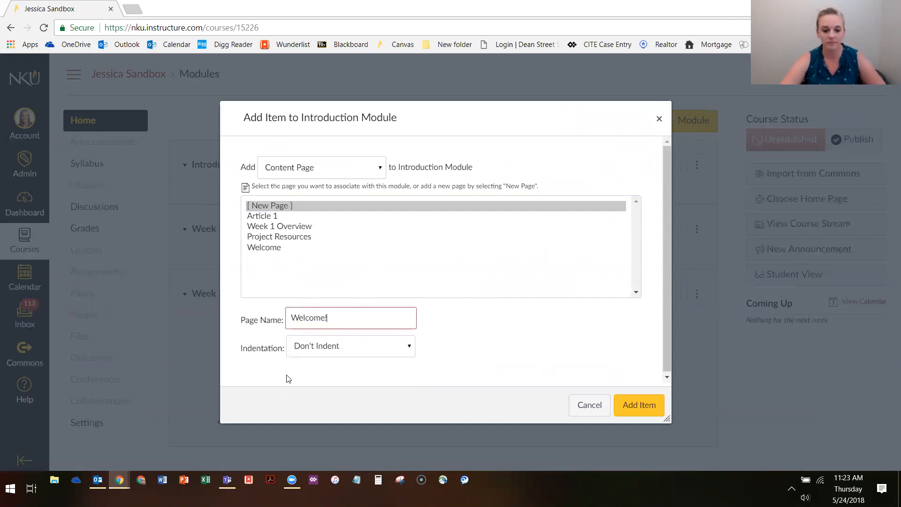
click(645, 409)
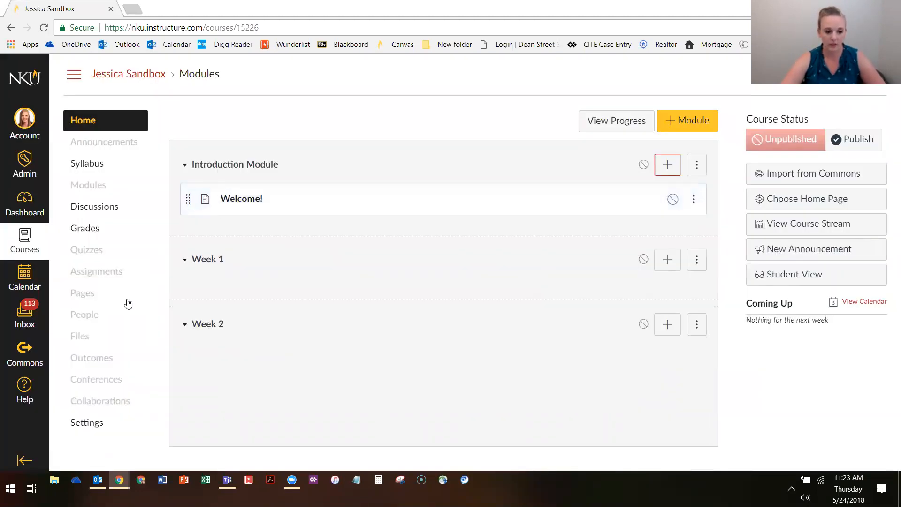
Check the course's list of pages in a separate browser tab, and return to the course home there
ctrl+click(82, 296)
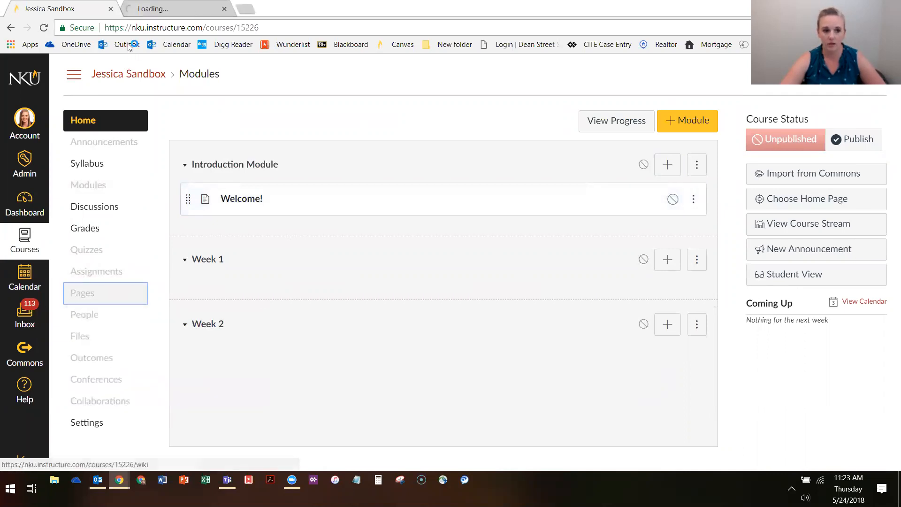
click(141, 9)
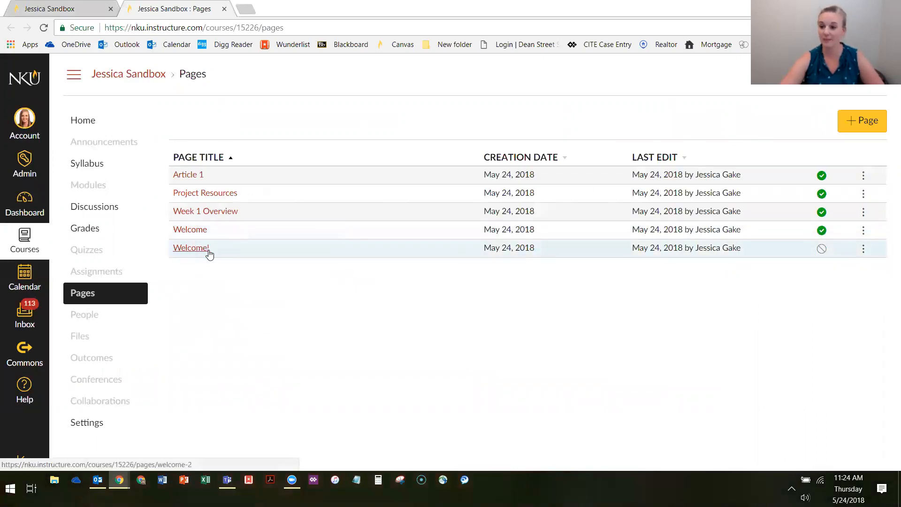
click(92, 120)
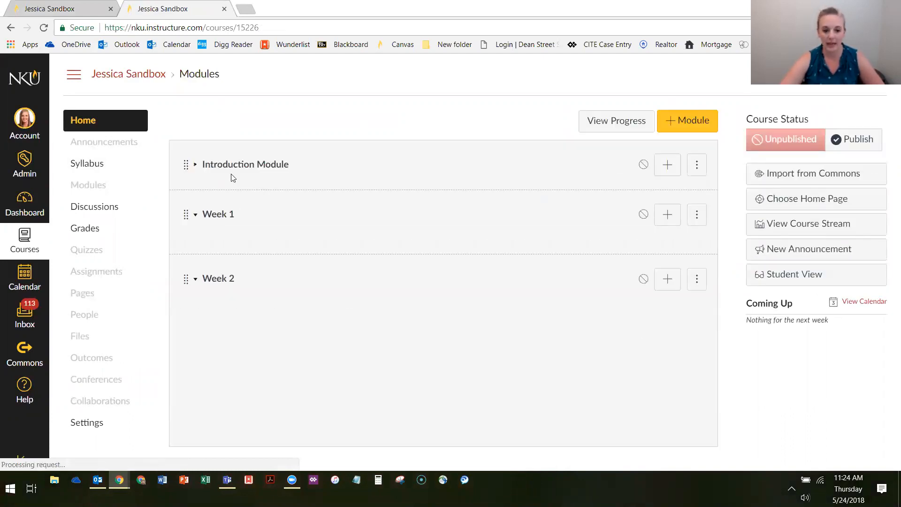
Open the Welcome! page from the expanded Introduction Module and resize the browser window to fill most of the screen
click(192, 168)
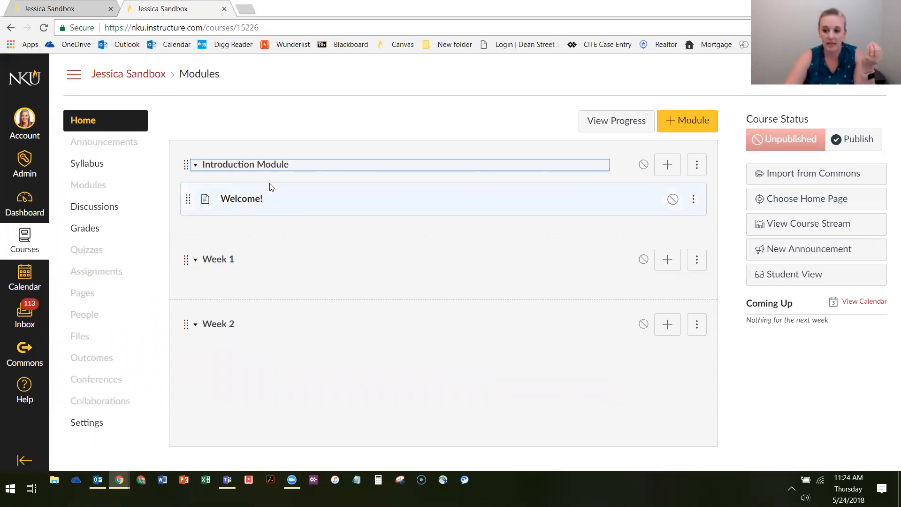
click(244, 199)
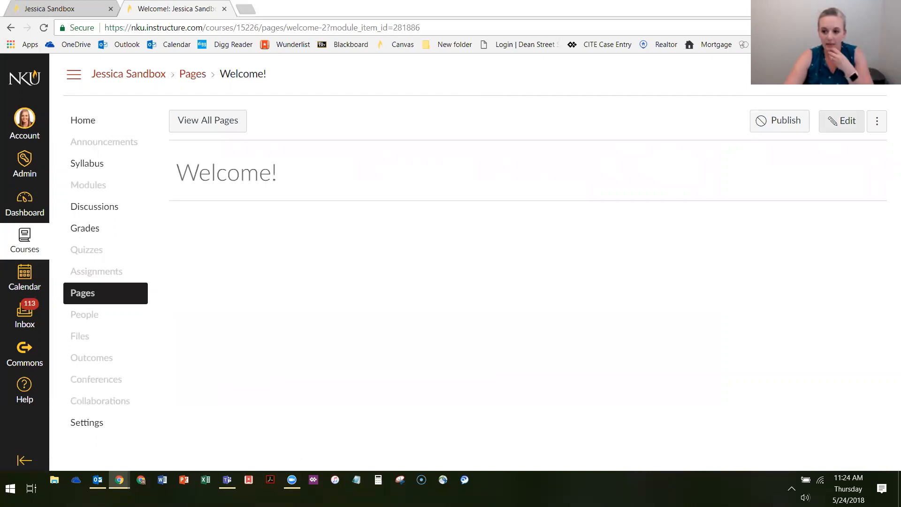
key(super+Down)
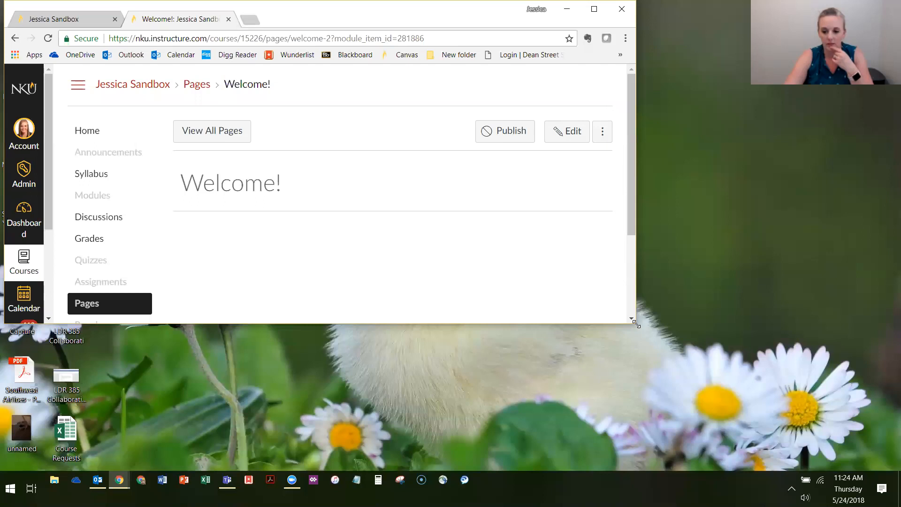
drag(636, 324, 757, 469)
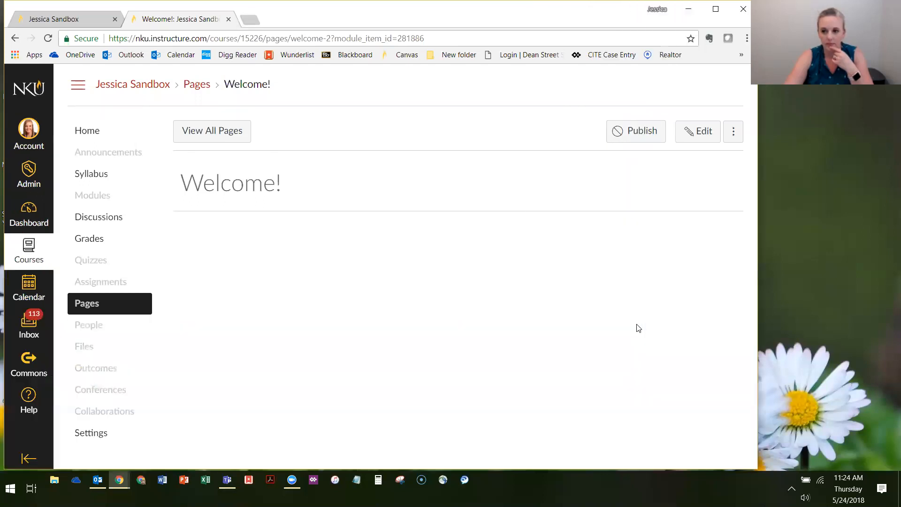
Edit the Welcome! page and enter "Welcome to the course!" as its opening line
click(697, 131)
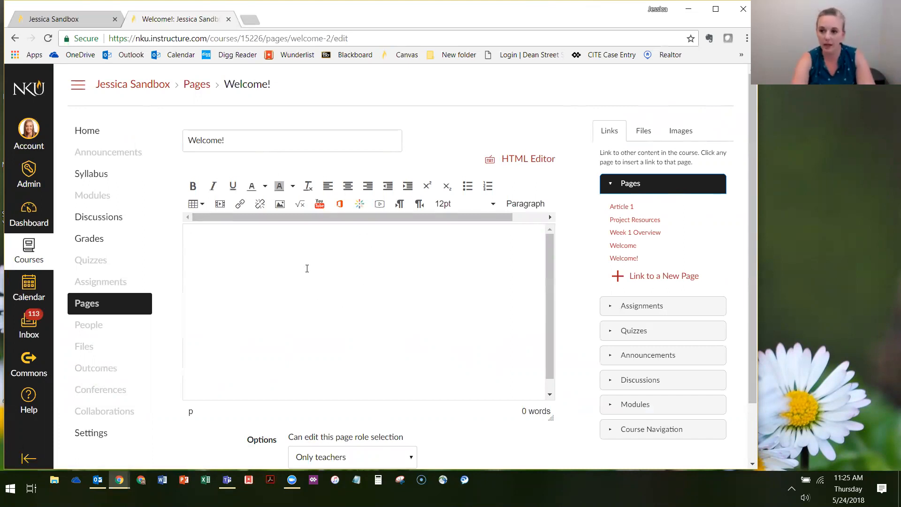
text(Welcome to the)
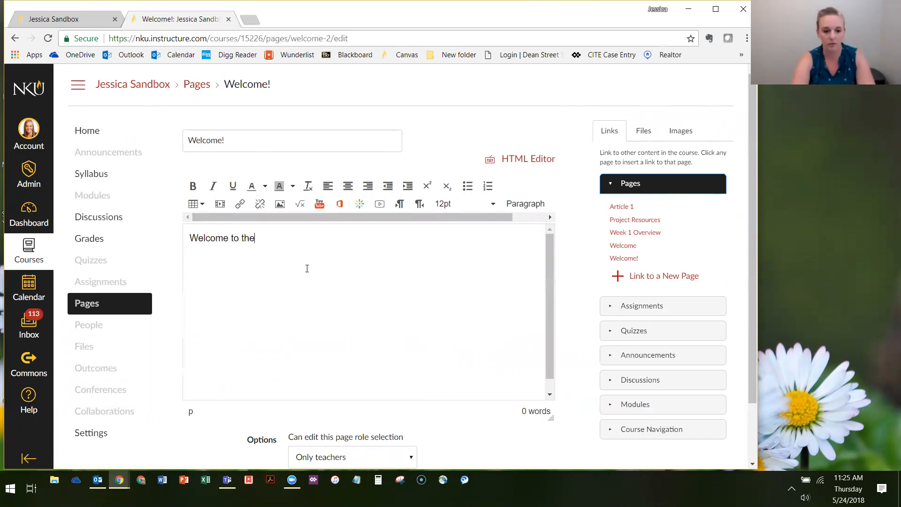
text( course!)
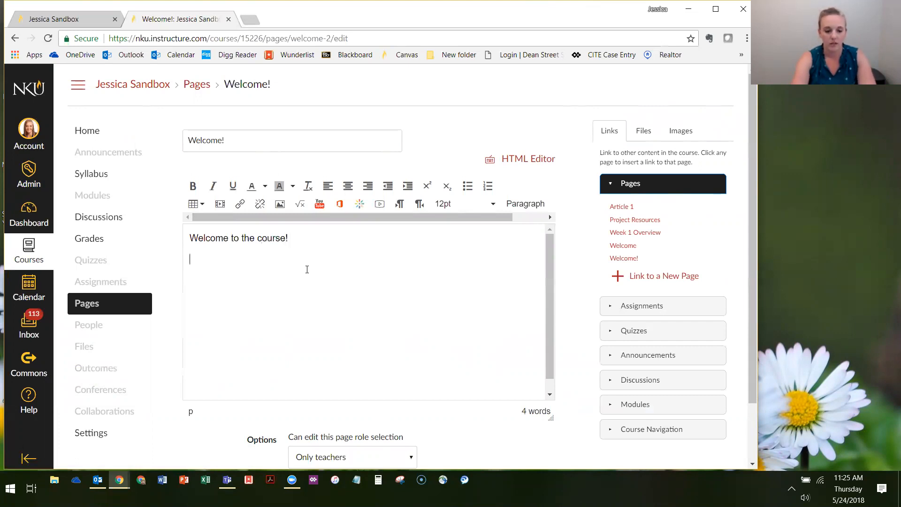
key(Return)
Add a numbered list with "Read the Syllabus" and "Introduce Yourself" below the opening line, and save and publish the page
click(488, 186)
text(Re)
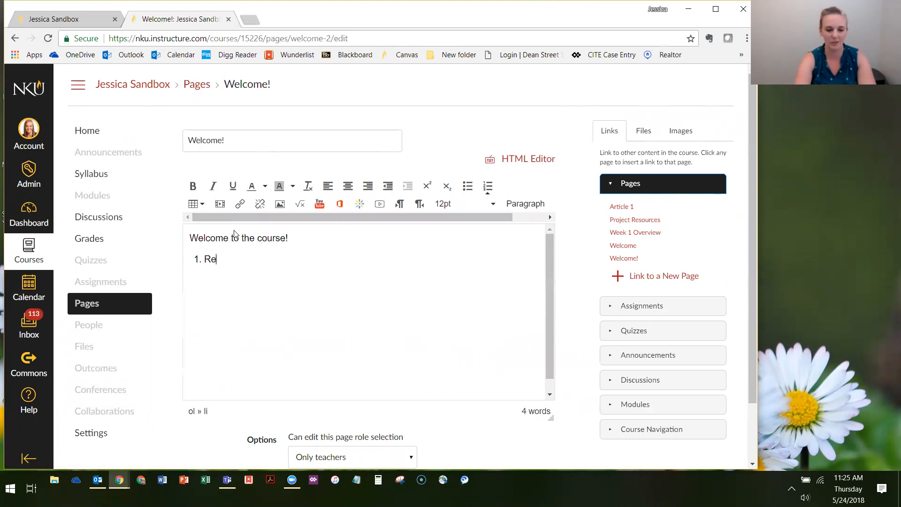
text(ad the Syllabus)
key(Return)
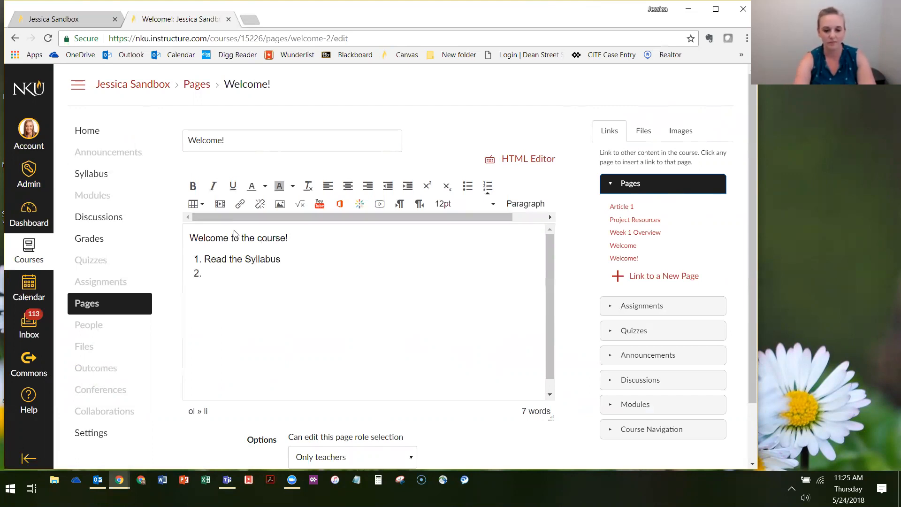
text(Introduce Yourself)
scroll(539, 328, down, 3)
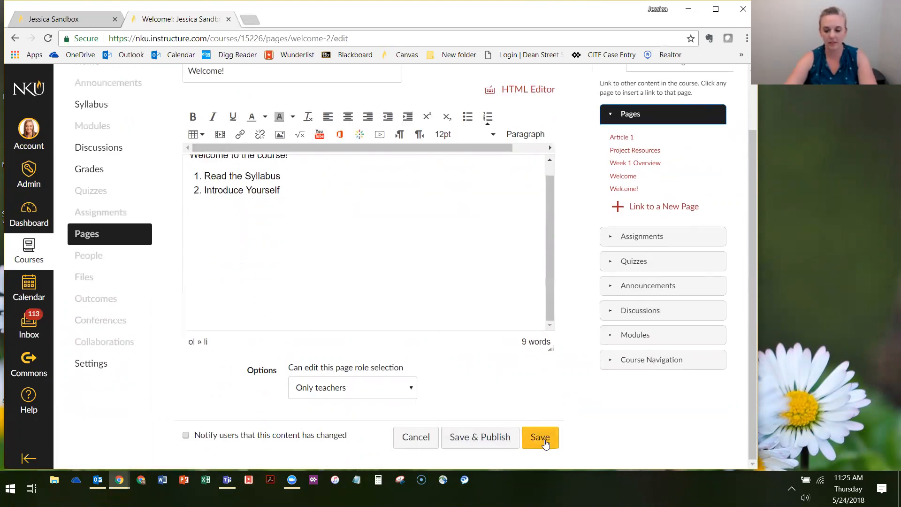
click(490, 441)
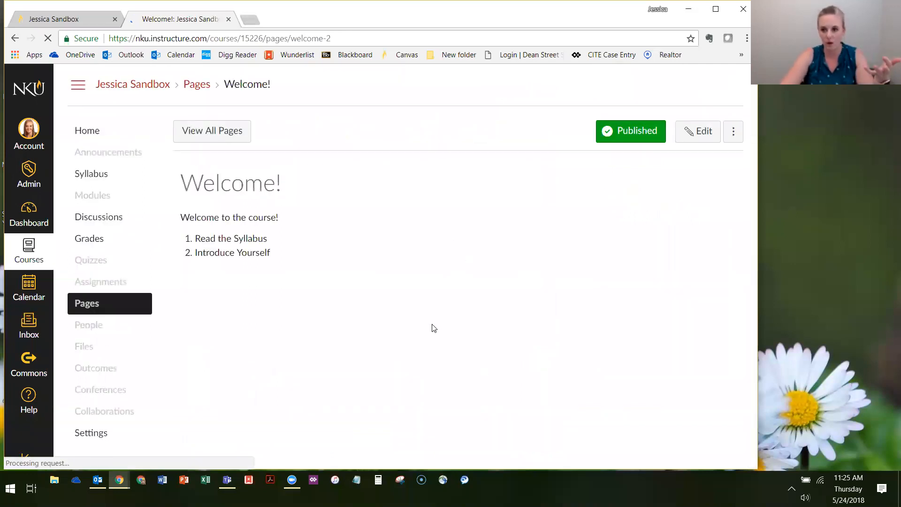
Return to the course home, maximize the browser window and view the Welcome! page from the Introduction Module
click(95, 139)
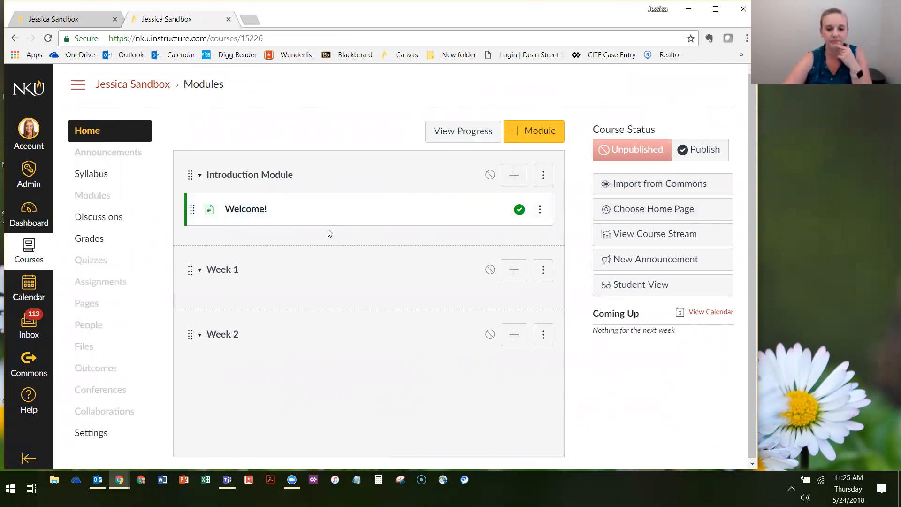
click(717, 8)
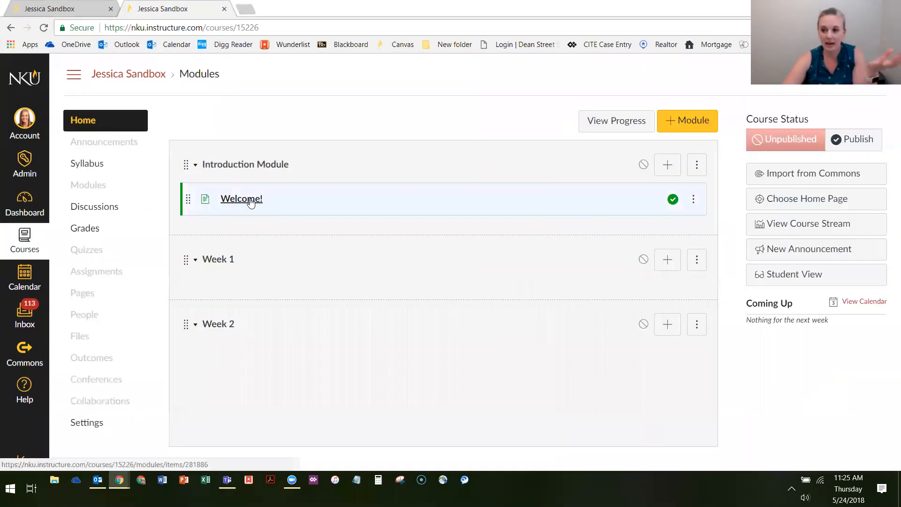
click(236, 200)
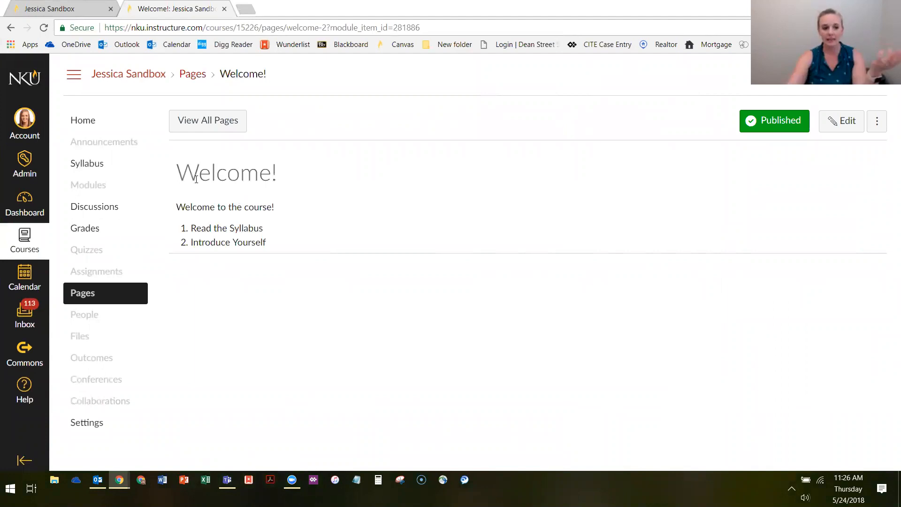
Return to the course home and add the existing file "550 syllabus fall 2016.doc" to the Introduction Module with no indentation
click(78, 121)
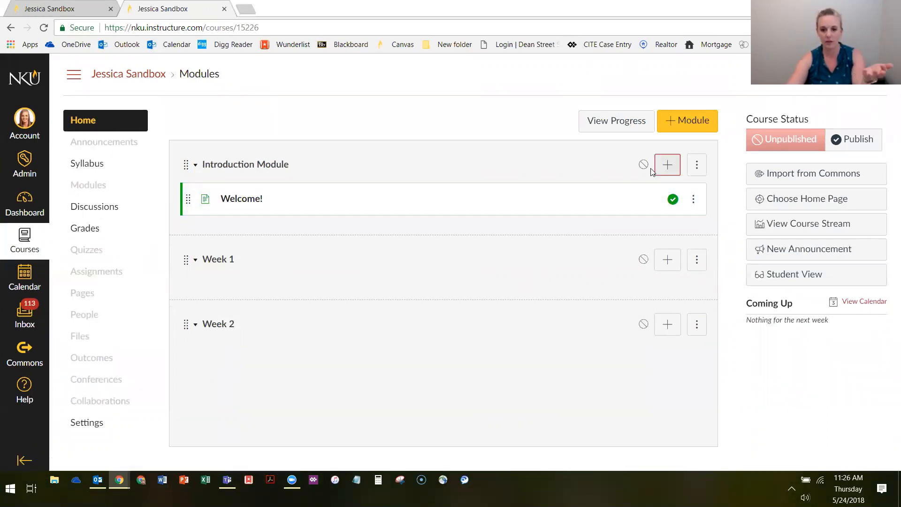
click(667, 165)
click(306, 173)
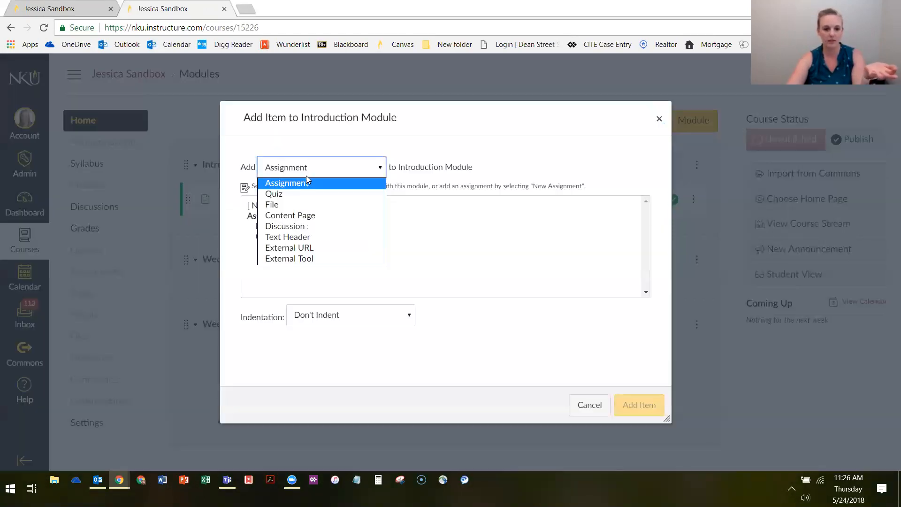
click(270, 206)
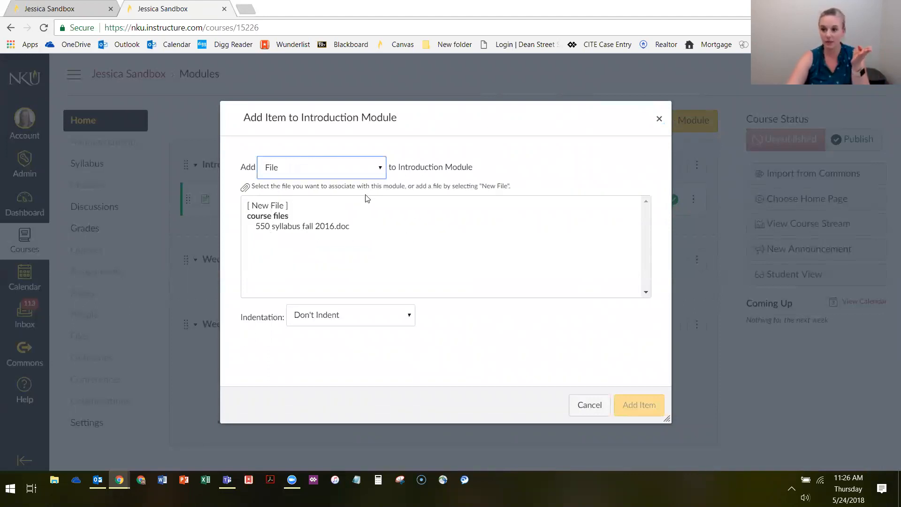
click(285, 229)
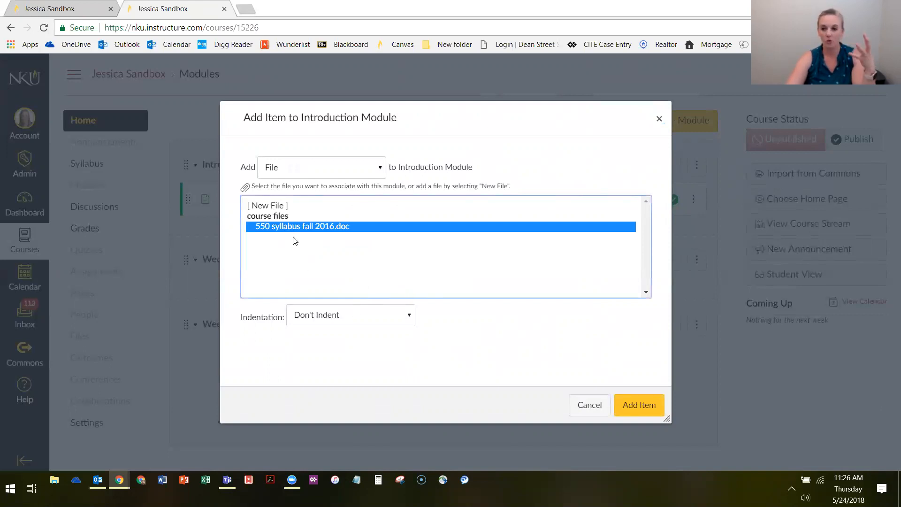
drag(323, 120, 299, 129)
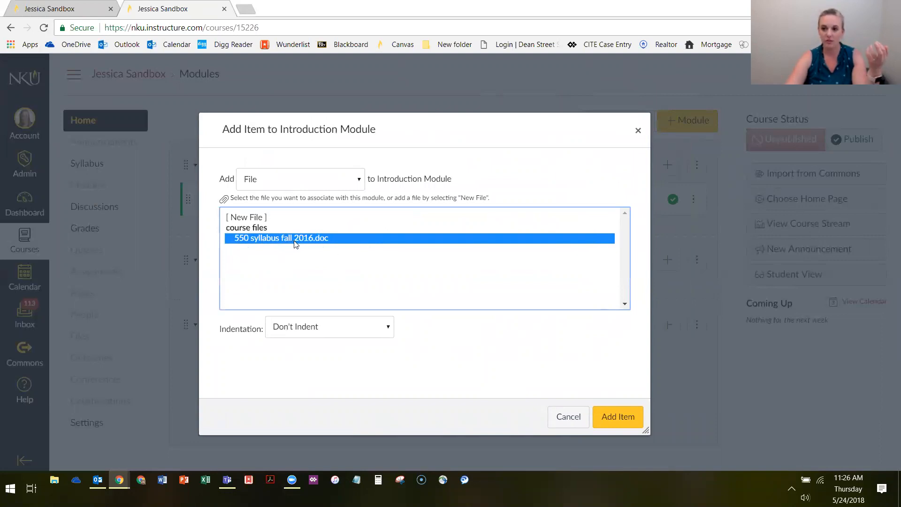
click(243, 218)
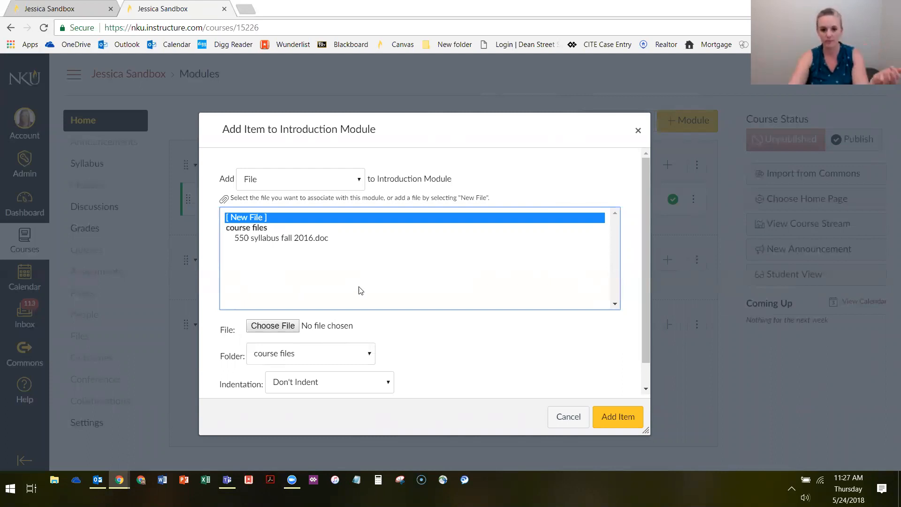
click(260, 239)
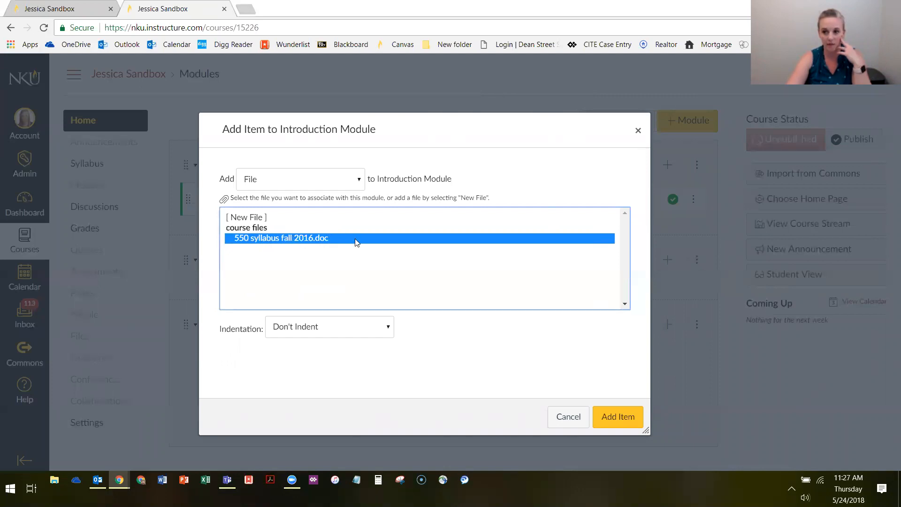
click(297, 326)
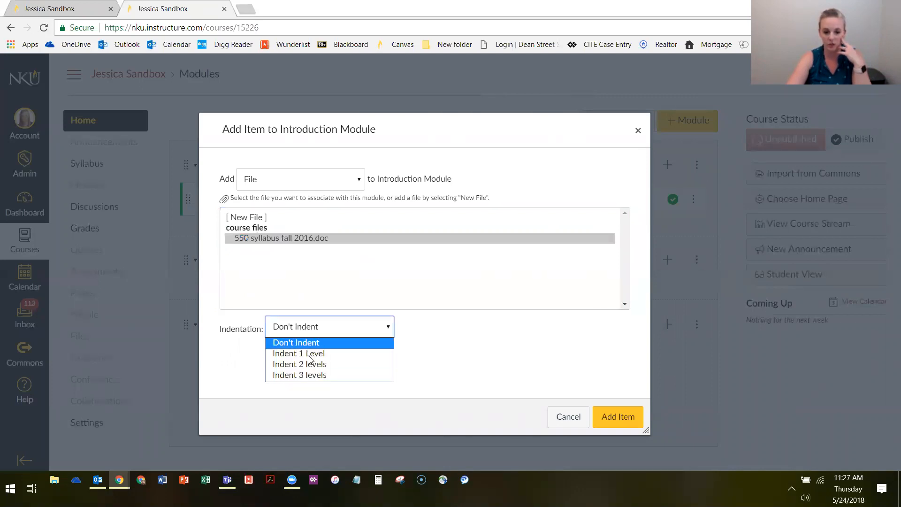
click(474, 358)
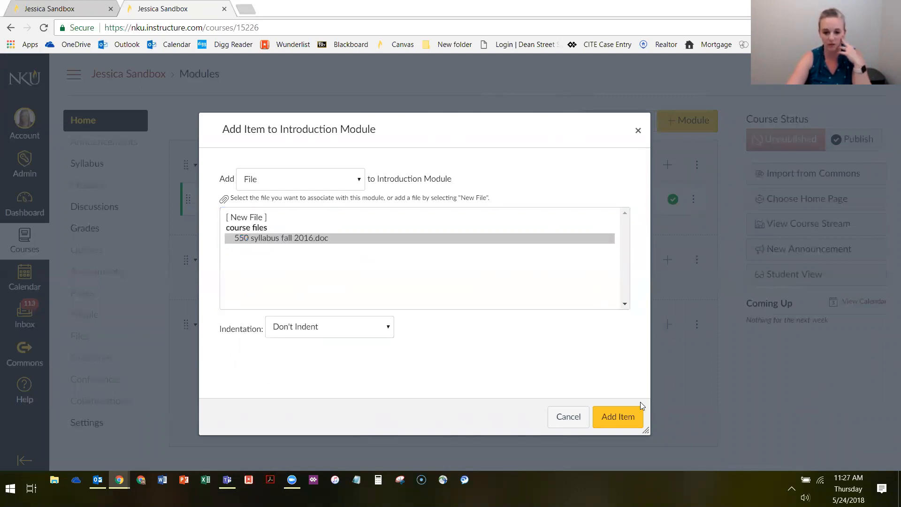
click(613, 422)
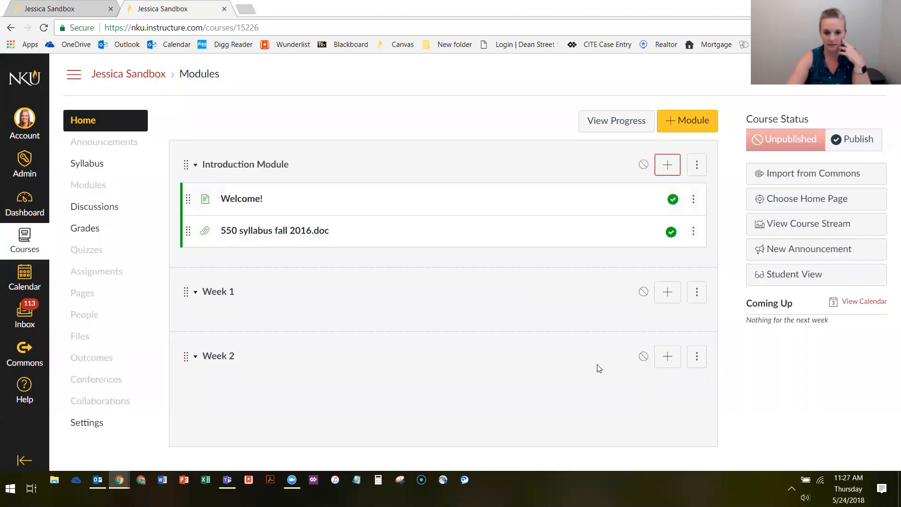
Open the syllabus file from the Introduction Module to look through its preview pages, and return to the course home
click(234, 232)
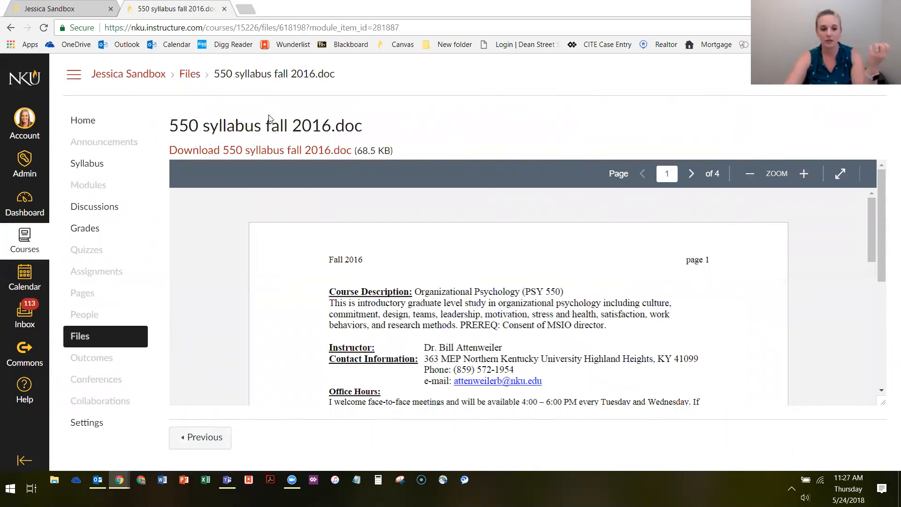
scroll(469, 272, down, 8)
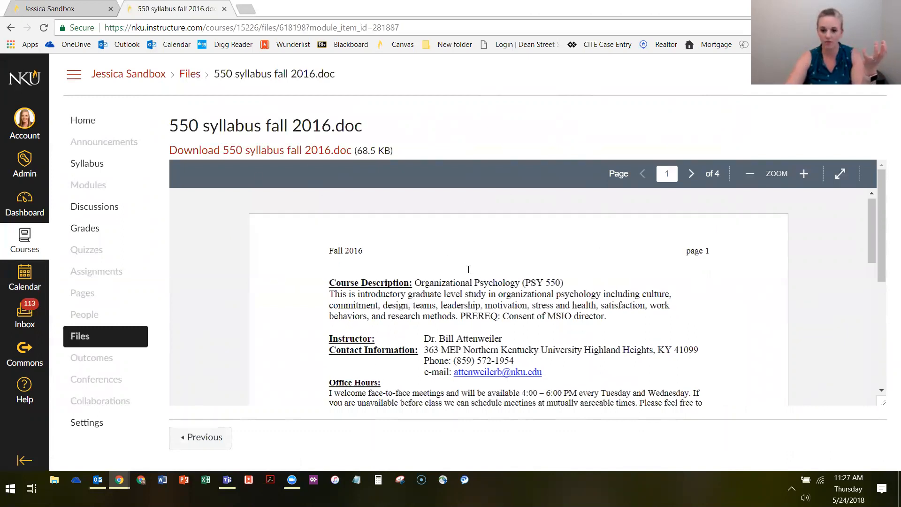
scroll(519, 334, down, 15)
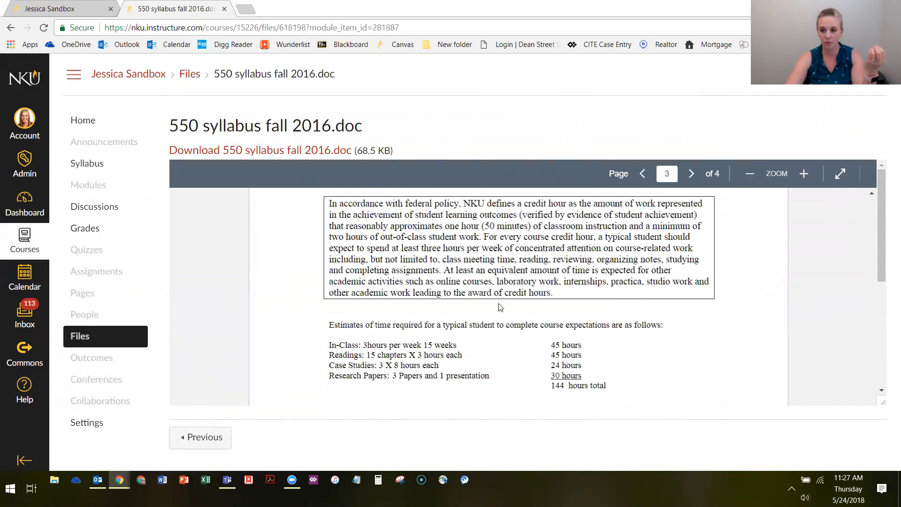
scroll(503, 312, up, 20)
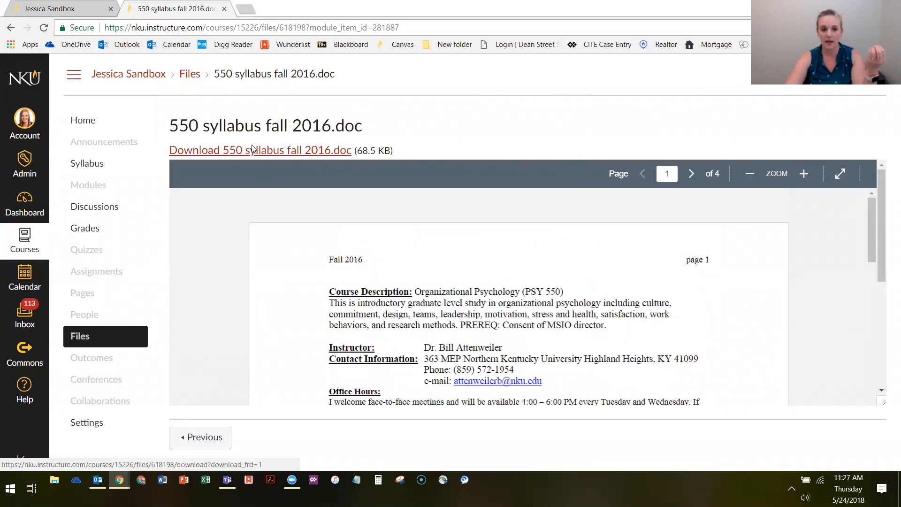
click(81, 121)
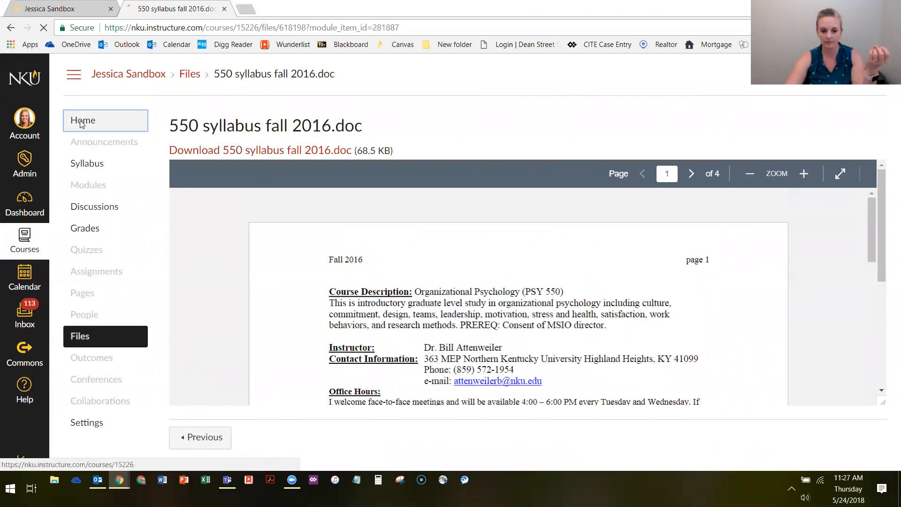
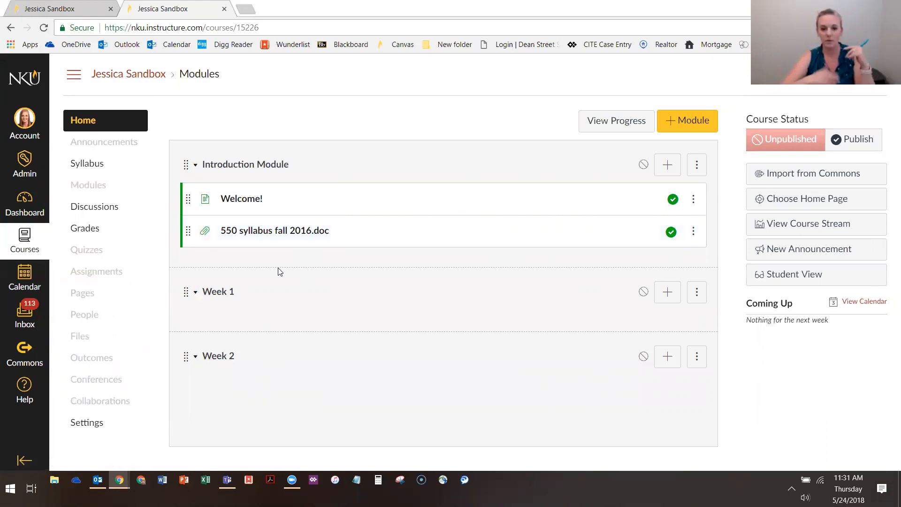
View the Welcome! page, continue to the syllabus file as the following module item, and return to the course home in a maximized window
click(236, 201)
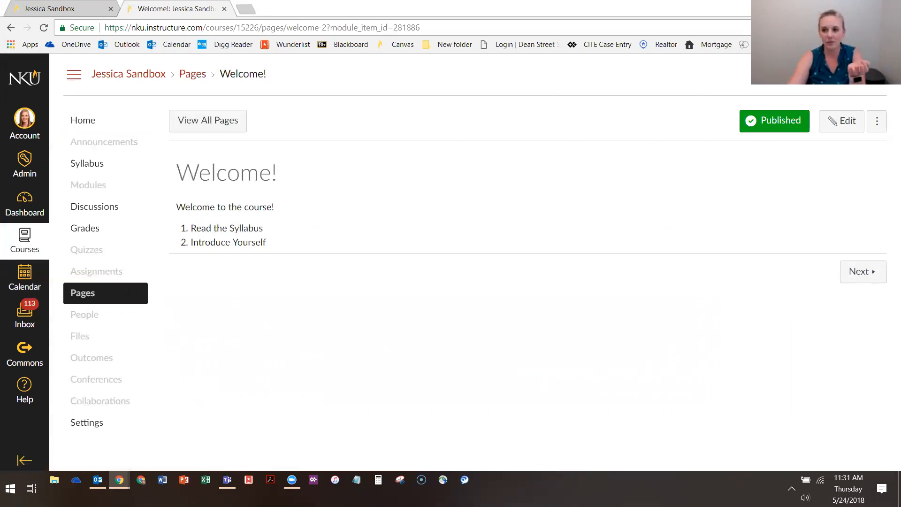
key(super+Down)
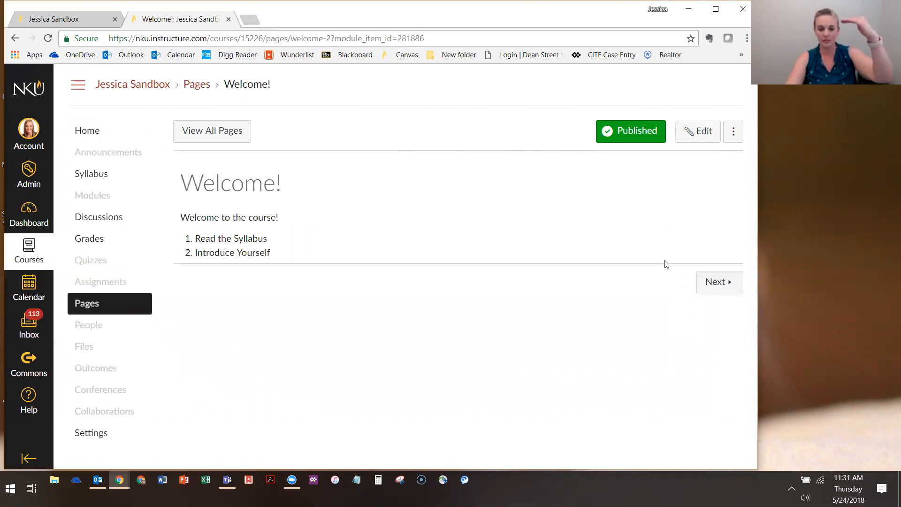
click(724, 284)
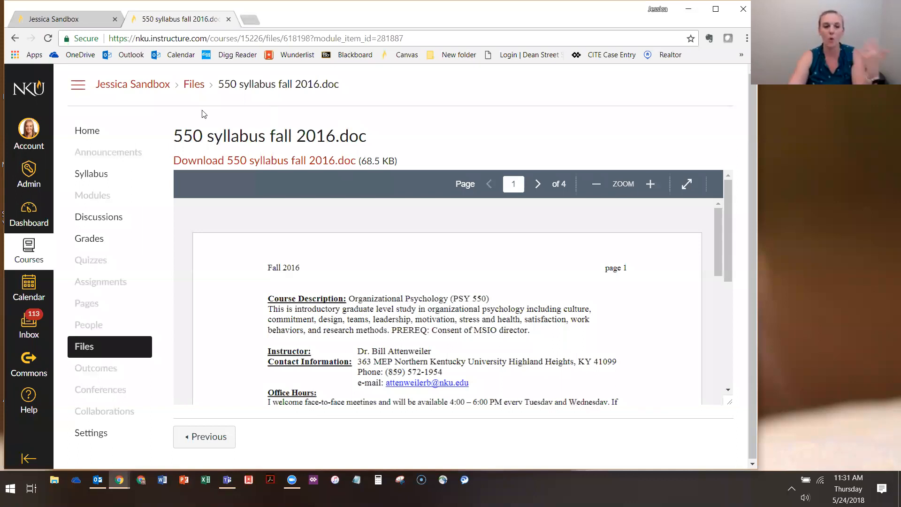
click(118, 137)
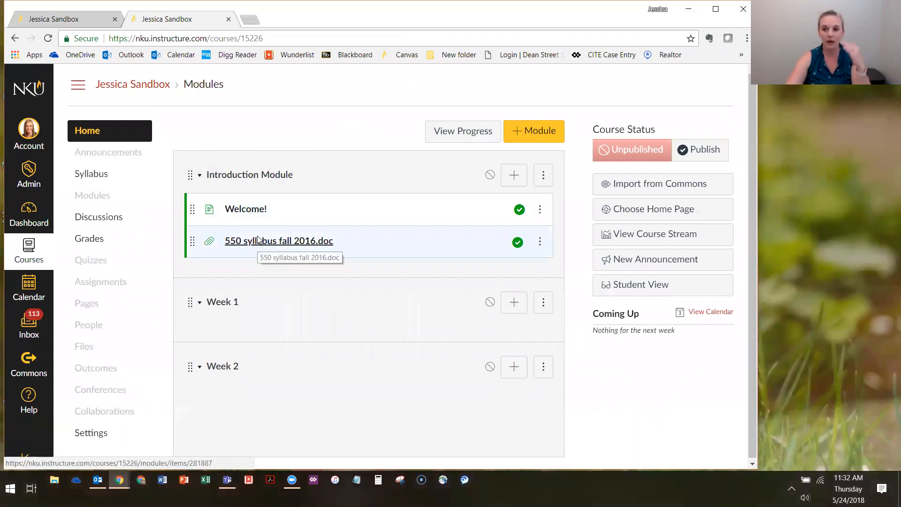
click(715, 8)
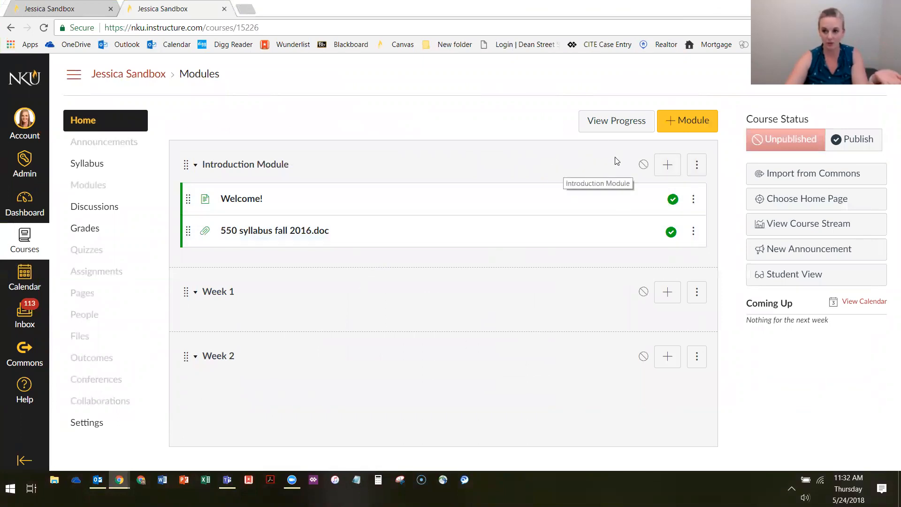
Add a new content page named "Course Resources" to the Introduction Module with no indentation
click(667, 165)
click(292, 167)
click(291, 213)
click(279, 207)
click(347, 317)
text(Course Resources)
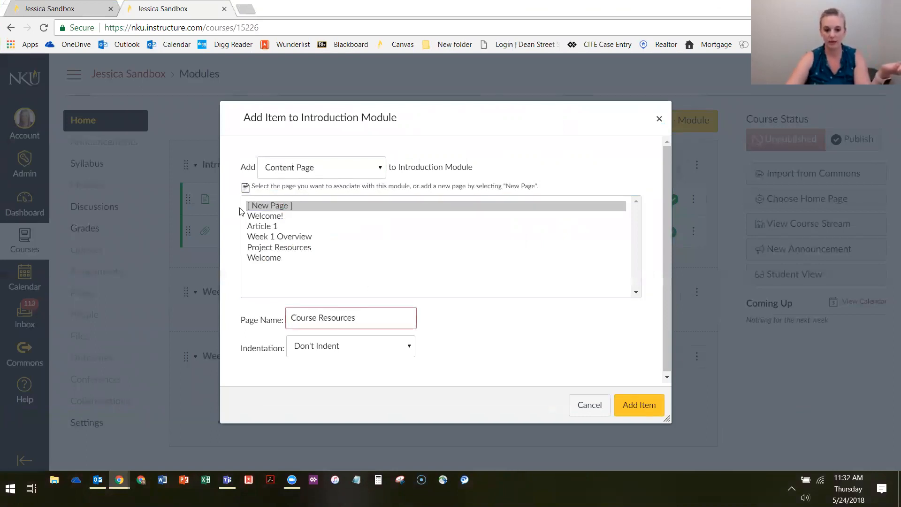
click(262, 207)
click(304, 171)
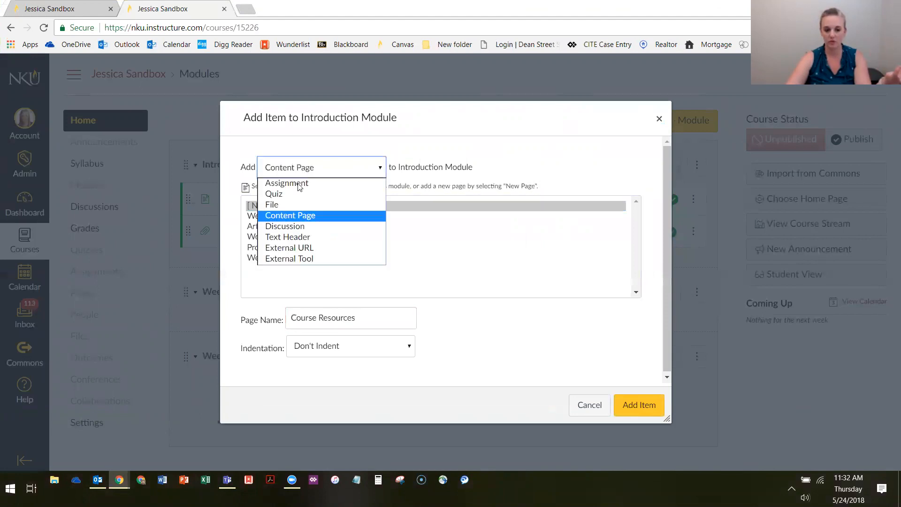
click(289, 216)
click(265, 206)
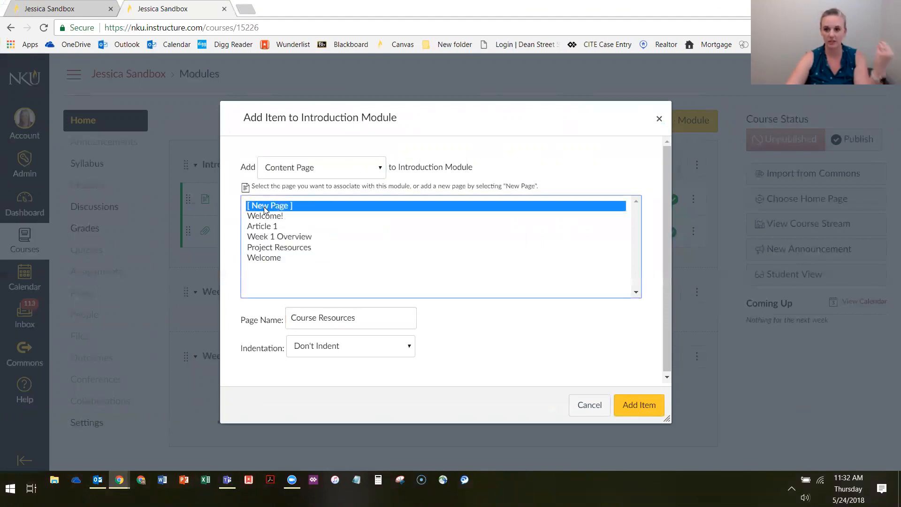
click(367, 317)
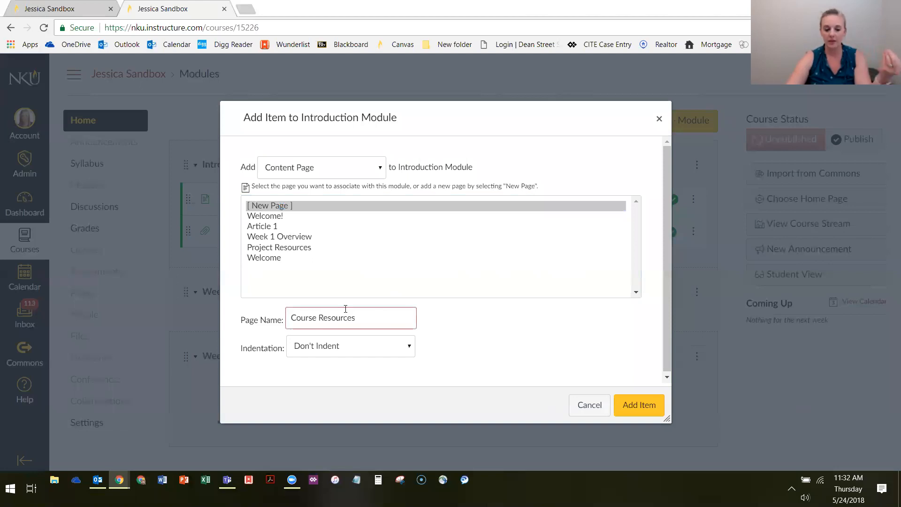
click(644, 407)
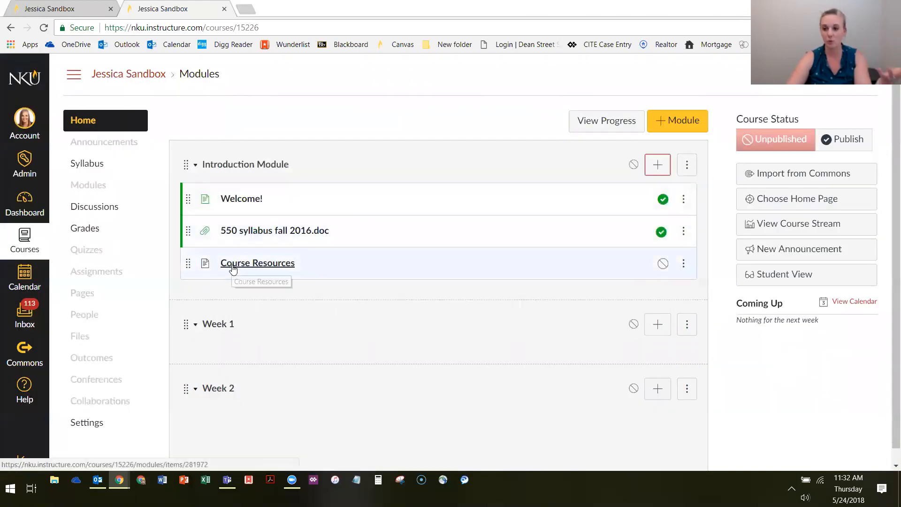
Open the Course Resources page for editing and show the course files available for linking
click(233, 264)
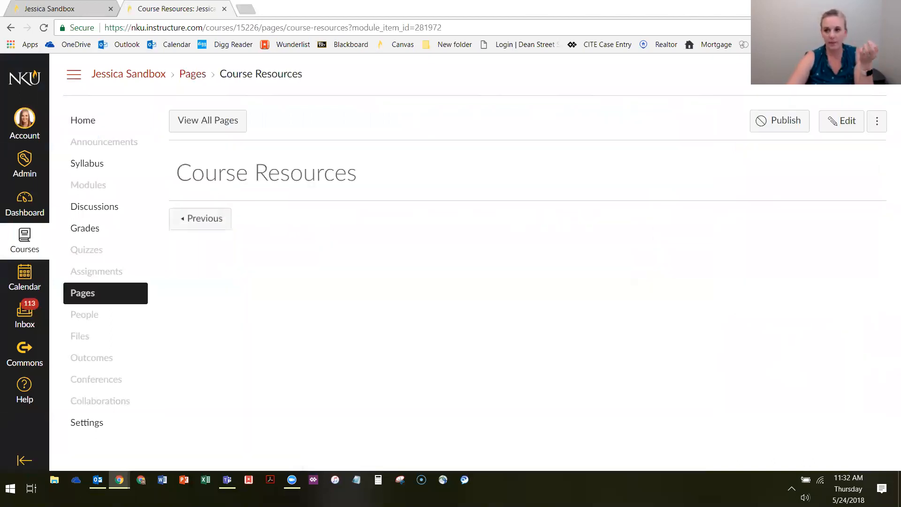
click(860, 7)
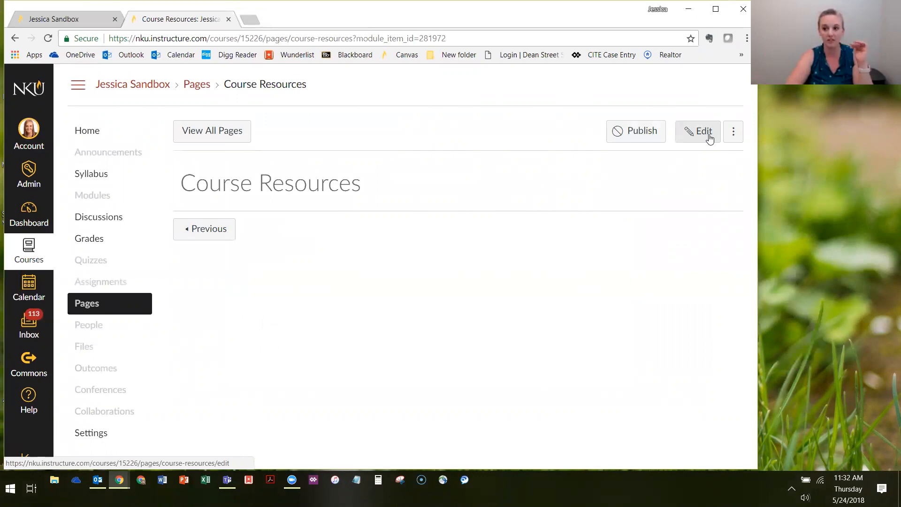
click(690, 135)
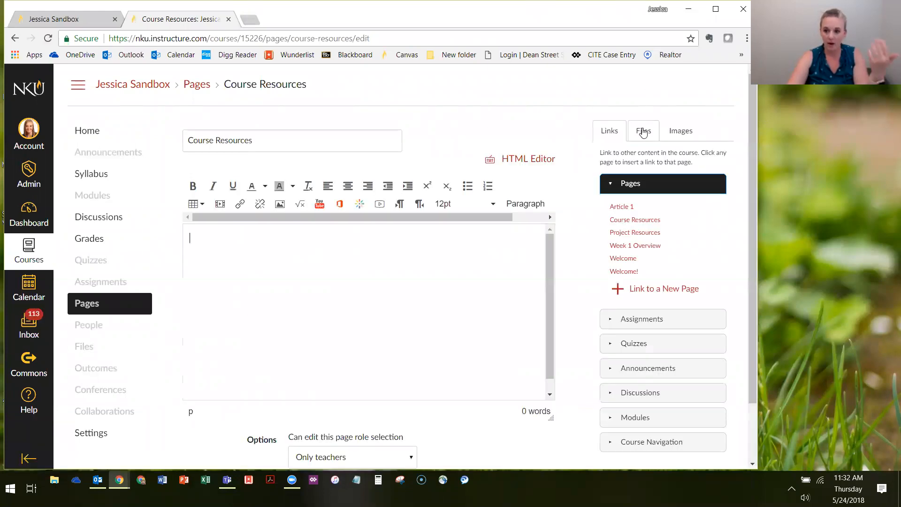
click(642, 132)
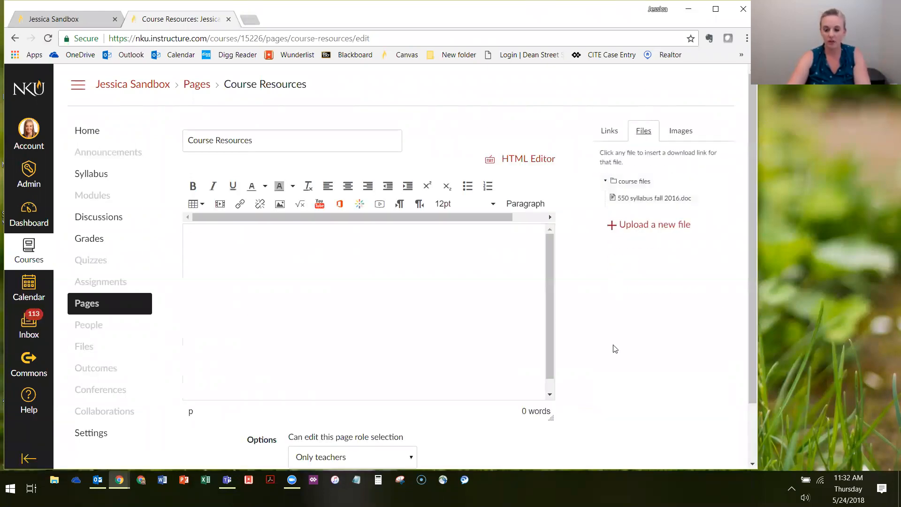
click(237, 249)
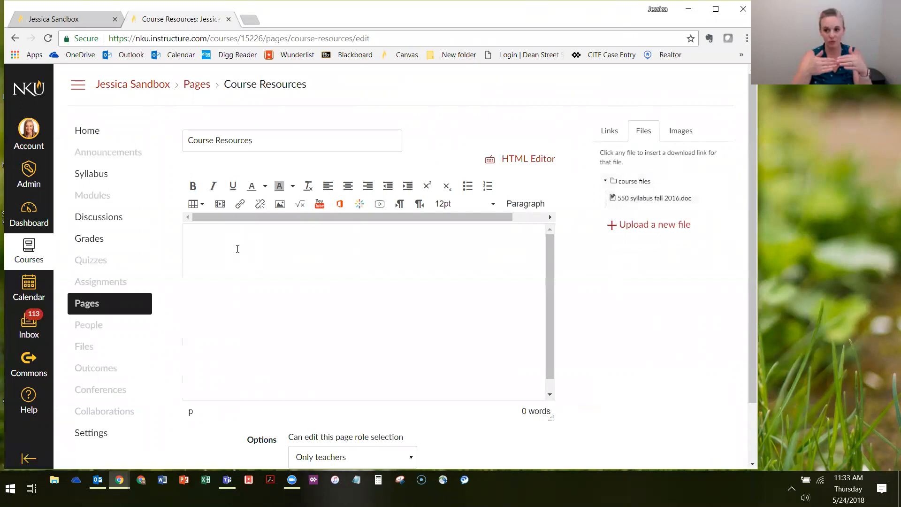
click(791, 488)
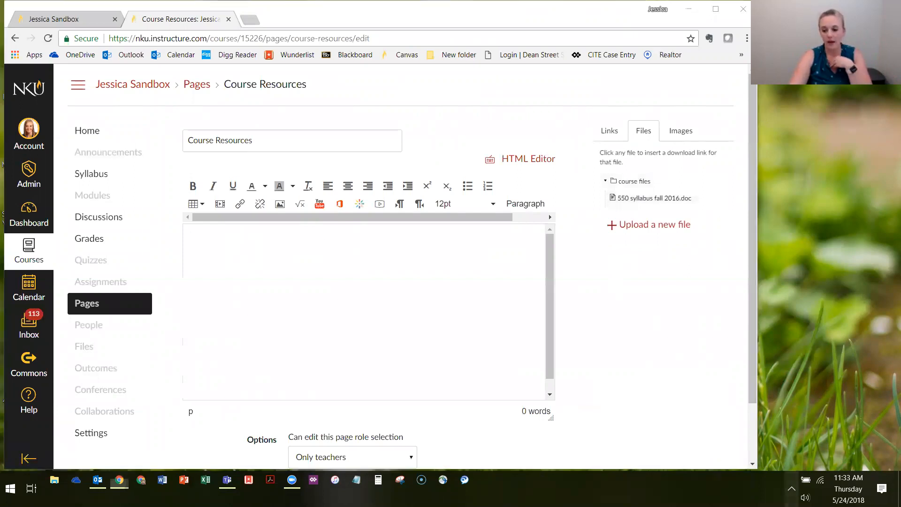
right_click(814, 458)
click(836, 459)
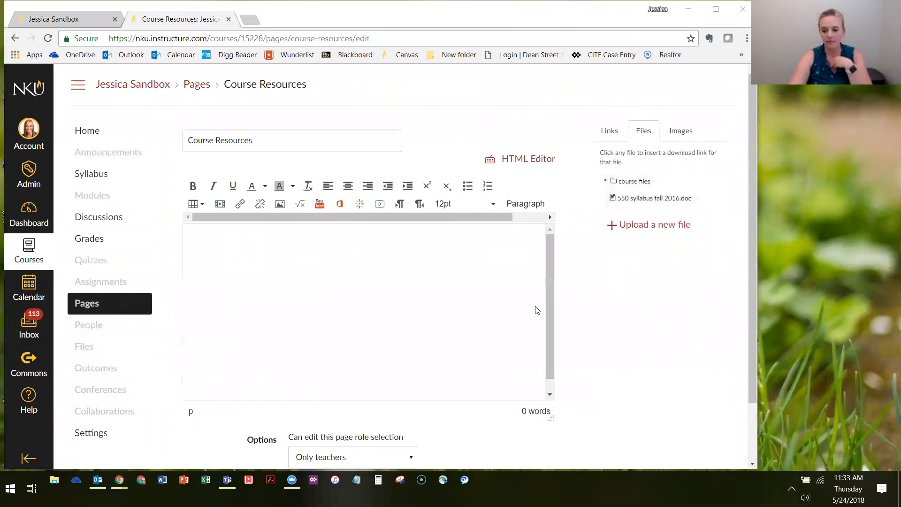
Enter "These documents are for you to refer back to...." as the page's opening line and start a new line below it
click(281, 265)
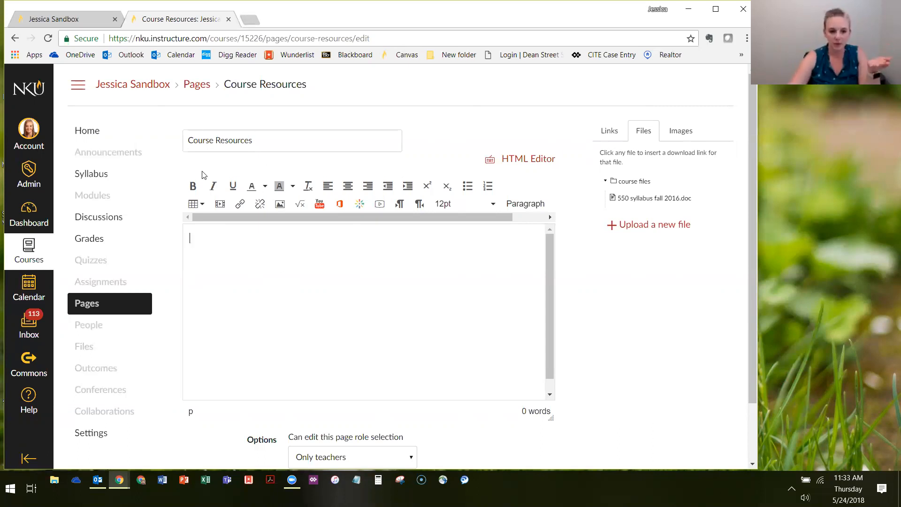
text(These documents are for you to refer back to ....)
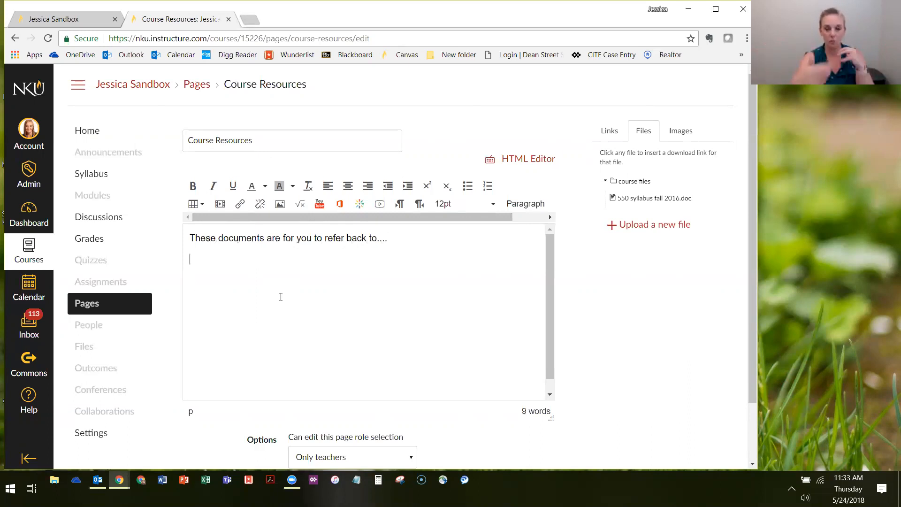
key(Return)
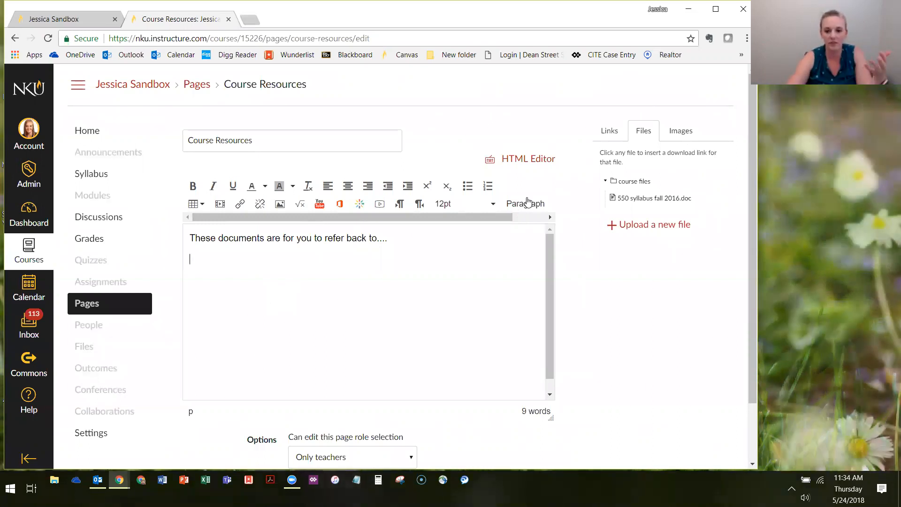
Insert nine download links to "550 syllabus fall 2016.doc" below the opening line, each on its own line
click(619, 200)
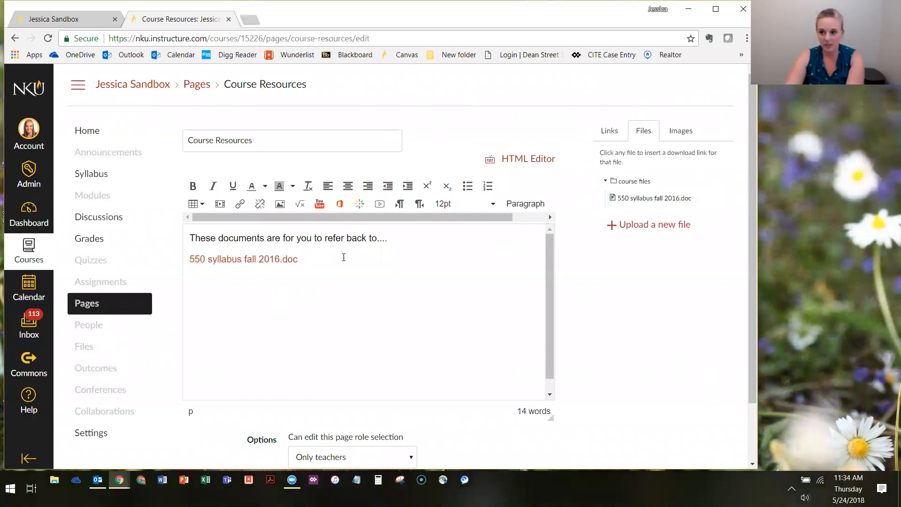
key(Return)
click(666, 203)
click(665, 202)
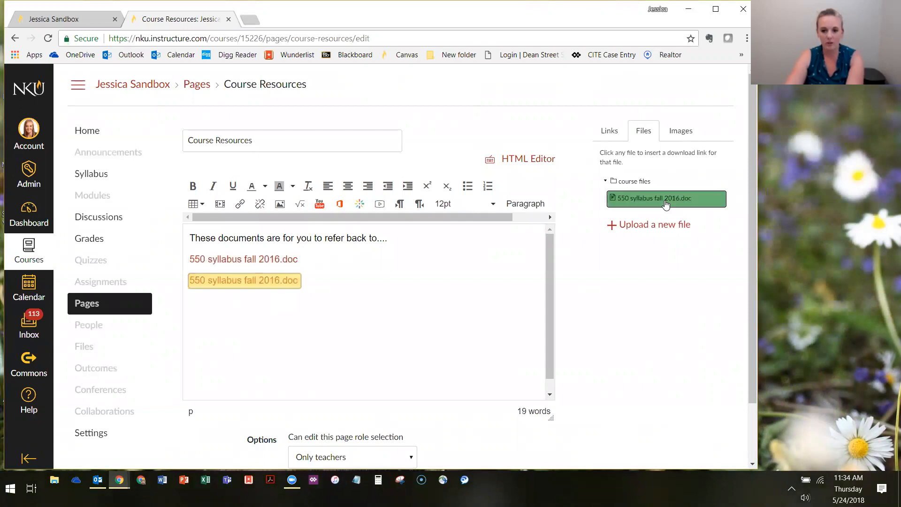
click(665, 203)
click(665, 203)
click(666, 202)
click(665, 203)
click(665, 202)
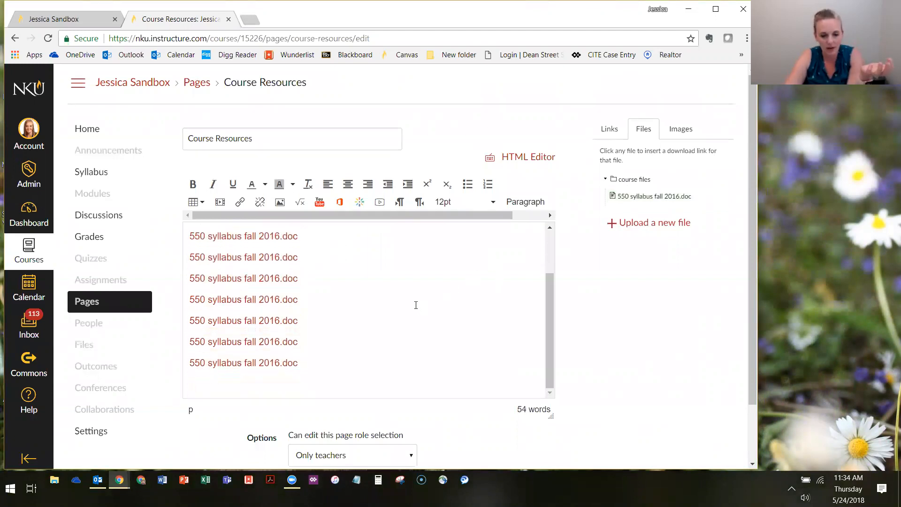
Save and publish the Course Resources page, and return to the course home
scroll(396, 306, up, 2)
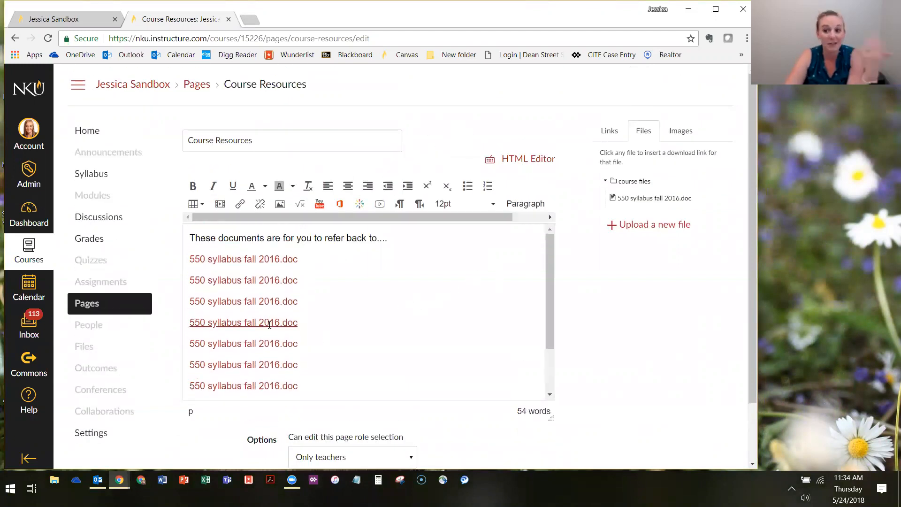
scroll(498, 347, down, 3)
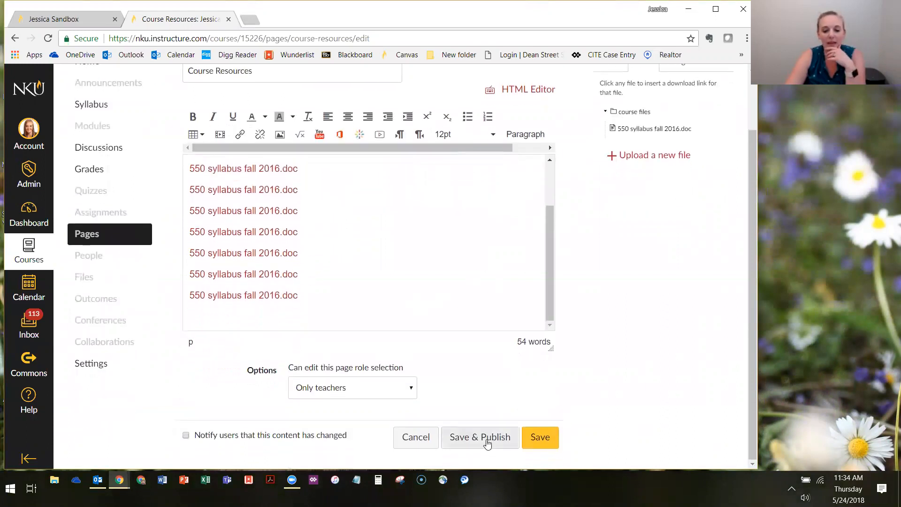
click(472, 438)
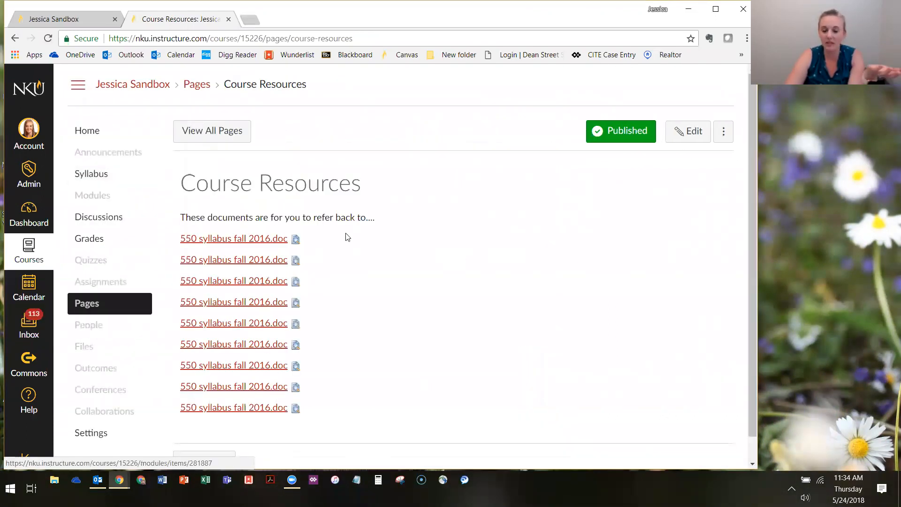
click(117, 134)
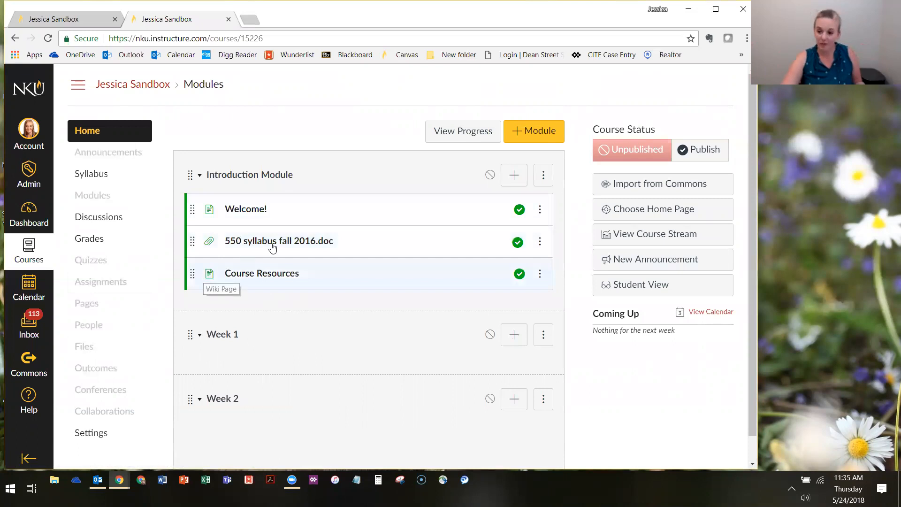
Add the existing discussion "Introduce Yourself" to the Introduction Module with no indentation
click(513, 174)
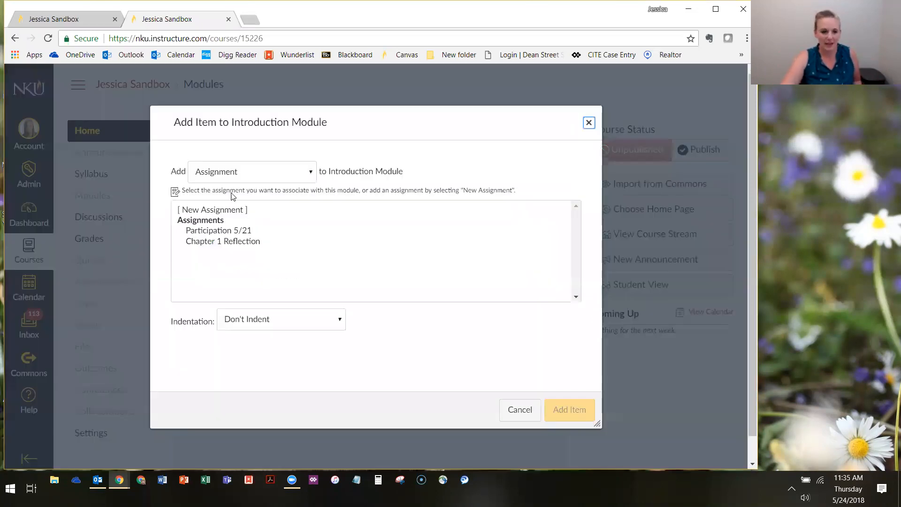
click(216, 182)
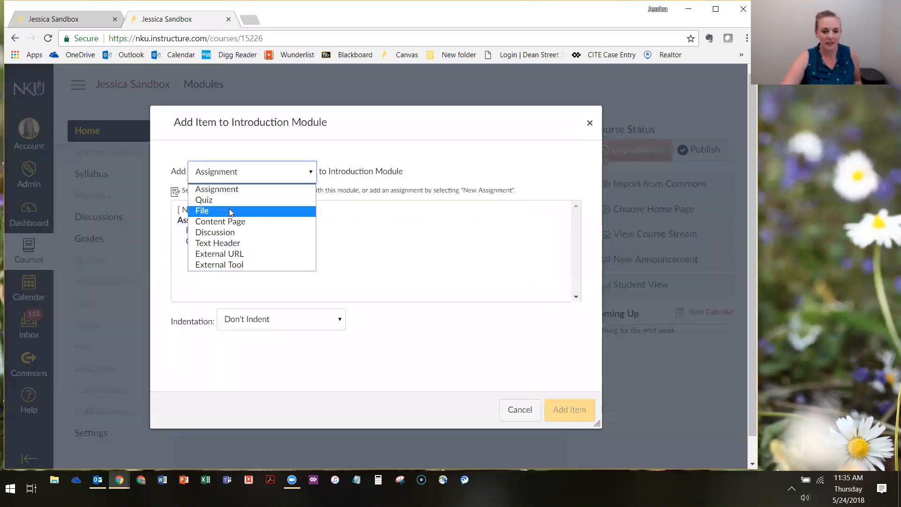
click(227, 233)
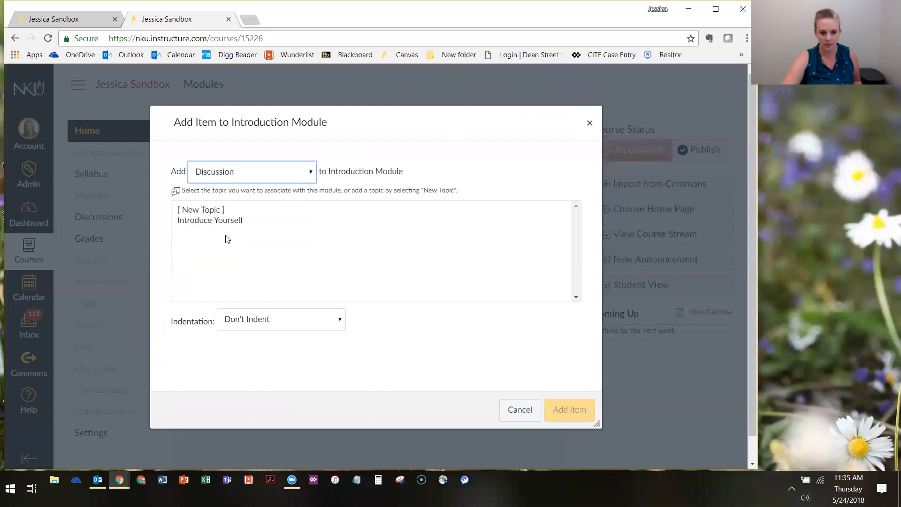
click(206, 220)
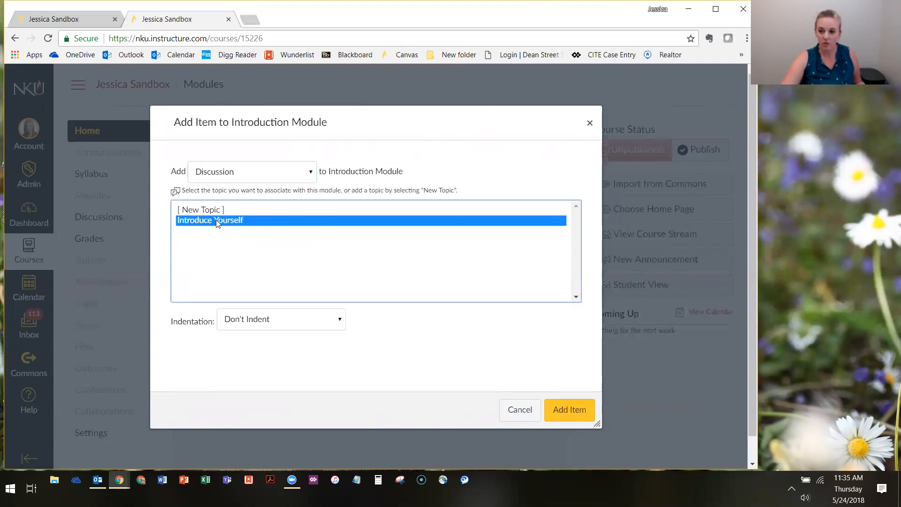
click(192, 210)
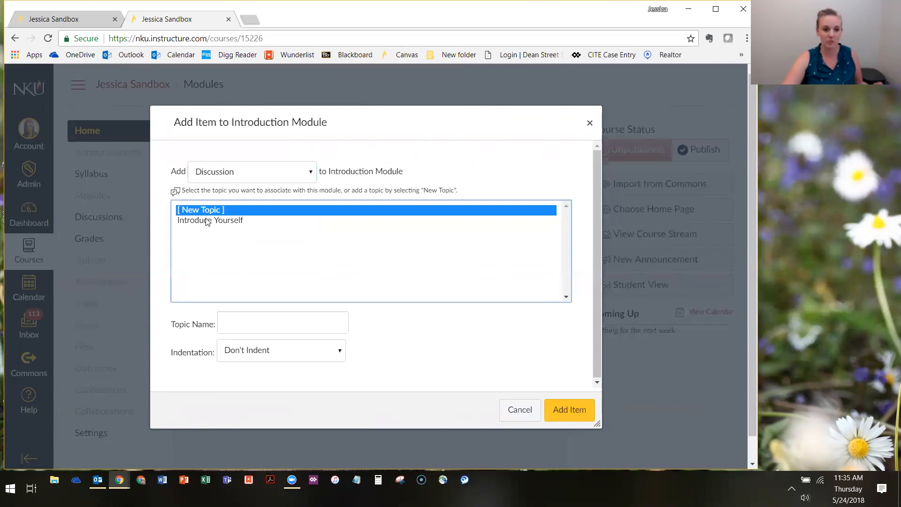
click(209, 222)
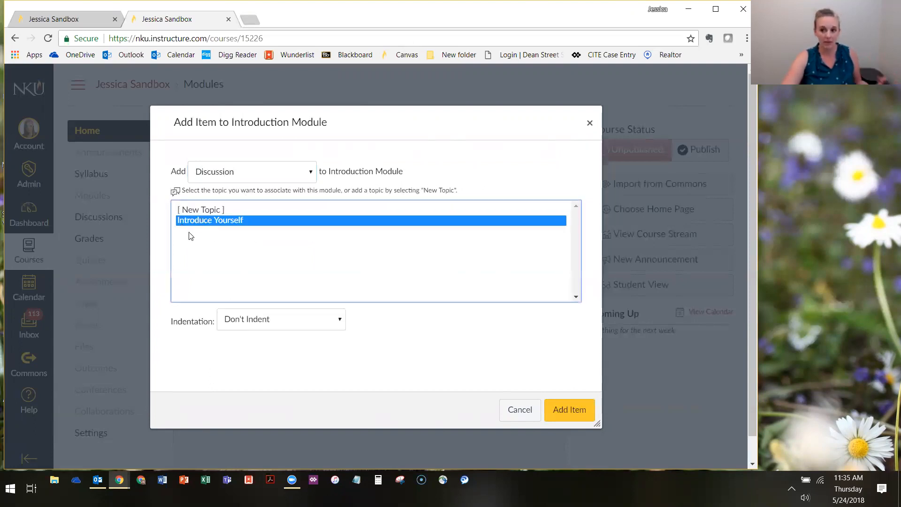
click(568, 417)
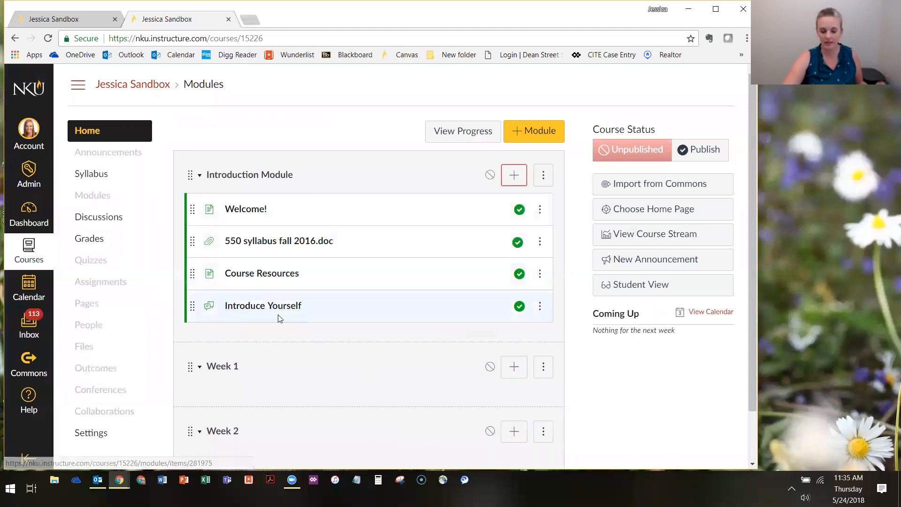
Add the existing quiz "Syllabus Quiz" to the Introduction Module with no indentation
click(519, 182)
click(261, 177)
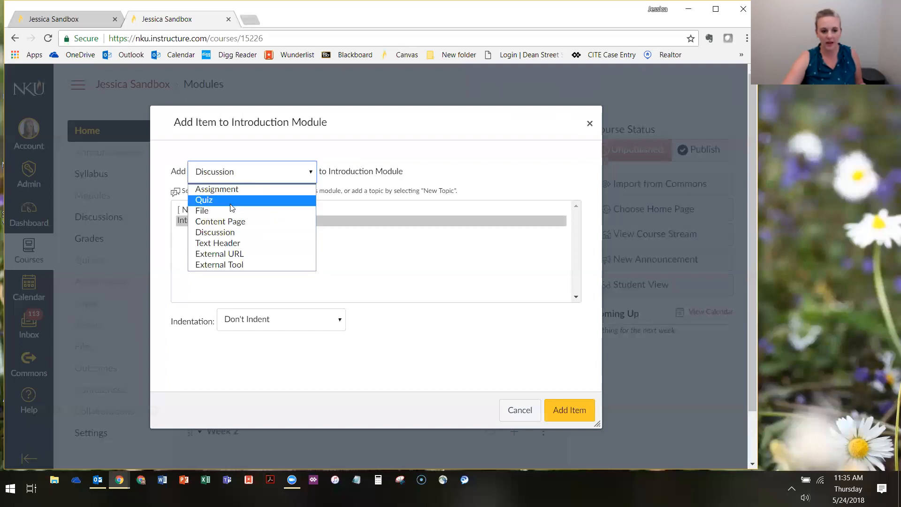
click(230, 200)
click(202, 220)
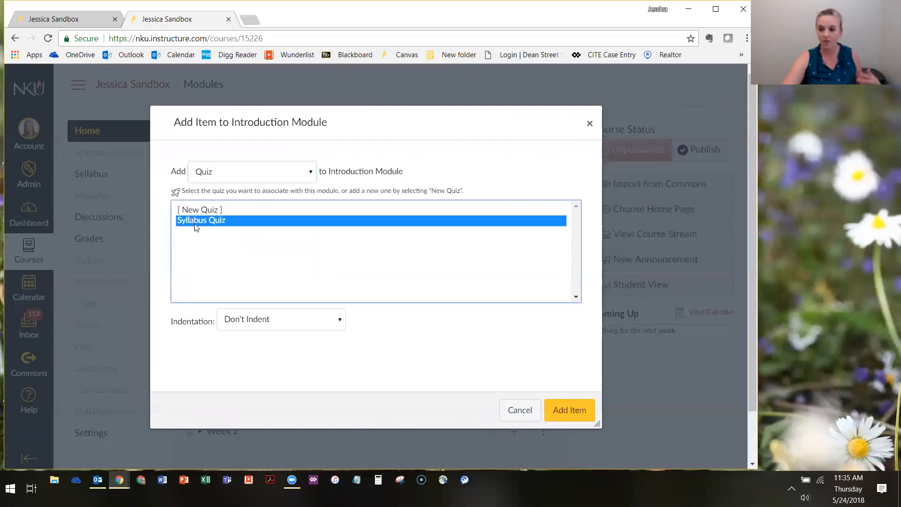
click(221, 209)
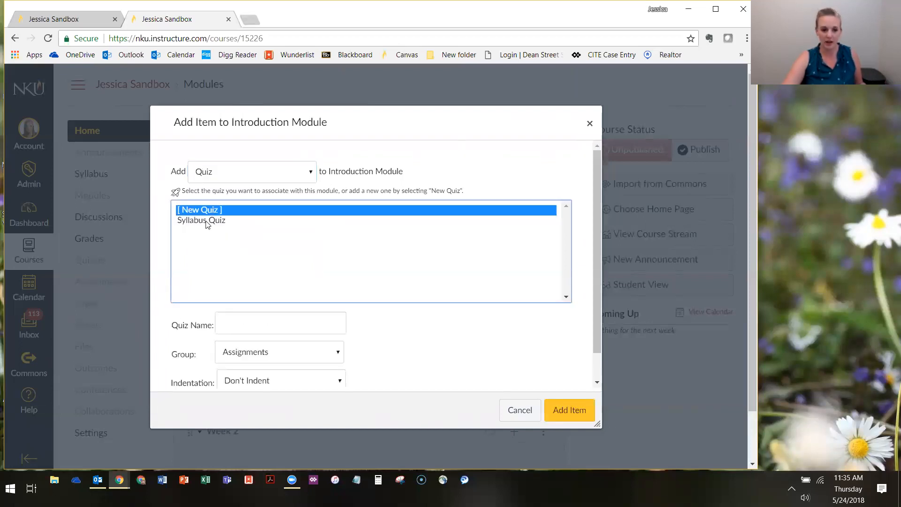
scroll(274, 347, down, 3)
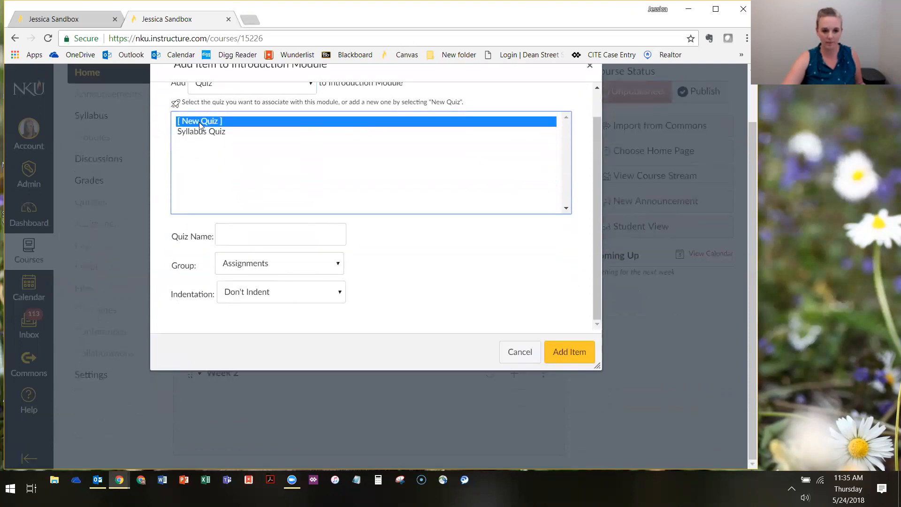
click(195, 133)
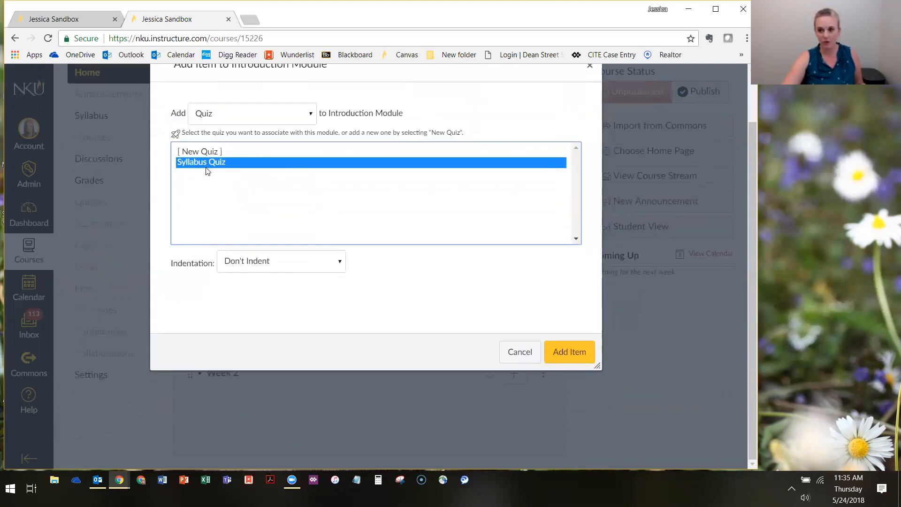
click(569, 352)
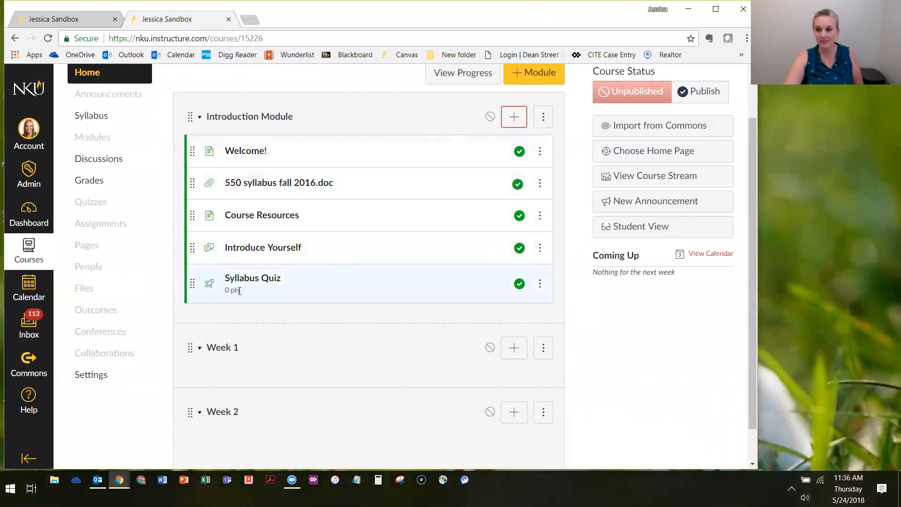
Publish the Introduction Module, and check the course home in Student View before returning to the instructor view
scroll(272, 225, up, 2)
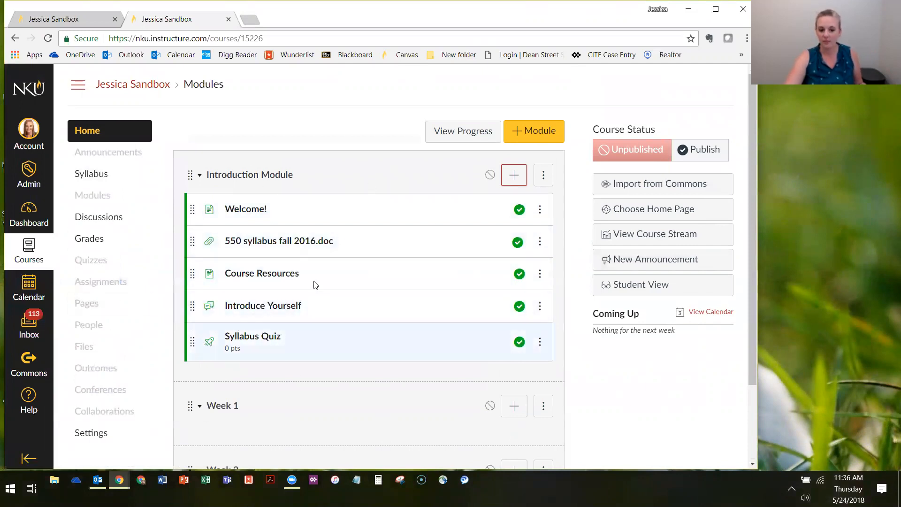
scroll(310, 340, down, 2)
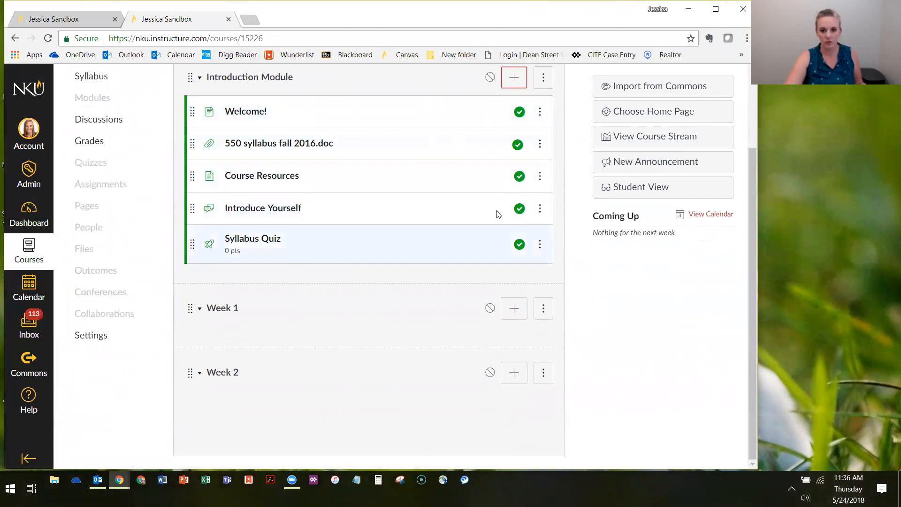
scroll(493, 122, up, 1)
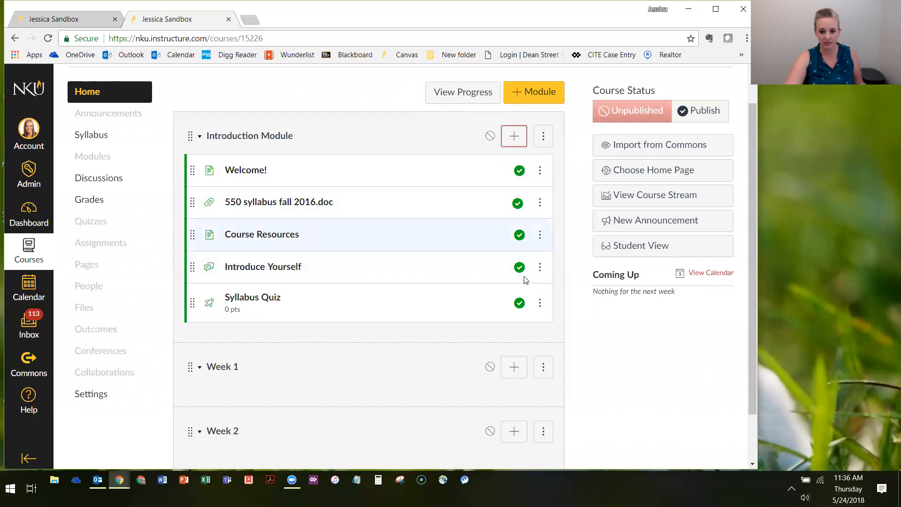
click(490, 136)
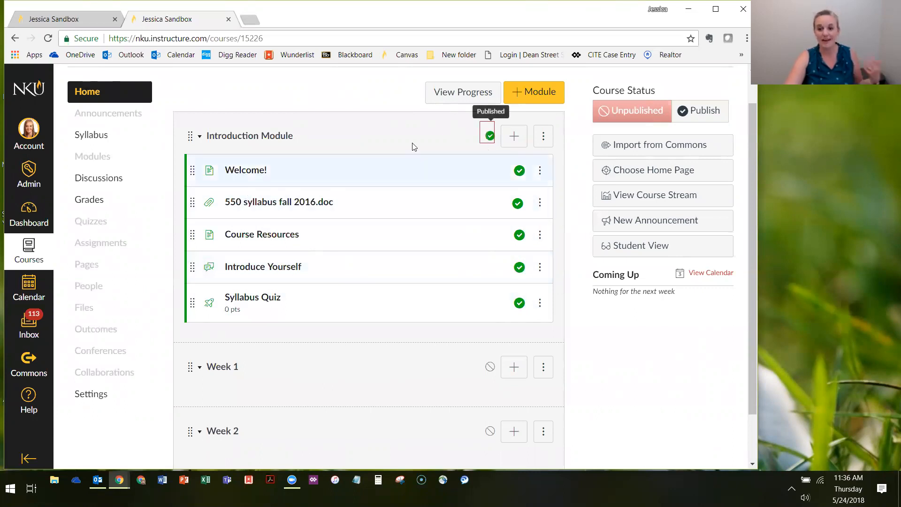
click(627, 252)
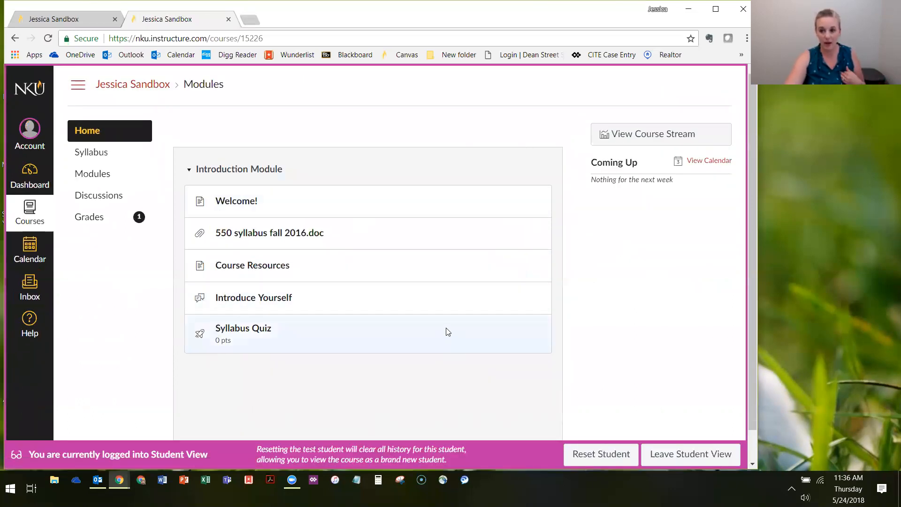
click(691, 452)
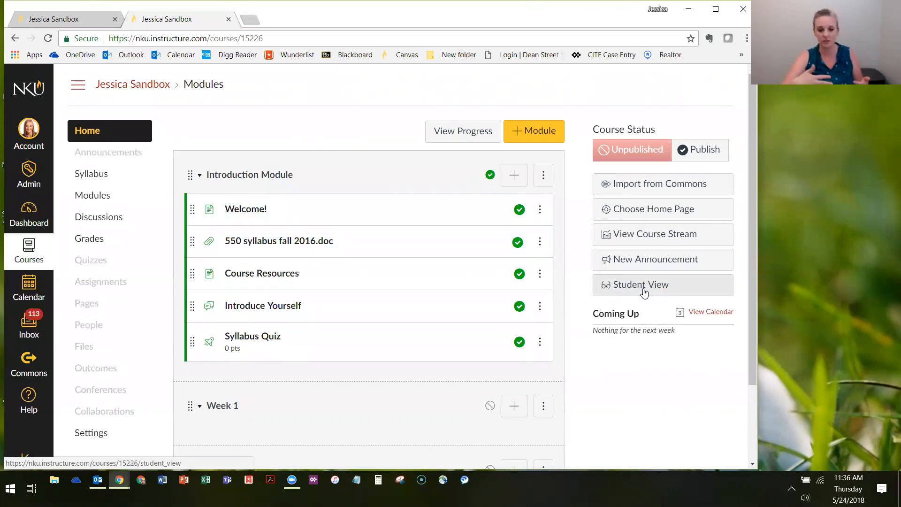
Add the existing content page "Week 1 Overview" to the Week 1 module with no indentation
scroll(288, 136, down, 2)
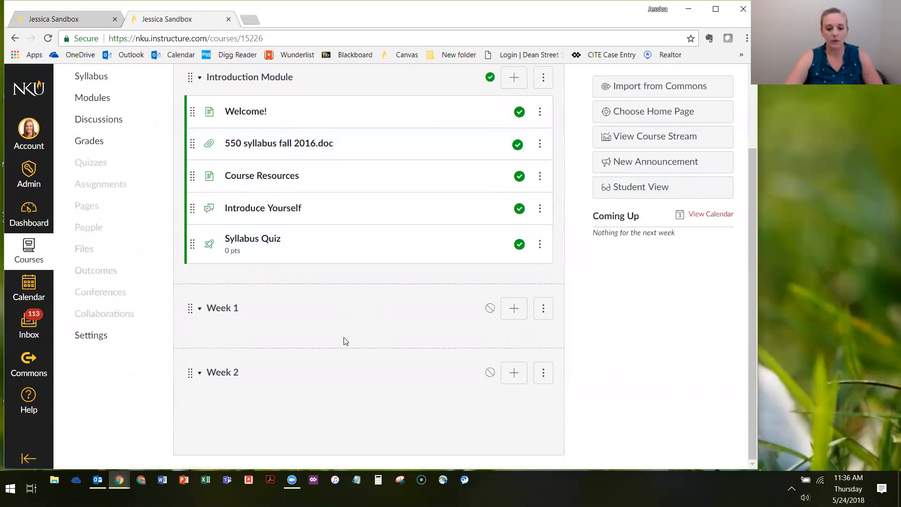
click(514, 310)
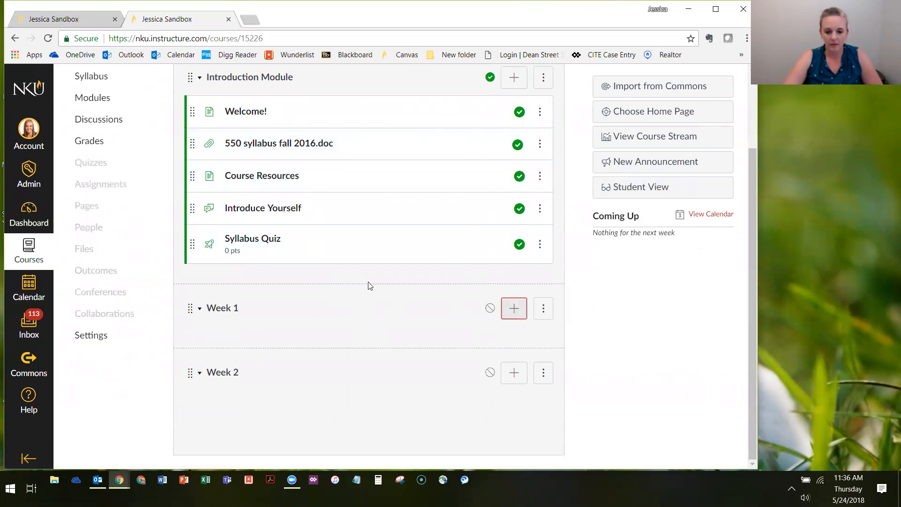
click(215, 177)
click(237, 218)
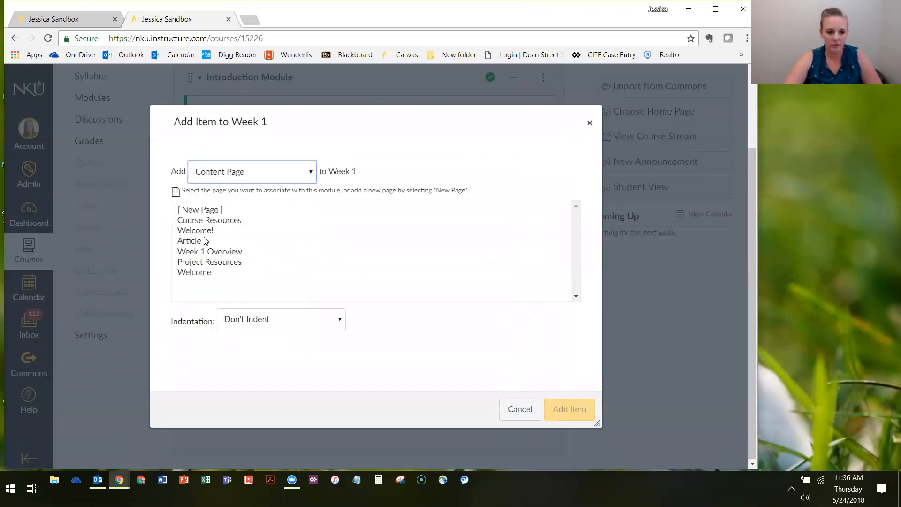
click(204, 253)
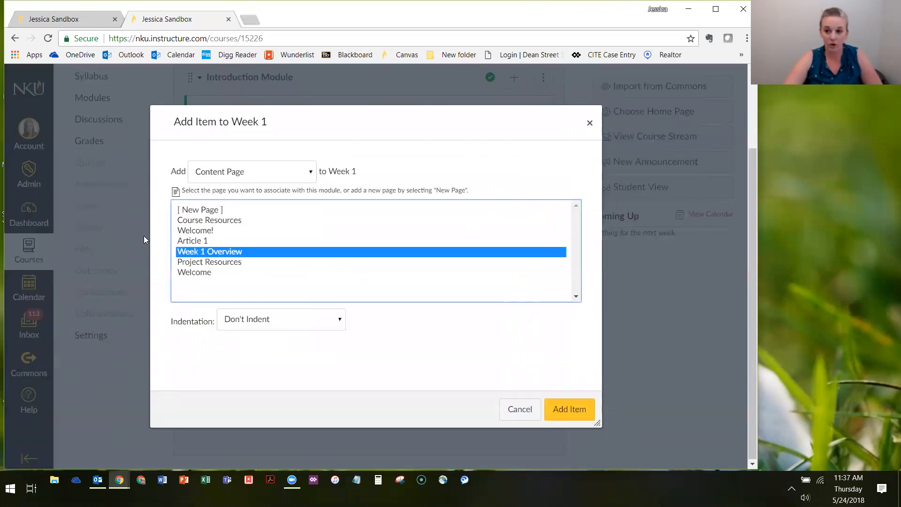
click(564, 411)
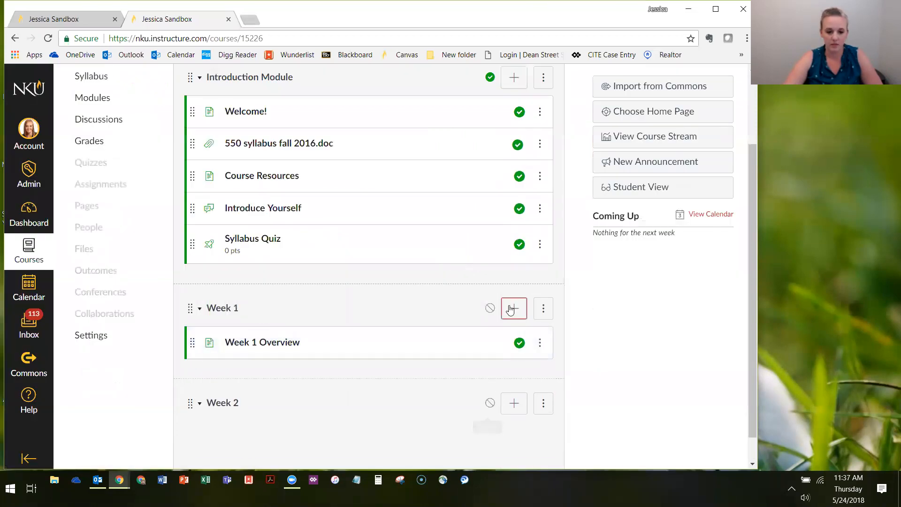
Create a new assignment named "Week 1 Reflection" in the Week 1 module with no indentation
click(511, 308)
click(223, 173)
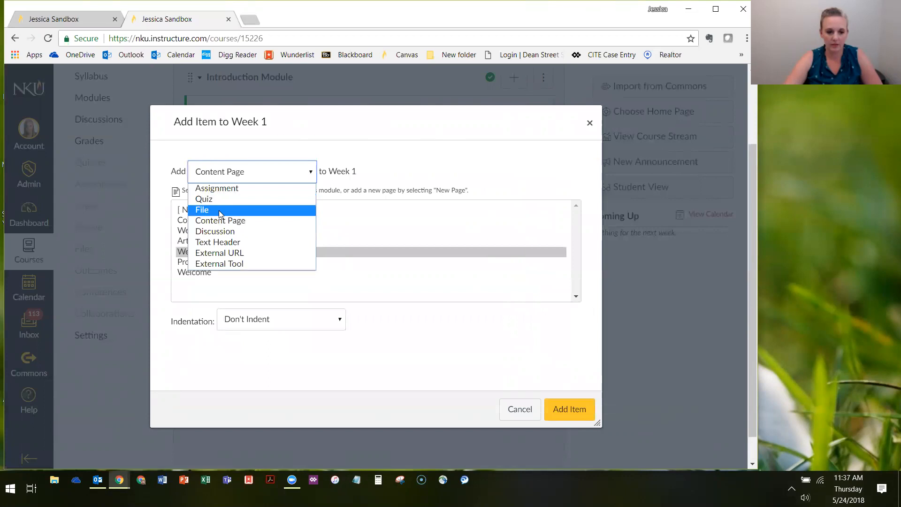
click(211, 189)
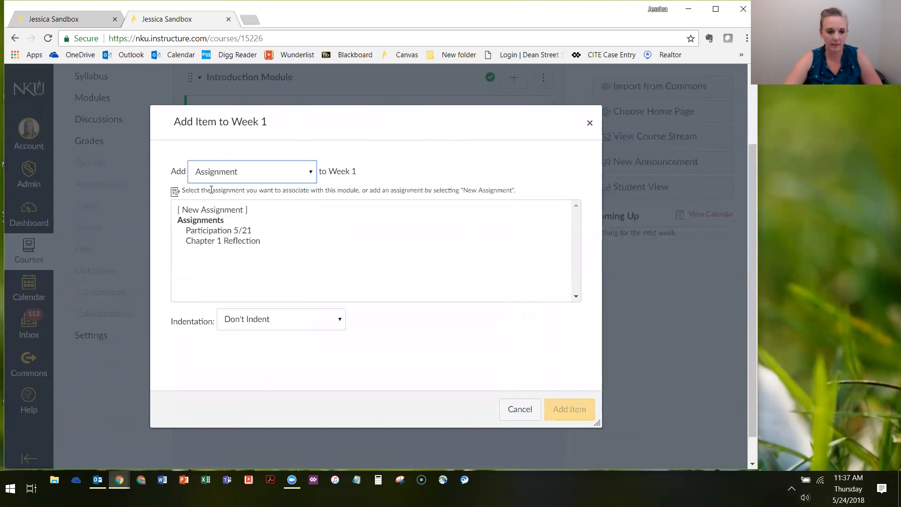
click(211, 209)
click(276, 316)
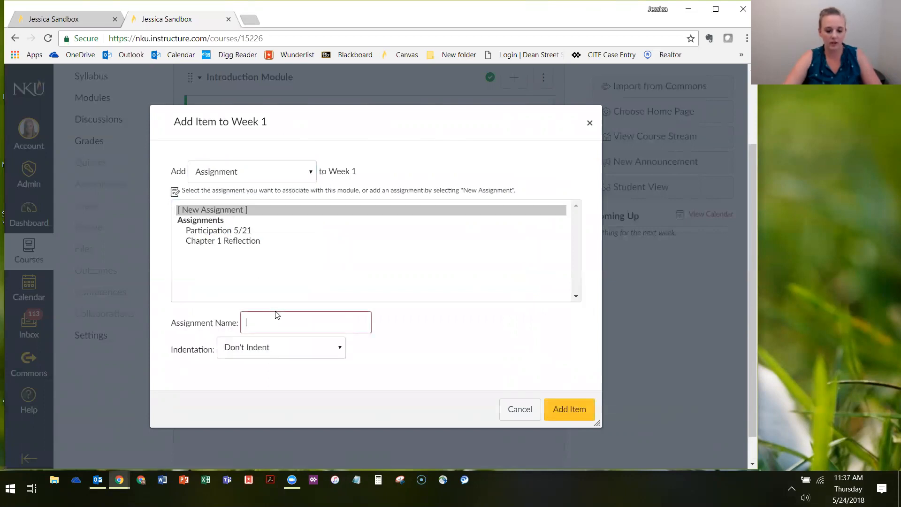
text(Week 1 Reflection)
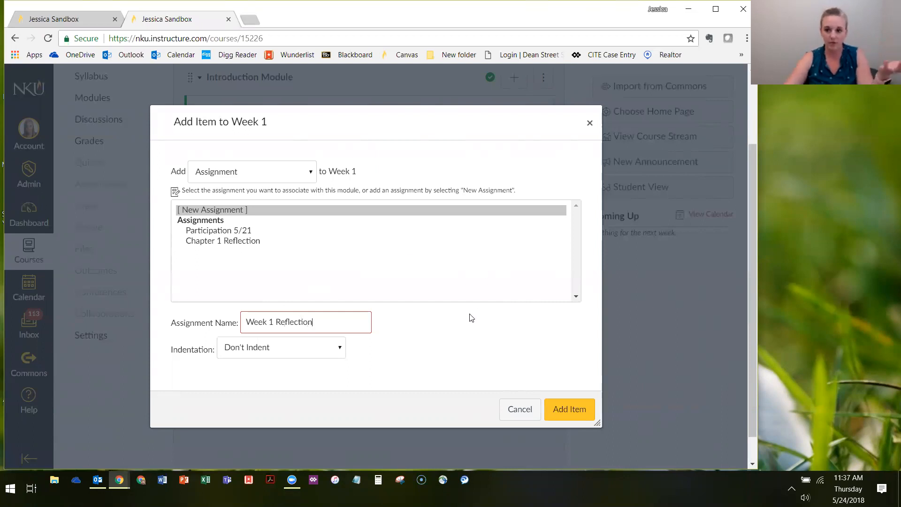
click(242, 210)
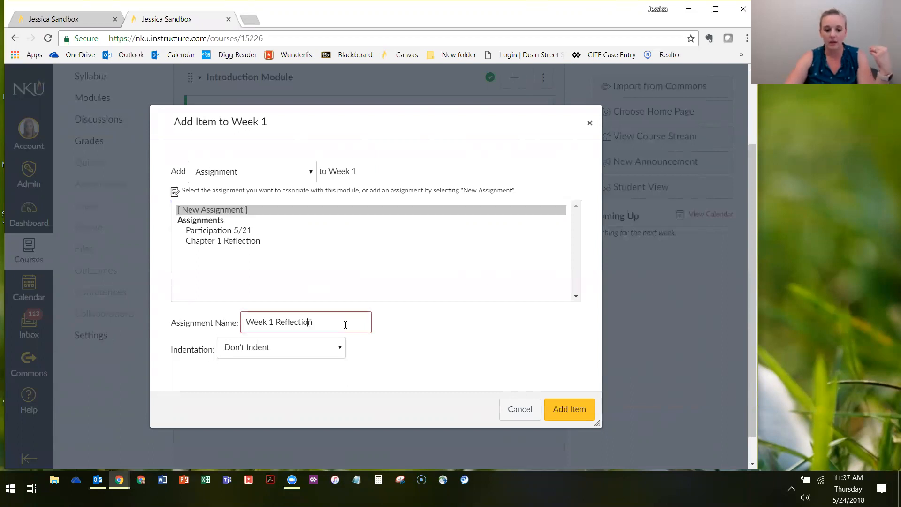
click(571, 408)
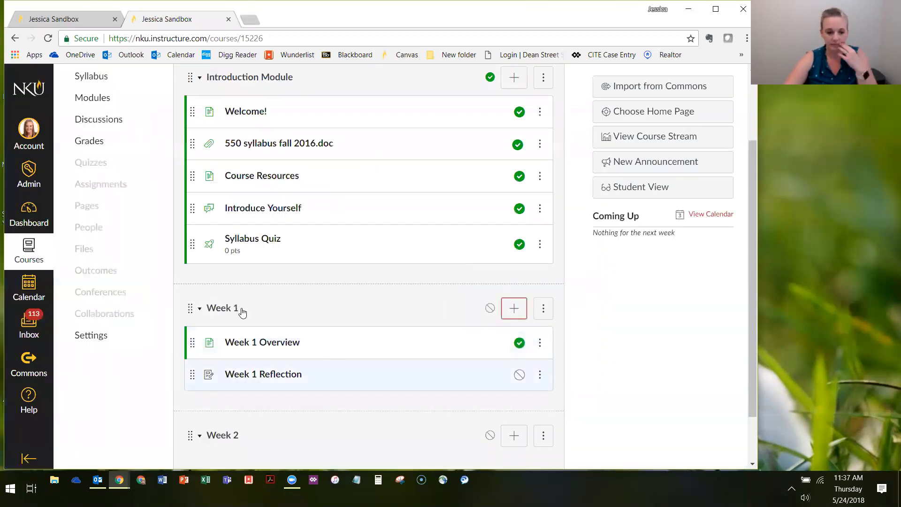
Add a text header reading "Assignments" to the Week 1 module with no indentation
scroll(226, 300, down, 2)
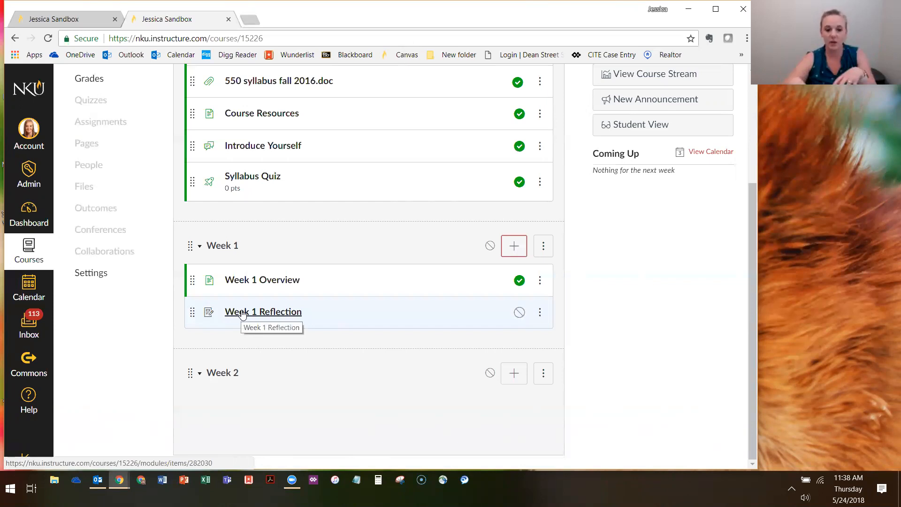
scroll(258, 227, up, 1)
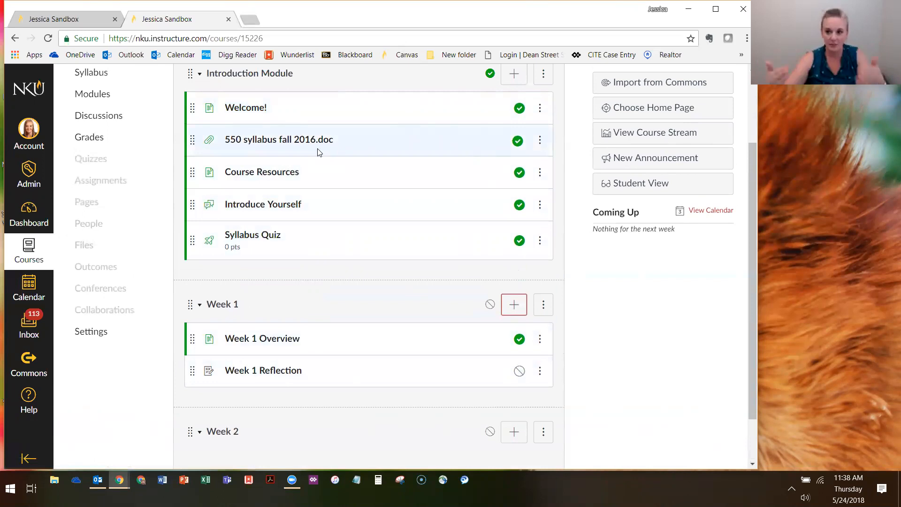
scroll(347, 220, down, 1)
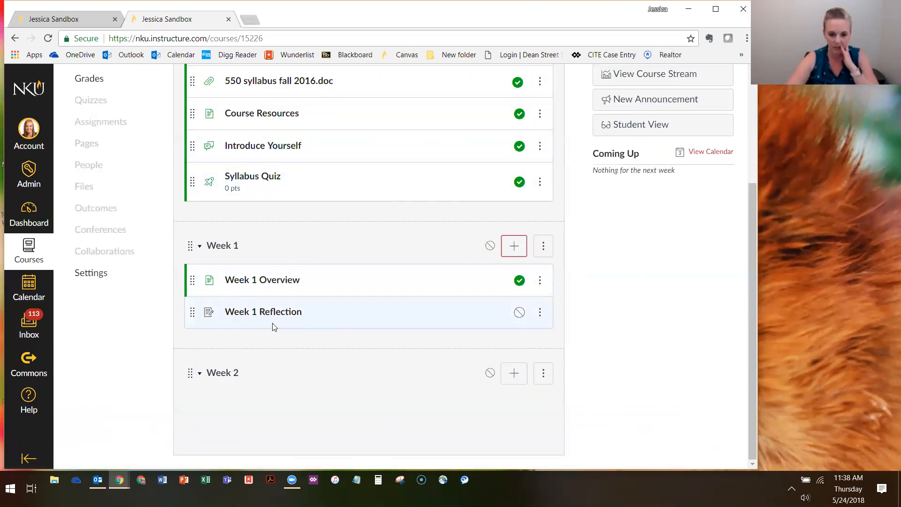
click(513, 246)
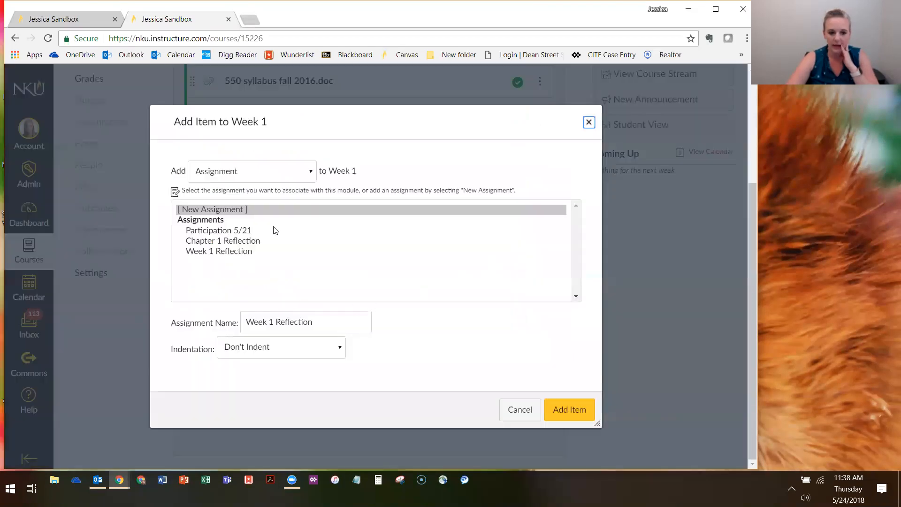
click(259, 180)
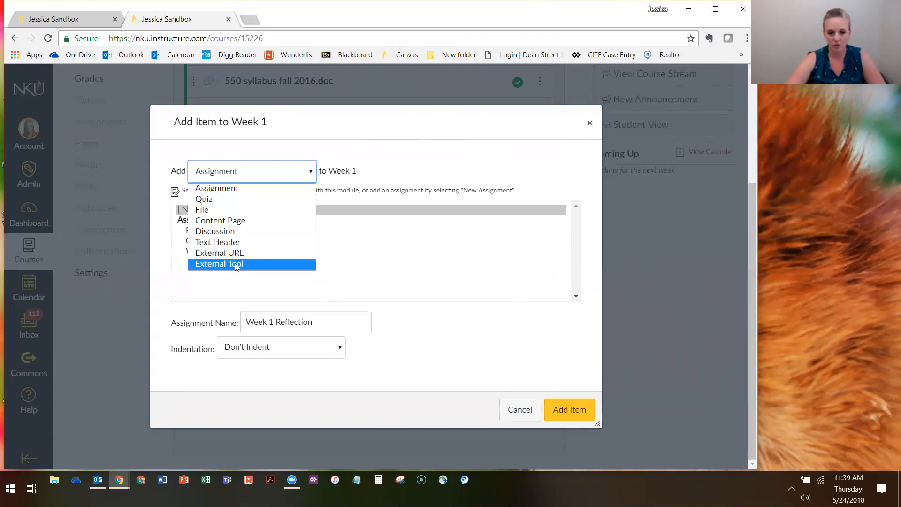
click(217, 243)
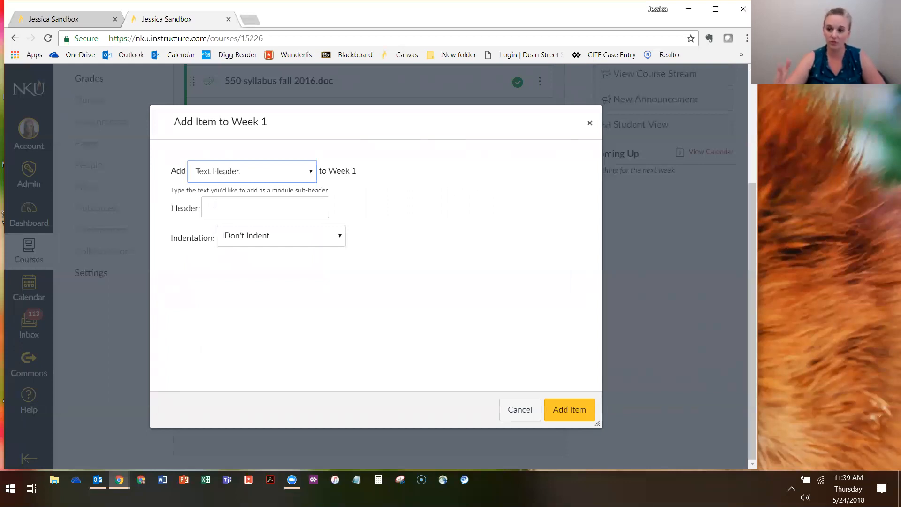
click(216, 204)
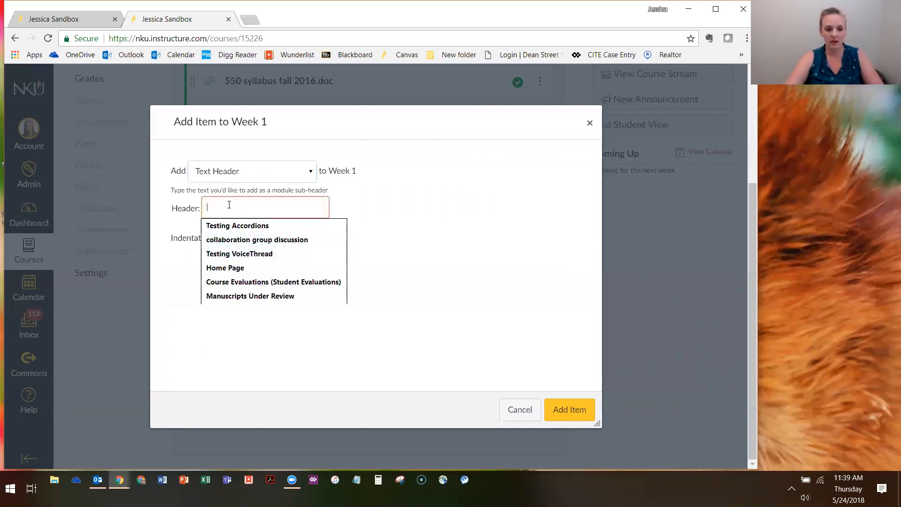
text(Assignments)
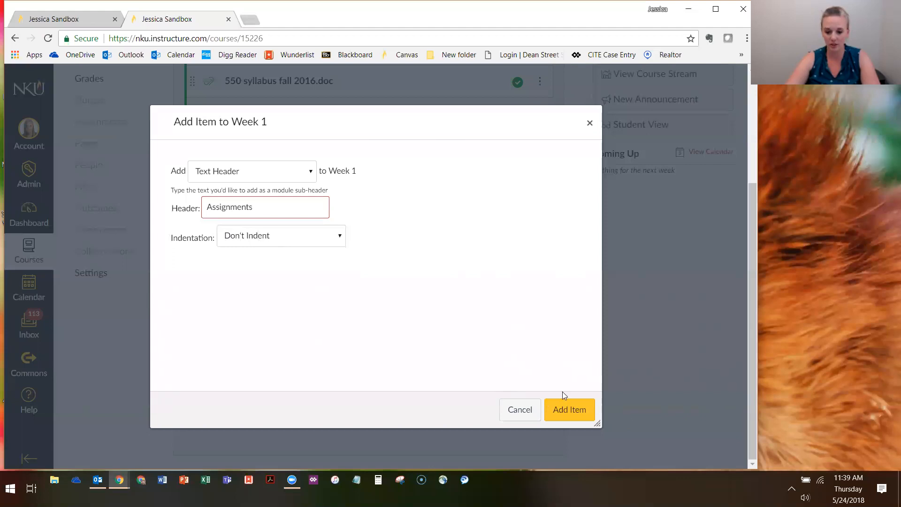
click(558, 417)
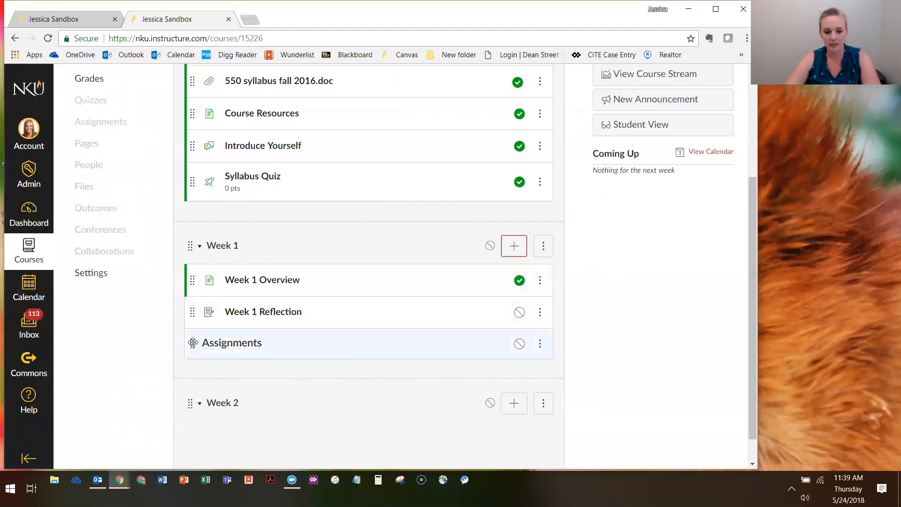
Try reordering "550 syllabus fall 2016.doc" in the Introduction Module, and move the Assignments header directly below that file
scroll(275, 340, up, 1)
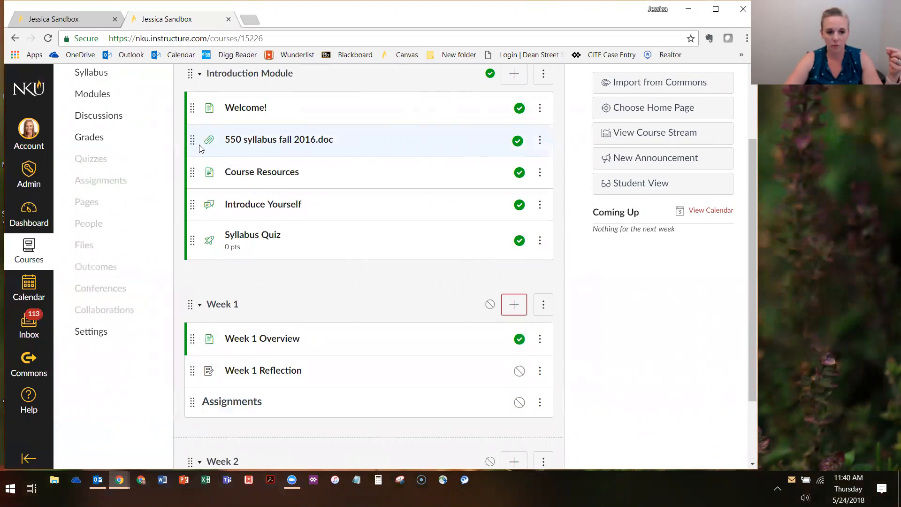
drag(191, 136, 192, 199)
drag(191, 137, 193, 131)
drag(193, 401, 202, 160)
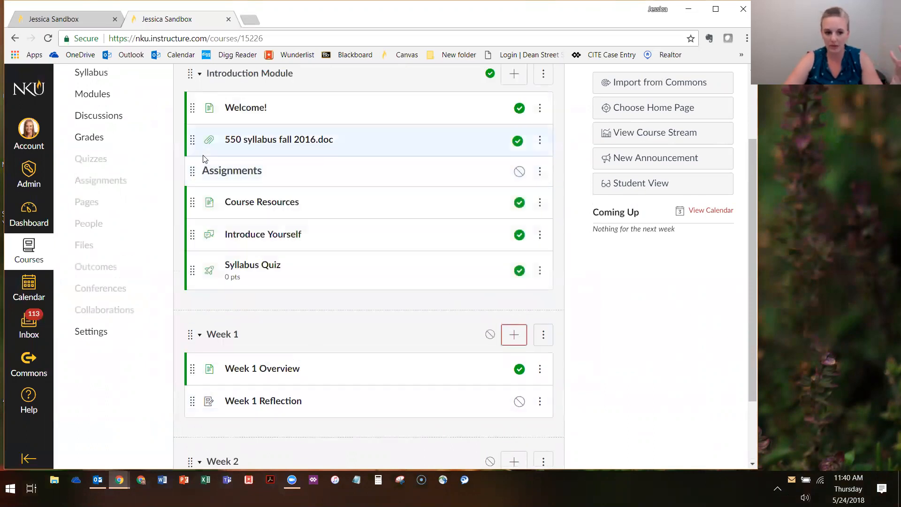
Move the Assignments header into the Week 1 module, between Week 1 Overview and Week 1 Reflection
scroll(204, 160, down, 1)
drag(193, 111, 240, 305)
scroll(227, 246, down, 1)
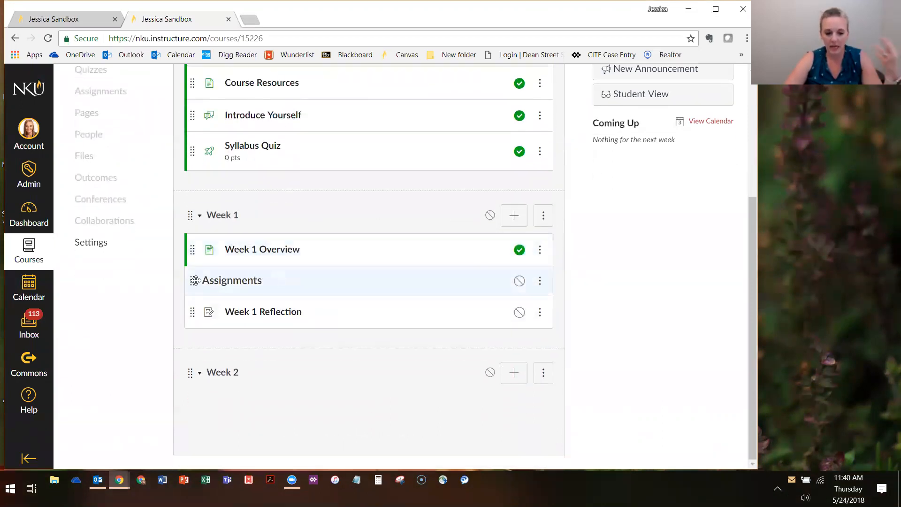
double_click(255, 281)
click(258, 280)
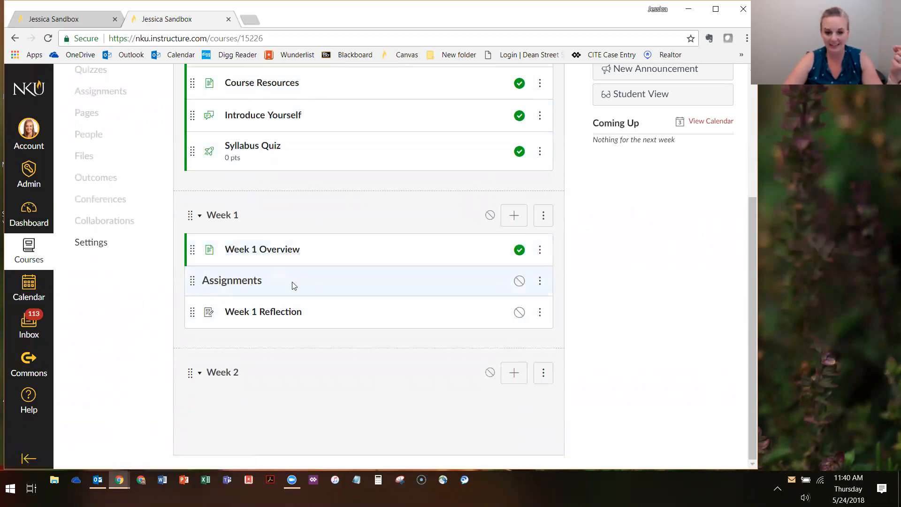
drag(211, 280, 232, 282)
click(236, 286)
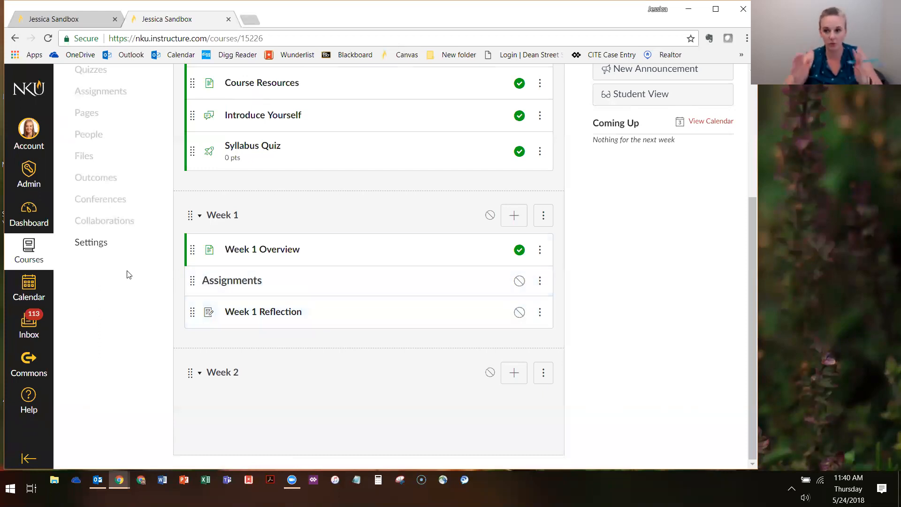
scroll(140, 264, up, 4)
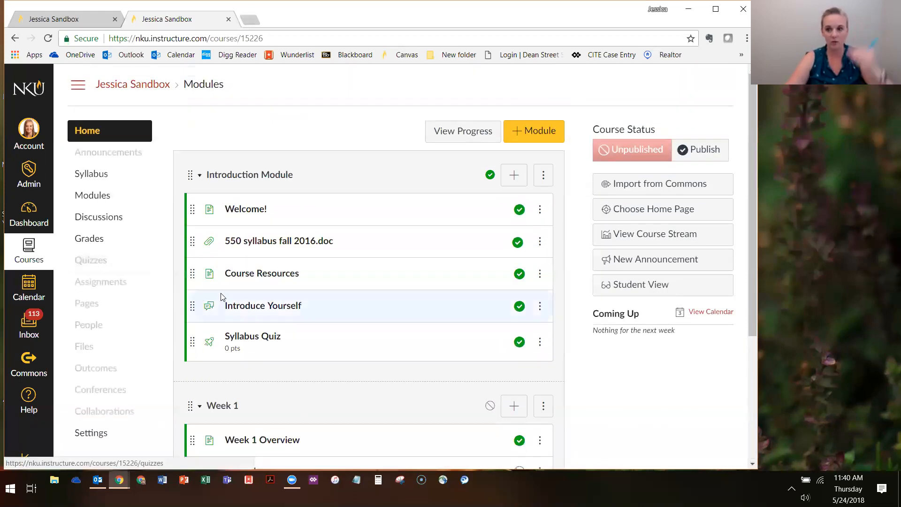
scroll(284, 342, down, 4)
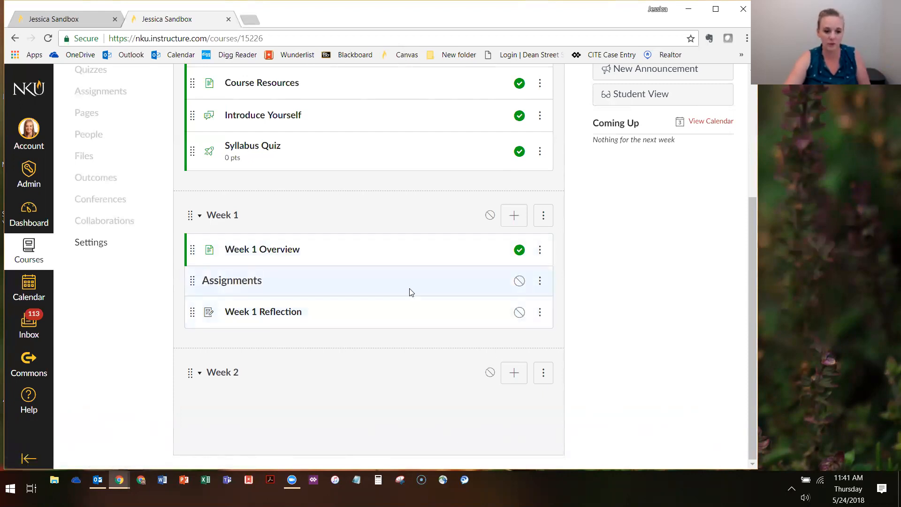
Rename the Assignments text header in the Week 1 module to "Assignments (due by Friday)"
click(539, 281)
click(522, 332)
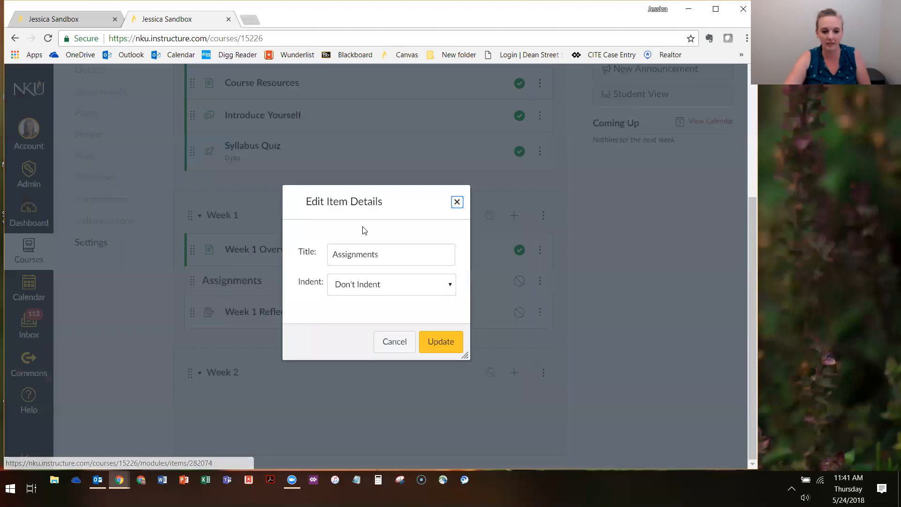
click(385, 257)
text((due by Friday)
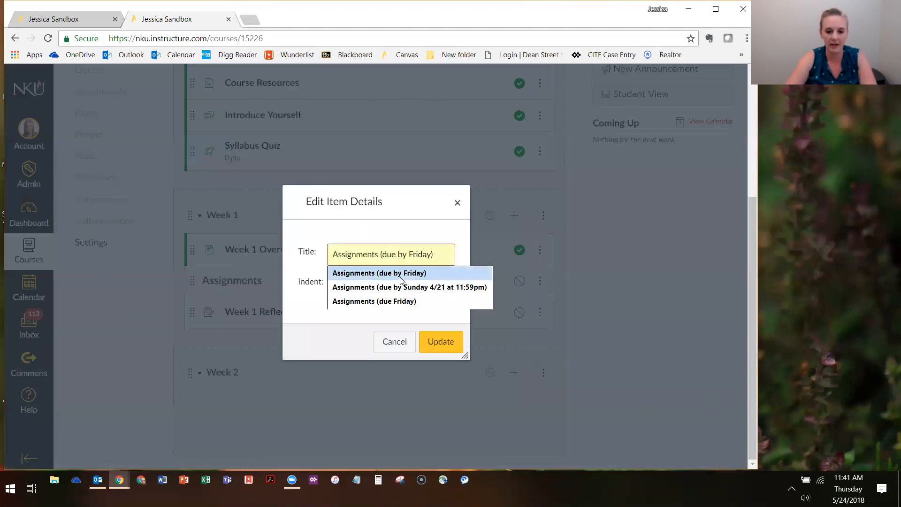
click(364, 272)
click(440, 341)
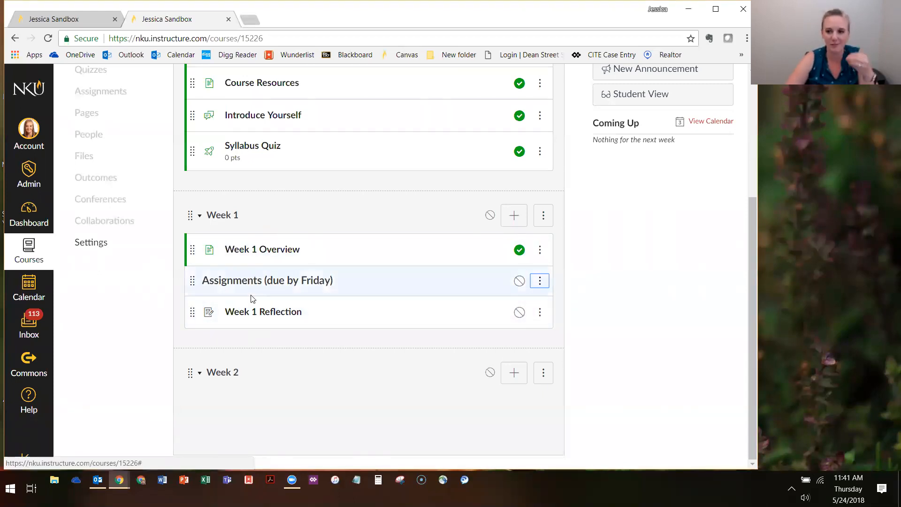
View the Week 1 Overview page, advance to the following module item, and return to the course home page
click(241, 251)
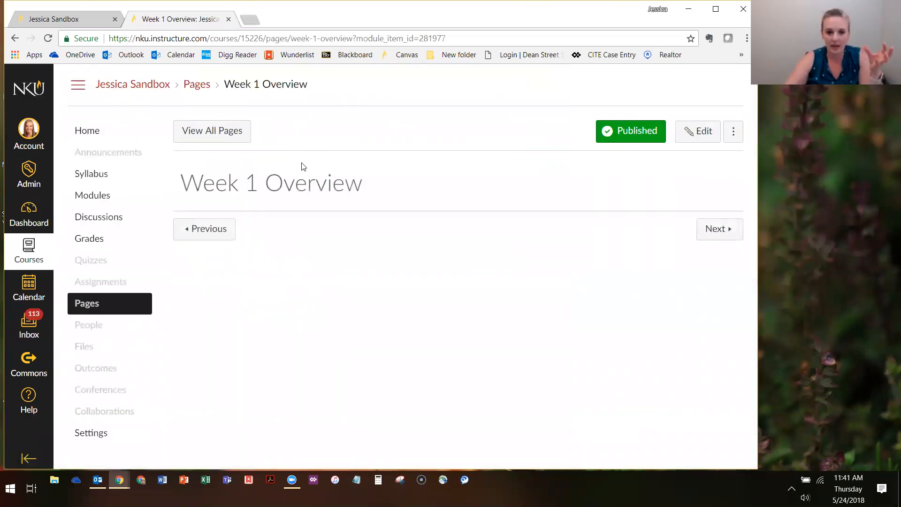
click(706, 238)
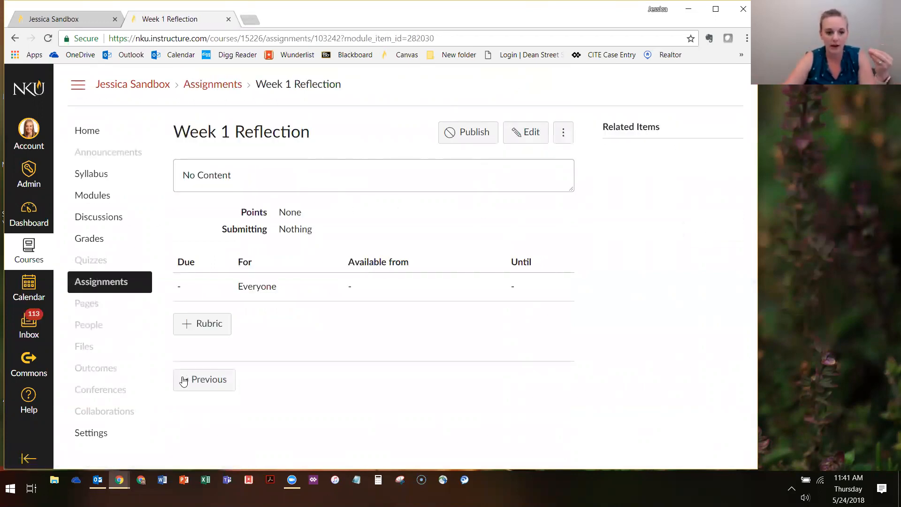
click(76, 137)
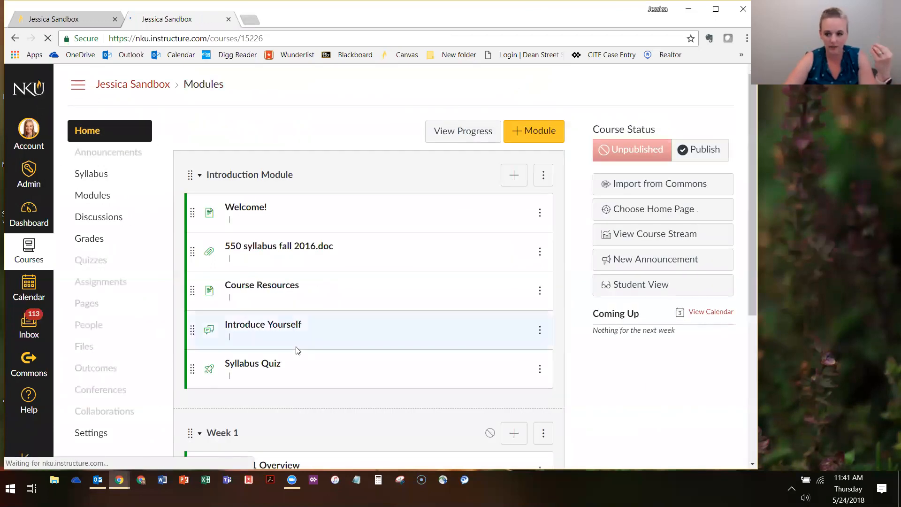
scroll(296, 348, down, 5)
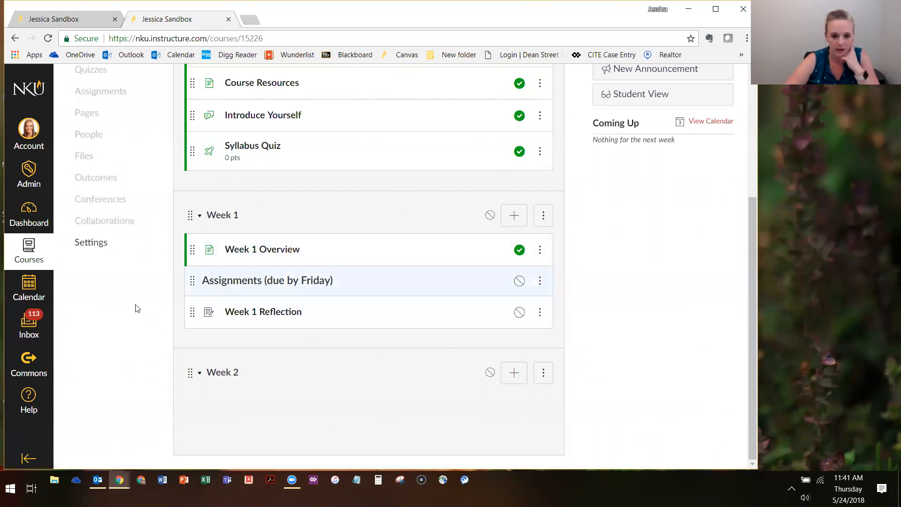
click(516, 216)
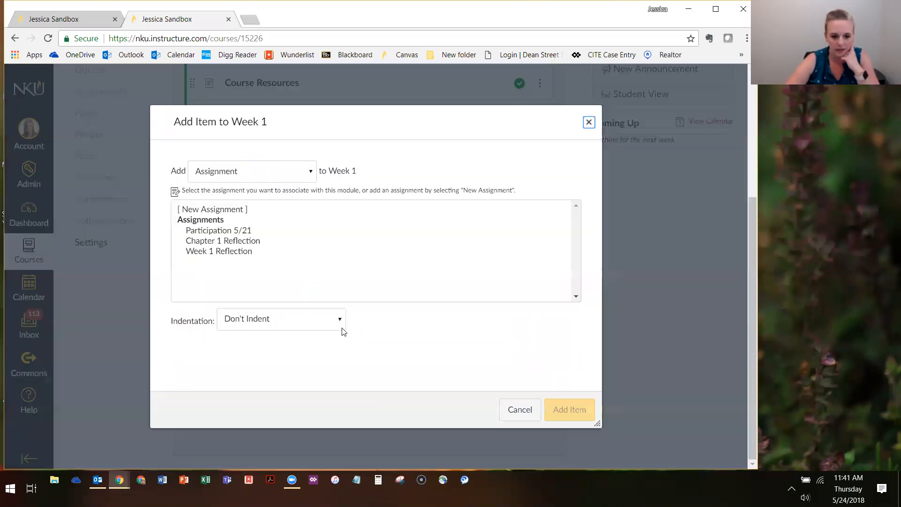
click(242, 175)
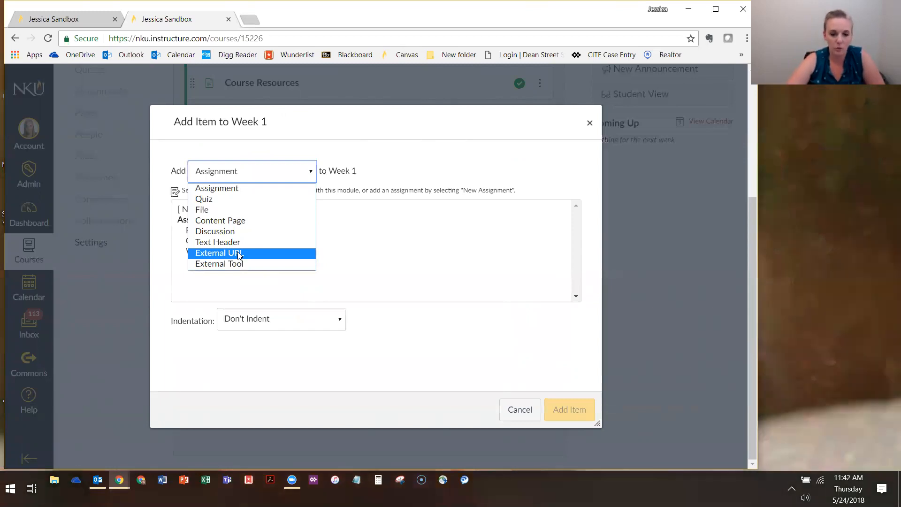
click(238, 254)
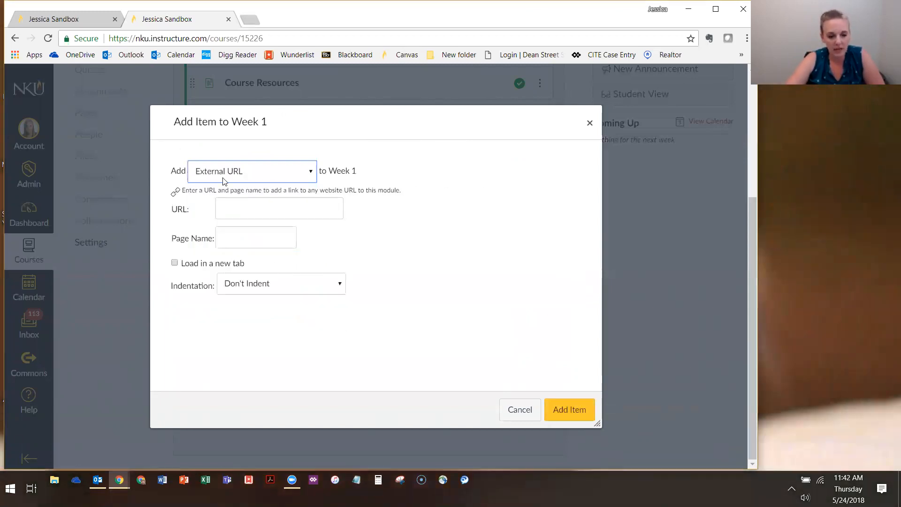
click(234, 213)
text(h)
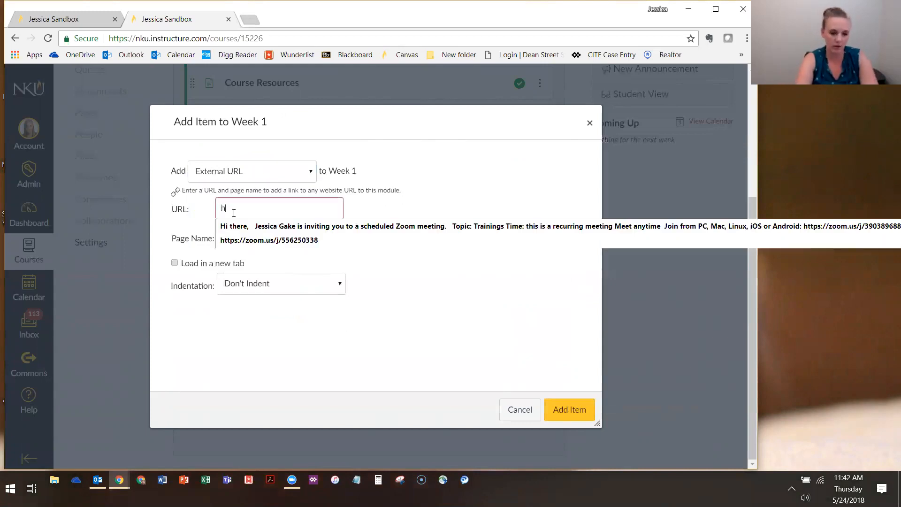
text(tpp)
key(BackSpace)
key(BackSpace)
text(t)
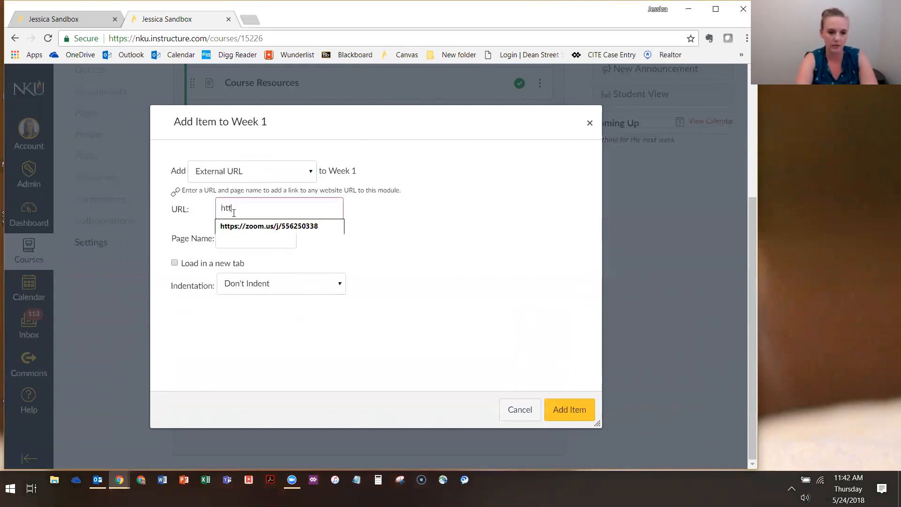
text(;//)
key(BackSpace)
key(BackSpace)
key(BackSpace)
text(://google.com)
Name the external link "Google" and add it to the Week 1 module with no indentation
click(241, 244)
text(Google)
click(404, 276)
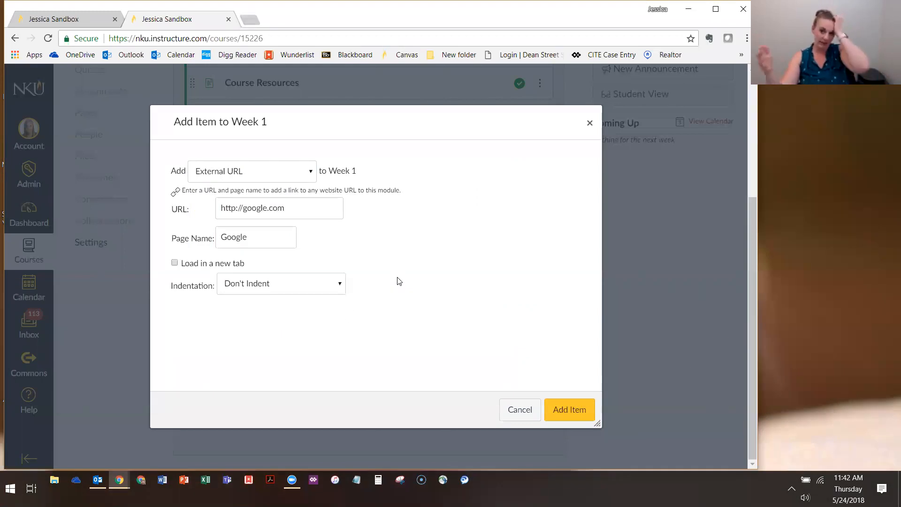
click(300, 209)
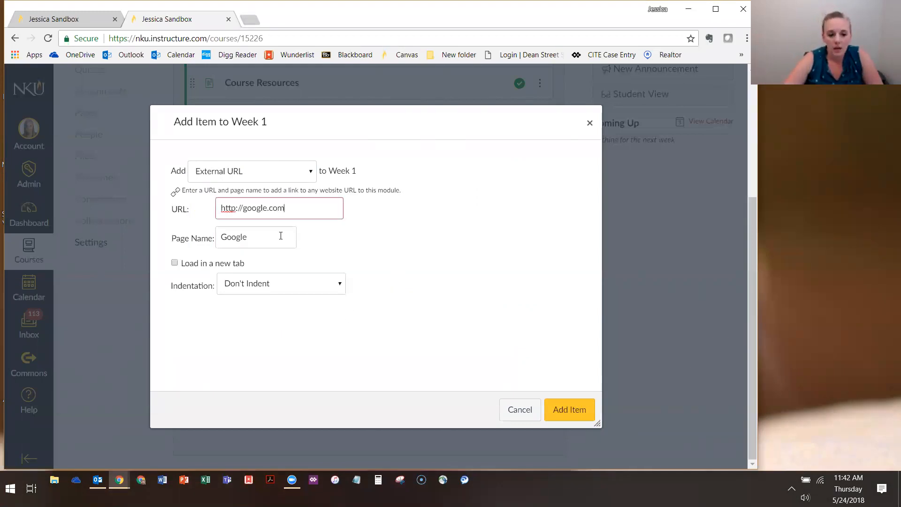
drag(300, 208, 202, 213)
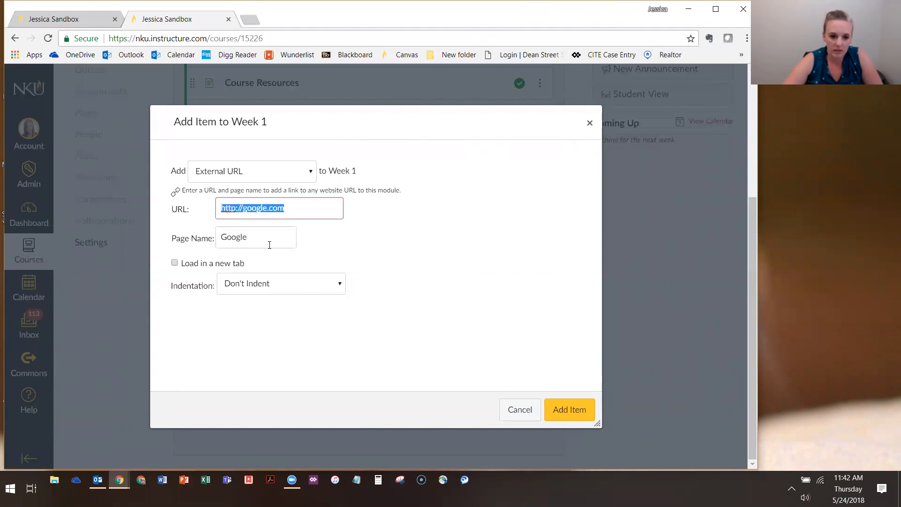
drag(269, 245, 181, 235)
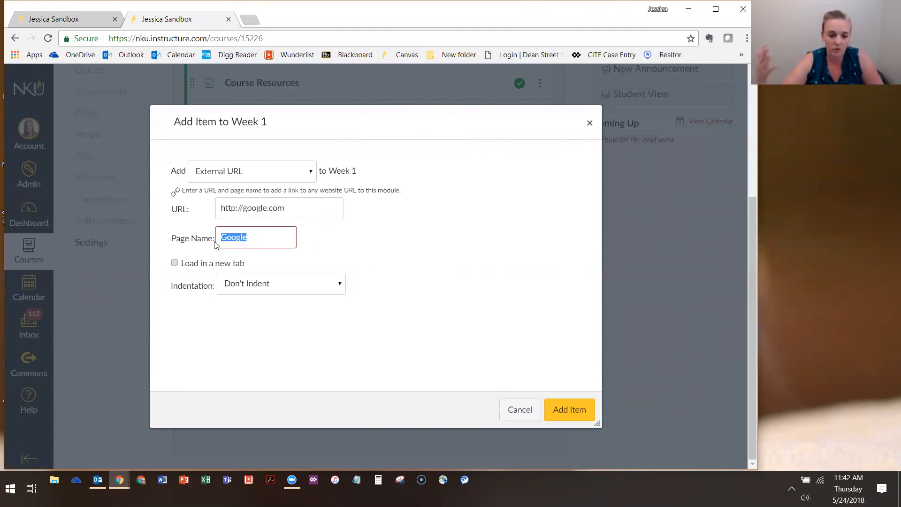
click(285, 236)
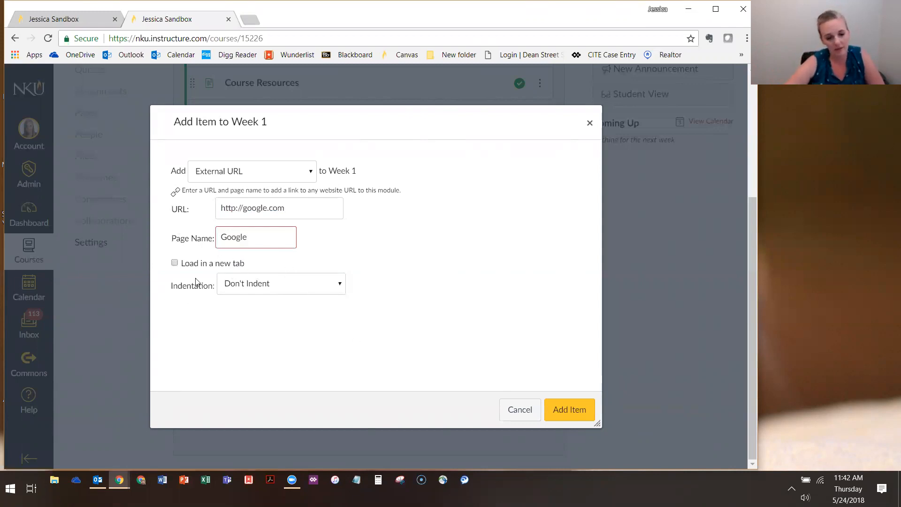
click(580, 413)
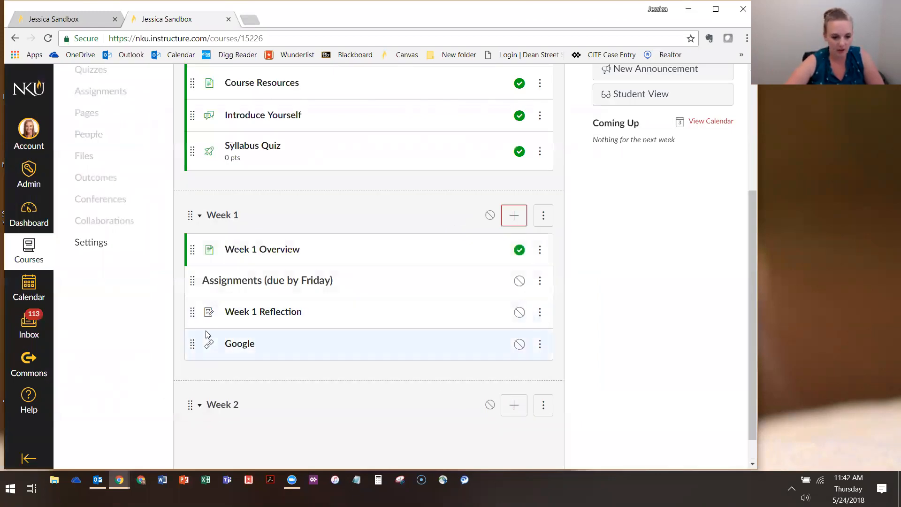
Open the Google module item, launch its site in a separate tab, and return to the course tab to read the item's notice
click(236, 347)
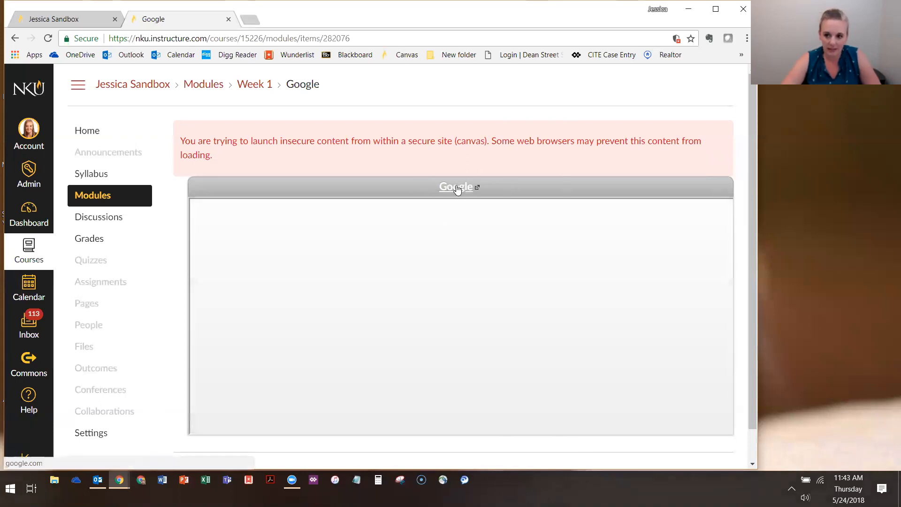
click(456, 186)
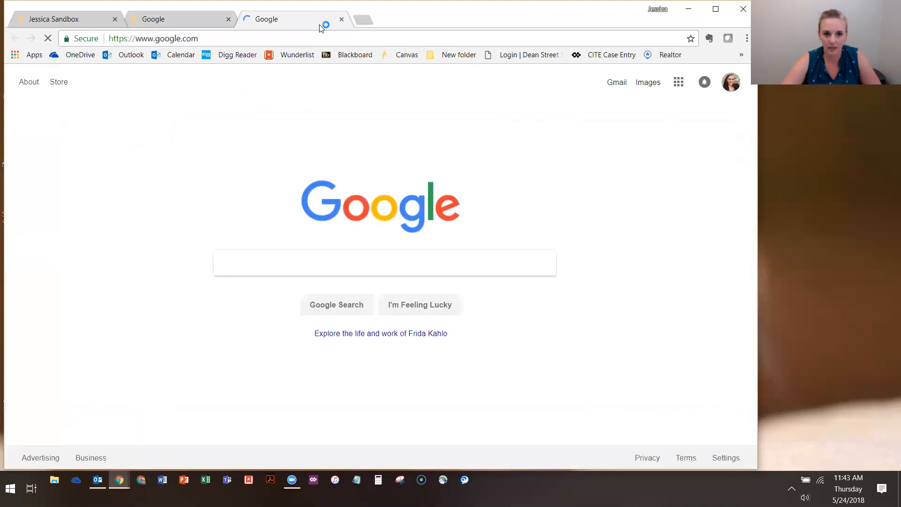
click(184, 19)
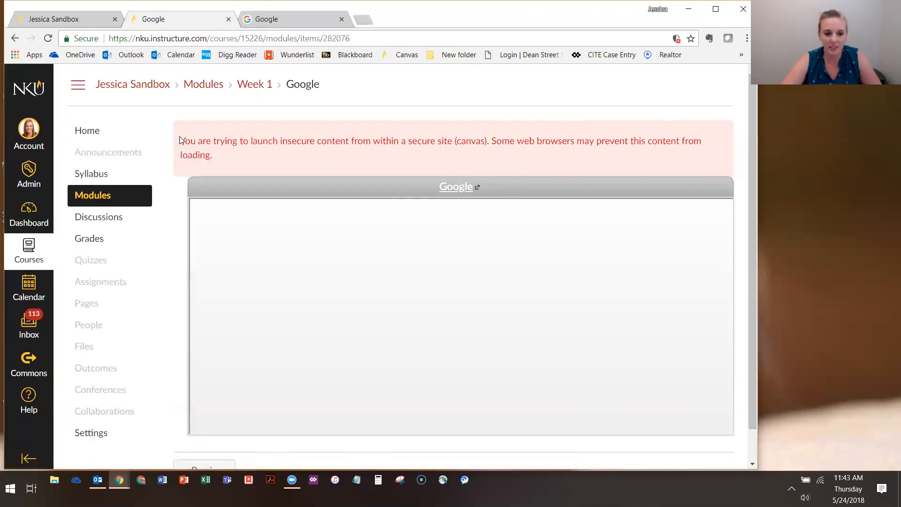
drag(181, 141, 250, 162)
click(252, 157)
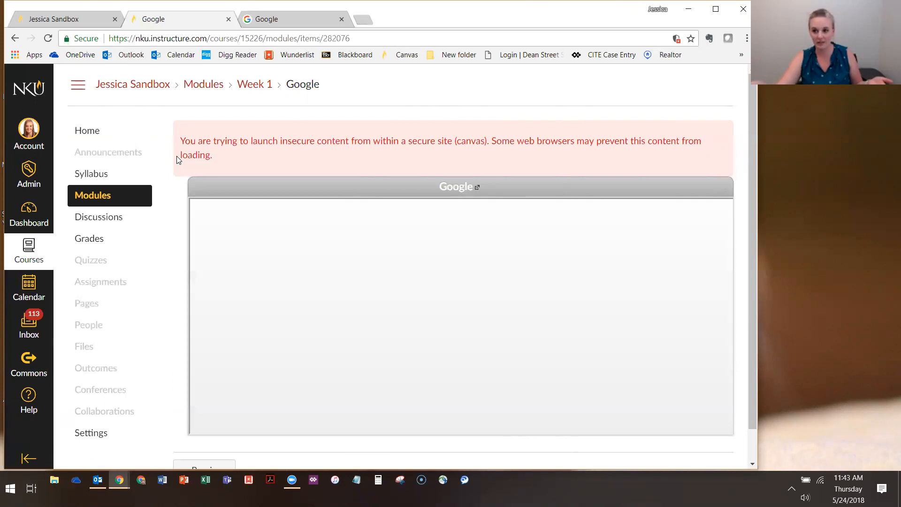
Set the Google link in the Week 1 module to load in a new tab
click(107, 198)
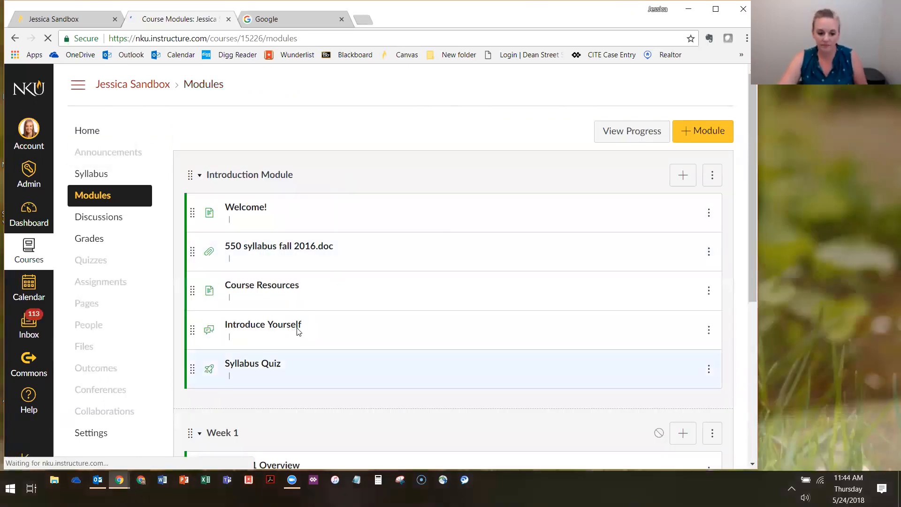
scroll(294, 338, down, 5)
click(708, 311)
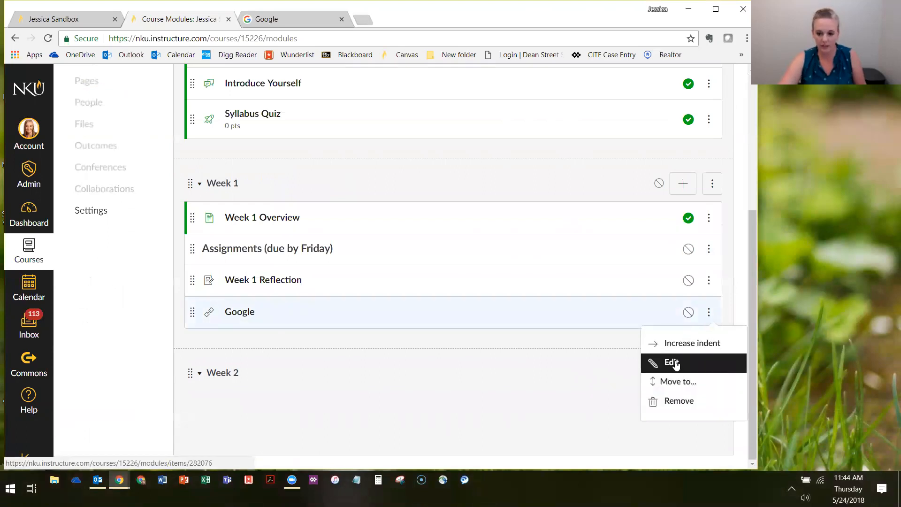
click(673, 363)
click(301, 317)
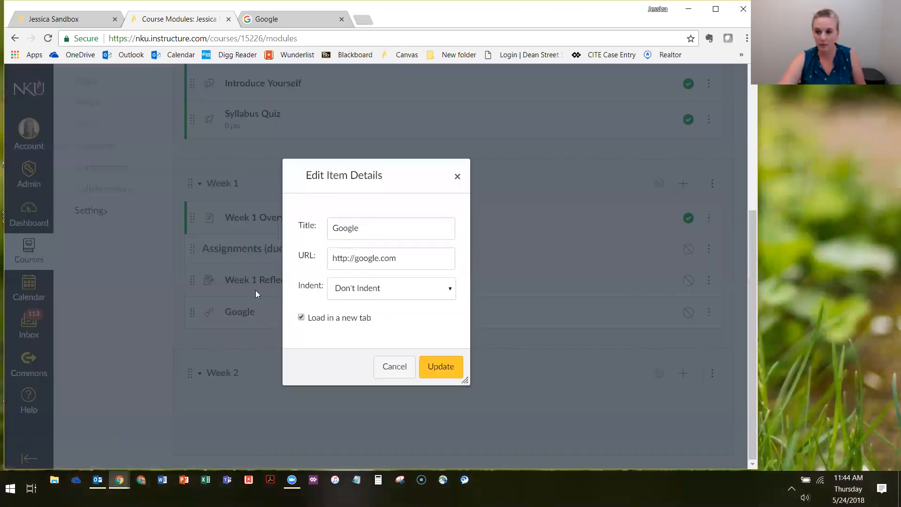
click(393, 370)
Test the Google module item by opening its site in a new window, and close both Google site tabs
click(240, 314)
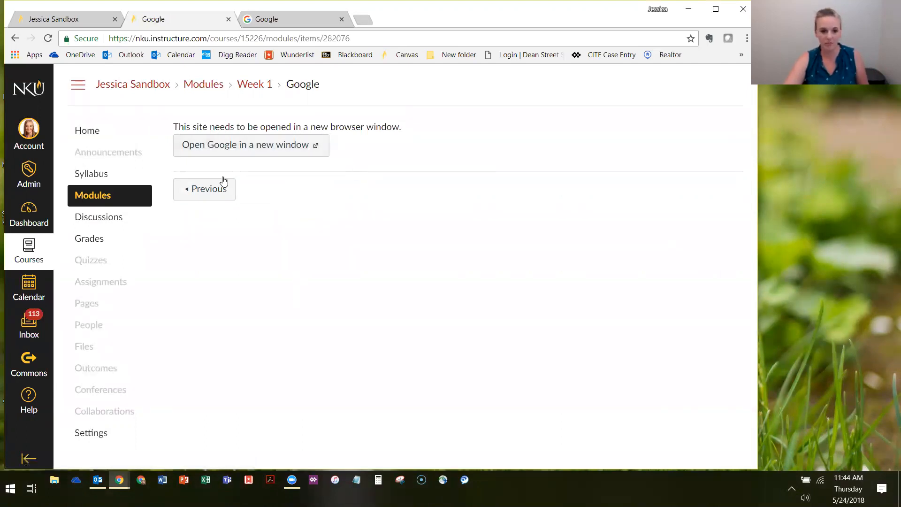
click(278, 146)
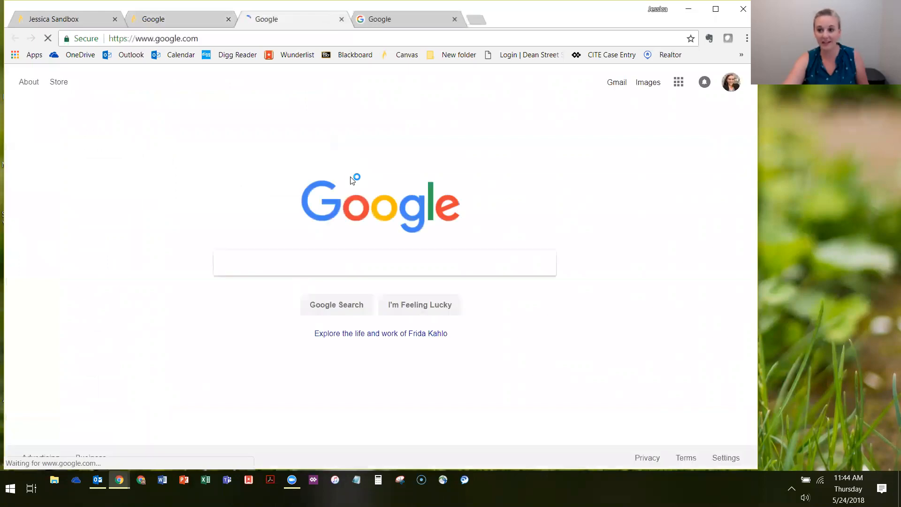
click(341, 19)
click(341, 19)
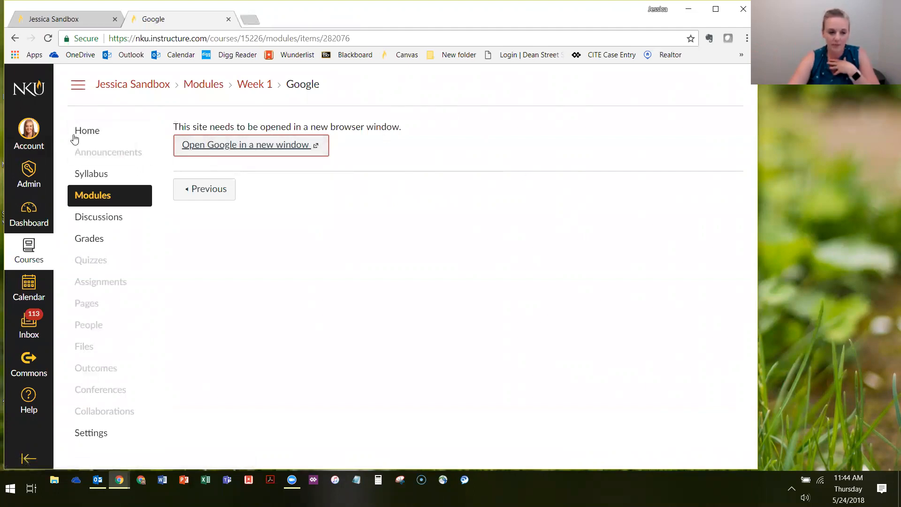
Add a new content page named "Article 2" to the Week 1 module with no indentation
click(90, 133)
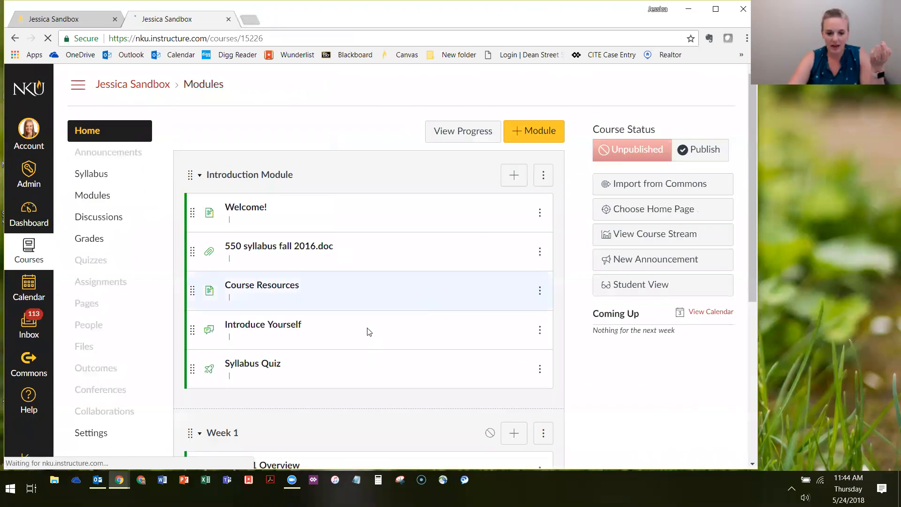
scroll(368, 331, down, 5)
click(520, 187)
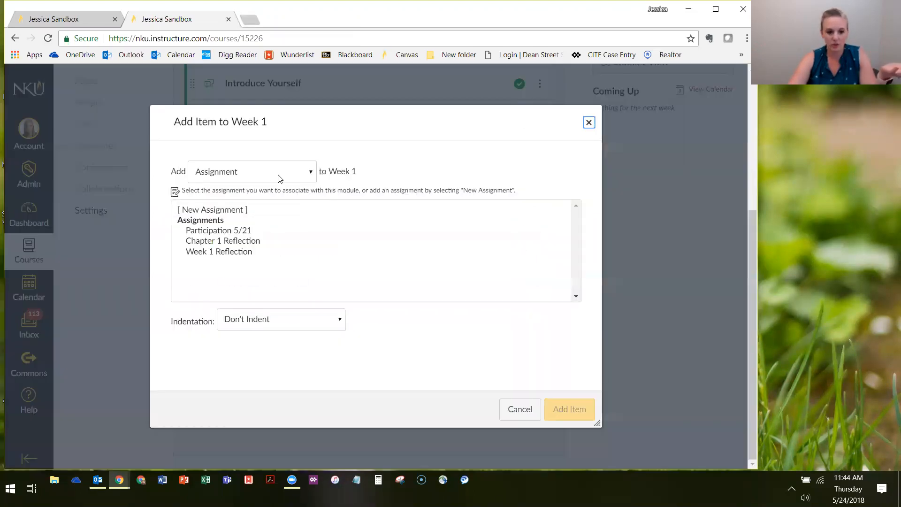
click(277, 177)
click(246, 220)
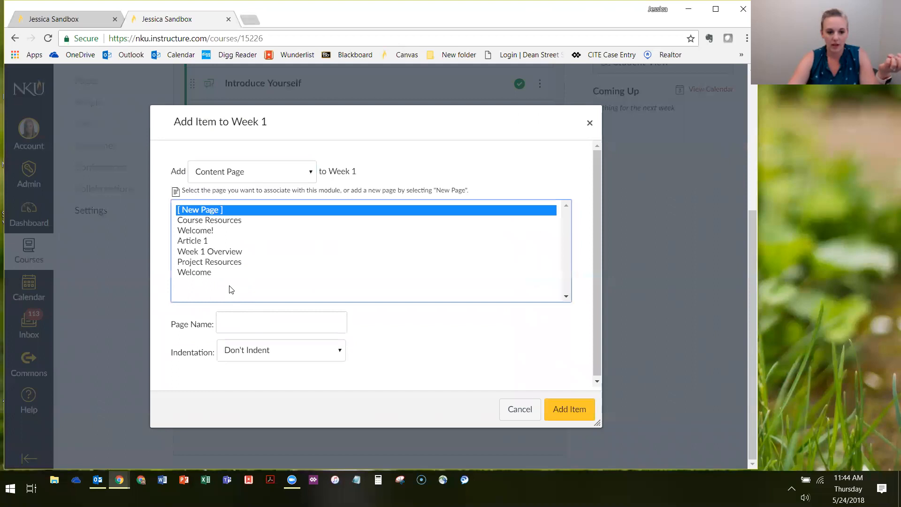
click(244, 318)
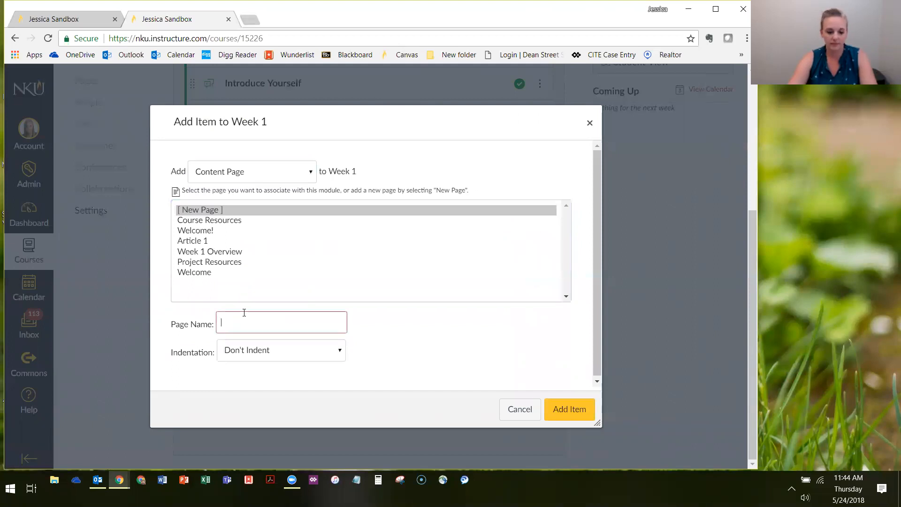
text(Web Link)
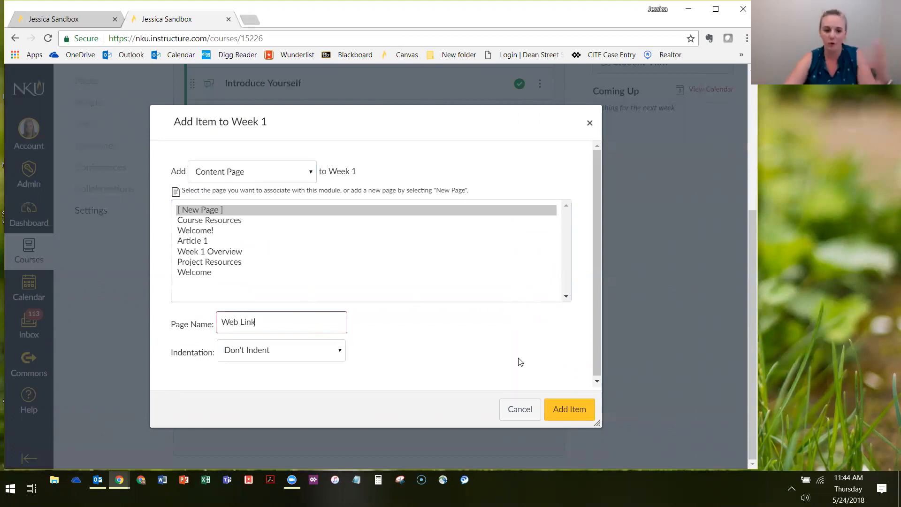
drag(273, 324, 118, 328)
text(Article 1)
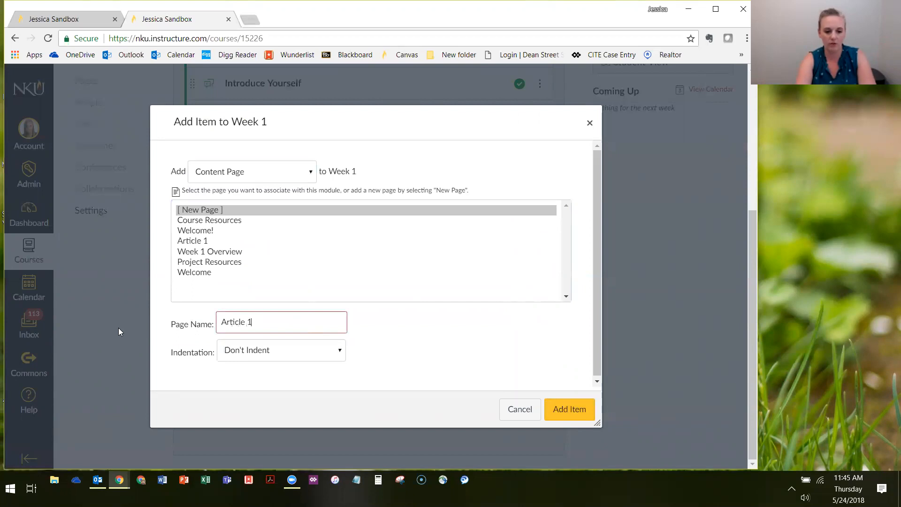
key(BackSpace)
text(2)
click(573, 408)
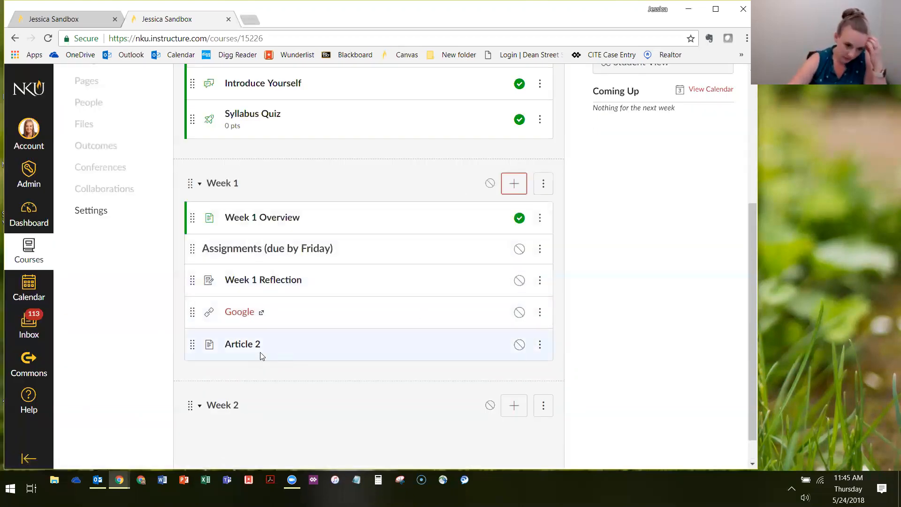
click(234, 347)
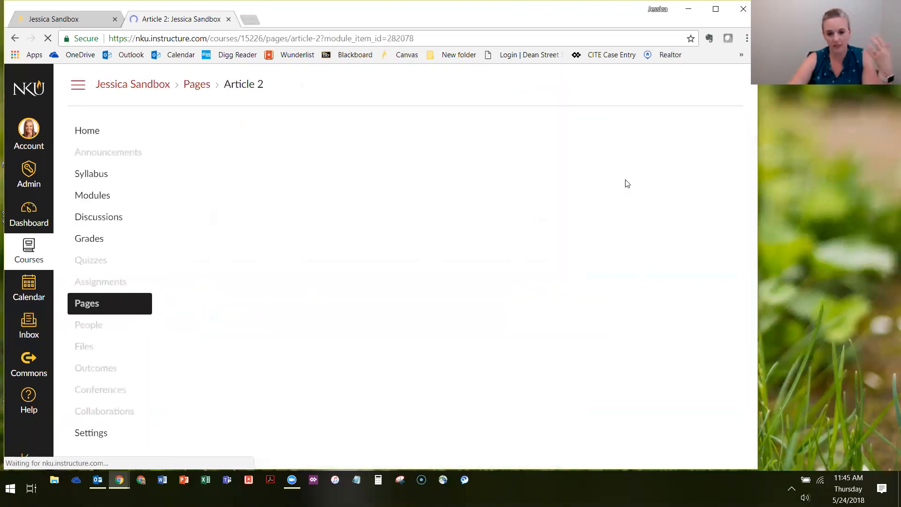
click(697, 131)
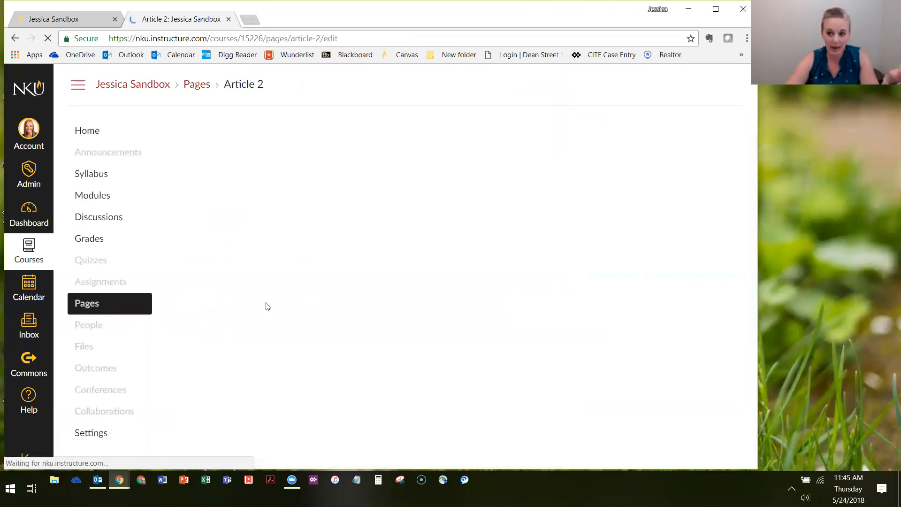
click(291, 275)
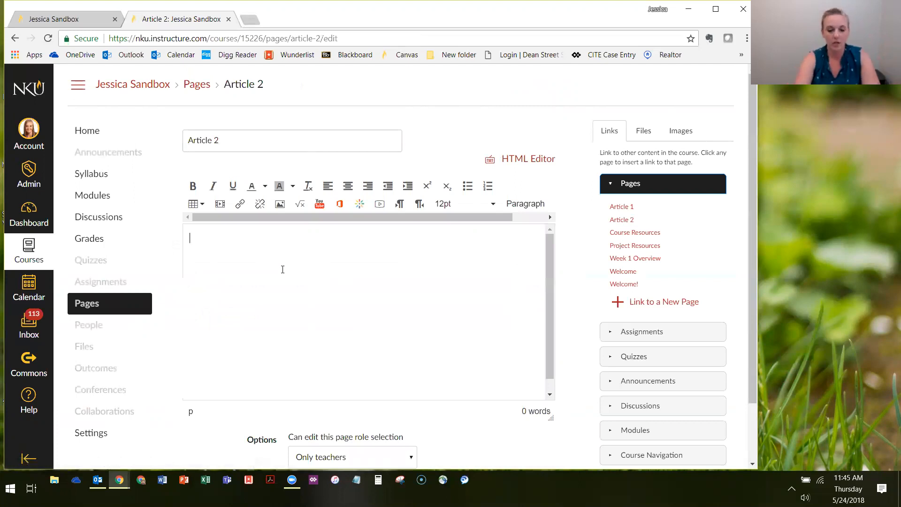
text(http:/)
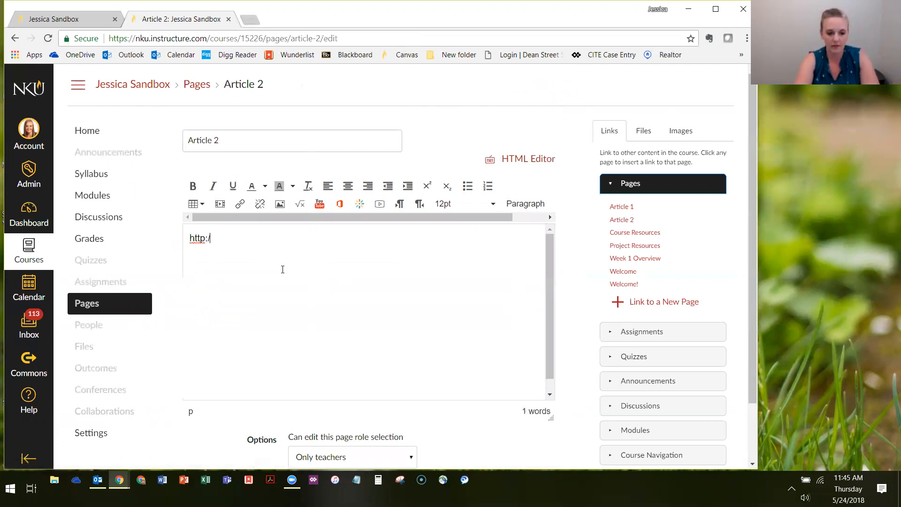
text(/google.com)
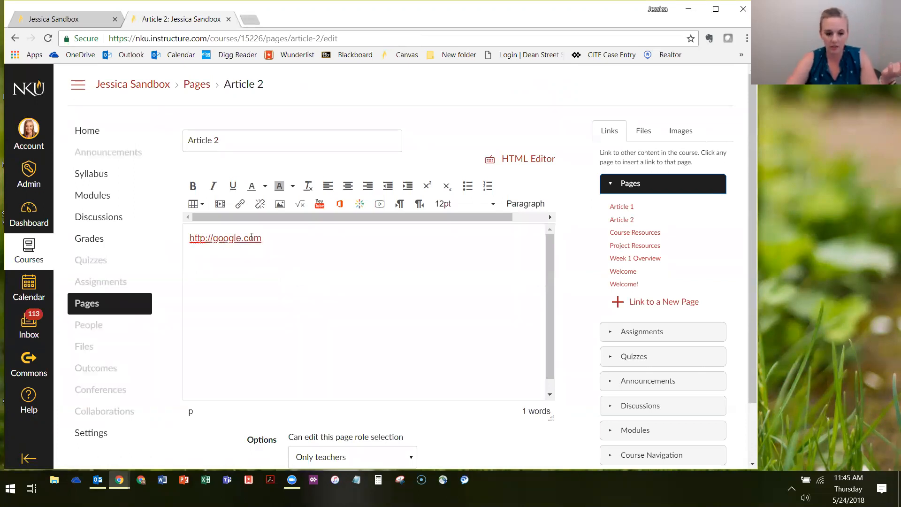
Insert the line "Read this article and look for the themes____________" above the web address on the Article 2 page
key(Return)
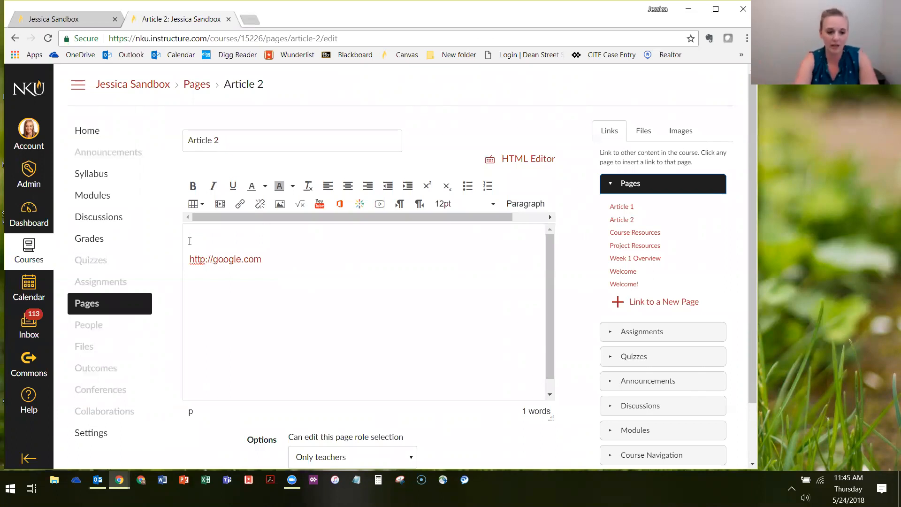
text(Read this )
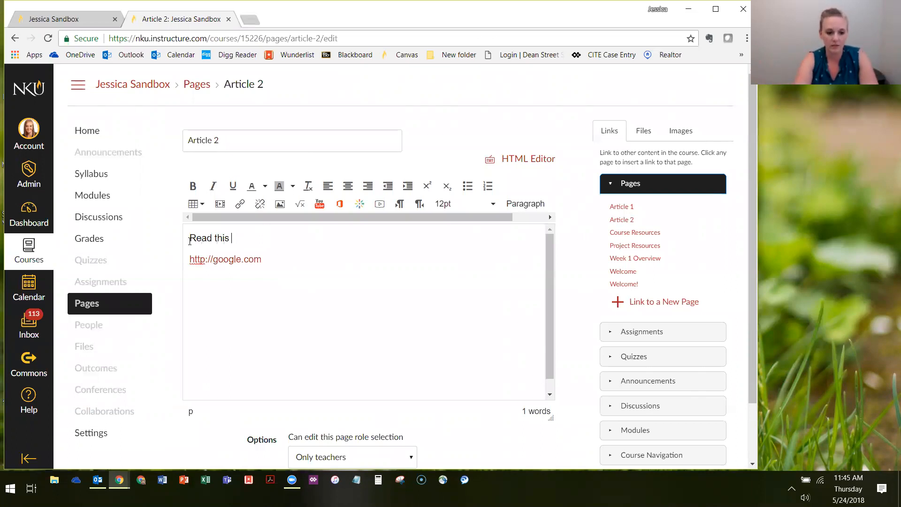
text(article and look for the)
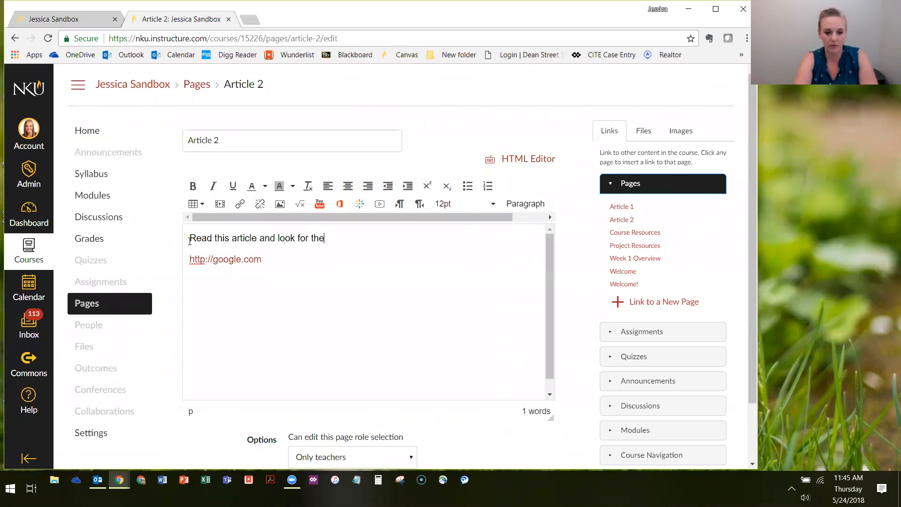
text( themes_________)
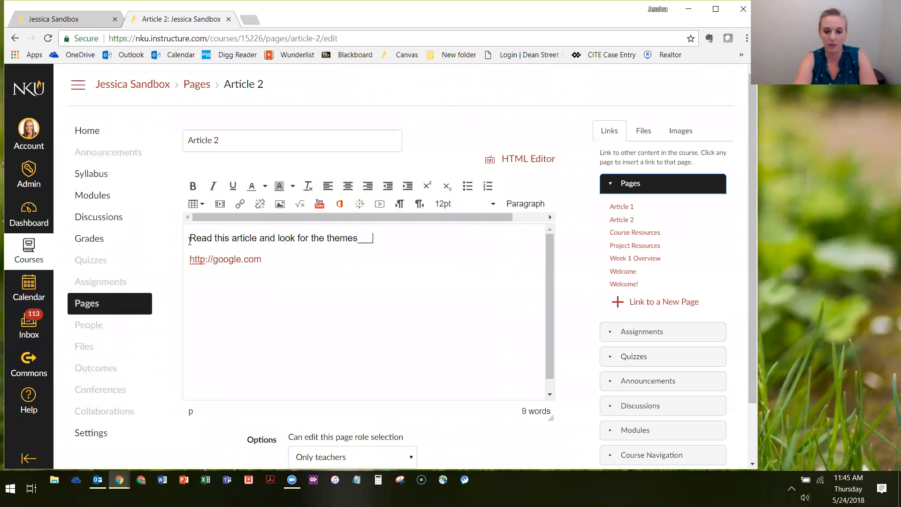
text(___)
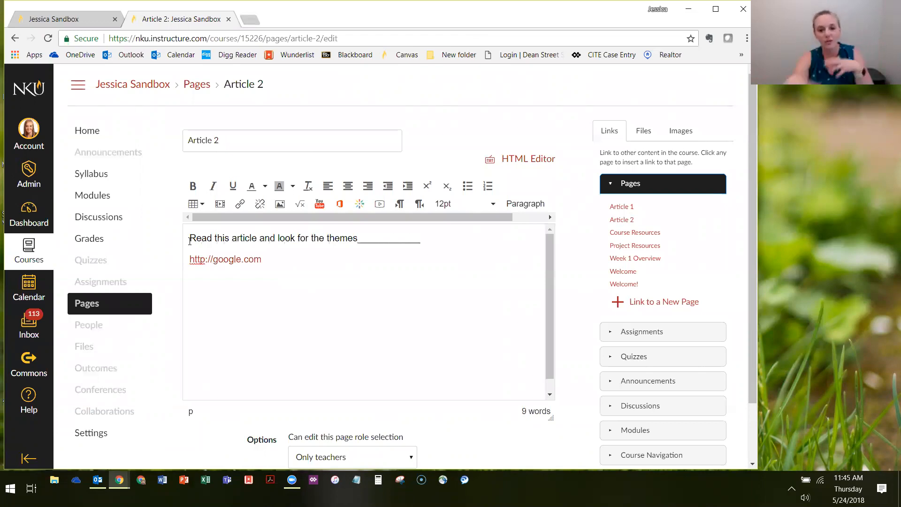
Add an empty line below the web address, and save and publish the Article 2 page
click(301, 261)
key(Return)
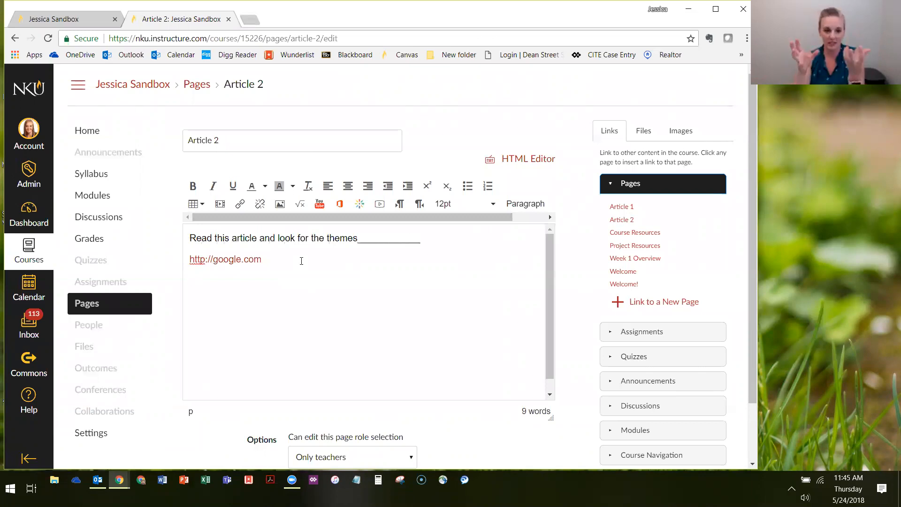
scroll(460, 279, down, 3)
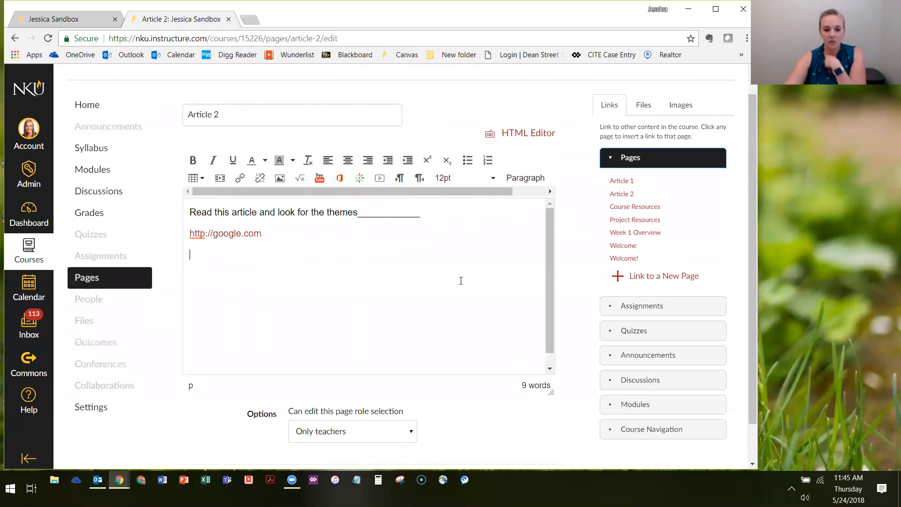
scroll(516, 438, up, 2)
scroll(513, 441, down, 2)
click(512, 439)
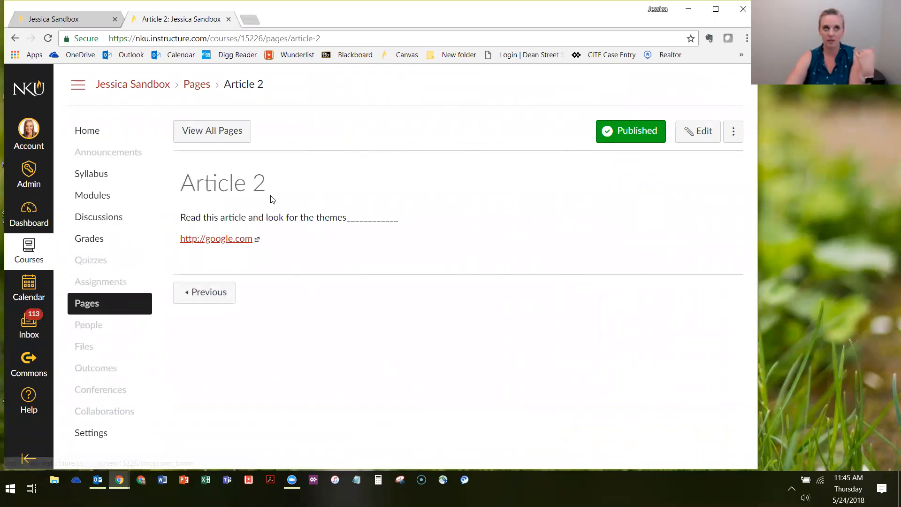
Open the Google item in the Week 1 module to compare it with the Article 2 page, and return to the module list
click(105, 137)
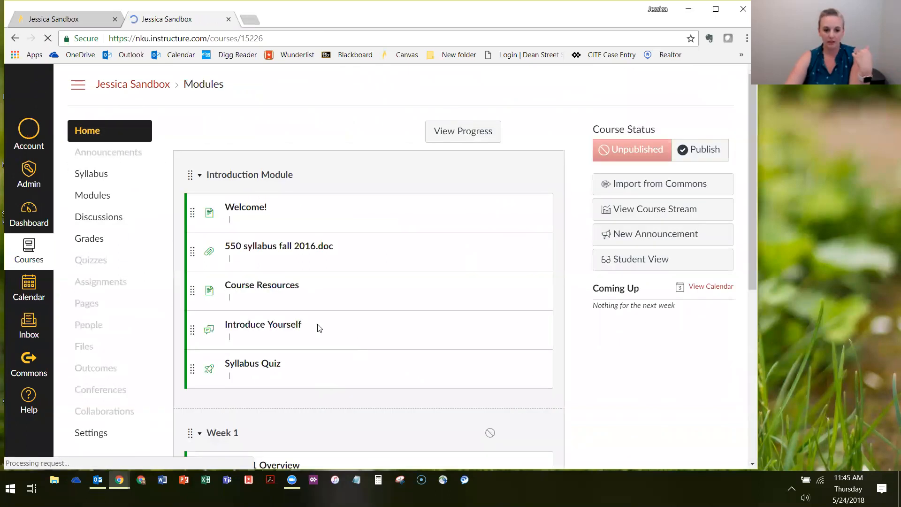
scroll(322, 332, down, 7)
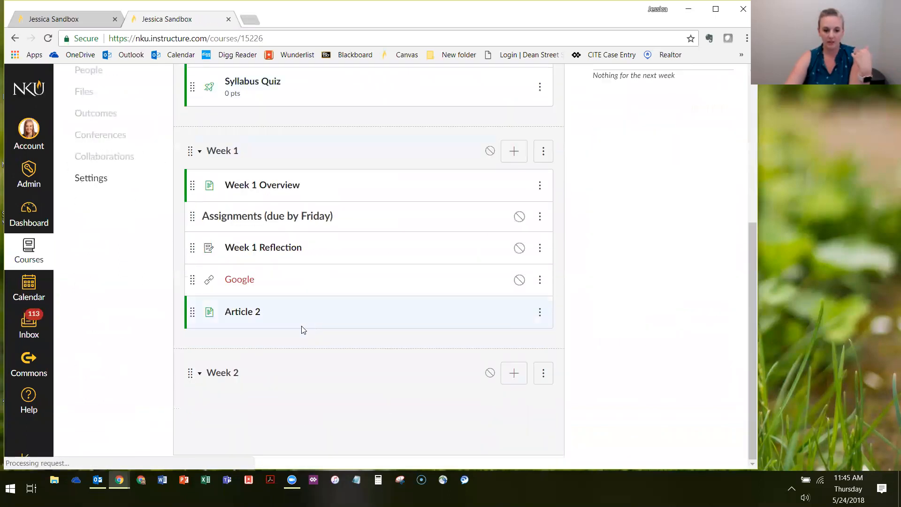
click(240, 280)
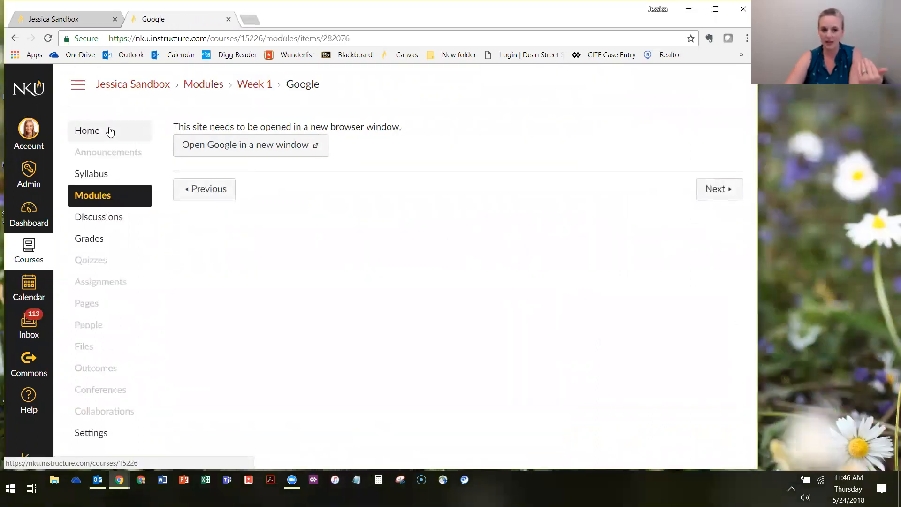
click(109, 130)
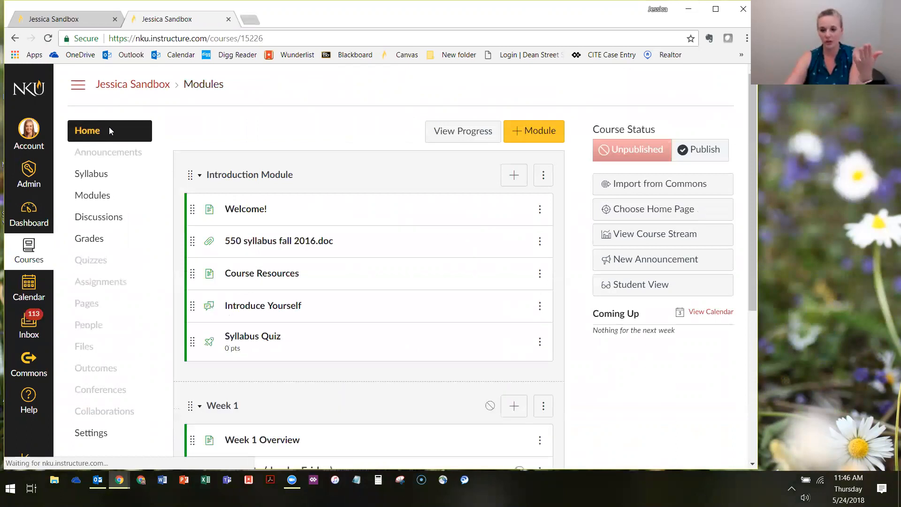
scroll(321, 265, down, 5)
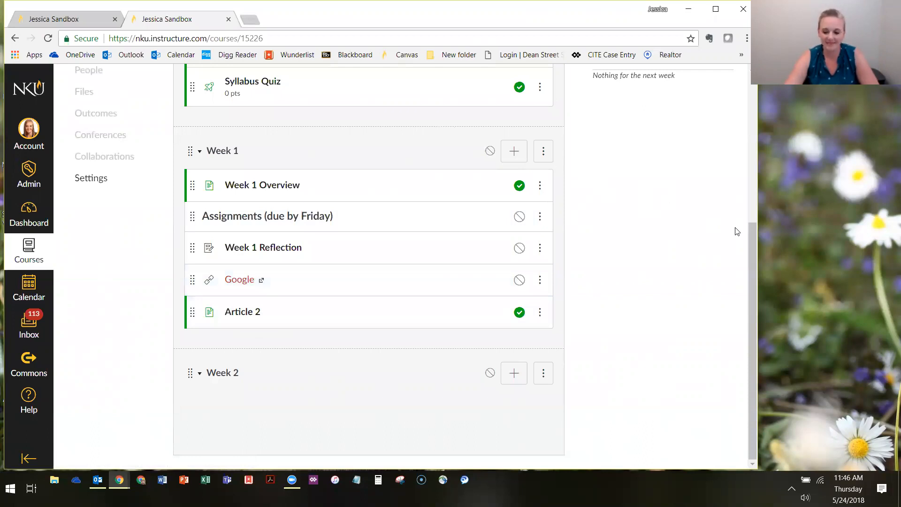
click(804, 497)
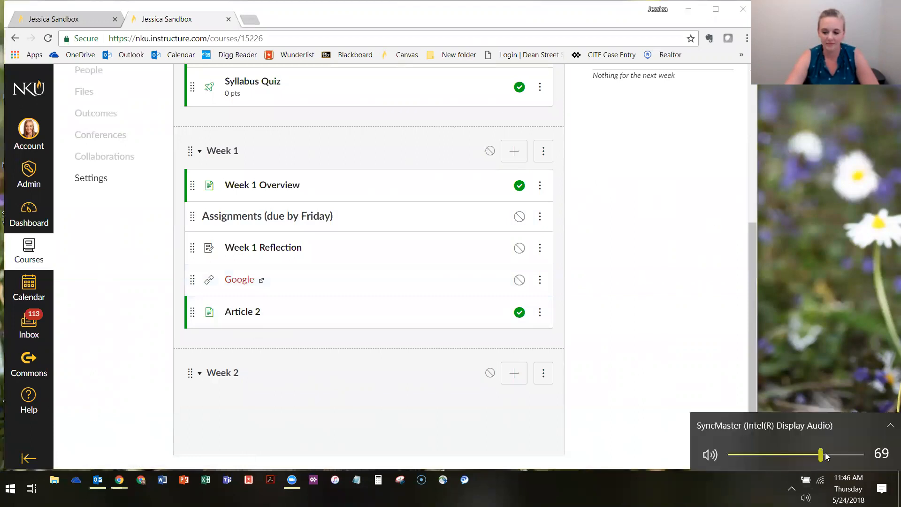
click(687, 213)
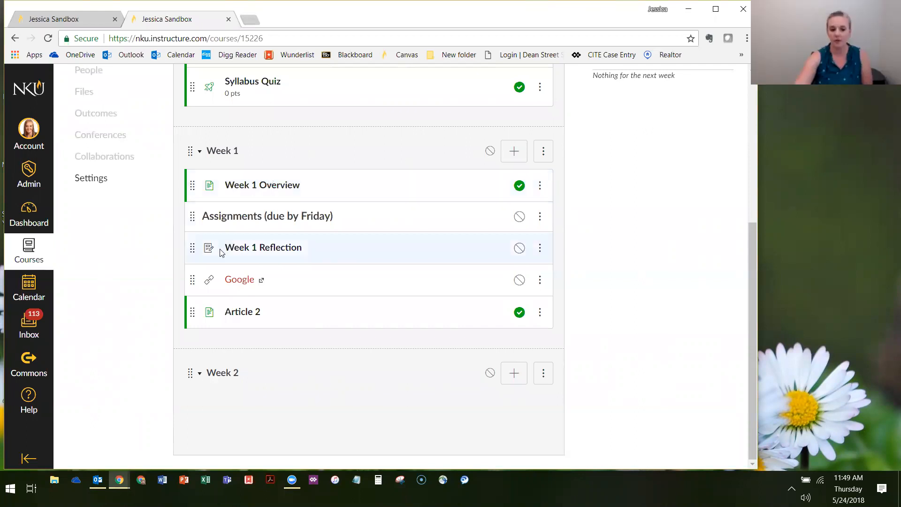
Open the Week 1 Reflection assignment, examine its description and settings, and return to the Week 1 module on the course home page
click(257, 247)
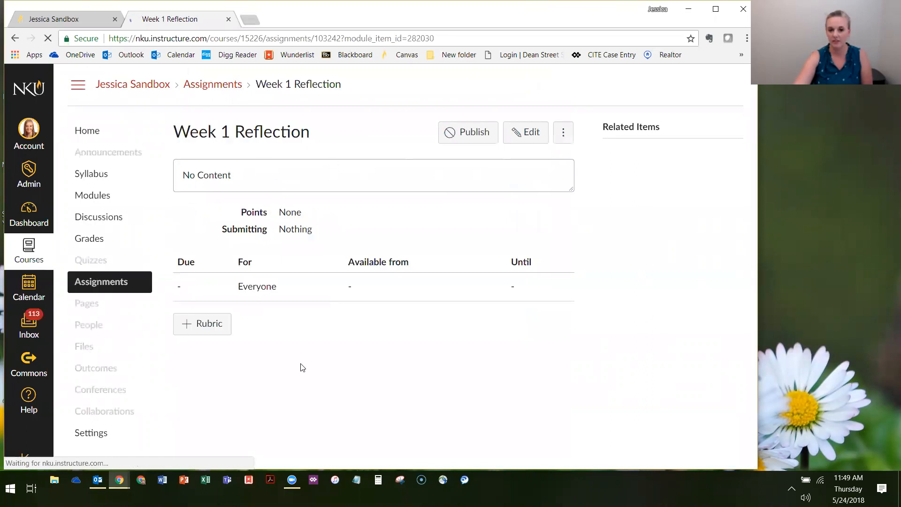
drag(182, 174, 235, 175)
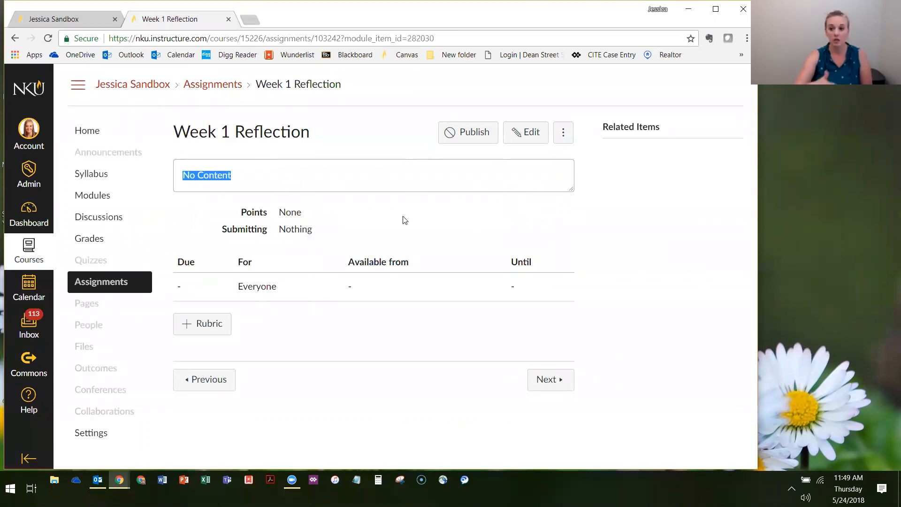
click(96, 140)
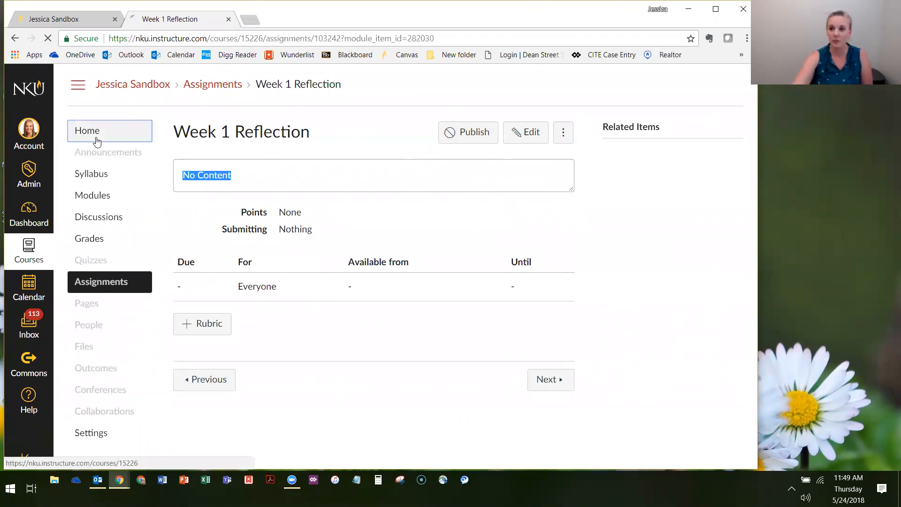
scroll(328, 213, down, 5)
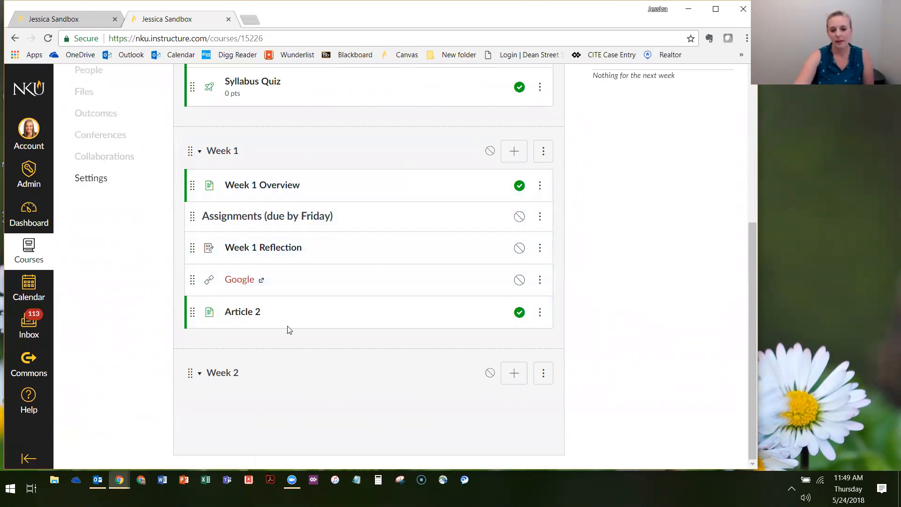
Examine the external tools that can be added to the Week 1 module, and leave without adding one
click(513, 151)
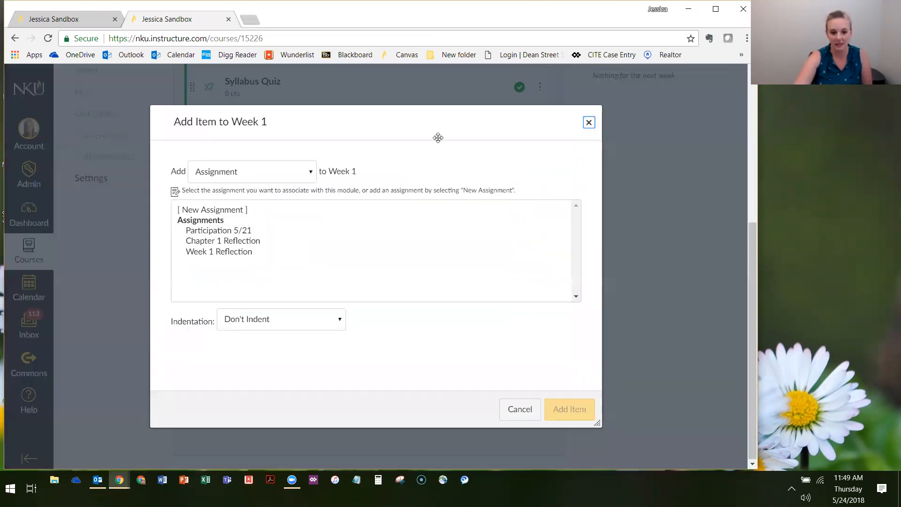
click(288, 179)
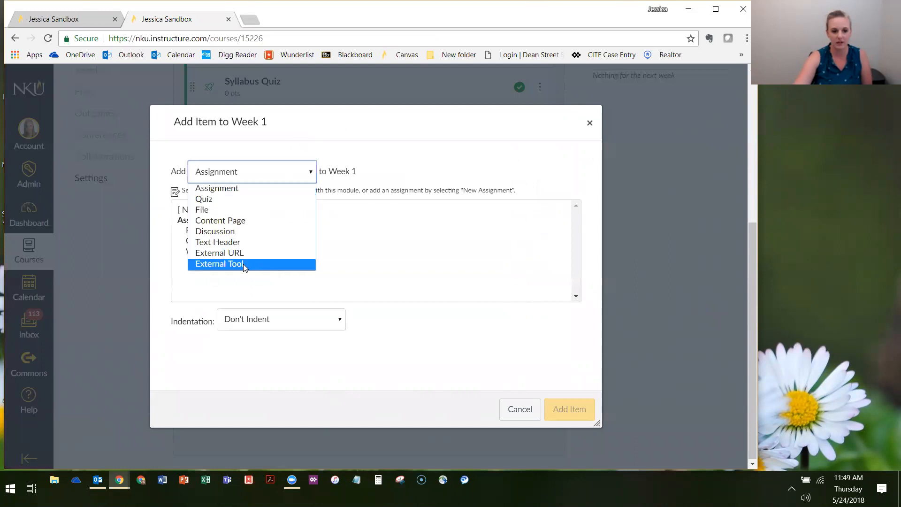
click(206, 264)
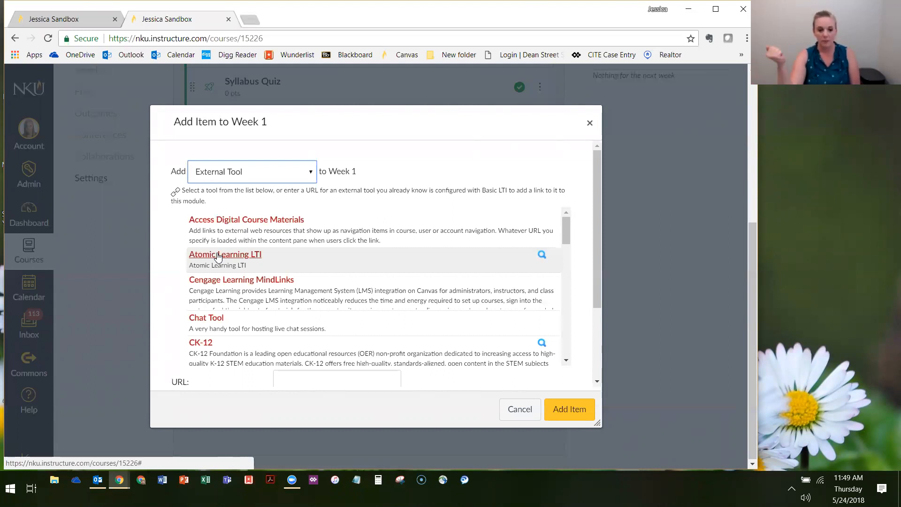
scroll(311, 297, down, 1)
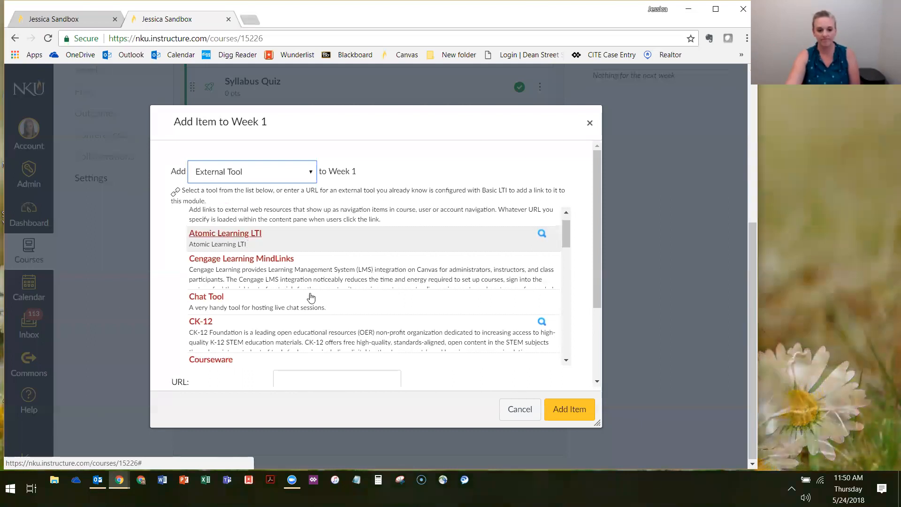
scroll(310, 297, down, 10)
scroll(323, 280, up, 6)
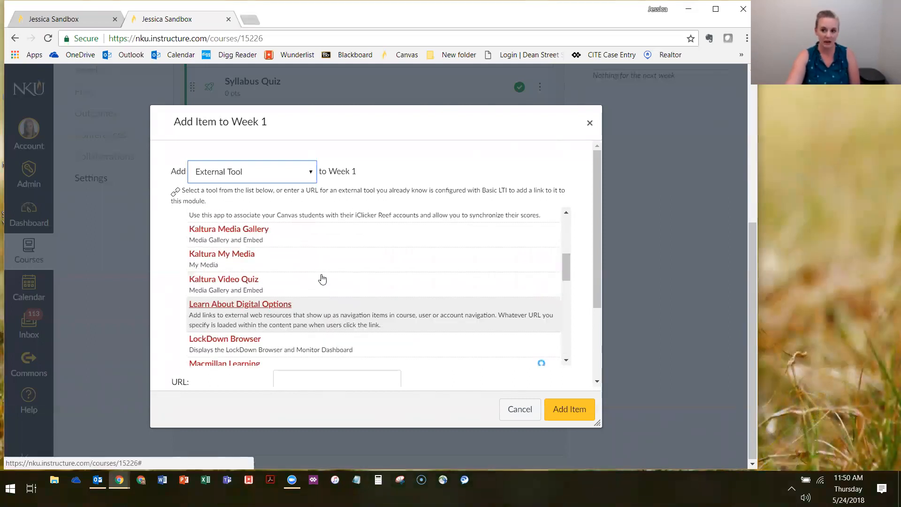
scroll(322, 279, up, 5)
scroll(130, 295, up, 5)
scroll(130, 295, down, 5)
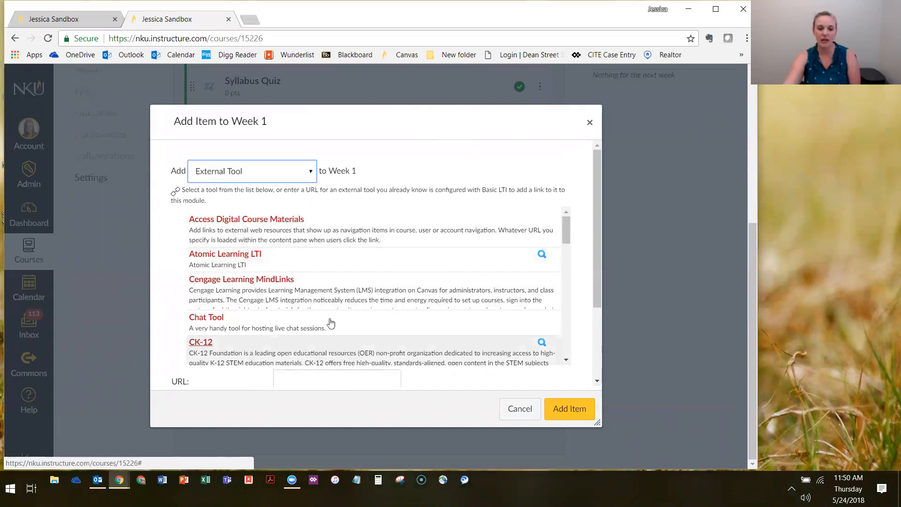
scroll(344, 254, down, 10)
scroll(284, 256, down, 2)
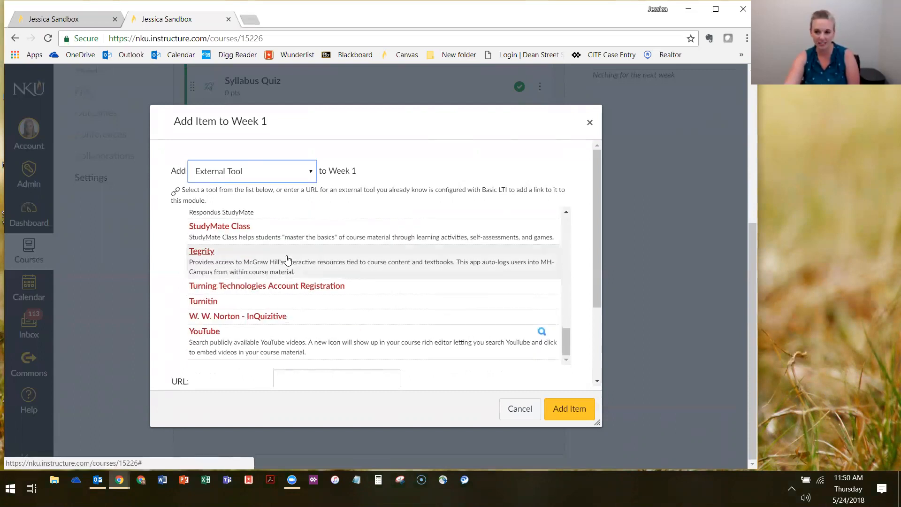
scroll(269, 318, up, 6)
scroll(269, 318, up, 5)
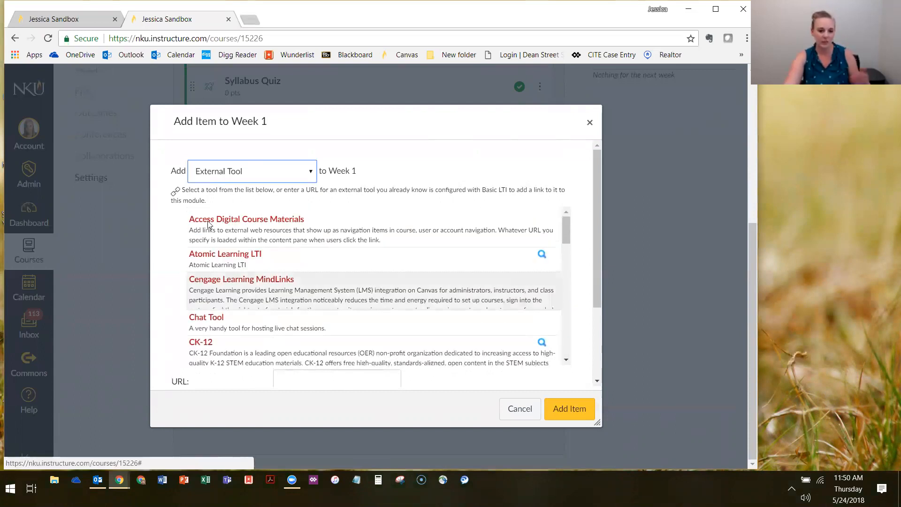
scroll(248, 238, down, 6)
scroll(248, 238, down, 5)
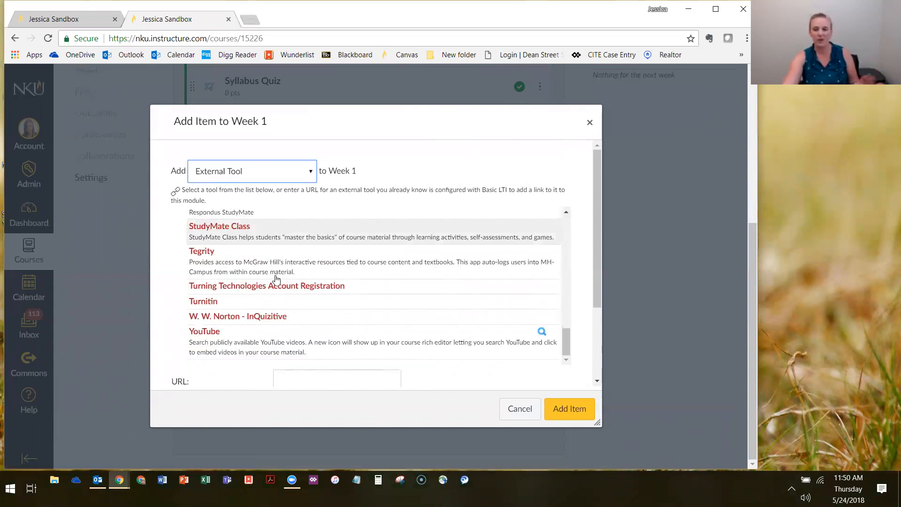
scroll(266, 285, down, 3)
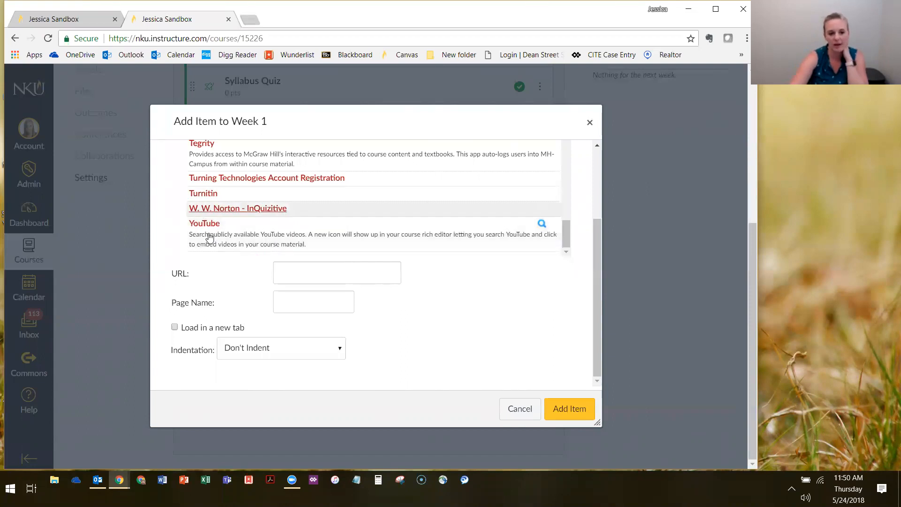
scroll(281, 214, up, 5)
scroll(282, 213, up, 3)
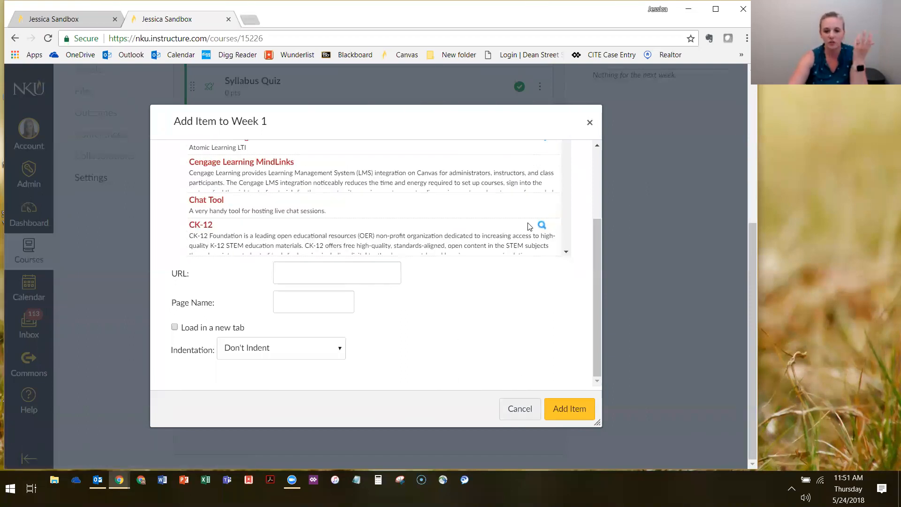
key(Escape)
Review the item types available for adding to the Week 1 module, including Assignment, and cancel without adding an item
click(514, 151)
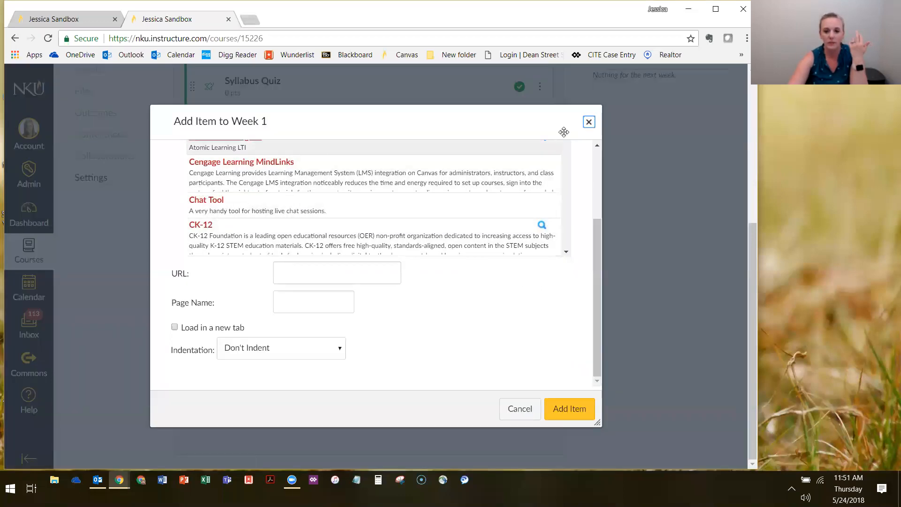
scroll(282, 211, up, 5)
click(254, 172)
click(275, 186)
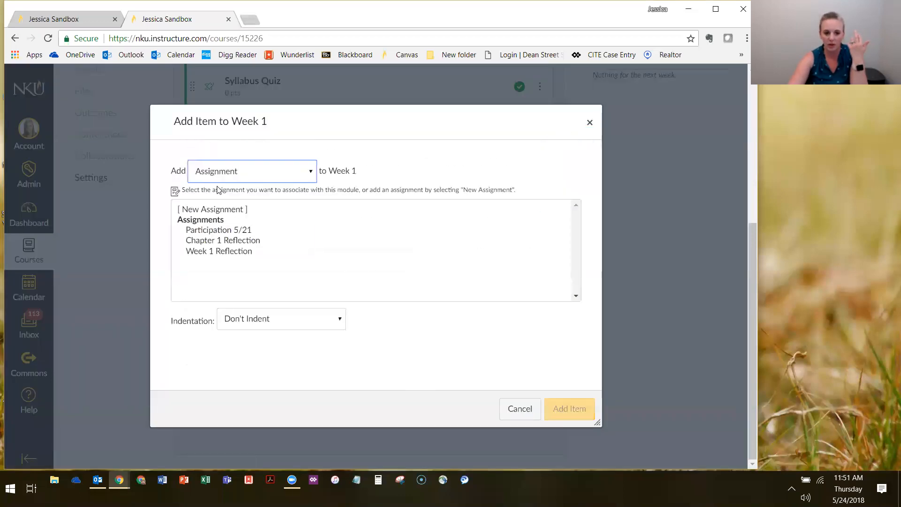
click(238, 165)
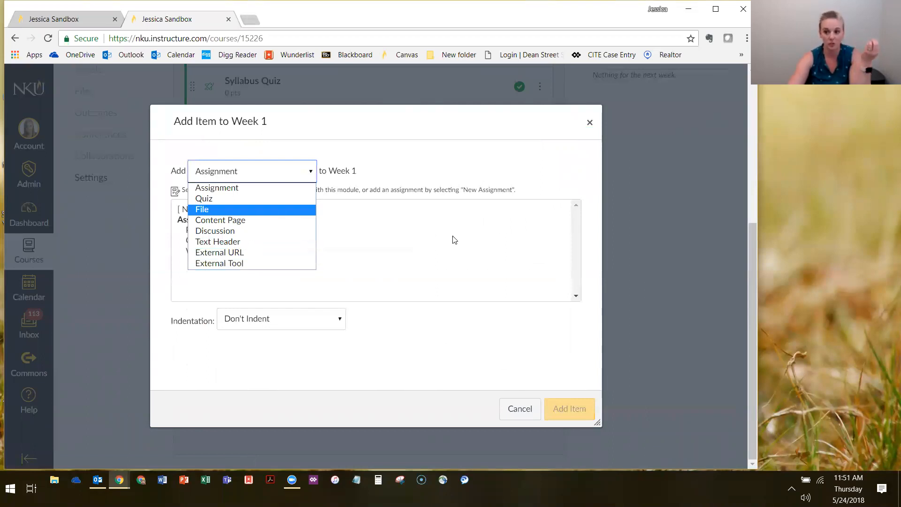
click(352, 197)
click(255, 170)
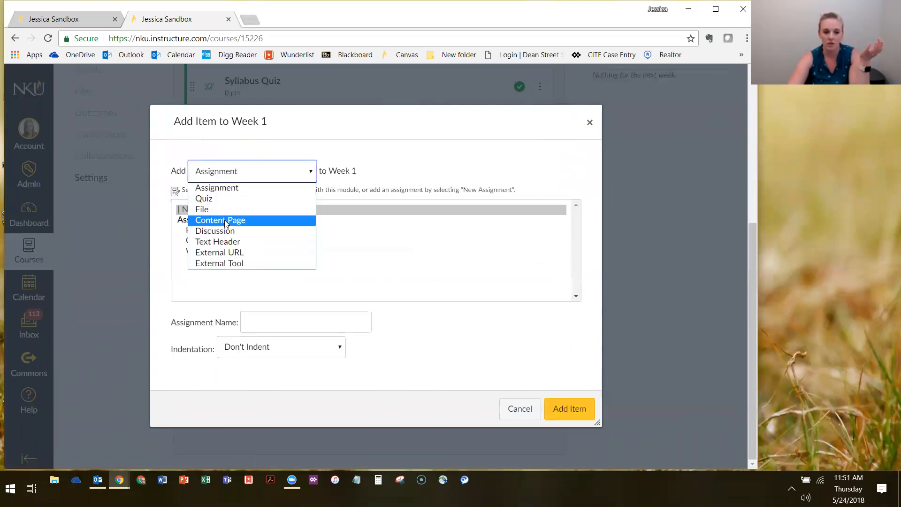
click(427, 171)
click(524, 415)
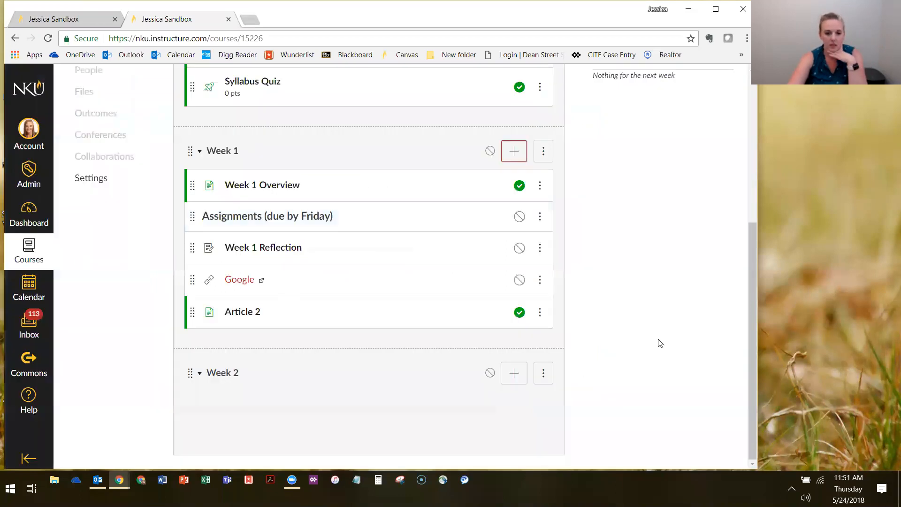
scroll(647, 319, up, 4)
scroll(113, 225, down, 4)
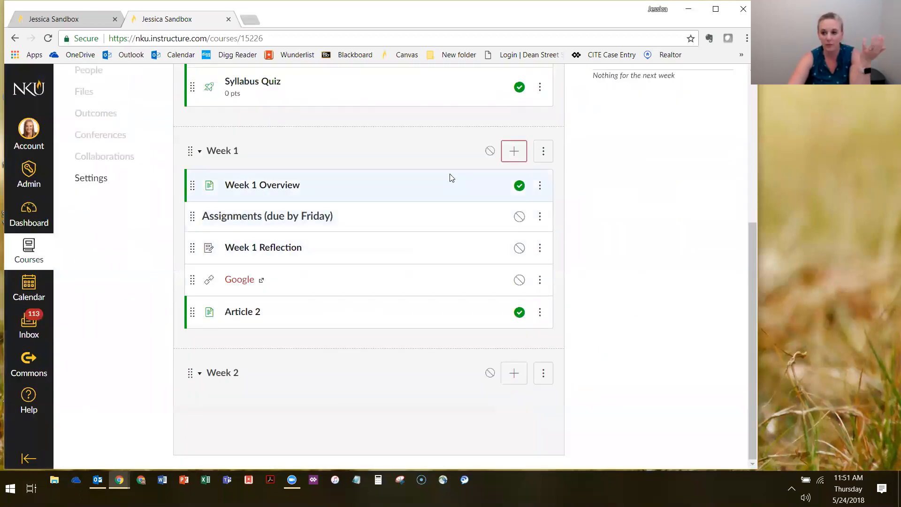
click(514, 151)
click(254, 172)
click(422, 158)
click(520, 409)
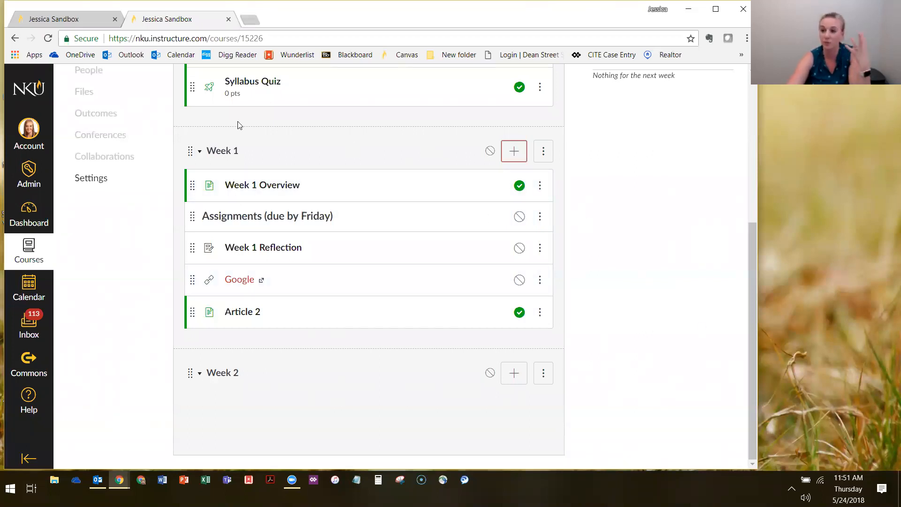
Publish the Week 1 module together with all of its items
click(490, 152)
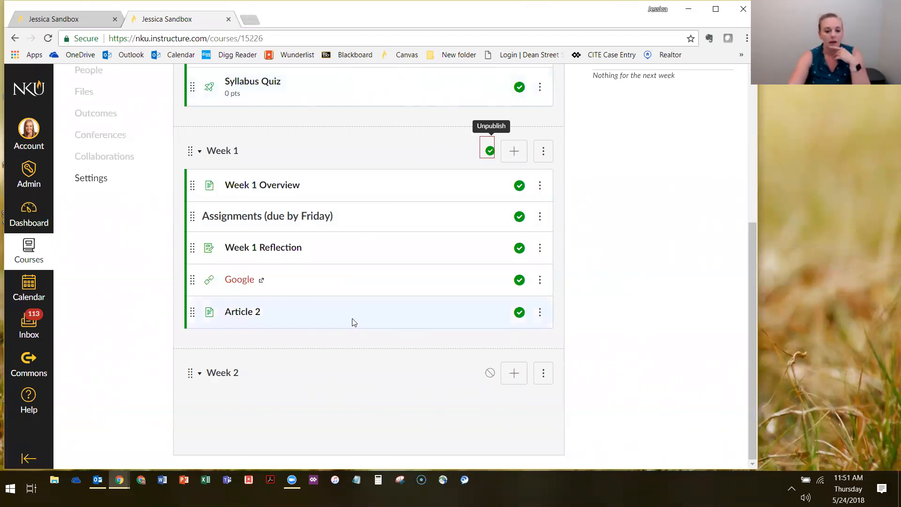
scroll(571, 313, up, 5)
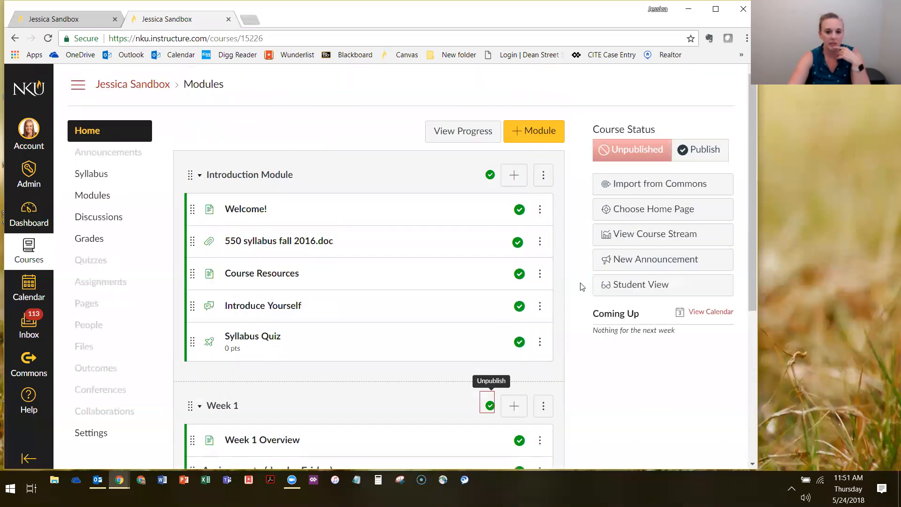
scroll(334, 280, down, 5)
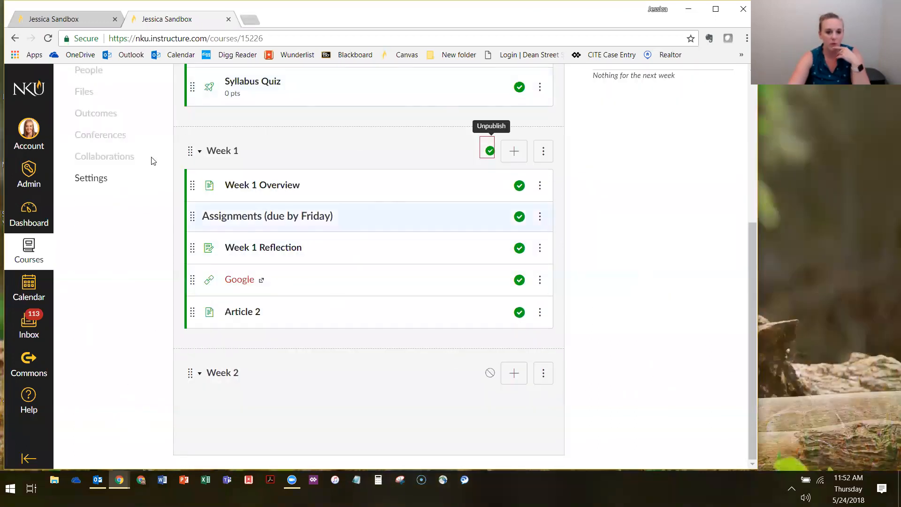
click(666, 323)
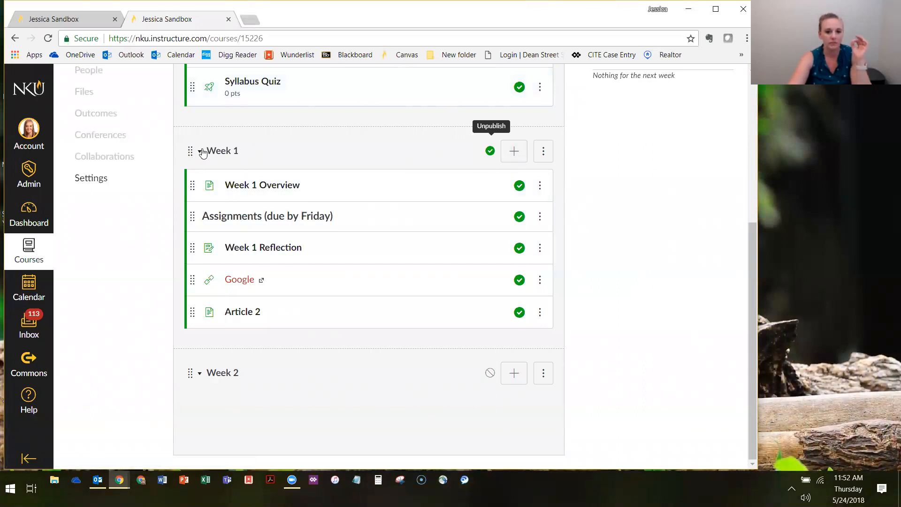
Collapse the Introduction Module and Week 1 module on the course home page, and expand both again
scroll(583, 247, up, 5)
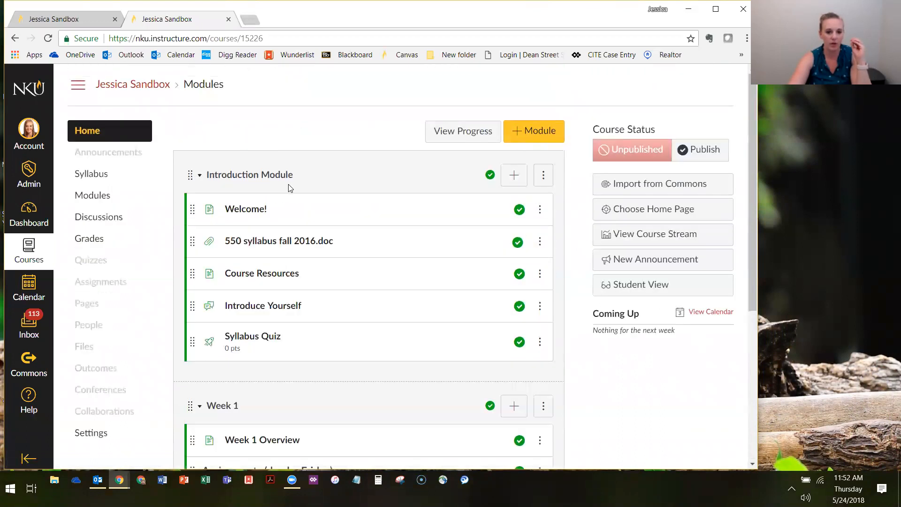
scroll(410, 207, down, 5)
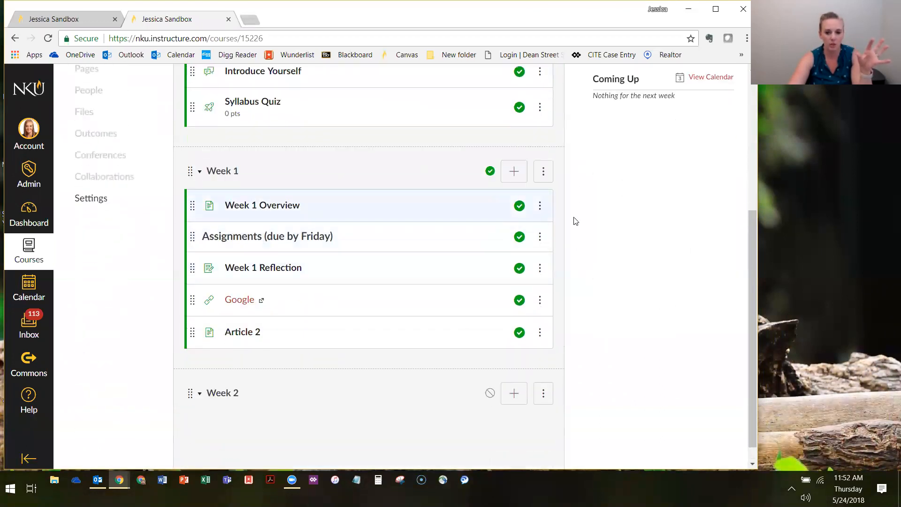
scroll(426, 251, up, 1)
scroll(425, 250, up, 5)
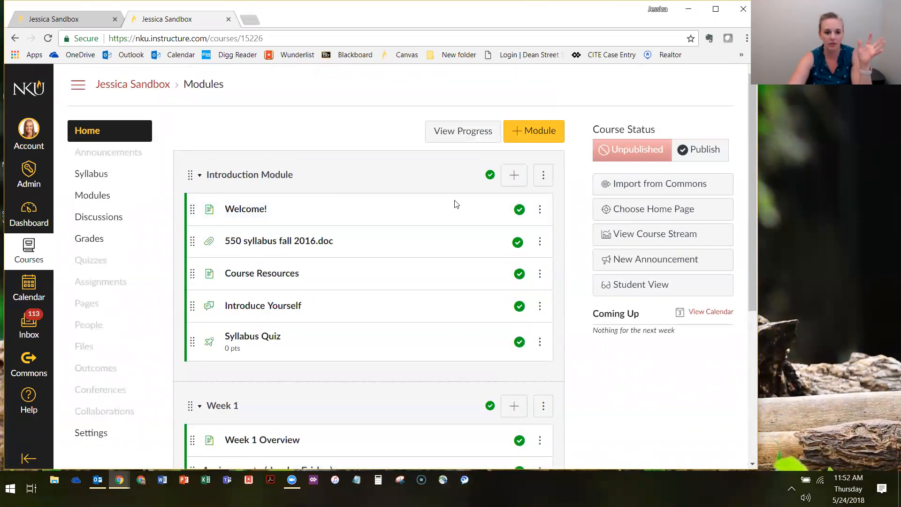
scroll(295, 315, down, 1)
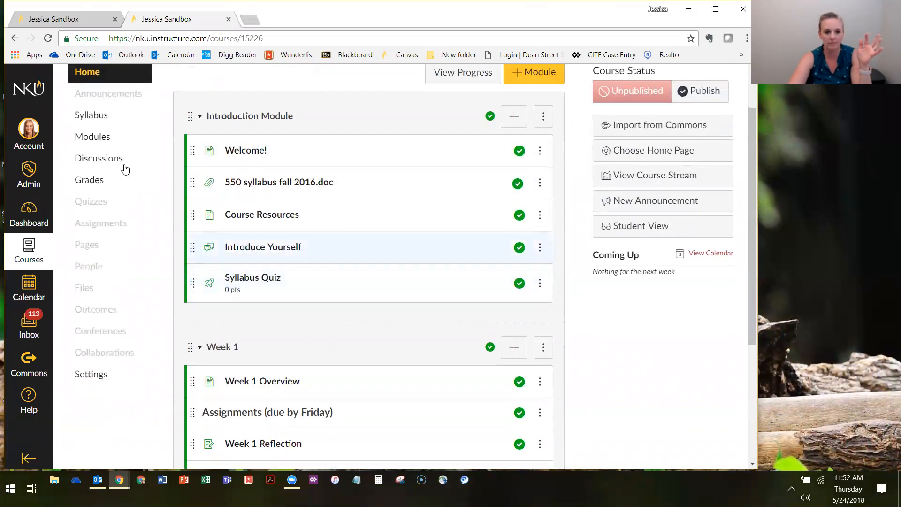
click(199, 116)
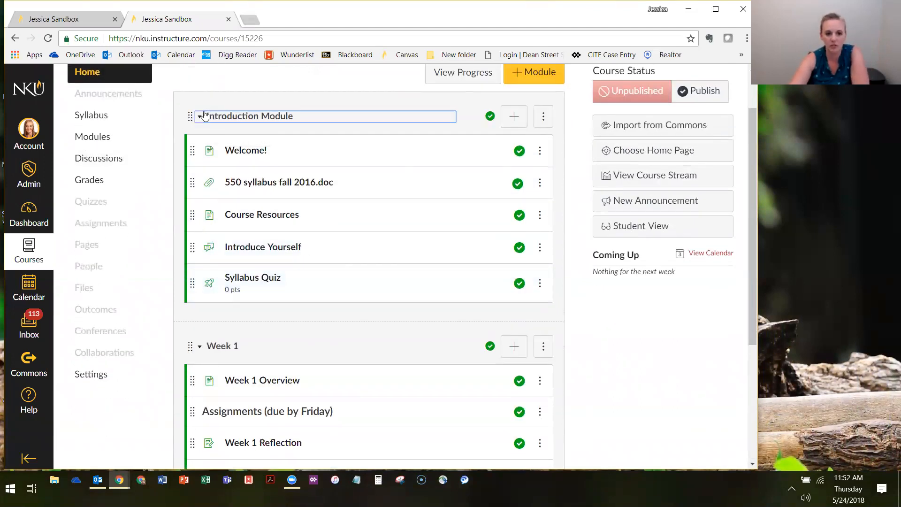
click(200, 167)
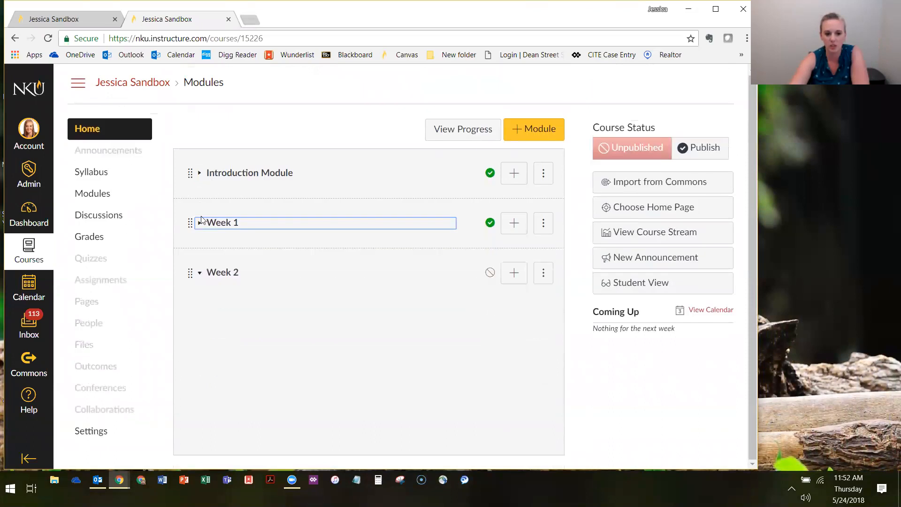
click(201, 227)
click(199, 172)
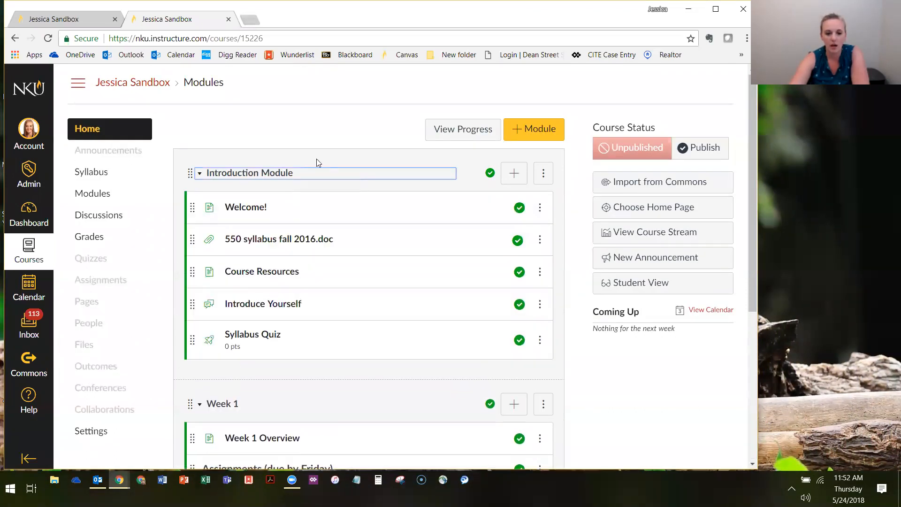
Demonstrate collapsing and expanding the Introduction Module, leaving it collapsed above the expanded Week 1 module
scroll(224, 264, down, 1)
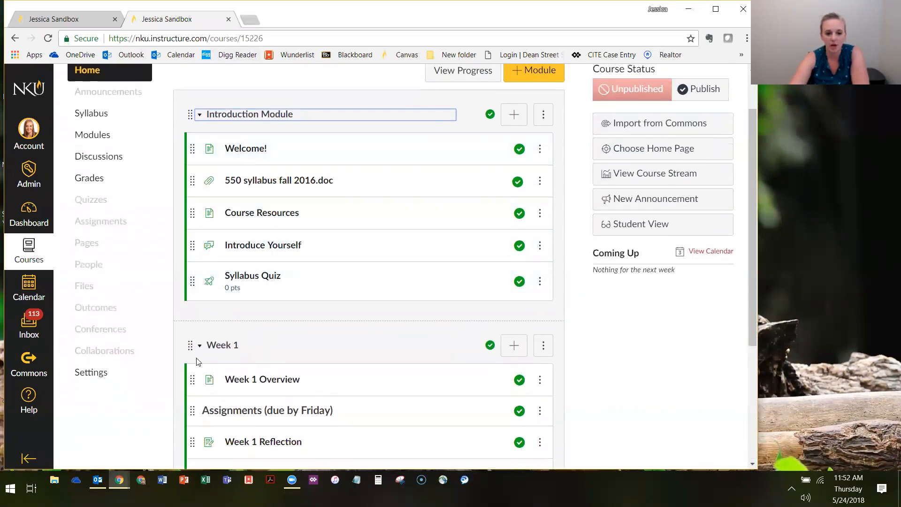
click(200, 114)
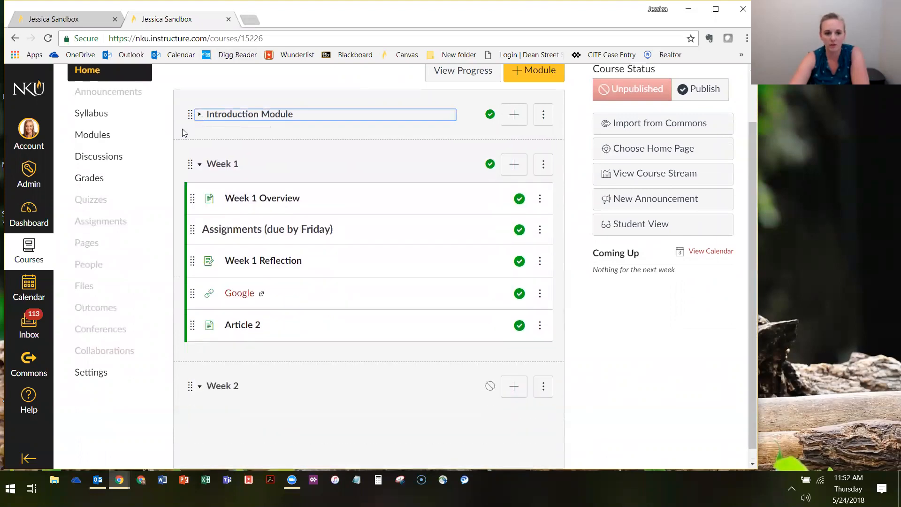
click(198, 115)
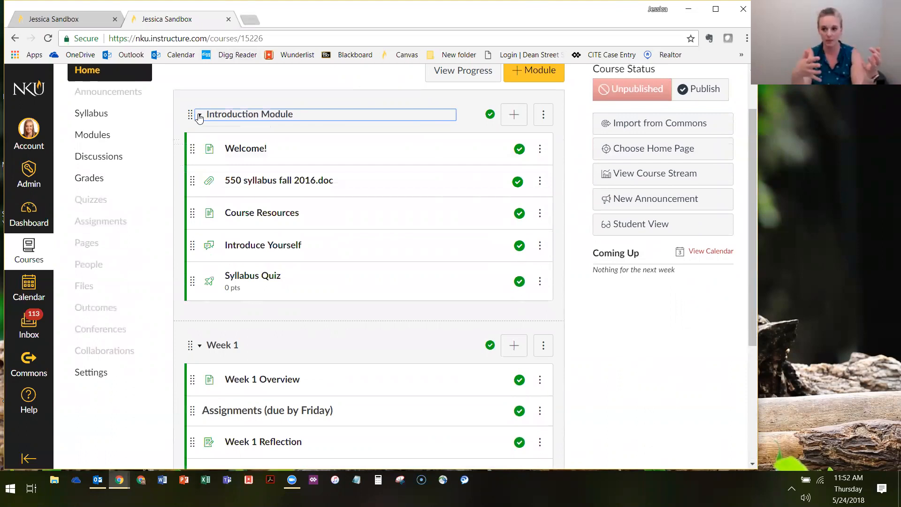
click(200, 116)
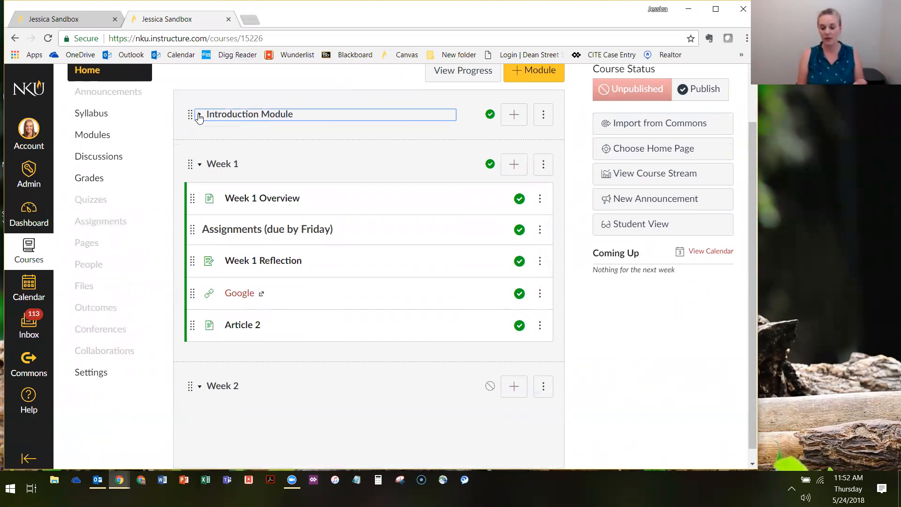
click(199, 117)
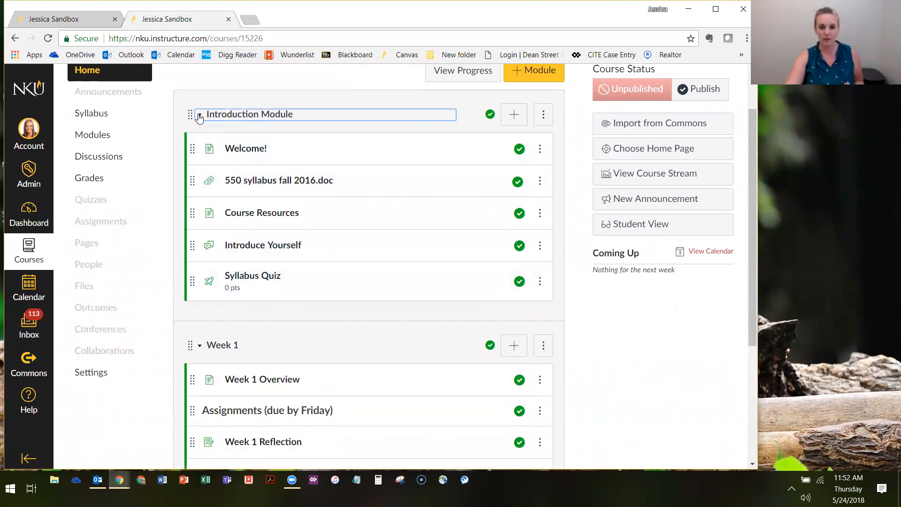
click(199, 117)
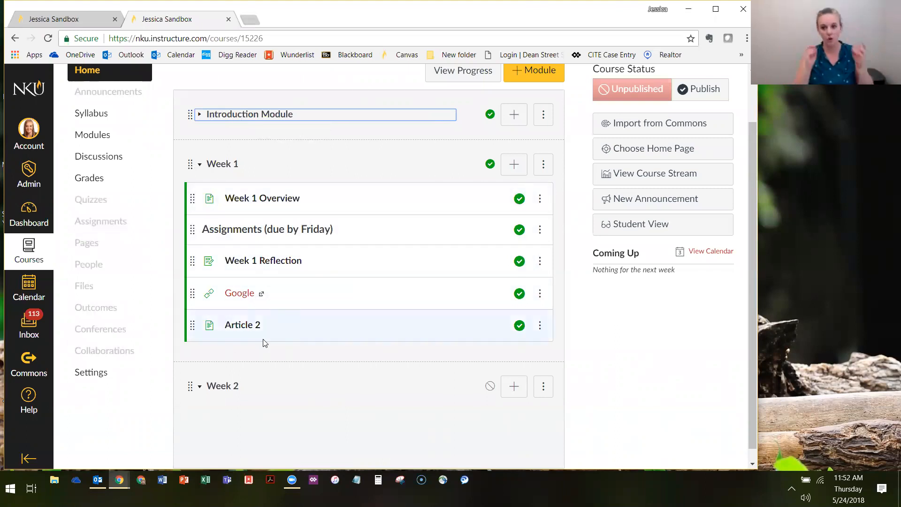
Expand the Introduction Module on the course home page and look over its items
click(199, 115)
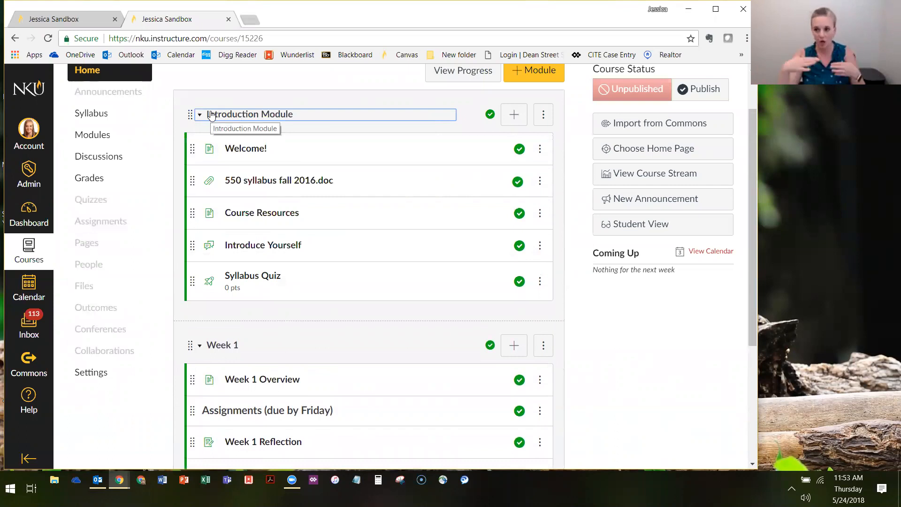
scroll(389, 168, down, 4)
scroll(384, 276, up, 2)
scroll(449, 194, up, 3)
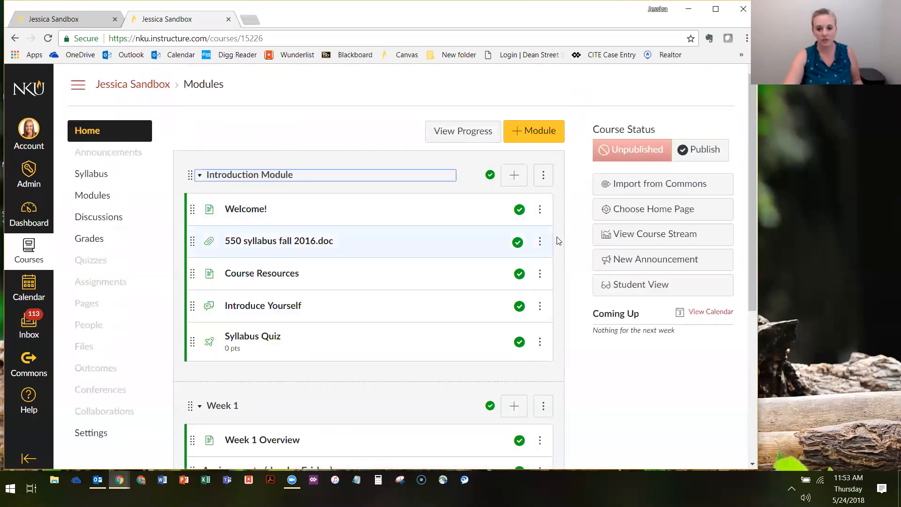
Review the options available for the Introduction Module and for its Welcome! page, without choosing any
click(546, 176)
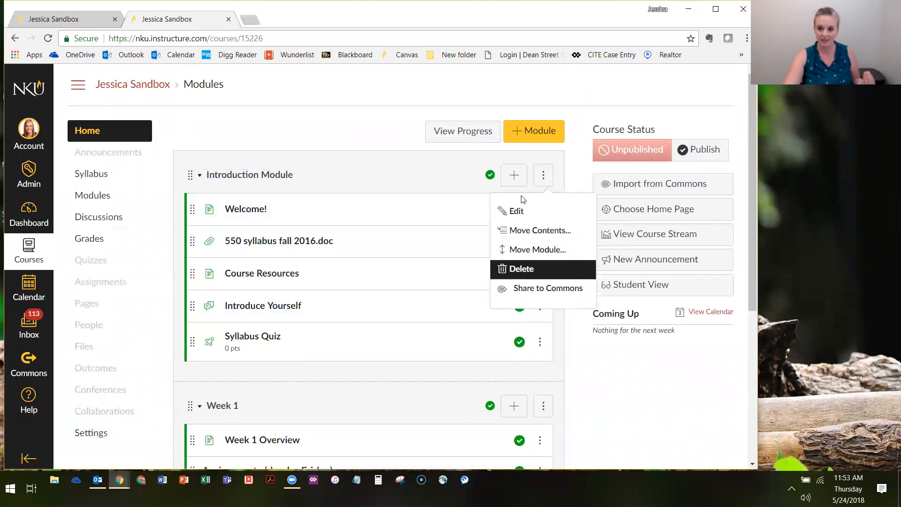
click(545, 183)
click(540, 210)
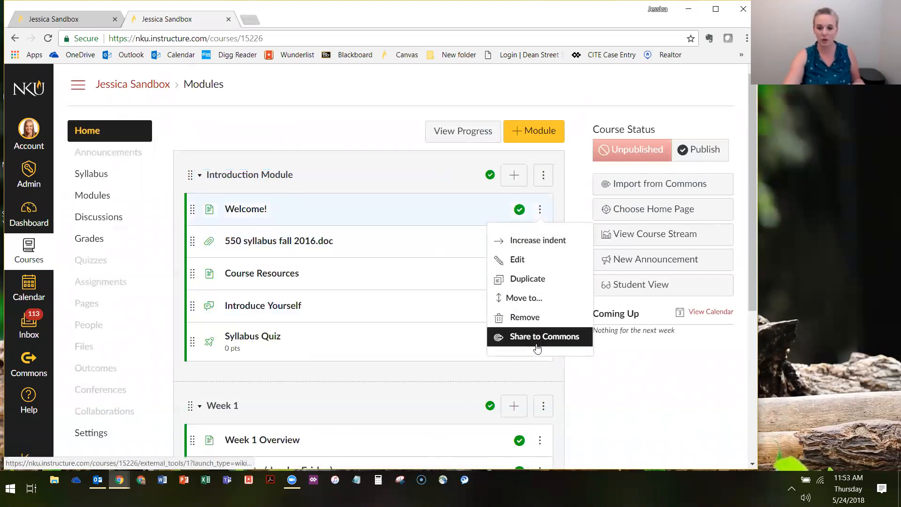
click(565, 195)
scroll(565, 192, down, 1)
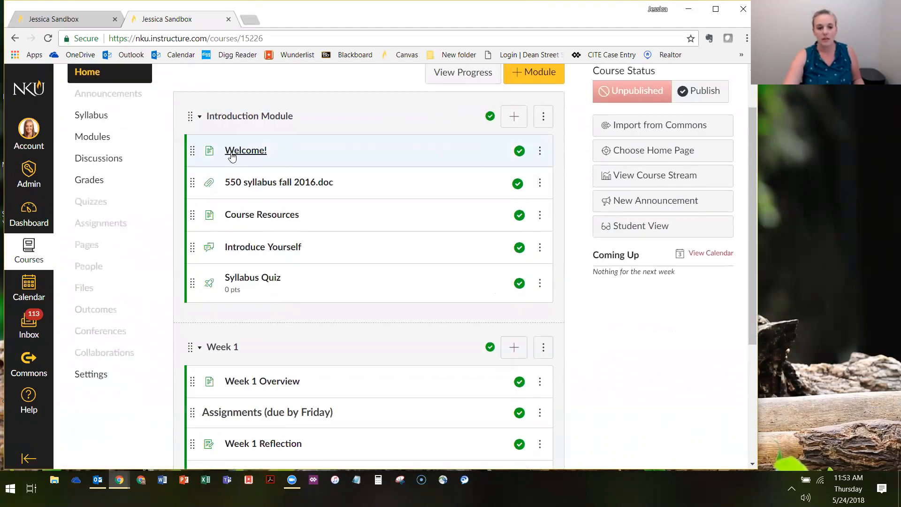
Increase the indent of the Welcome! page in the Introduction Module by two levels
click(540, 154)
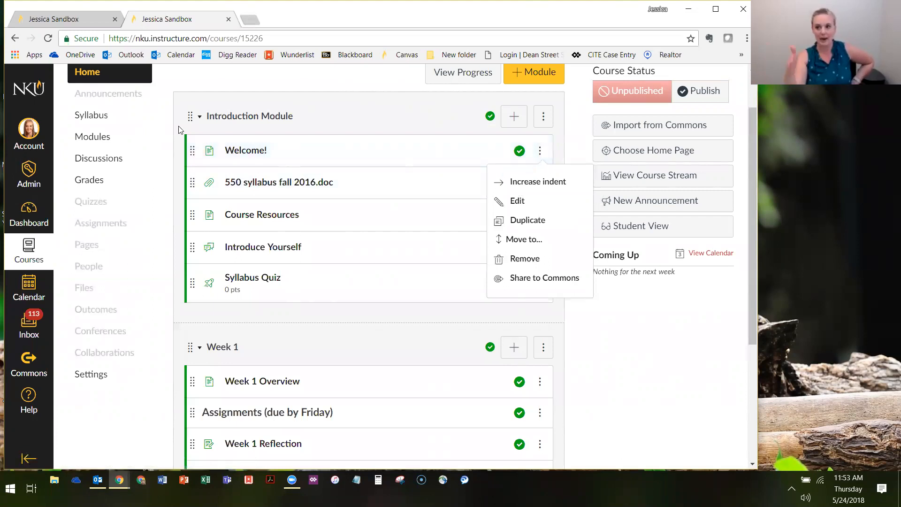
click(534, 181)
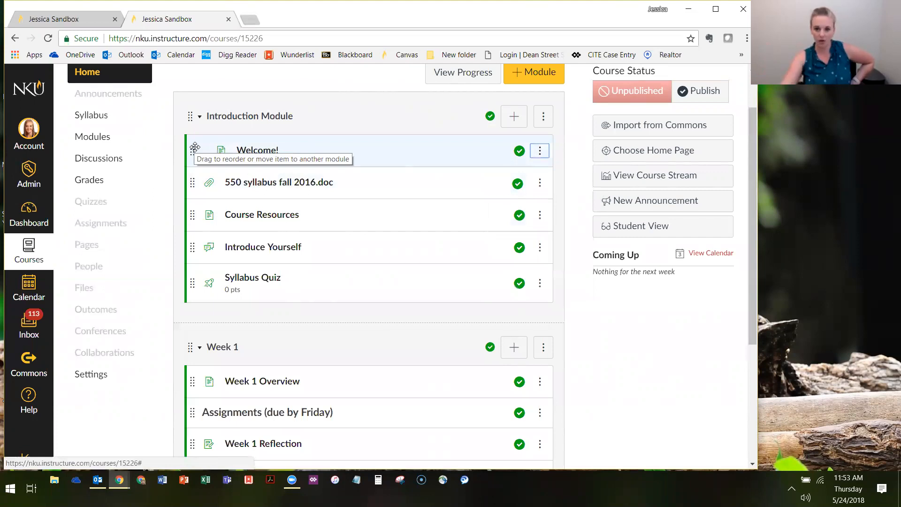
click(544, 150)
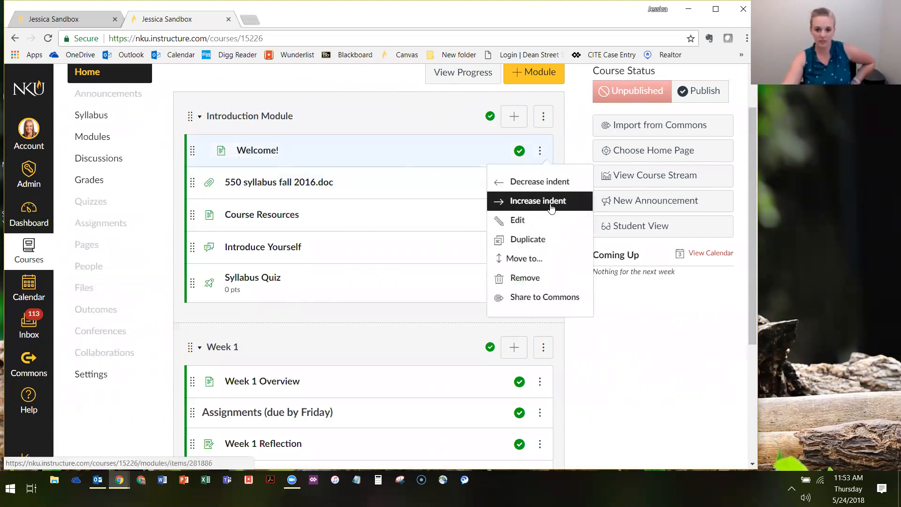
click(549, 205)
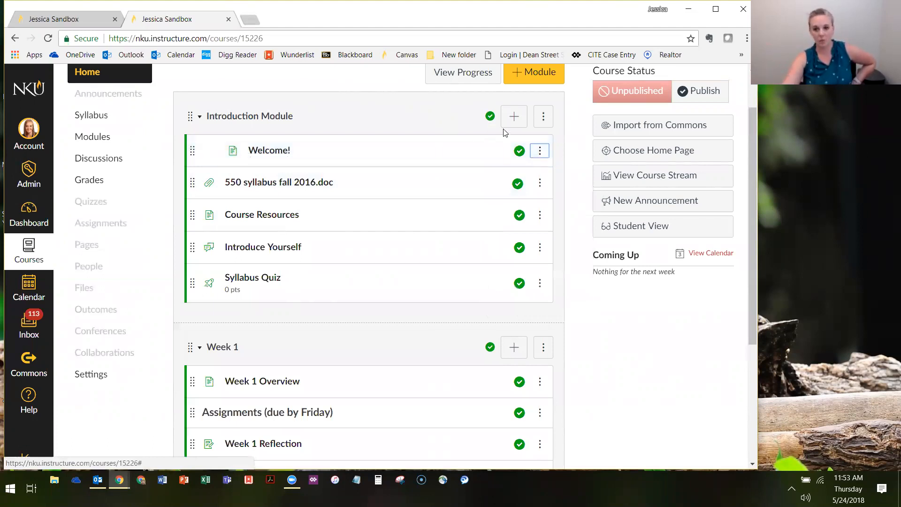
Decrease the indent of the Welcome! page in the Introduction Module by two levels
click(539, 151)
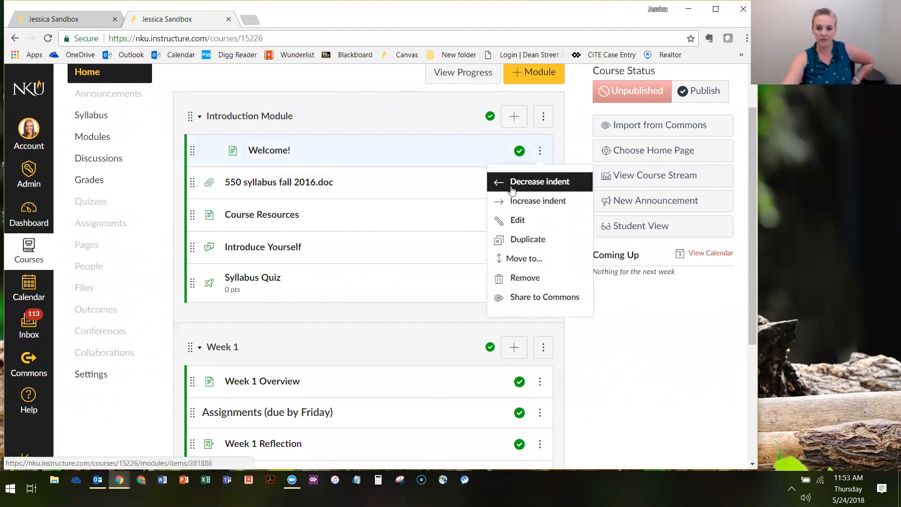
click(535, 181)
click(540, 150)
click(535, 181)
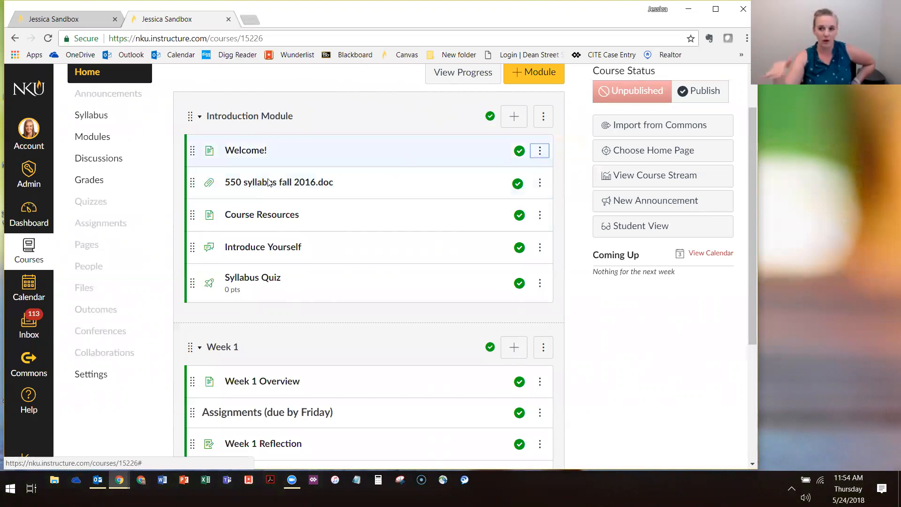
Examine the title and indent settings in the Welcome! page's item details, and cancel without updating
click(540, 152)
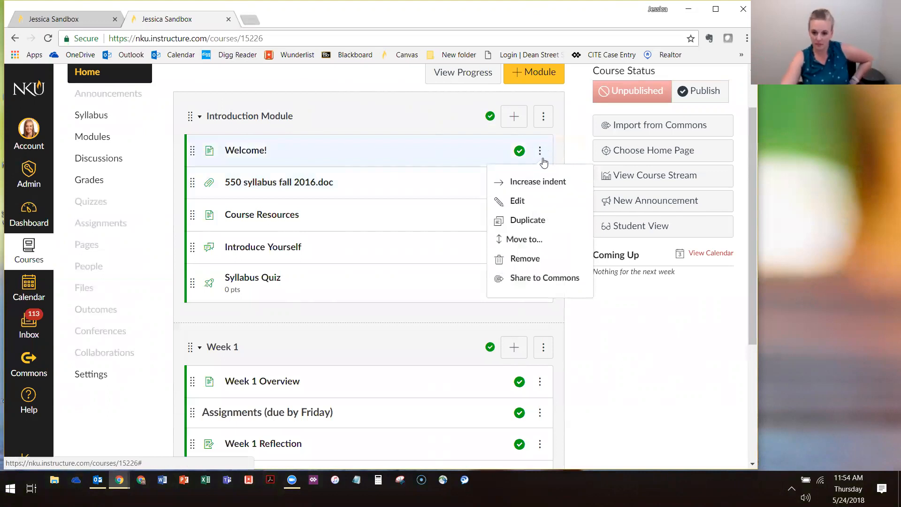
click(516, 201)
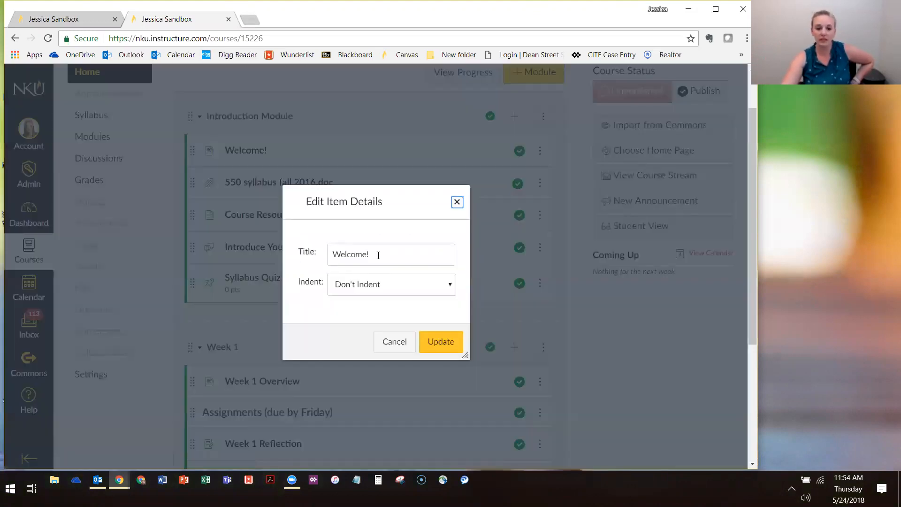
click(403, 252)
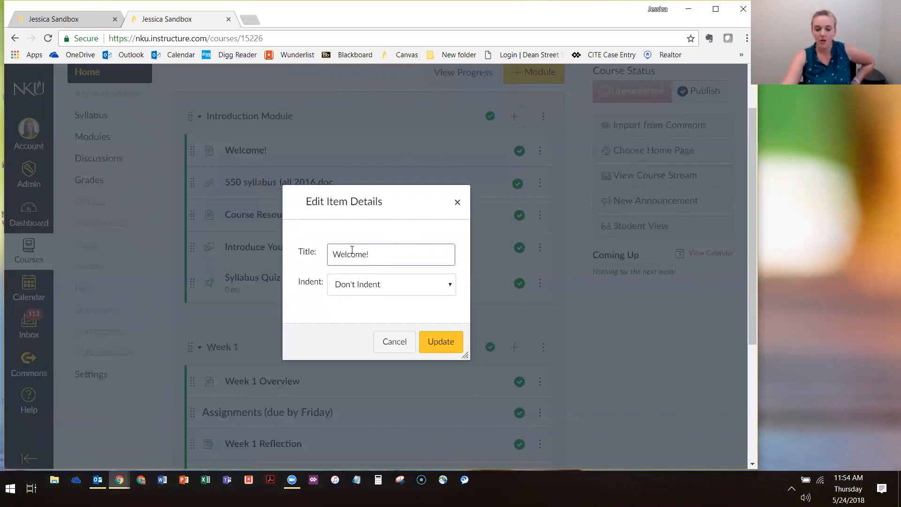
click(405, 283)
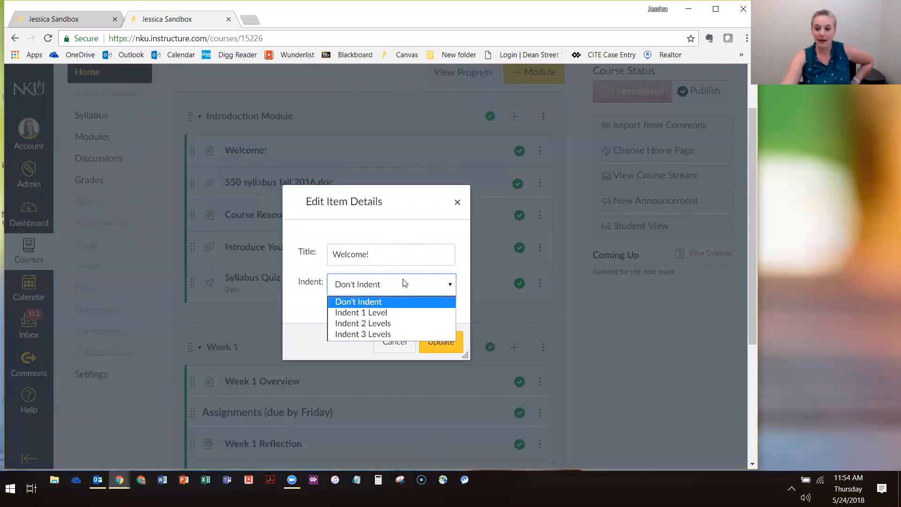
click(409, 301)
click(394, 342)
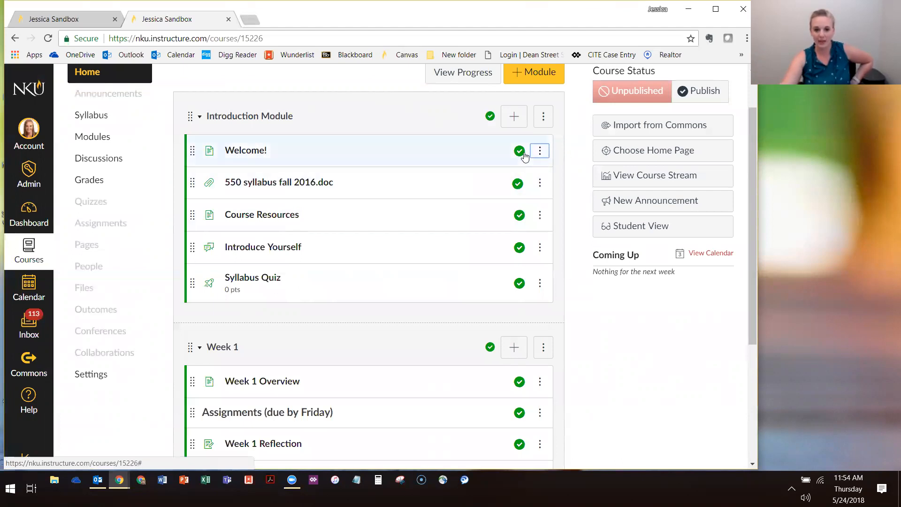
View the Welcome! page, return to the course home page, and compare the Introduction Module's options with those of its Welcome! item
click(244, 150)
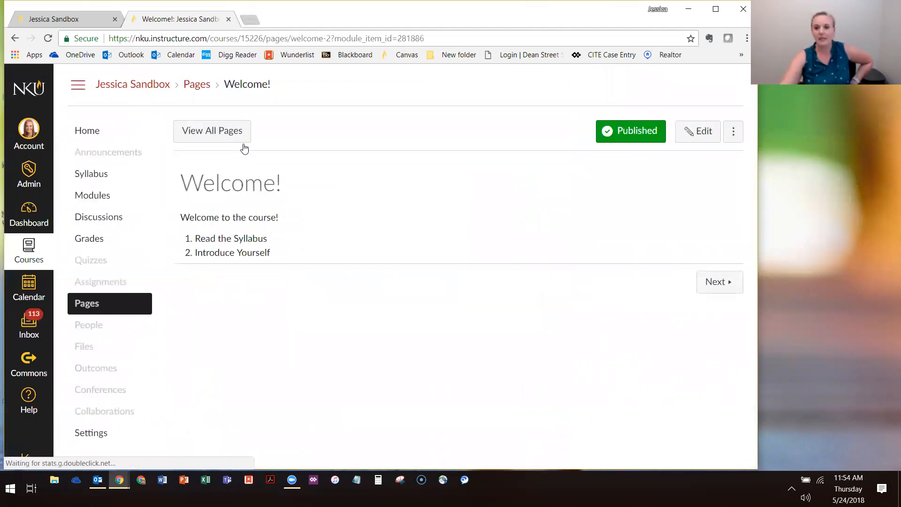
click(109, 133)
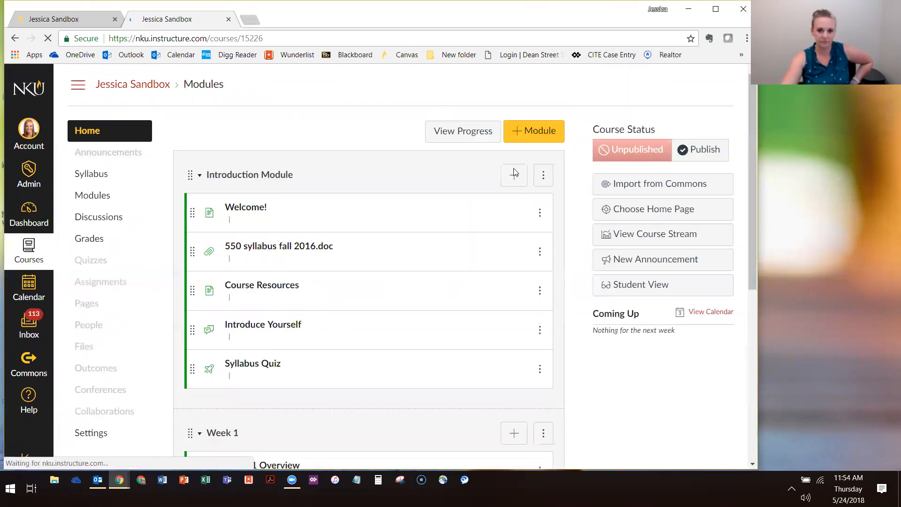
click(545, 178)
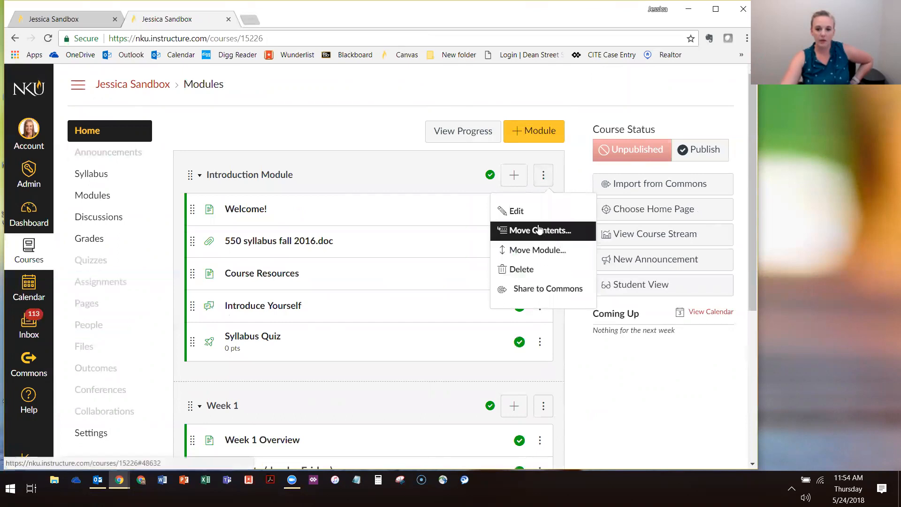
click(545, 178)
click(543, 212)
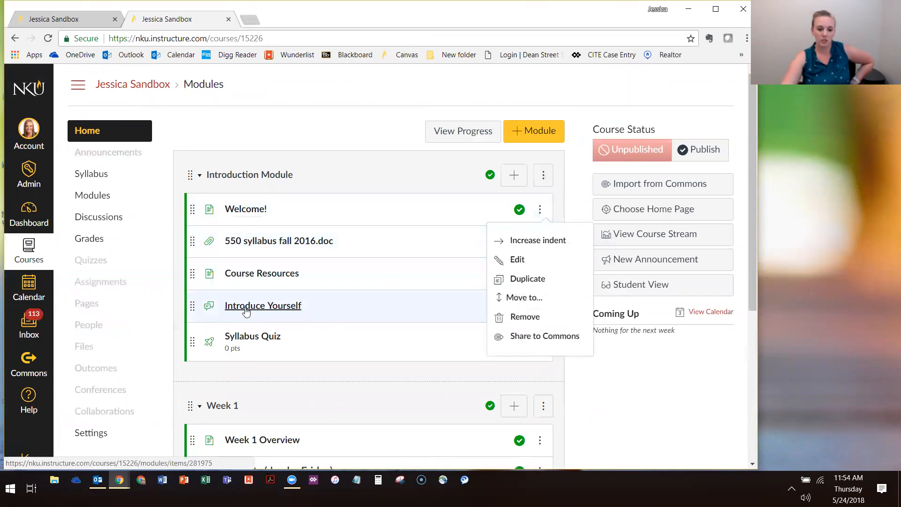
Duplicate the Week 1 Overview page and move the copy into the Week 2 module
scroll(246, 314, down, 1)
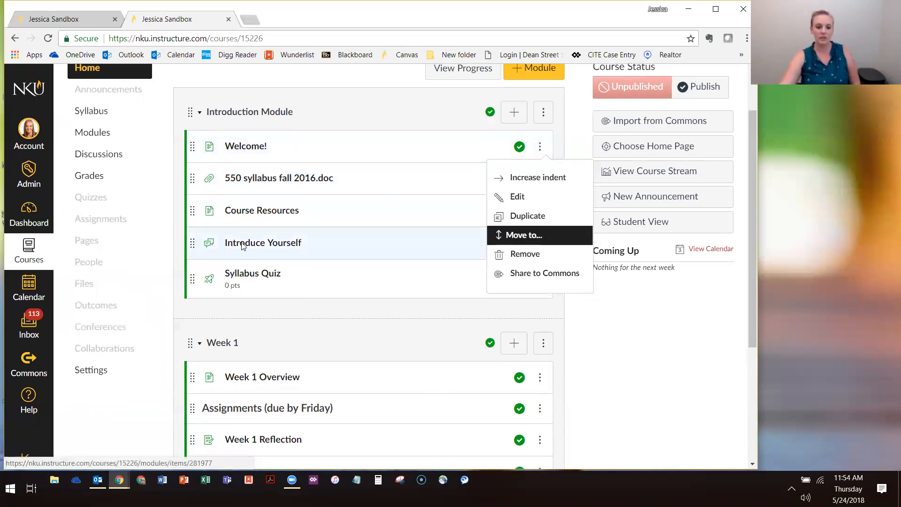
scroll(267, 194, down, 4)
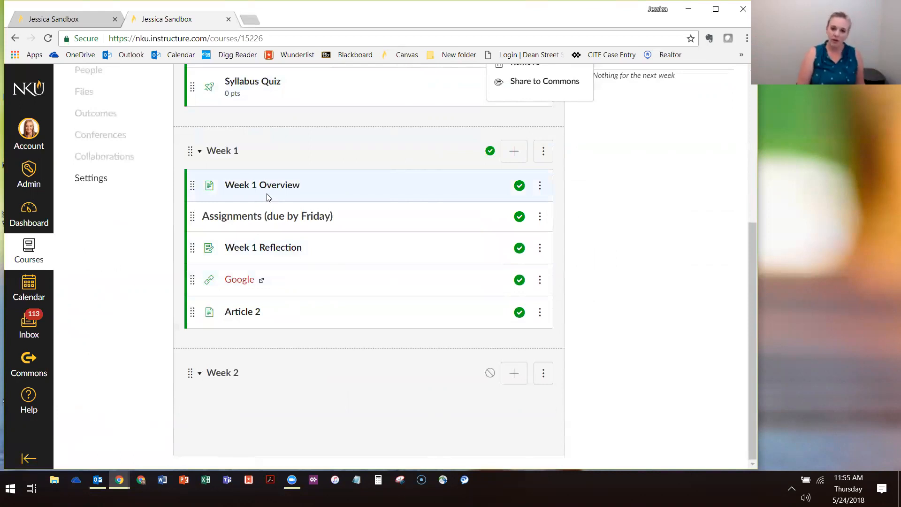
click(539, 186)
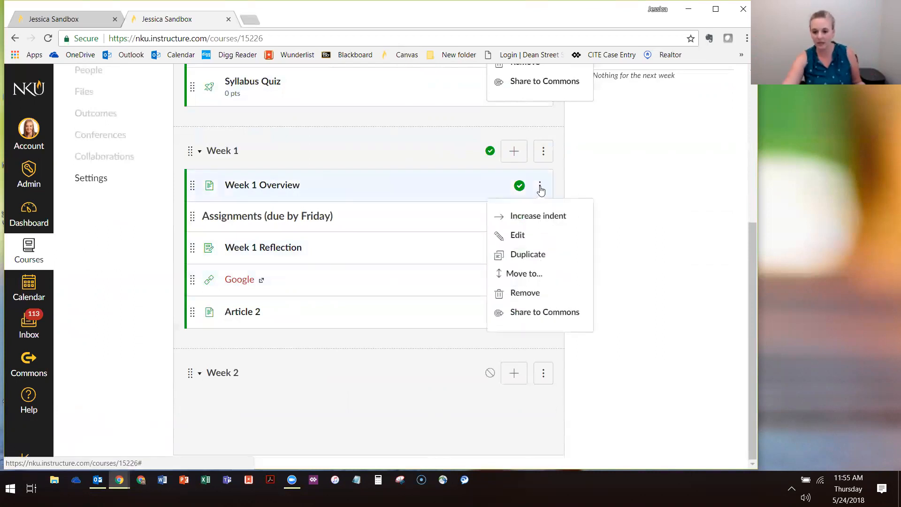
click(538, 256)
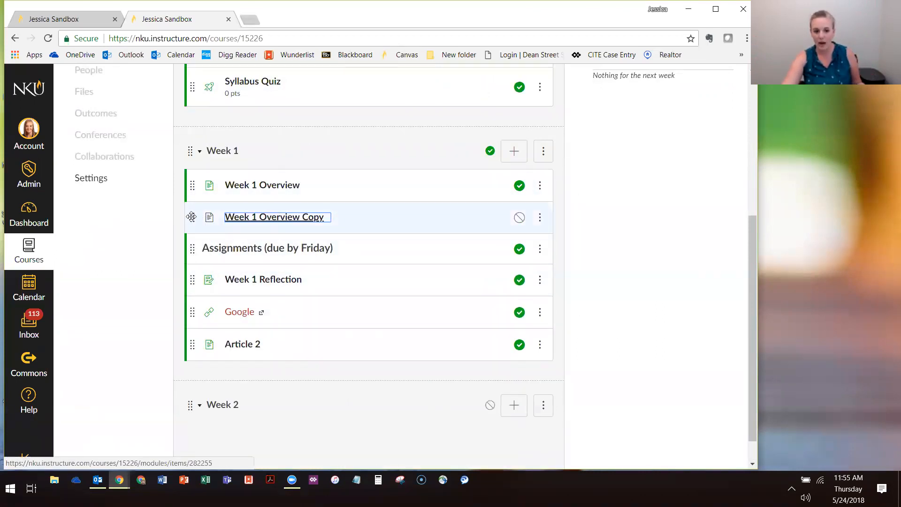
drag(193, 216, 271, 351)
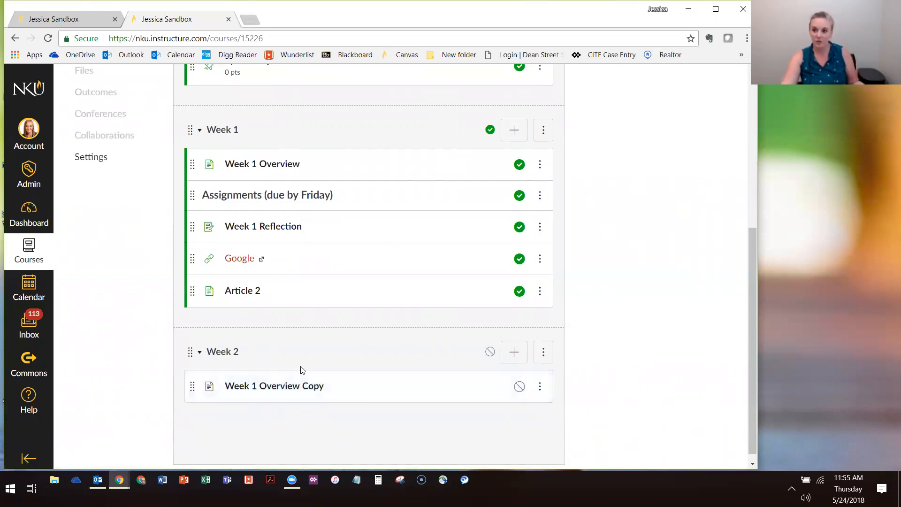
Look through the course modules and review the options available for the Week 1 Reflection assignment
scroll(302, 367, down, 1)
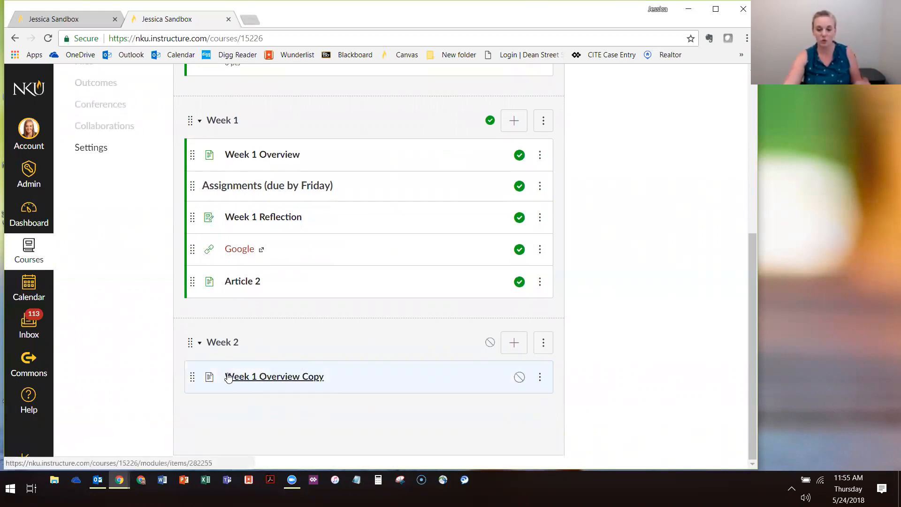
scroll(146, 225, up, 3)
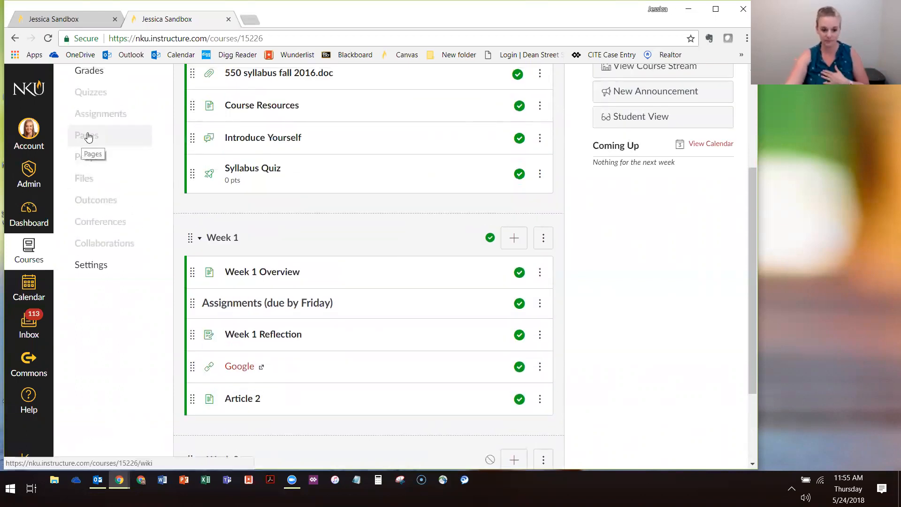
scroll(161, 117, down, 2)
scroll(230, 150, up, 3)
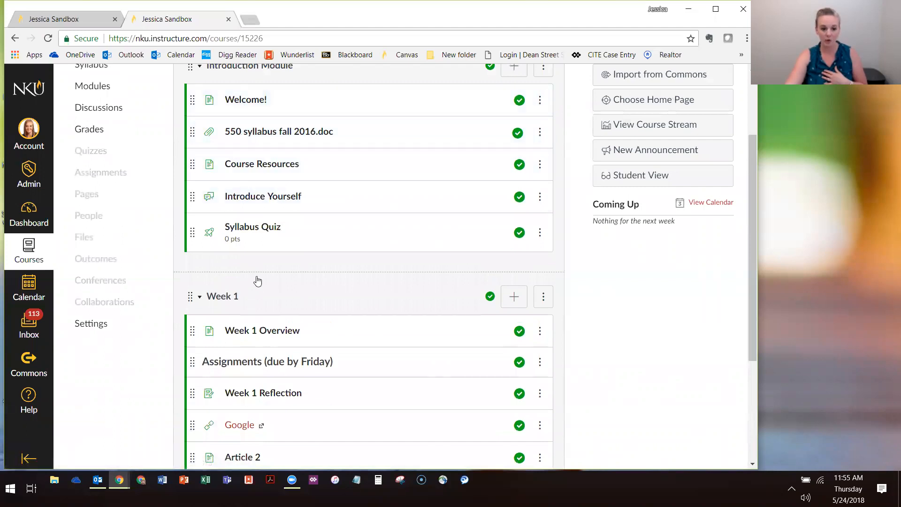
scroll(263, 254, down, 3)
scroll(381, 225, down, 1)
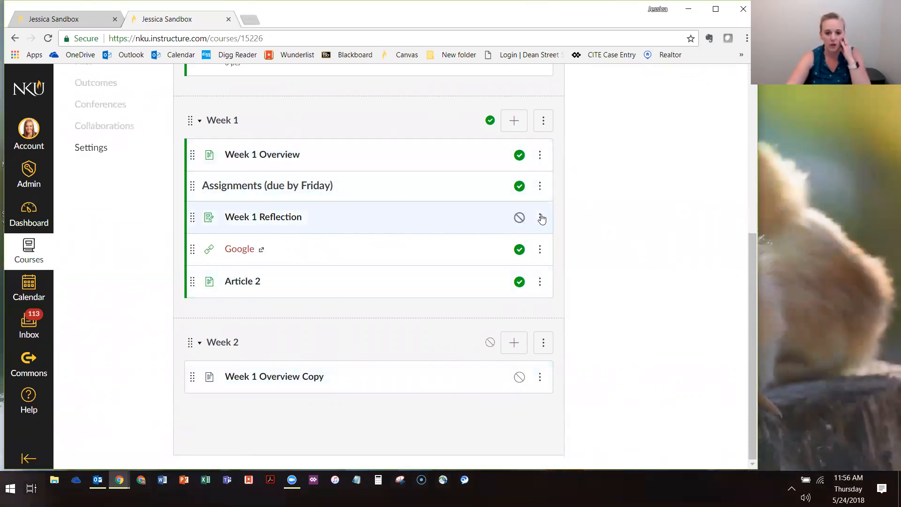
click(539, 217)
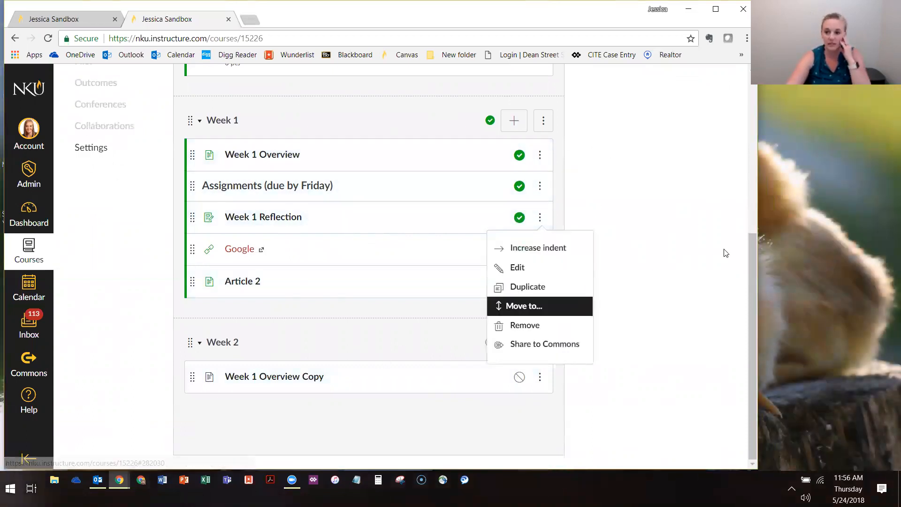
click(692, 231)
Start moving the Welcome! page from the Introduction Module to the top of the Week 1 module
scroll(438, 205, up, 4)
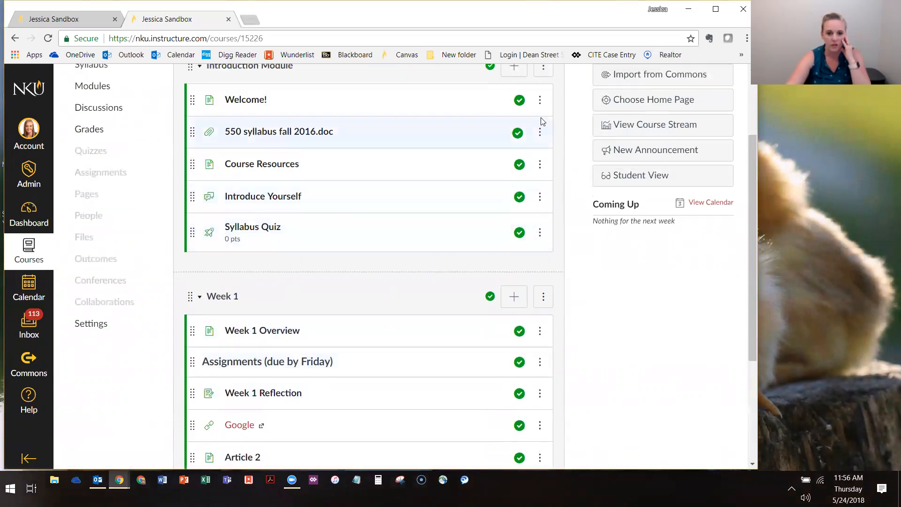
click(540, 100)
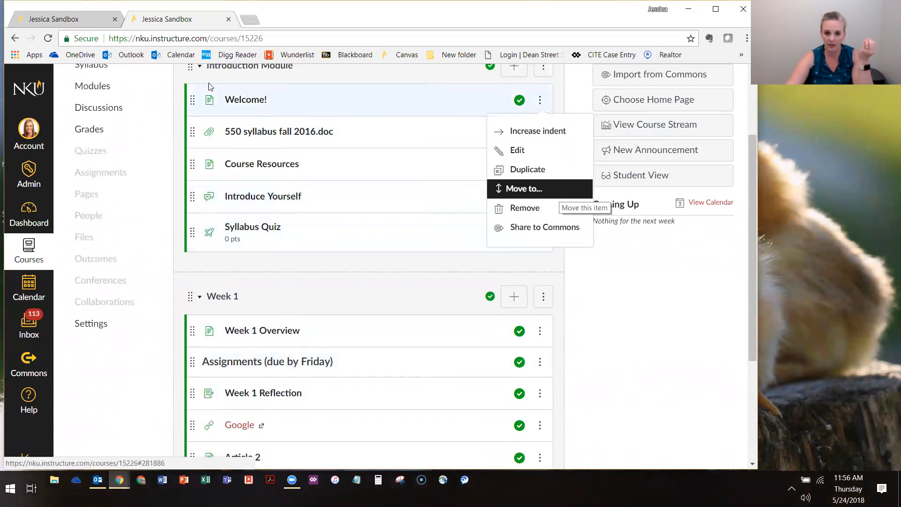
drag(190, 100, 230, 100)
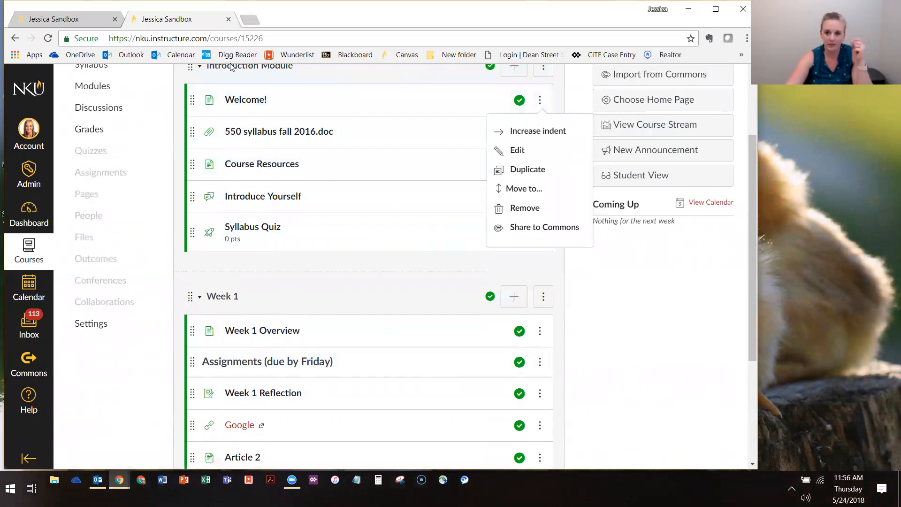
click(525, 189)
click(655, 144)
click(638, 172)
click(597, 206)
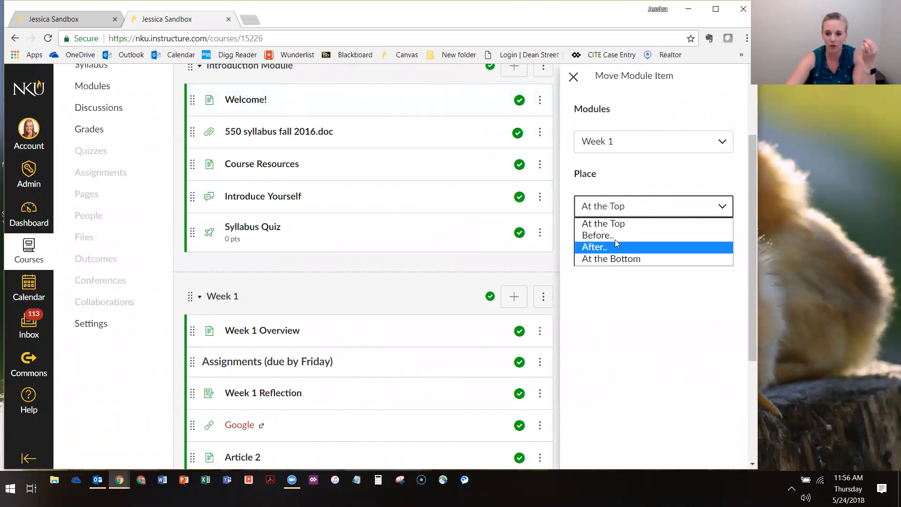
click(610, 223)
Try placing the Welcome! page before Week 1 Reflection in the Week 1 module, and cancel the move
click(615, 143)
click(611, 172)
click(611, 207)
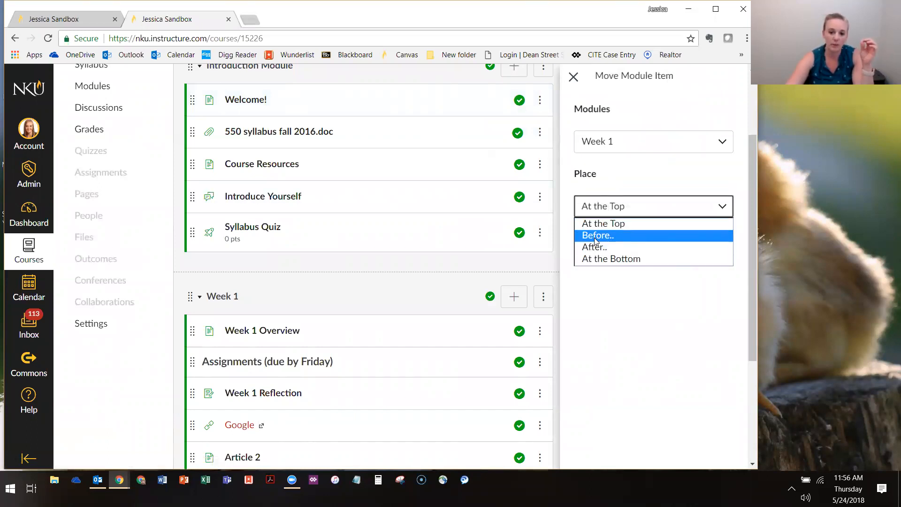
click(595, 237)
click(612, 242)
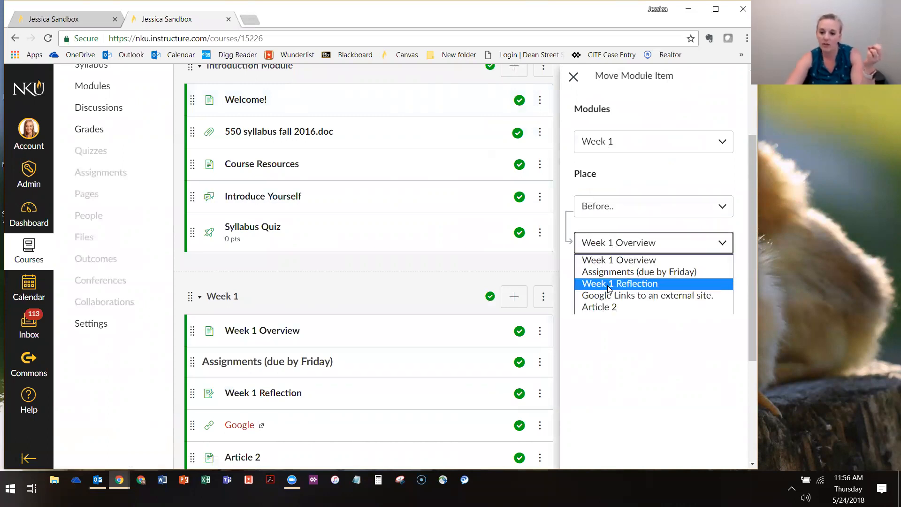
click(608, 285)
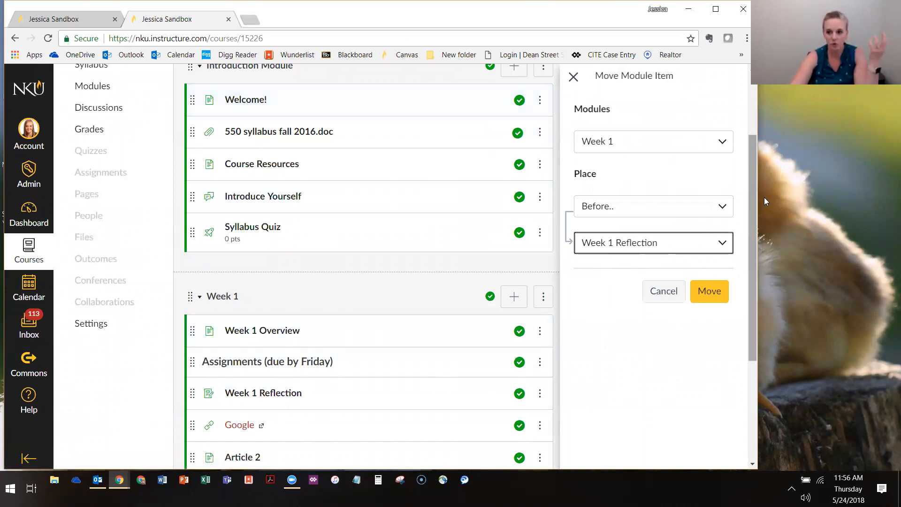
click(662, 291)
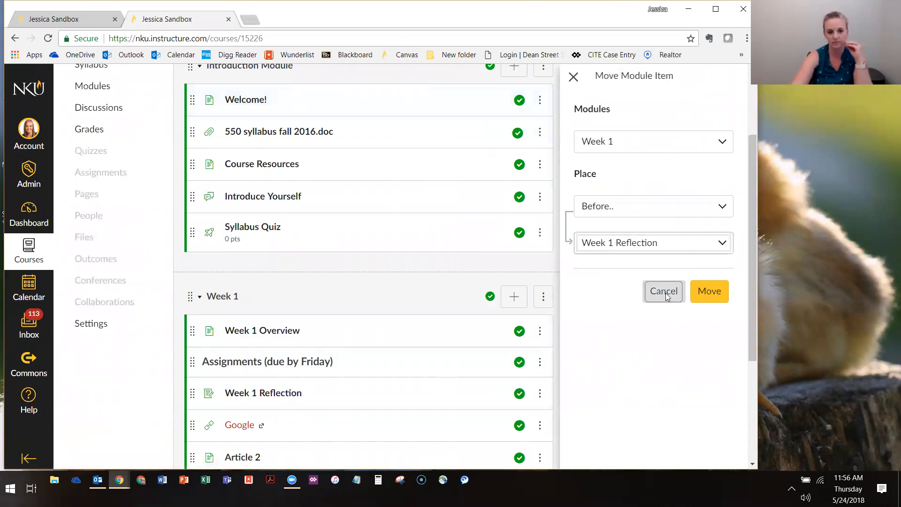
Remove the Welcome! page from the Introduction Module and confirm the removal
click(539, 100)
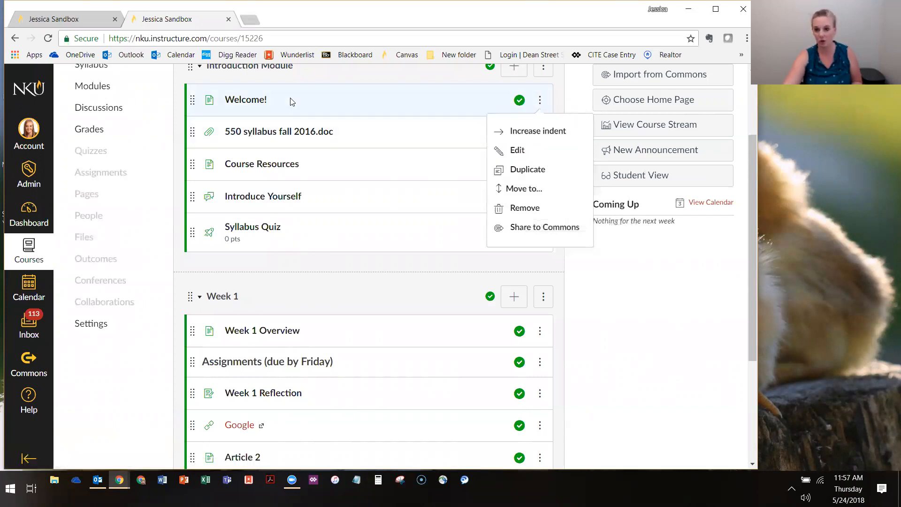
click(525, 207)
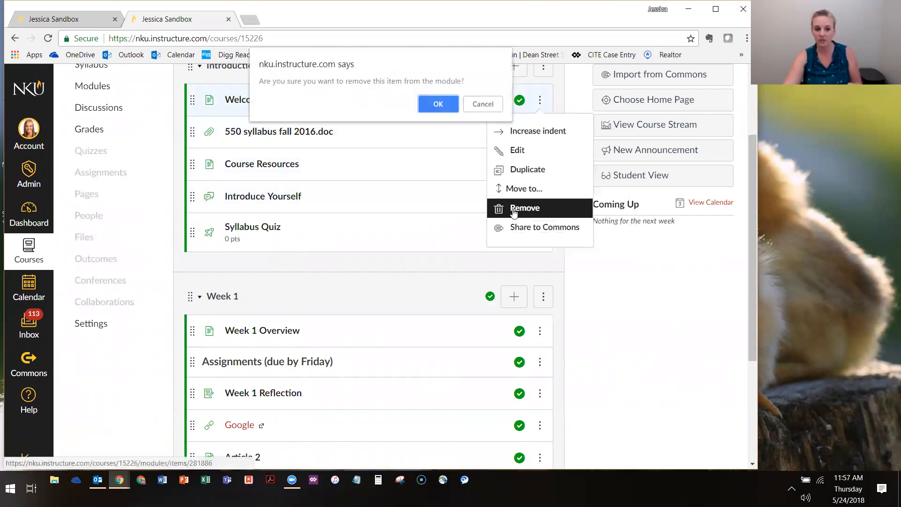
click(438, 104)
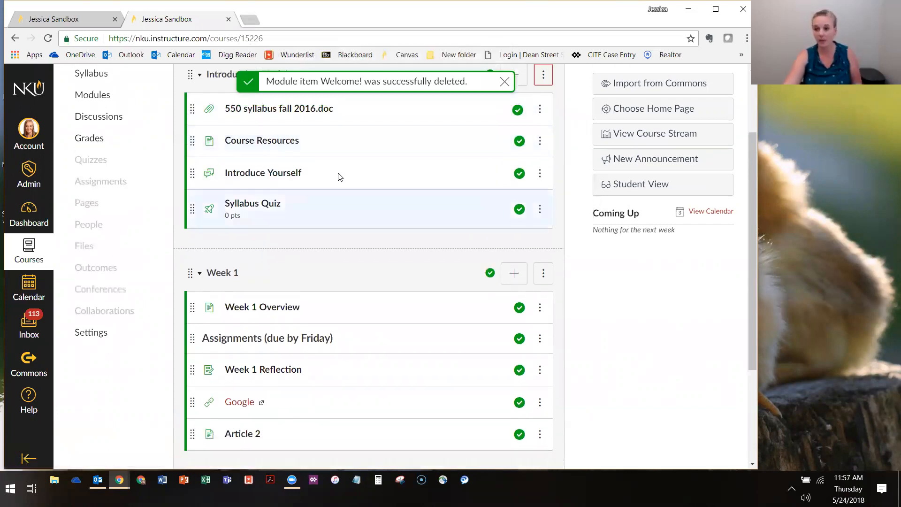
Add the existing Welcome content page to the Introduction Module without indentation and move it to the top of the module
scroll(344, 198, up, 2)
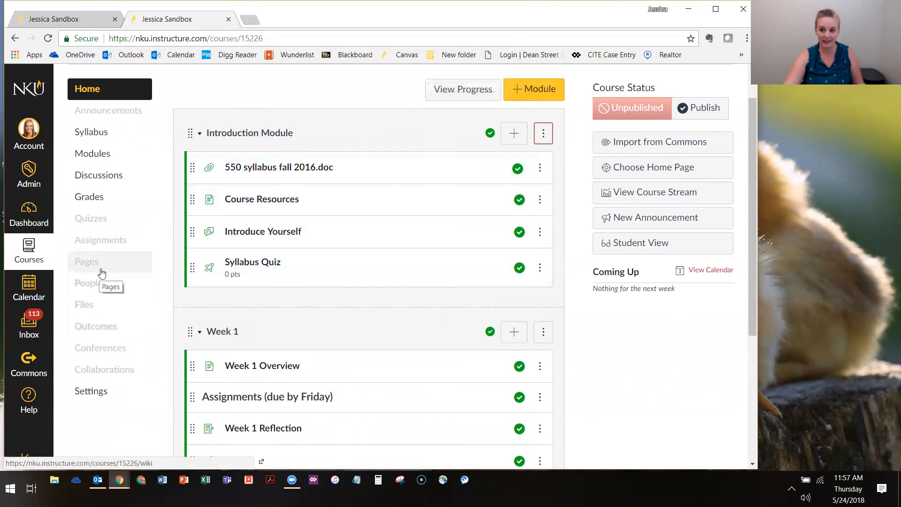
click(514, 136)
click(193, 172)
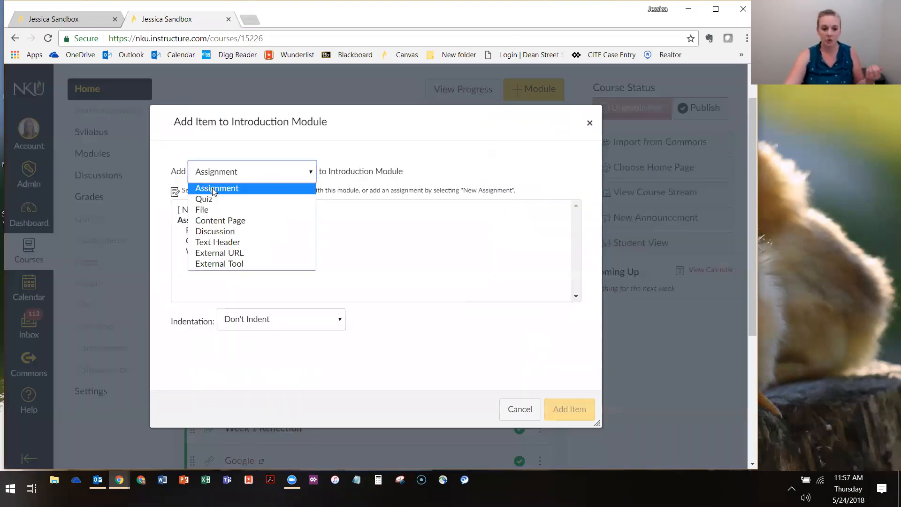
click(222, 221)
click(206, 281)
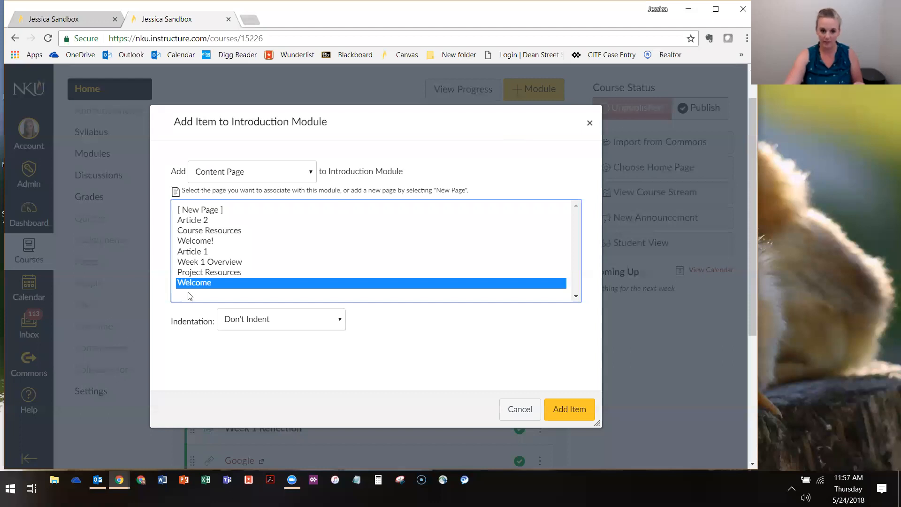
click(582, 421)
drag(203, 303, 205, 158)
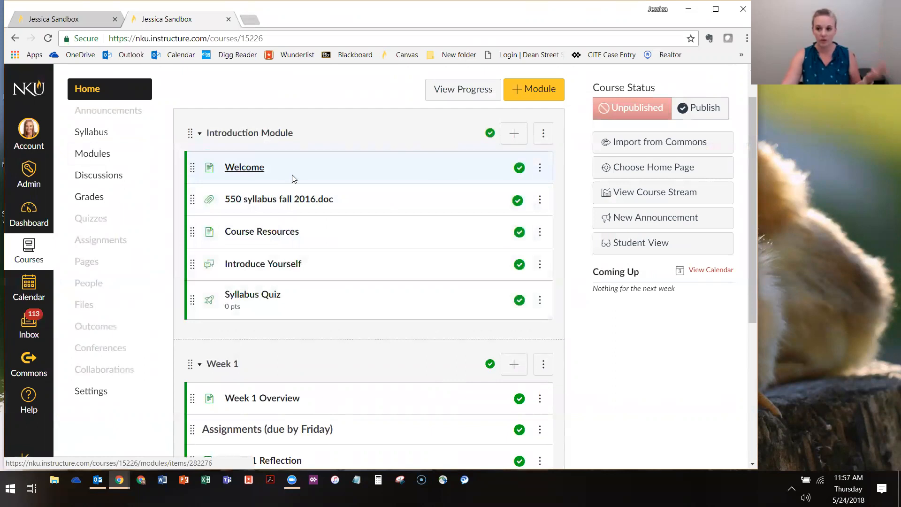
Review the Welcome page's options and those of Welcome! in the list of all pages, and return to the course home page
click(237, 171)
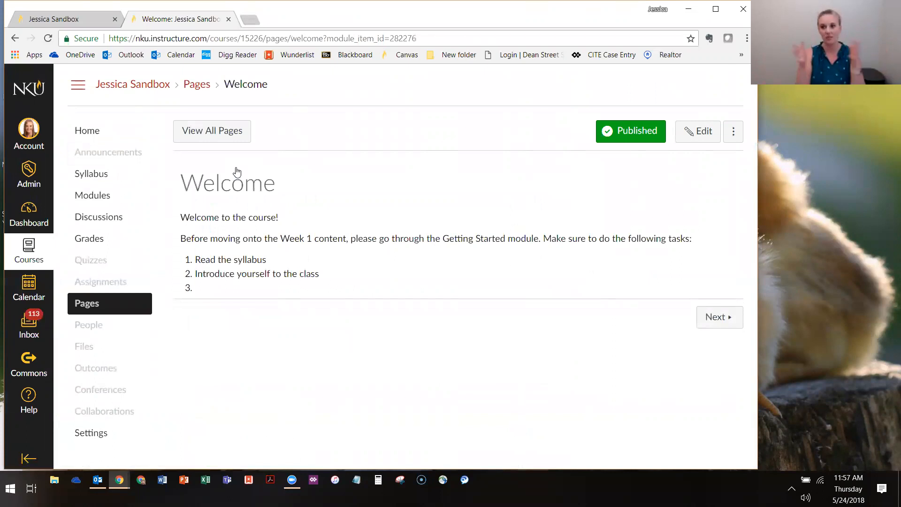
click(733, 133)
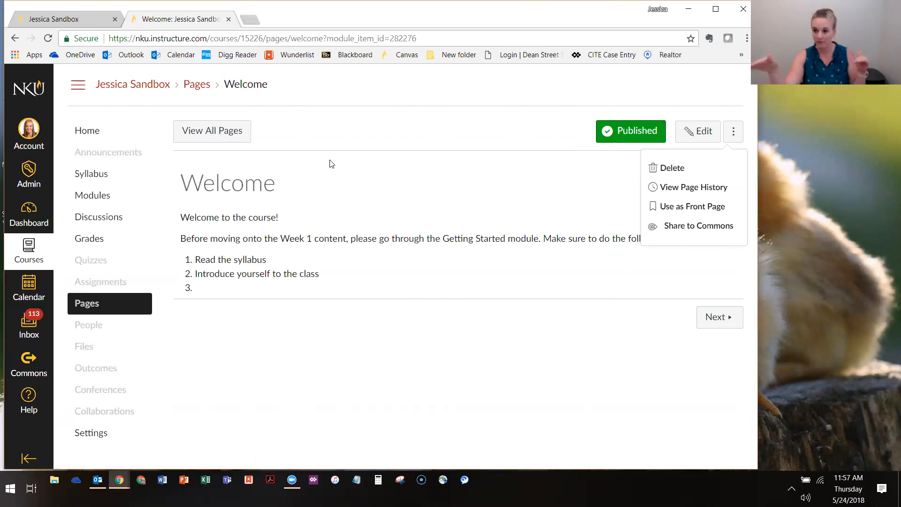
click(216, 125)
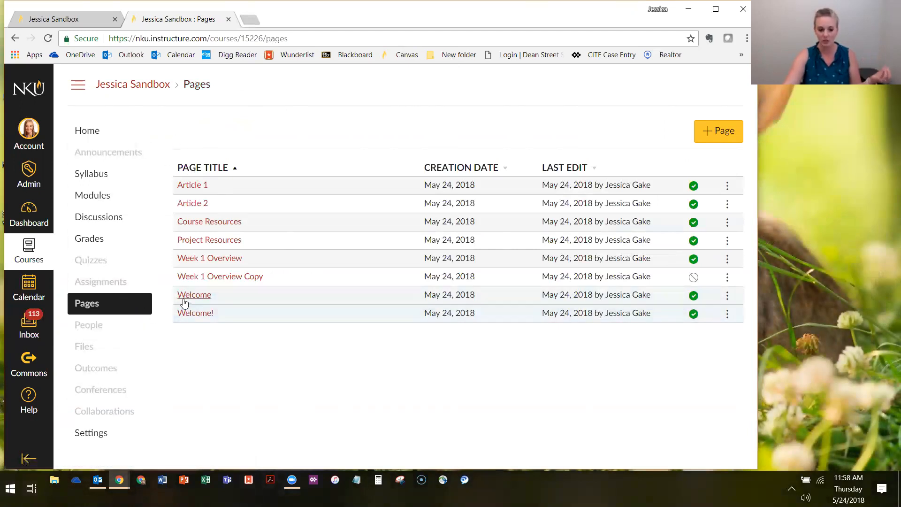
click(697, 424)
click(726, 314)
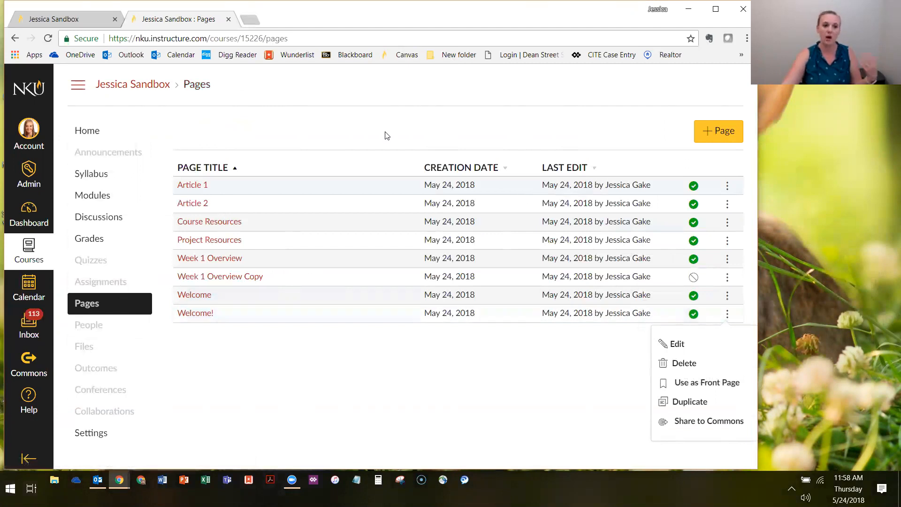
click(114, 127)
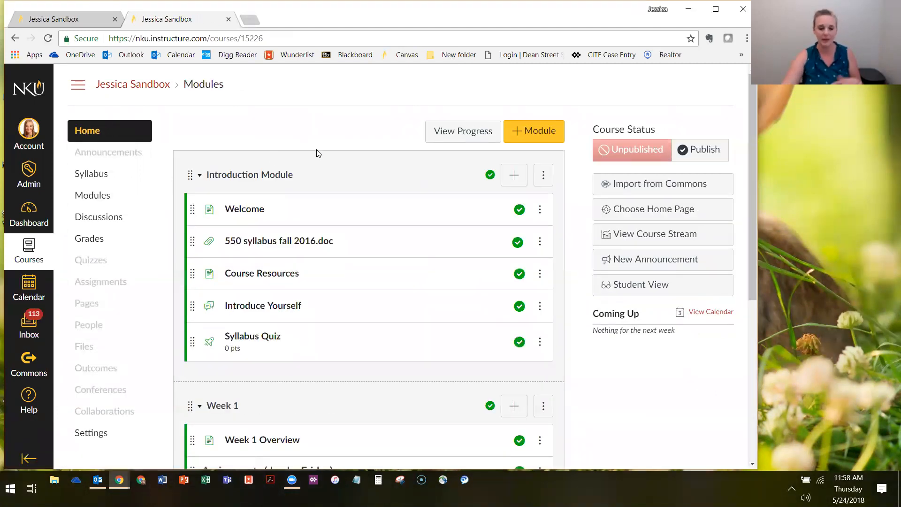
Review the options available for the Welcome item in the Introduction Module, and leave them without choosing any
click(540, 210)
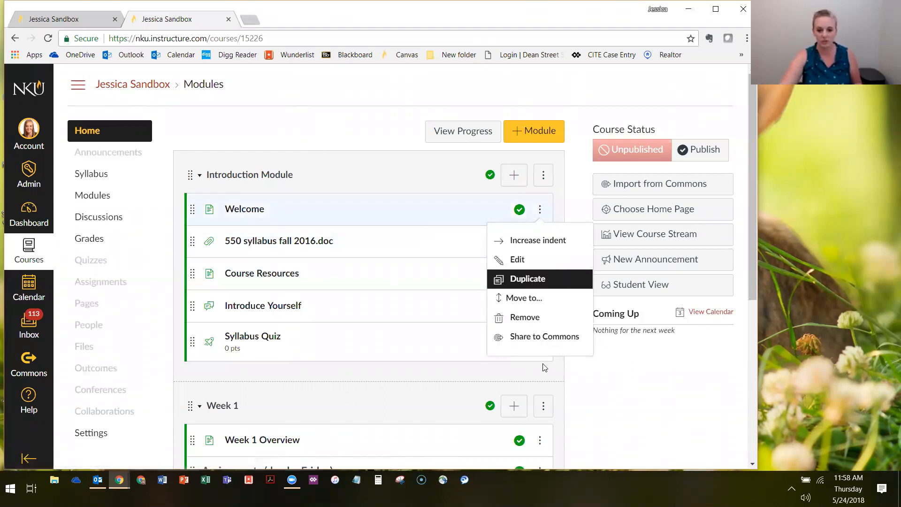
click(339, 138)
click(539, 210)
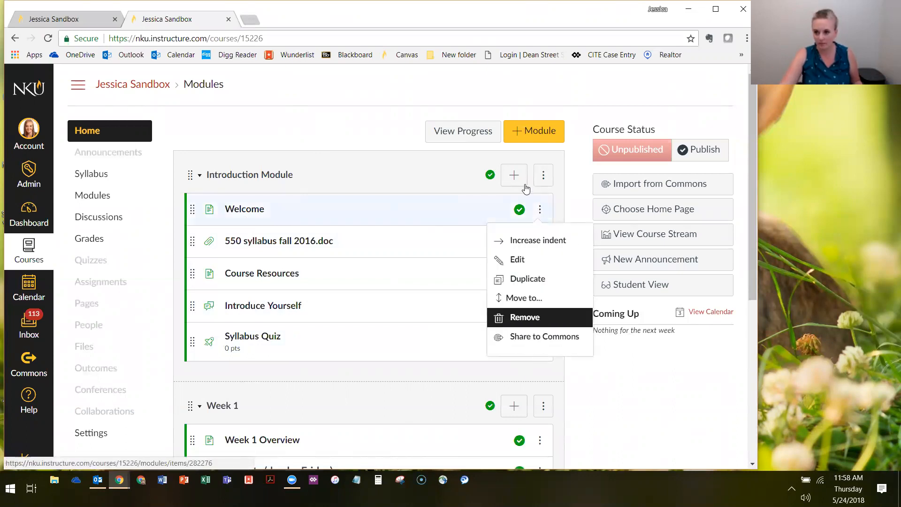
click(392, 135)
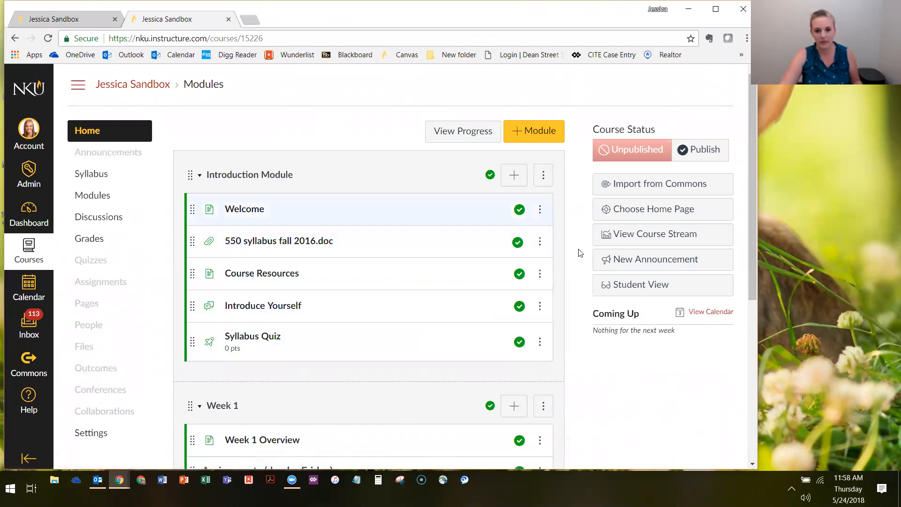
Examine the Introduction Module's settings, cancel without updating, and look through the module's options
click(543, 176)
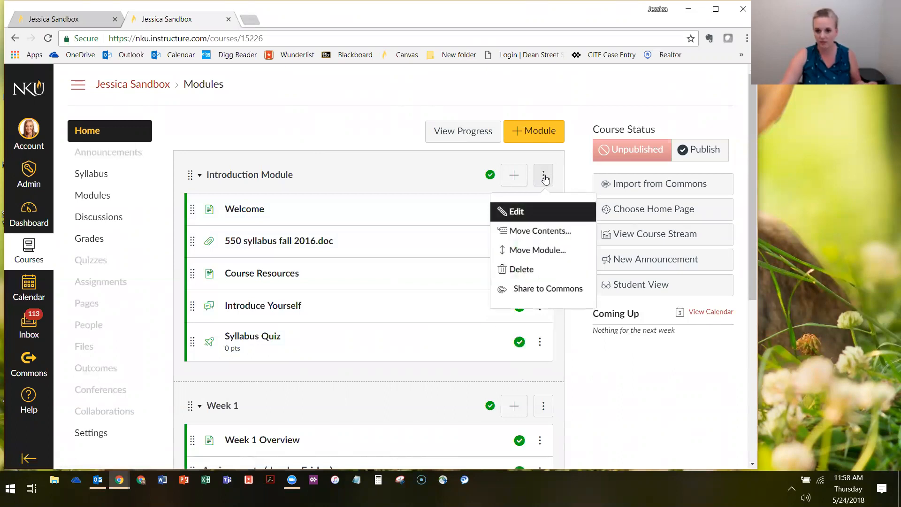
click(540, 214)
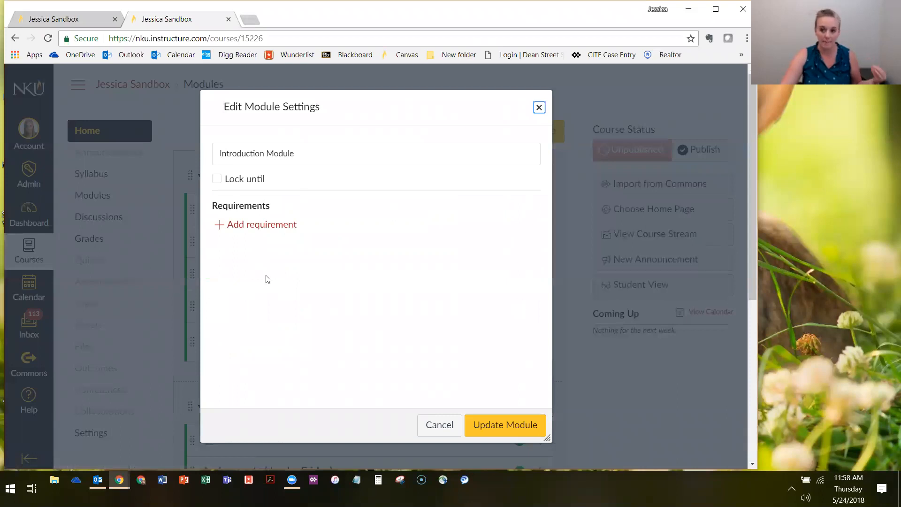
click(438, 420)
click(543, 175)
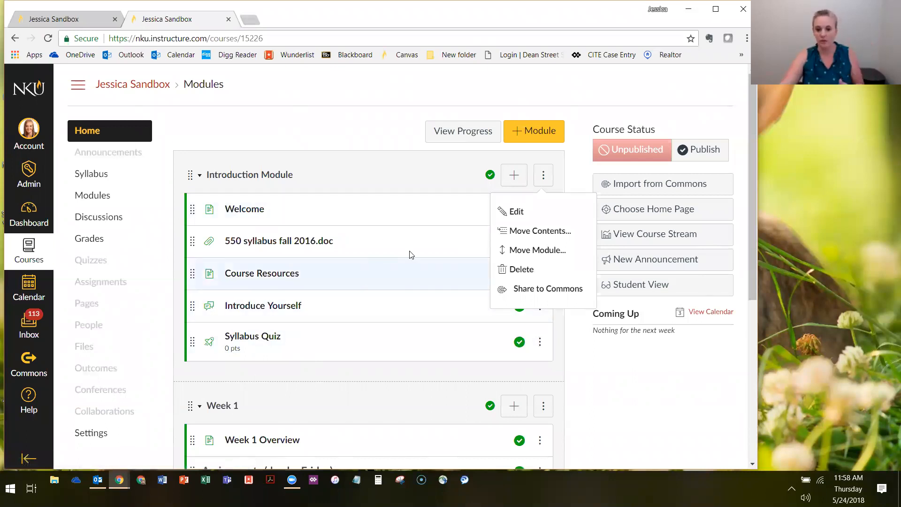
scroll(243, 189, down, 1)
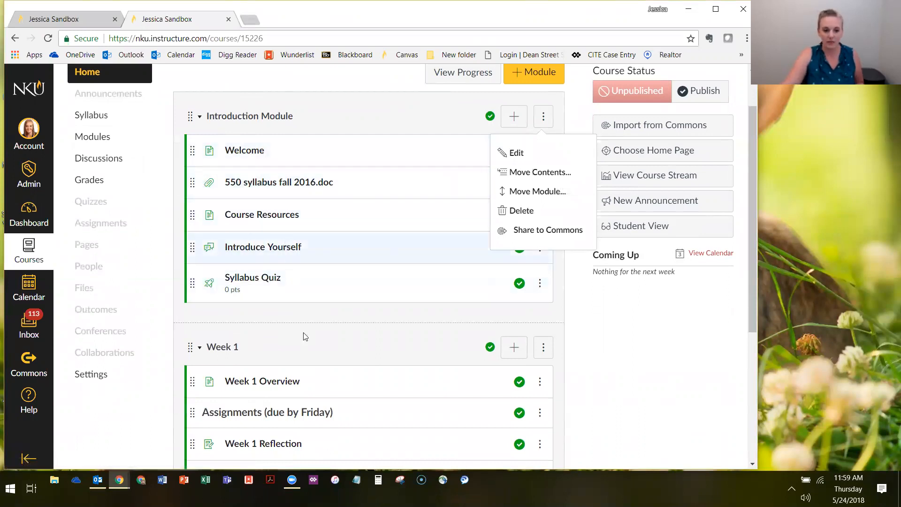
scroll(240, 412, down, 2)
scroll(335, 356, up, 3)
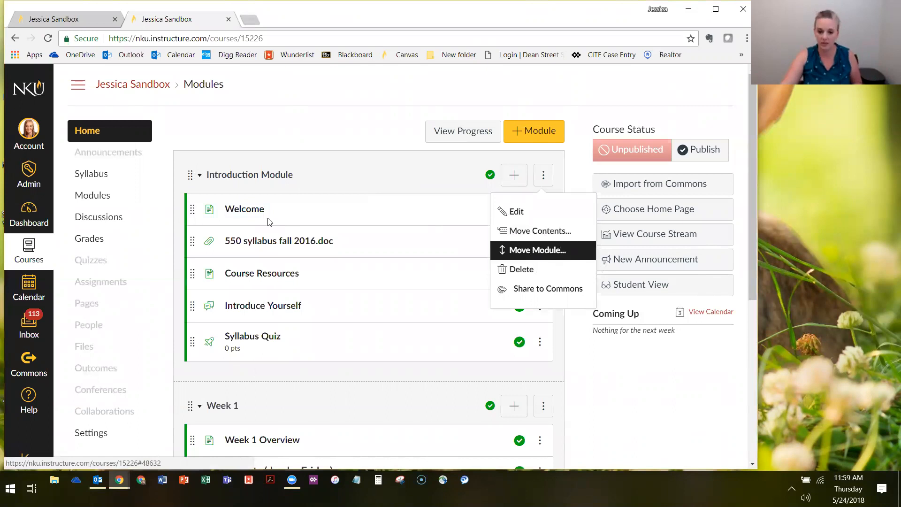
Collapse the Introduction Module and Week 1 module, and move the Introduction Module below Week 2
click(184, 223)
click(199, 175)
click(200, 225)
drag(189, 175, 197, 298)
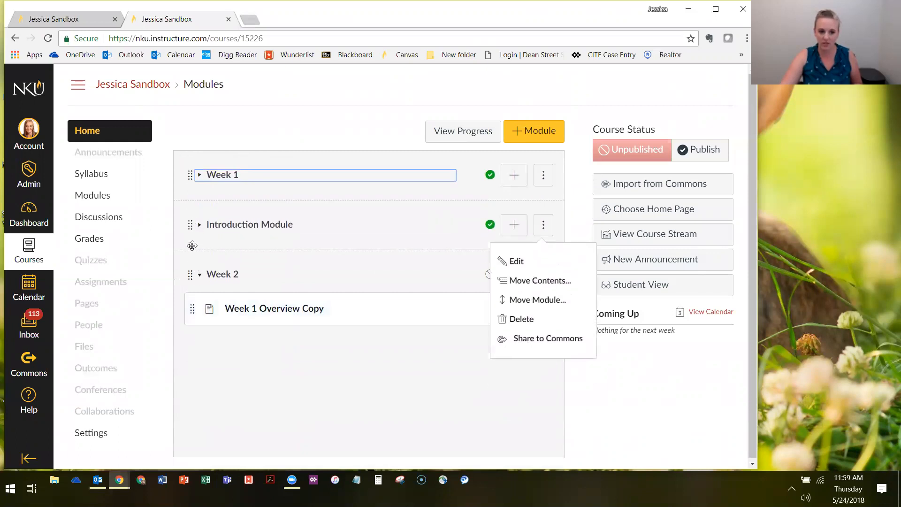
drag(190, 247, 197, 327)
Move the collapsed Introduction Module back above Week 1, and expand both modules
click(195, 324)
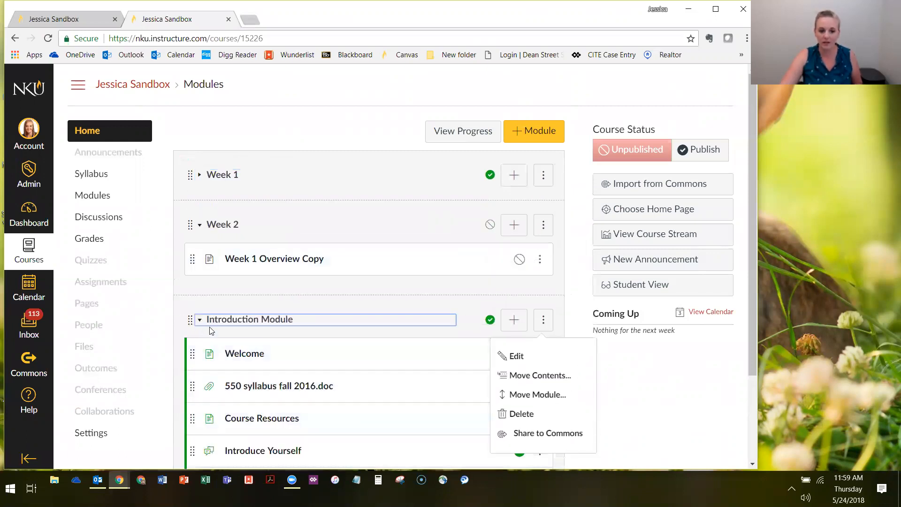
click(195, 324)
drag(191, 324, 203, 152)
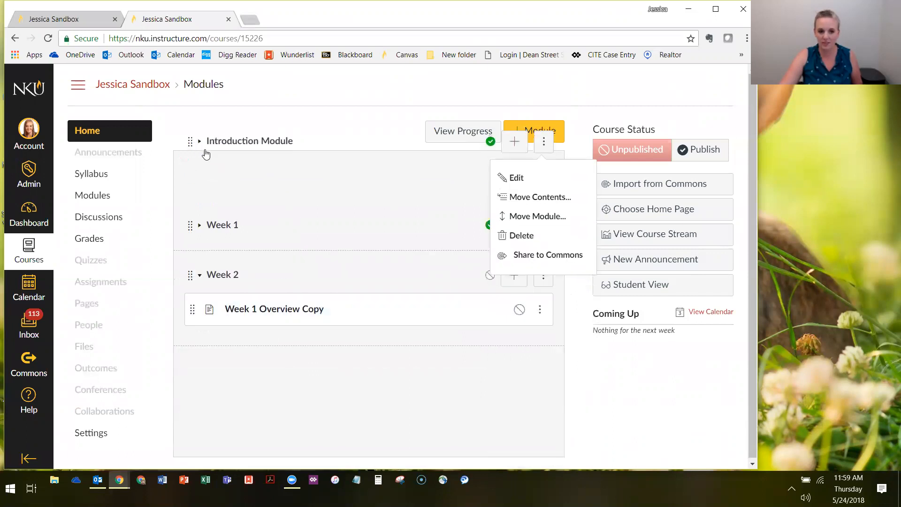
click(200, 175)
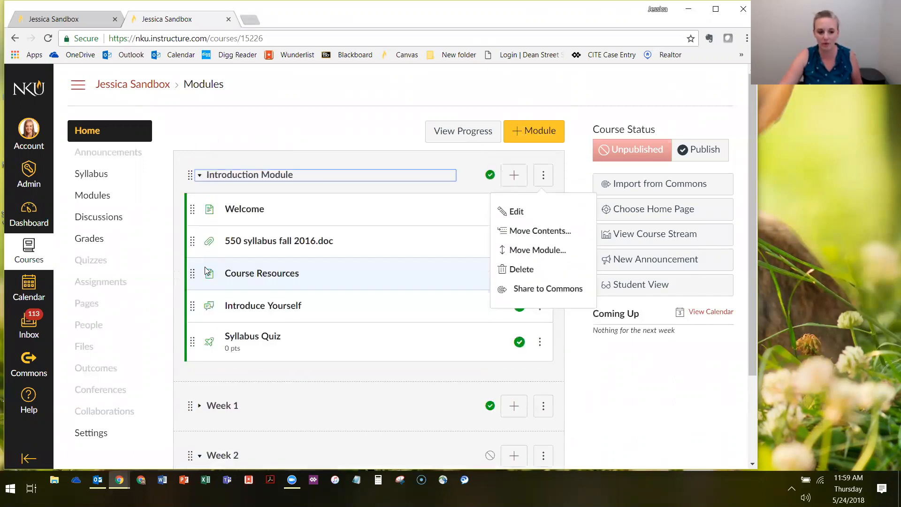
scroll(204, 269, down, 3)
click(199, 293)
scroll(351, 354, up, 3)
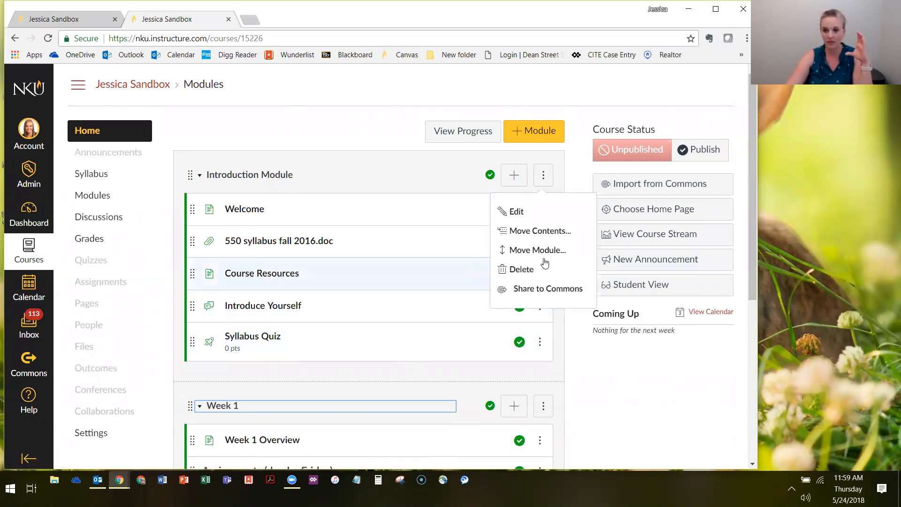
Compare the Introduction Module's options with those of its Welcome item, and look through all the course modules
double_click(548, 184)
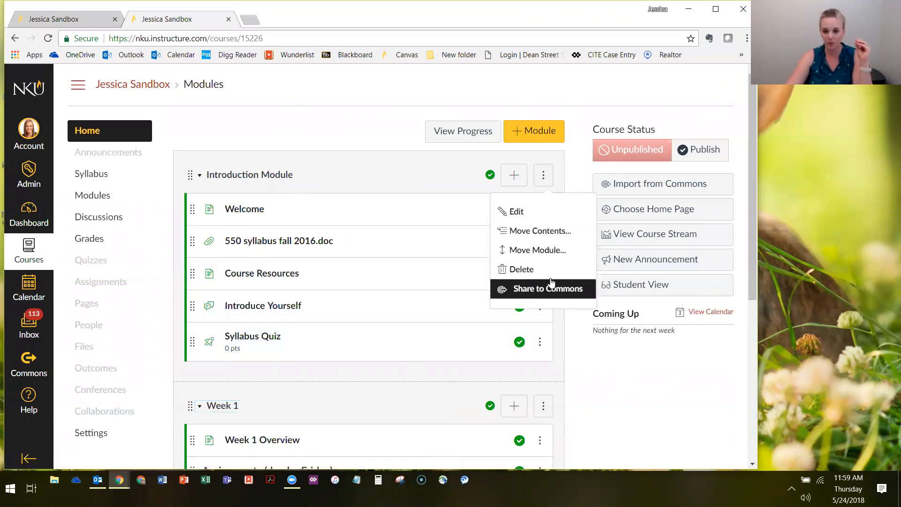
click(660, 403)
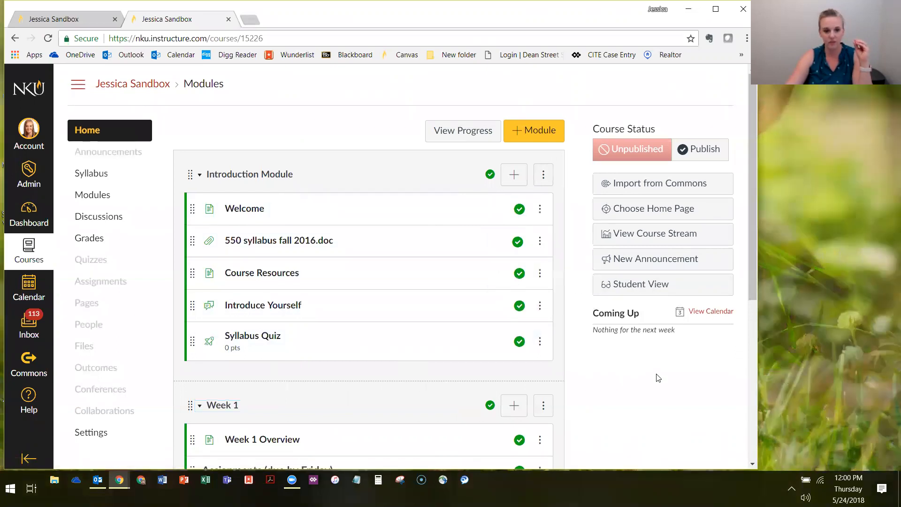
scroll(659, 375, down, 3)
scroll(659, 352, down, 3)
scroll(656, 343, up, 6)
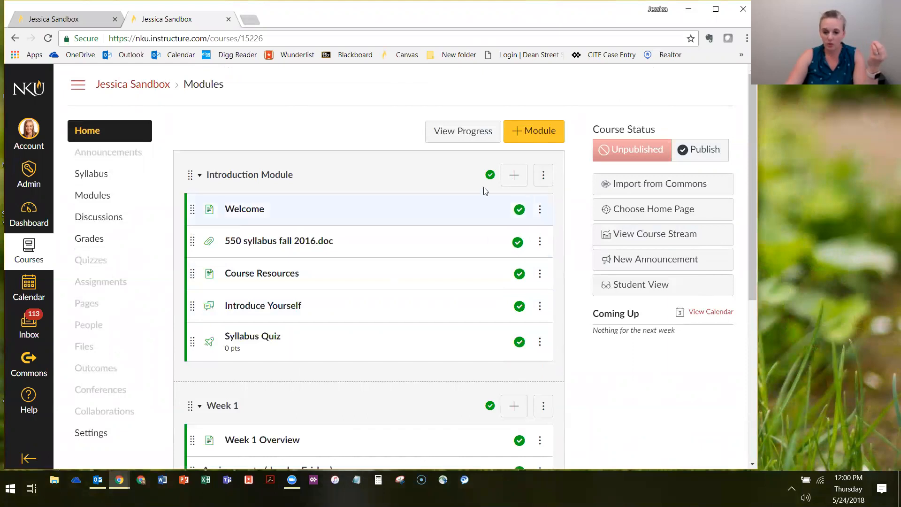
scroll(483, 174, down, 1)
click(539, 151)
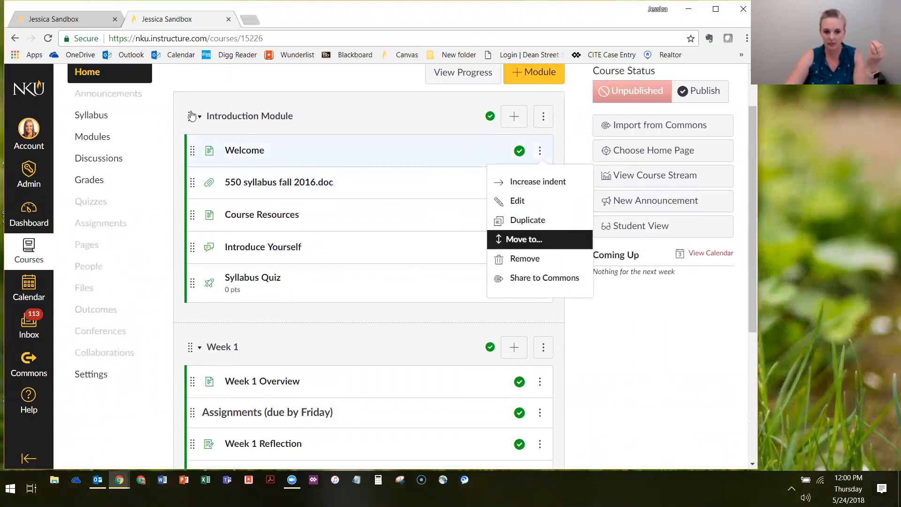
click(652, 418)
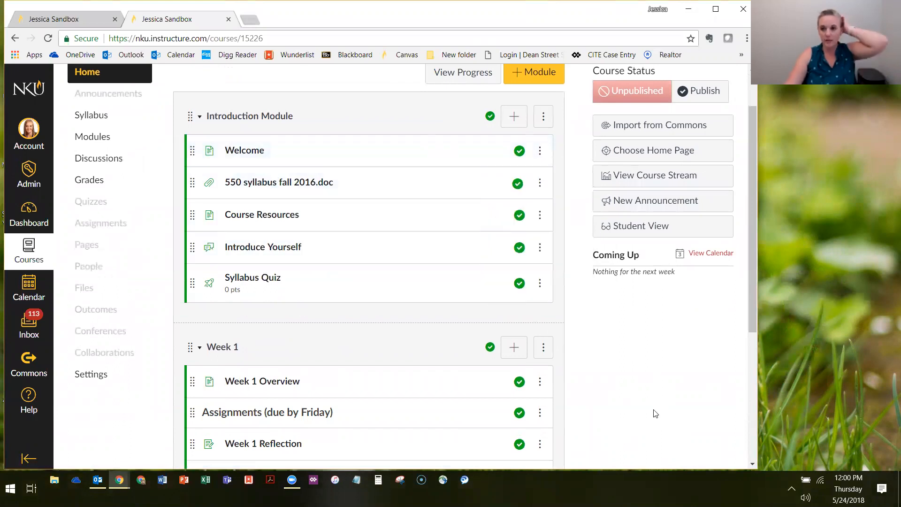
scroll(442, 274, down, 4)
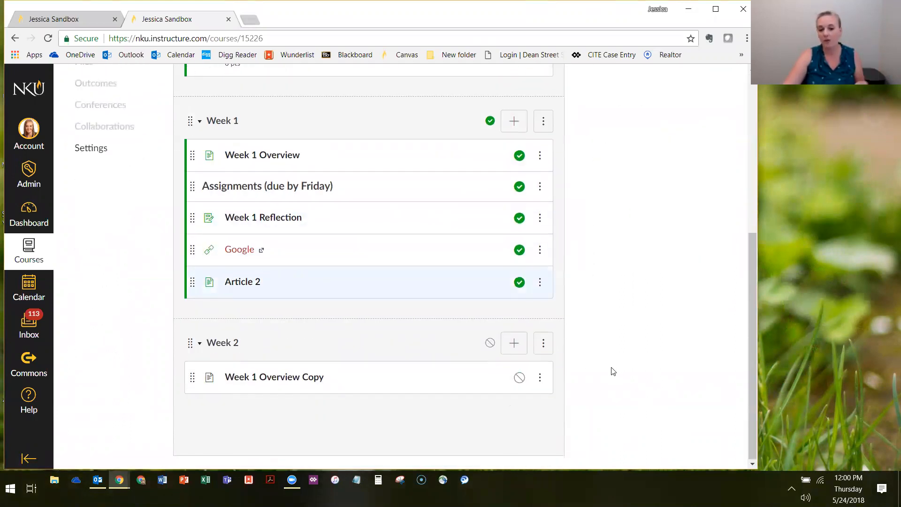
scroll(612, 369, up, 5)
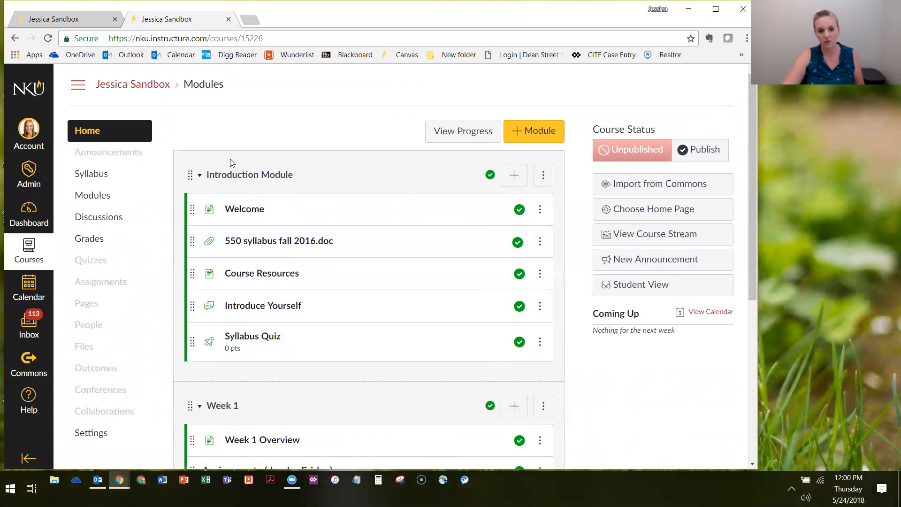
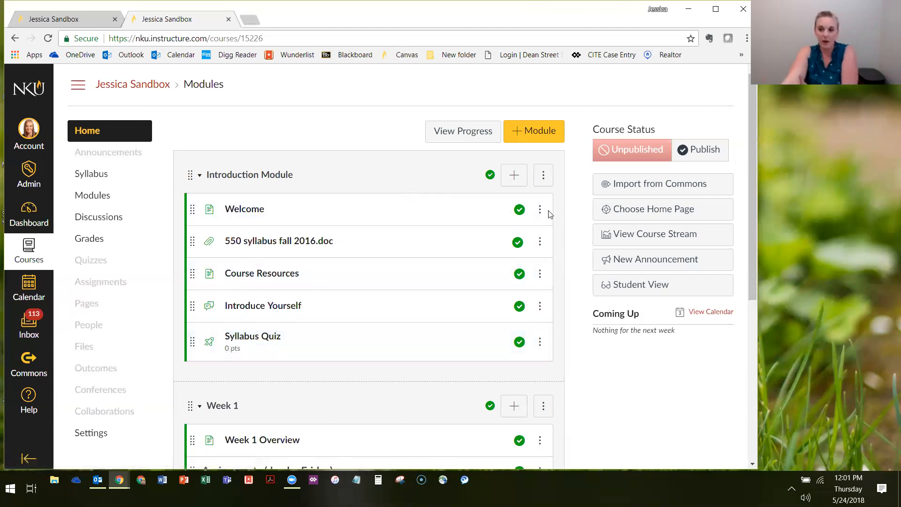
Edit the Introduction Module's settings to lock it until May 25, 2018, and update the module
click(543, 175)
click(544, 174)
click(543, 174)
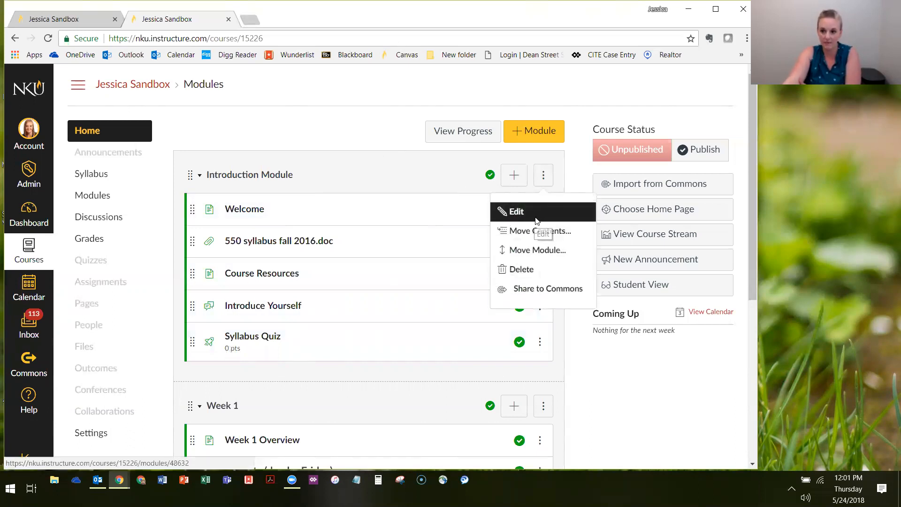
click(537, 220)
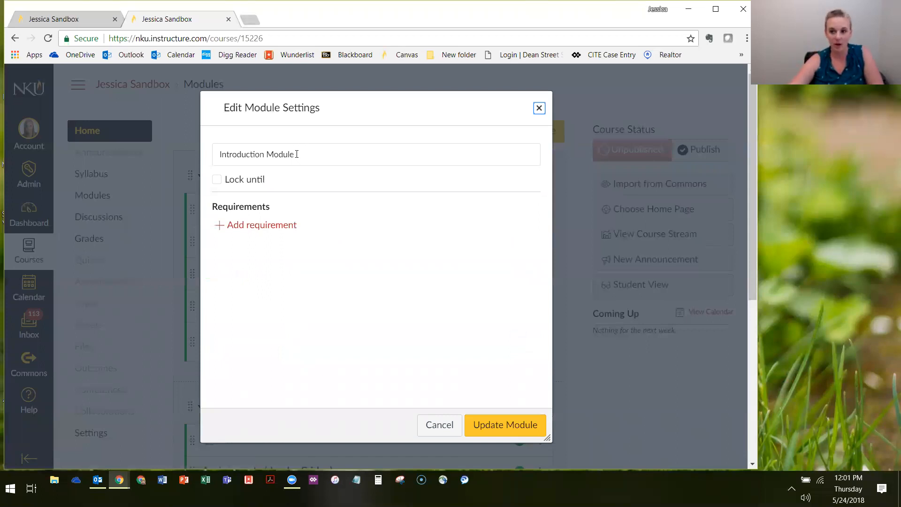
click(216, 180)
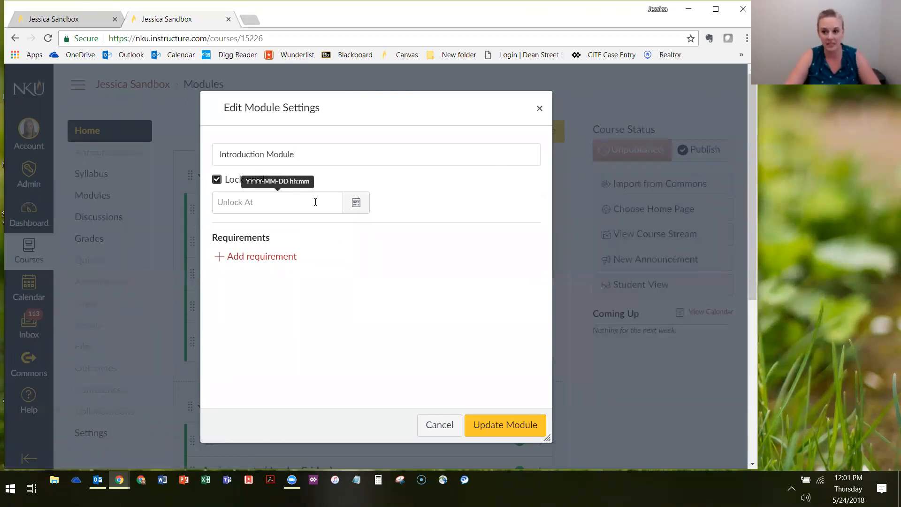
click(356, 202)
click(325, 310)
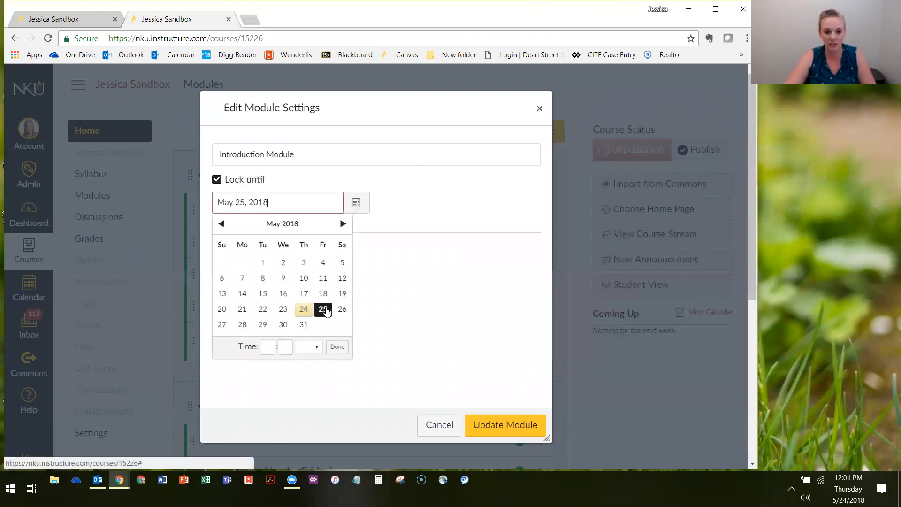
click(416, 232)
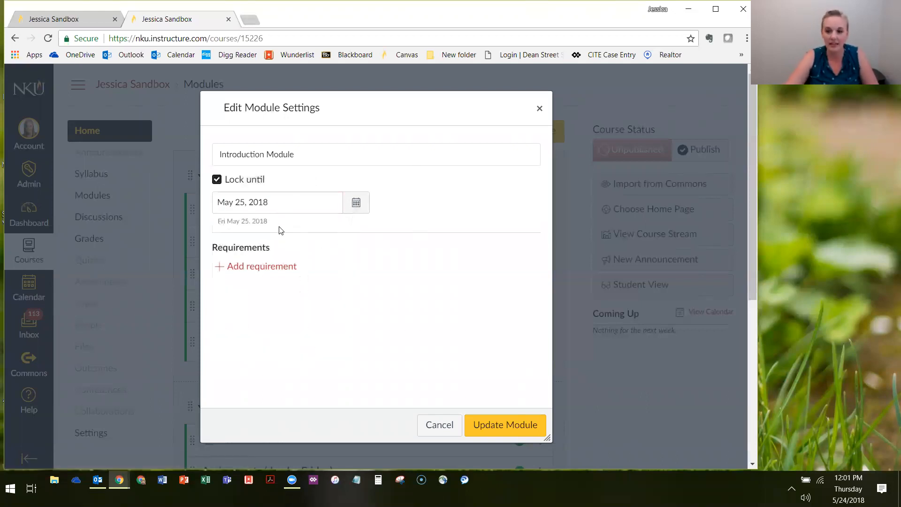
click(304, 203)
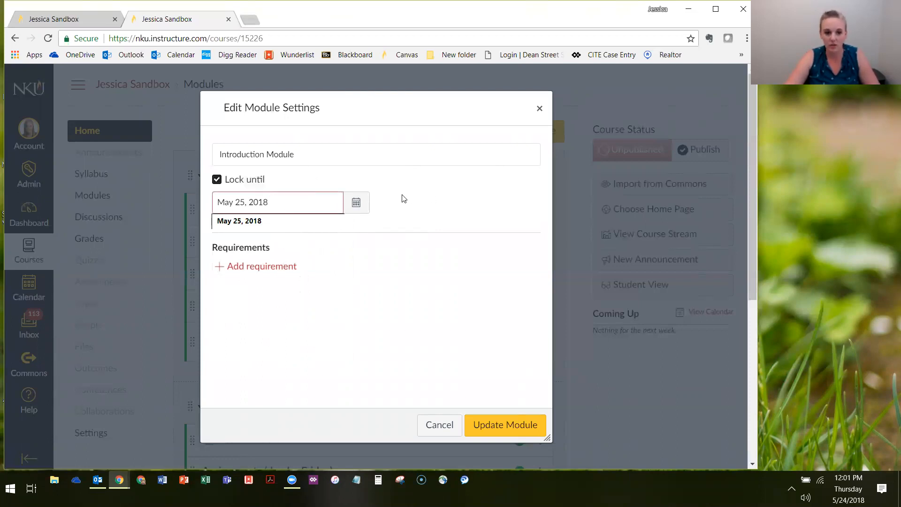
click(306, 200)
click(355, 214)
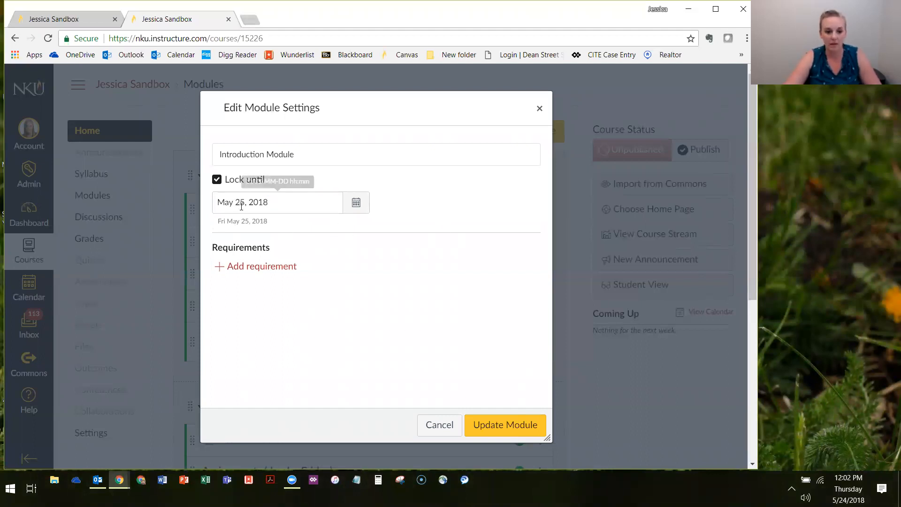
click(505, 423)
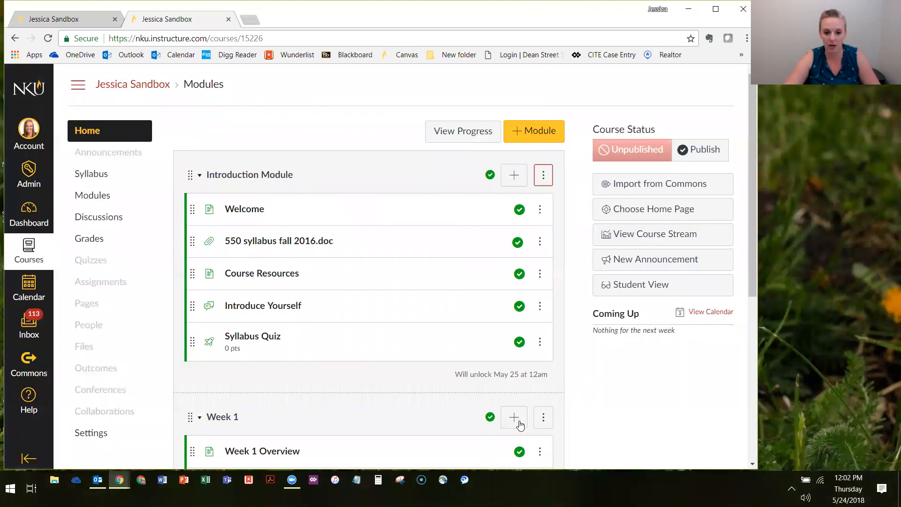
Enter Student View and examine the Introduction Module's lock and unlock date as students see them
click(638, 288)
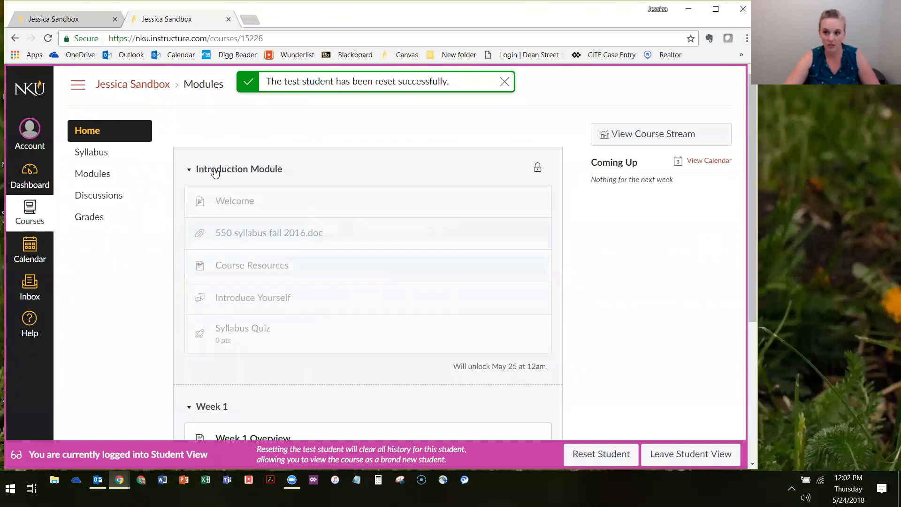
scroll(371, 199, down, 1)
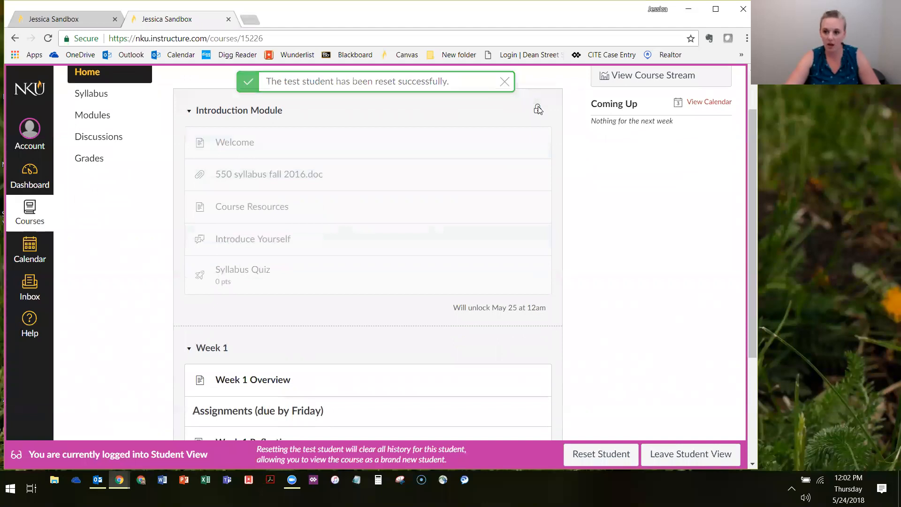
drag(454, 306, 559, 311)
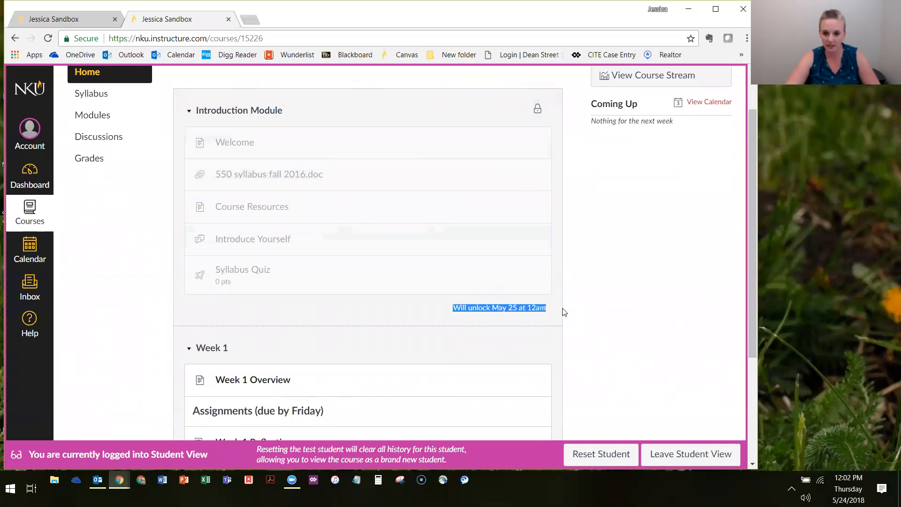
click(564, 312)
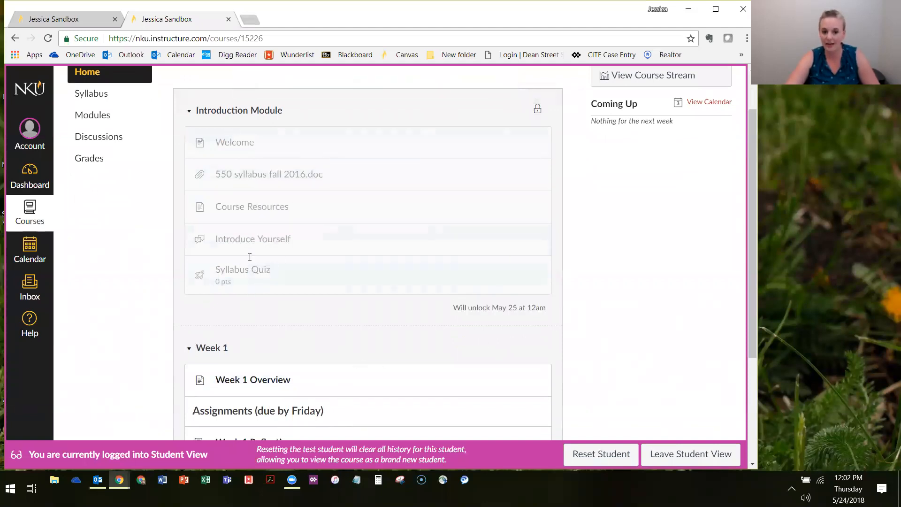
scroll(292, 246, up, 2)
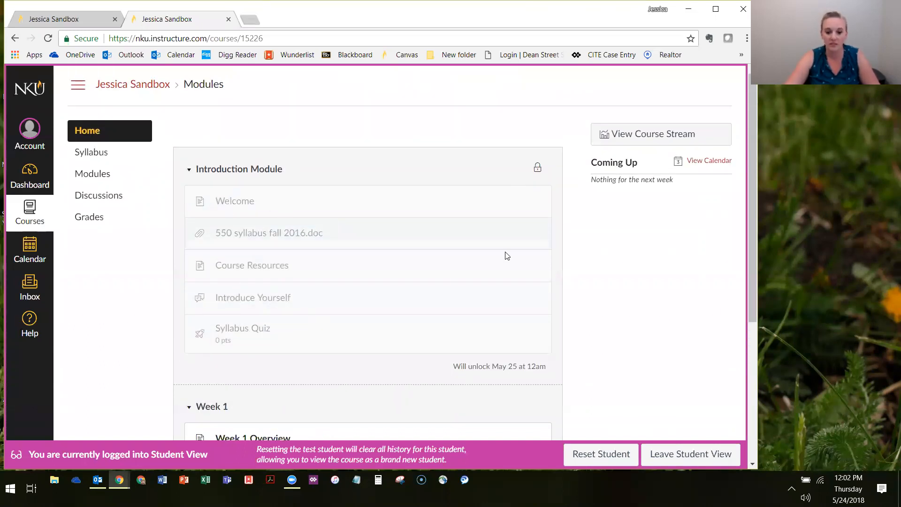
drag(451, 371, 565, 372)
click(488, 380)
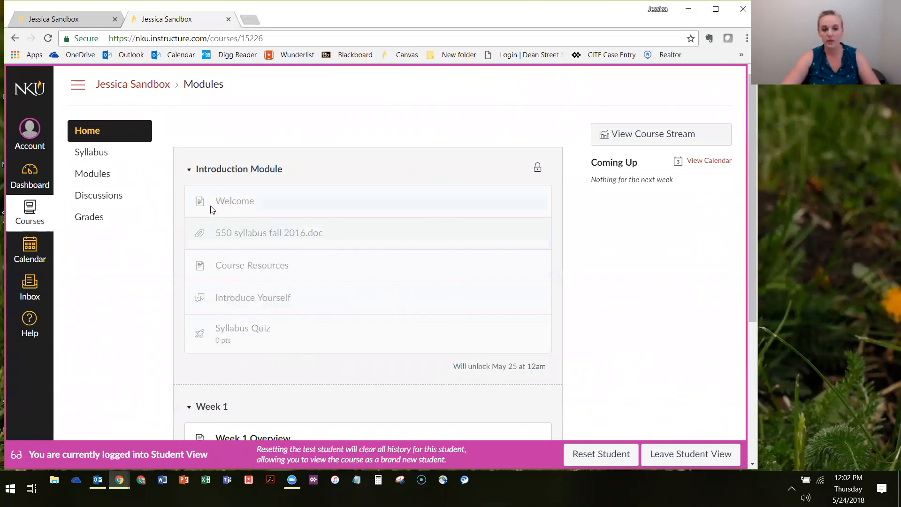
Look over the Introduction Module's items from Welcome to Syllabus Quiz as a student, and leave Student View
scroll(225, 188, down, 1)
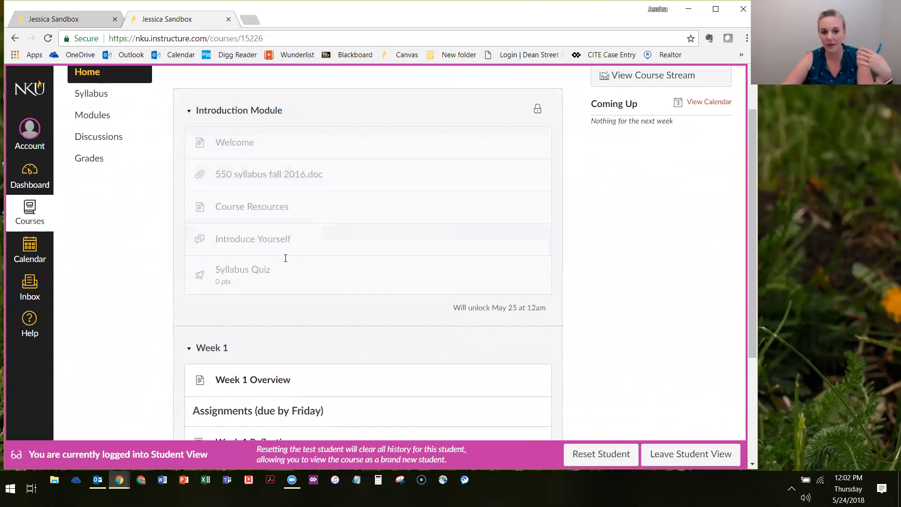
drag(207, 283, 286, 279)
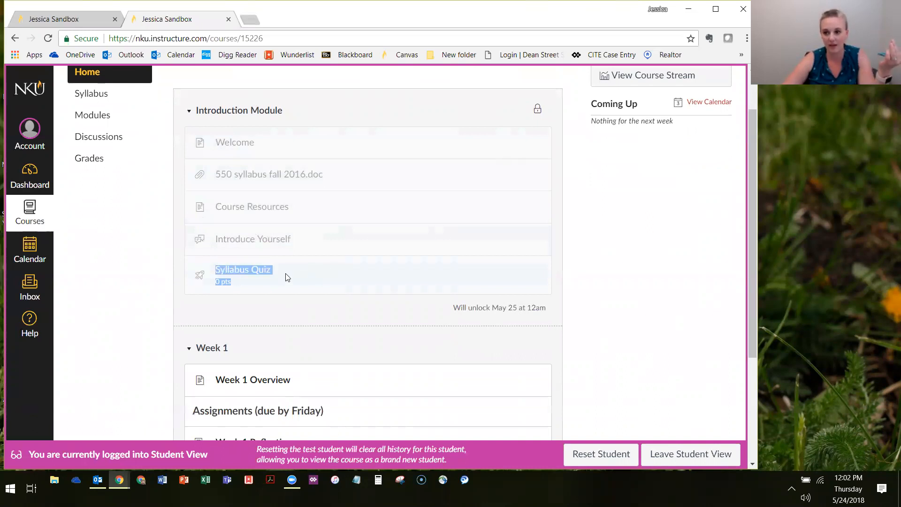
drag(242, 137, 279, 265)
click(307, 260)
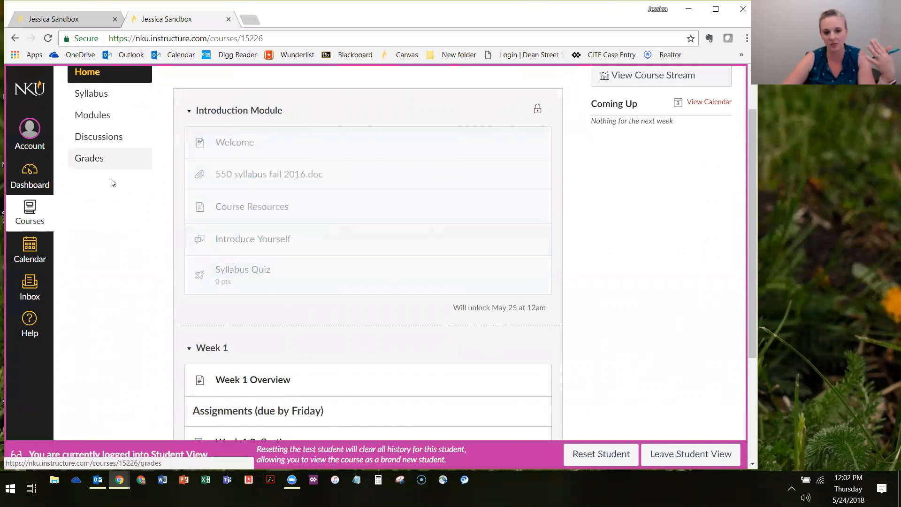
drag(208, 220, 219, 147)
click(267, 237)
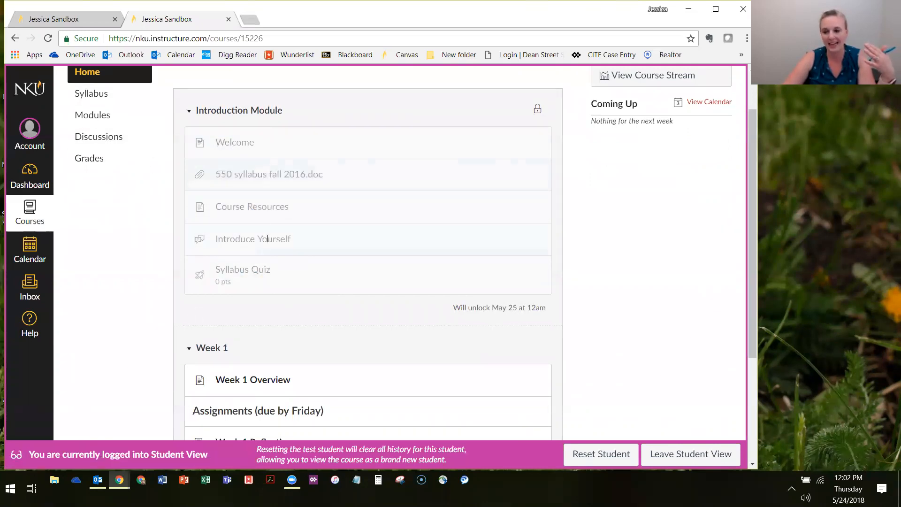
click(695, 462)
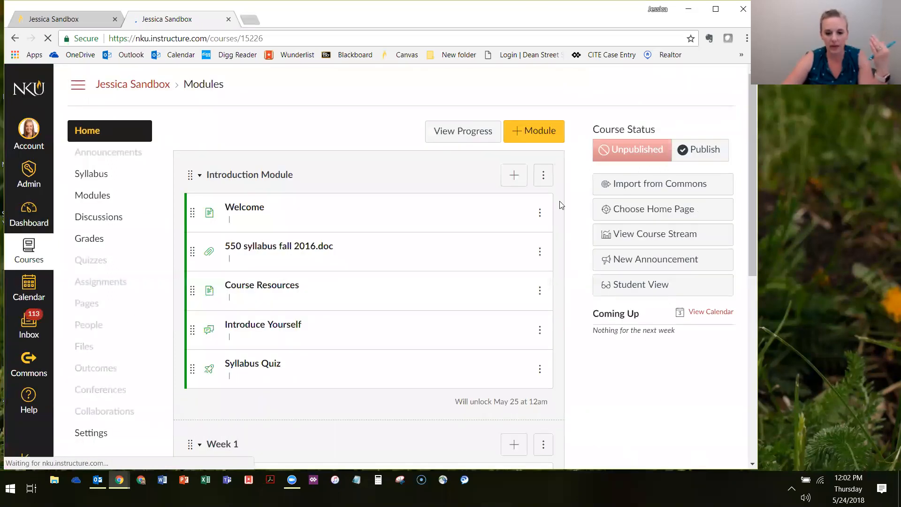
Remove the lock date from the Introduction Module's settings and update the module
click(543, 175)
click(528, 213)
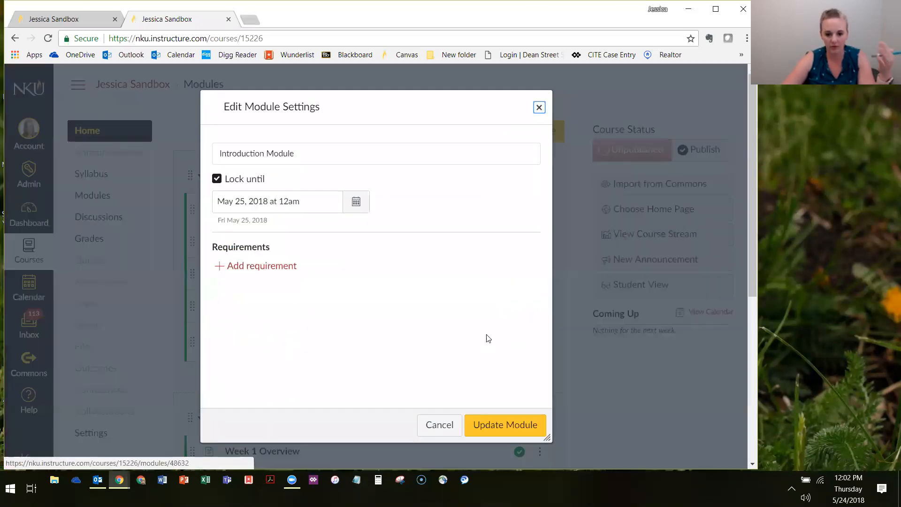
click(216, 179)
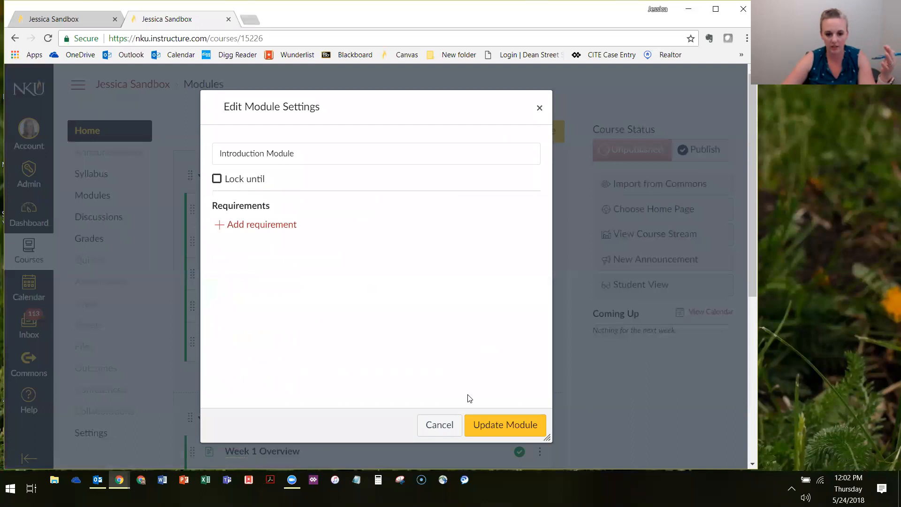
click(505, 424)
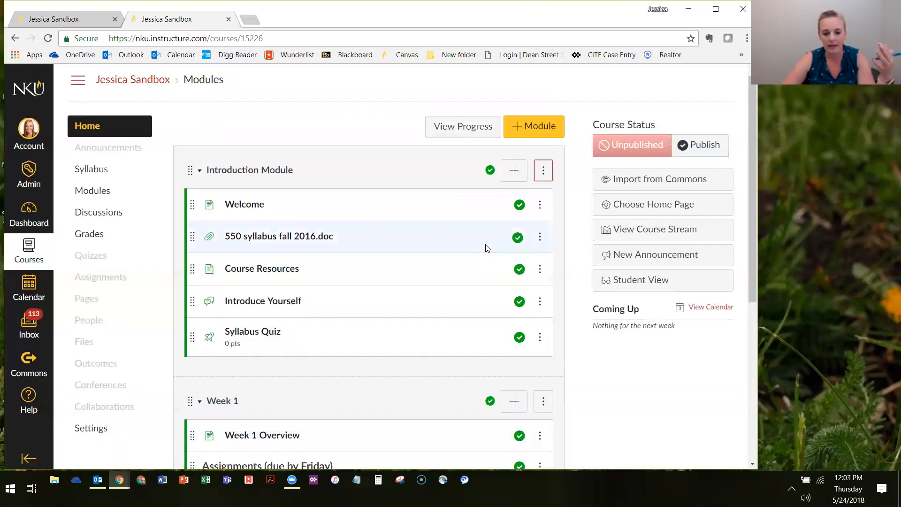
Add the Introduction Module as a prerequisite of the Week 1 module and update Week 1
scroll(446, 231, down, 3)
scroll(446, 231, down, 1)
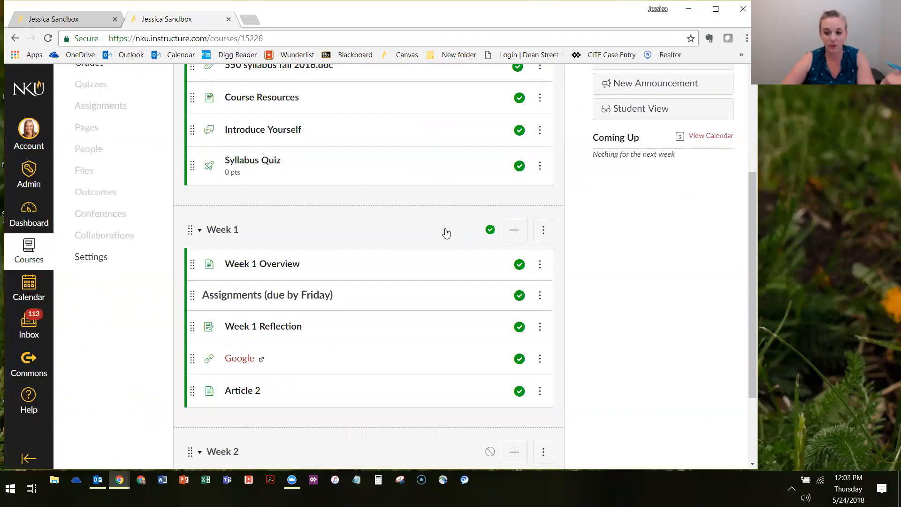
scroll(249, 299, up, 1)
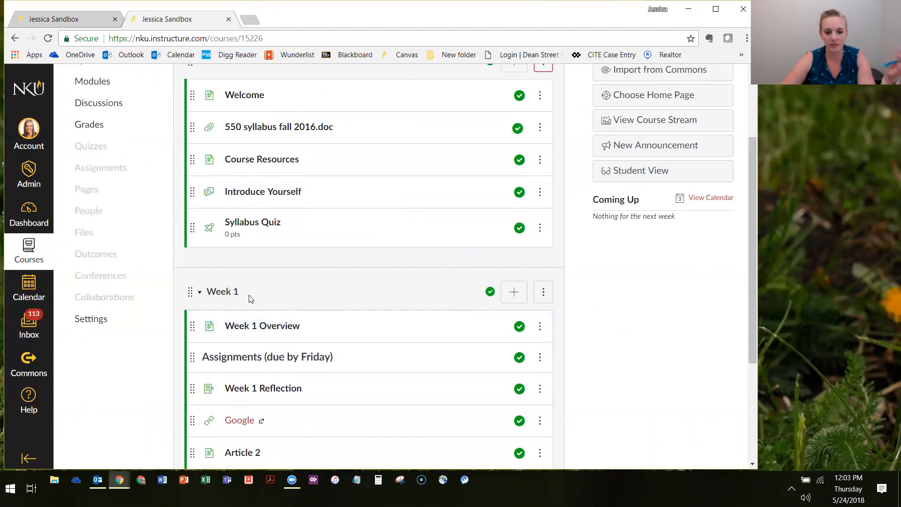
scroll(319, 280, down, 3)
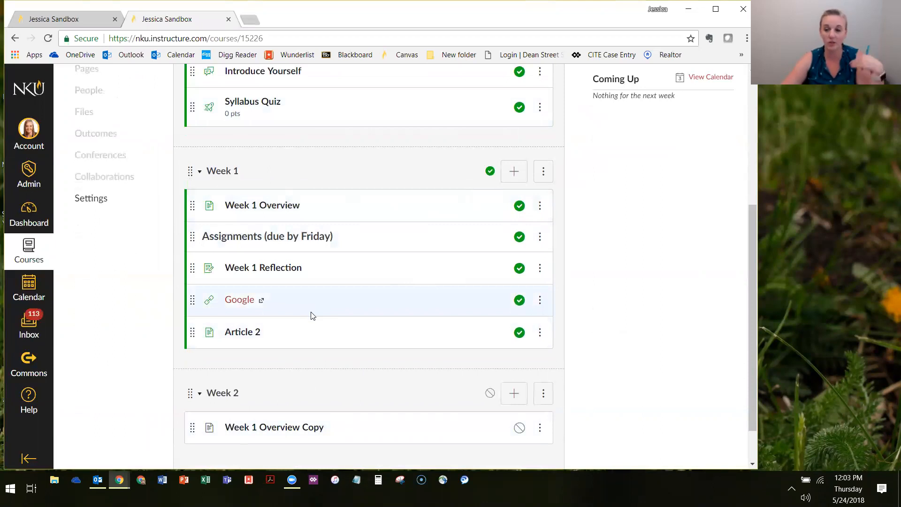
scroll(312, 316, up, 5)
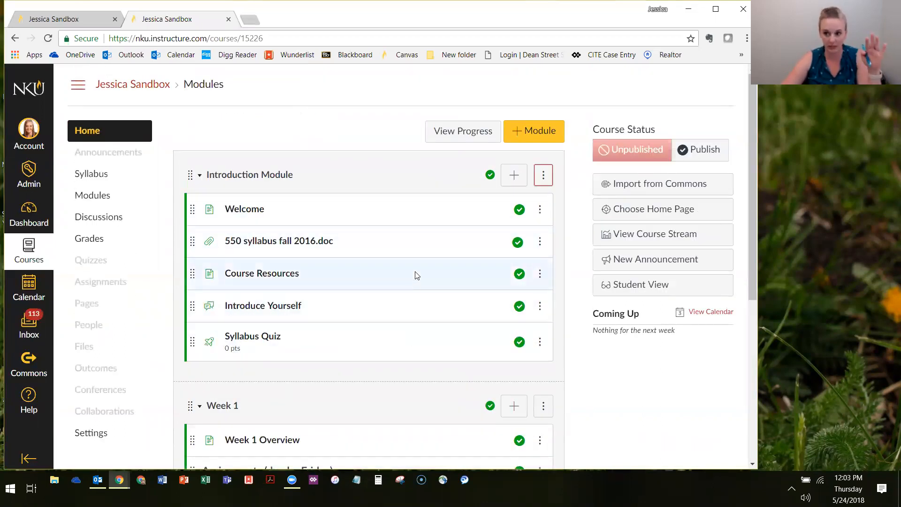
scroll(340, 263, down, 5)
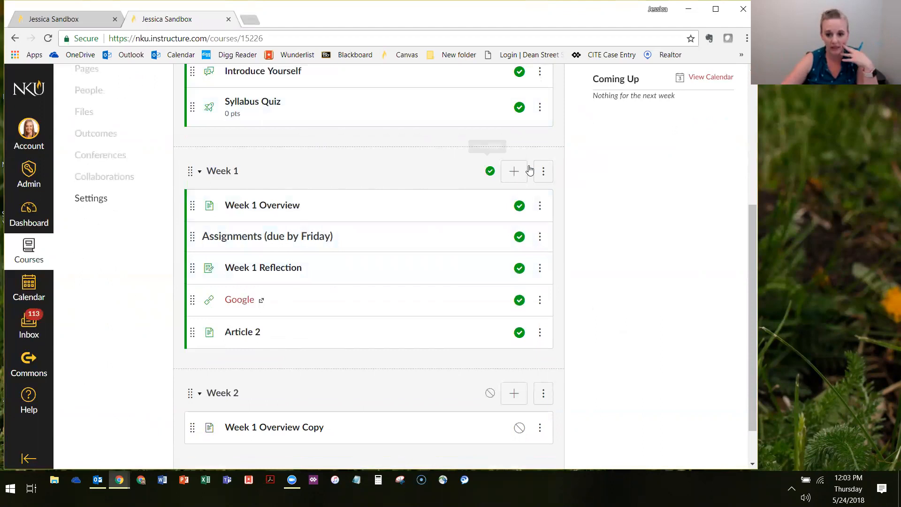
click(541, 178)
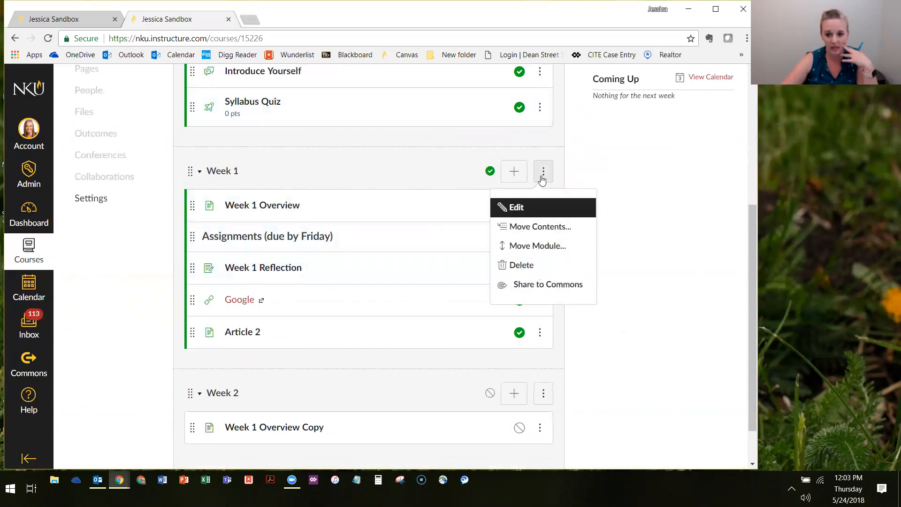
click(518, 209)
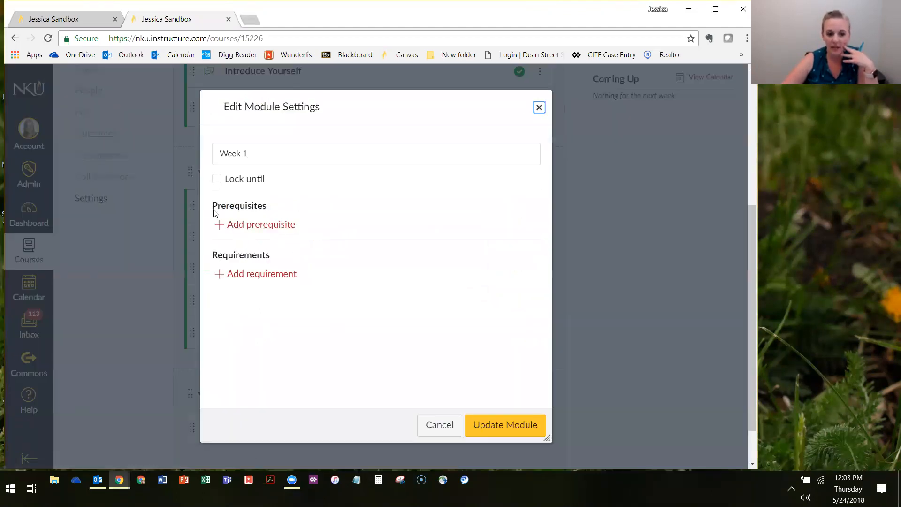
click(259, 226)
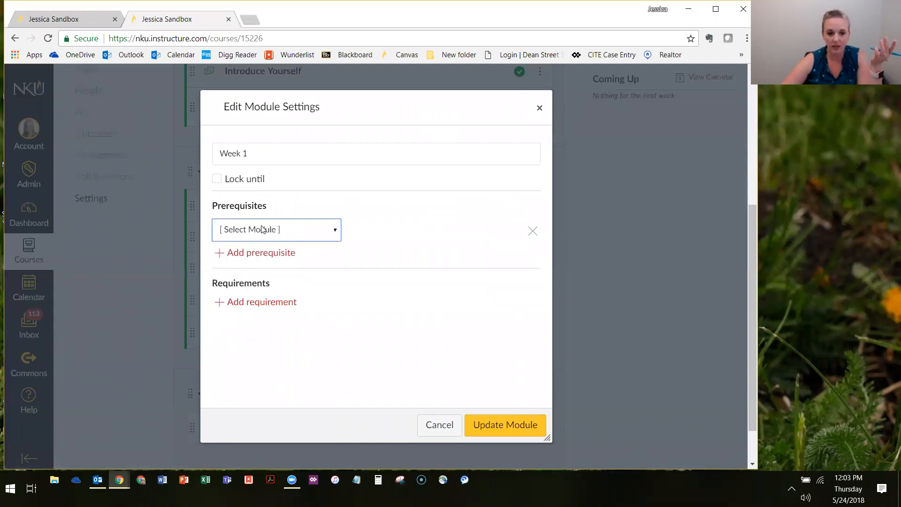
click(250, 230)
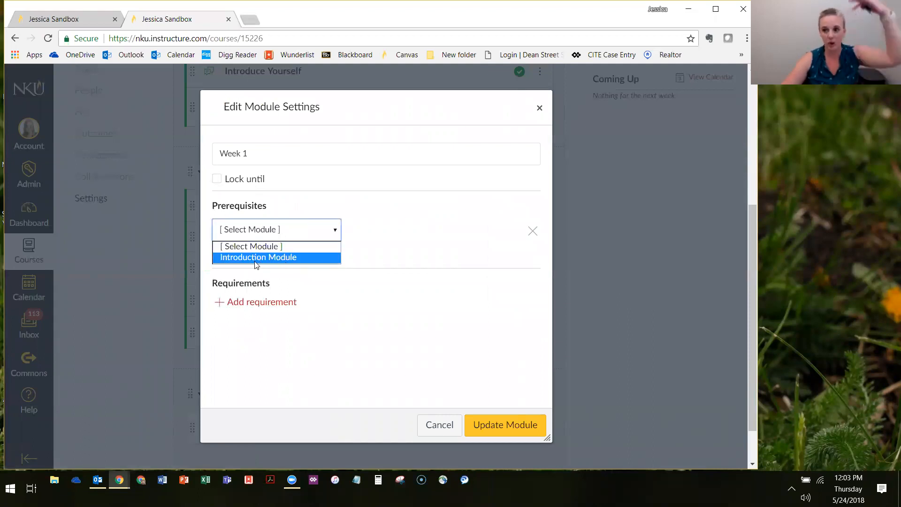
click(256, 258)
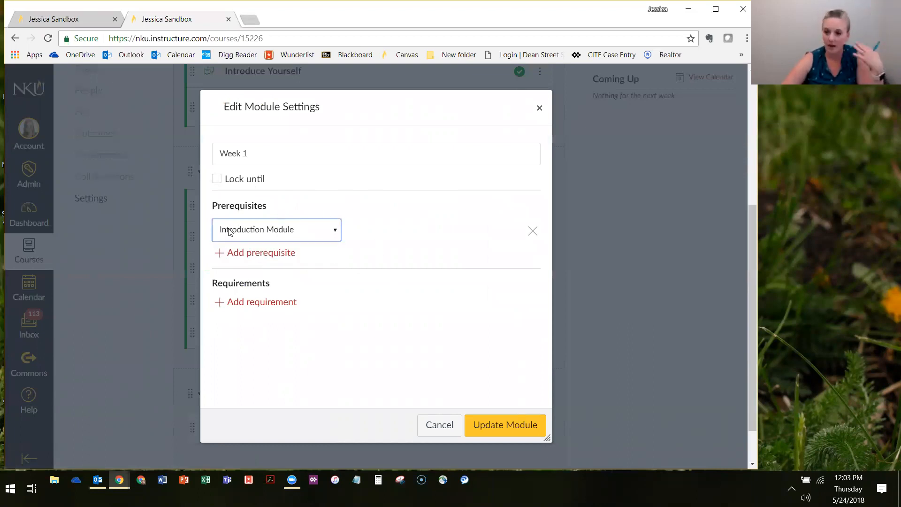
click(500, 424)
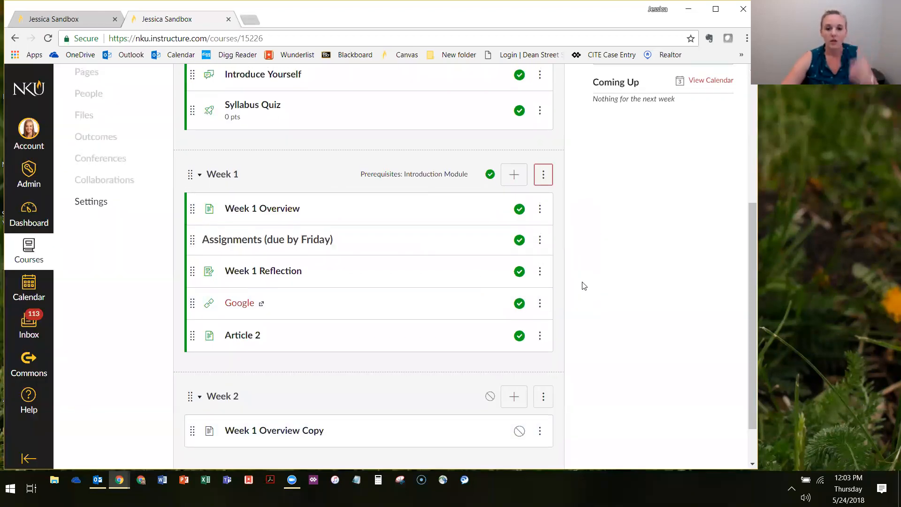
scroll(385, 287, up, 3)
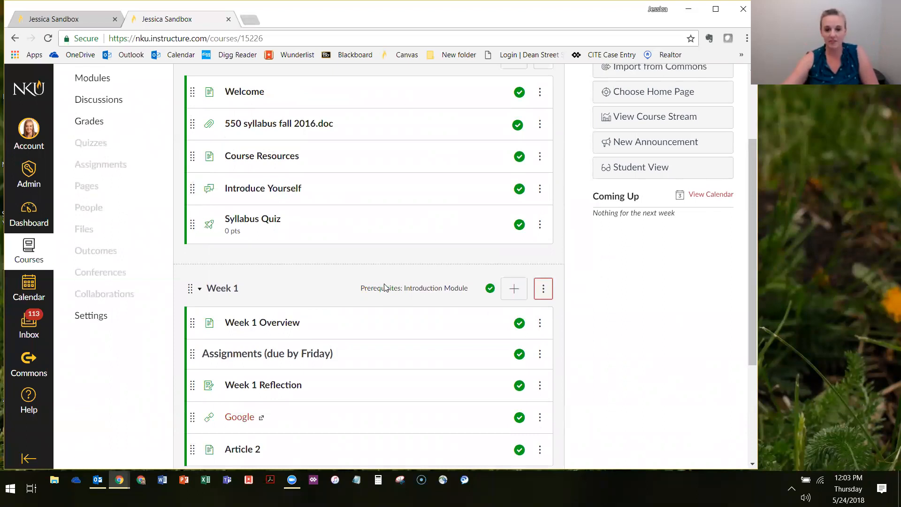
scroll(399, 225, up, 2)
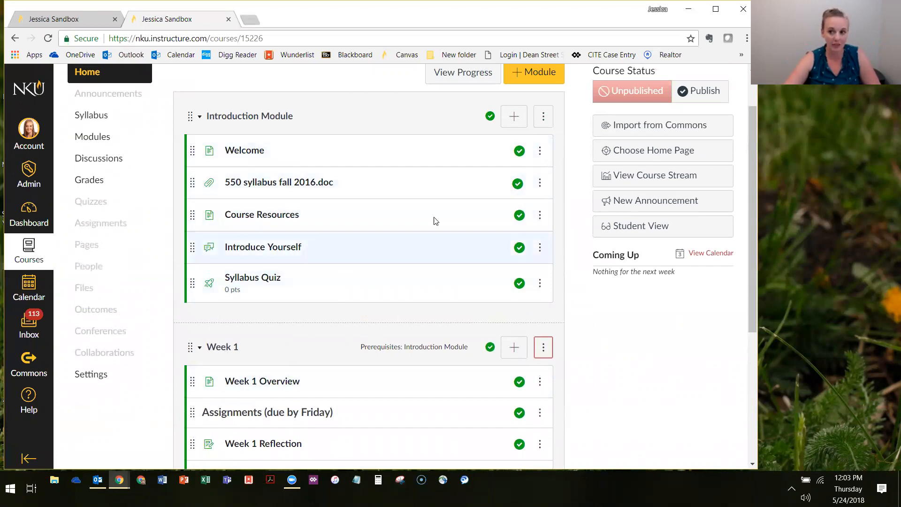
scroll(358, 123, down, 3)
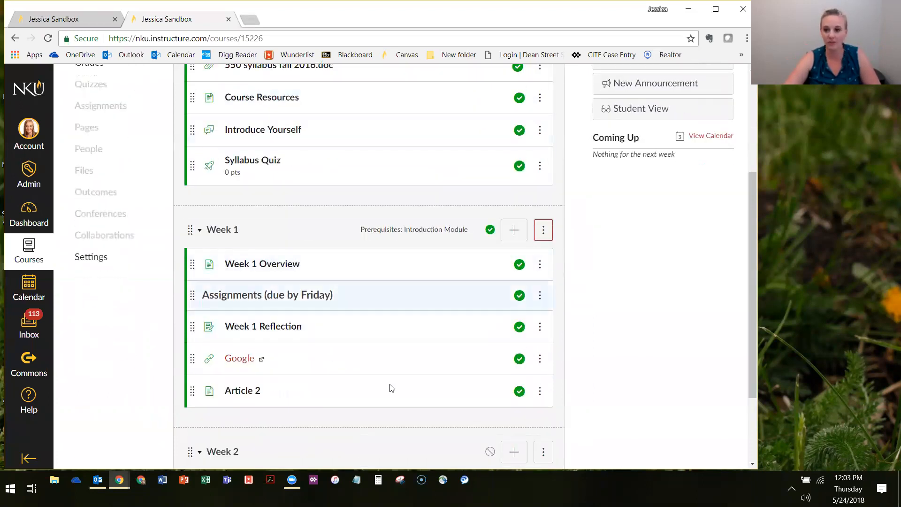
scroll(424, 367, up, 2)
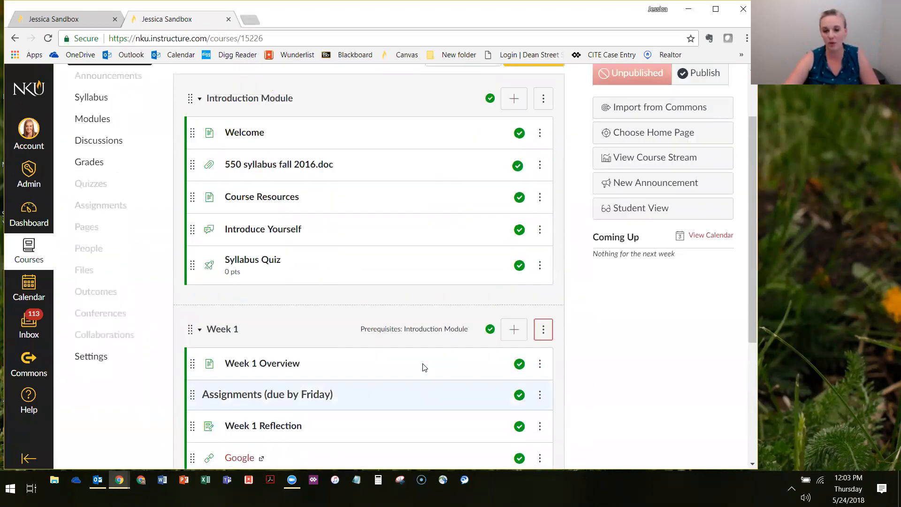
scroll(424, 367, up, 2)
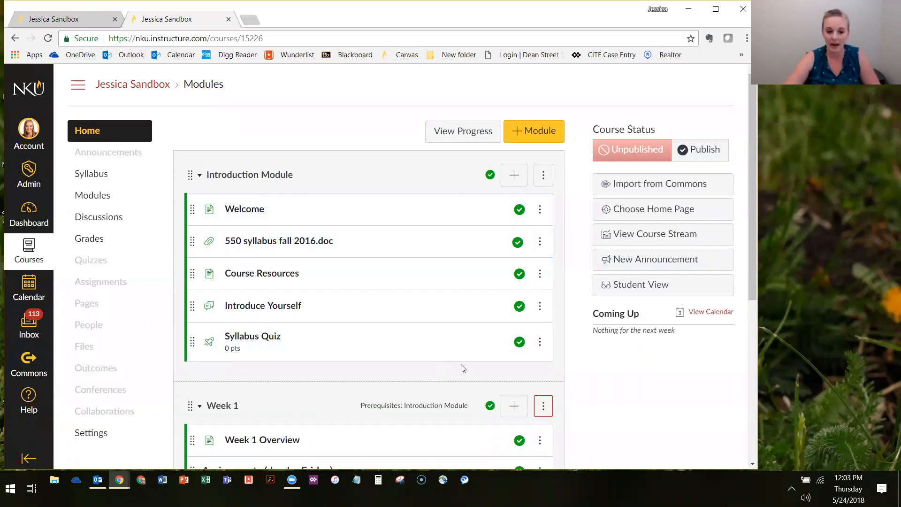
scroll(368, 319, down, 2)
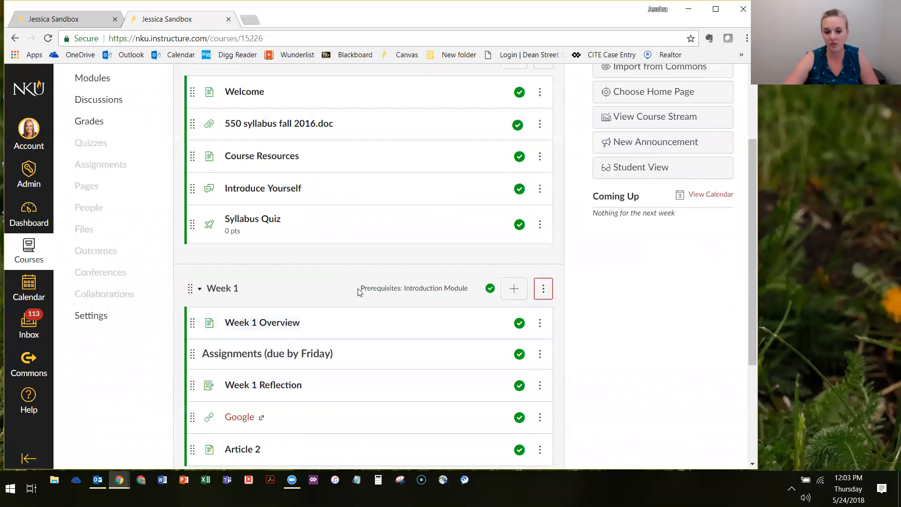
Open the Introduction Module's settings, add a first requirement for the Welcome page, and move the dialog clear of the module list
scroll(298, 203, up, 1)
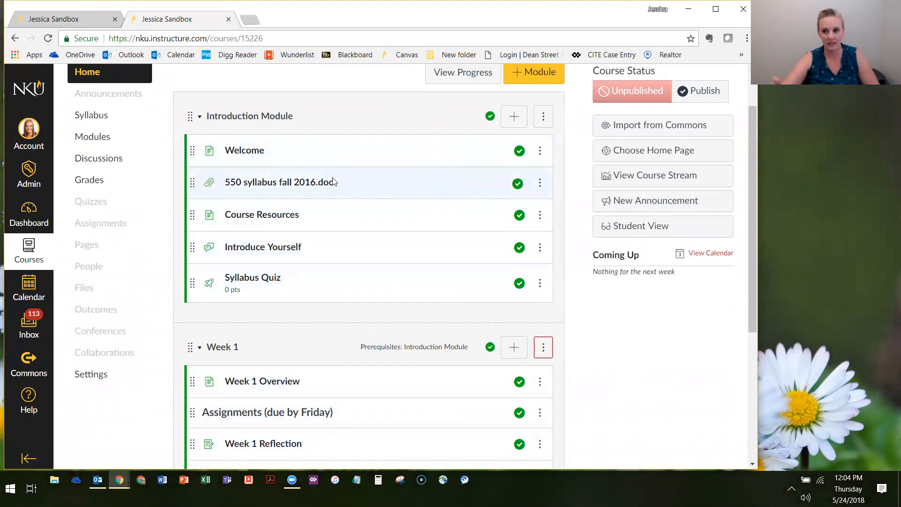
click(542, 116)
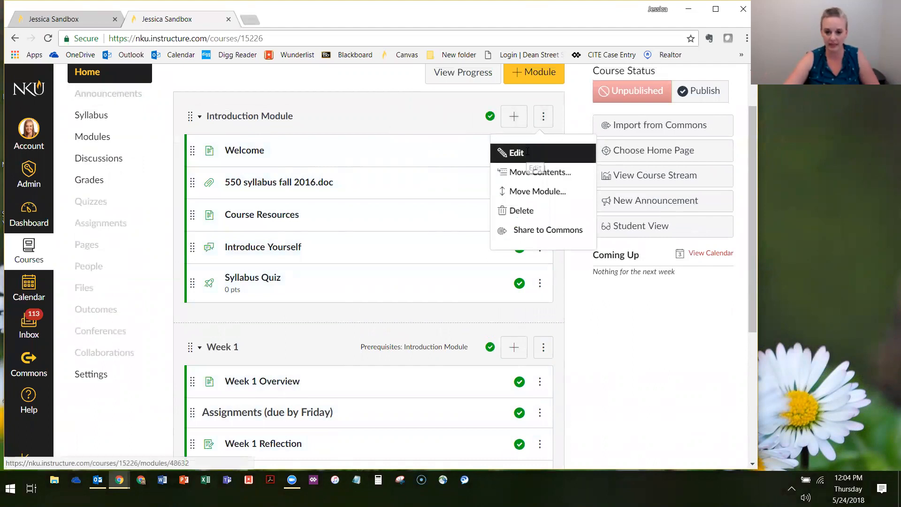
click(527, 153)
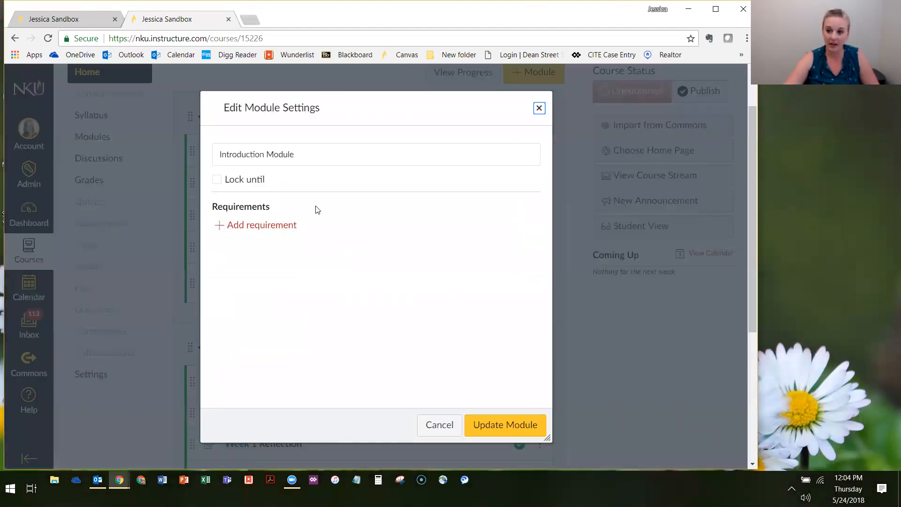
click(266, 226)
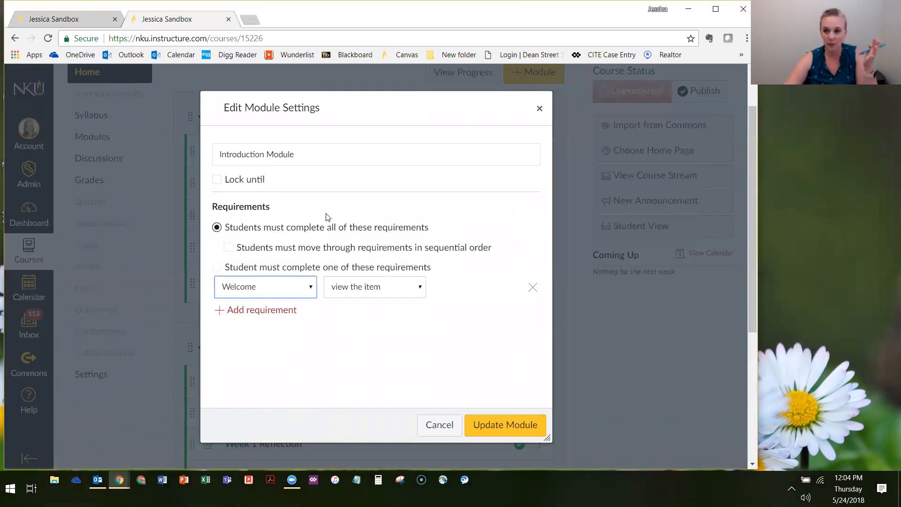
drag(258, 113, 403, 107)
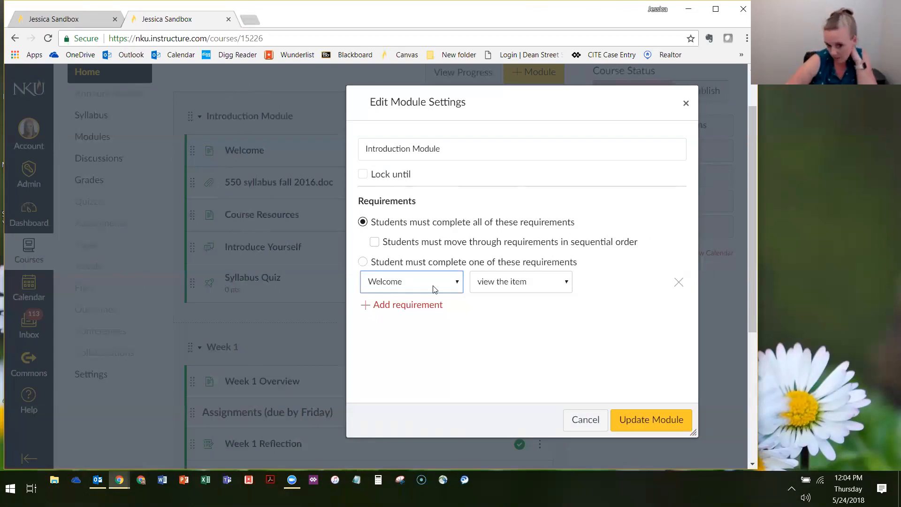
Switch the completion rule to one of the requirements, and back to all of the requirements
click(373, 223)
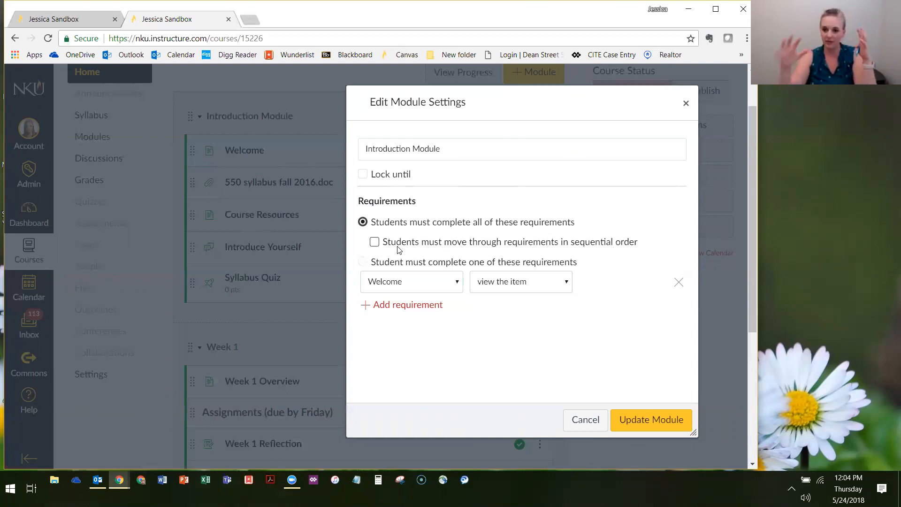
click(364, 262)
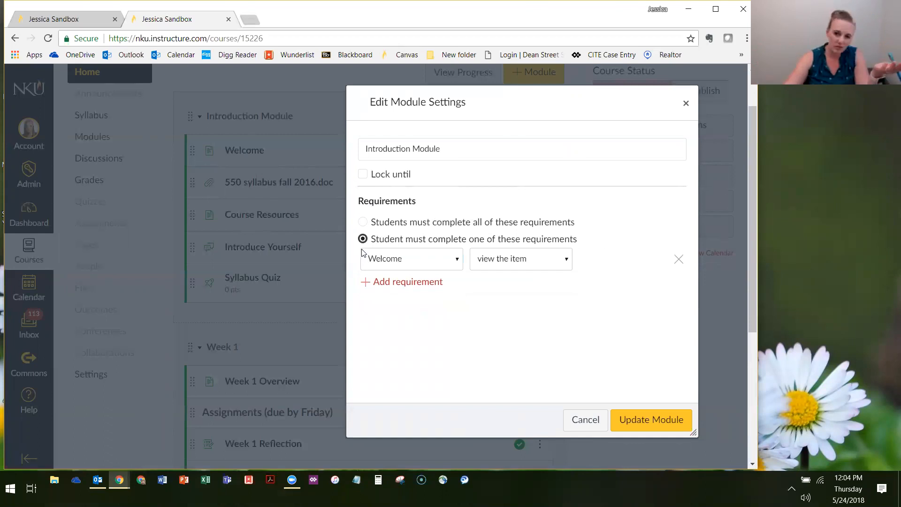
click(385, 223)
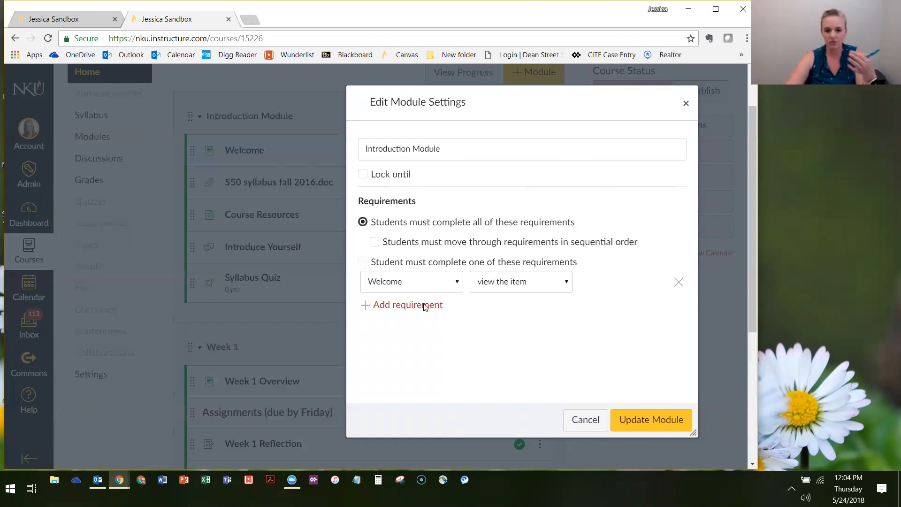
Keep Welcome as the required item and set its requirement to mark as done
click(437, 284)
click(440, 285)
click(427, 289)
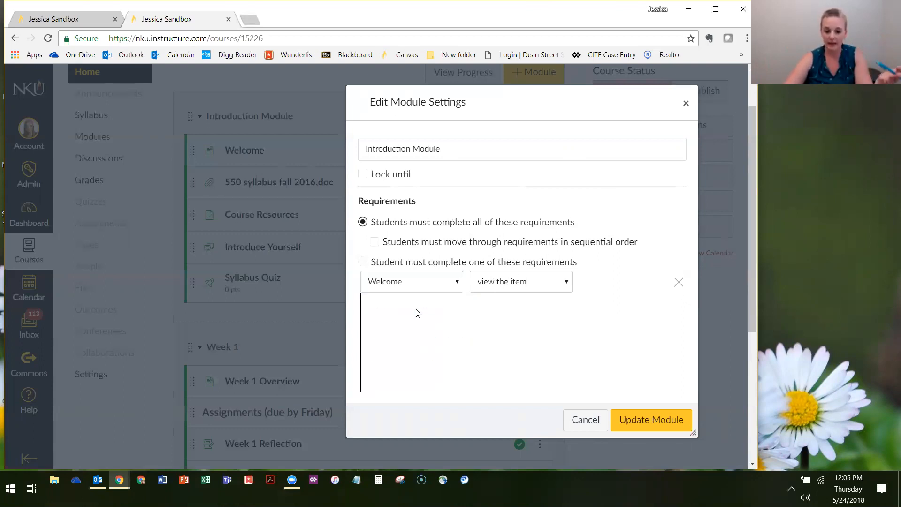
click(521, 283)
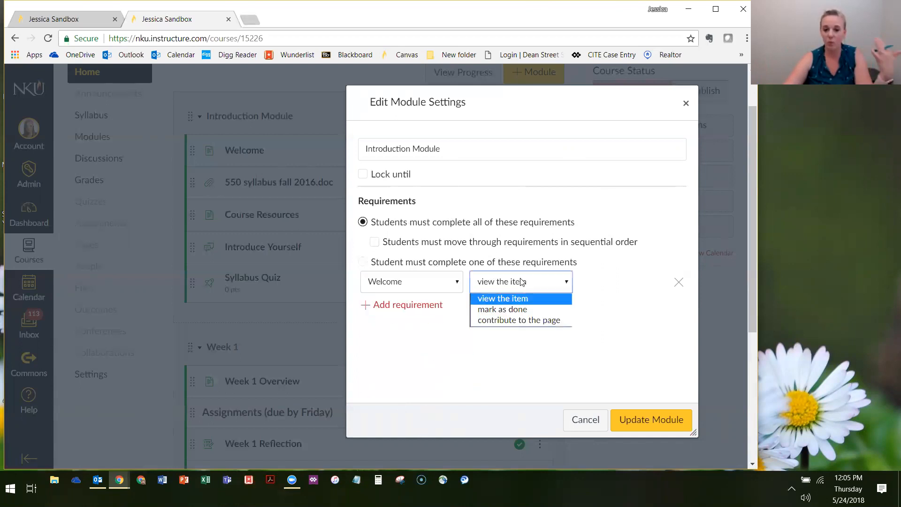
click(444, 287)
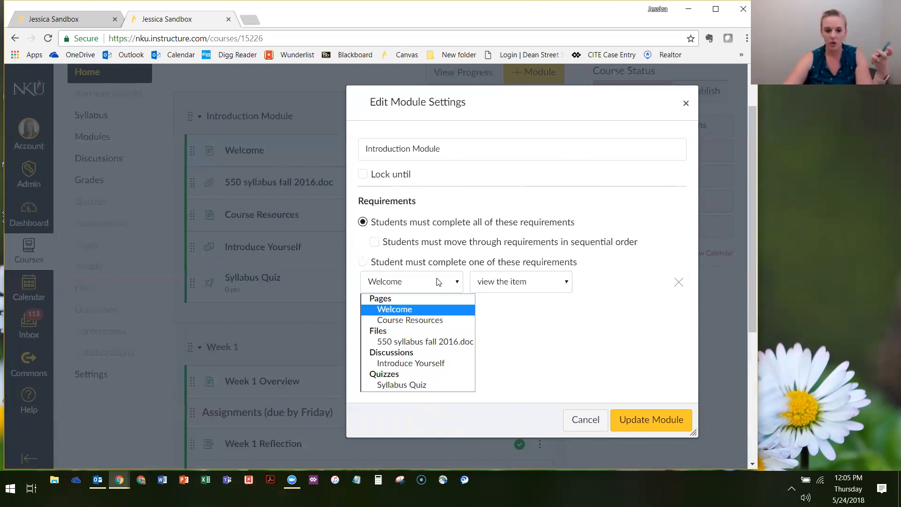
click(404, 310)
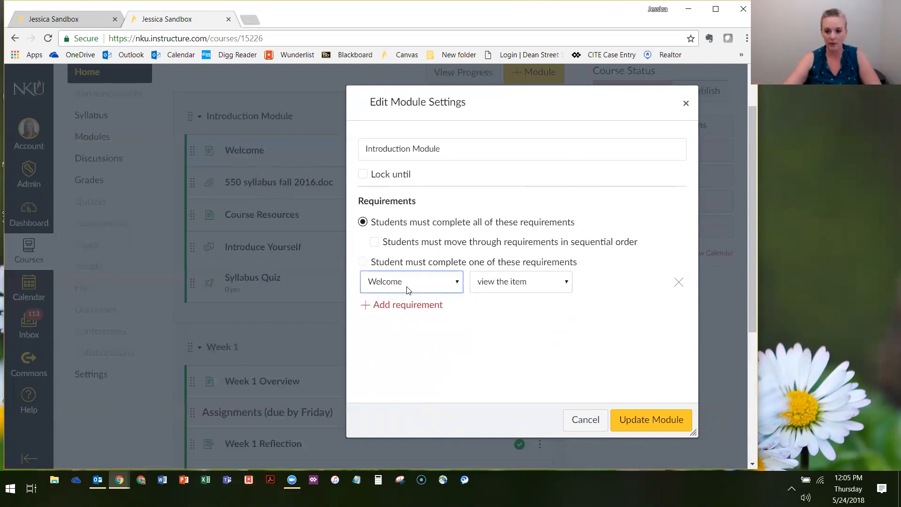
click(523, 284)
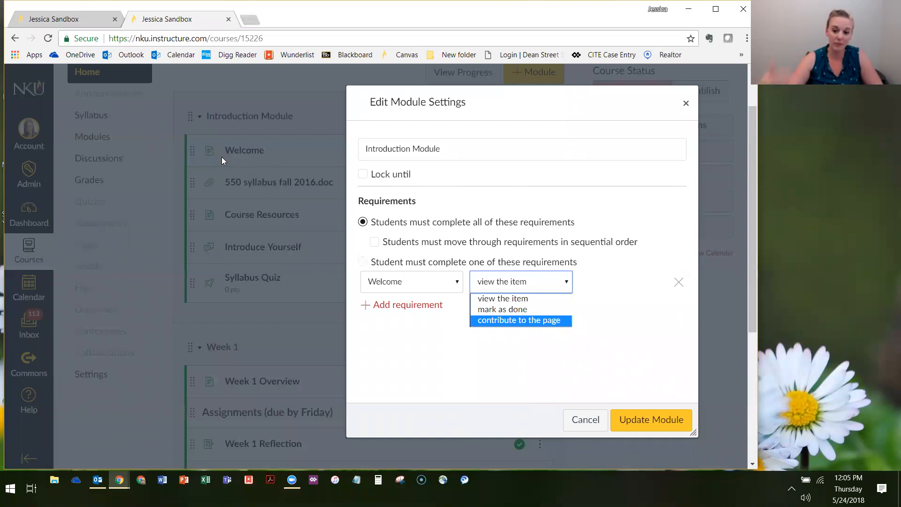
click(493, 310)
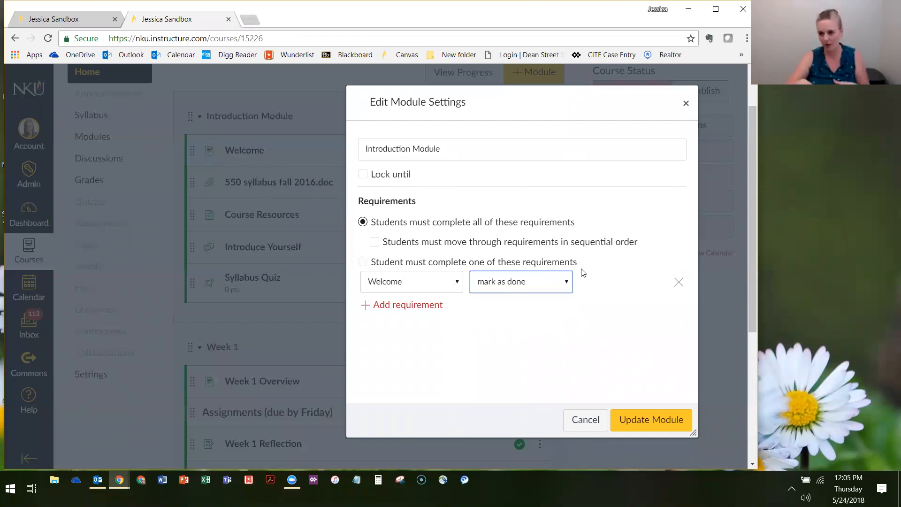
Toggle the sequential order option on and off, and review the completion options offered for the Welcome page
click(596, 245)
click(437, 243)
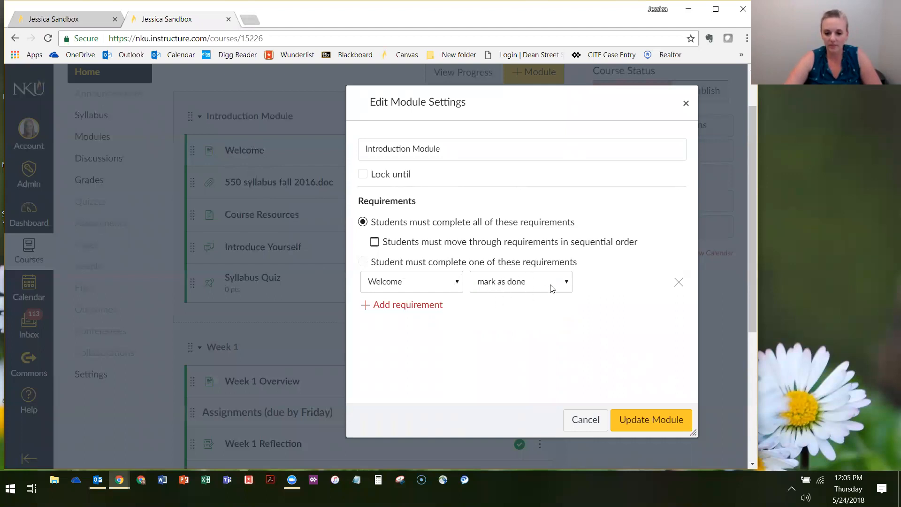
click(550, 285)
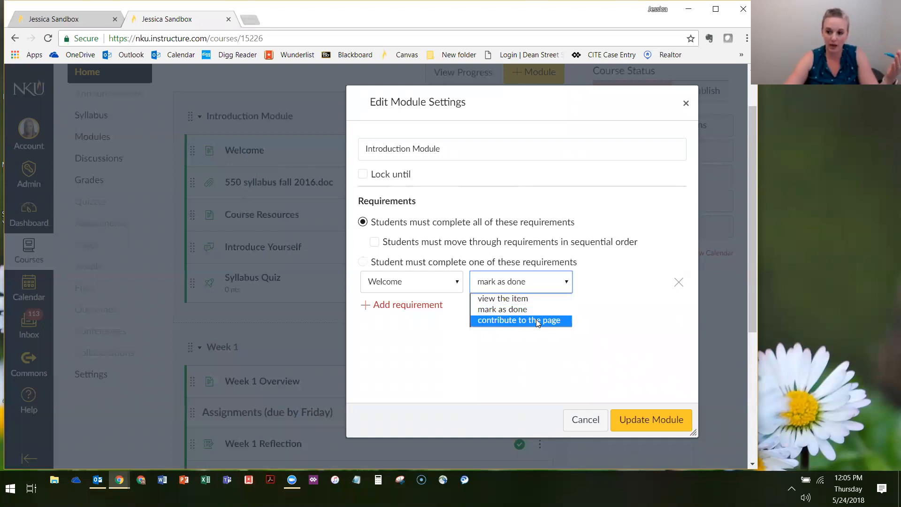
click(579, 236)
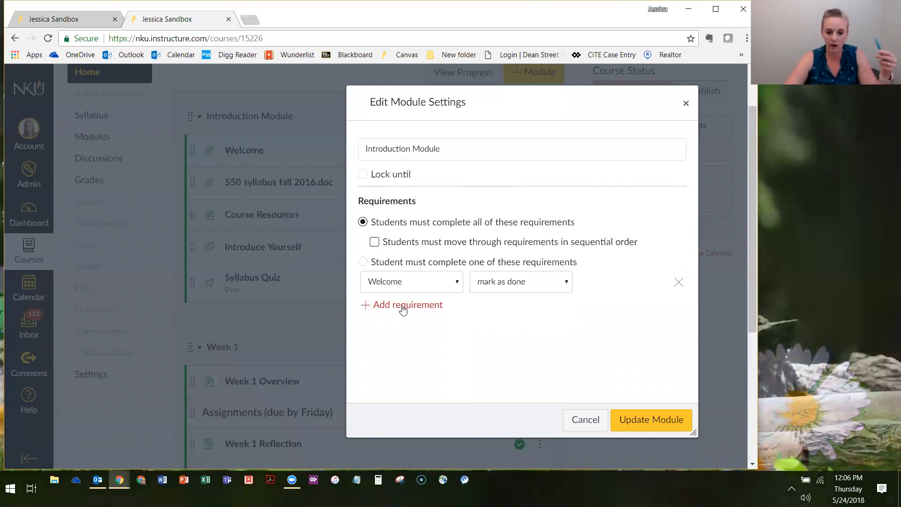
Add a second requirement that students view the item 550 syllabus fall 2016.doc
click(402, 305)
click(423, 313)
click(425, 311)
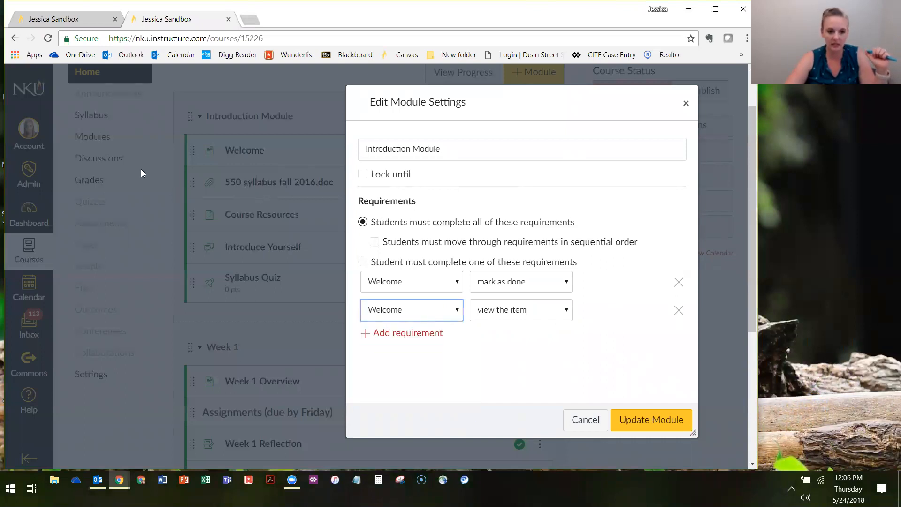
click(415, 312)
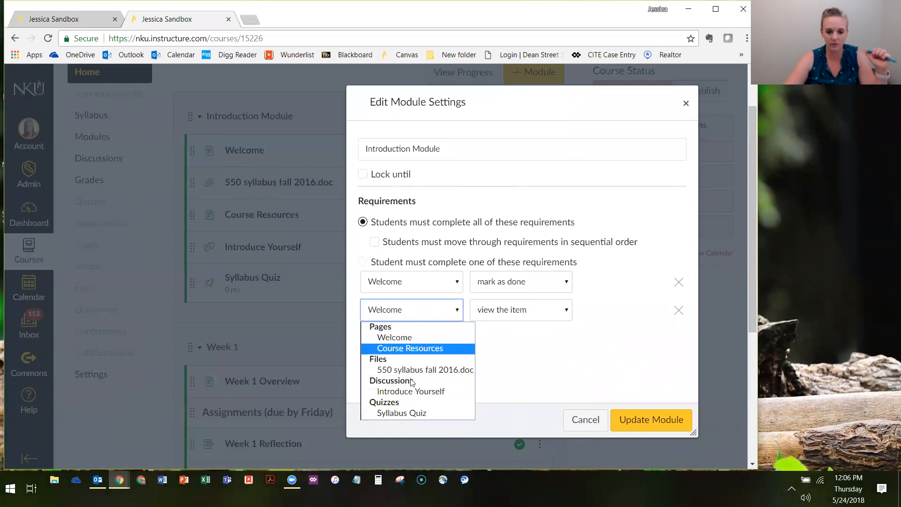
click(404, 371)
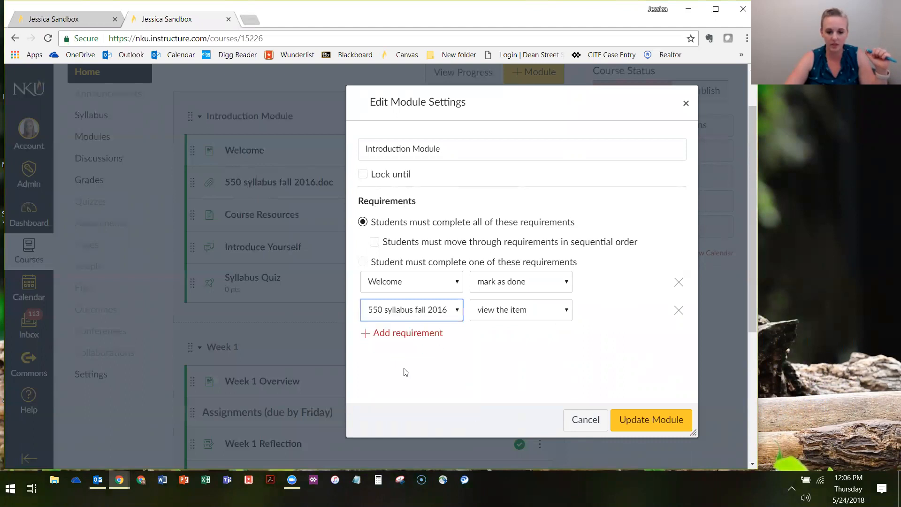
click(537, 310)
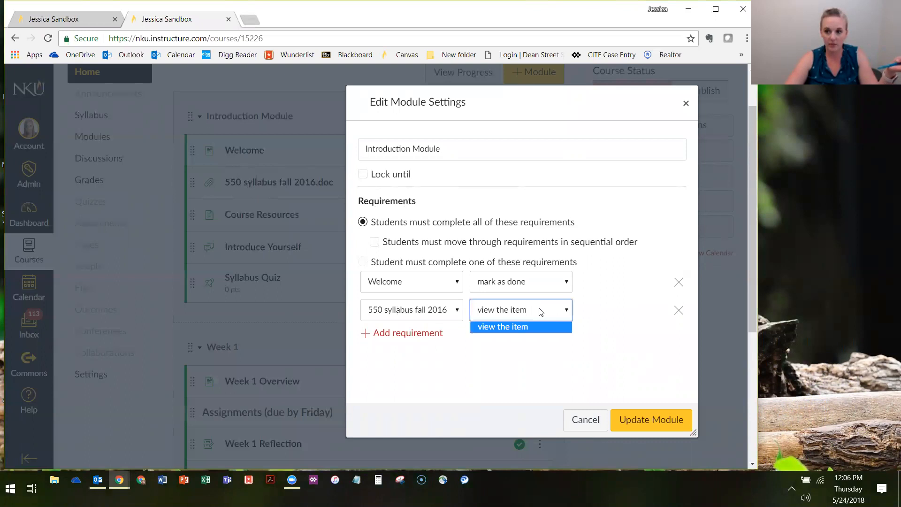
click(520, 326)
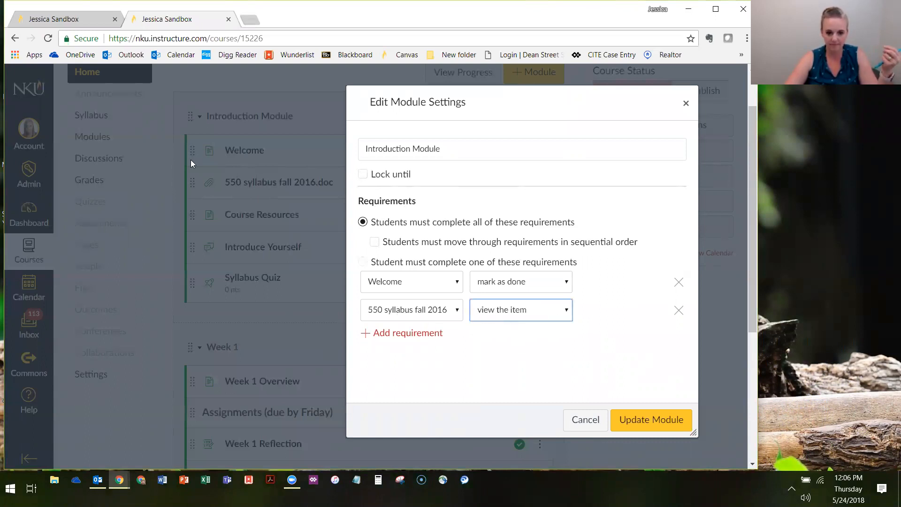
Add a third requirement that students contribute to the page for the Introduce Yourself discussion
click(402, 337)
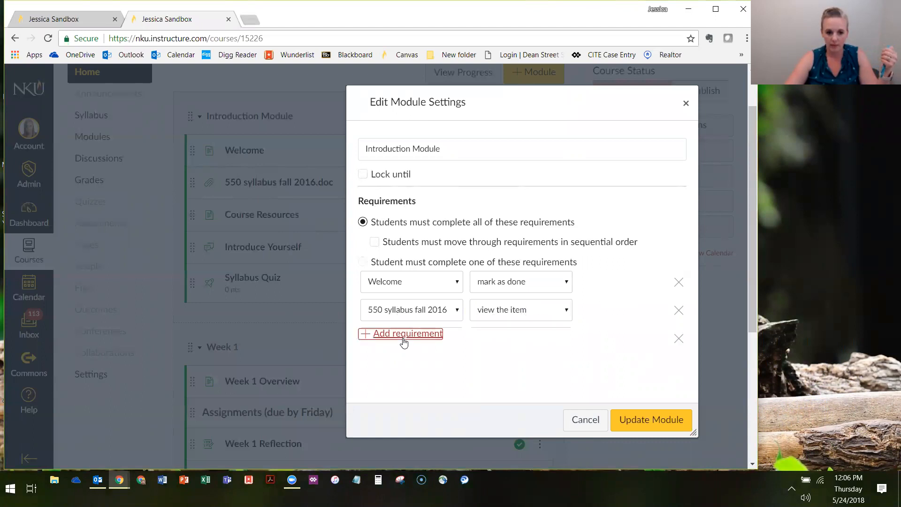
drag(524, 110, 549, 87)
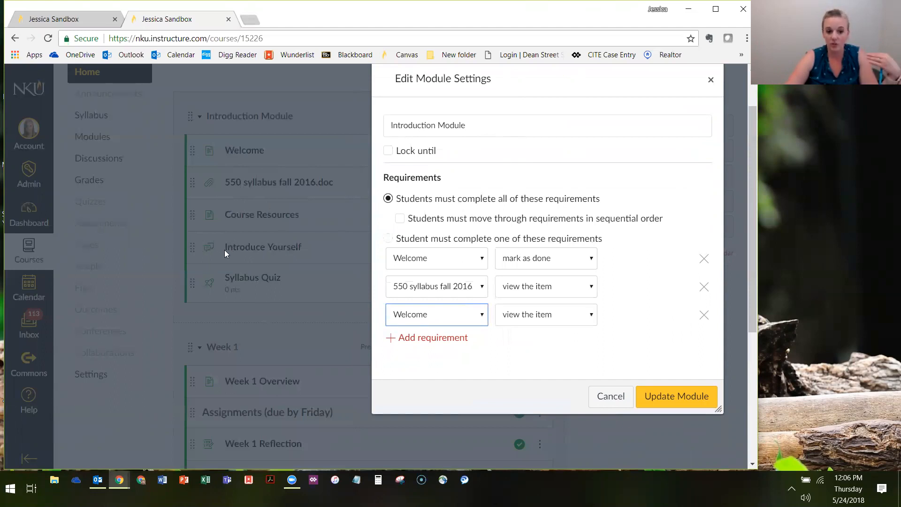
click(443, 316)
click(416, 400)
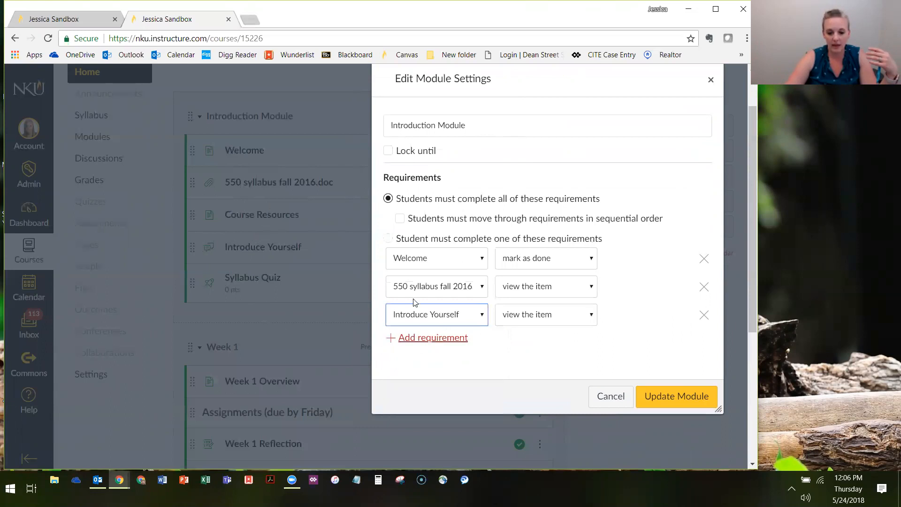
click(546, 322)
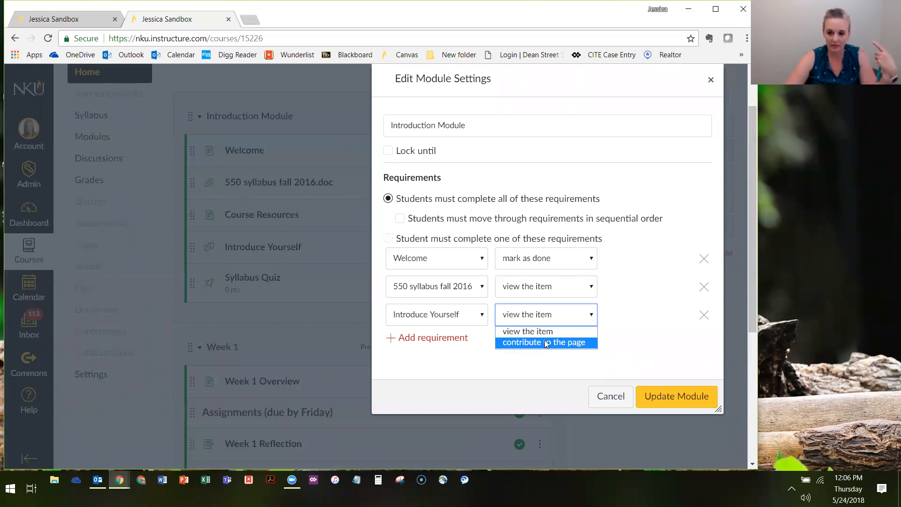
click(545, 343)
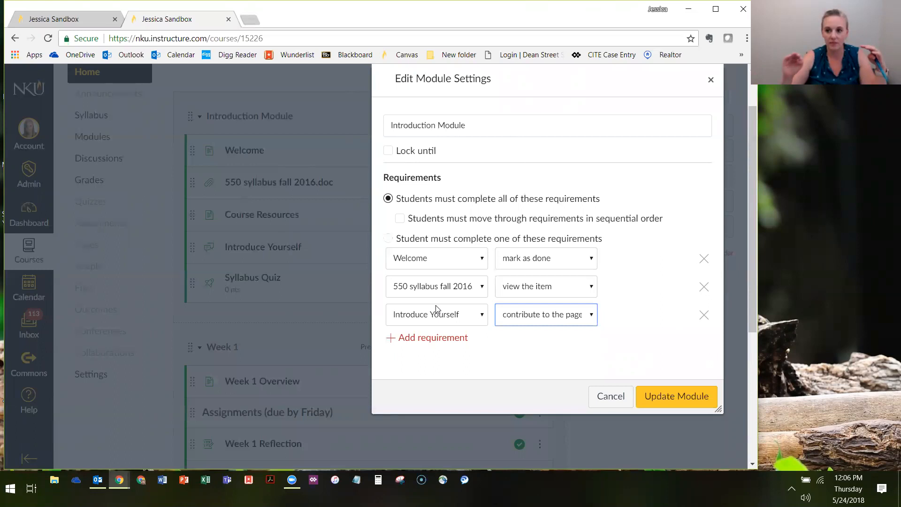
click(532, 319)
click(529, 322)
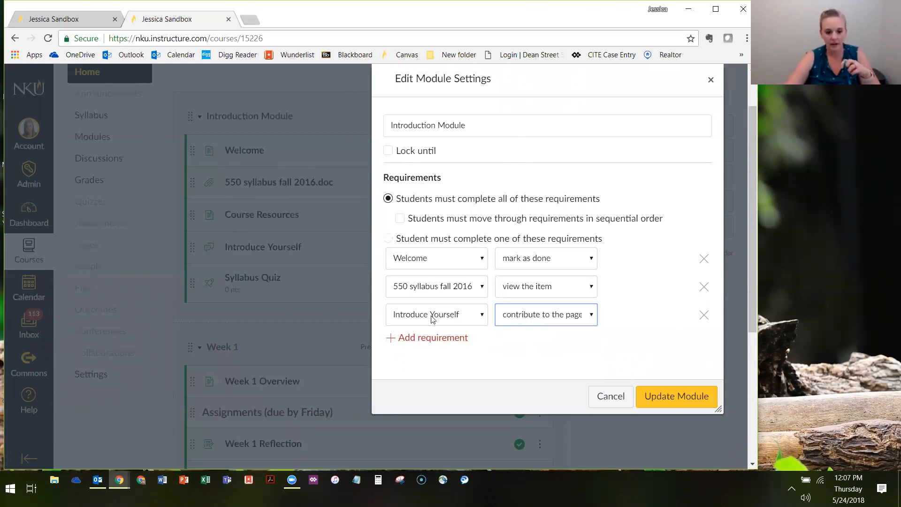
Add a fourth requirement that students score at least 0 on the Syllabus Quiz
click(433, 337)
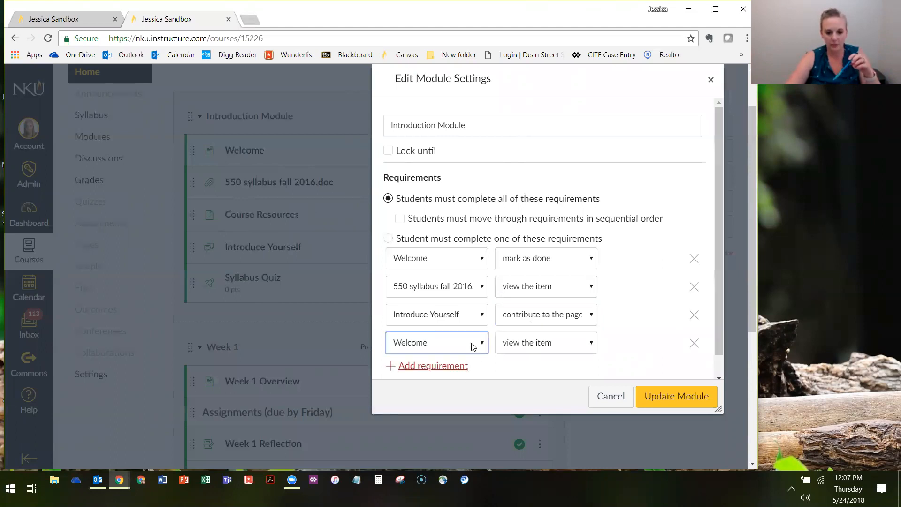
click(446, 340)
click(445, 448)
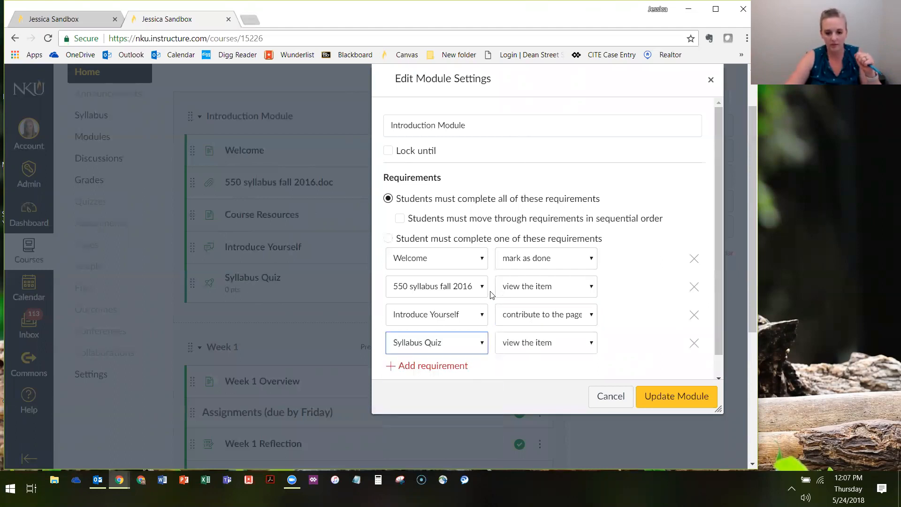
click(537, 347)
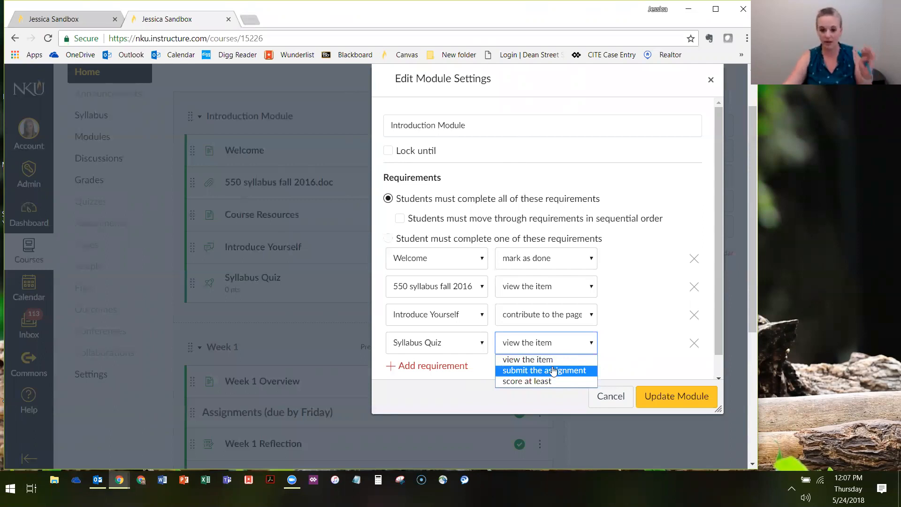
click(552, 371)
click(538, 346)
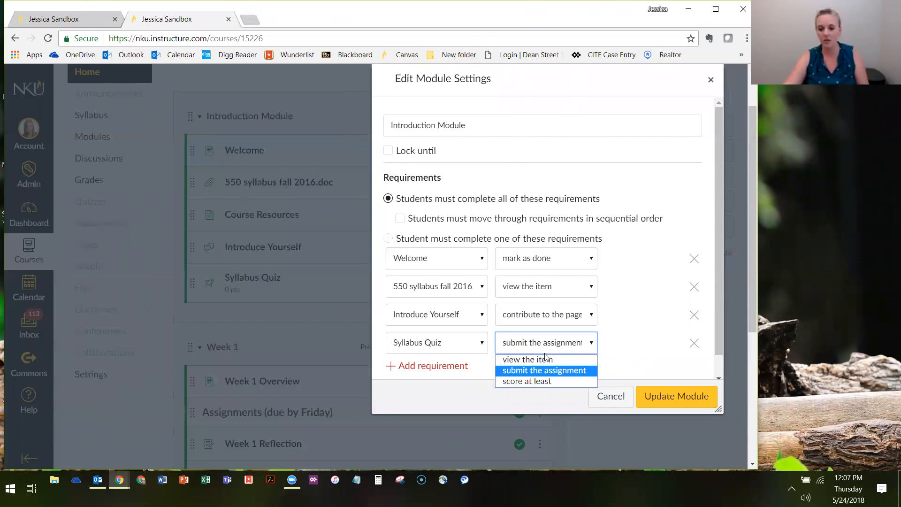
click(546, 381)
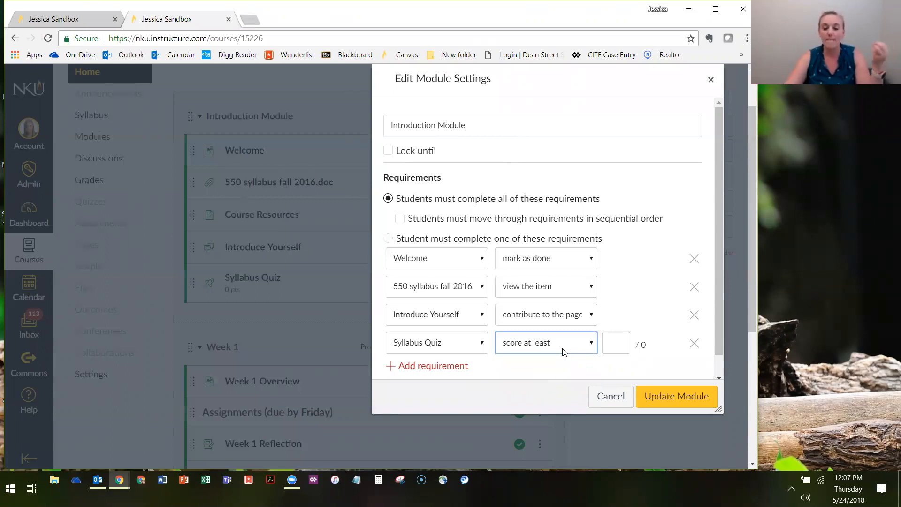
click(623, 335)
text(0)
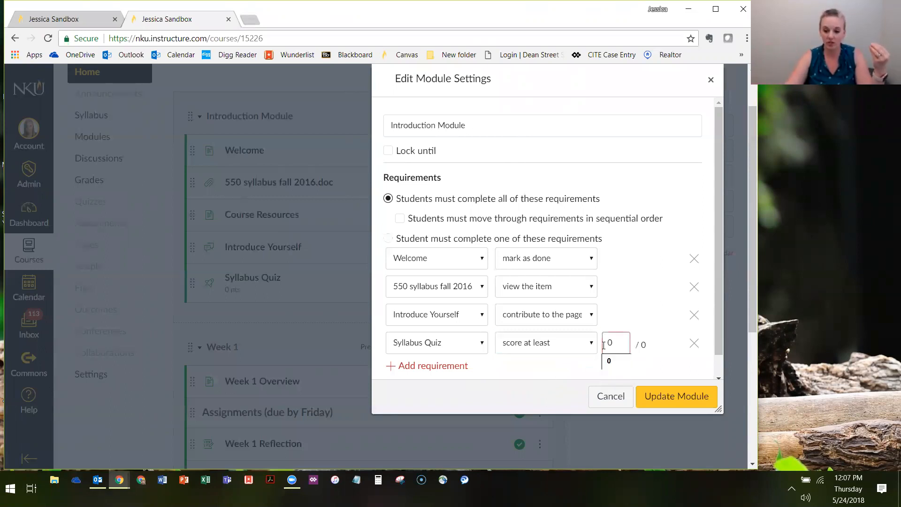
Review the completion options offered for the Syllabus Quiz against the other requirements and the course's module items
click(544, 346)
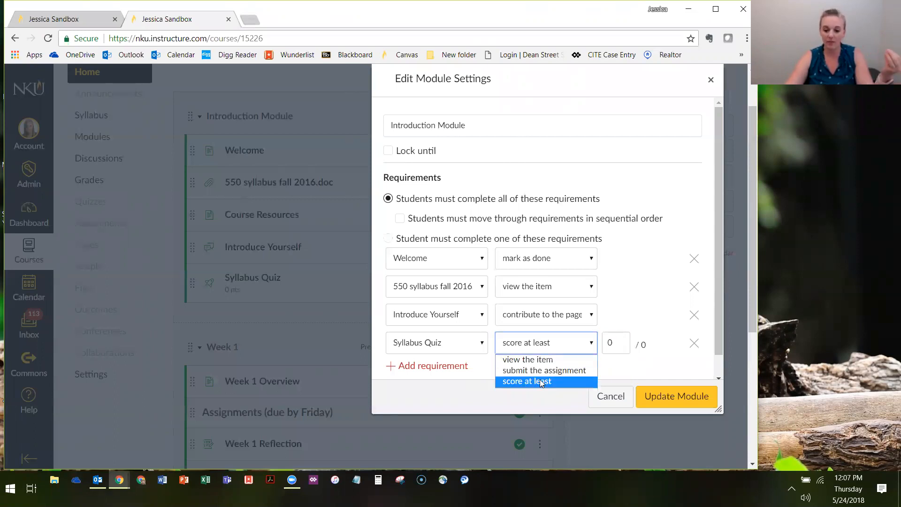
click(542, 383)
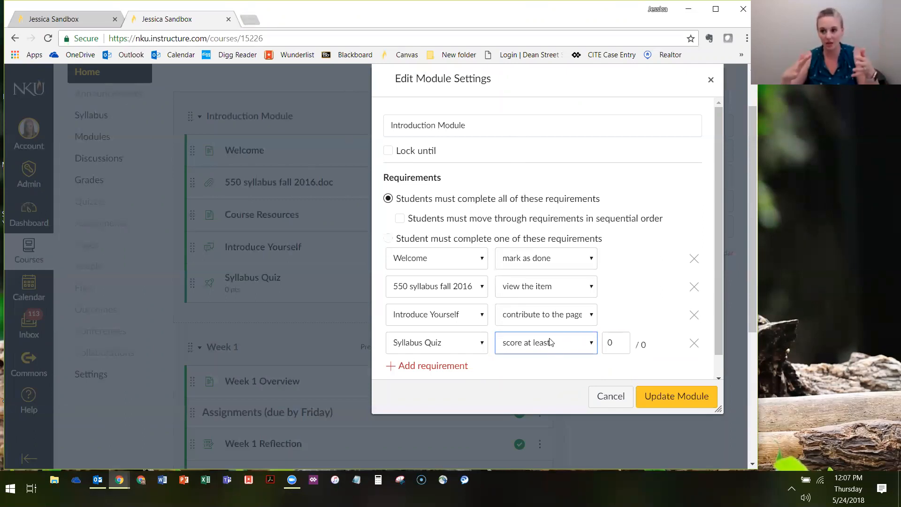
click(605, 343)
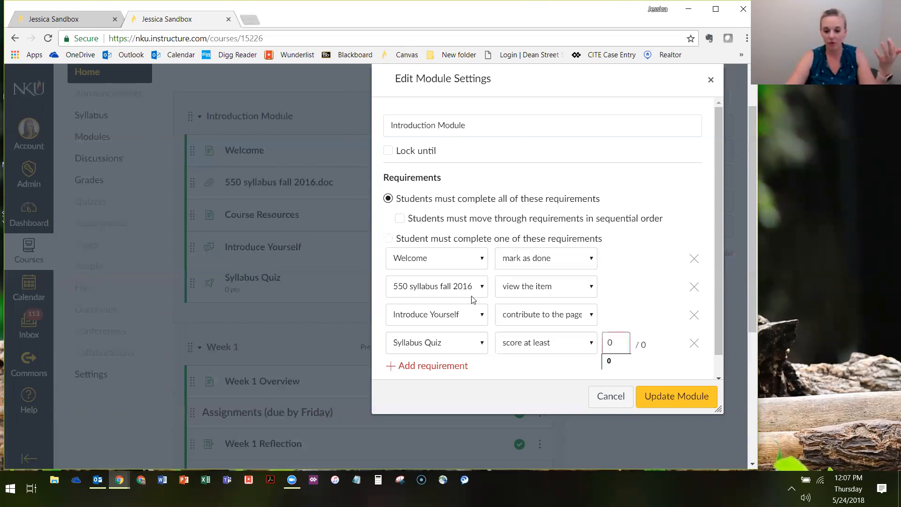
click(156, 341)
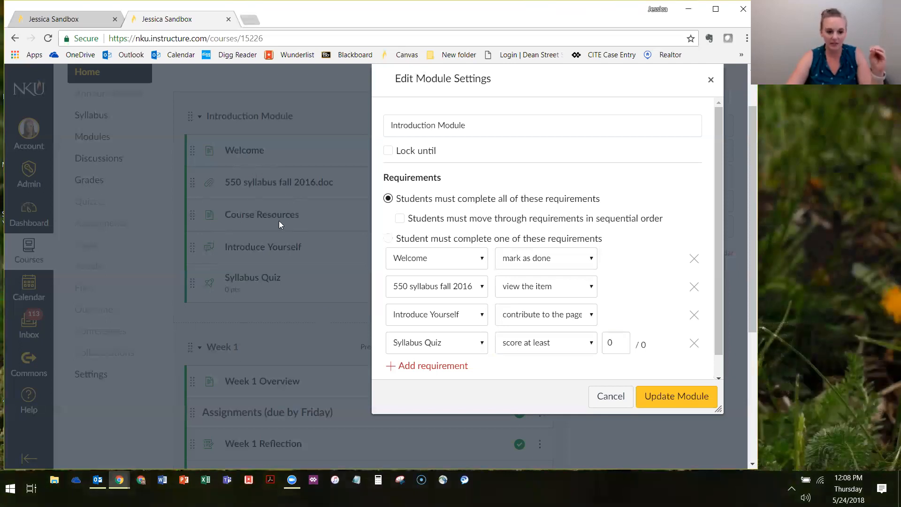
scroll(278, 221, down, 3)
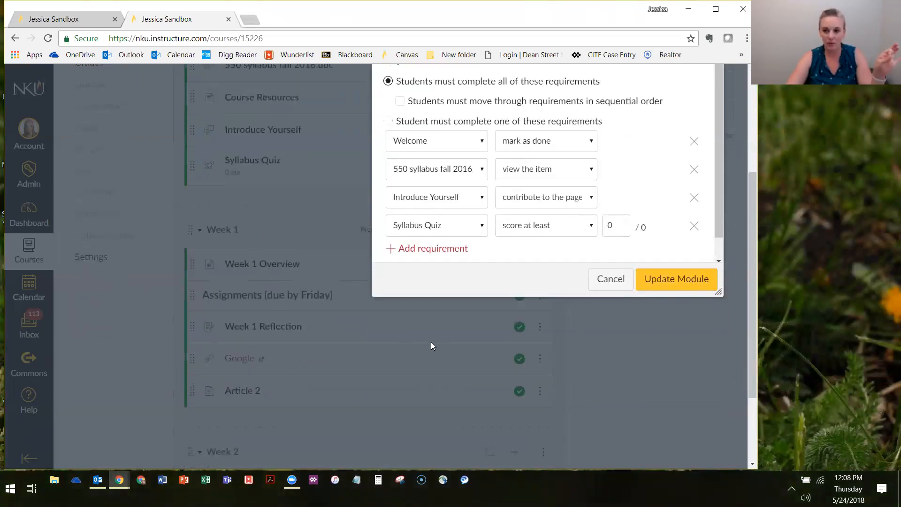
scroll(278, 341, up, 1)
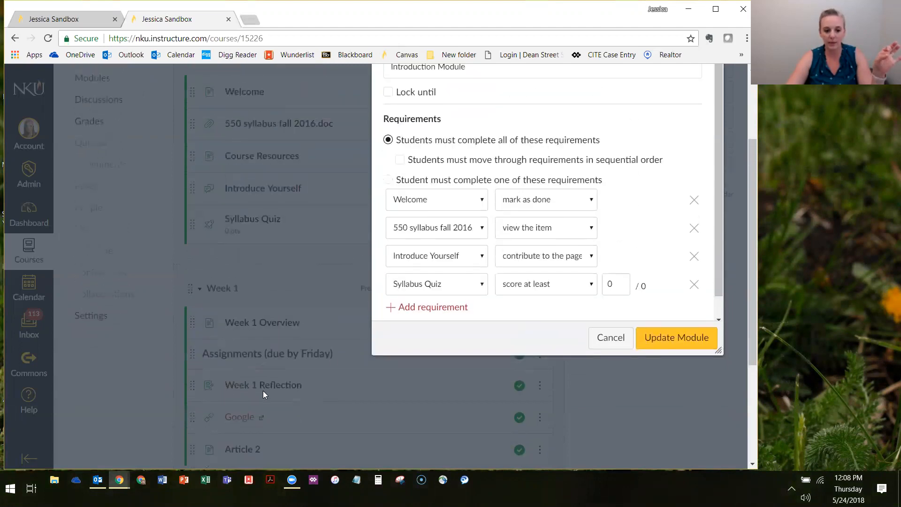
scroll(488, 392, up, 2)
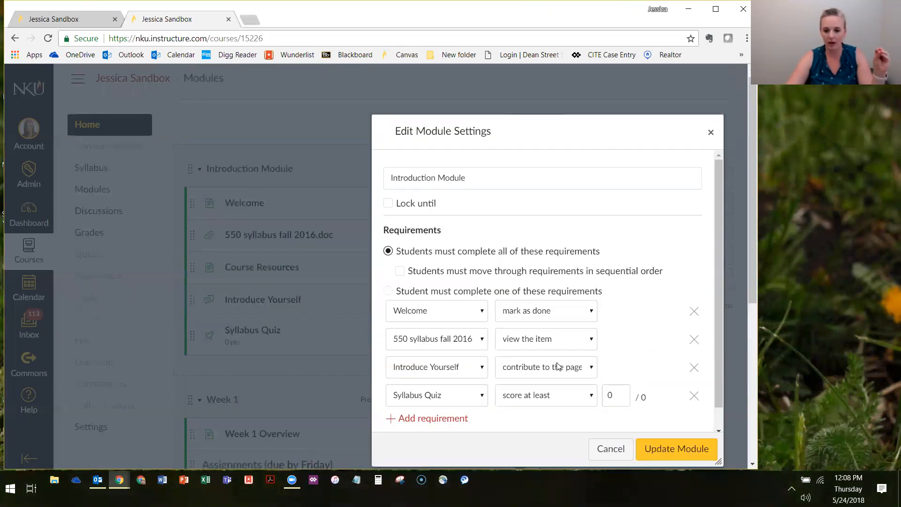
click(549, 383)
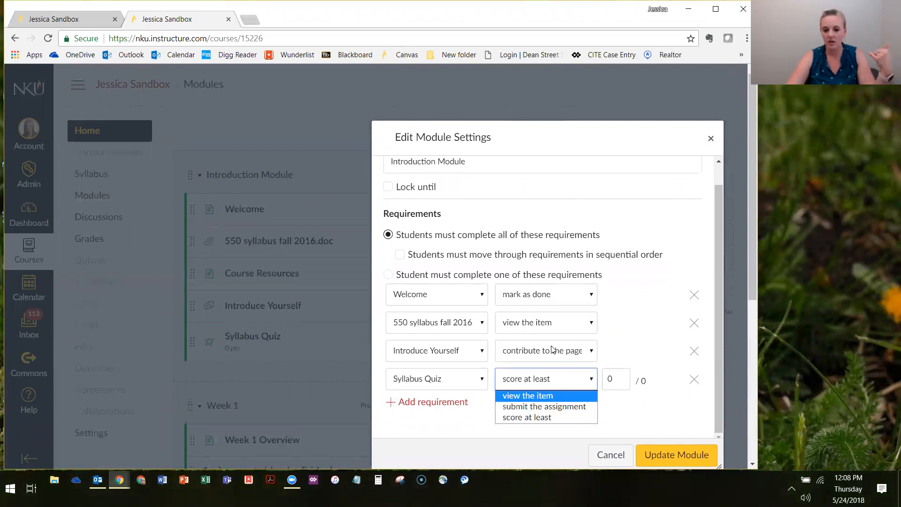
scroll(551, 347, down, 3)
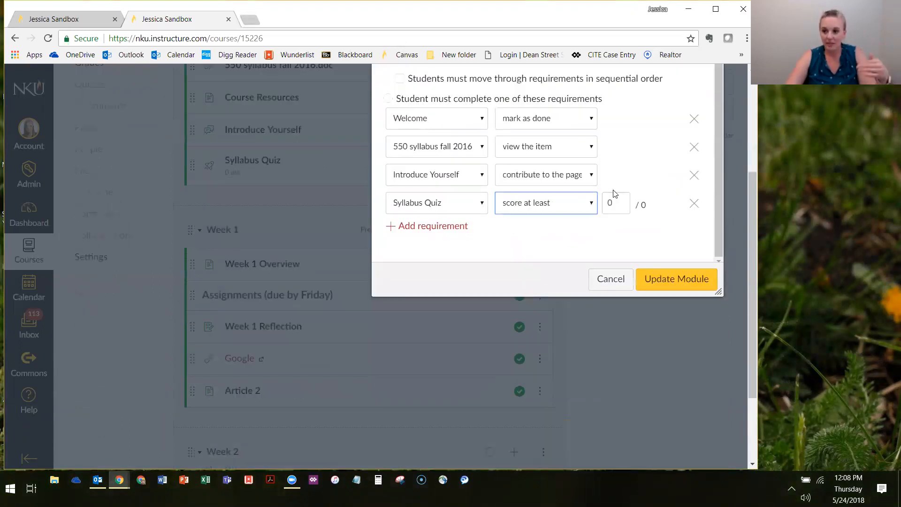
click(550, 203)
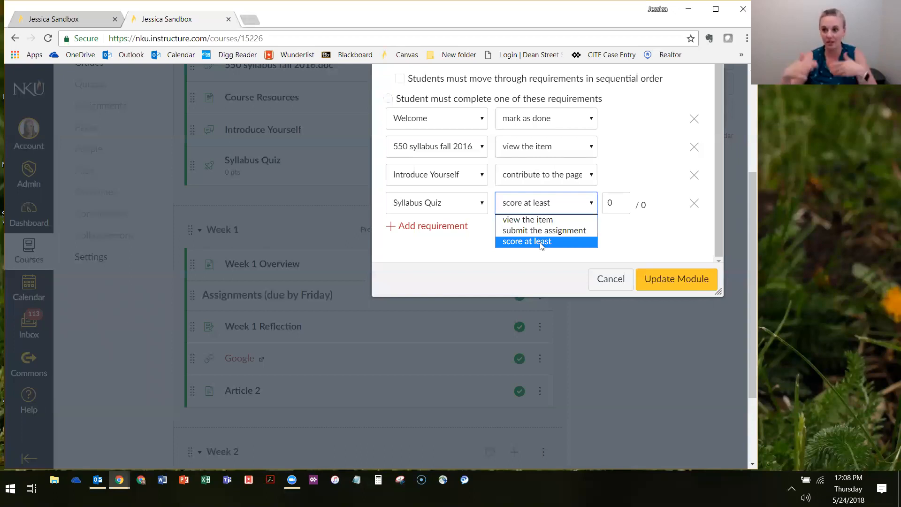
click(543, 199)
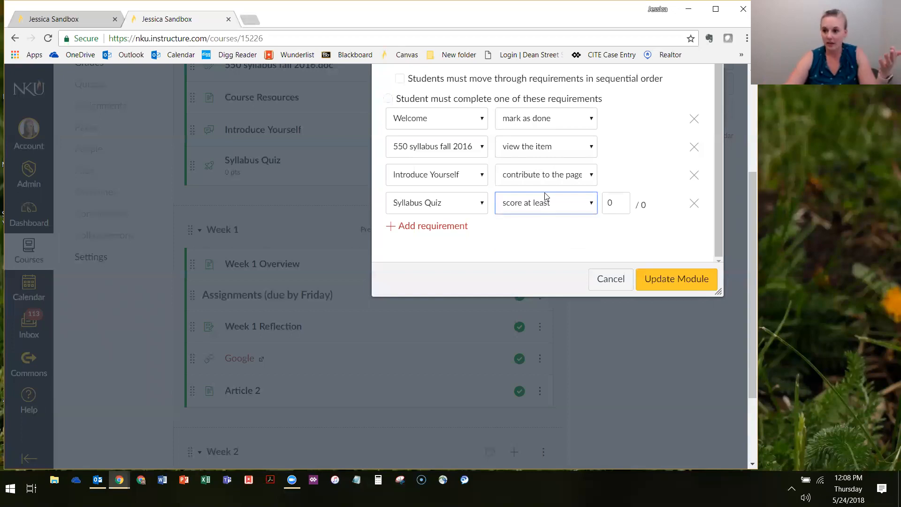
click(546, 197)
click(557, 212)
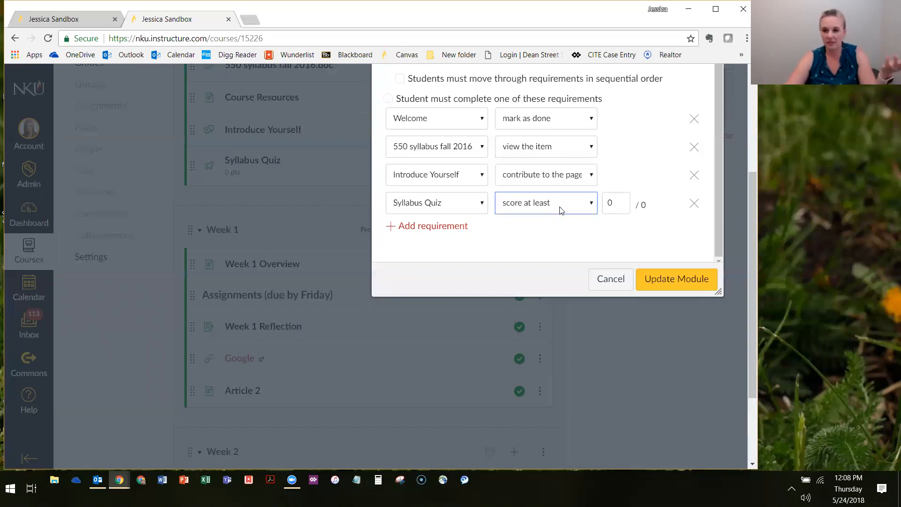
click(561, 211)
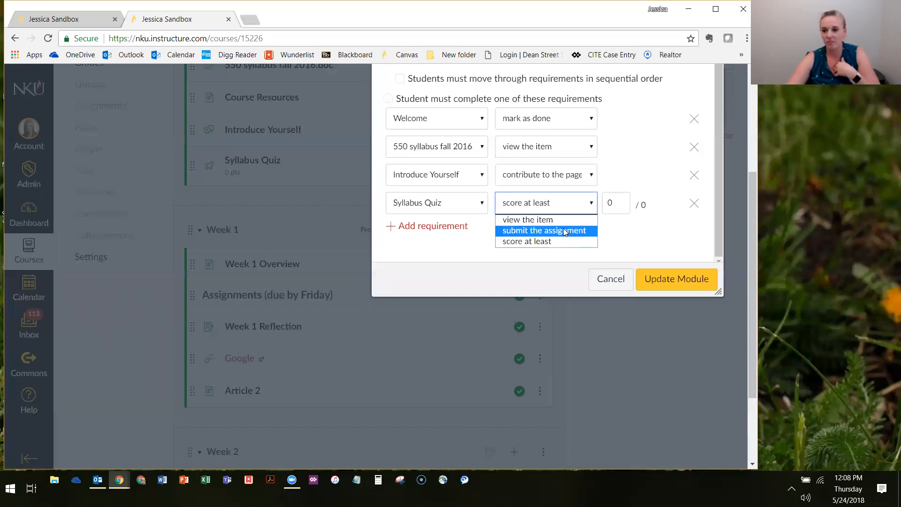
Switch the Syllabus Quiz requirement to submit the assignment and back to score at least, and save the module settings
click(548, 231)
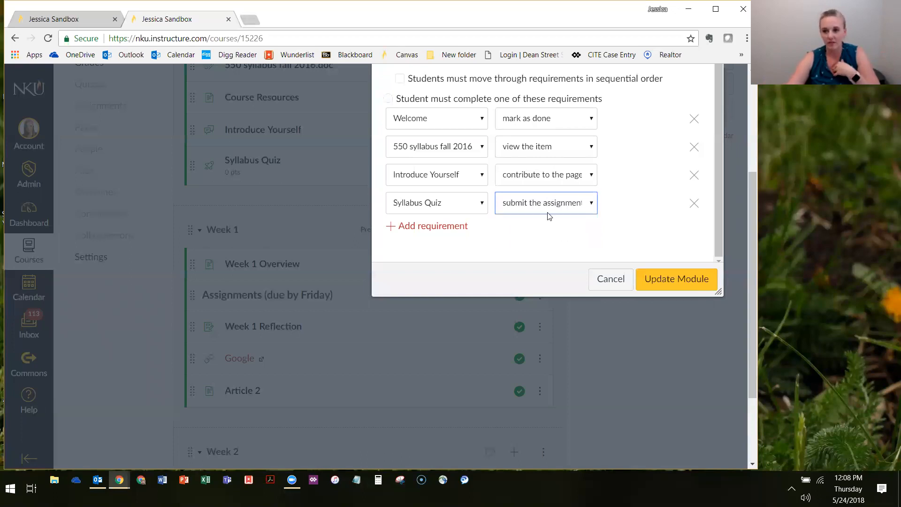
click(523, 204)
click(524, 237)
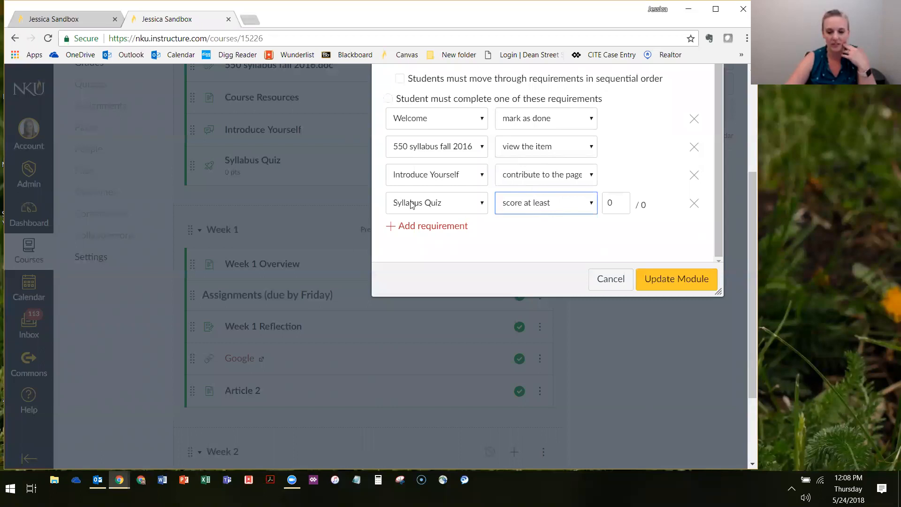
scroll(577, 192, up, 1)
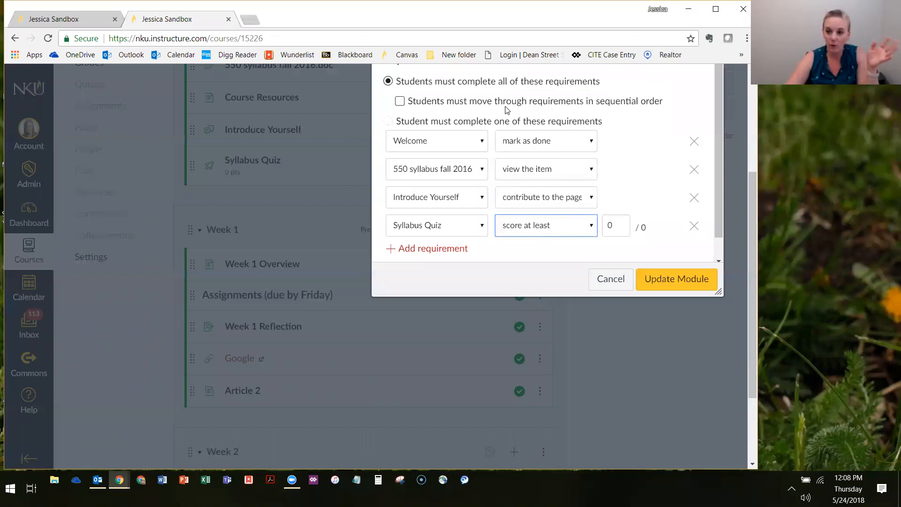
click(685, 284)
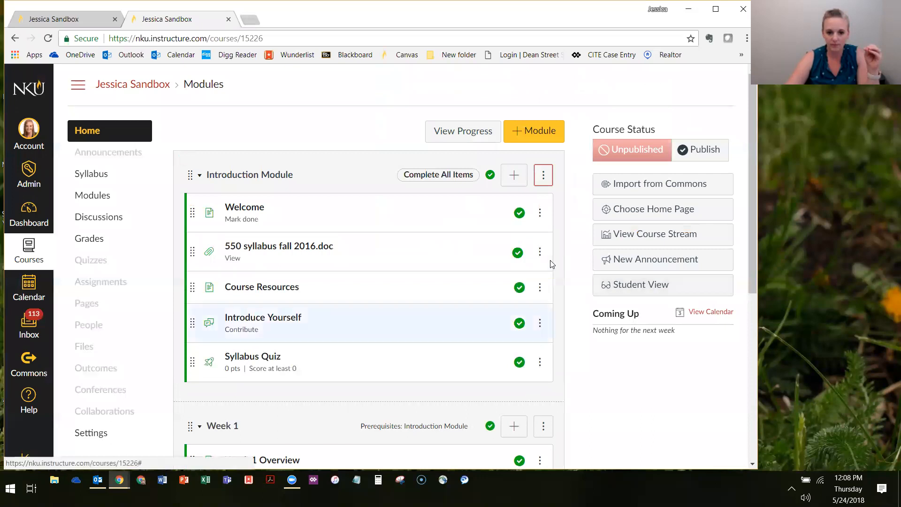
Review the completion requirement labels on the Introduction Module and under each of its items
drag(386, 177, 480, 180)
drag(258, 221, 266, 225)
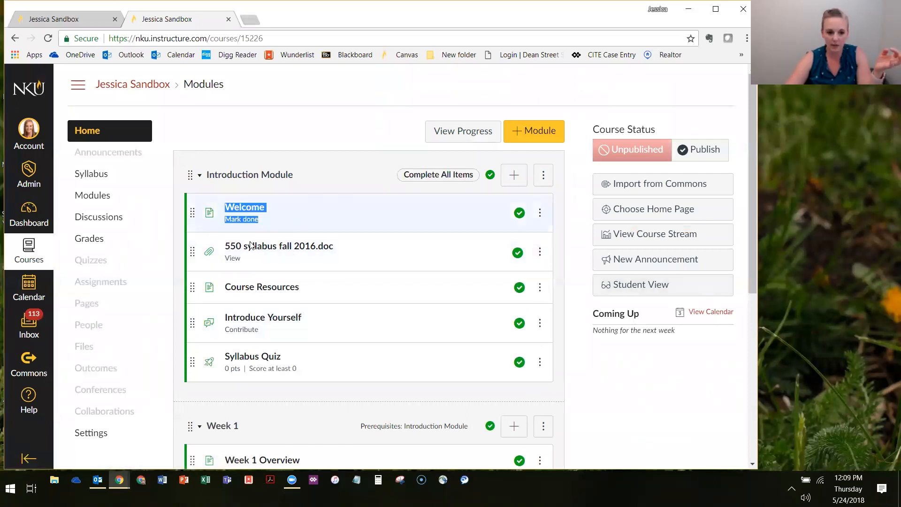
drag(239, 259, 225, 263)
click(277, 329)
drag(271, 330, 218, 330)
click(223, 333)
scroll(398, 349, down, 1)
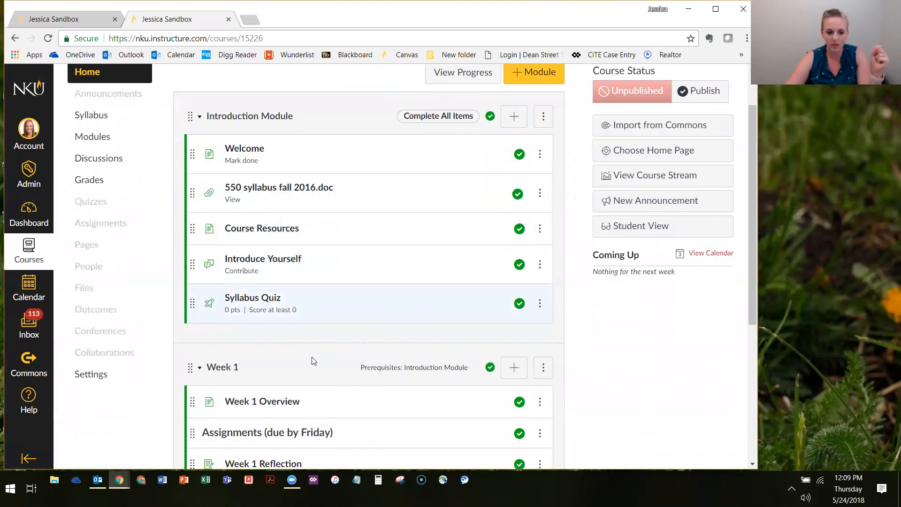
Enter Student View, reset the test student, and check the Week 1 module as a new student
click(626, 227)
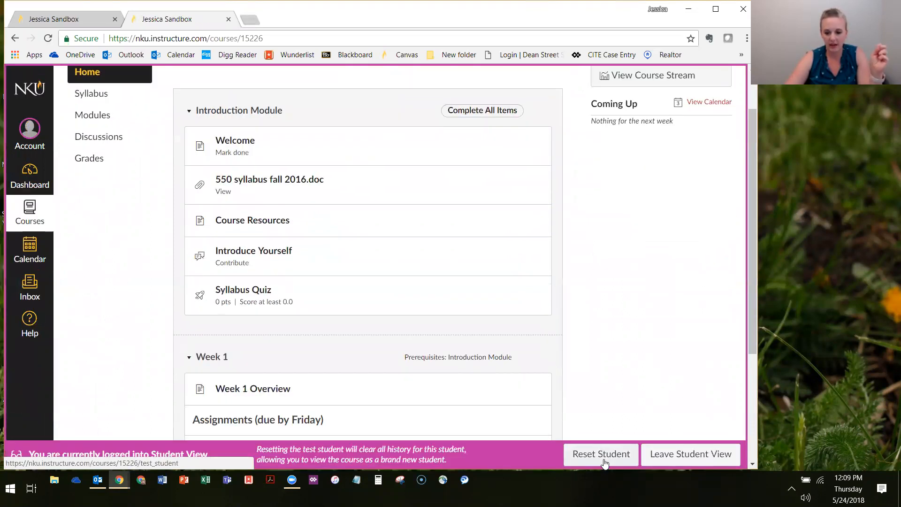
click(606, 461)
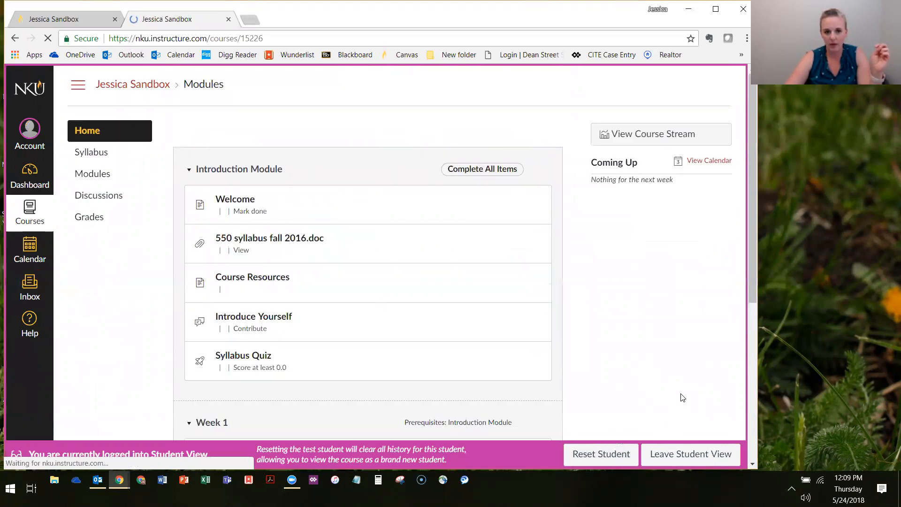
scroll(680, 389, down, 2)
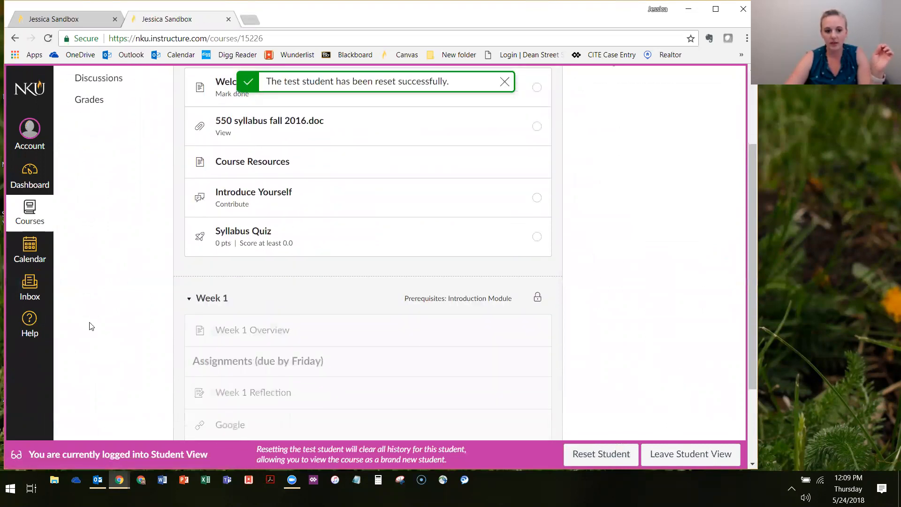
scroll(275, 324, down, 1)
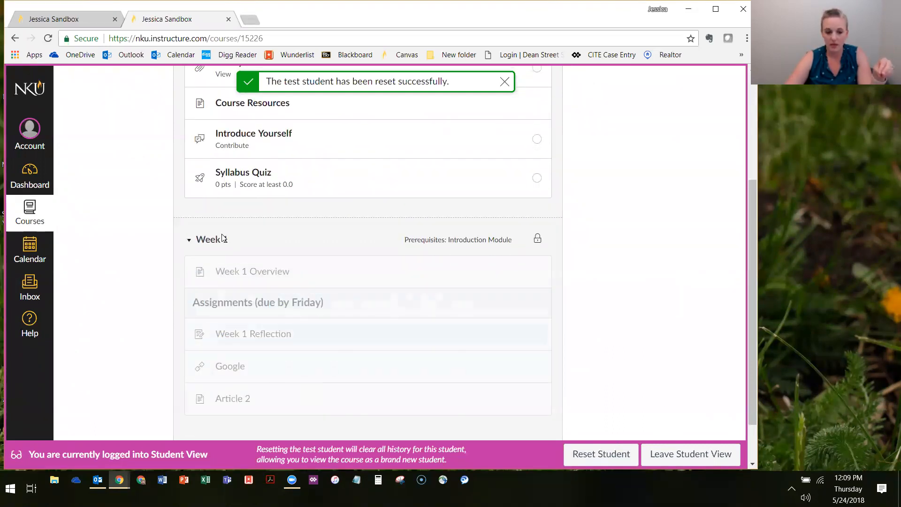
Advance from the Syllabus Quiz to the Week 1 Overview page, examine its completion prerequisites, and return to the modules list
scroll(322, 346, up, 1)
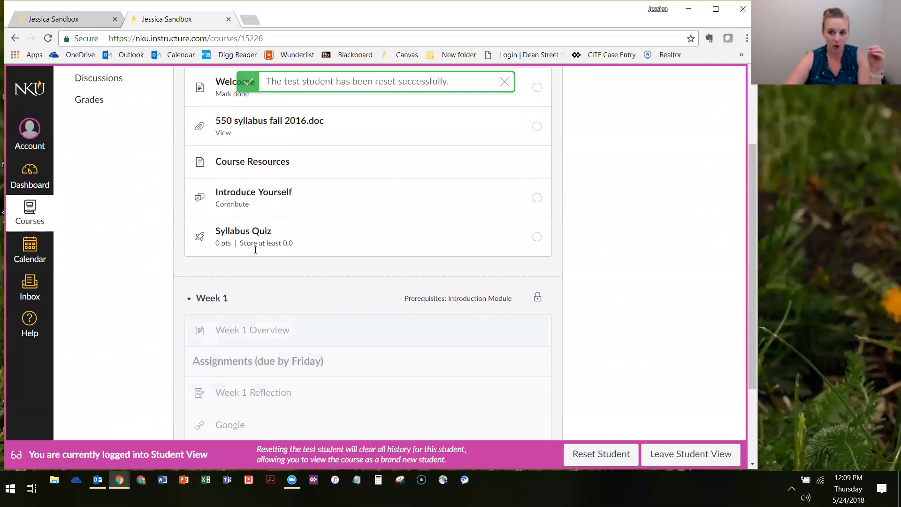
click(235, 236)
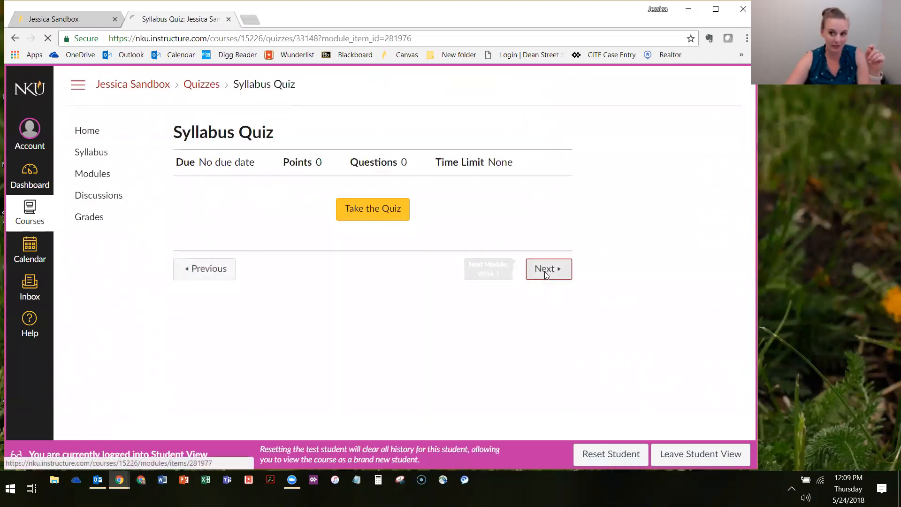
click(545, 275)
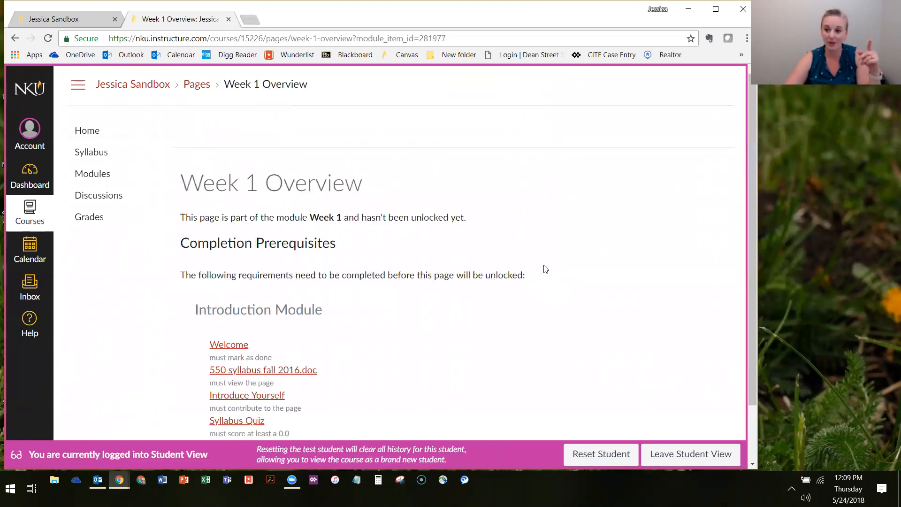
scroll(259, 124, down, 2)
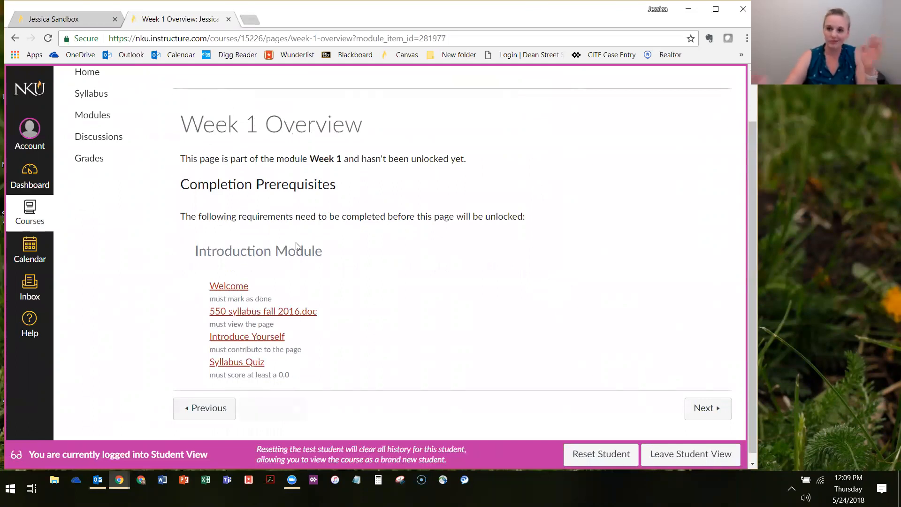
scroll(153, 180, up, 2)
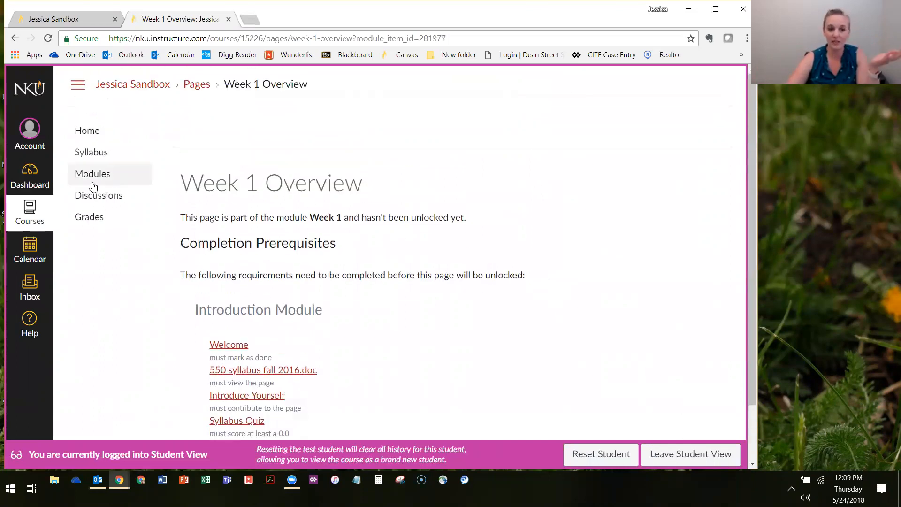
click(92, 178)
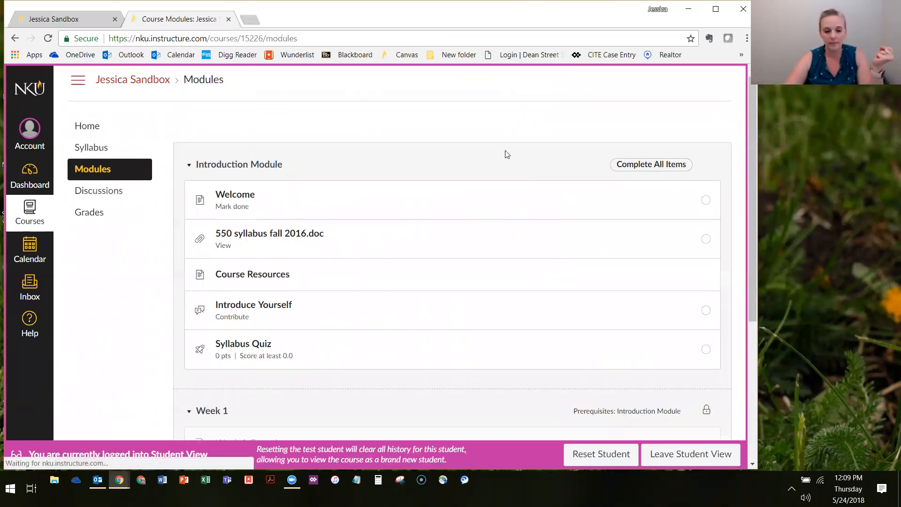
Review the Week 1 prerequisite and items and the completion requirements under each Introduction Module item as the test student
scroll(507, 151, down, 4)
scroll(268, 347, down, 1)
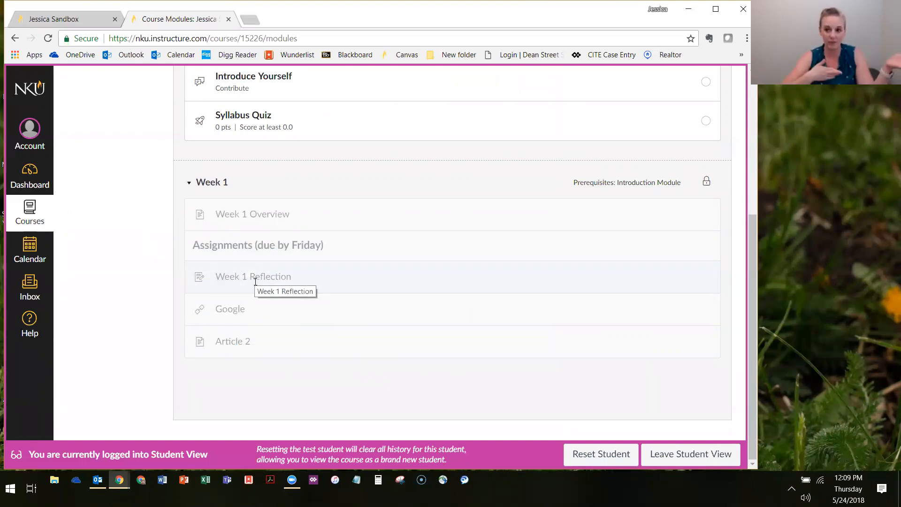
scroll(255, 281, up, 5)
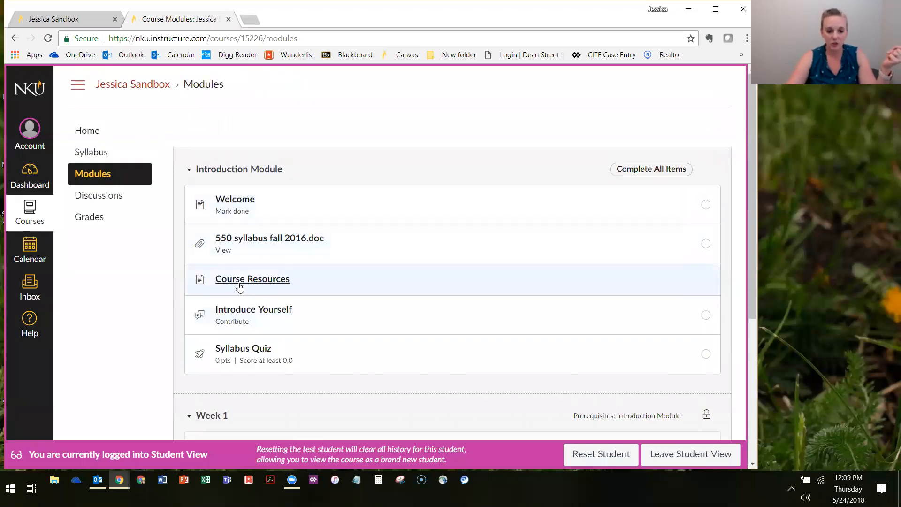
scroll(274, 145, down, 1)
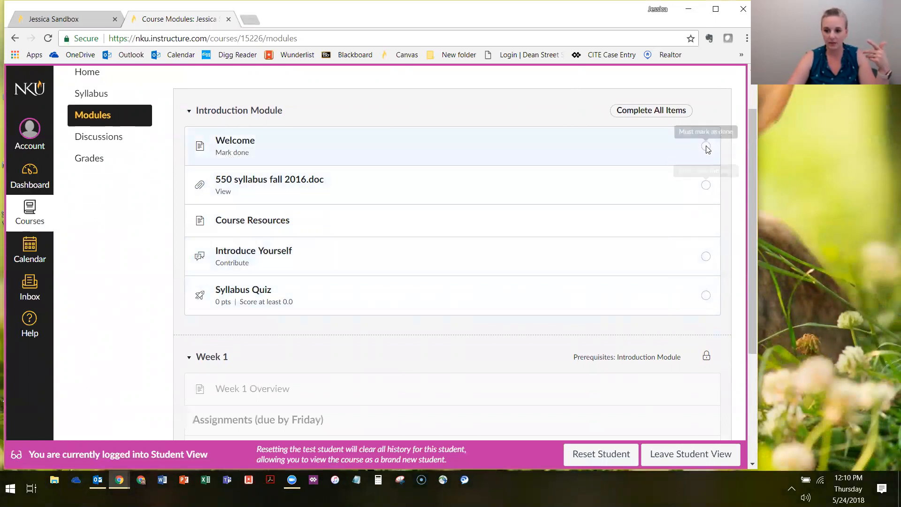
drag(617, 110, 697, 110)
click(232, 150)
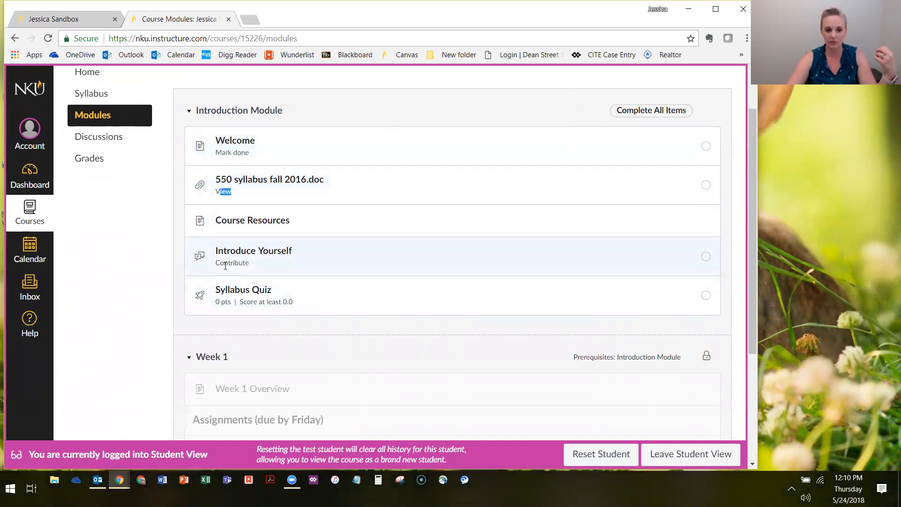
scroll(613, 295, up, 1)
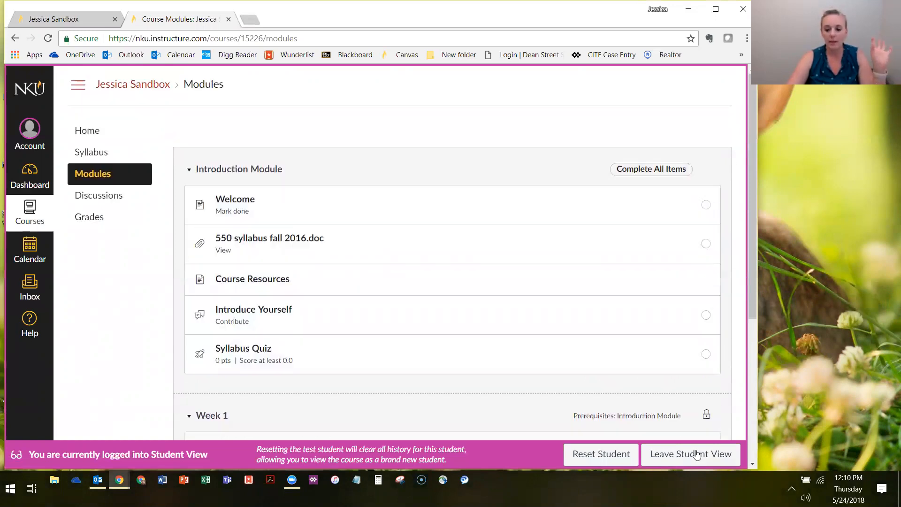
Leave Student View and make students move through the Introduction Module's requirements in sequential order, saving the module settings
click(692, 453)
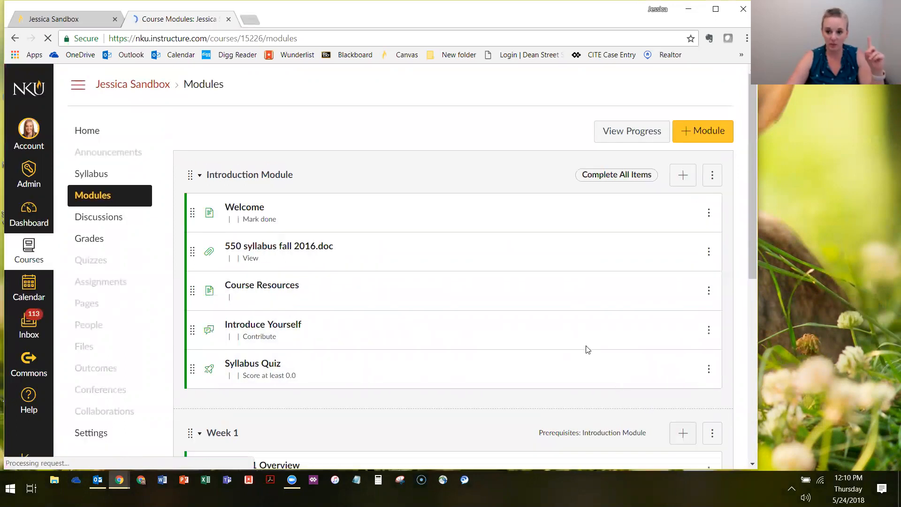
click(712, 177)
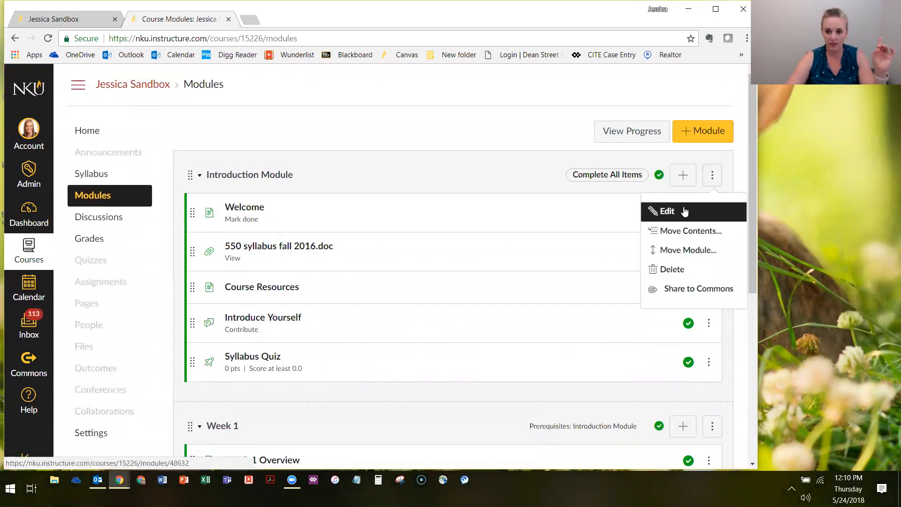
key(Return)
click(228, 247)
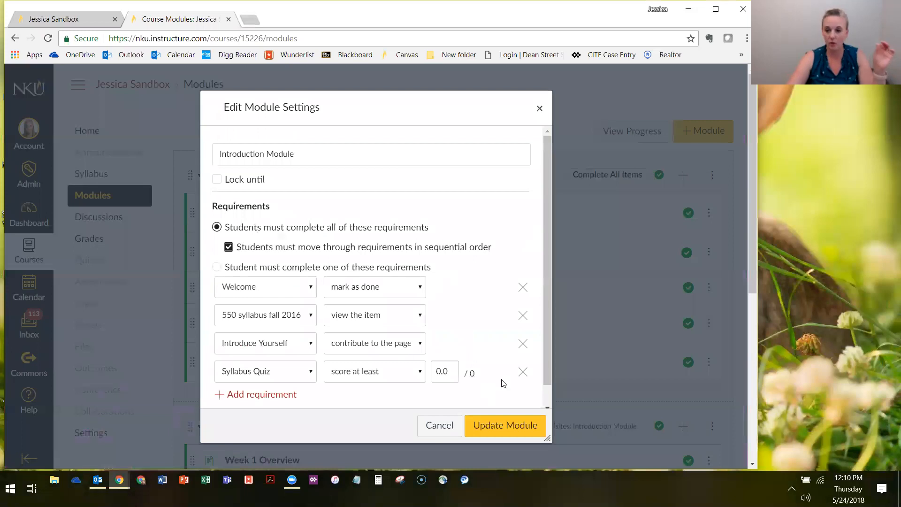
click(486, 436)
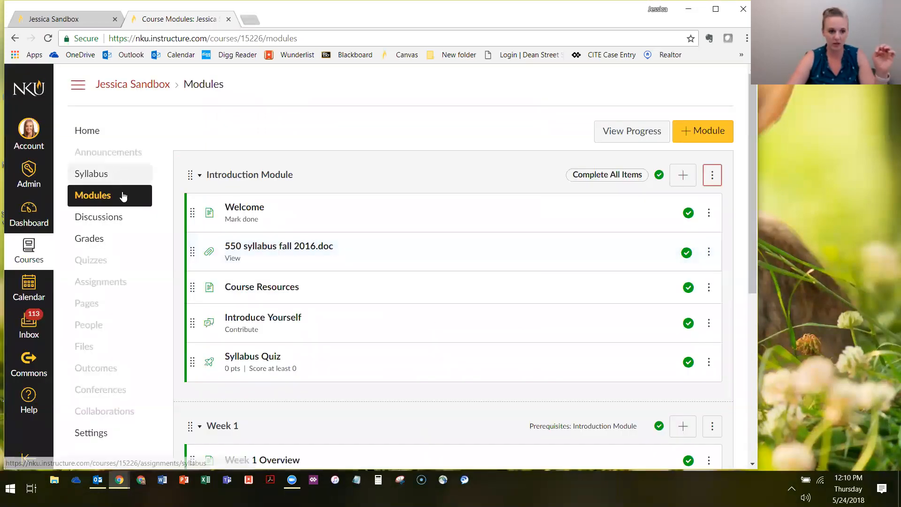
Enter Student View from the course home page and check which Introduction Module and Week 1 items are available
click(90, 131)
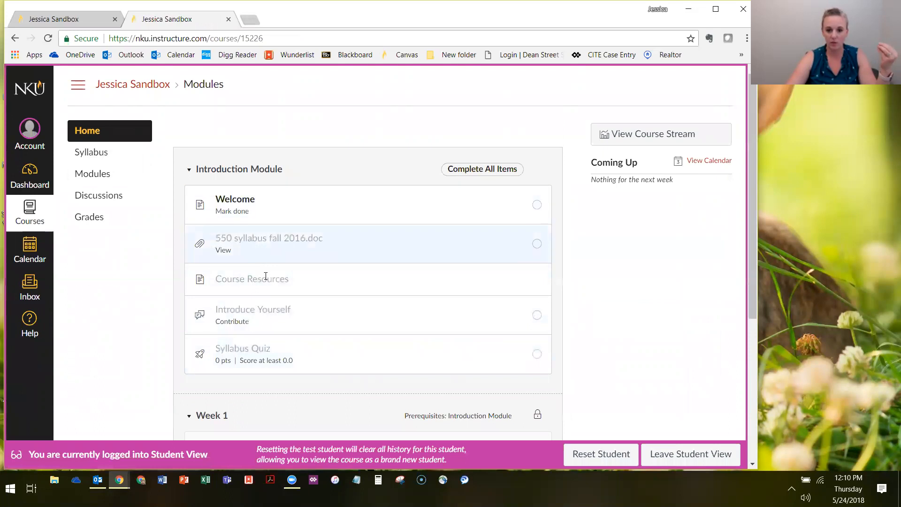
scroll(317, 323, down, 4)
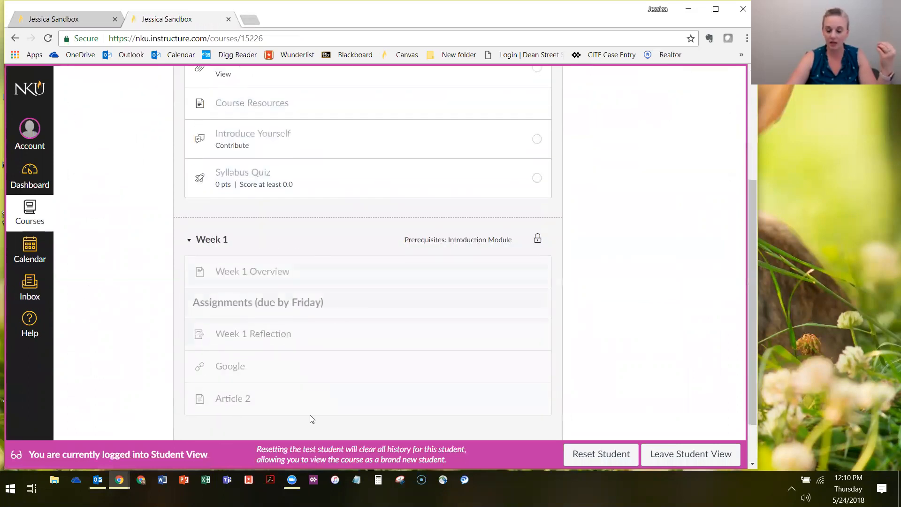
scroll(384, 321, up, 3)
double_click(233, 290)
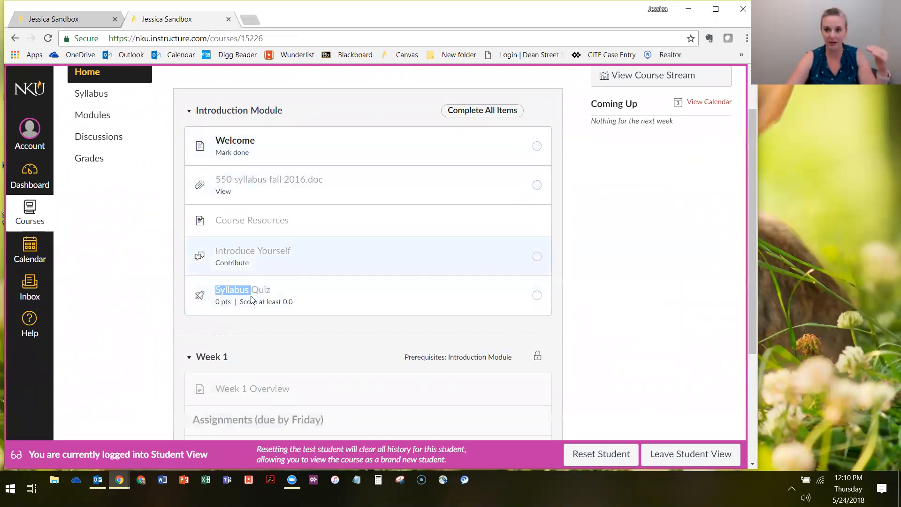
scroll(239, 216, up, 2)
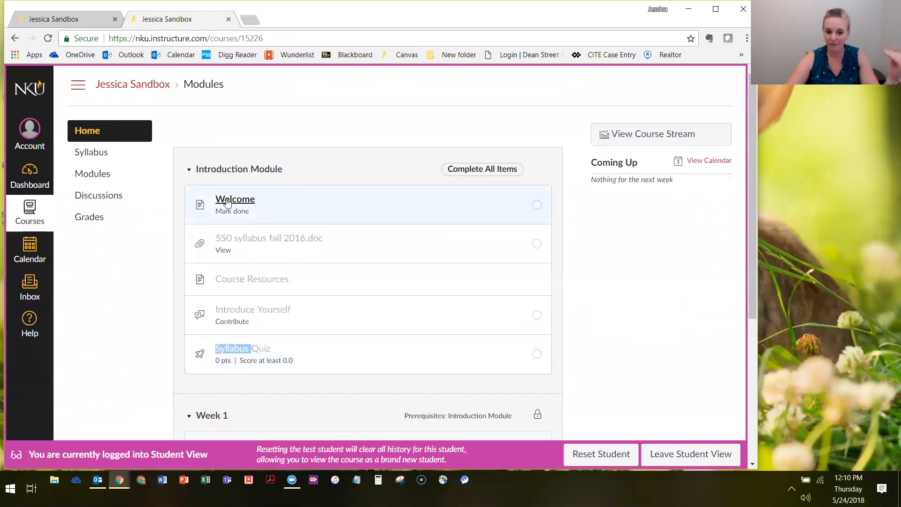
Mark the Welcome page as done, advance to the 550 syllabus fall 2016.doc file, and return to the course home page
click(228, 202)
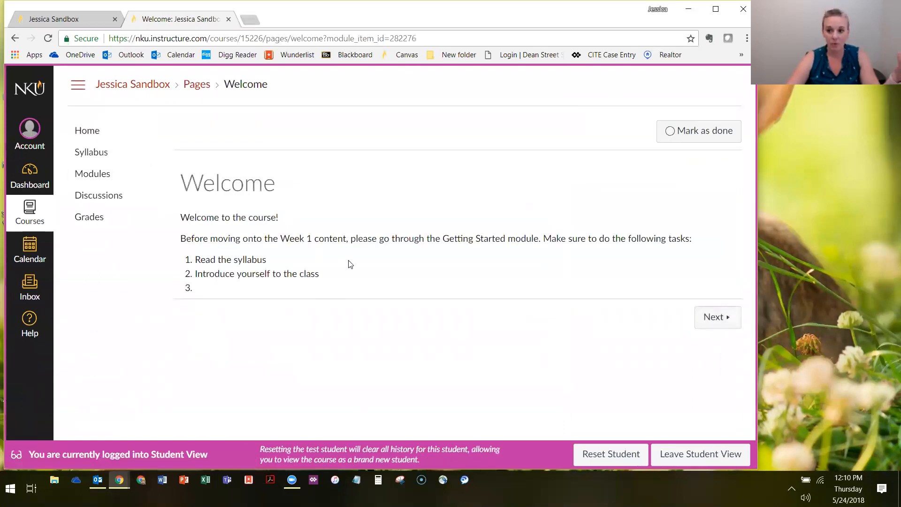
click(671, 131)
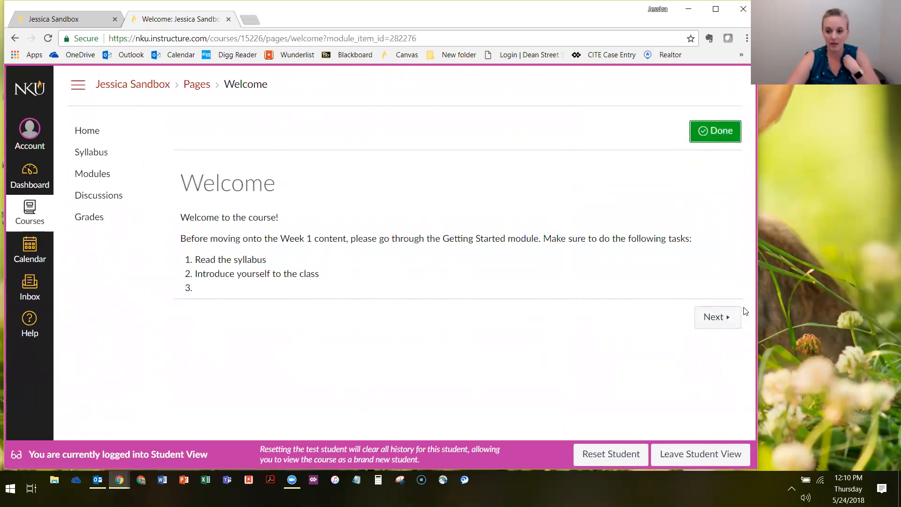
click(726, 315)
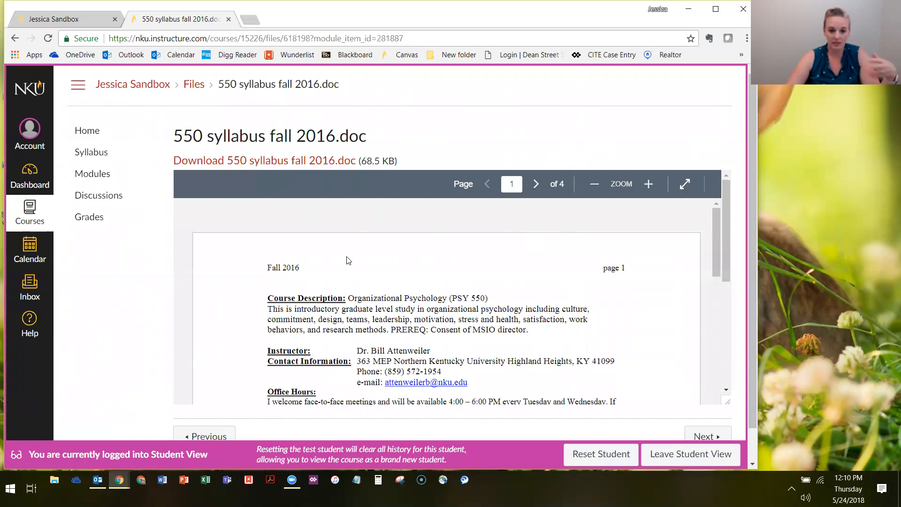
click(104, 134)
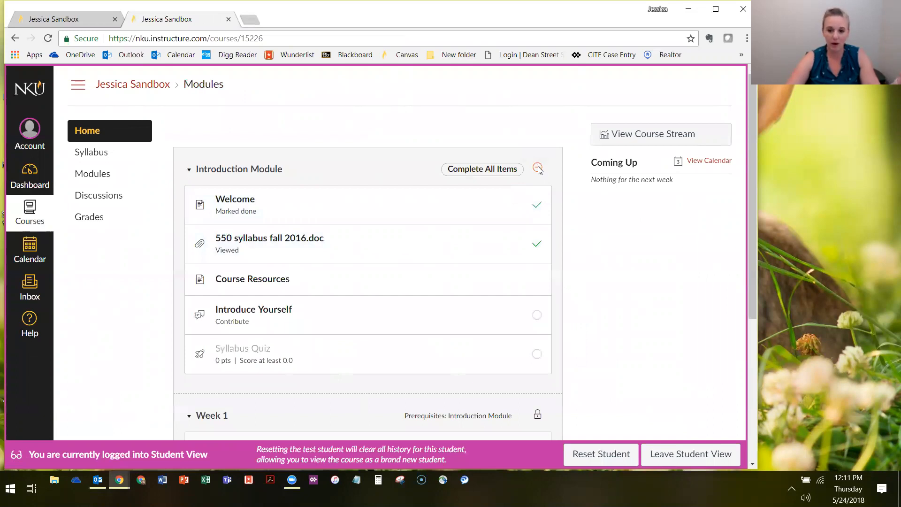
Open the Introduce Yourself discussion and post the reply "Hi"
scroll(302, 244, down, 1)
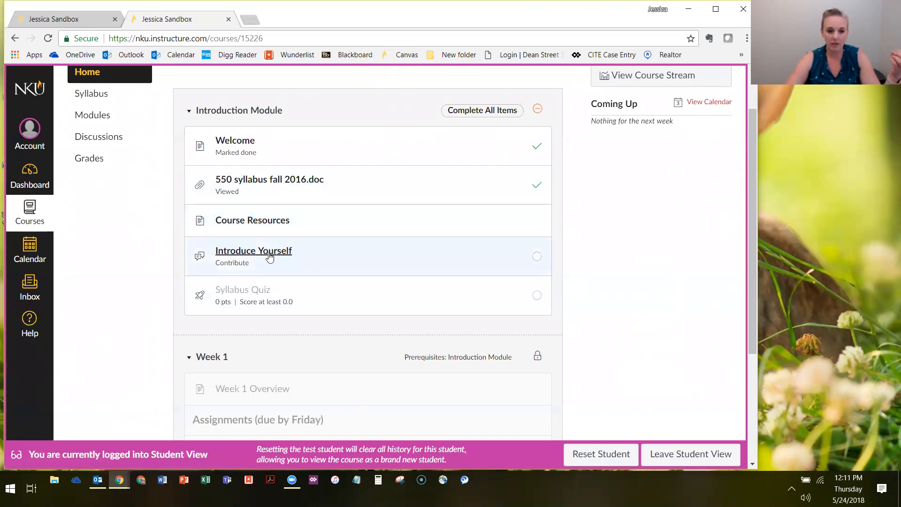
click(236, 252)
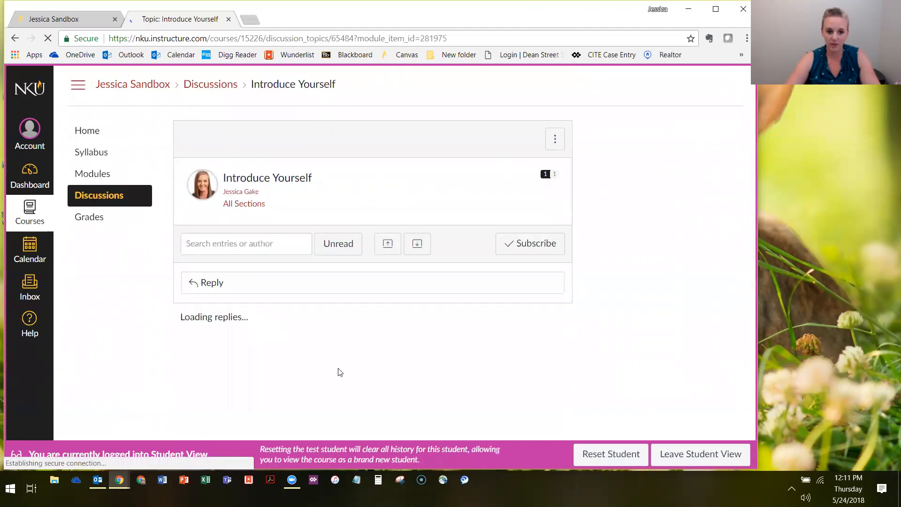
click(225, 282)
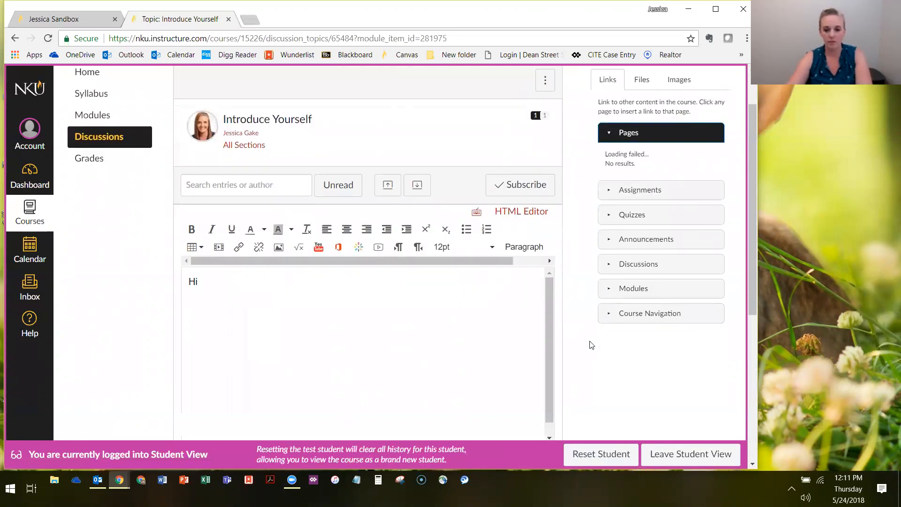
scroll(591, 344, down, 5)
click(539, 229)
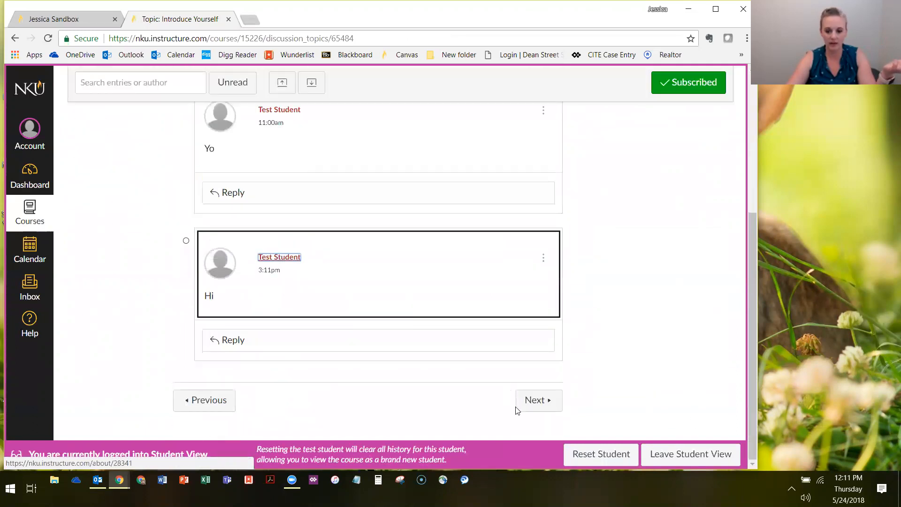
Advance to the Syllabus Quiz, take and submit it, and return to the course home page
click(536, 400)
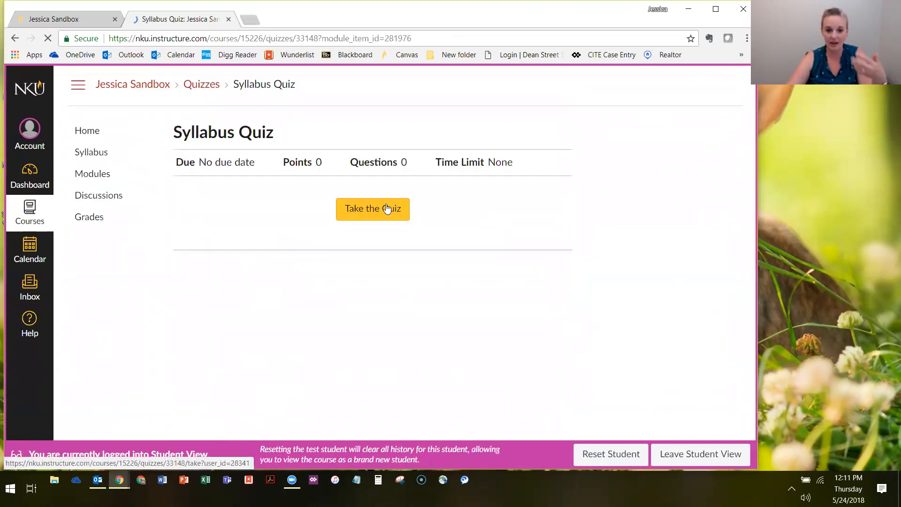
click(387, 208)
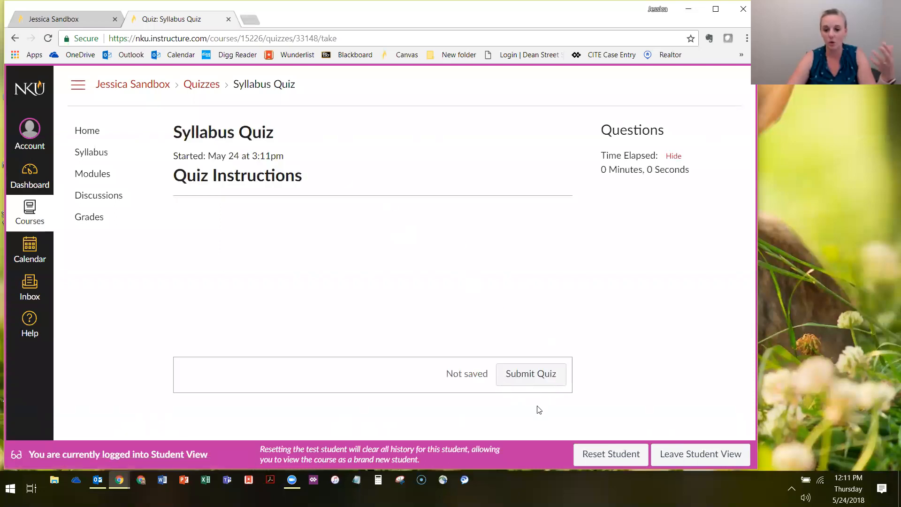
click(539, 375)
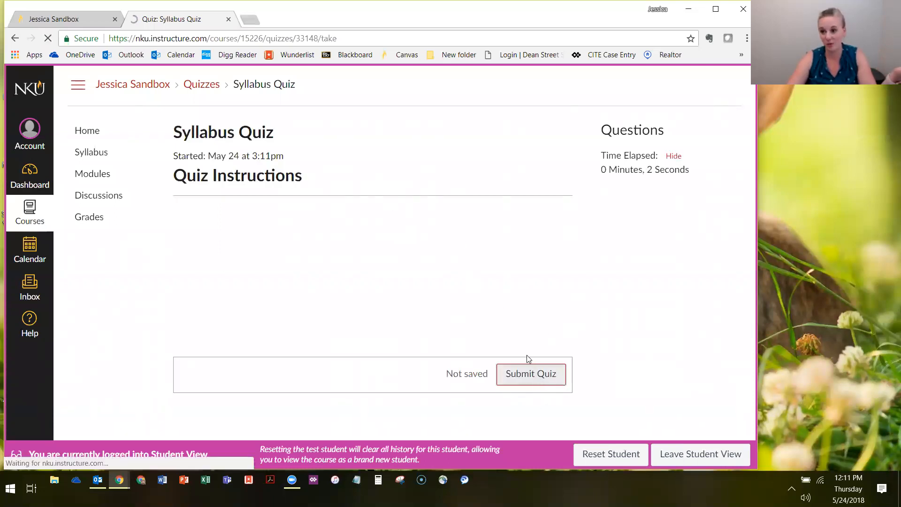
click(103, 135)
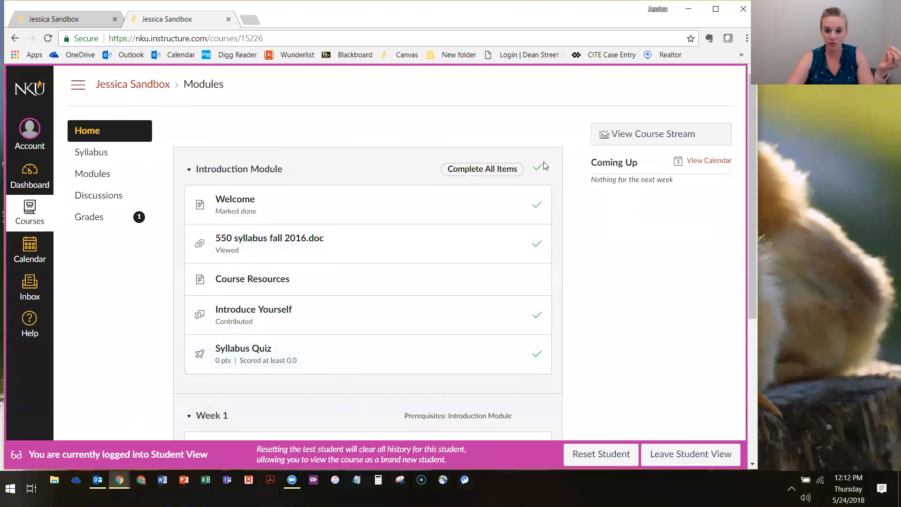
Collapse and re-expand the Introduction Module, and check its completion marks and the availability of the Week 1 items
click(189, 169)
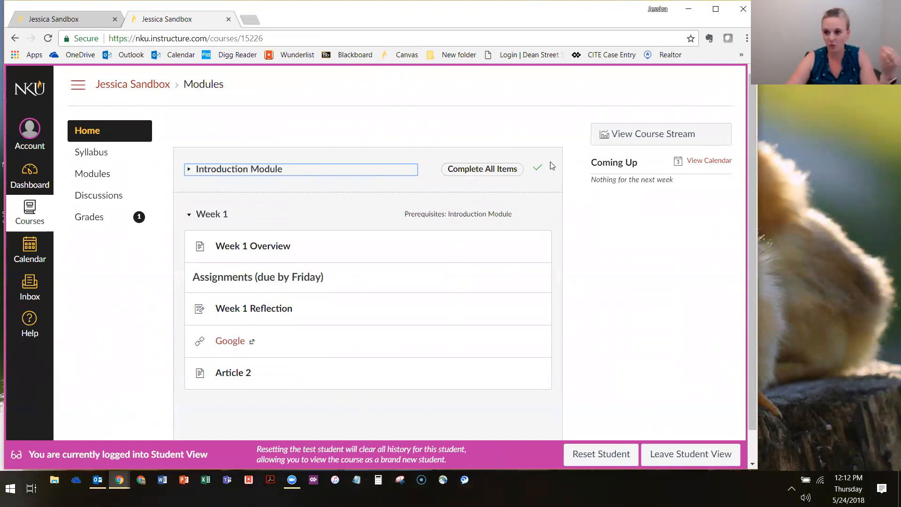
click(188, 169)
scroll(419, 143, down, 2)
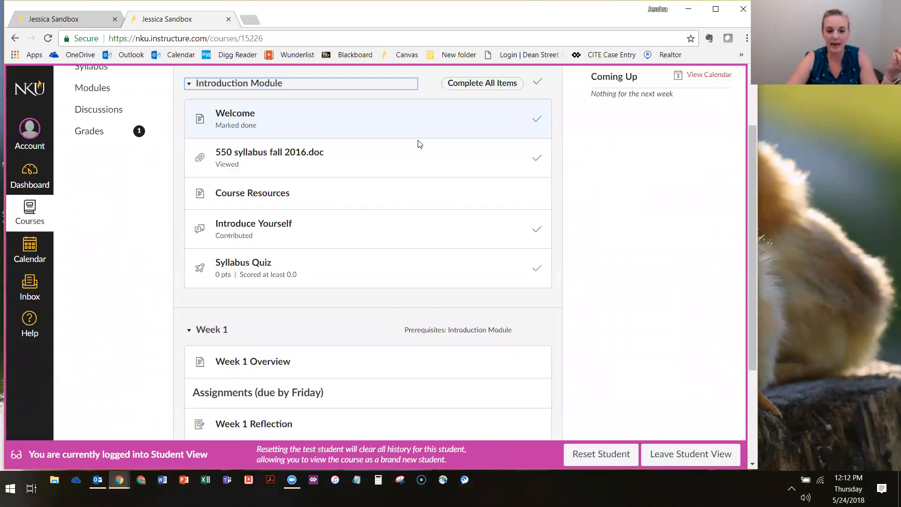
scroll(418, 143, down, 3)
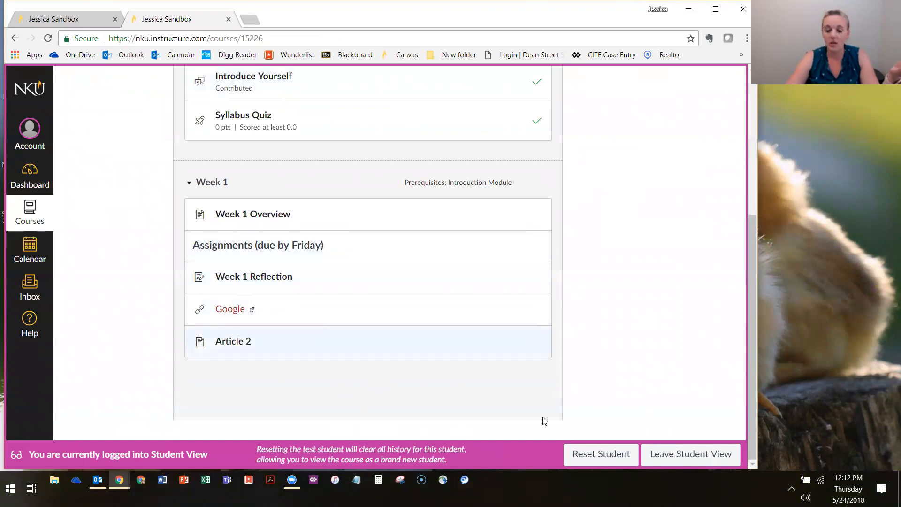
scroll(325, 322, up, 5)
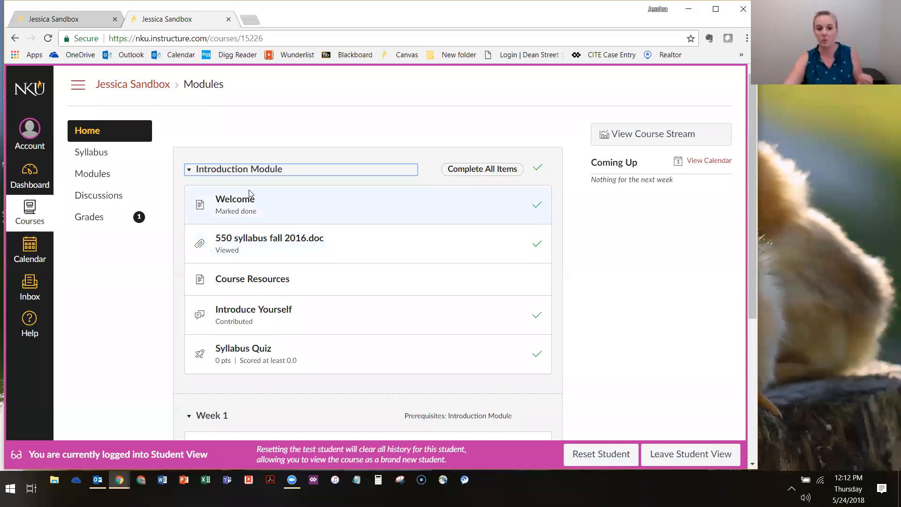
Examine the Week 1 prerequisite label alongside the completion status of each Introduction Module item
scroll(300, 226, down, 3)
scroll(234, 161, up, 1)
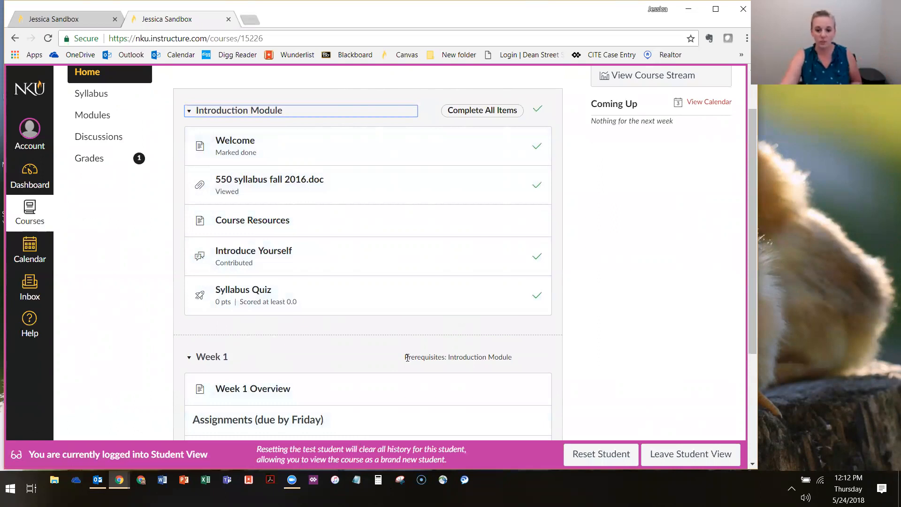
drag(406, 357, 514, 361)
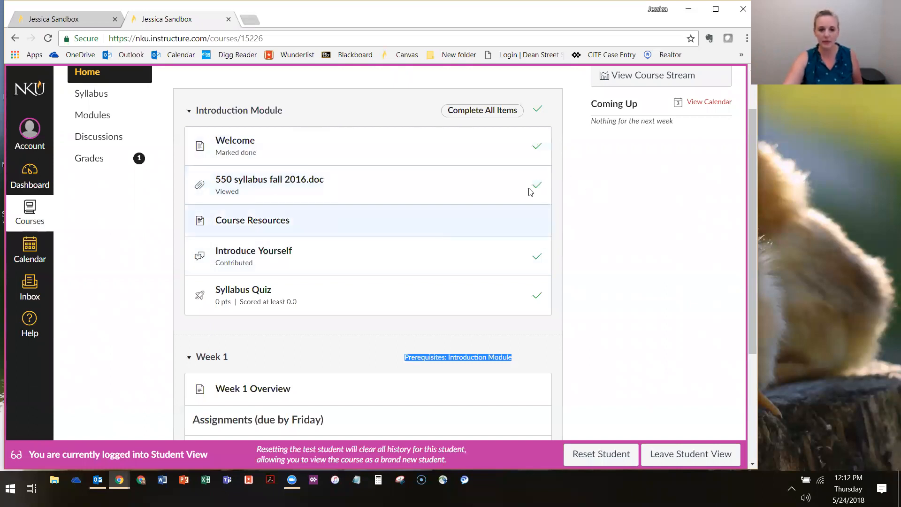
scroll(535, 278, down, 4)
click(619, 302)
scroll(615, 304, up, 5)
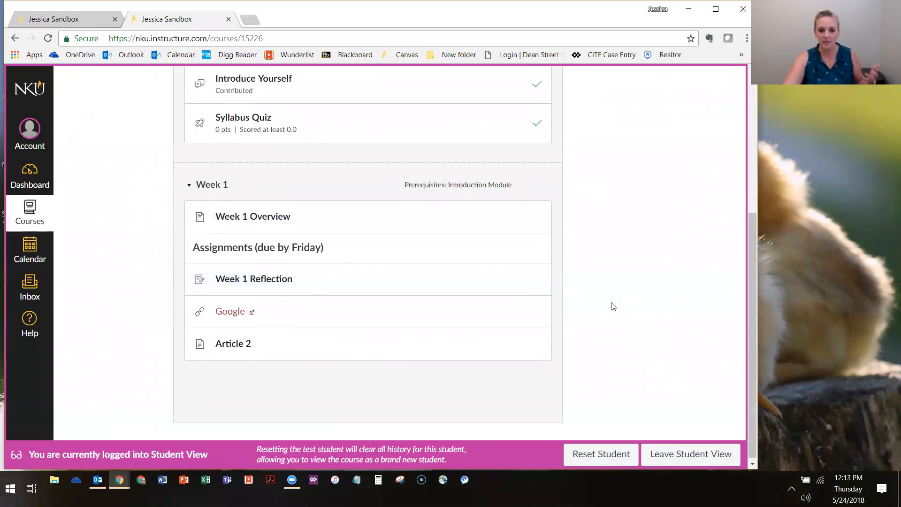
scroll(596, 300, down, 2)
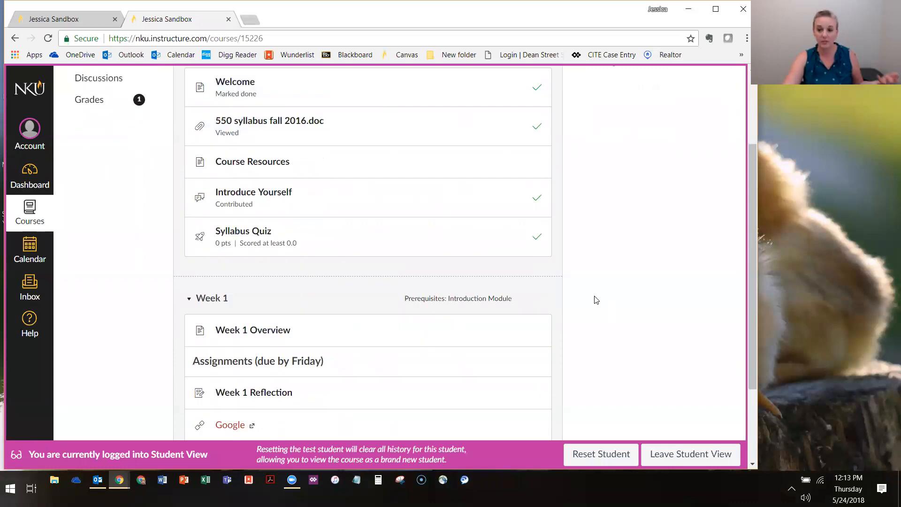
scroll(617, 299, up, 3)
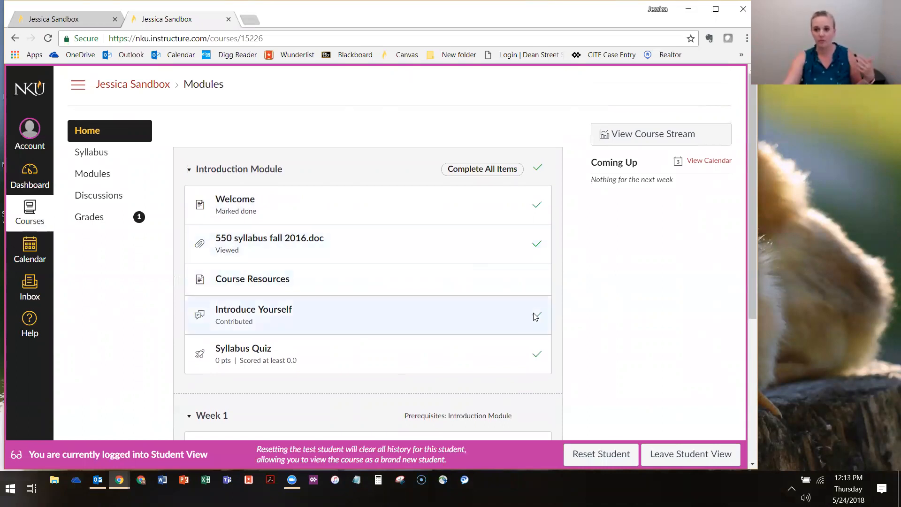
scroll(587, 355, down, 1)
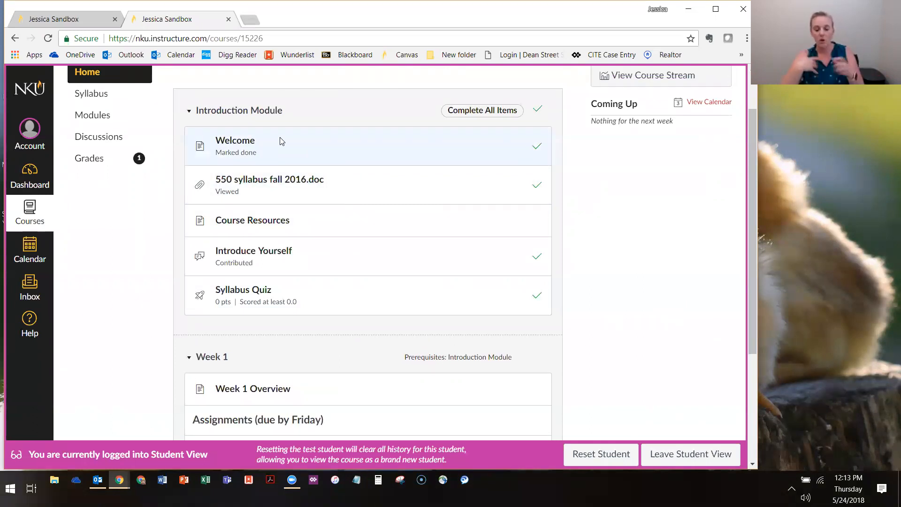
Leave Student View and return to the instructor's view of the course modules
scroll(277, 164, down, 3)
scroll(267, 197, up, 3)
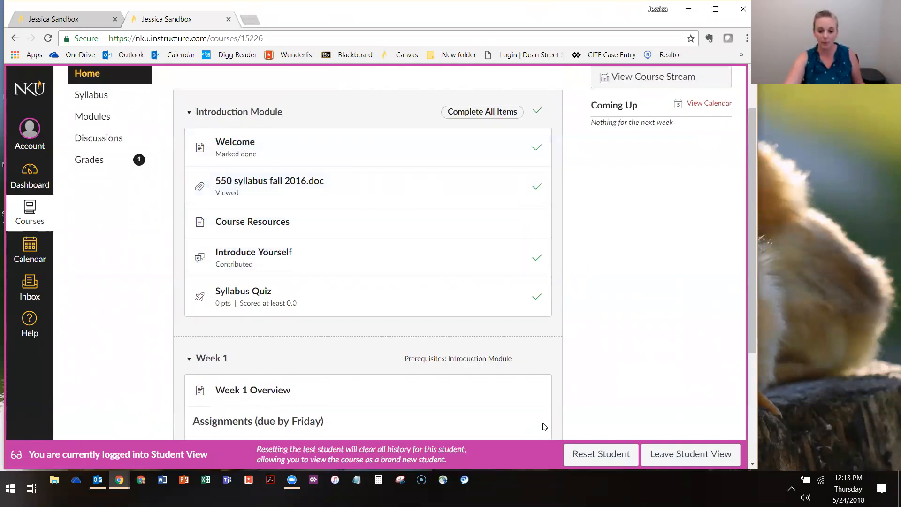
scroll(602, 373, up, 2)
click(681, 454)
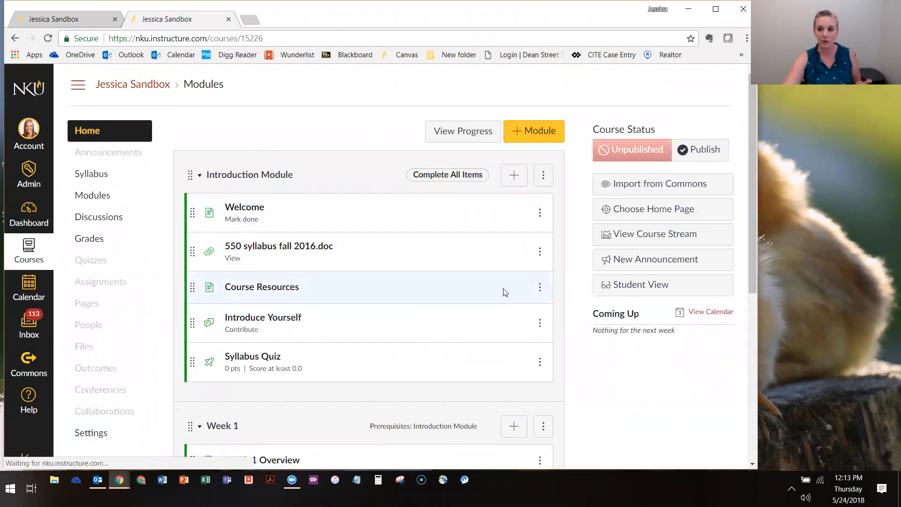
View the module progress of the second and third listed students, and return to the course home page
click(476, 137)
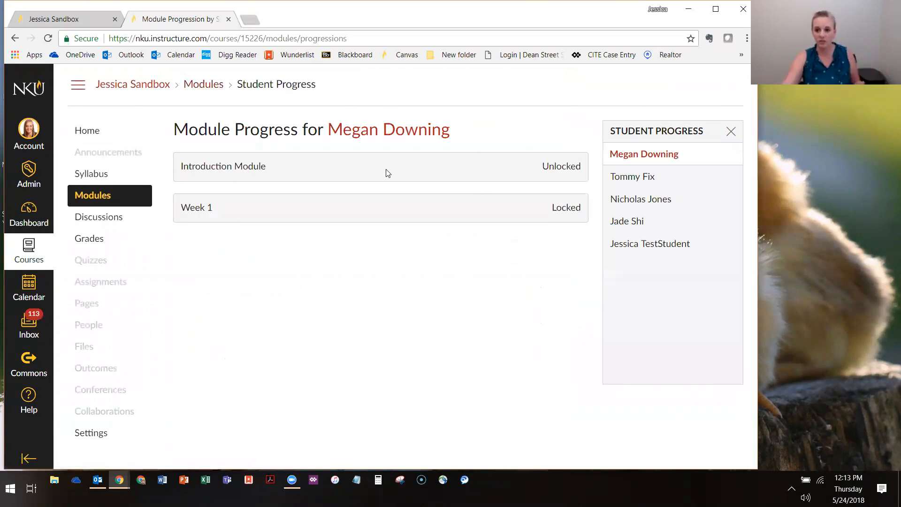
click(627, 175)
click(636, 198)
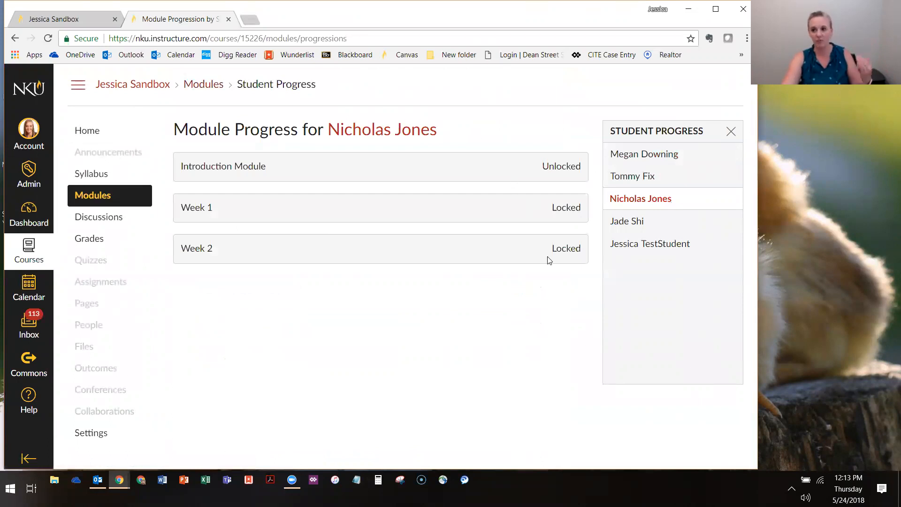
click(81, 134)
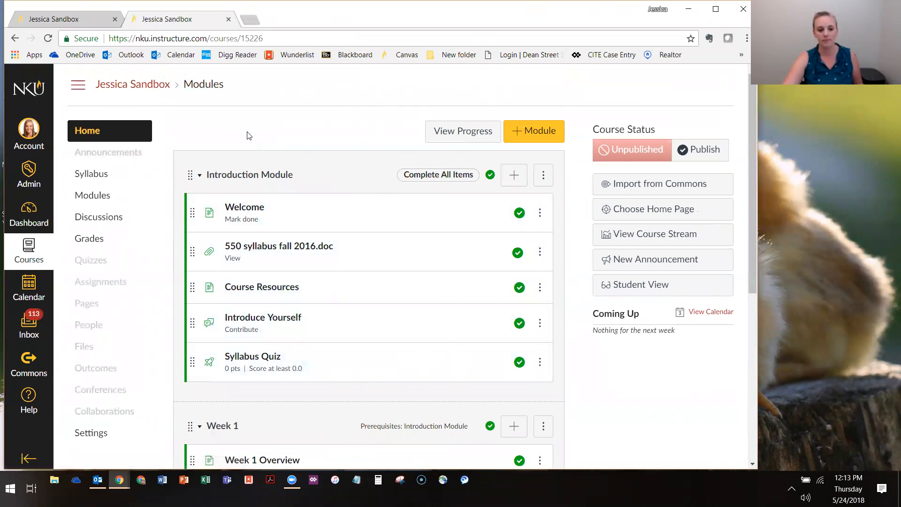
scroll(248, 135, down, 1)
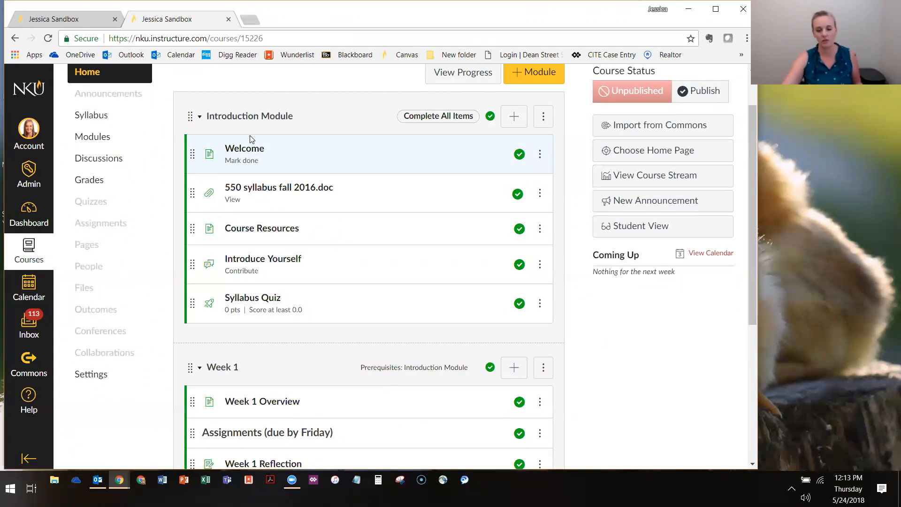
scroll(644, 356, down, 4)
scroll(640, 353, up, 5)
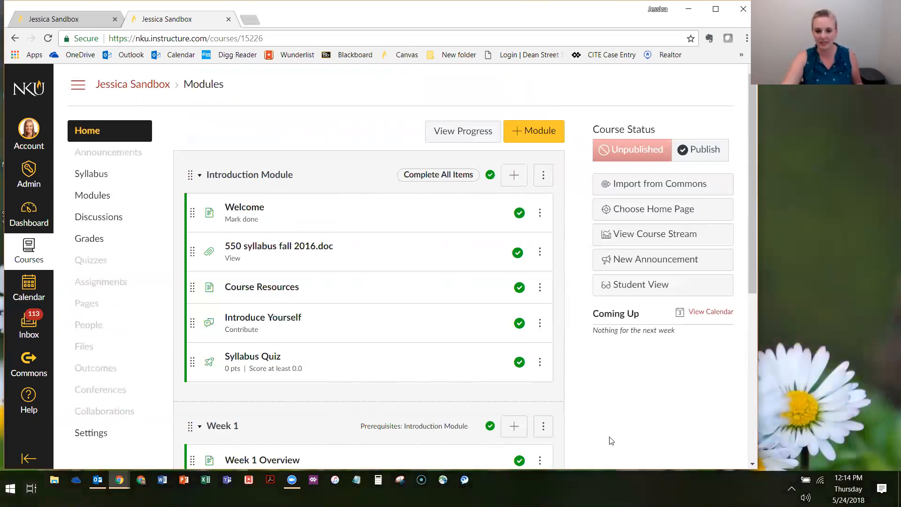
scroll(610, 380, down, 5)
scroll(616, 358, up, 6)
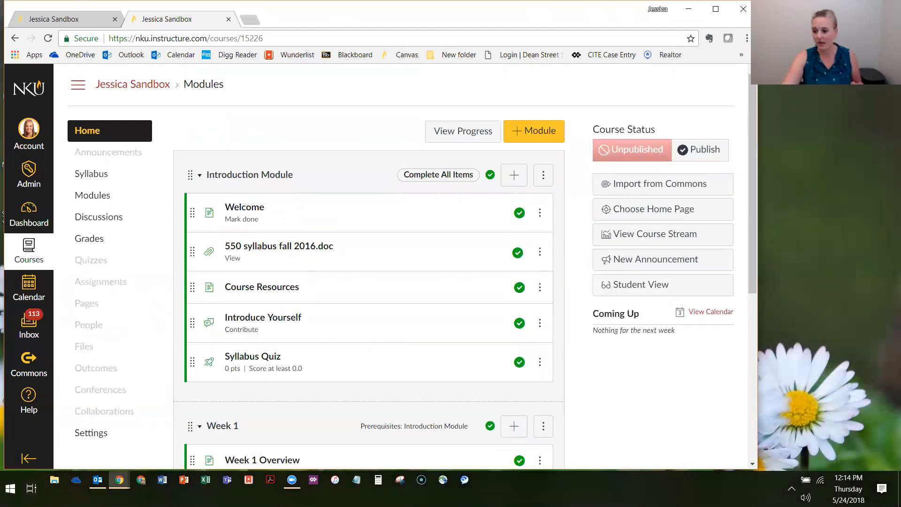